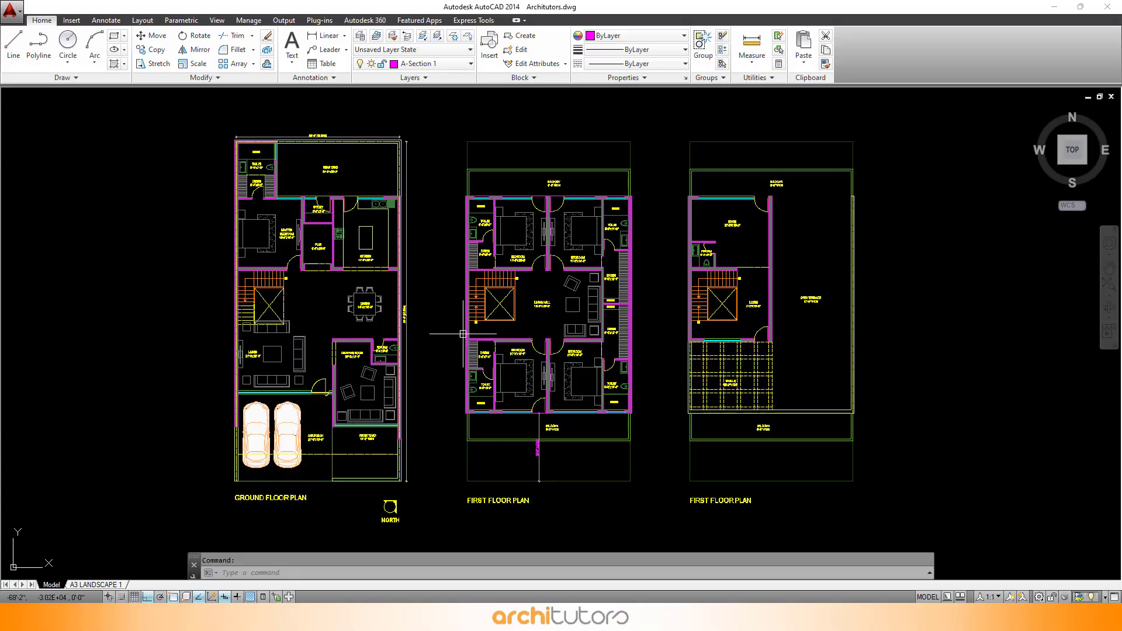
Step: Switch to SketchUp, import the Architutors.dwg floor plans into the model and dismiss the import results
{"action": "scroll", "coordinate": [516, 323], "scroll_direction": "up", "scroll_amount": 2}
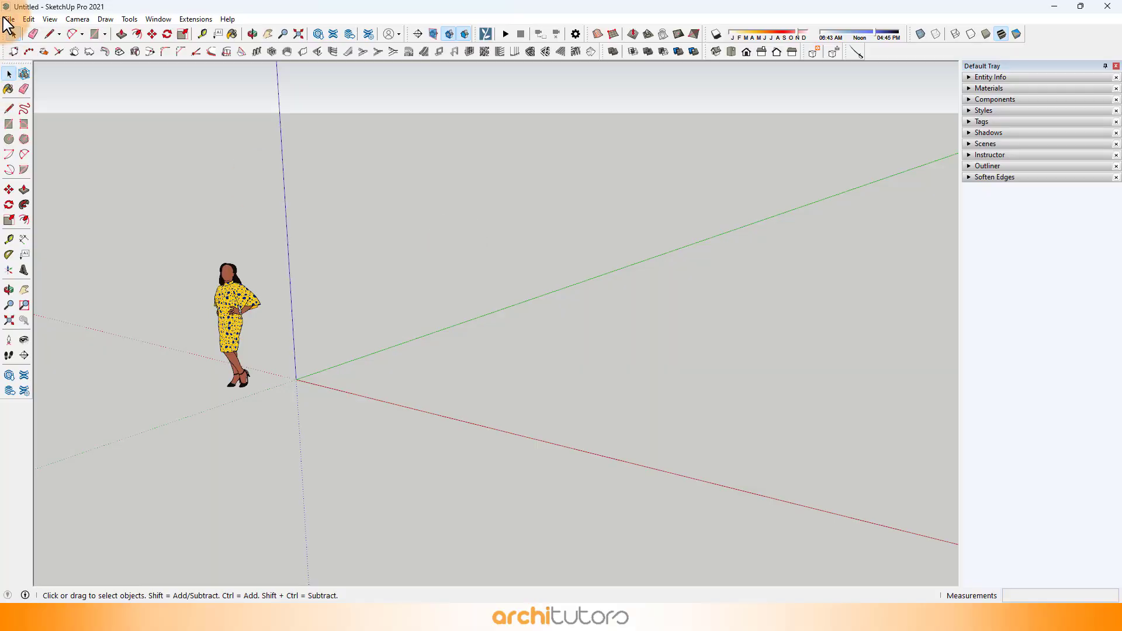
{"action": "left_click", "coordinate": [9, 20]}
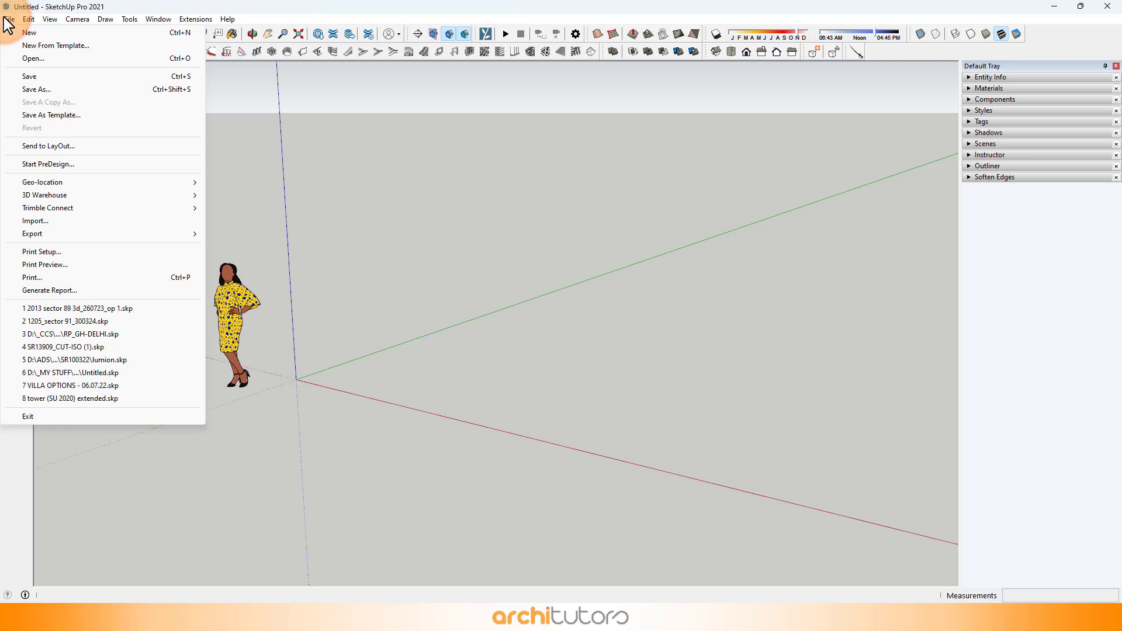
{"action": "left_click", "coordinate": [46, 224]}
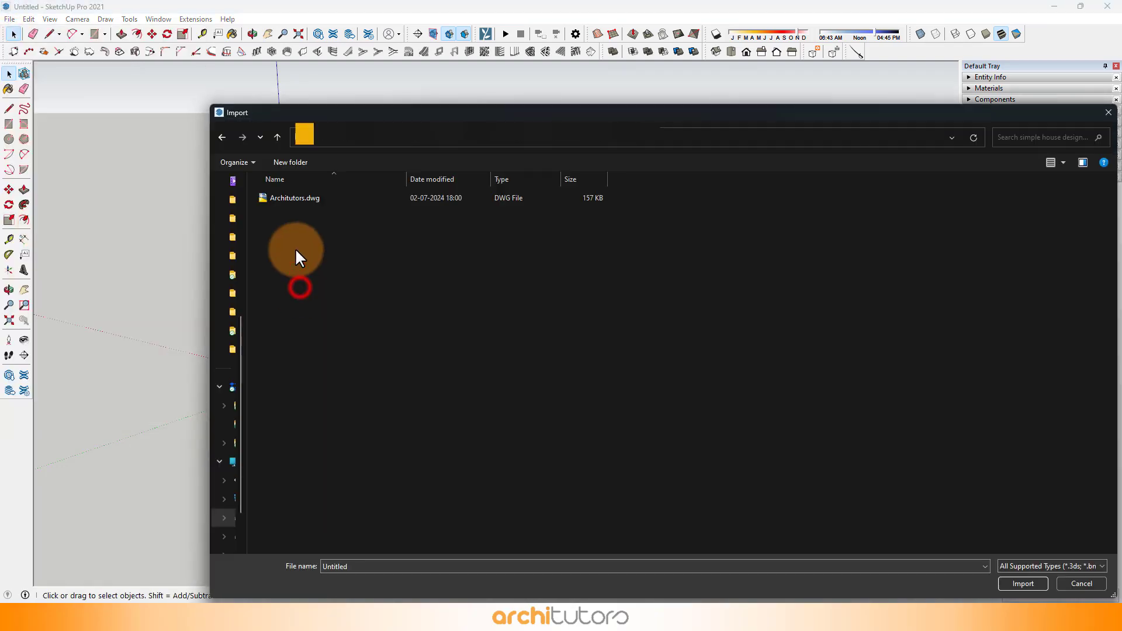
{"action": "double_click", "coordinate": [288, 199]}
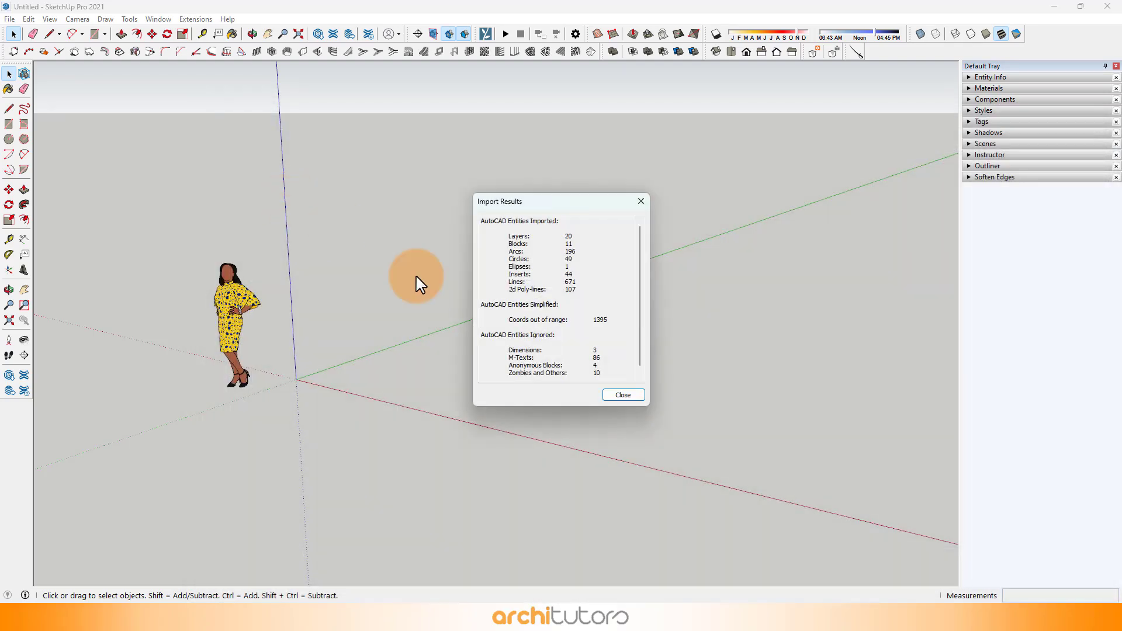
{"action": "left_click", "coordinate": [625, 395]}
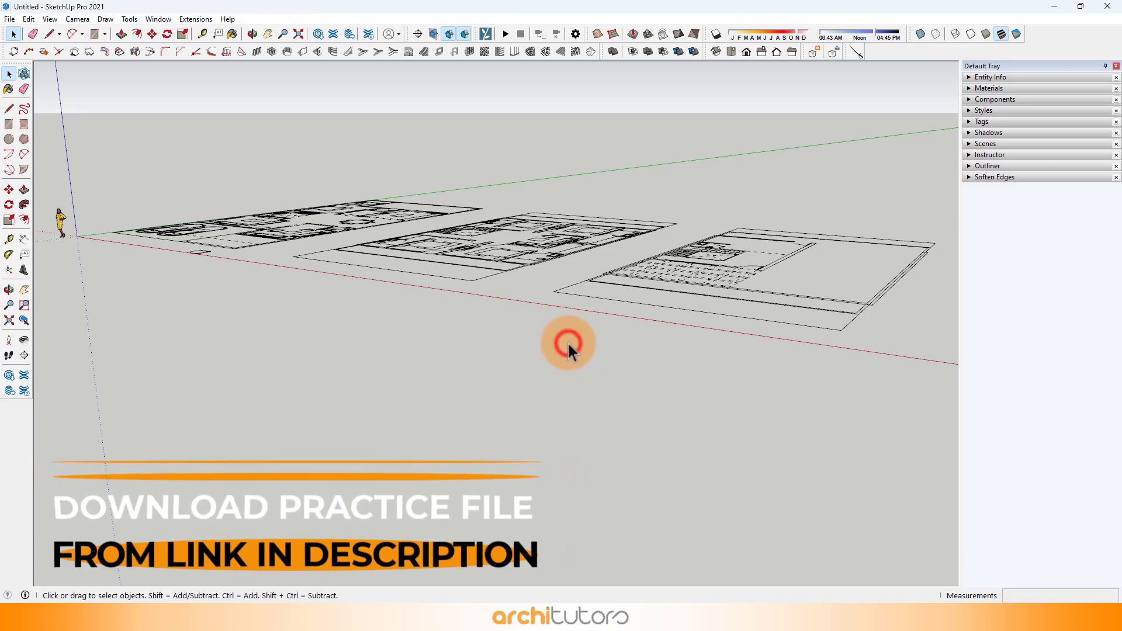
Step: Inspect the imported drawing and the human figure as separate objects in the Outliner, and collapse the list
{"action": "middle_click_drag", "start_coordinate": [376, 267], "coordinate": [689, 258]}
{"action": "scroll", "coordinate": [688, 258], "scroll_direction": "up", "scroll_amount": 1}
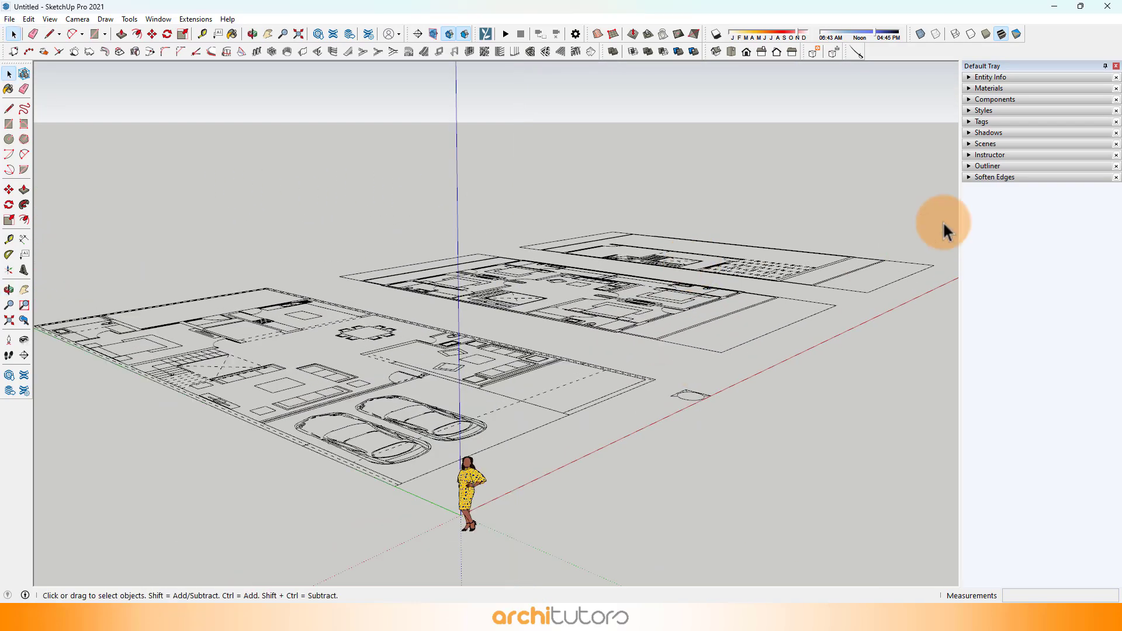
{"action": "left_click", "coordinate": [987, 166]}
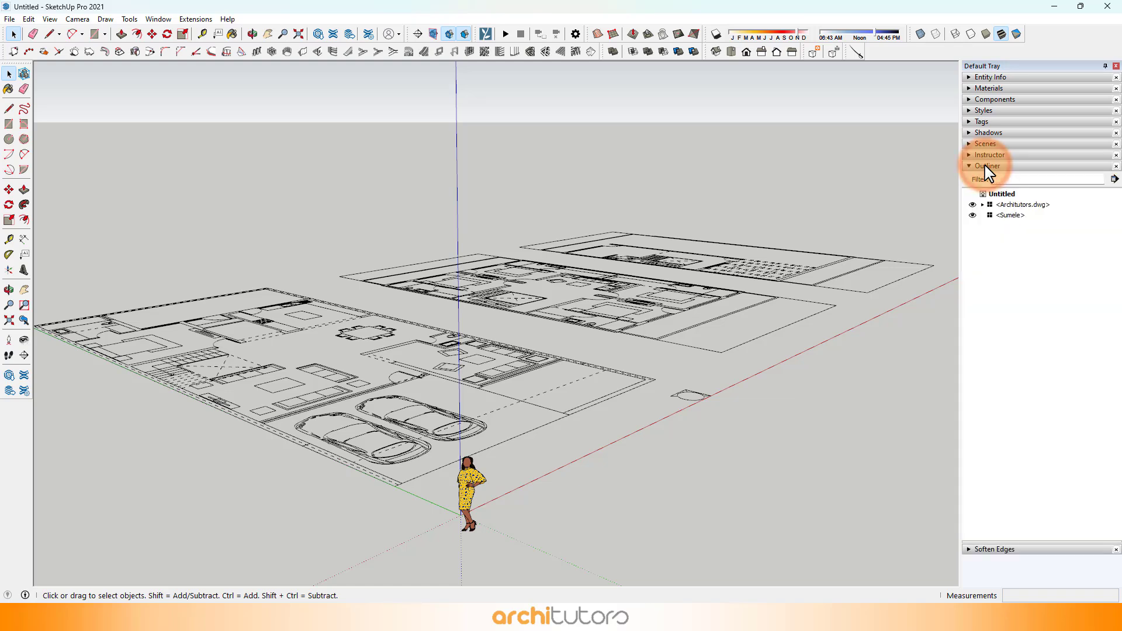
{"action": "left_click", "coordinate": [996, 205]}
{"action": "left_click", "coordinate": [1003, 216]}
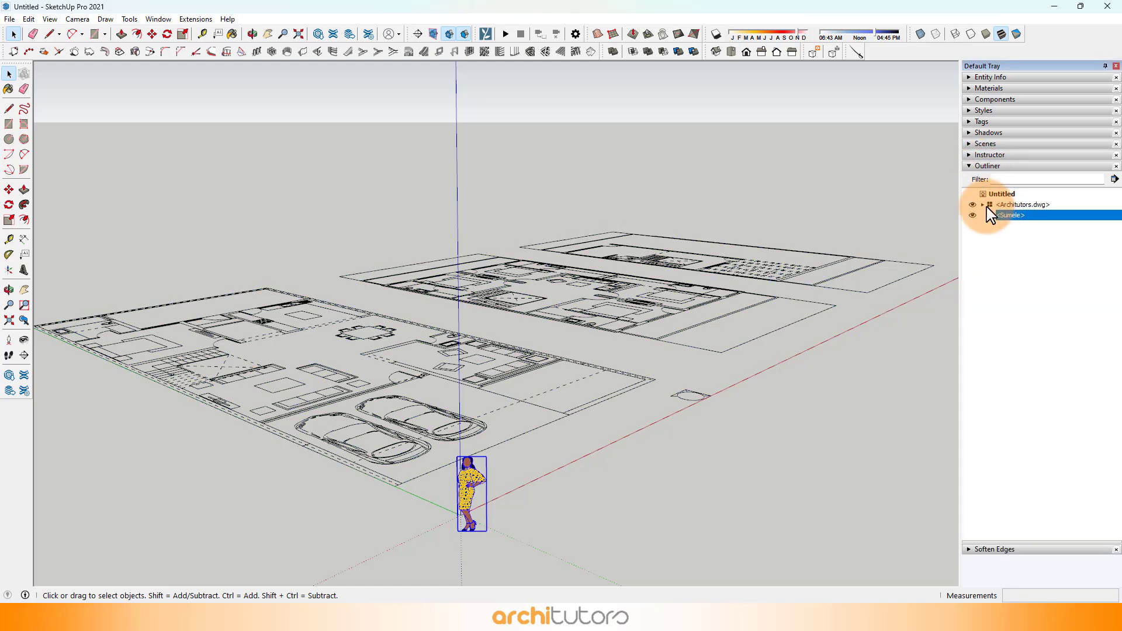
{"action": "left_click", "coordinate": [973, 167]}
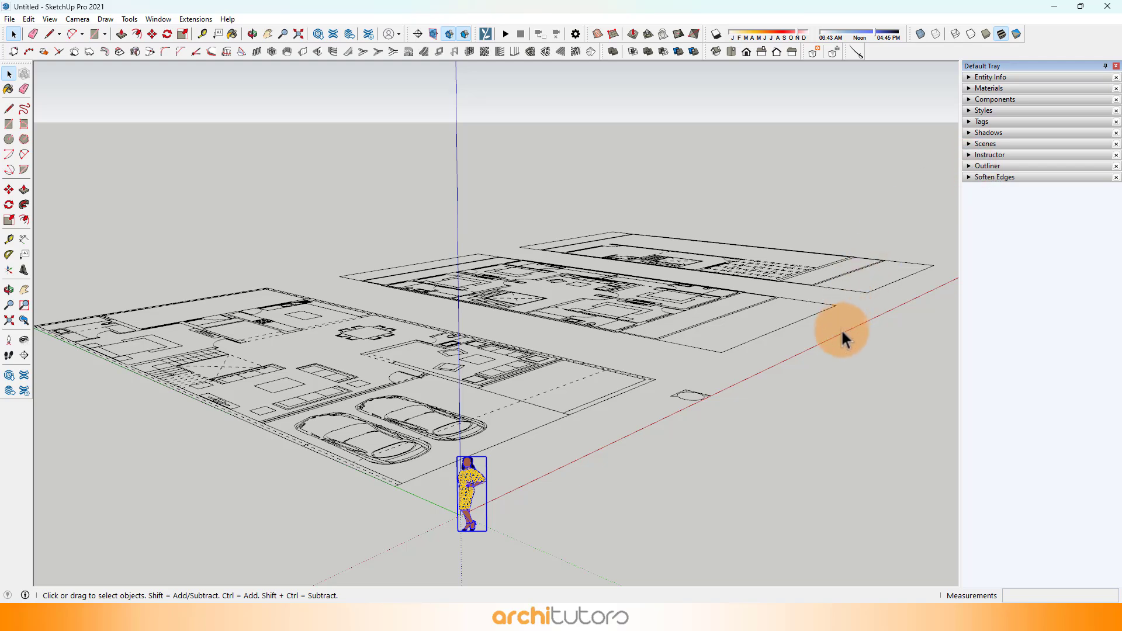
Step: Check that the Outliner is enabled among the default tray's panels
{"action": "left_click", "coordinate": [152, 22]}
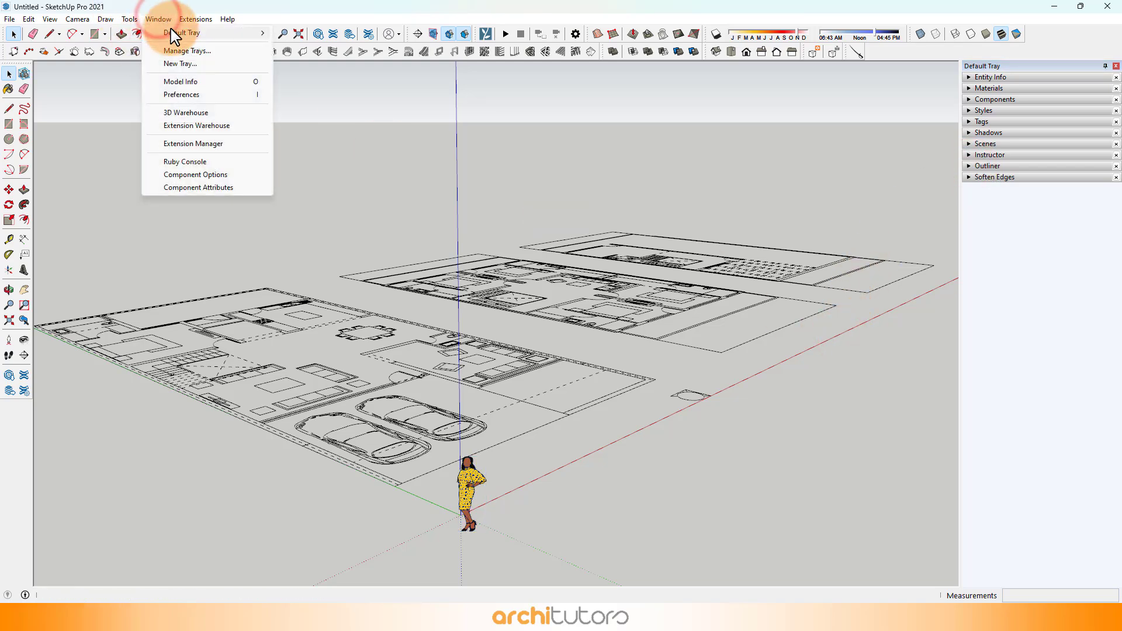
{"action": "mouse_move", "coordinate": [175, 32]}
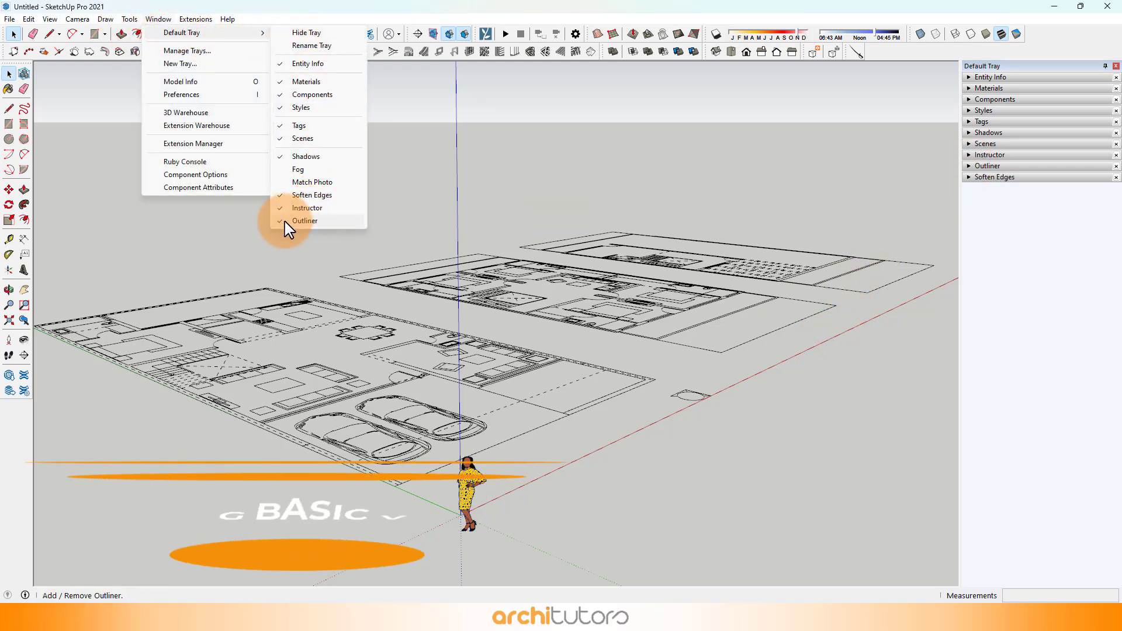
{"action": "left_click", "coordinate": [422, 217]}
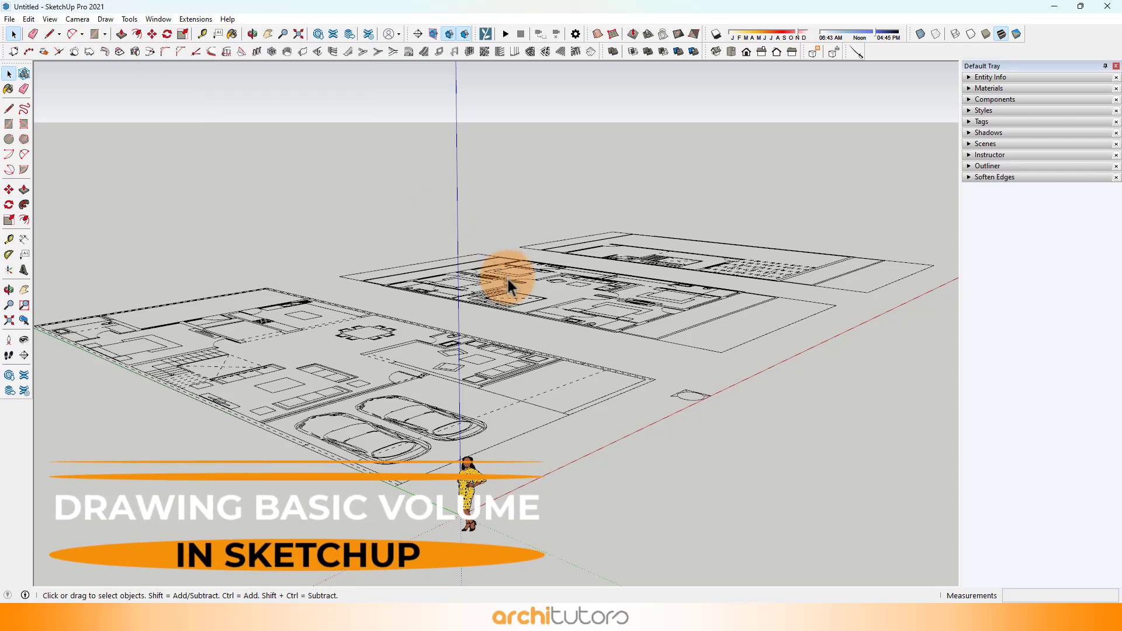
Step: Start tracing the ground floor outline with a line along the outer front edge of the sitting room beside the parking area
{"action": "middle_click_drag", "start_coordinate": [507, 279], "coordinate": [180, 233]}
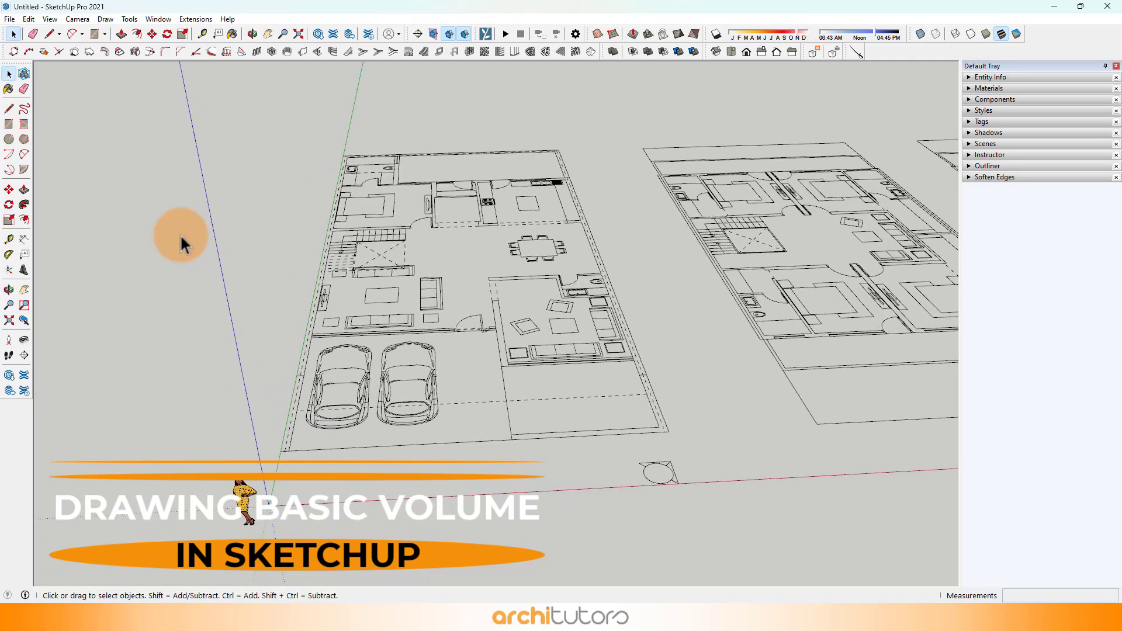
{"action": "left_click", "coordinate": [49, 34]}
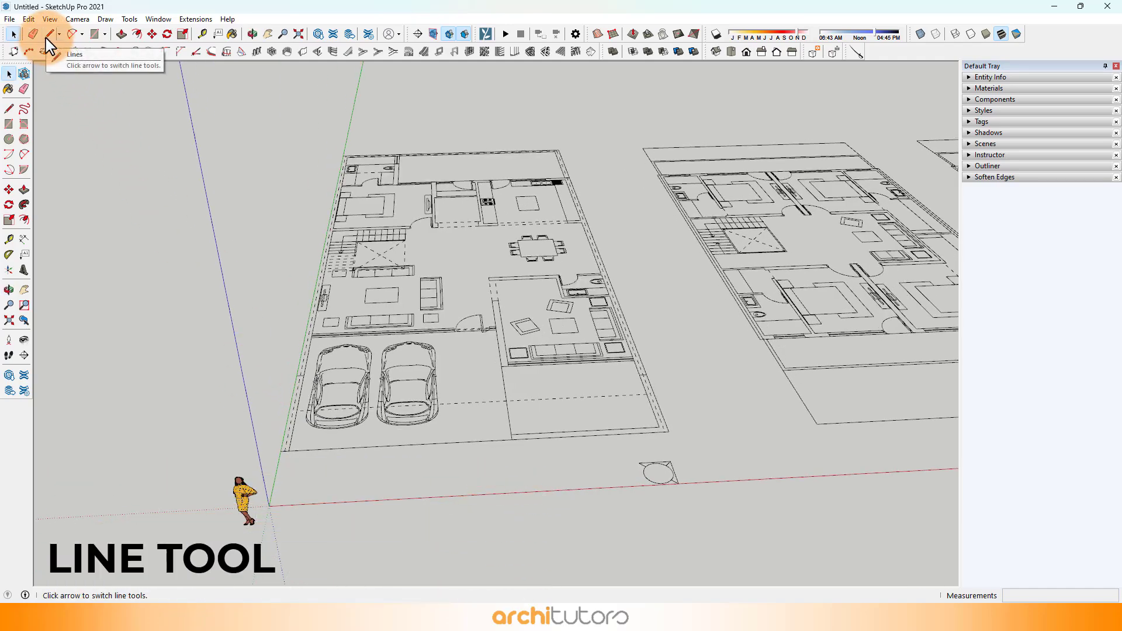
{"action": "left_click", "coordinate": [48, 39]}
{"action": "mouse_move", "coordinate": [391, 256]}
{"action": "middle_mouse_down"}
{"action": "mouse_move", "coordinate": [398, 284]}
{"action": "mouse_move", "coordinate": [535, 399]}
{"action": "middle_mouse_up"}
{"action": "scroll", "coordinate": [626, 345], "scroll_direction": "up", "scroll_amount": 2}
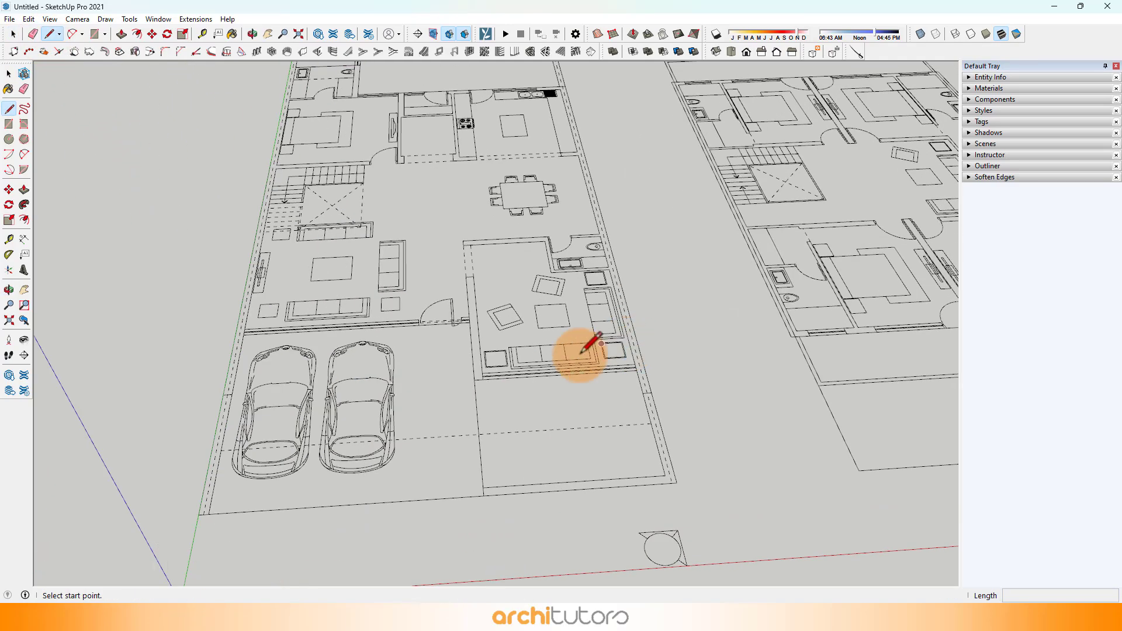
{"action": "scroll", "coordinate": [493, 358], "scroll_direction": "up", "scroll_amount": 4}
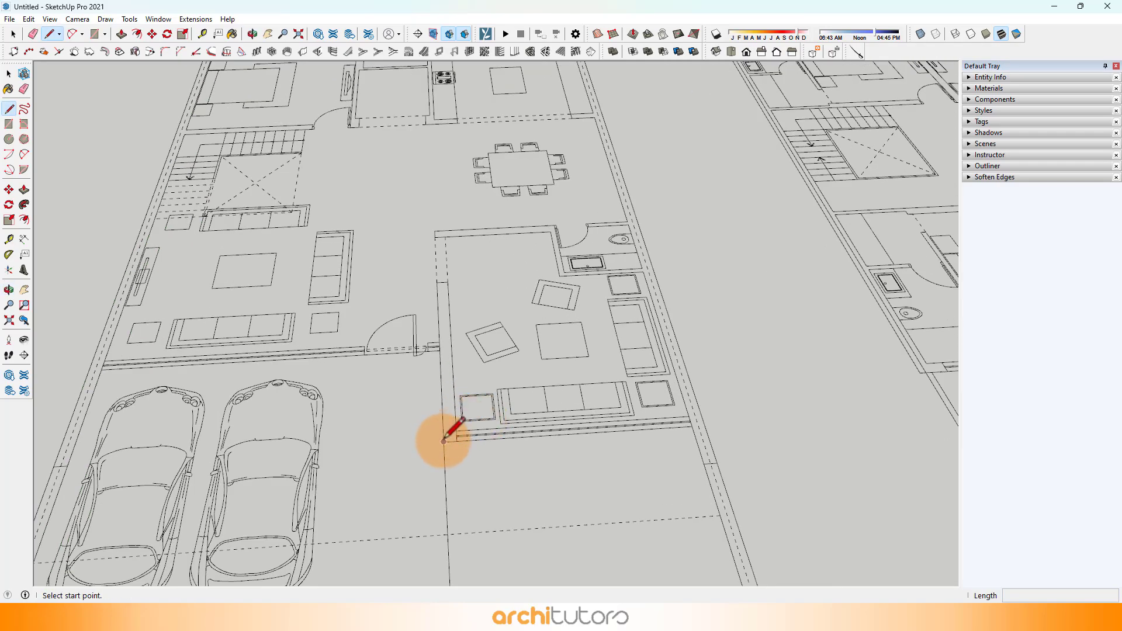
{"action": "left_click", "coordinate": [443, 442]}
{"action": "left_click", "coordinate": [706, 426]}
Step: Continue the outline along the kitchen-side outer wall, across the rear wall and around the projecting toilet block to its outer rear corner
{"action": "middle_click_drag", "start_coordinate": [685, 187], "coordinate": [660, 493]}
{"action": "middle_click_drag", "start_coordinate": [658, 165], "coordinate": [704, 478], "text": "shift"}
{"action": "scroll", "coordinate": [695, 379], "scroll_direction": "up", "scroll_amount": 2}
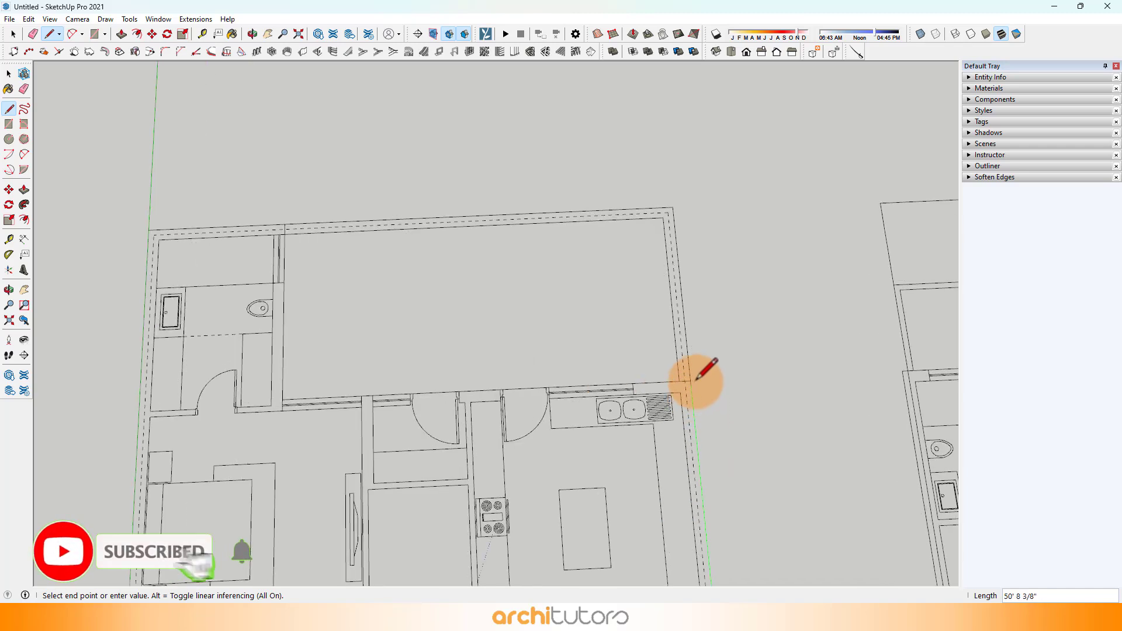
{"action": "left_click", "coordinate": [690, 379]}
{"action": "scroll", "coordinate": [233, 397], "scroll_direction": "up", "scroll_amount": 2}
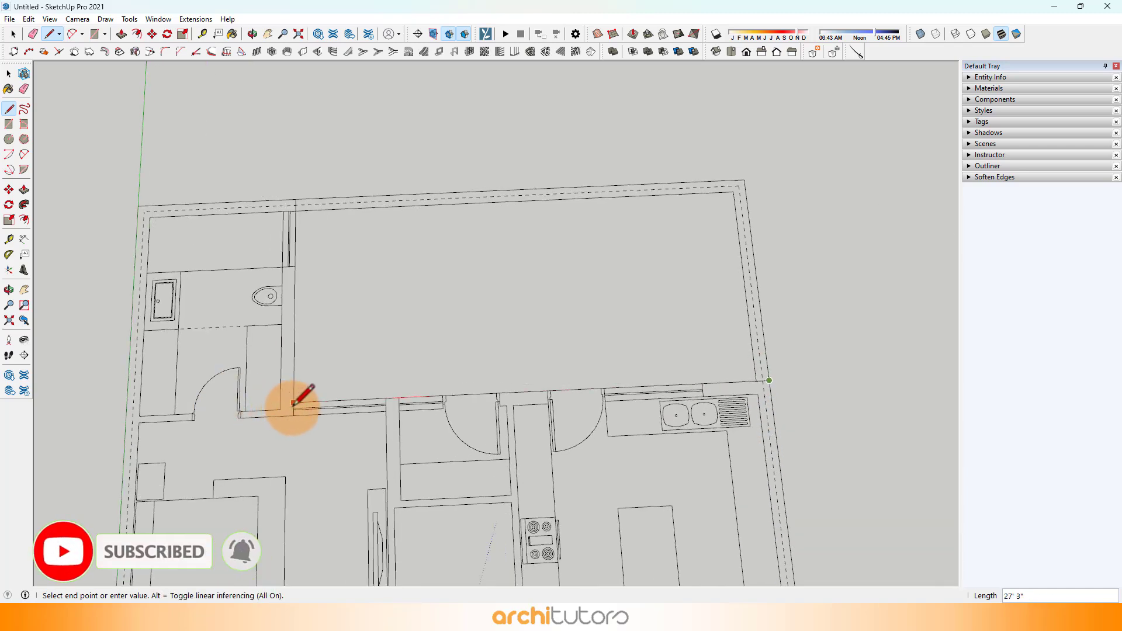
{"action": "left_click", "coordinate": [293, 403]}
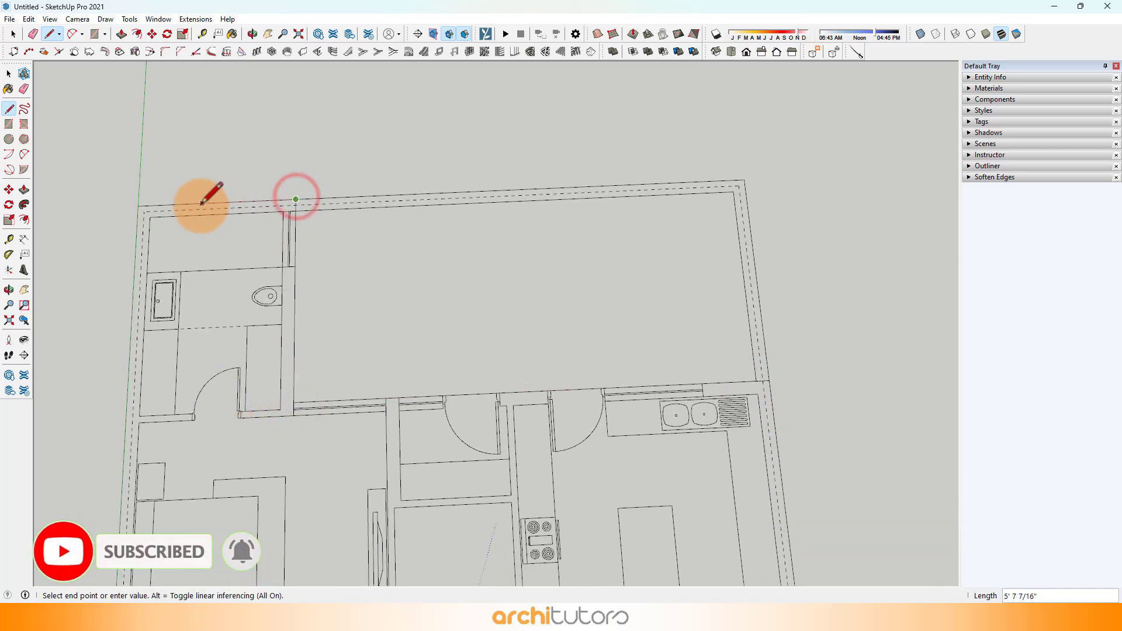
{"action": "left_click", "coordinate": [140, 206]}
Step: Extend the outline along the staircase-side outer wall to the outer corner of the living room wall facing the cars
{"action": "scroll", "coordinate": [190, 332], "scroll_direction": "down", "scroll_amount": 1}
{"action": "middle_click_drag", "start_coordinate": [242, 403], "coordinate": [351, 155], "text": "shift"}
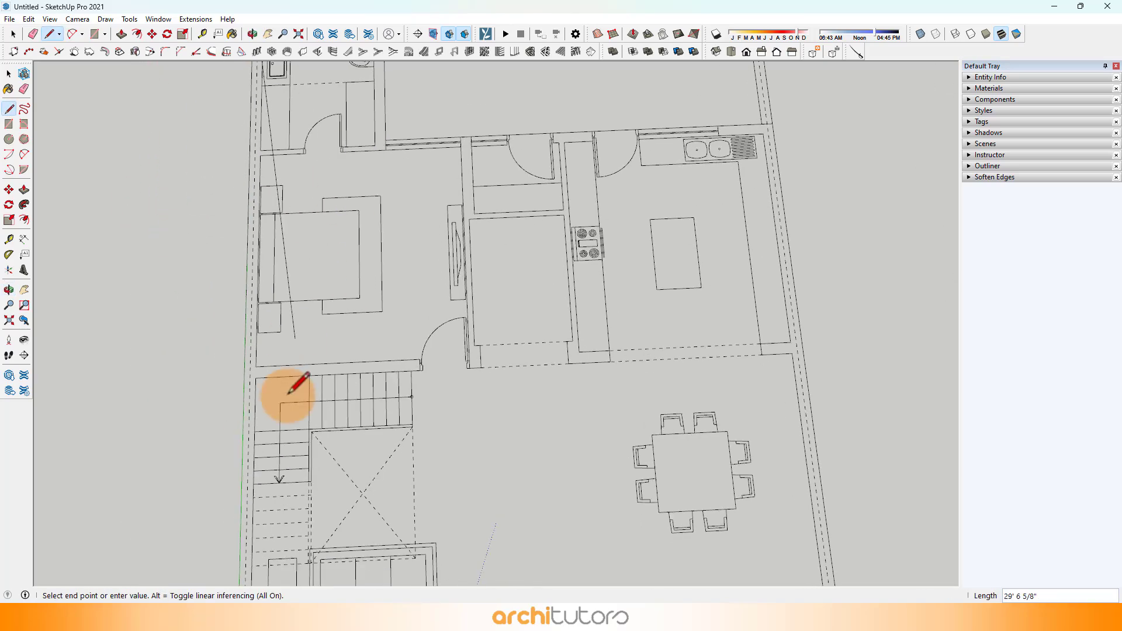
{"action": "middle_click_drag", "start_coordinate": [292, 438], "coordinate": [382, 111], "text": "shift"}
{"action": "middle_click_drag", "start_coordinate": [379, 361], "coordinate": [368, 228], "text": "shift"}
{"action": "scroll", "coordinate": [298, 328], "scroll_direction": "up", "scroll_amount": 2}
{"action": "scroll", "coordinate": [333, 325], "scroll_direction": "up", "scroll_amount": 1}
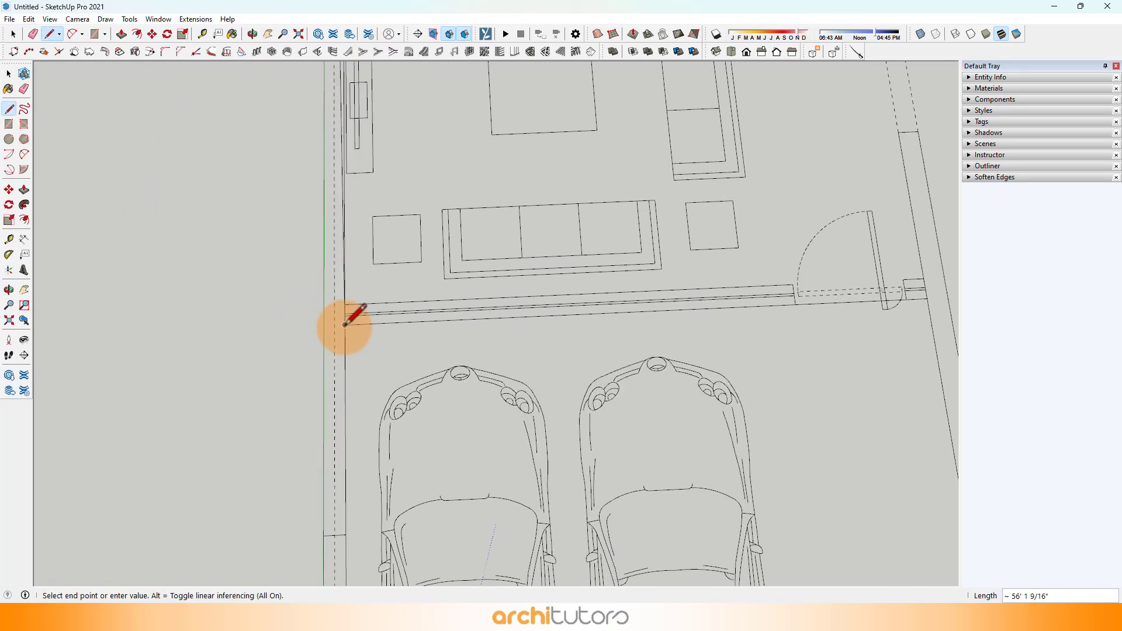
{"action": "scroll", "coordinate": [344, 324], "scroll_direction": "up", "scroll_amount": 1}
{"action": "left_click", "coordinate": [323, 326]}
Step: Close the ground floor outline along the entrance wall behind the cars and the sitting room's side wall, forming a face
{"action": "scroll", "coordinate": [219, 309], "scroll_direction": "down", "scroll_amount": 3}
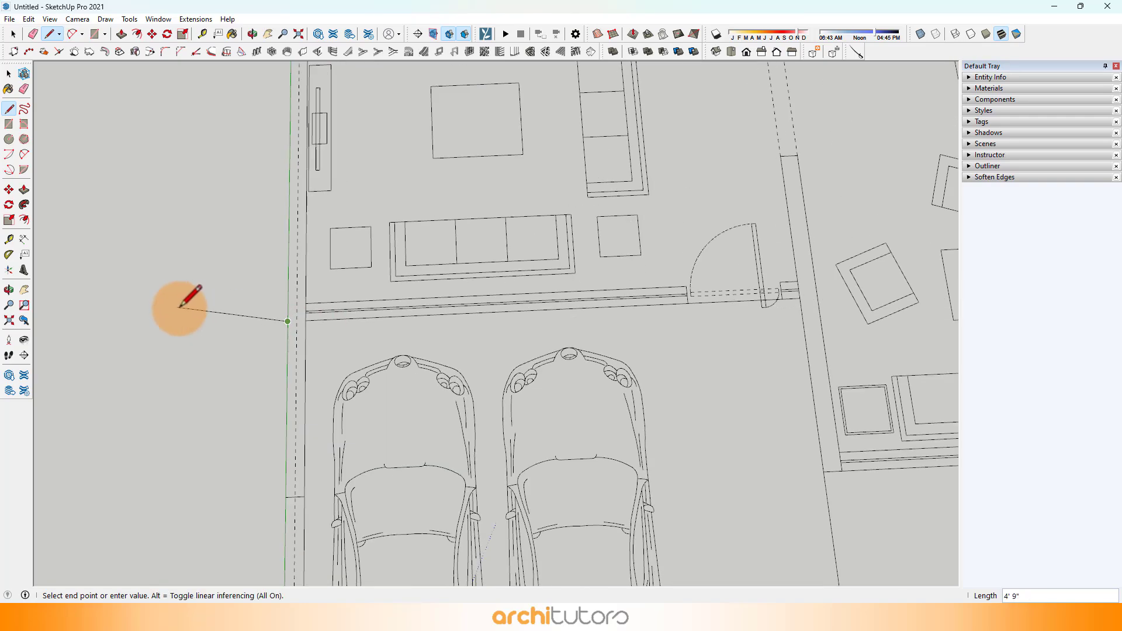
{"action": "middle_click_drag", "start_coordinate": [687, 300], "coordinate": [419, 283], "text": "shift"}
{"action": "scroll", "coordinate": [418, 275], "scroll_direction": "up", "scroll_amount": 1}
{"action": "scroll", "coordinate": [419, 275], "scroll_direction": "up", "scroll_amount": 1}
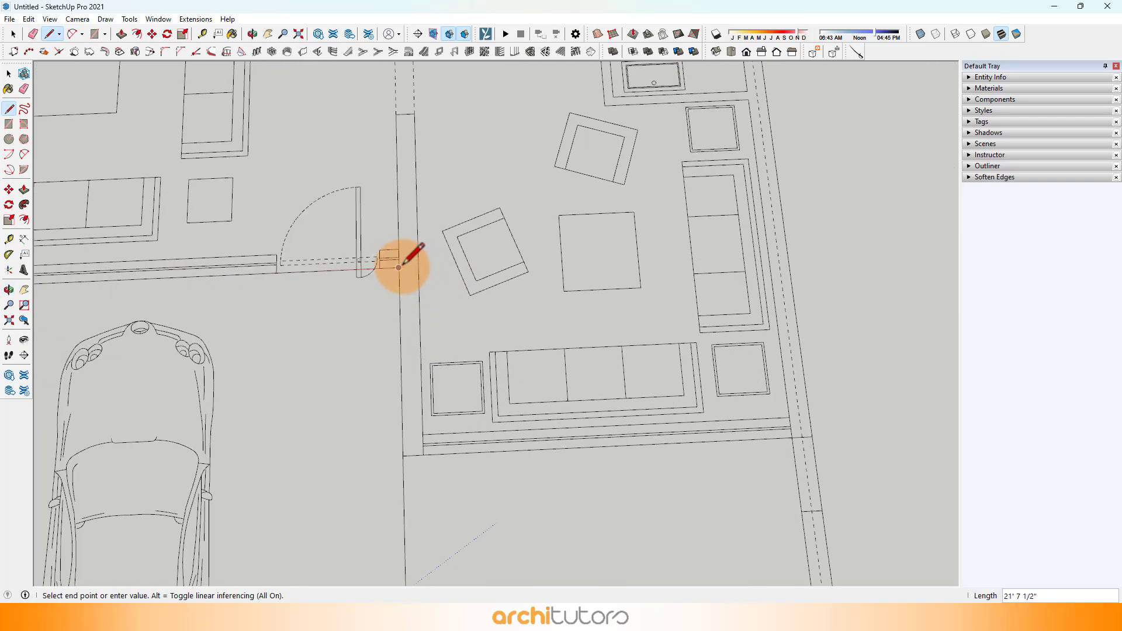
{"action": "left_click", "coordinate": [399, 267]}
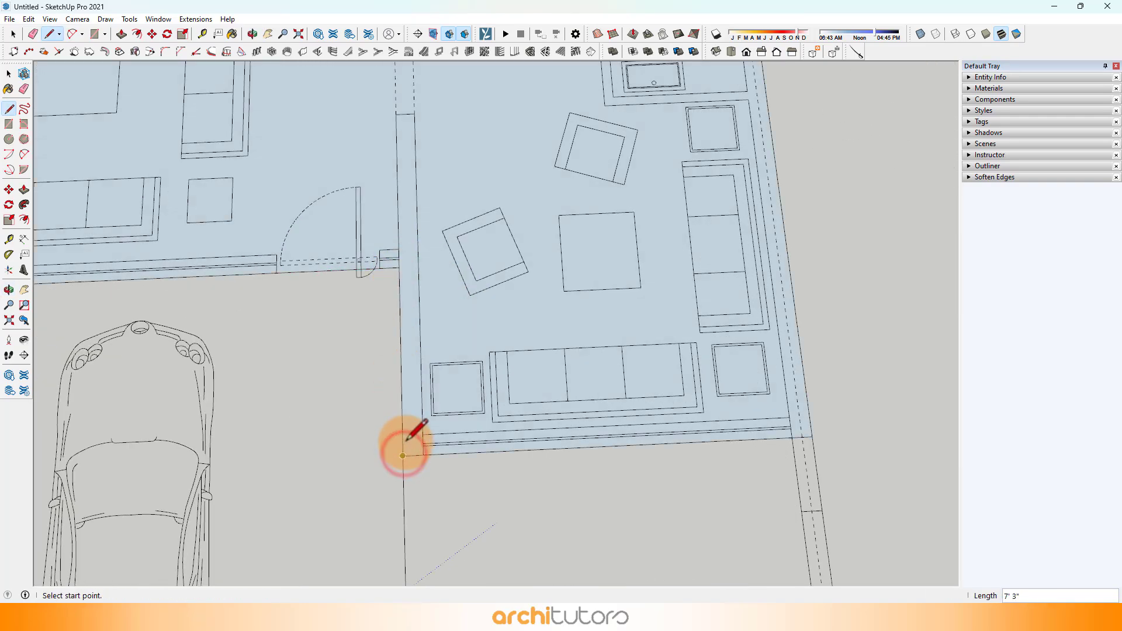
Step: Examine the traced ground floor face from several angles
{"action": "scroll", "coordinate": [450, 341], "scroll_direction": "down", "scroll_amount": 4}
{"action": "middle_click_drag", "start_coordinate": [449, 321], "coordinate": [450, 136]}
{"action": "key", "text": "space"}
{"action": "scroll", "coordinate": [380, 208], "scroll_direction": "up", "scroll_amount": 2}
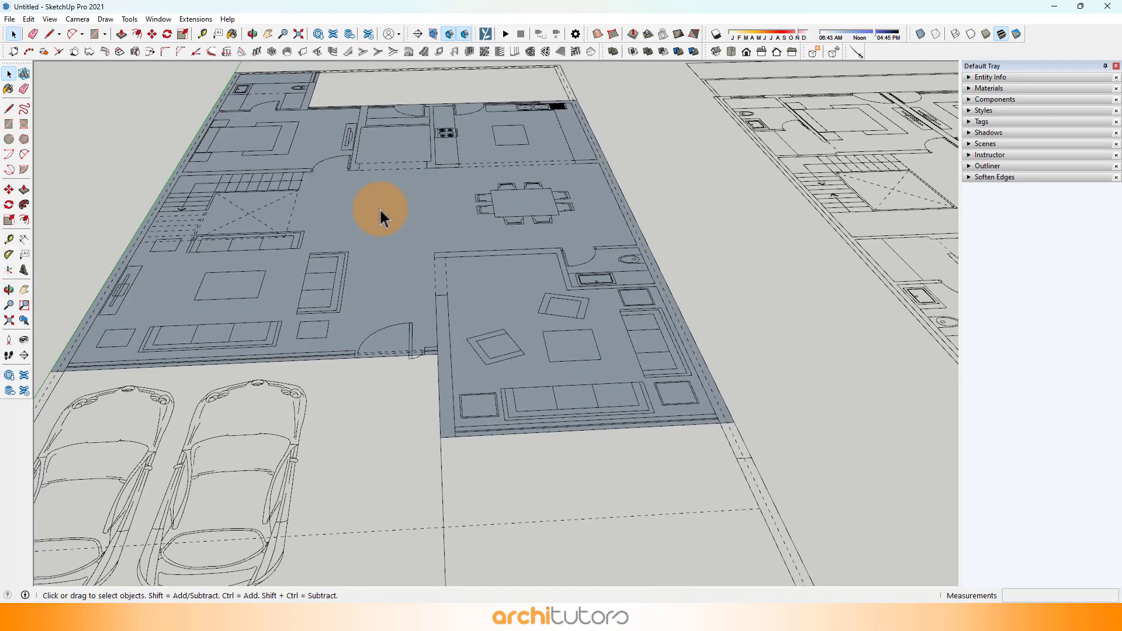
{"action": "mouse_move", "coordinate": [380, 209]}
{"action": "middle_mouse_down", "text": "shift"}
{"action": "mouse_move", "coordinate": [440, 348]}
{"action": "mouse_move", "coordinate": [539, 317]}
{"action": "middle_mouse_up", "text": "shift"}
{"action": "scroll", "coordinate": [439, 317], "scroll_direction": "up", "scroll_amount": 2}
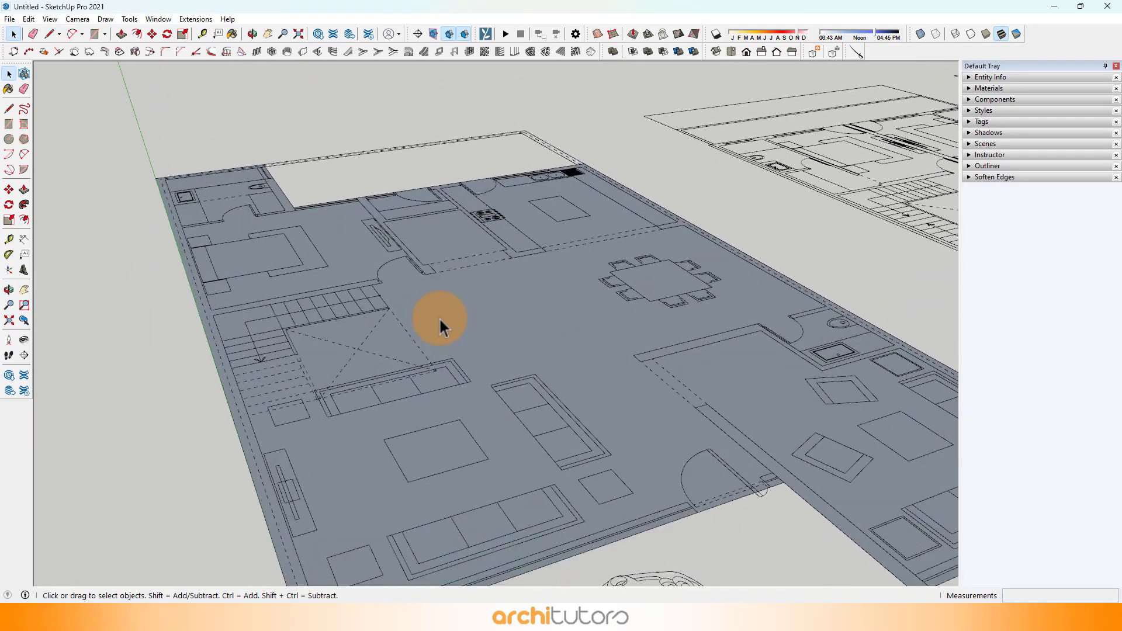
{"action": "scroll", "coordinate": [440, 317], "scroll_direction": "down", "scroll_amount": 3}
{"action": "mouse_move", "coordinate": [450, 326]}
{"action": "middle_mouse_down"}
{"action": "mouse_move", "coordinate": [441, 313]}
{"action": "mouse_move", "coordinate": [515, 304]}
{"action": "middle_mouse_up"}
{"action": "scroll", "coordinate": [516, 304], "scroll_direction": "up", "scroll_amount": 3}
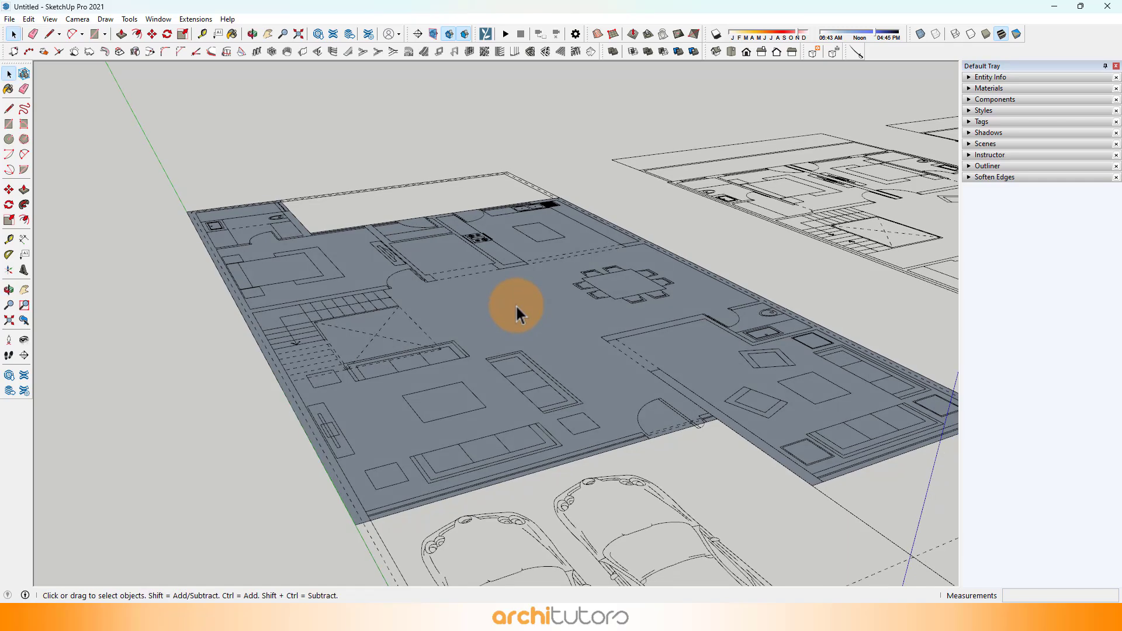
Step: Push/Pull the ground floor face upward to a height of 10' 6"
{"action": "left_click", "coordinate": [121, 35]}
{"action": "left_click", "coordinate": [432, 219]}
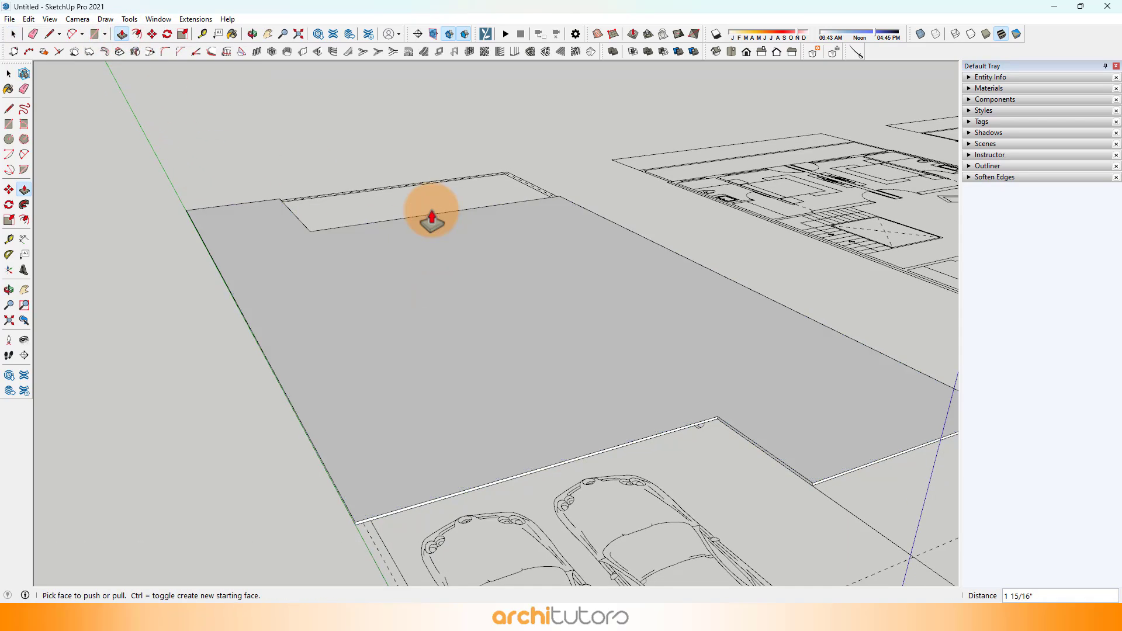
{"action": "left_click", "coordinate": [400, 308]}
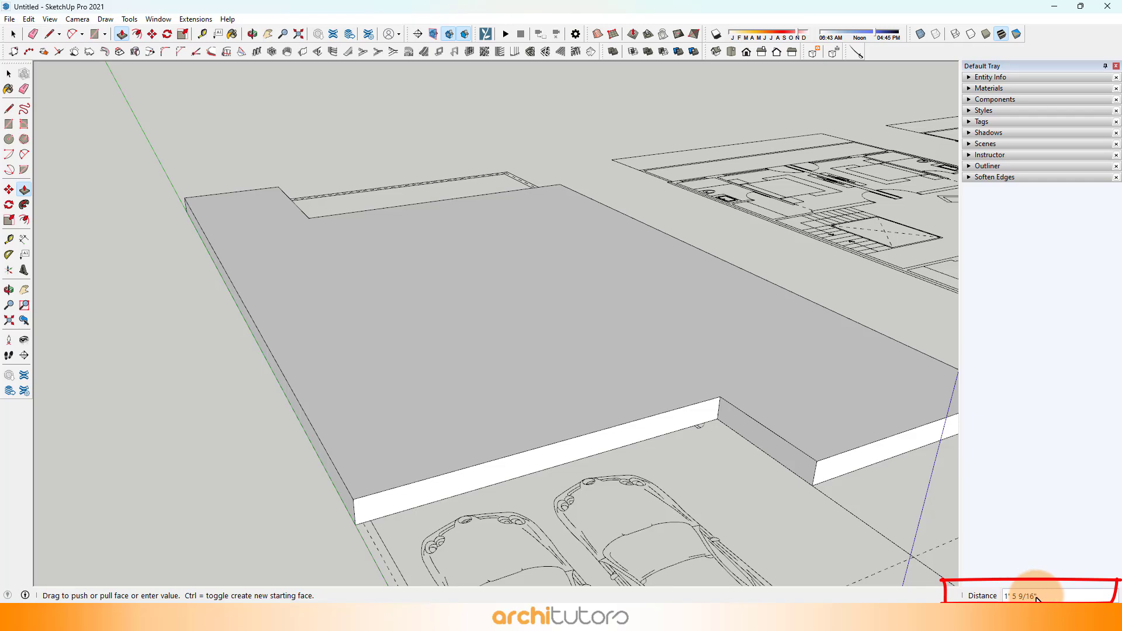
{"action": "type", "text": "7'"}
{"action": "key", "text": "Return"}
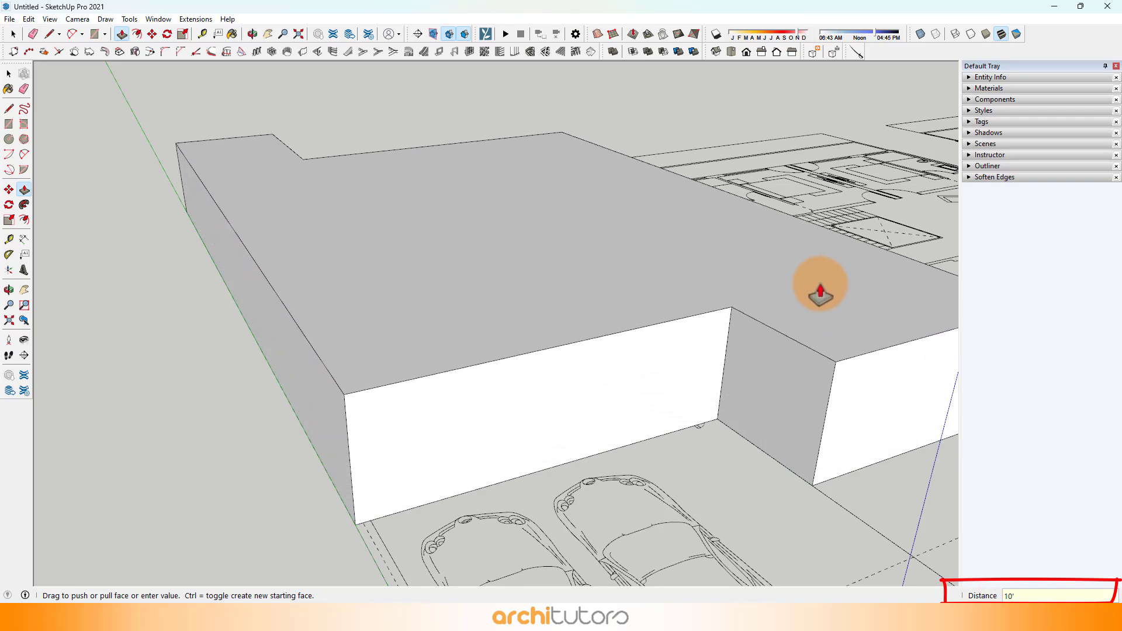
{"action": "key", "text": "Return"}
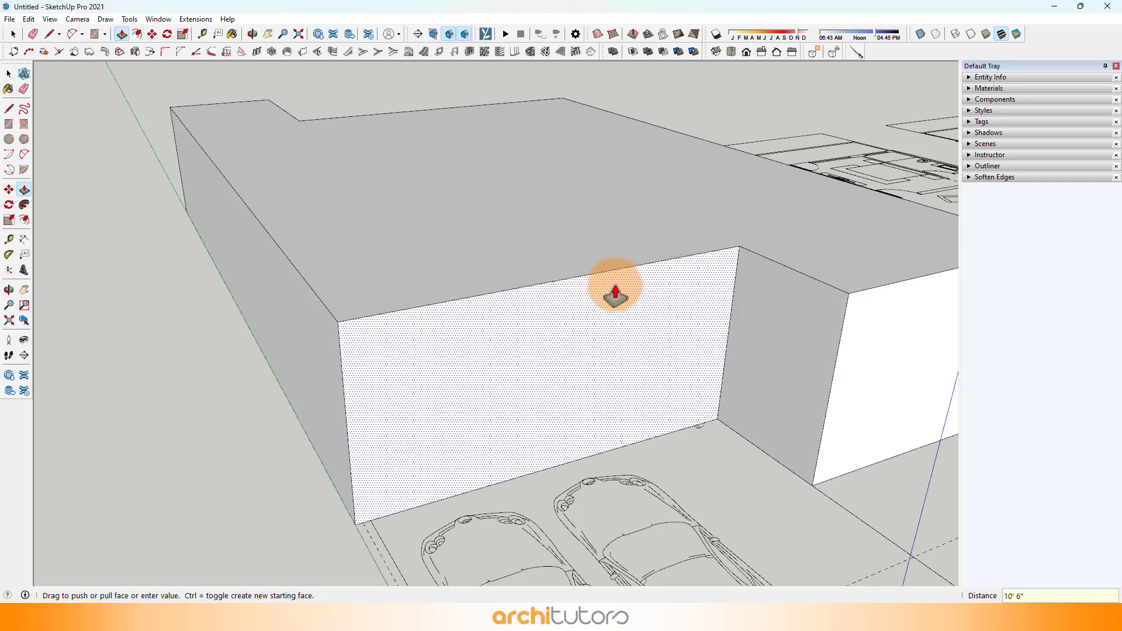
Step: Measure down the long side wall from its upper edge with the Tape Measure tool
{"action": "left_click", "coordinate": [202, 33]}
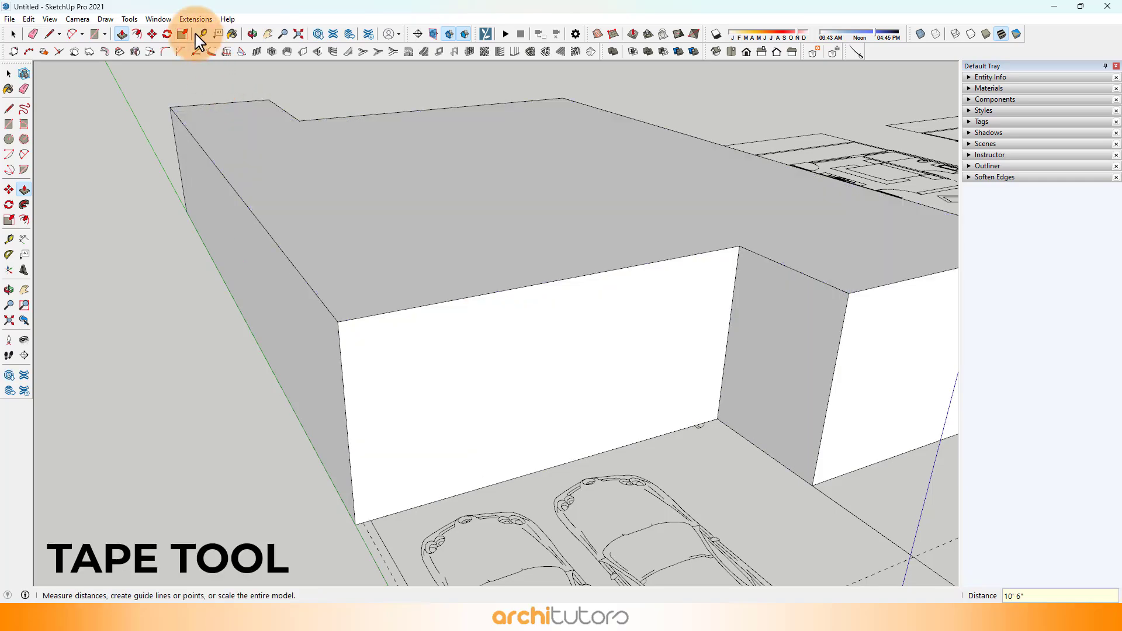
{"action": "left_click", "coordinate": [313, 291]}
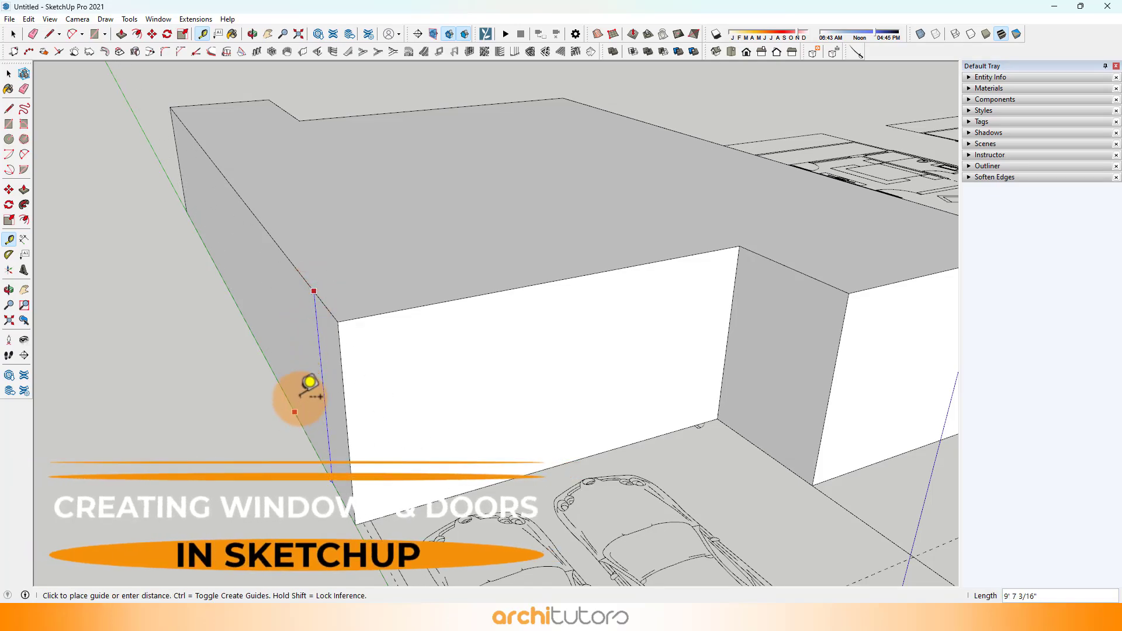
{"action": "key", "text": "space"}
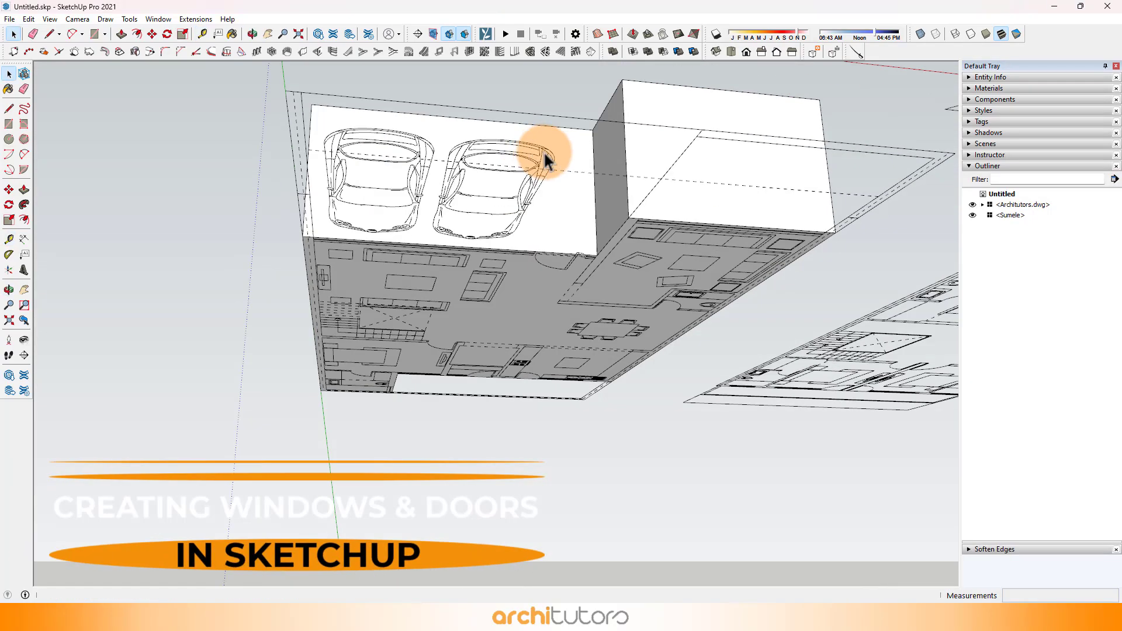
Step: Draw a vertical line up the sitting room's front wall from the inner face of its car-side wall, and erase the overshoot
{"action": "middle_click_drag", "start_coordinate": [545, 153], "coordinate": [536, 175]}
{"action": "scroll", "coordinate": [489, 114], "scroll_direction": "up", "scroll_amount": 5}
{"action": "middle_click_drag", "start_coordinate": [488, 115], "coordinate": [483, 253], "text": "shift"}
{"action": "left_click", "coordinate": [485, 275]}
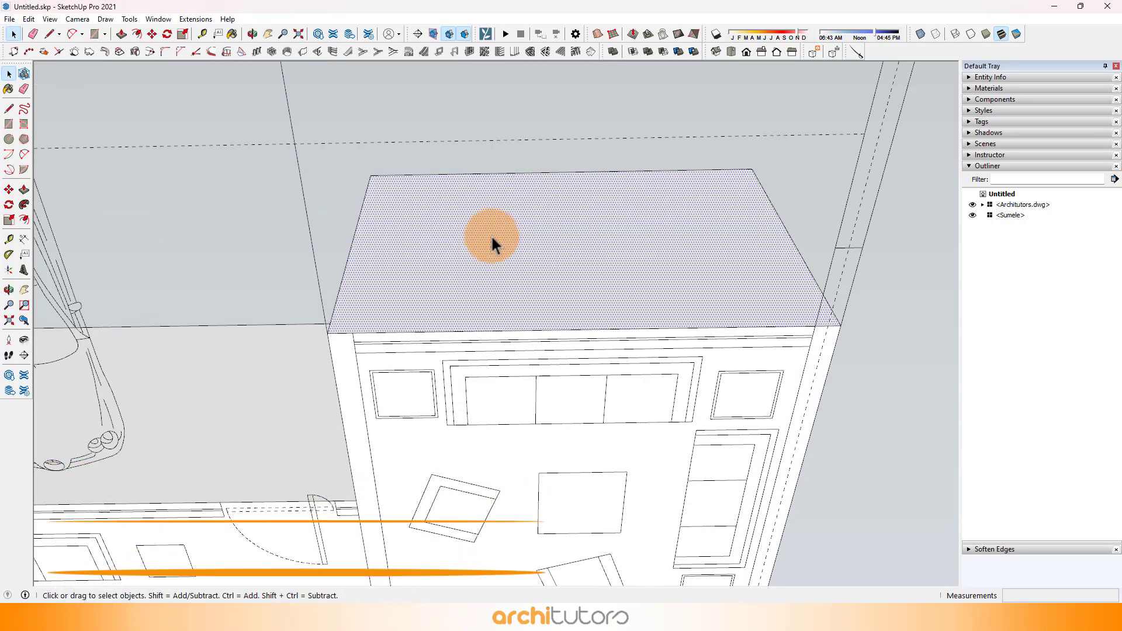
{"action": "left_click", "coordinate": [51, 34]}
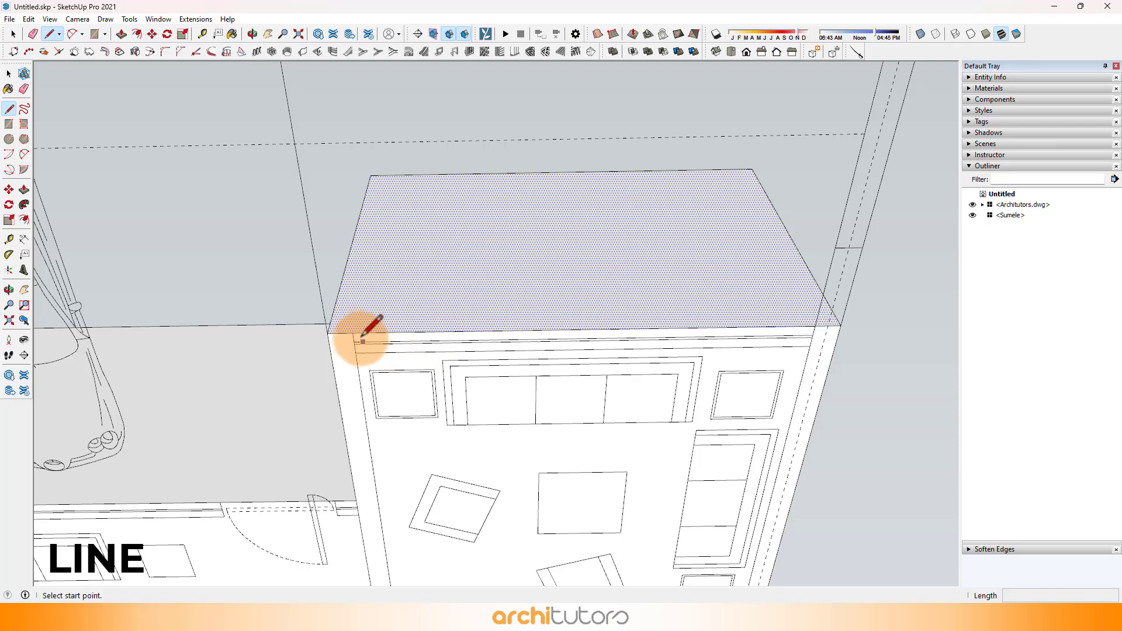
{"action": "left_click", "coordinate": [352, 333]}
{"action": "left_click", "coordinate": [393, 158]}
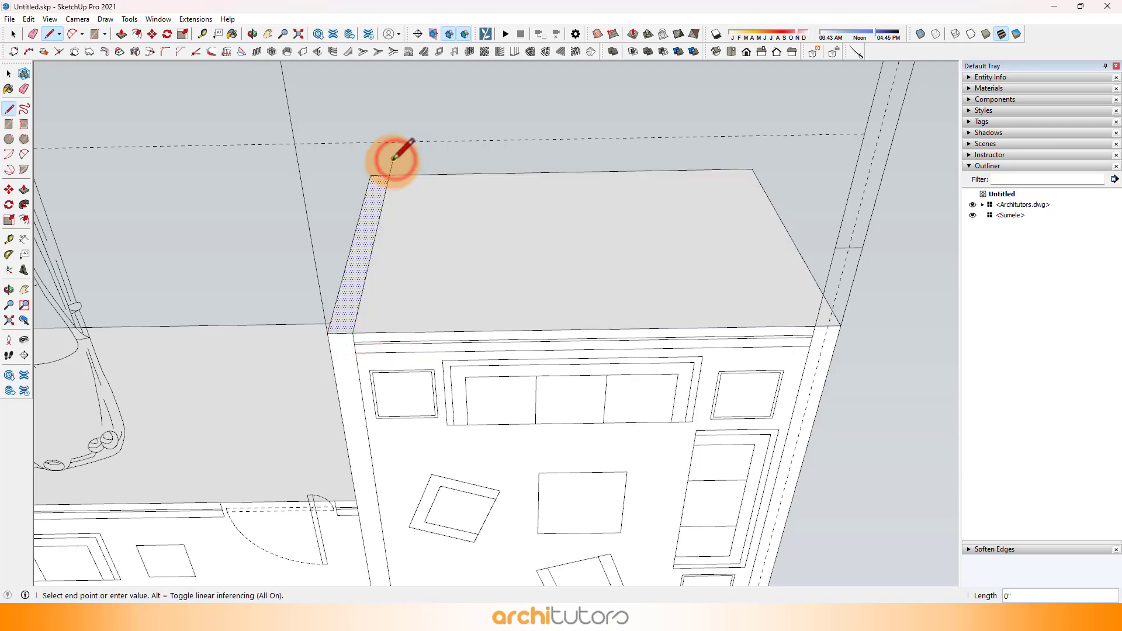
{"action": "key", "text": "space"}
{"action": "left_click", "coordinate": [33, 34]}
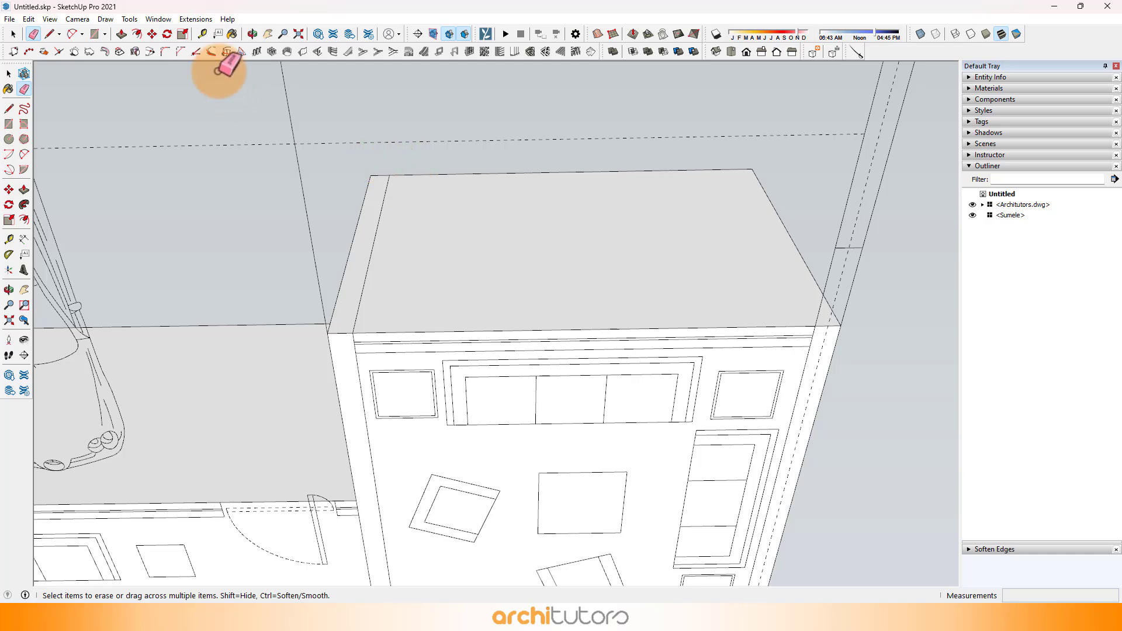
Step: Place Tape Measure guides across the sitting room's front wall, 12" above its base and 18" below its upper edge
{"action": "left_click", "coordinate": [202, 33]}
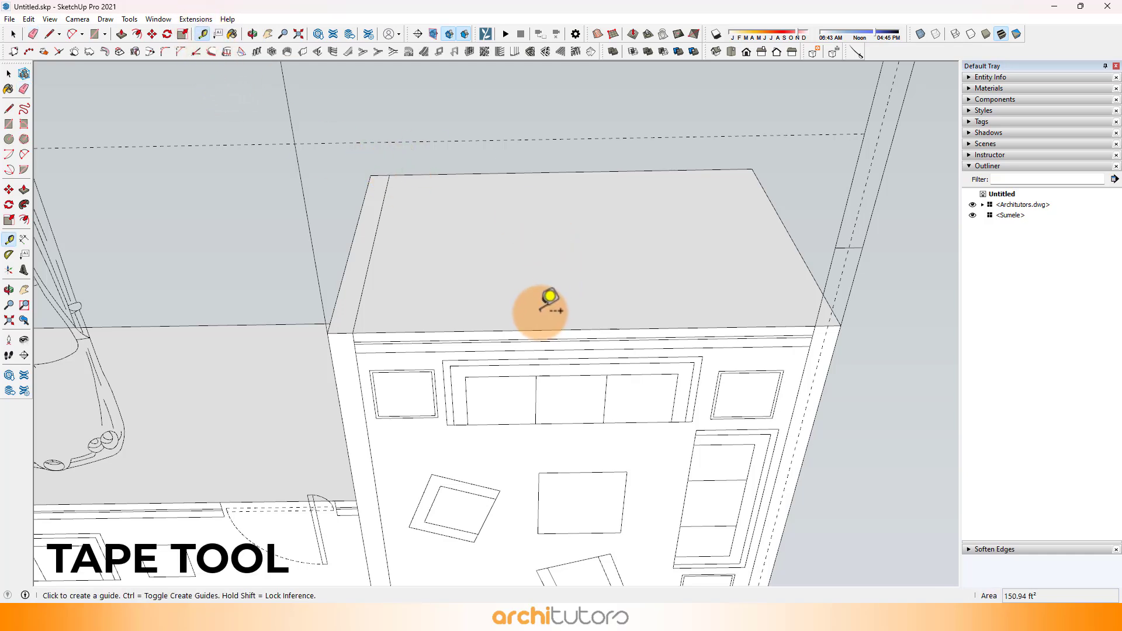
{"action": "left_click", "coordinate": [538, 330]}
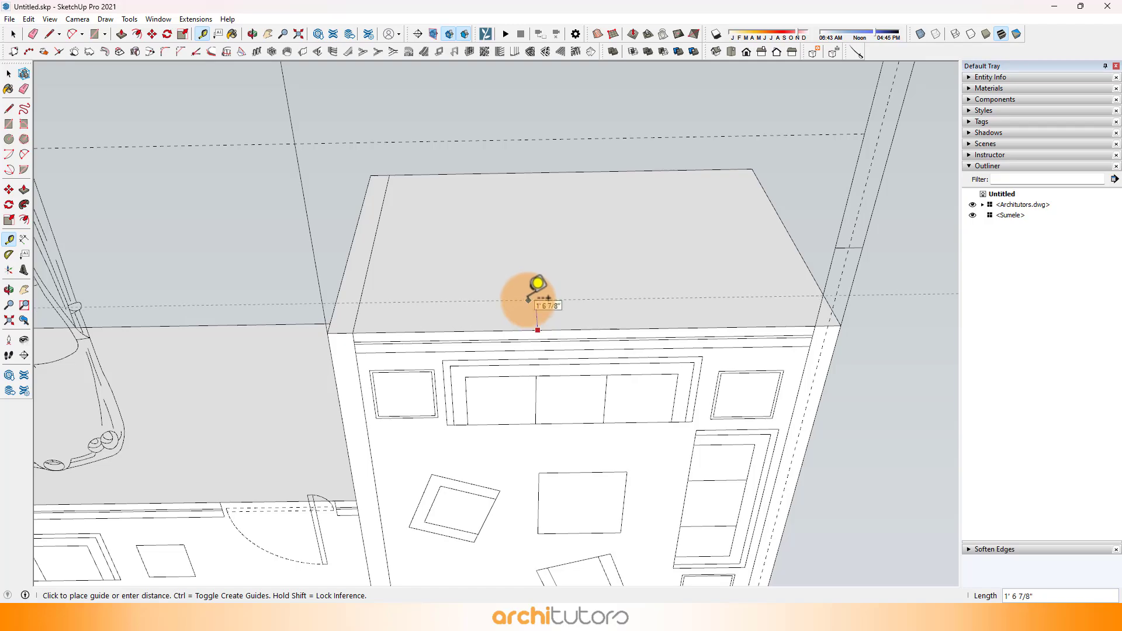
{"action": "middle_click_drag", "start_coordinate": [529, 299], "coordinate": [609, 423]}
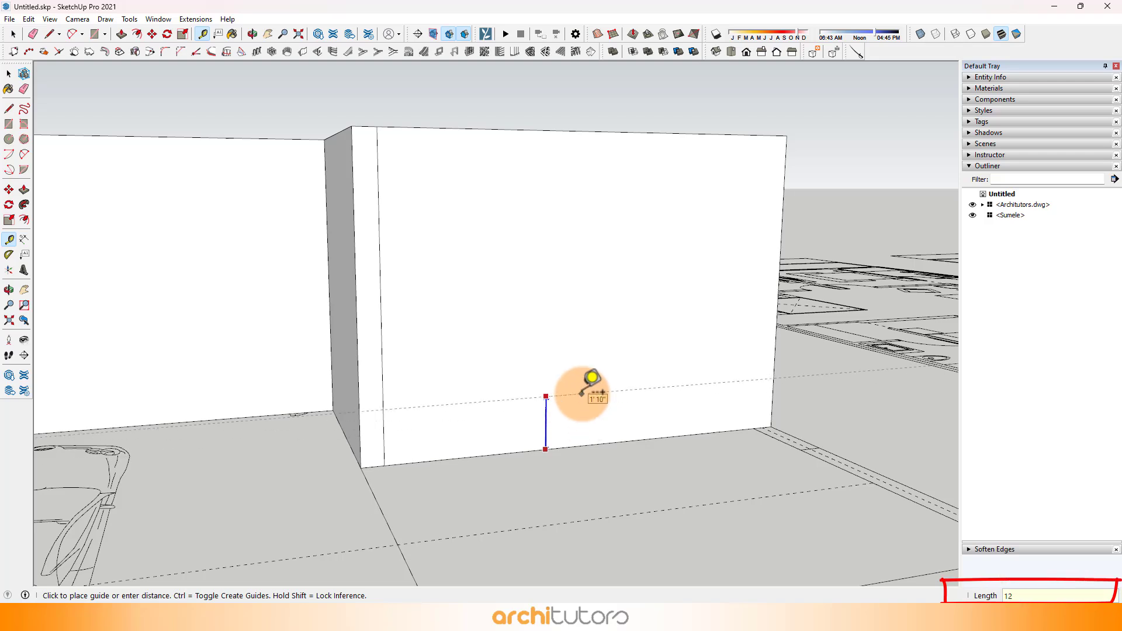
{"action": "left_click", "coordinate": [500, 129]}
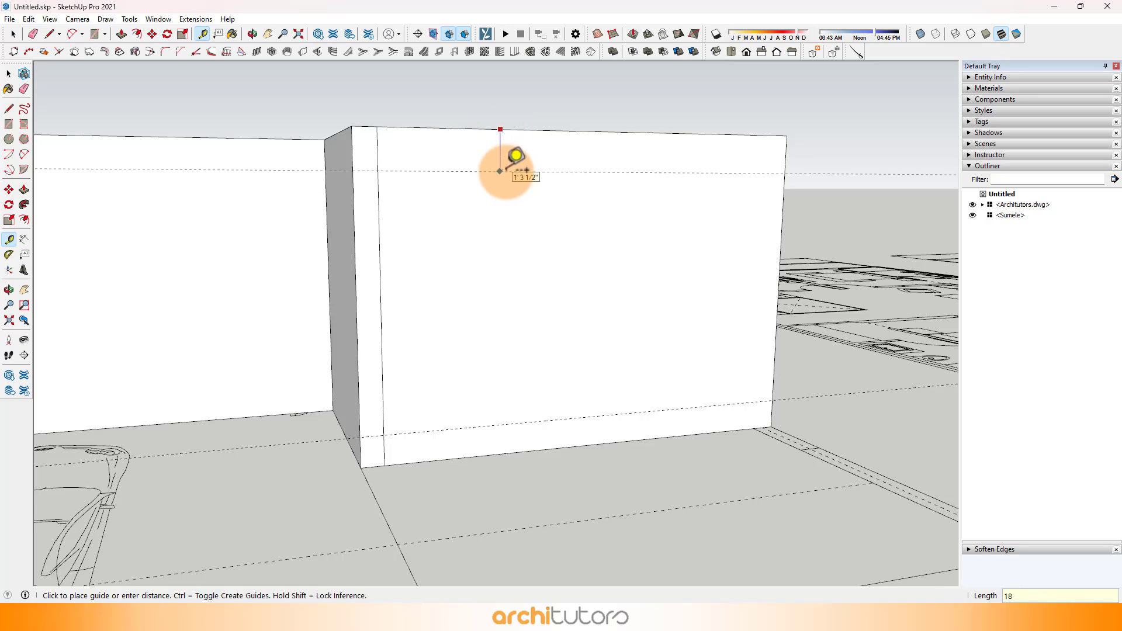
{"action": "middle_click_drag", "start_coordinate": [654, 362], "coordinate": [547, 195]}
Step: Draw a matching vertical line near the front wall's outer end, and erase its overshoot and the lowest guide
{"action": "left_click", "coordinate": [49, 34]}
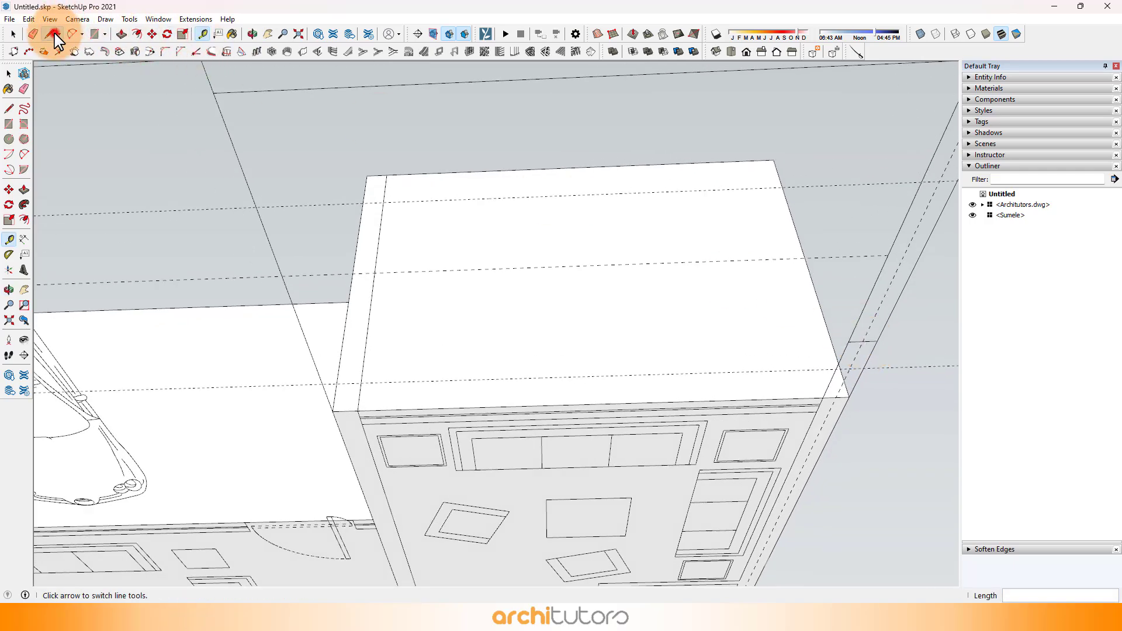
{"action": "left_click", "coordinate": [823, 398]}
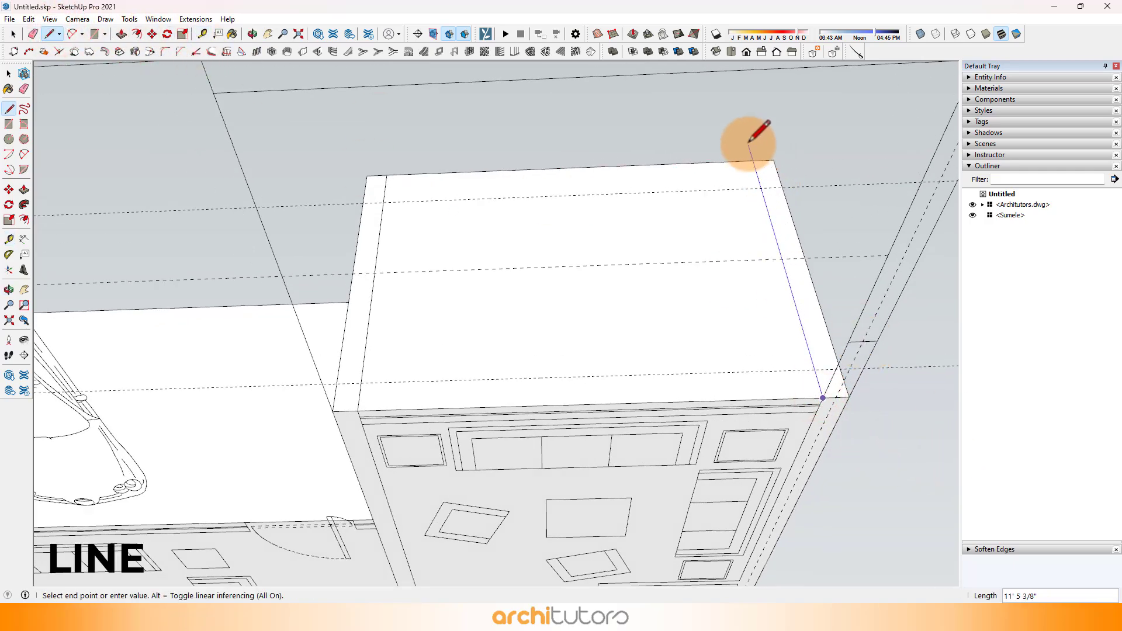
{"action": "key", "text": "e"}
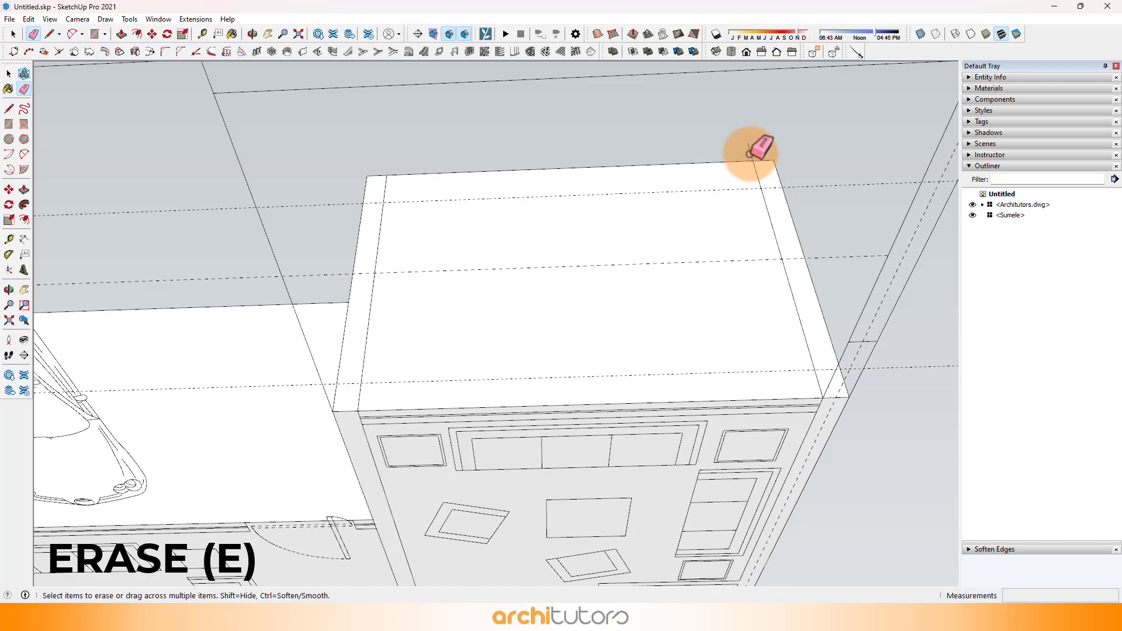
{"action": "scroll", "coordinate": [413, 200], "scroll_direction": "up", "scroll_amount": 3}
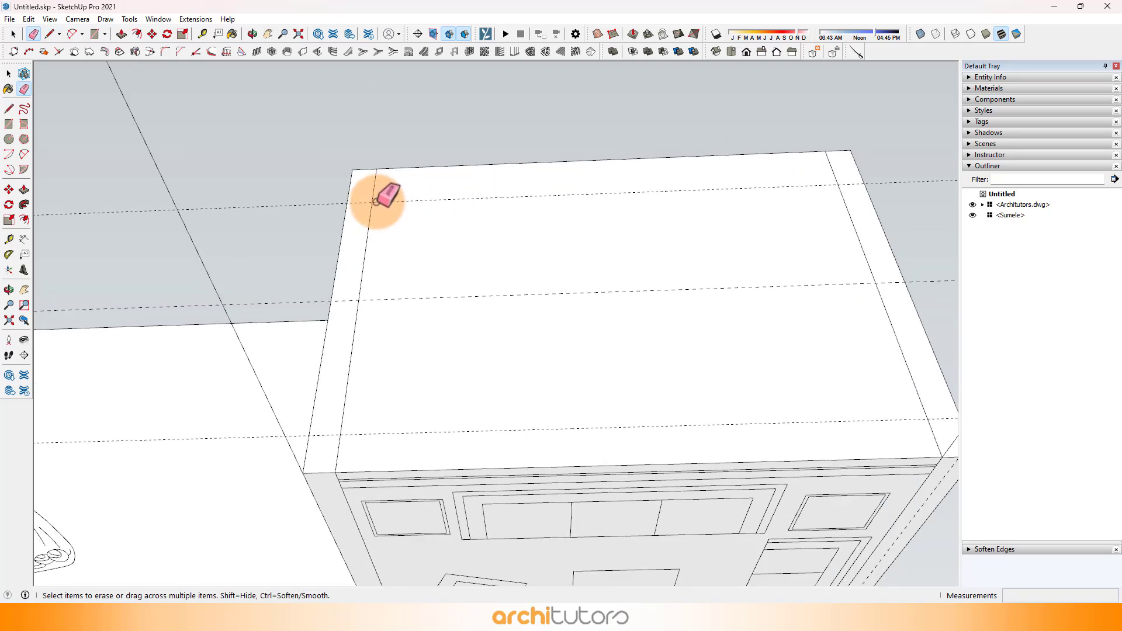
{"action": "scroll", "coordinate": [393, 258], "scroll_direction": "down", "scroll_amount": 2}
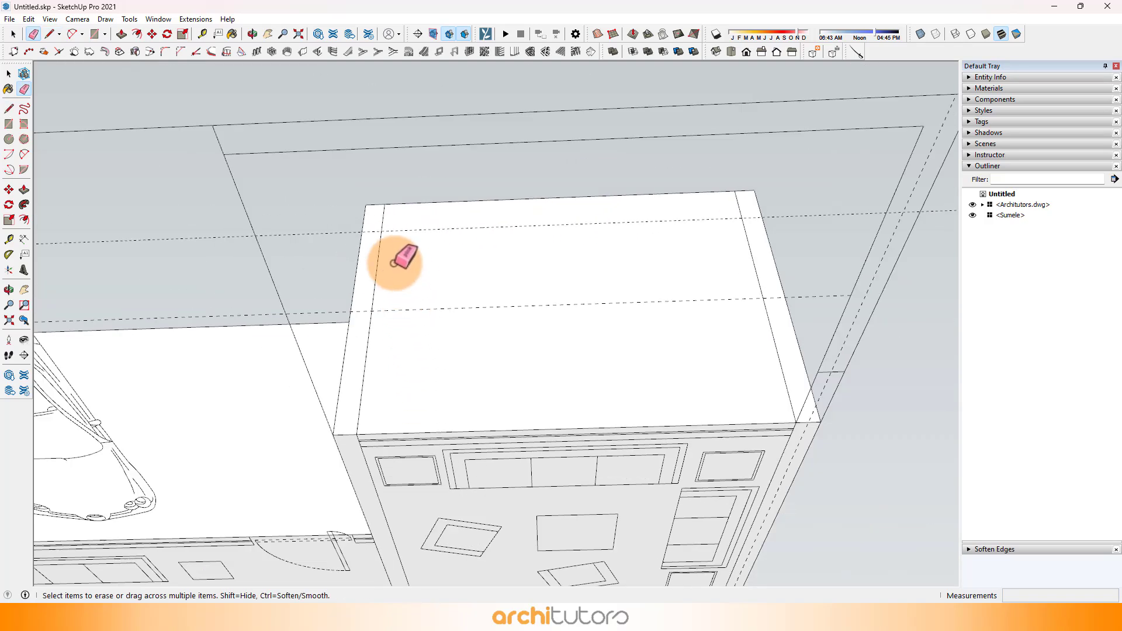
{"action": "scroll", "coordinate": [385, 245], "scroll_direction": "up", "scroll_amount": 1}
{"action": "left_click", "coordinate": [19, 36]}
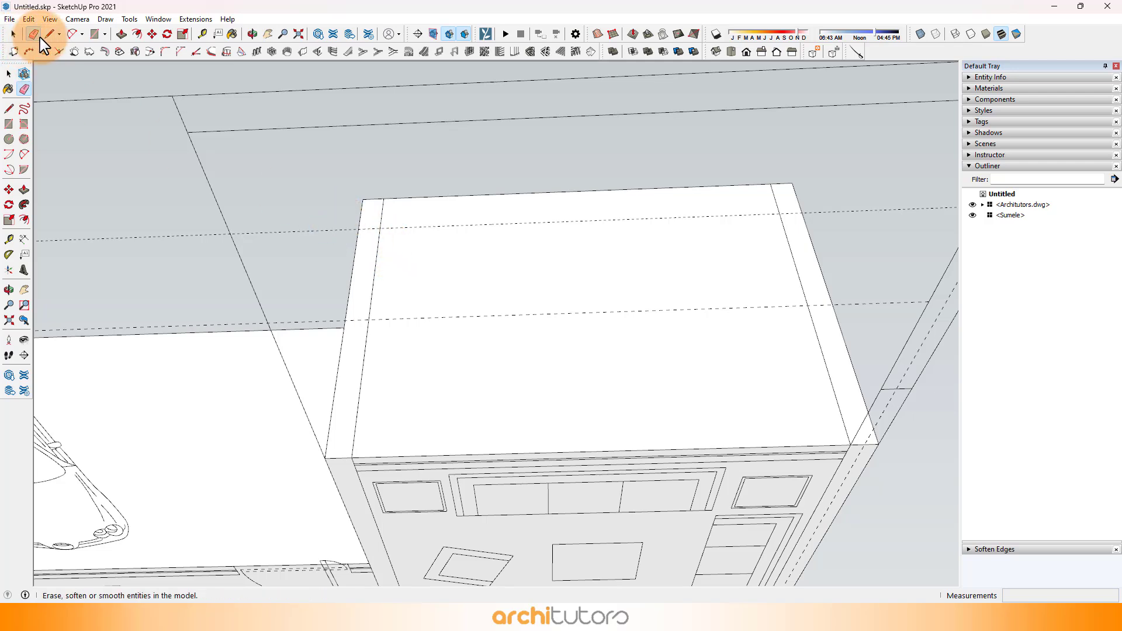
Step: Draw a rectangle on the front wall between the two vertical lines, from the upper guide down to the base
{"action": "left_click", "coordinate": [100, 35]}
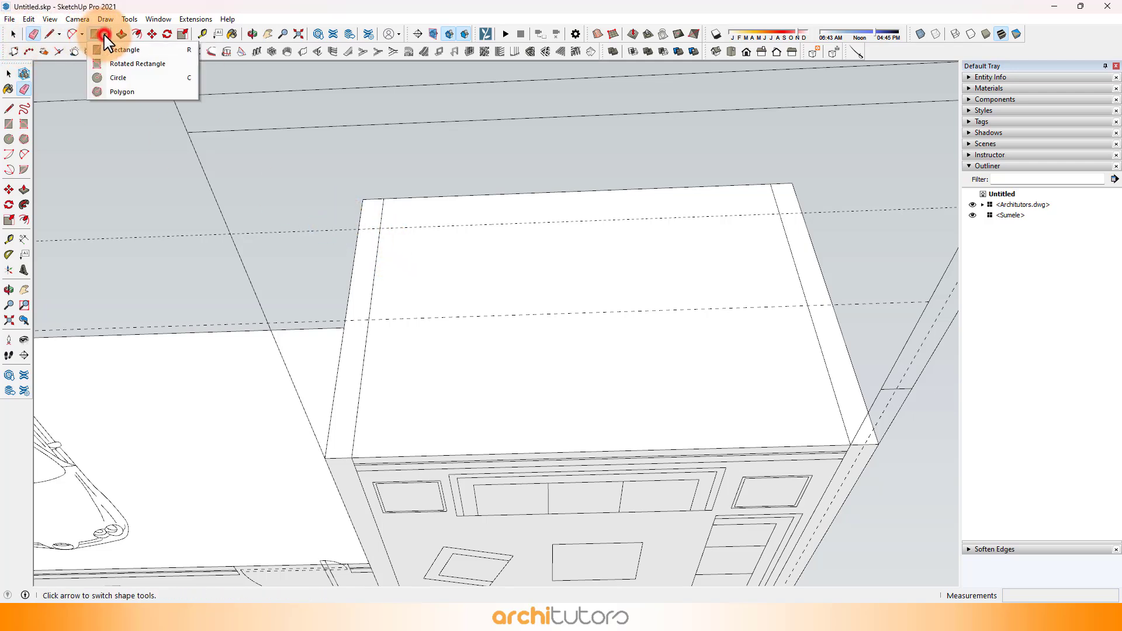
{"action": "left_click", "coordinate": [120, 45]}
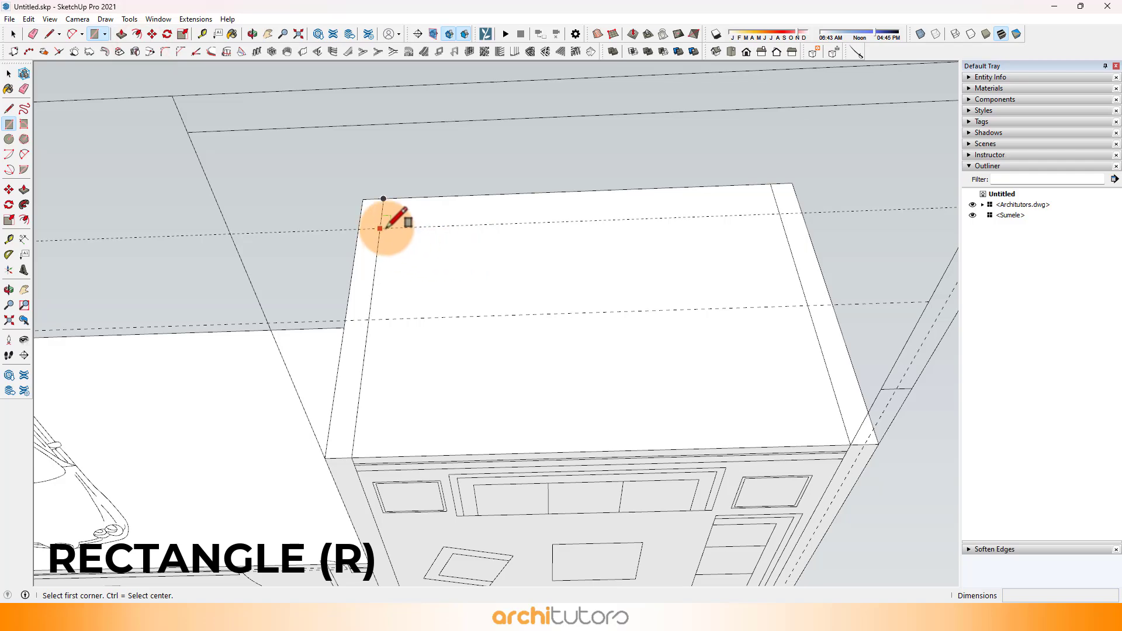
{"action": "left_click", "coordinate": [380, 228]}
{"action": "middle_click_drag", "start_coordinate": [852, 445], "coordinate": [561, 387]}
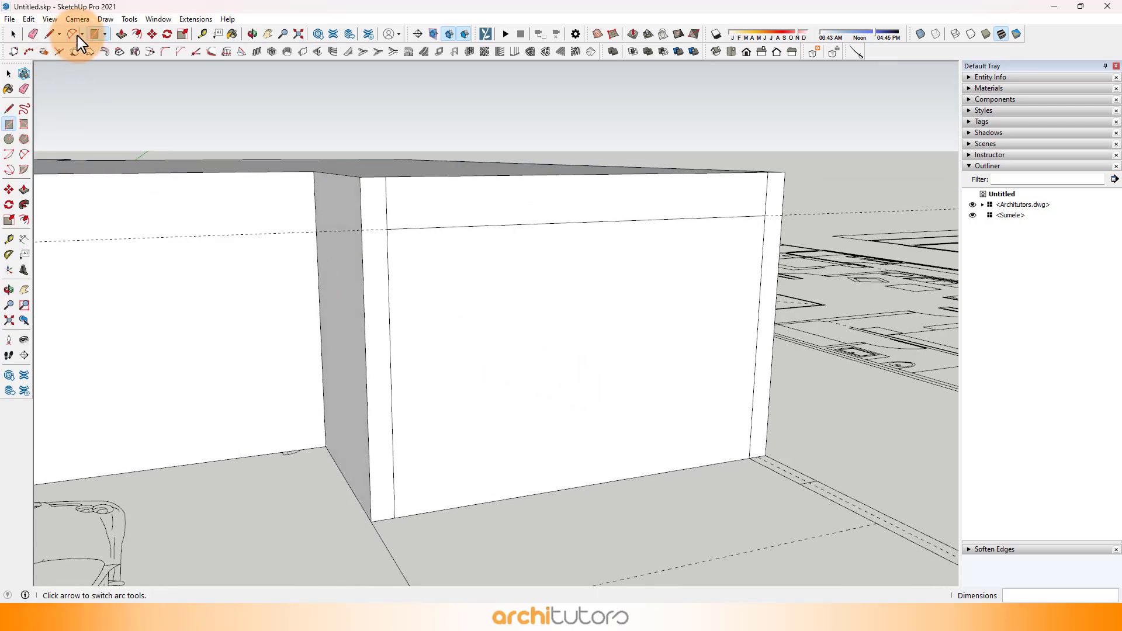
Step: Push/Pull the rectangular opening face 4.5" into the front wall
{"action": "left_click", "coordinate": [121, 34]}
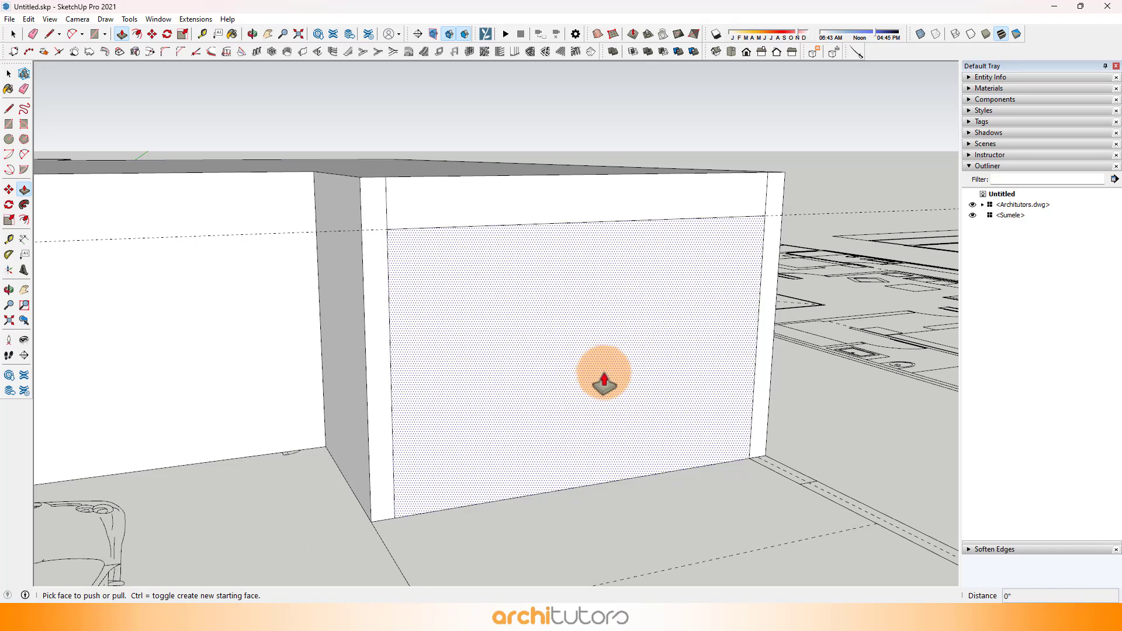
{"action": "mouse_move", "coordinate": [604, 381]}
{"action": "left_mouse_down"}
{"action": "mouse_move", "coordinate": [594, 370]}
{"action": "mouse_move", "coordinate": [602, 378]}
{"action": "left_mouse_up"}
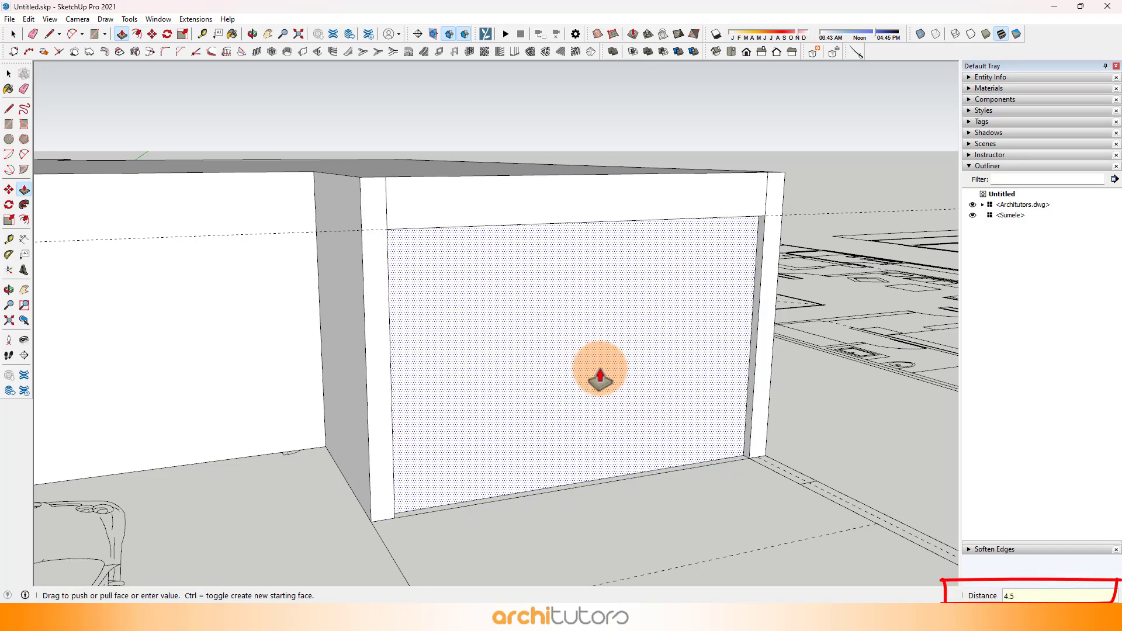
{"action": "key", "text": "Return"}
Step: Paint the recessed face with Steel Brushed Stainless from the Metal materials and darken the material's color
{"action": "middle_click_drag", "start_coordinate": [696, 376], "coordinate": [613, 393]}
{"action": "middle_click_drag", "start_coordinate": [696, 426], "coordinate": [726, 363]}
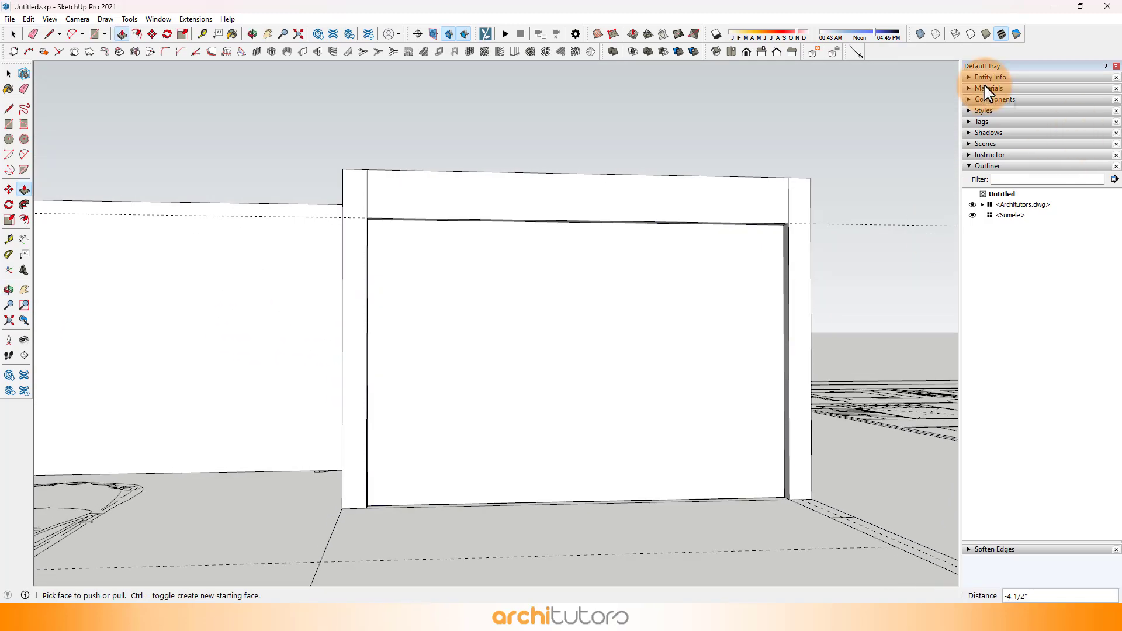
{"action": "left_click", "coordinate": [987, 87]}
{"action": "left_click", "coordinate": [1031, 164]}
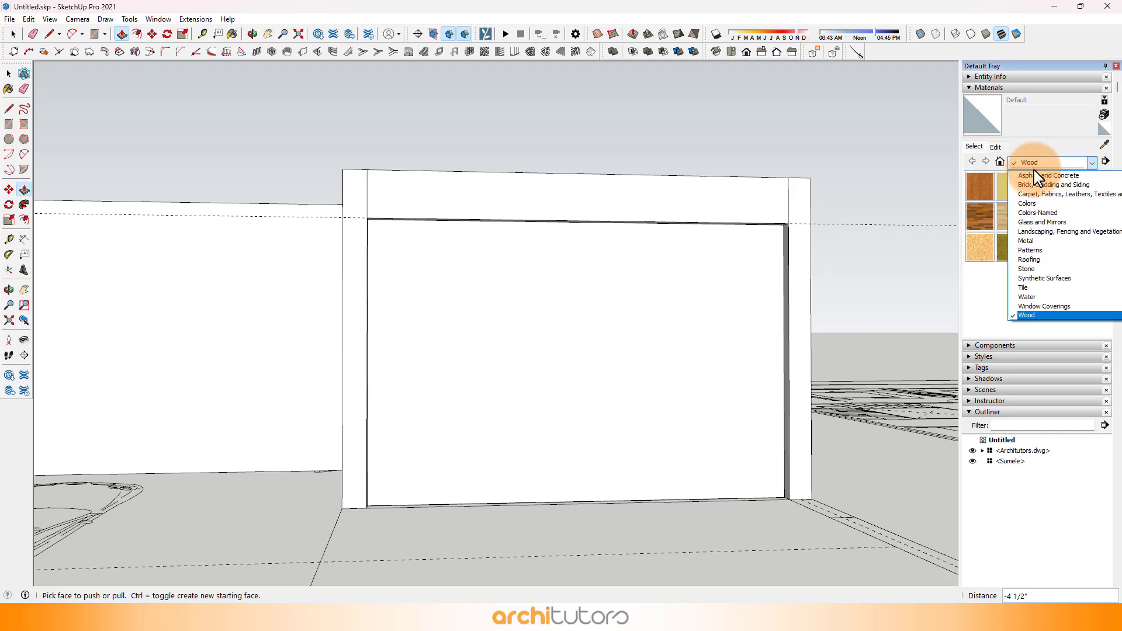
{"action": "left_click", "coordinate": [1027, 241]}
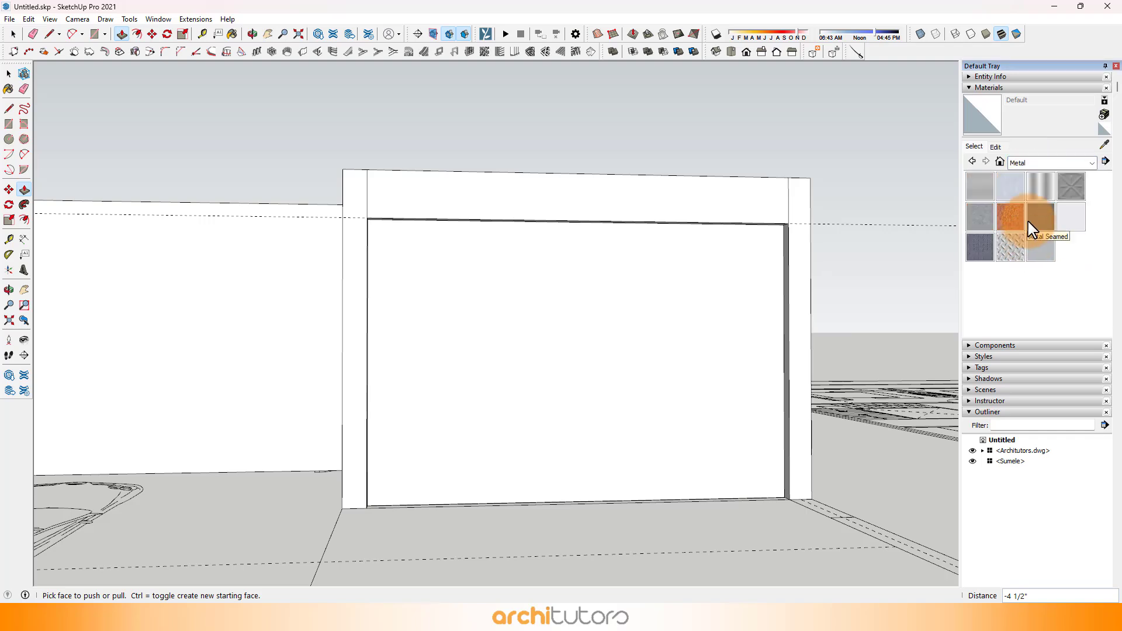
{"action": "left_click", "coordinate": [1039, 250]}
{"action": "left_click", "coordinate": [621, 300]}
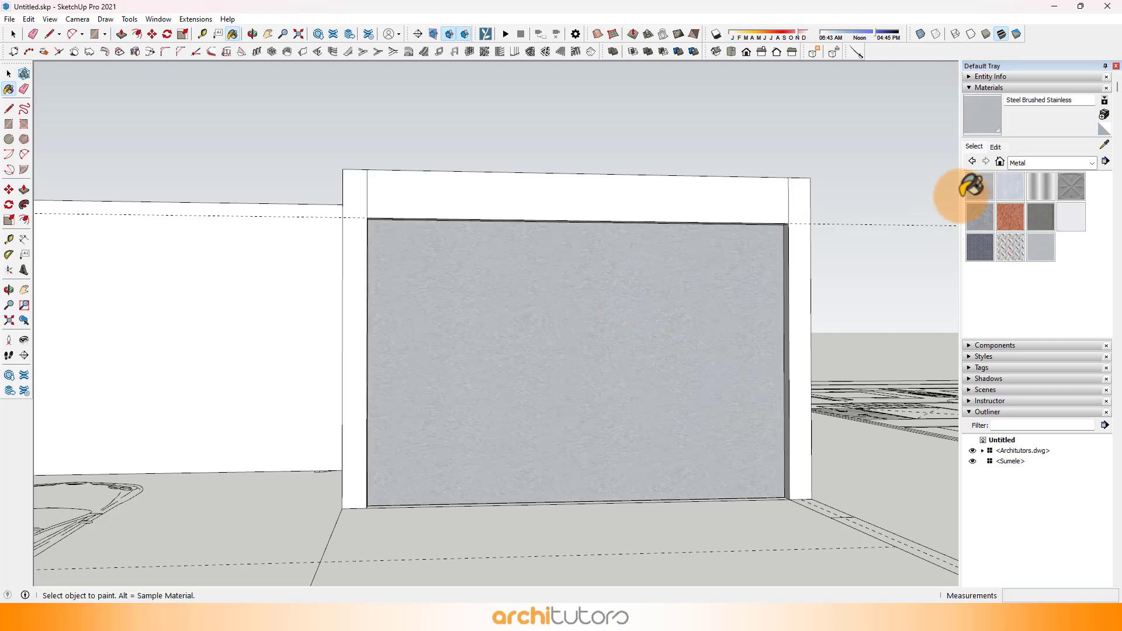
{"action": "left_click", "coordinate": [1000, 146]}
{"action": "left_click_drag", "start_coordinate": [1024, 214], "coordinate": [1028, 215]}
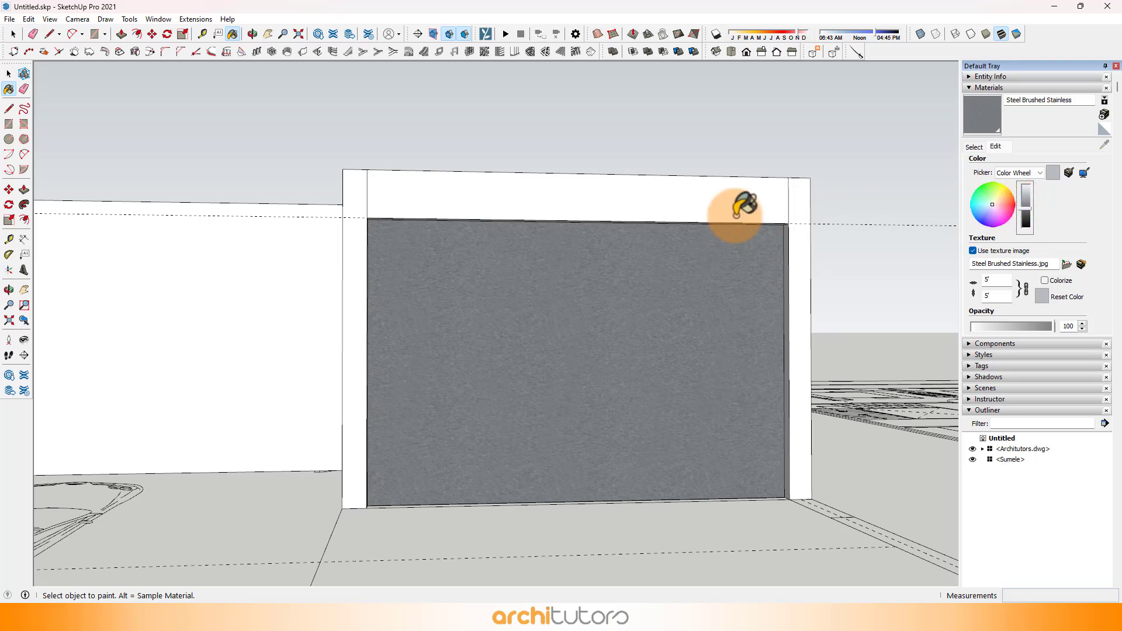
Step: Offset the recessed face's outline 2" inward to form a frame border
{"action": "left_click", "coordinate": [137, 35]}
{"action": "left_click", "coordinate": [405, 257]}
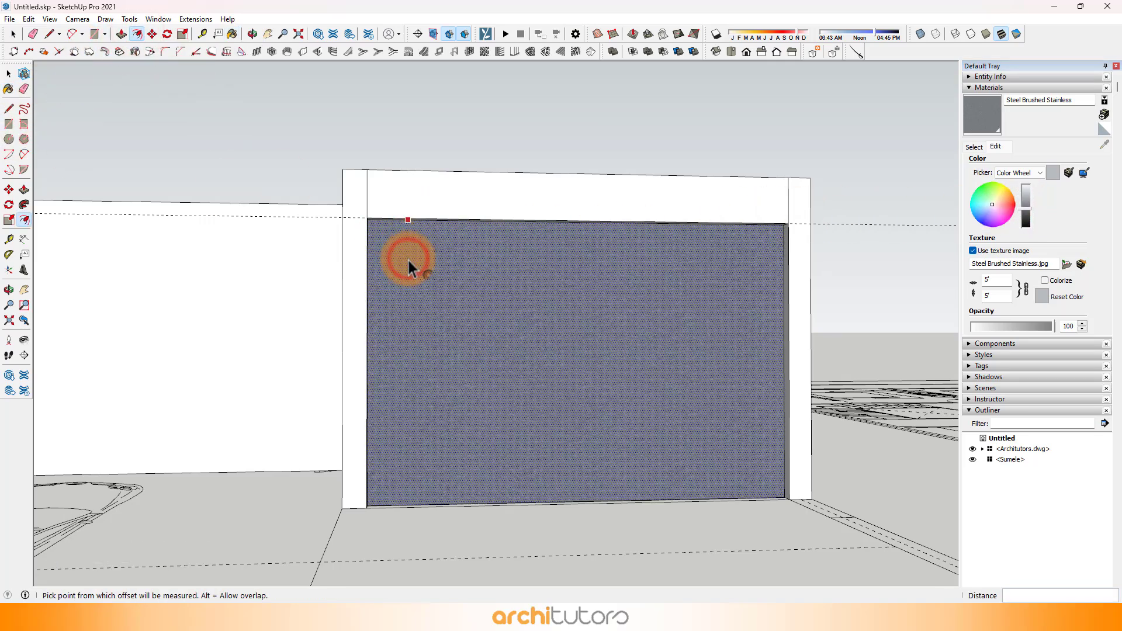
{"action": "key", "text": "Return"}
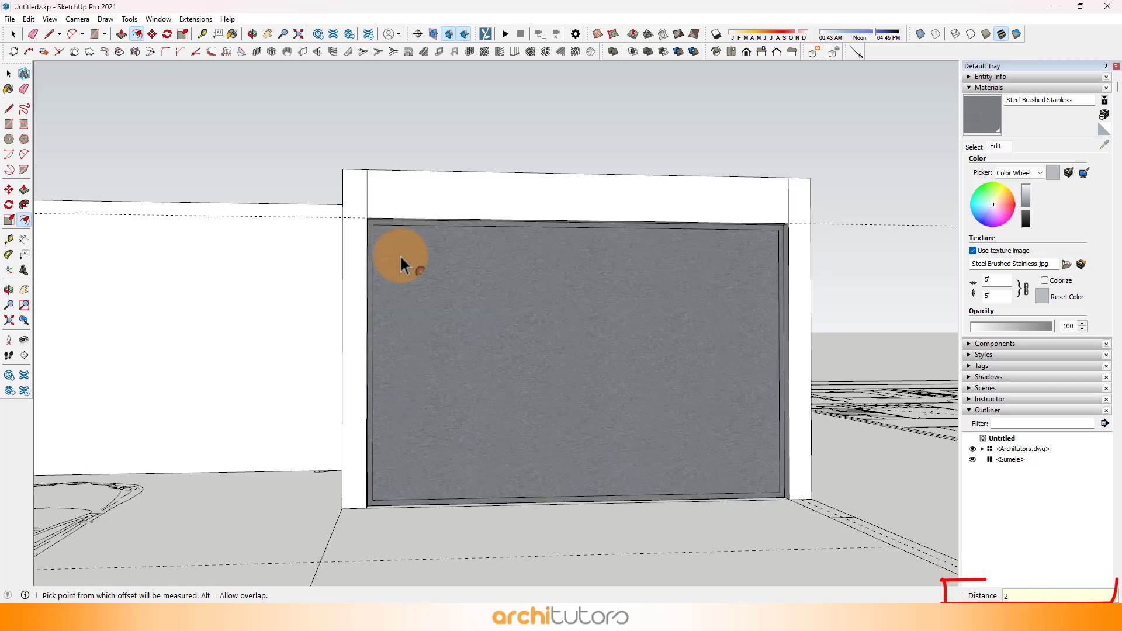
Step: Divide the bottom edge of the inner offset outline into 3 equal segments
{"action": "middle_click_drag", "start_coordinate": [696, 339], "coordinate": [622, 500]}
{"action": "scroll", "coordinate": [676, 507], "scroll_direction": "up", "scroll_amount": 4}
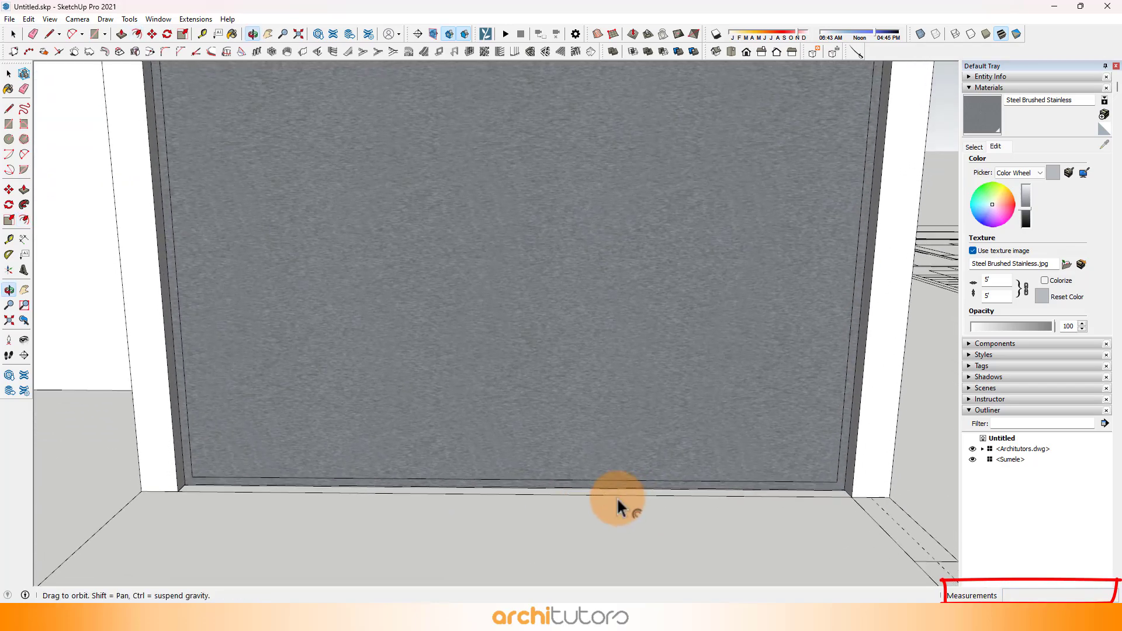
{"action": "left_click", "coordinate": [15, 35]}
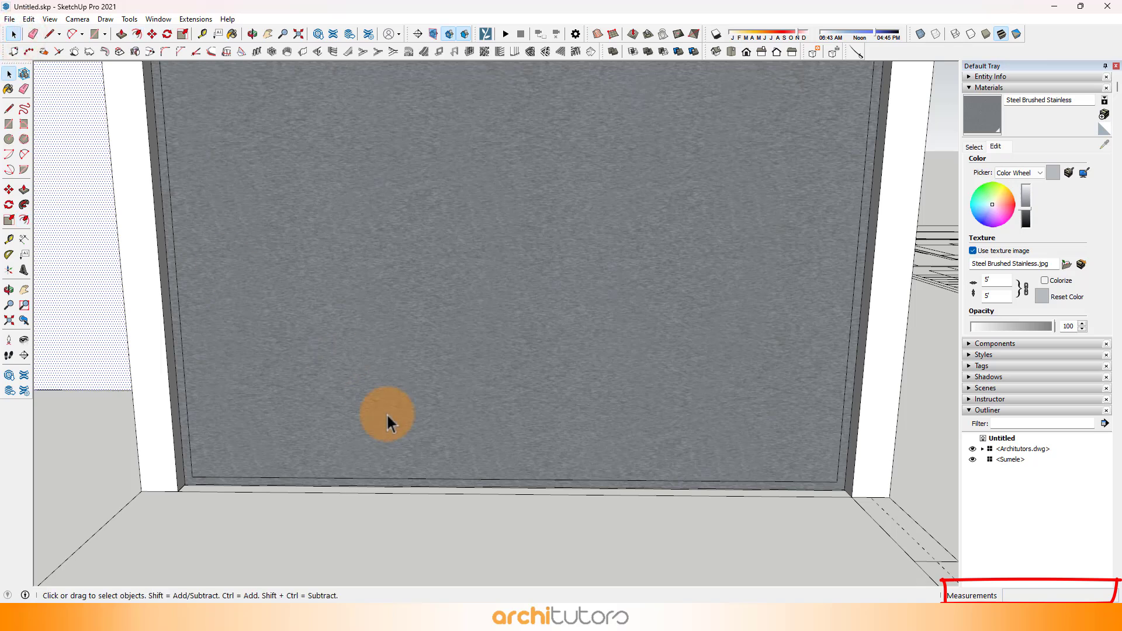
{"action": "left_click", "coordinate": [378, 478]}
{"action": "right_click", "coordinate": [378, 478]}
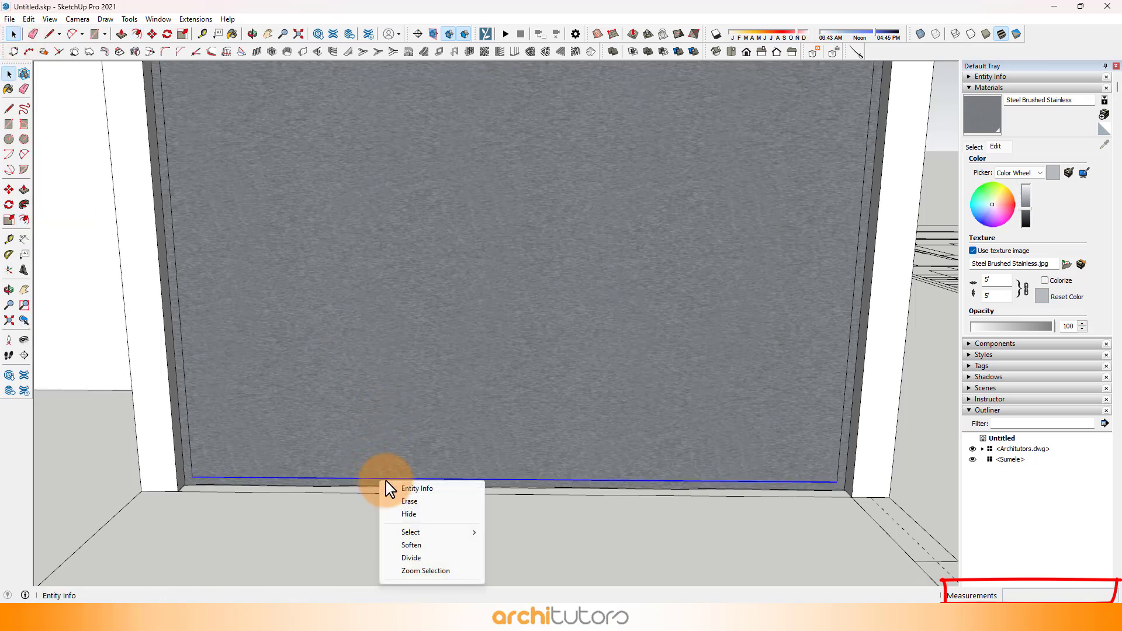
{"action": "left_click", "coordinate": [411, 559]}
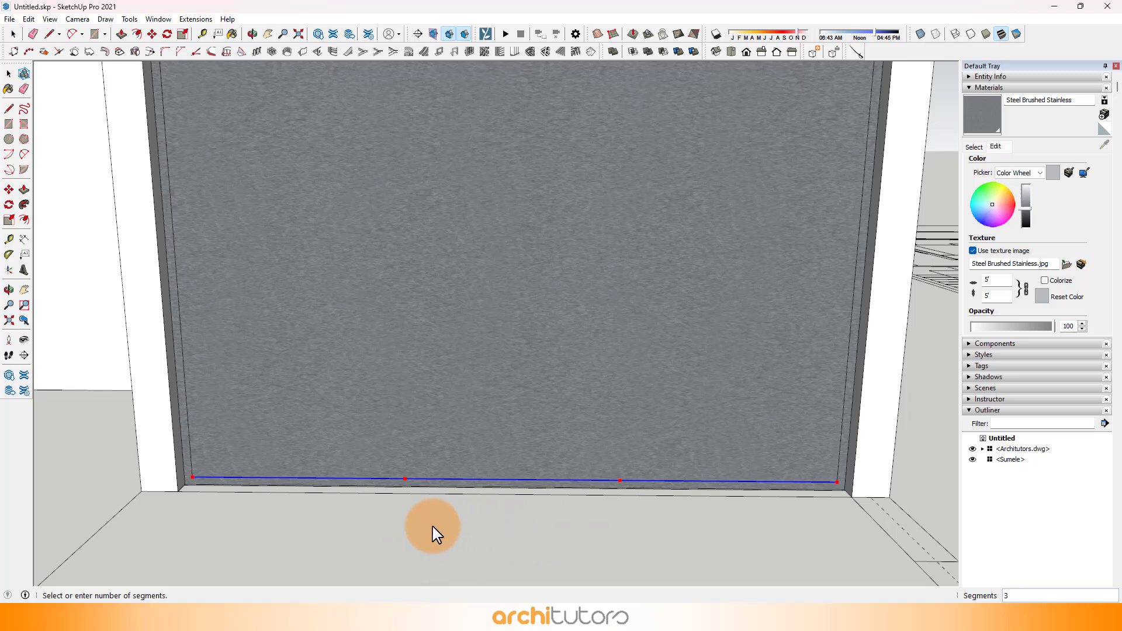
{"action": "left_click", "coordinate": [379, 537]}
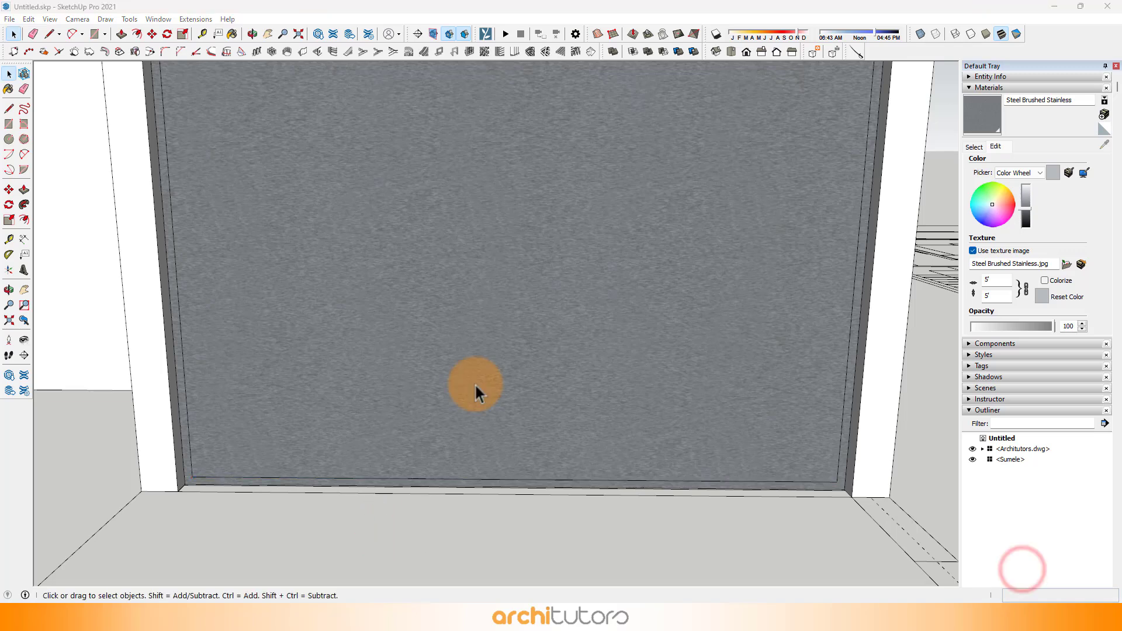
Step: Draw a vertical line from the bottom edge's first division point up to the top edge of the inner frame outline
{"action": "left_click", "coordinate": [49, 33]}
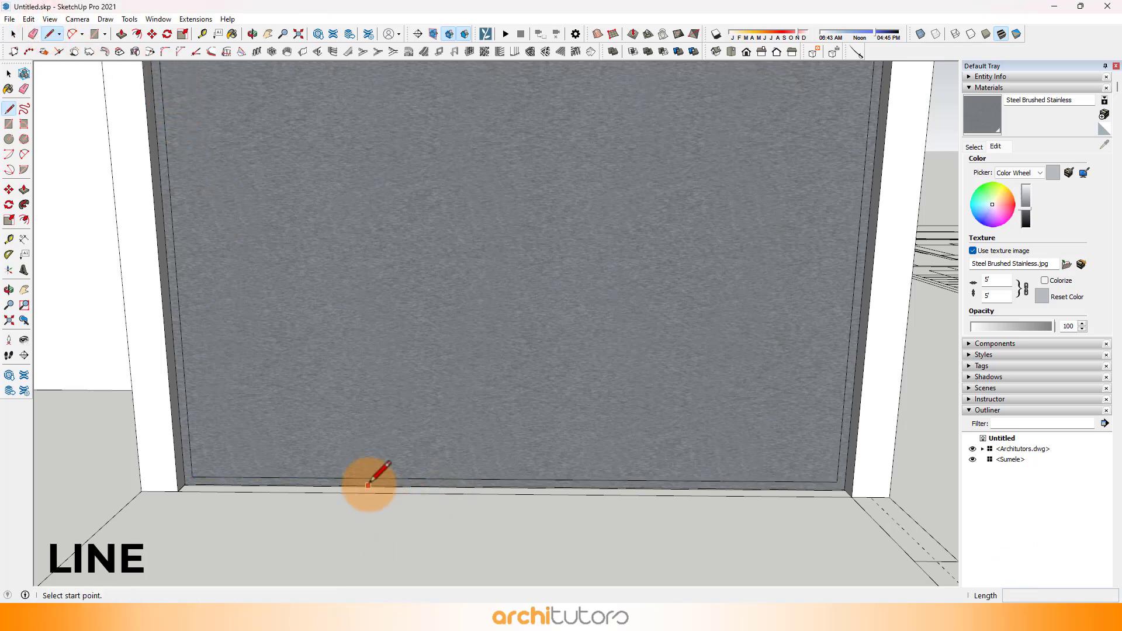
{"action": "left_click", "coordinate": [405, 479]}
{"action": "scroll", "coordinate": [409, 471], "scroll_direction": "down", "scroll_amount": 5}
{"action": "scroll", "coordinate": [401, 270], "scroll_direction": "up", "scroll_amount": 4}
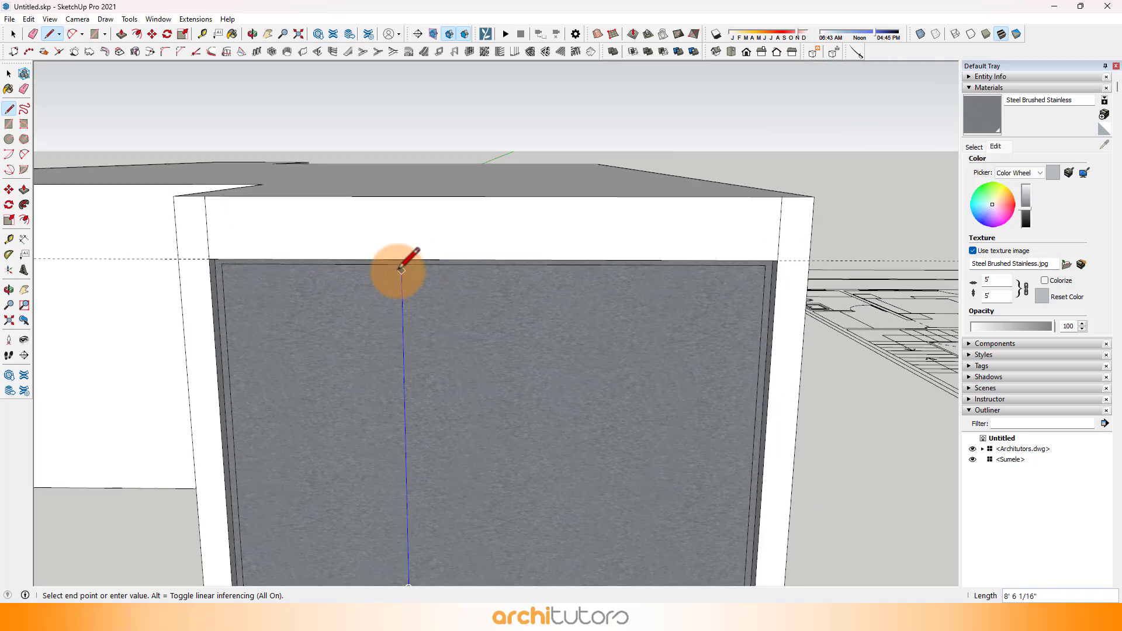
{"action": "left_click", "coordinate": [401, 263]}
{"action": "scroll", "coordinate": [471, 290], "scroll_direction": "down", "scroll_amount": 4}
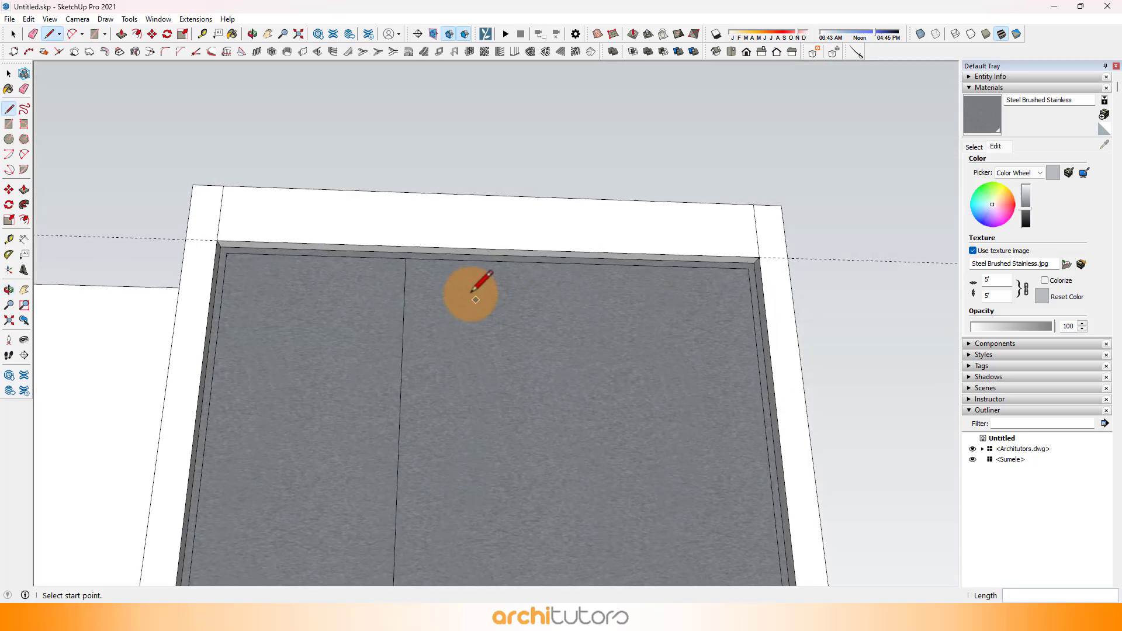
{"action": "scroll", "coordinate": [409, 436], "scroll_direction": "up", "scroll_amount": 4}
{"action": "left_click_drag", "start_coordinate": [410, 496], "coordinate": [425, 470]}
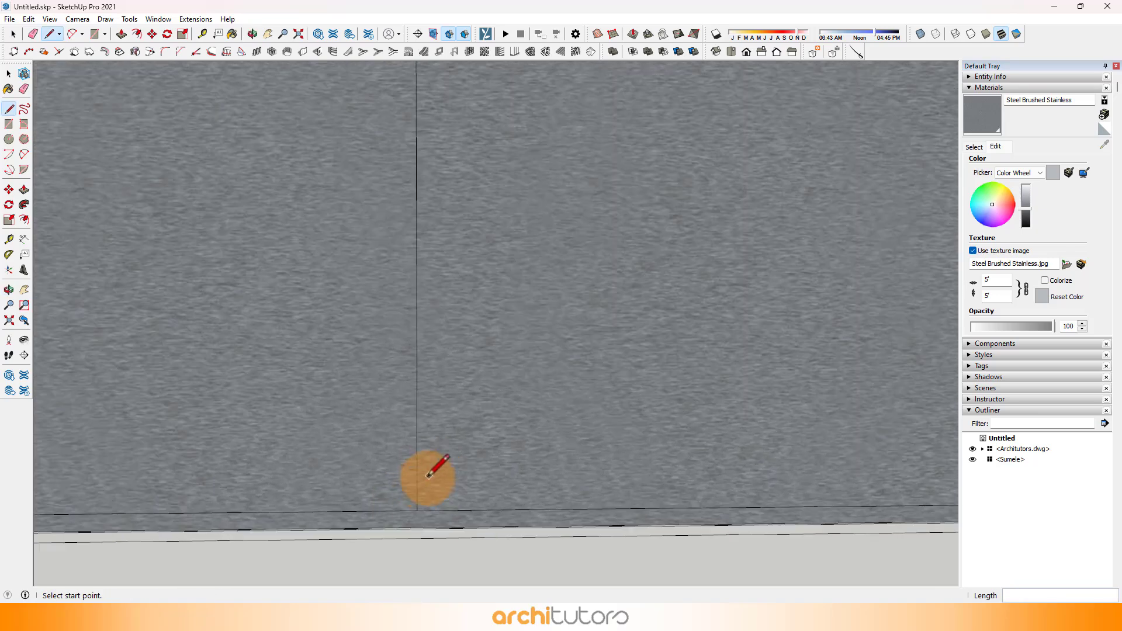
Step: Copy the vertical division line a short distance along the inner frame's bottom edge to form a narrow mullion strip
{"action": "key", "text": "space"}
{"action": "middle_click_drag", "start_coordinate": [417, 444], "coordinate": [369, 537]}
{"action": "scroll", "coordinate": [409, 565], "scroll_direction": "up", "scroll_amount": 1}
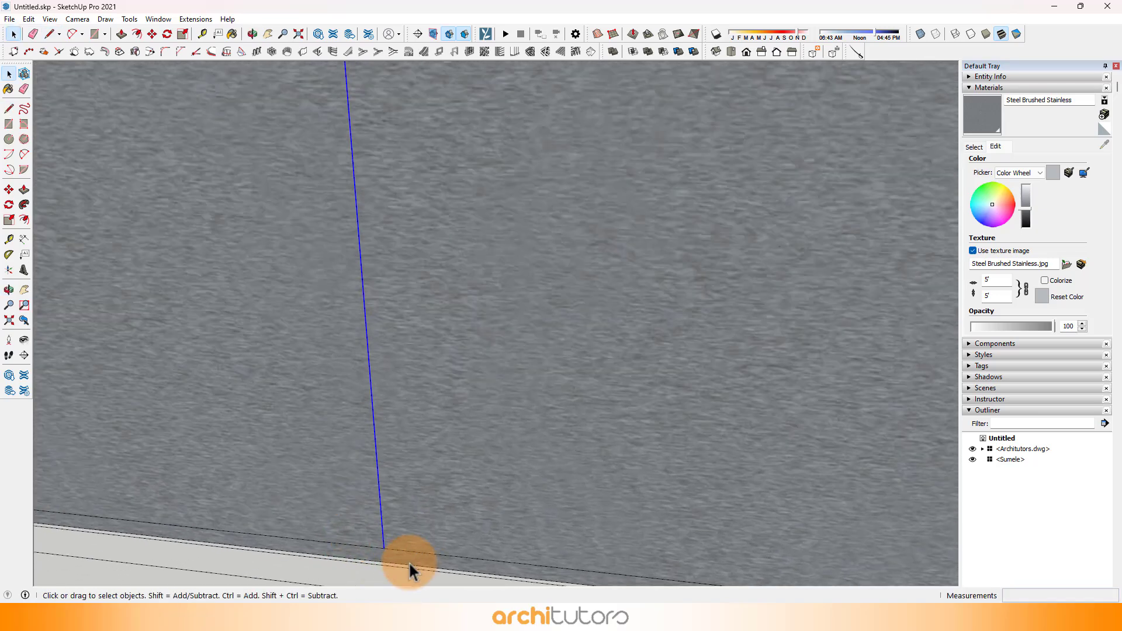
{"action": "scroll", "coordinate": [368, 420], "scroll_direction": "down", "scroll_amount": 2}
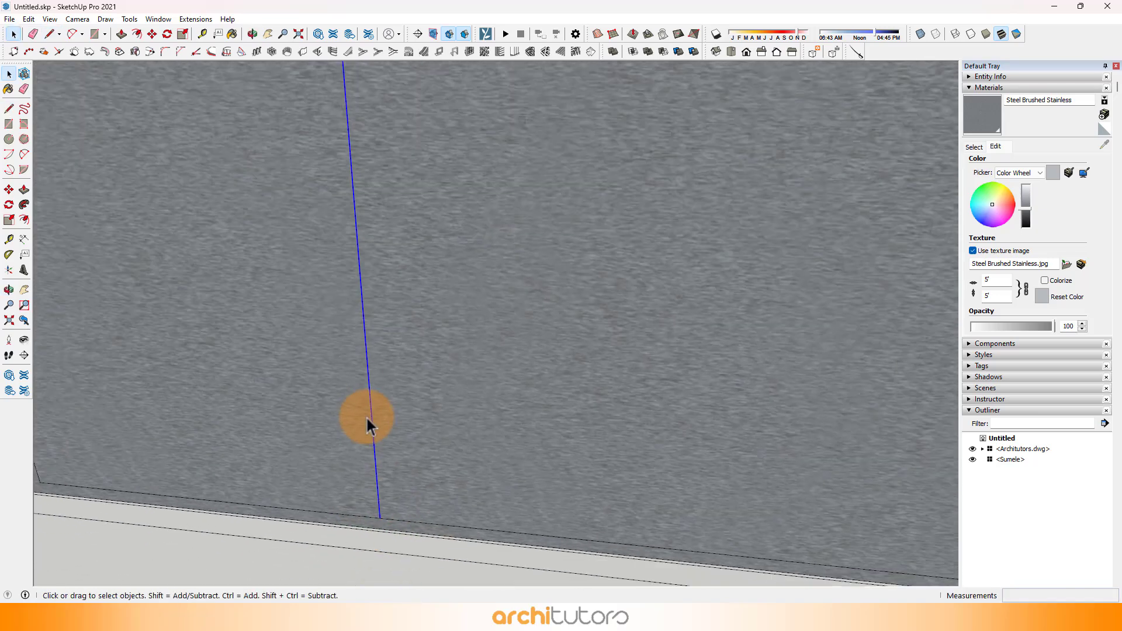
{"action": "left_click", "coordinate": [152, 36]}
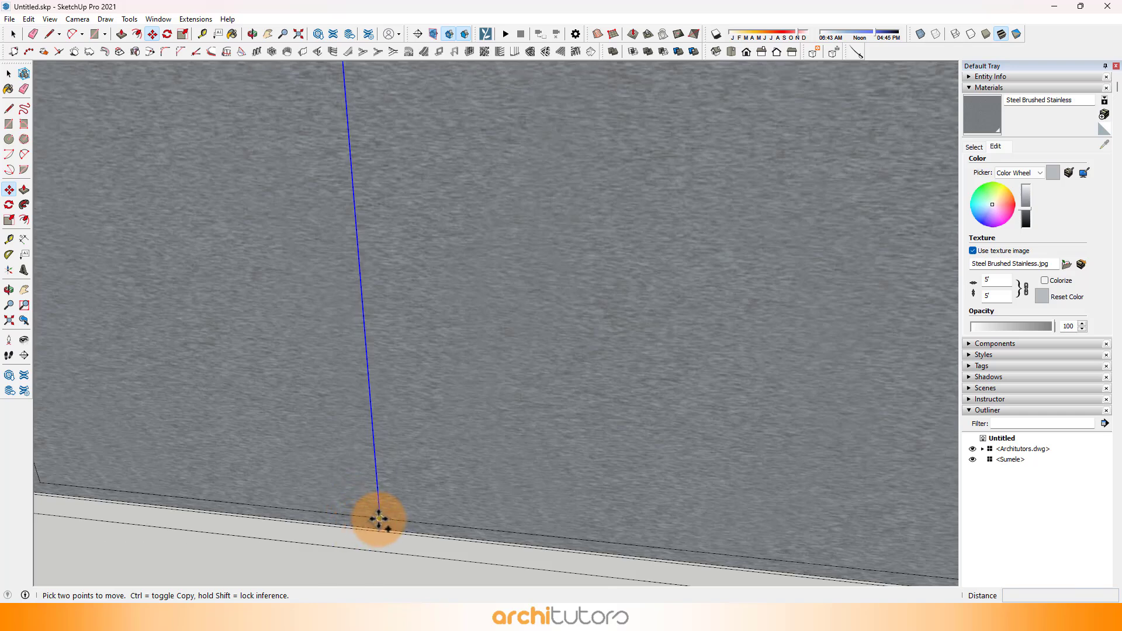
{"action": "left_click", "coordinate": [378, 519], "text": "ctrl"}
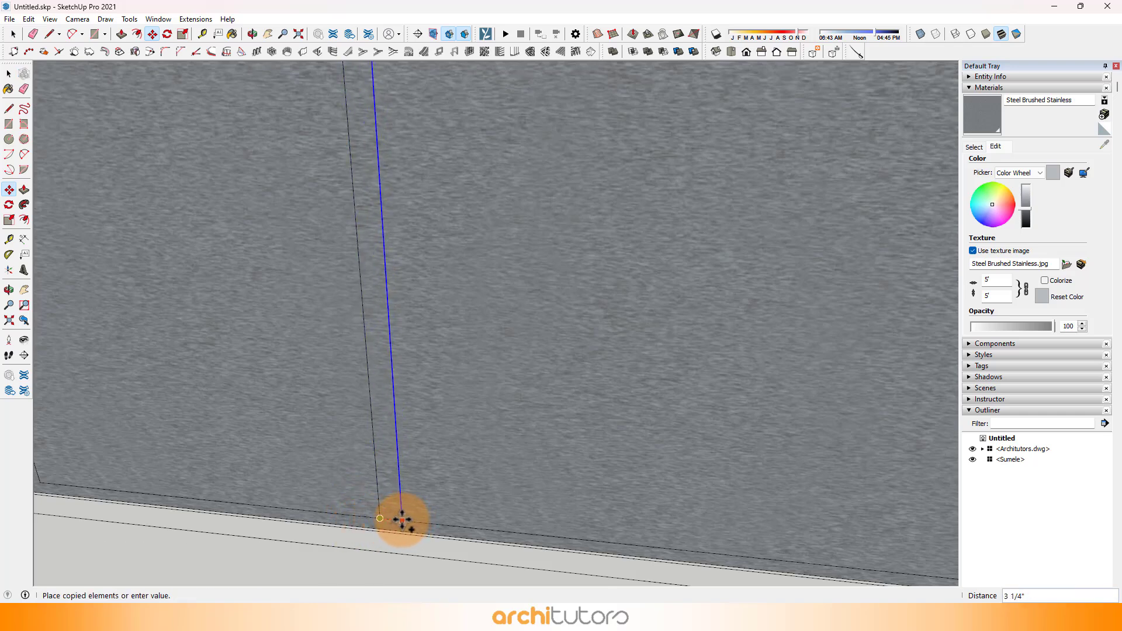
{"action": "scroll", "coordinate": [392, 487], "scroll_direction": "down", "scroll_amount": 2}
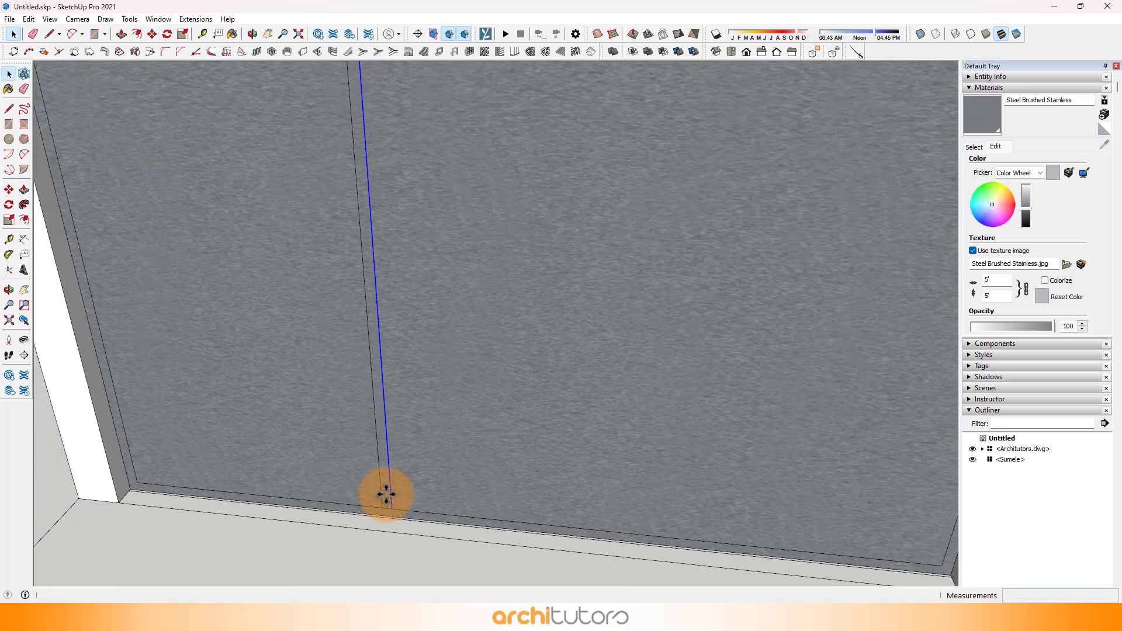
Step: Copy the mullion strip from its bottom corner to the second division point on the inner frame's bottom edge
{"action": "left_click", "coordinate": [385, 495]}
{"action": "scroll", "coordinate": [333, 321], "scroll_direction": "down", "scroll_amount": 2}
{"action": "scroll", "coordinate": [370, 429], "scroll_direction": "up", "scroll_amount": 1}
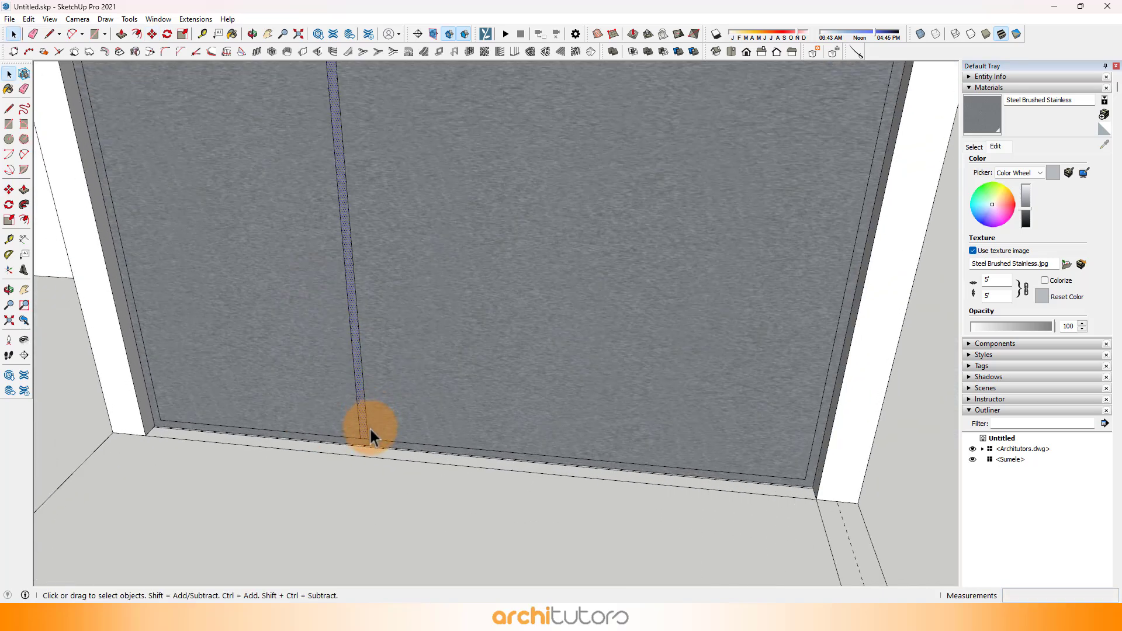
{"action": "left_click", "coordinate": [359, 435], "text": "ctrl"}
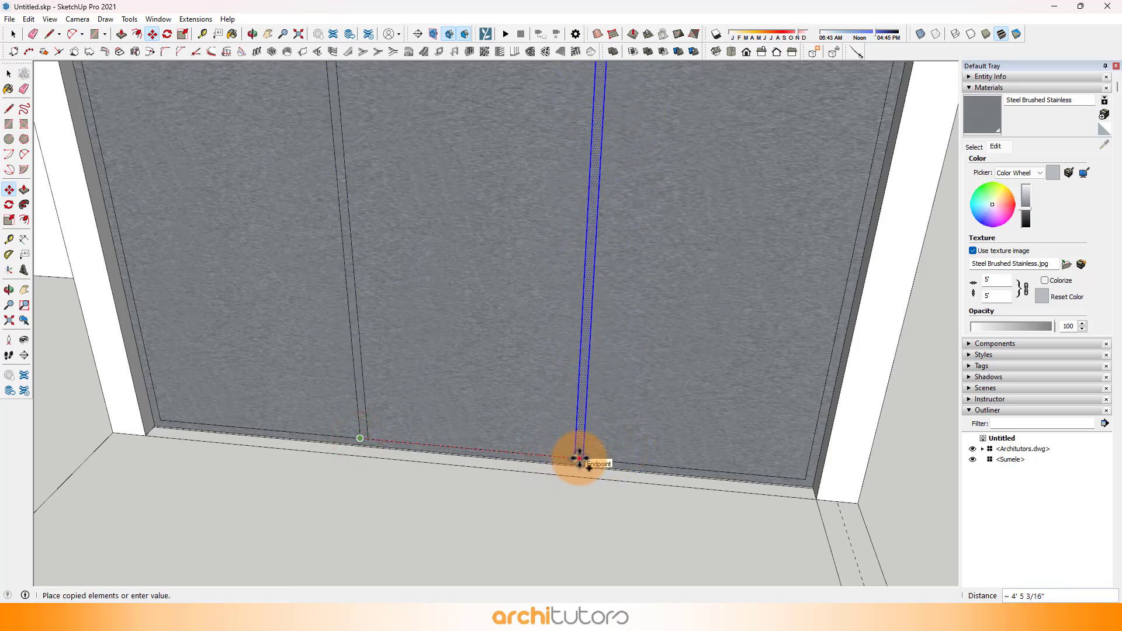
{"action": "left_click", "coordinate": [579, 459]}
Step: Push the three window panel faces back 2" with Push/Pull, leaving the frame border and mullions standing out
{"action": "middle_click_drag", "start_coordinate": [362, 421], "coordinate": [655, 301]}
{"action": "left_click", "coordinate": [119, 35]}
{"action": "scroll", "coordinate": [555, 246], "scroll_direction": "up", "scroll_amount": 2}
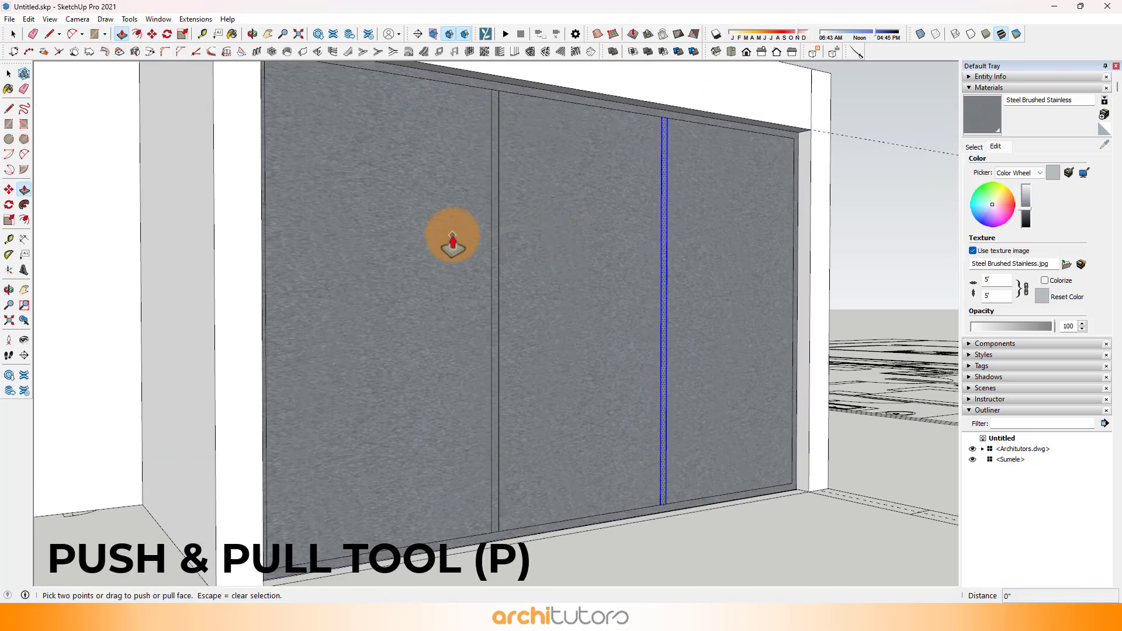
{"action": "left_click", "coordinate": [433, 239]}
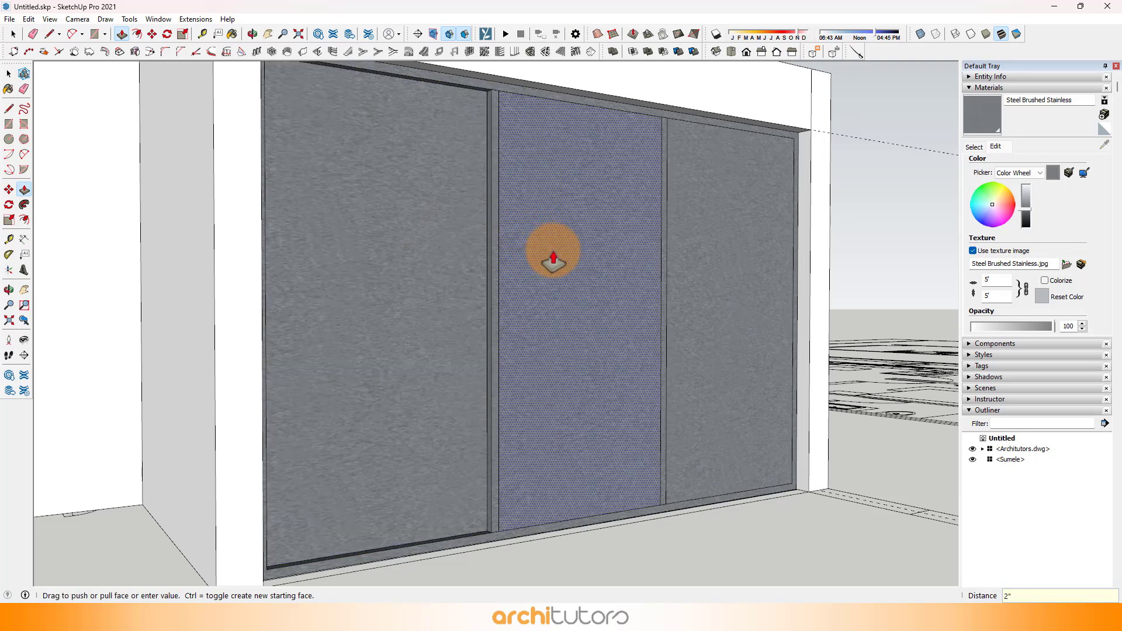
{"action": "double_click", "coordinate": [549, 250]}
{"action": "left_click", "coordinate": [710, 252]}
{"action": "left_click", "coordinate": [711, 252]}
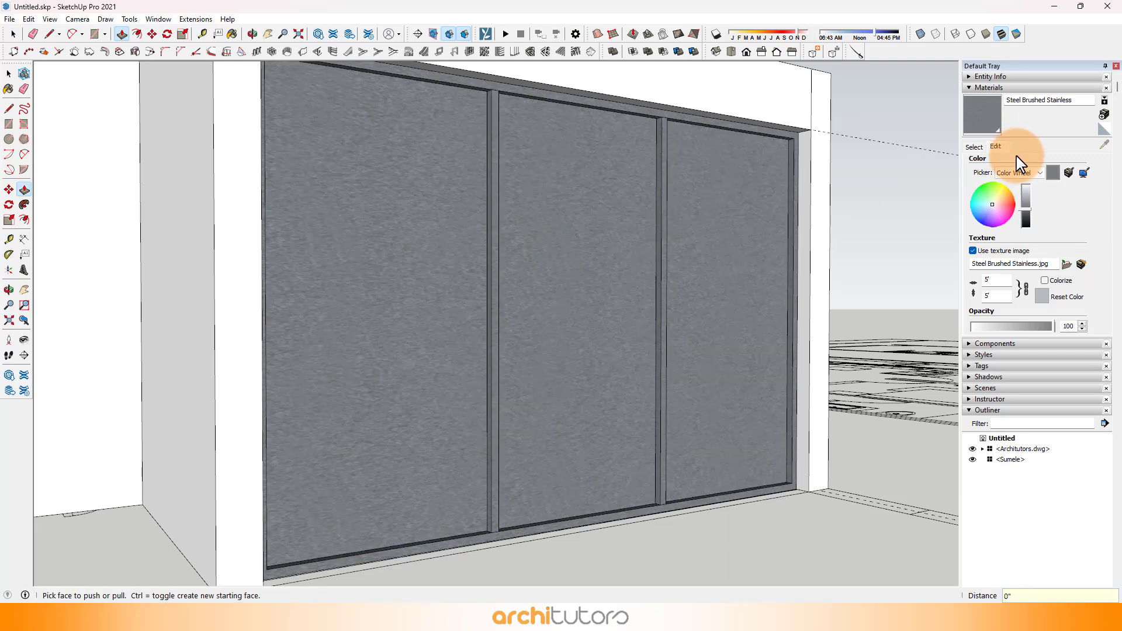
Step: Paint all three window panels with Translucent Glass Gray from the Glass and Mirrors materials
{"action": "left_click", "coordinate": [973, 147]}
{"action": "left_click", "coordinate": [972, 177]}
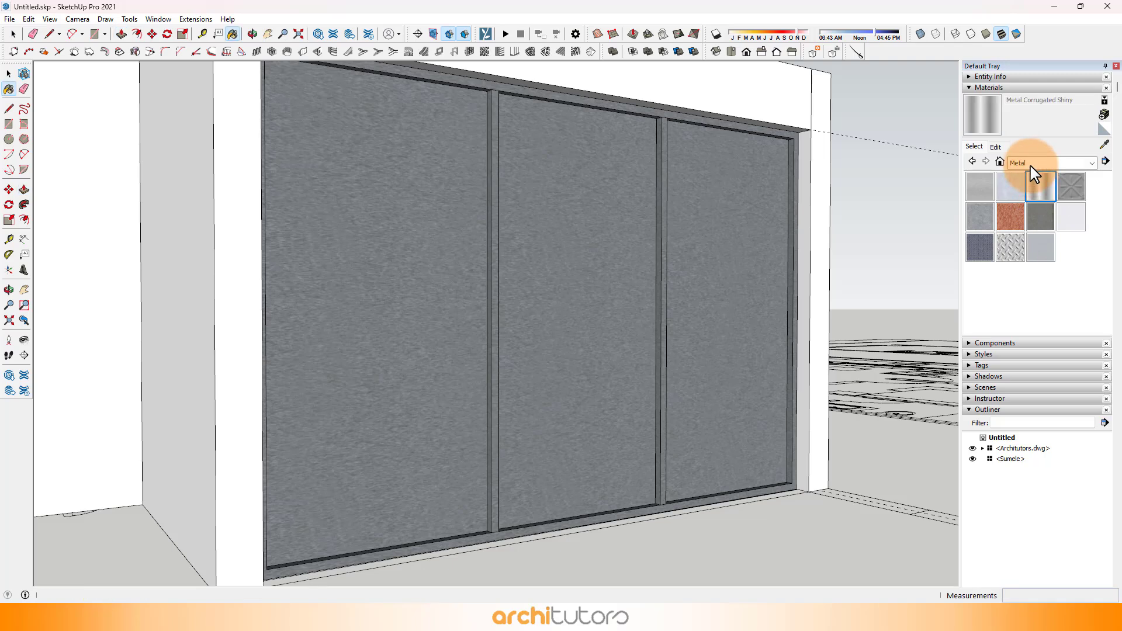
{"action": "left_click", "coordinate": [1031, 163]}
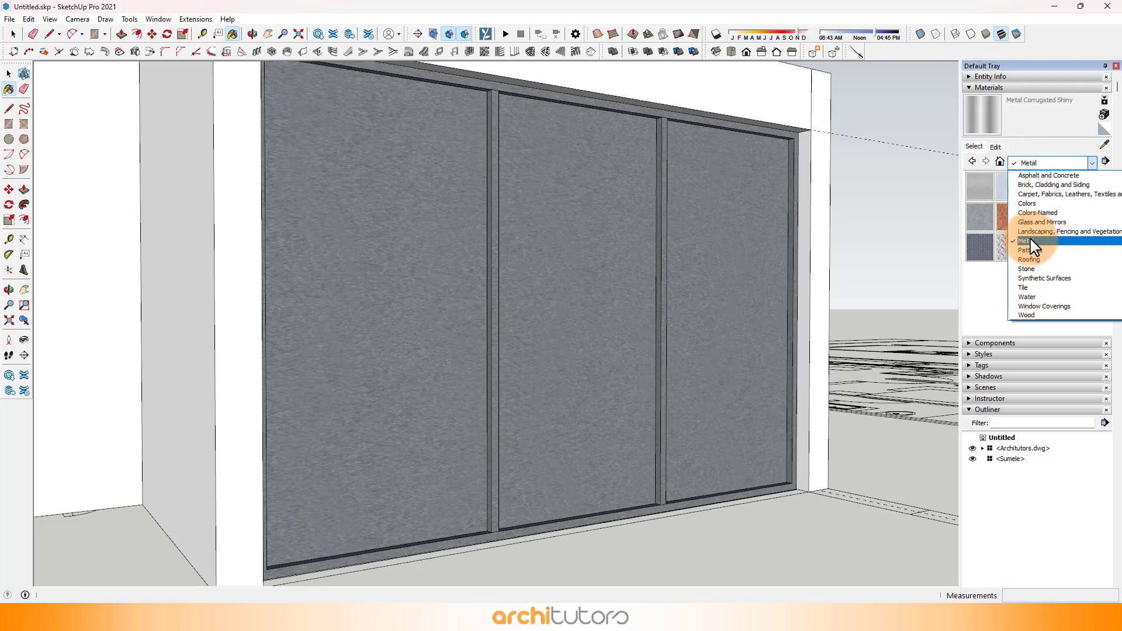
{"action": "left_click", "coordinate": [1044, 222]}
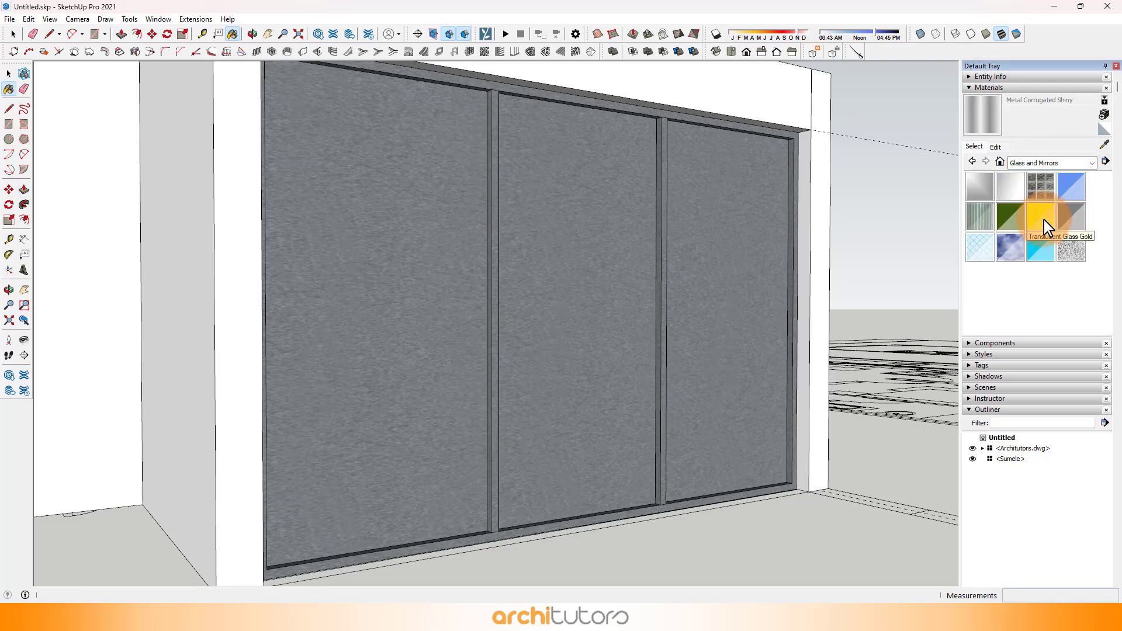
{"action": "left_click", "coordinate": [1071, 219]}
{"action": "left_click", "coordinate": [768, 262]}
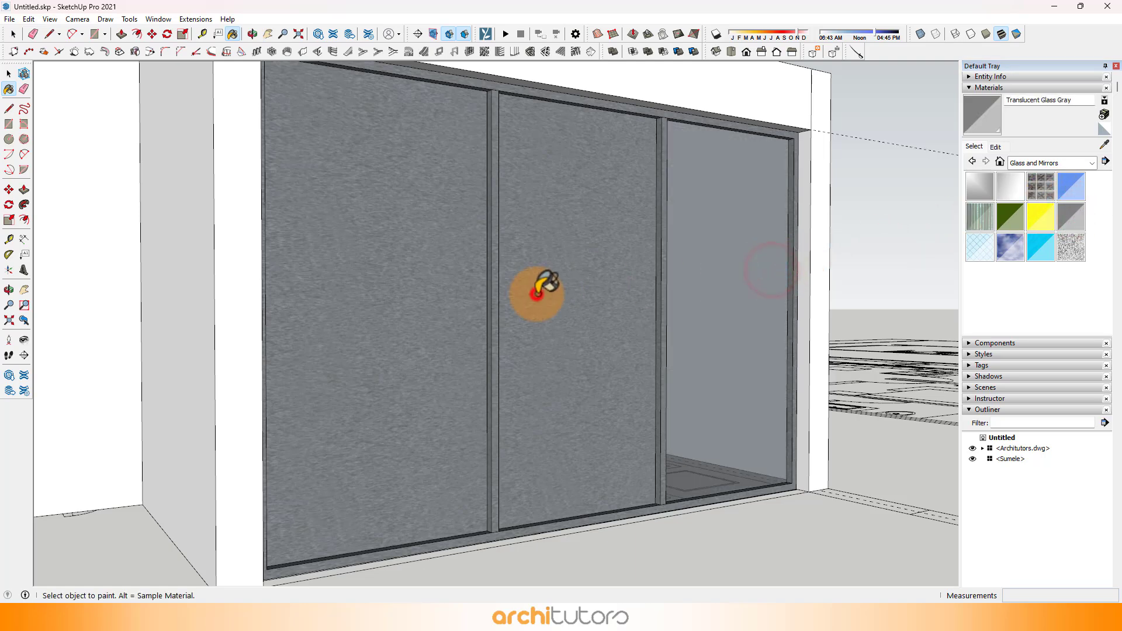
{"action": "left_click", "coordinate": [538, 292]}
{"action": "left_click", "coordinate": [419, 307]}
Step: Draw a vertical line near the carport back wall's outer edge and a 20' 10 1/2" horizontal line from its upper end across to the side wall
{"action": "middle_click_drag", "start_coordinate": [427, 308], "coordinate": [673, 403]}
{"action": "scroll", "coordinate": [872, 364], "scroll_direction": "down", "scroll_amount": 6}
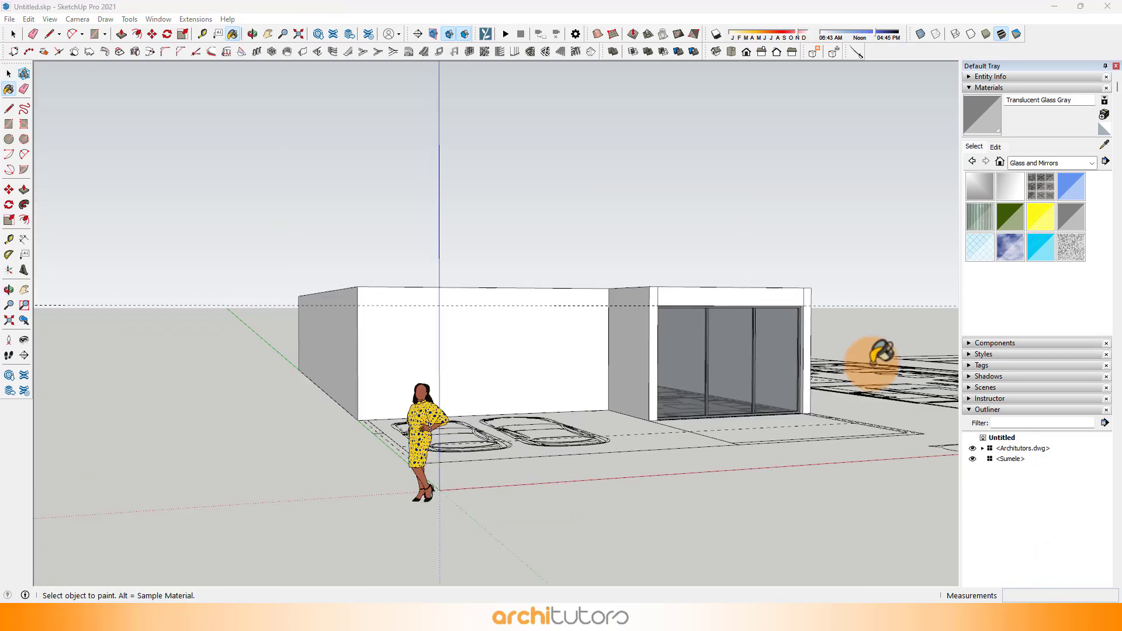
{"action": "middle_click_drag", "start_coordinate": [687, 366], "coordinate": [674, 347]}
{"action": "scroll", "coordinate": [591, 401], "scroll_direction": "up", "scroll_amount": 4}
{"action": "scroll", "coordinate": [591, 401], "scroll_direction": "up", "scroll_amount": 4}
{"action": "middle_click_drag", "start_coordinate": [592, 400], "coordinate": [572, 211]}
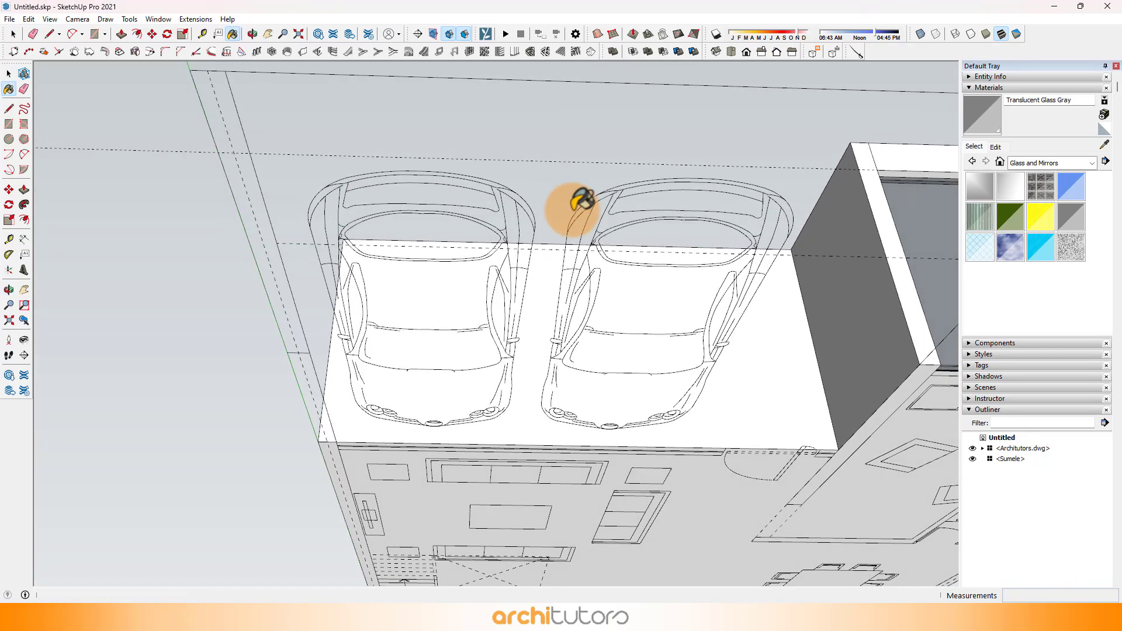
{"action": "scroll", "coordinate": [791, 465], "scroll_direction": "up", "scroll_amount": 3}
{"action": "middle_click_drag", "start_coordinate": [791, 465], "coordinate": [755, 389]}
{"action": "scroll", "coordinate": [260, 436], "scroll_direction": "up", "scroll_amount": 2}
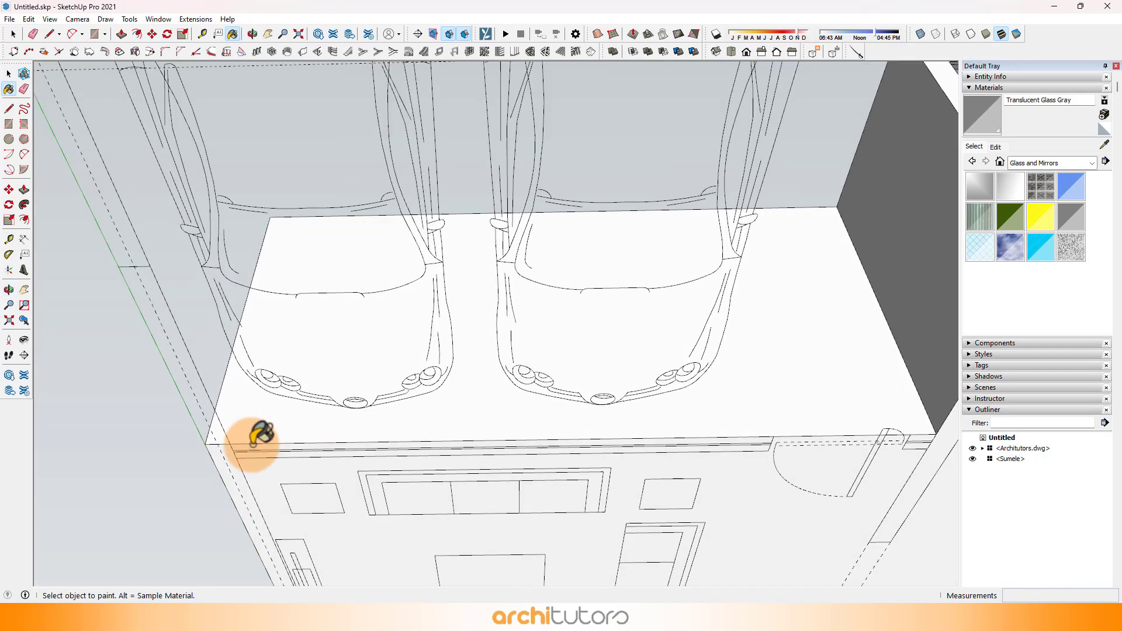
{"action": "left_click", "coordinate": [50, 34]}
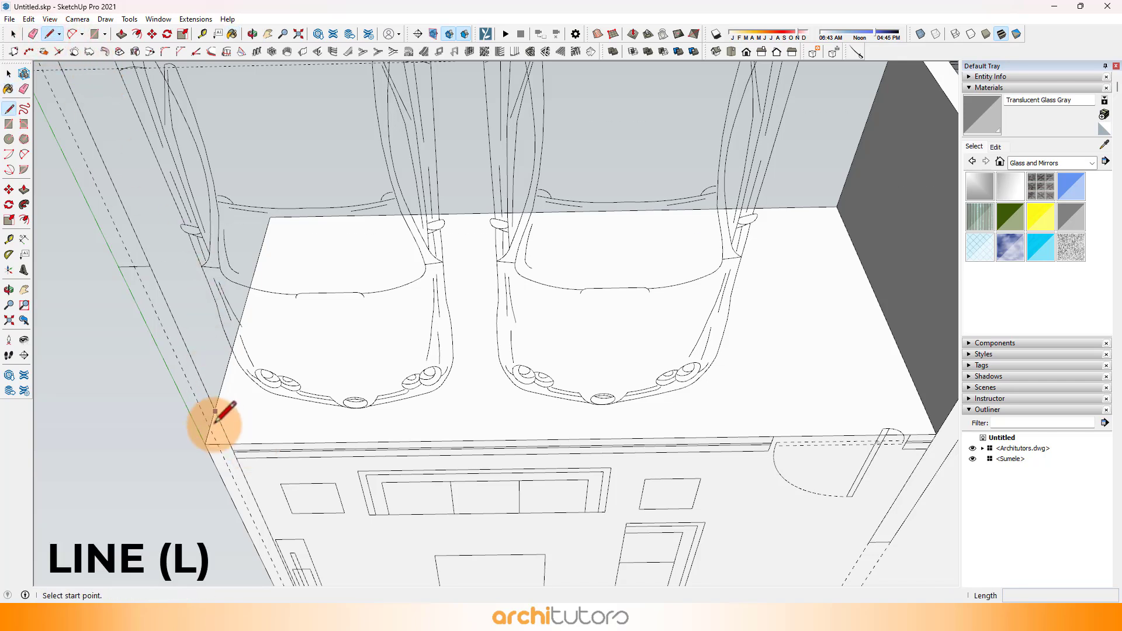
{"action": "scroll", "coordinate": [275, 233], "scroll_direction": "up", "scroll_amount": 1}
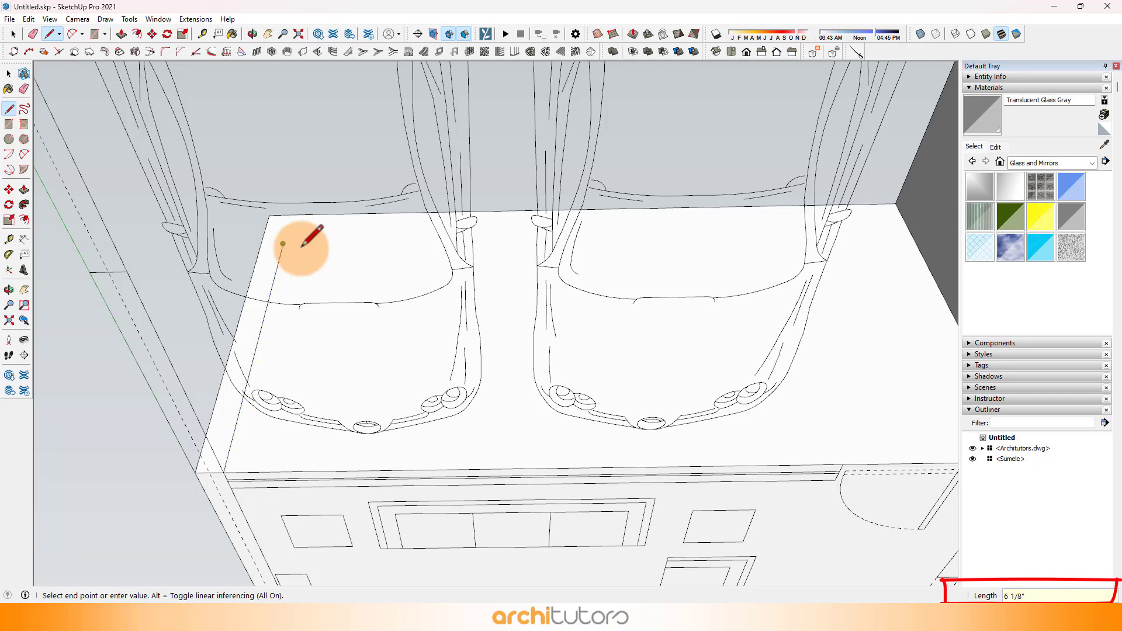
{"action": "left_click", "coordinate": [910, 232]}
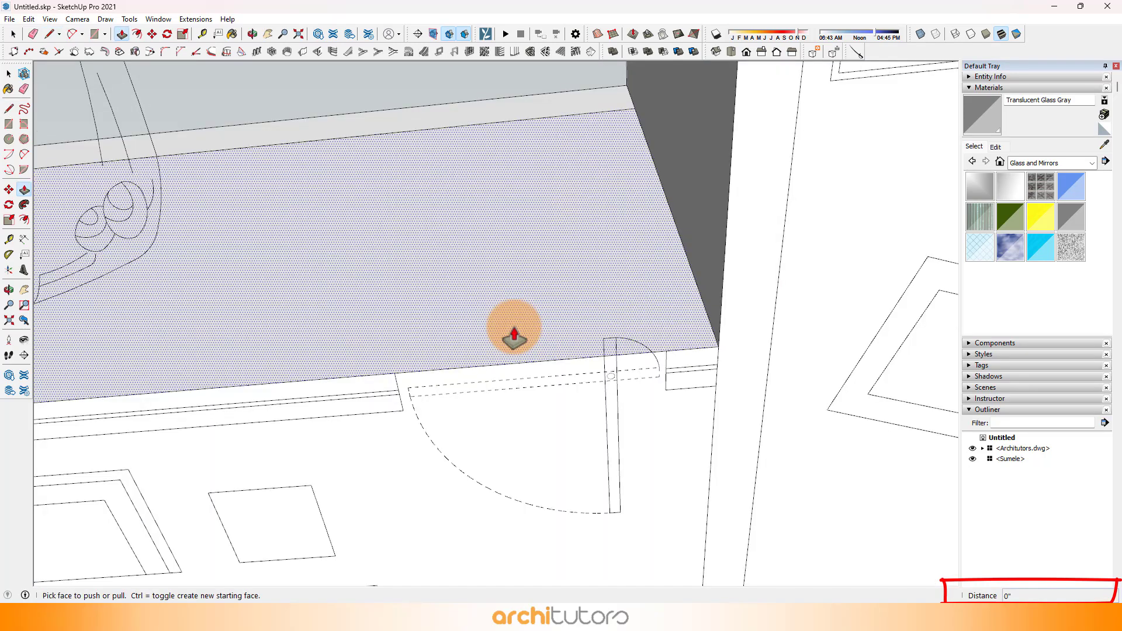
Step: Draw a 9' vertical line at the near edge of the door opening and push the large wall face beside it in 4 1/2"
{"action": "key", "text": "l"}
{"action": "left_click", "coordinate": [394, 373]}
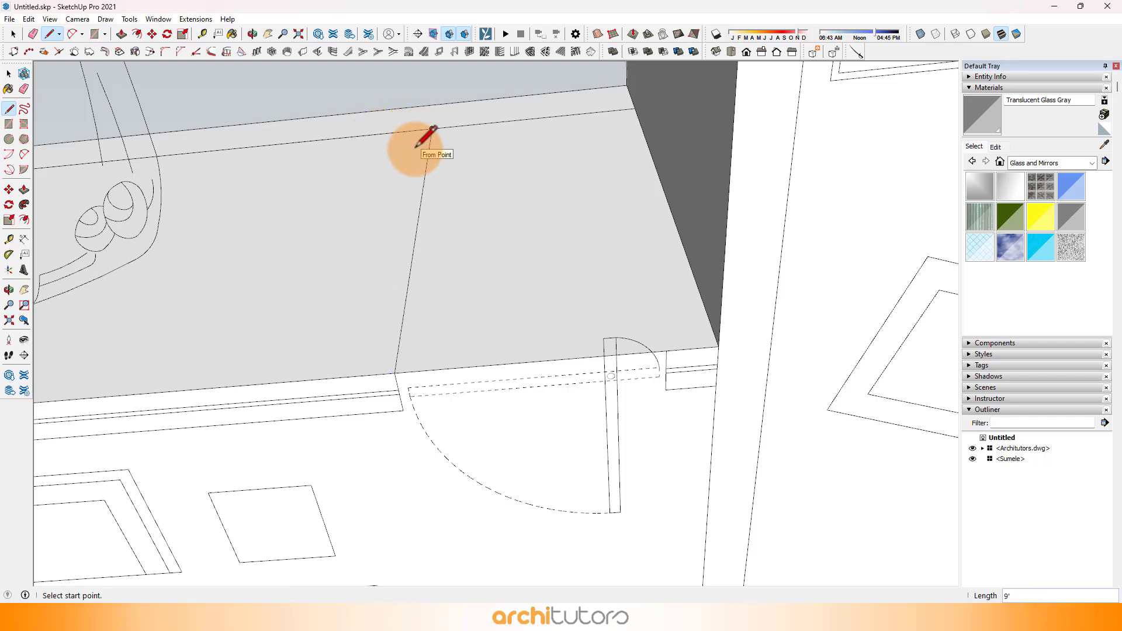
{"action": "key", "text": "p"}
{"action": "left_click", "coordinate": [370, 181]}
{"action": "type", "text": "4 1/2"}
{"action": "key", "text": "Return"}
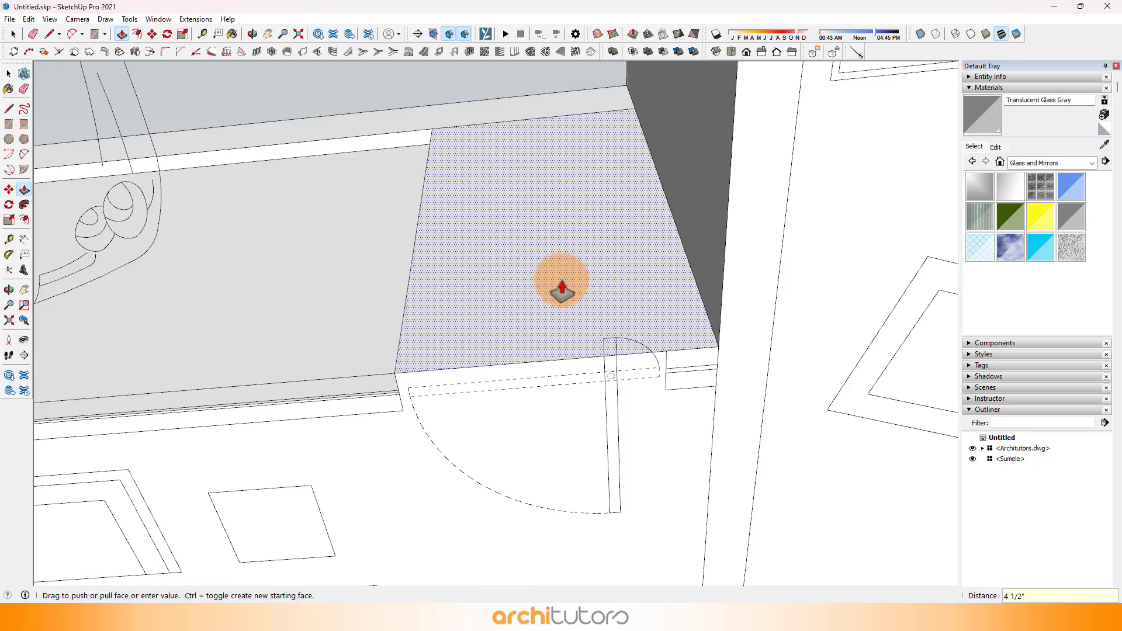
Step: Copy the short edge at the door opening 4' across and draw a vertical line from there to the horizontal line
{"action": "key", "text": "l"}
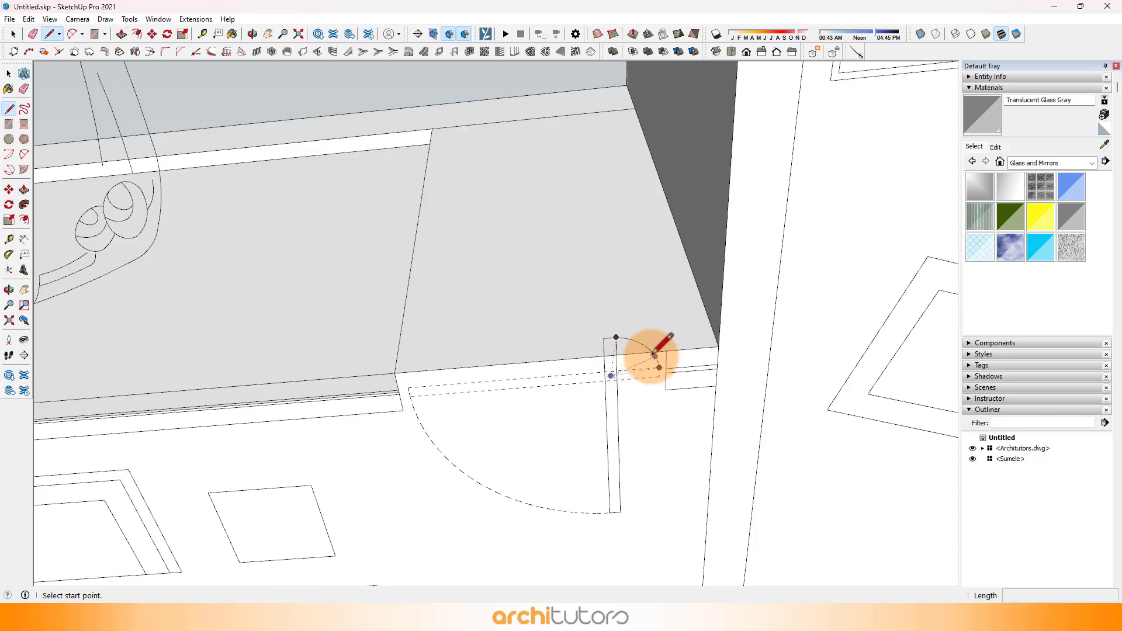
{"action": "left_click", "coordinate": [395, 374]}
{"action": "key", "text": "ctrl"}
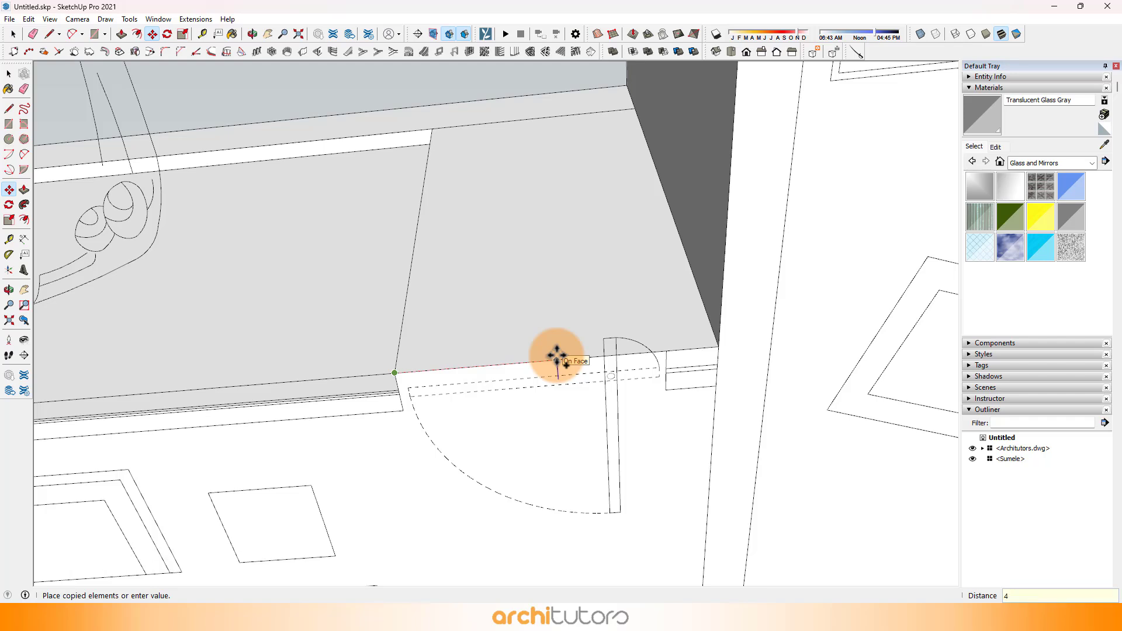
{"action": "key", "text": "l"}
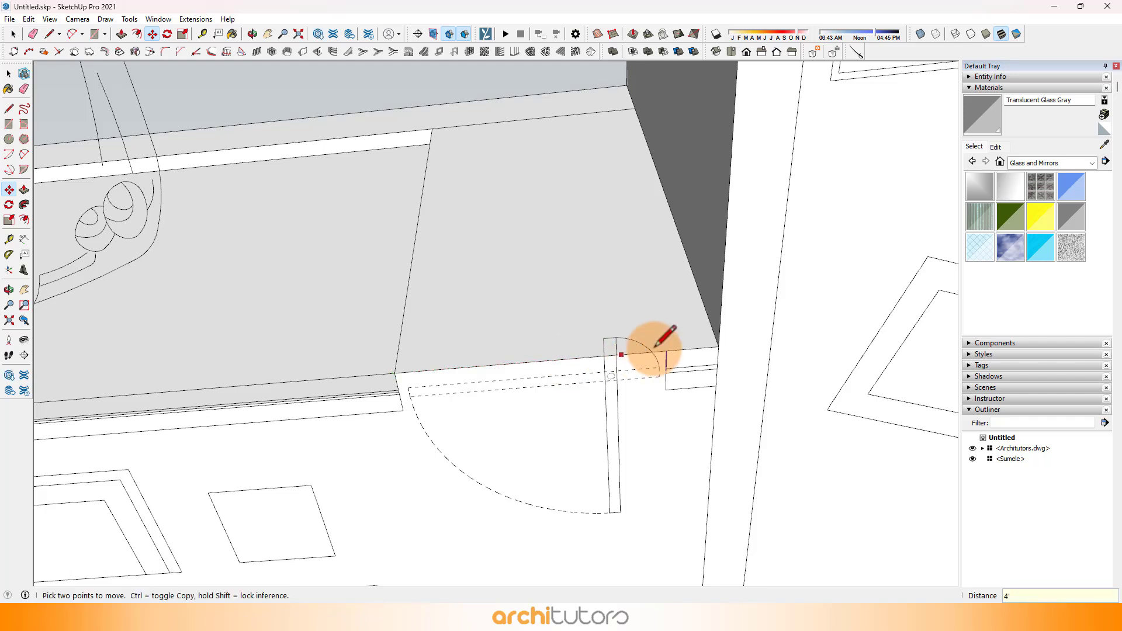
{"action": "left_click", "coordinate": [667, 351]}
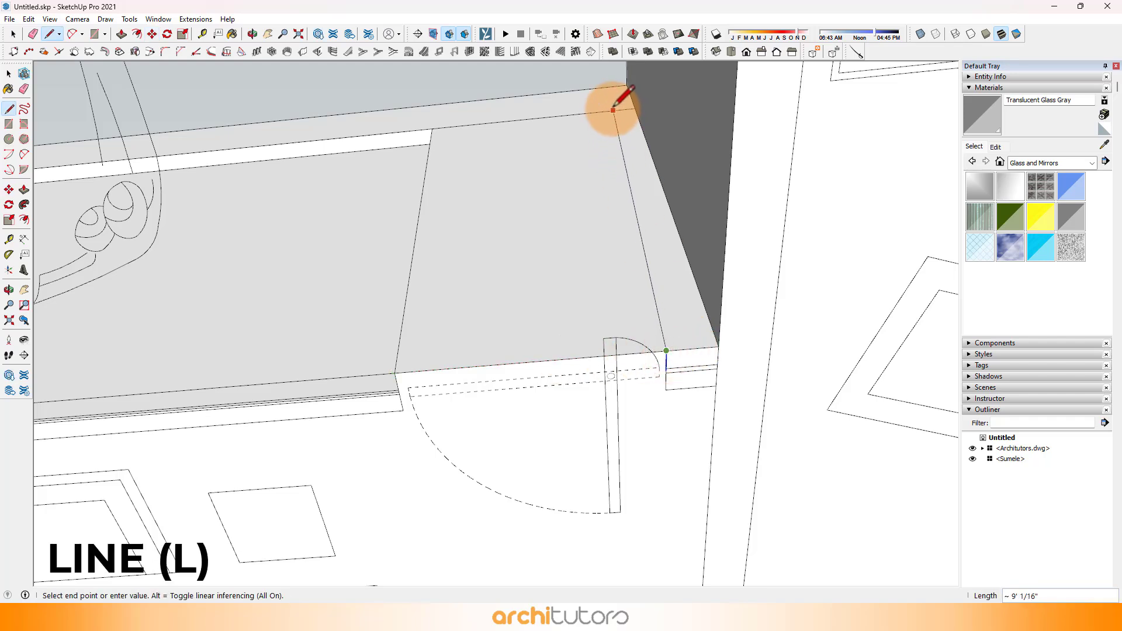
{"action": "left_click", "coordinate": [602, 111]}
Step: Push the door face and the narrow strip beside it back 4 1/2", flush with the recessed wall
{"action": "middle_click_drag", "start_coordinate": [531, 195], "coordinate": [556, 201]}
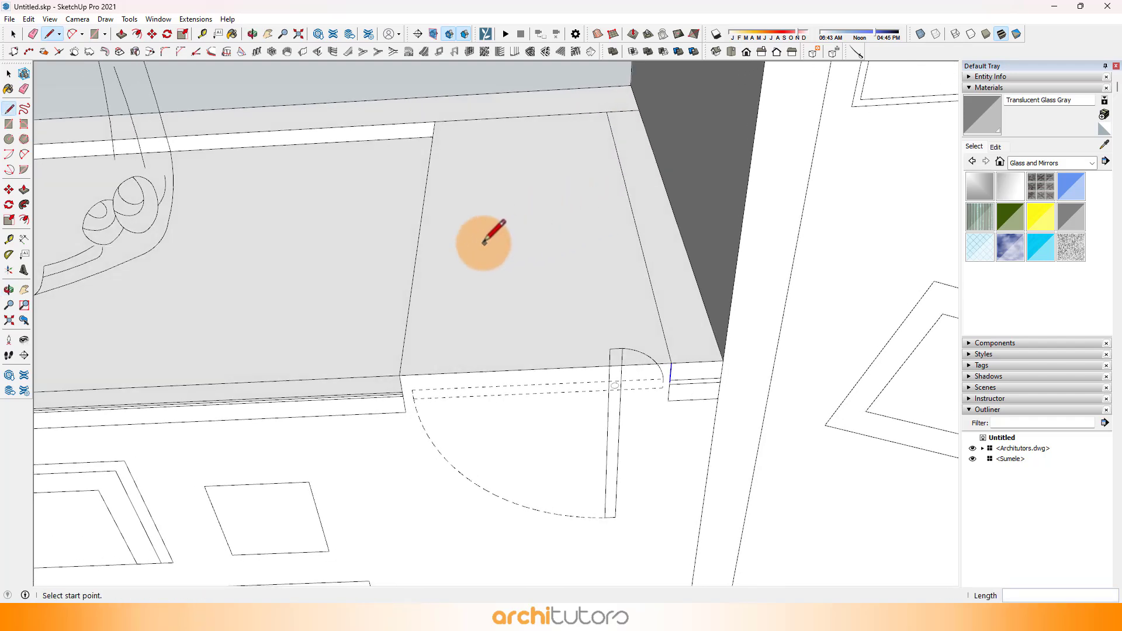
{"action": "key", "text": "p"}
{"action": "left_click", "coordinate": [458, 283]}
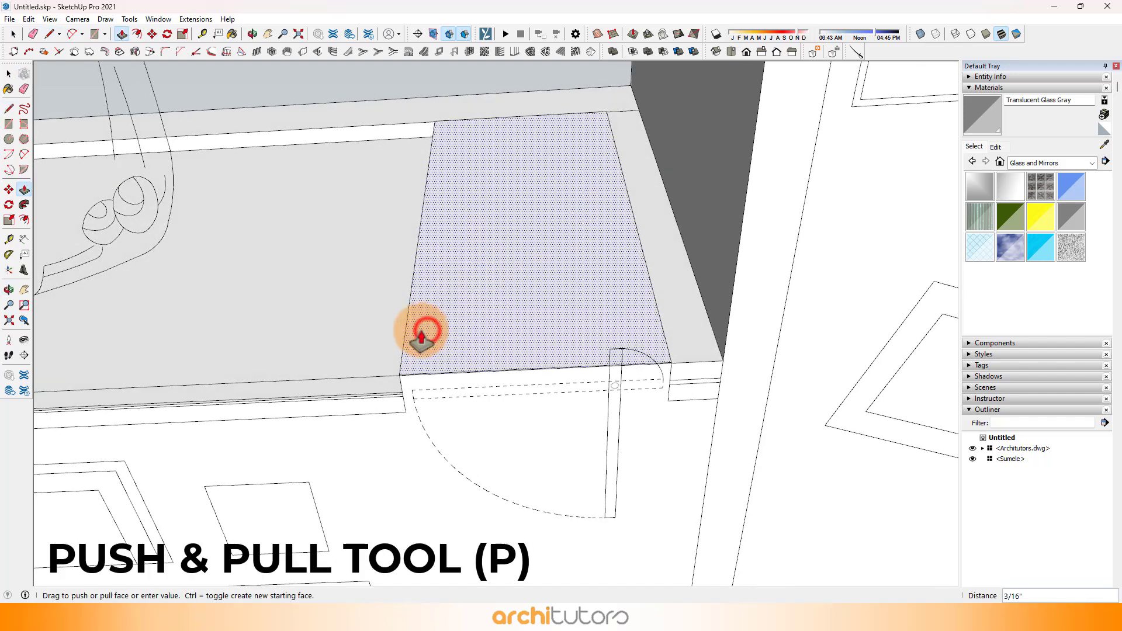
{"action": "left_click", "coordinate": [390, 354]}
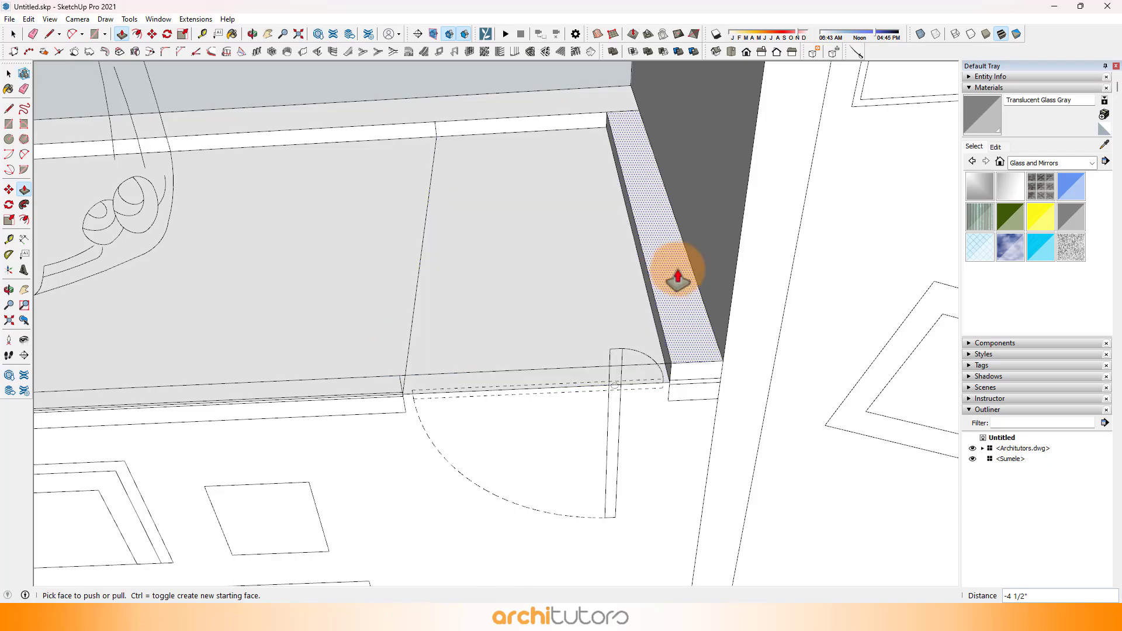
{"action": "double_click", "coordinate": [634, 292]}
Step: Sample Steel Brushed Stainless from the sitting room window frame and paint the large recessed face of the carport wall with it
{"action": "middle_click_drag", "start_coordinate": [506, 235], "coordinate": [536, 449]}
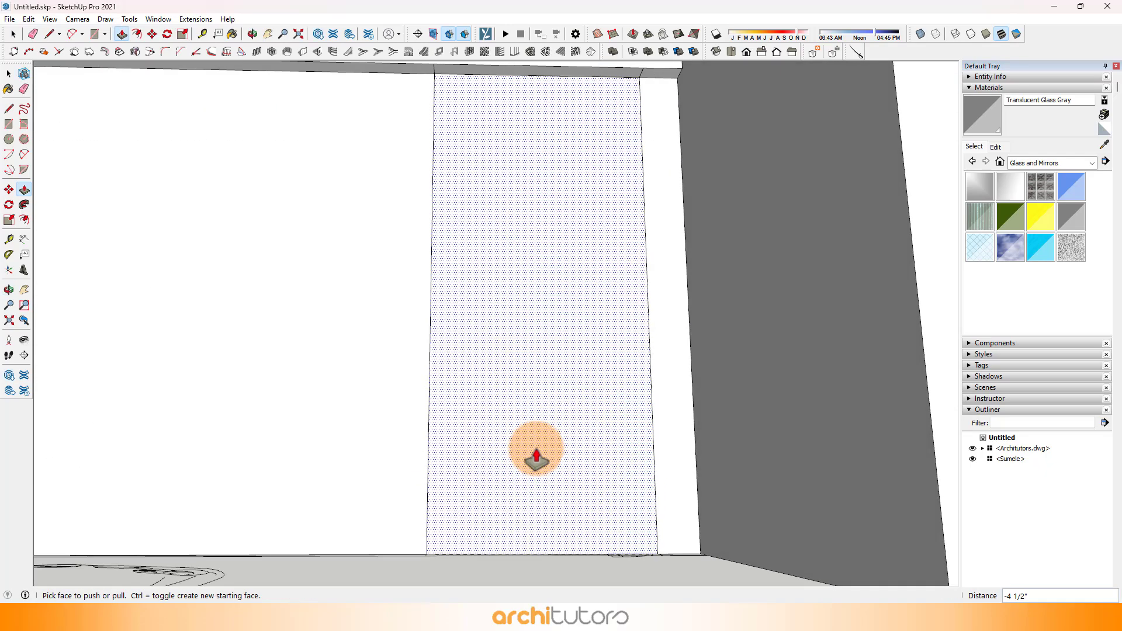
{"action": "middle_click_drag", "start_coordinate": [516, 316], "coordinate": [538, 463]}
{"action": "scroll", "coordinate": [538, 464], "scroll_direction": "down", "scroll_amount": 3}
{"action": "mouse_move", "coordinate": [384, 348]}
{"action": "middle_mouse_down"}
{"action": "mouse_move", "coordinate": [606, 329]}
{"action": "mouse_move", "coordinate": [401, 371]}
{"action": "mouse_move", "coordinate": [150, 393]}
{"action": "mouse_move", "coordinate": [181, 271]}
{"action": "mouse_move", "coordinate": [154, 321]}
{"action": "mouse_move", "coordinate": [370, 231]}
{"action": "mouse_move", "coordinate": [283, 365]}
{"action": "mouse_move", "coordinate": [293, 269]}
{"action": "mouse_move", "coordinate": [145, 142]}
{"action": "middle_mouse_up"}
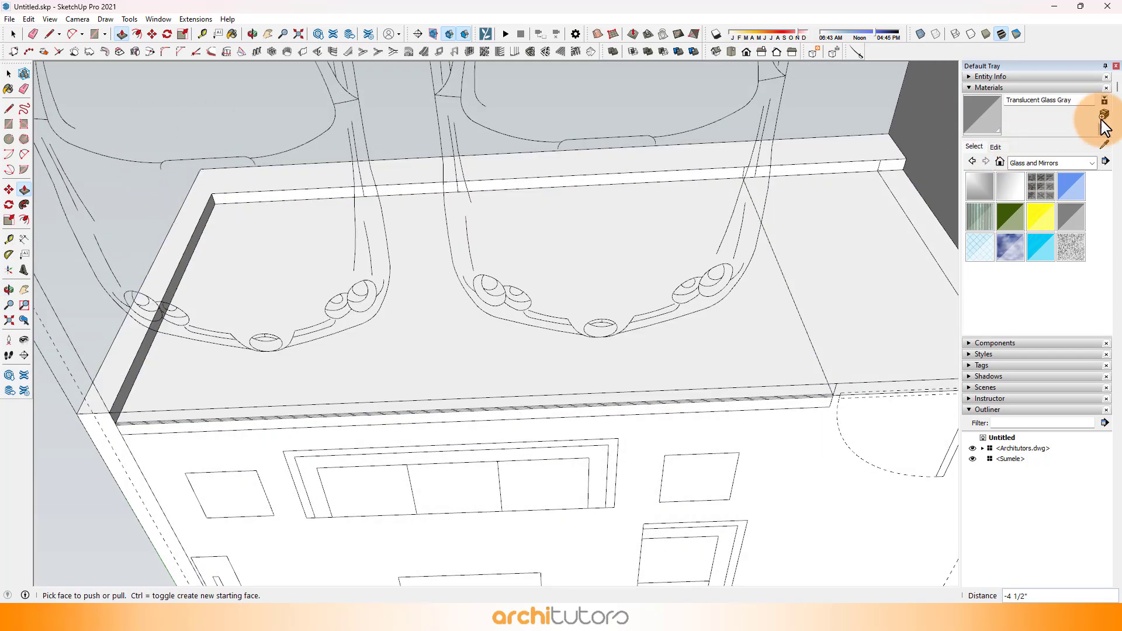
{"action": "left_click", "coordinate": [1106, 145]}
{"action": "scroll", "coordinate": [364, 255], "scroll_direction": "down", "scroll_amount": 4}
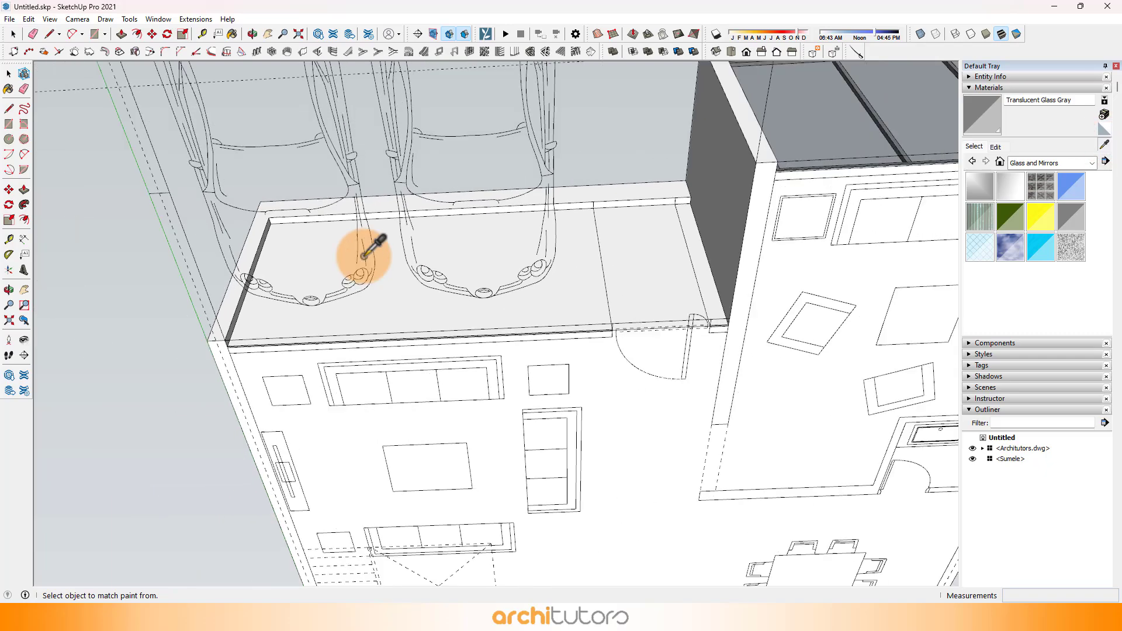
{"action": "scroll", "coordinate": [854, 122], "scroll_direction": "up", "scroll_amount": 6}
{"action": "scroll", "coordinate": [859, 200], "scroll_direction": "down", "scroll_amount": 2}
{"action": "left_click", "coordinate": [885, 224]}
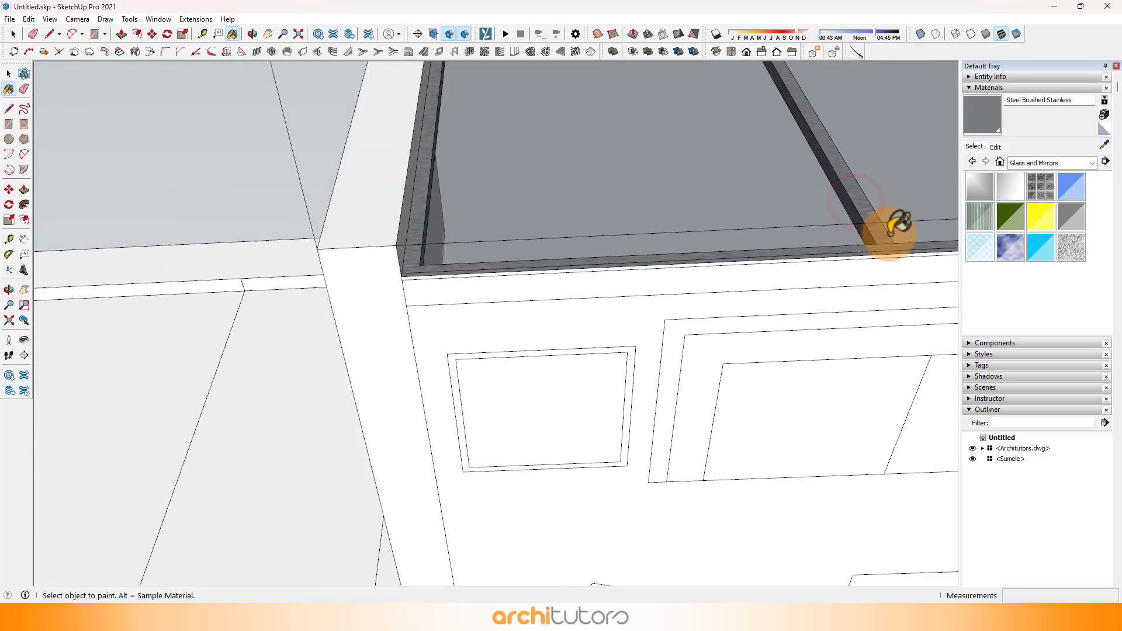
{"action": "scroll", "coordinate": [889, 225], "scroll_direction": "down", "scroll_amount": 4}
{"action": "scroll", "coordinate": [393, 363], "scroll_direction": "up", "scroll_amount": 3}
{"action": "left_click", "coordinate": [380, 228]}
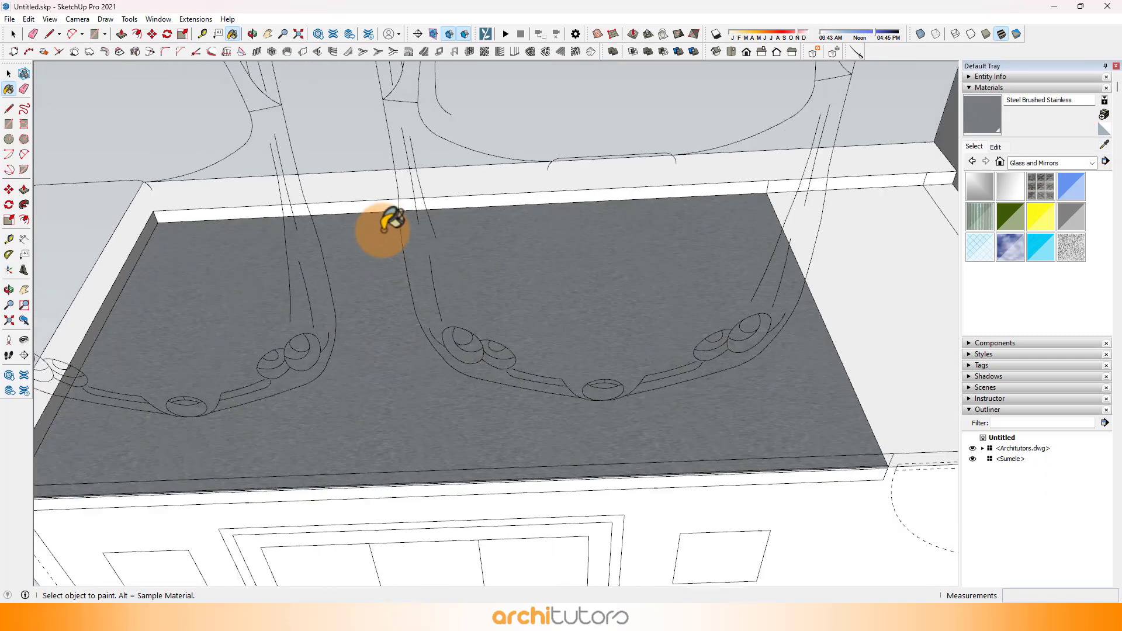
{"action": "mouse_move", "coordinate": [381, 228]}
{"action": "middle_mouse_down"}
{"action": "mouse_move", "coordinate": [363, 333]}
{"action": "mouse_move", "coordinate": [360, 219]}
{"action": "mouse_move", "coordinate": [283, 441]}
{"action": "mouse_move", "coordinate": [313, 393]}
{"action": "middle_mouse_up"}
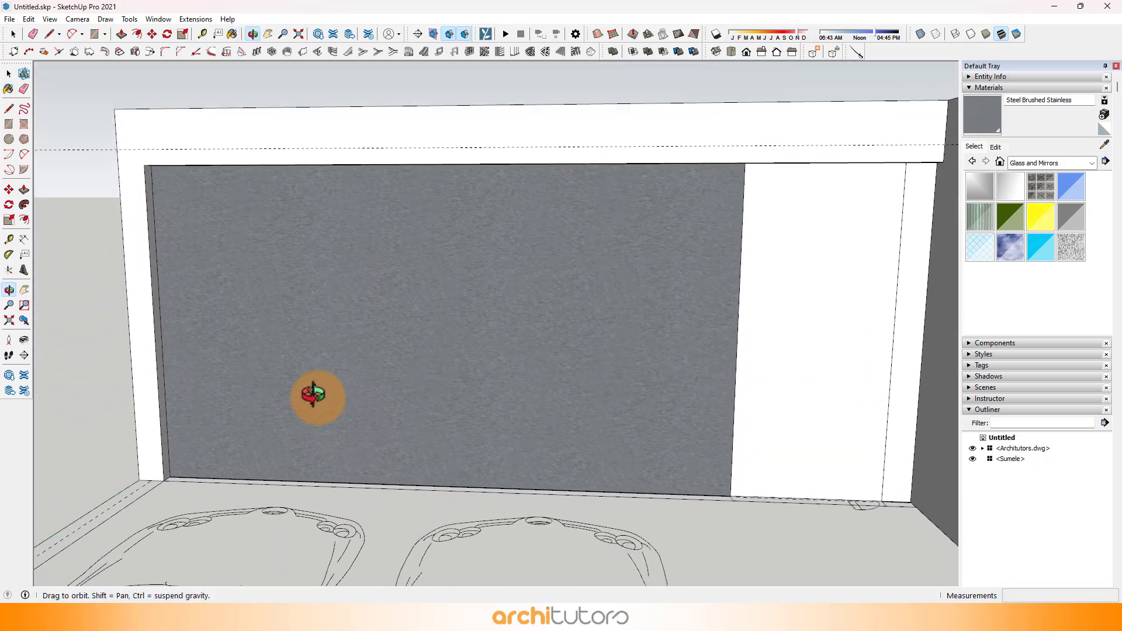
Step: Offset the outline of the steel-painted carport wall face slightly inward to form a narrow perimeter frame
{"action": "scroll", "coordinate": [188, 218], "scroll_direction": "up", "scroll_amount": 3}
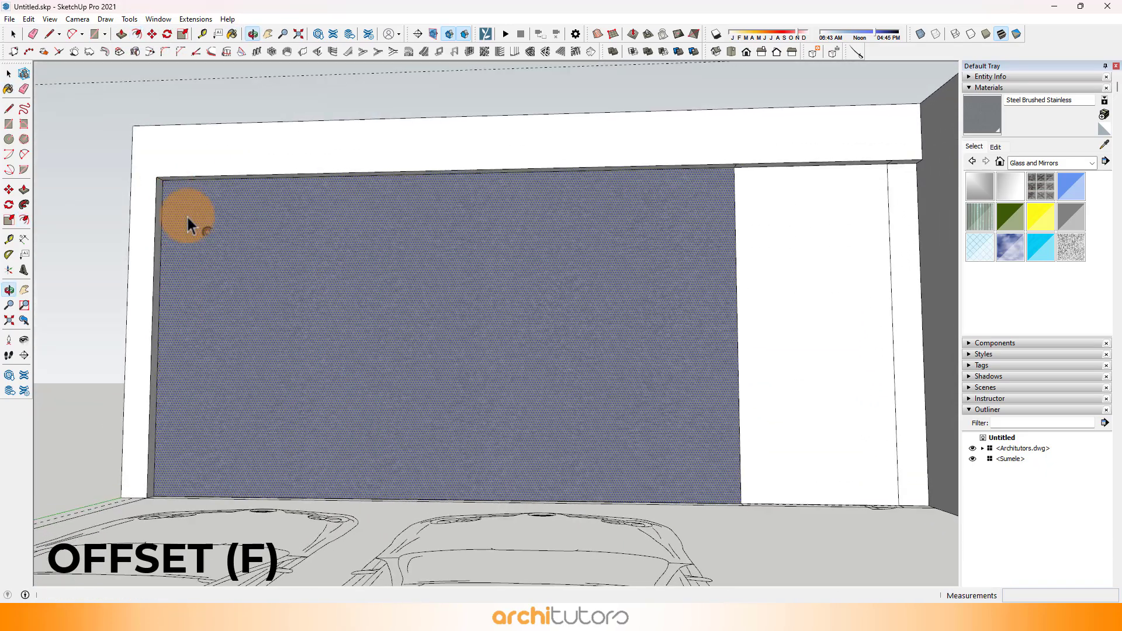
{"action": "scroll", "coordinate": [168, 444], "scroll_direction": "up", "scroll_amount": 3}
{"action": "left_click", "coordinate": [140, 434]}
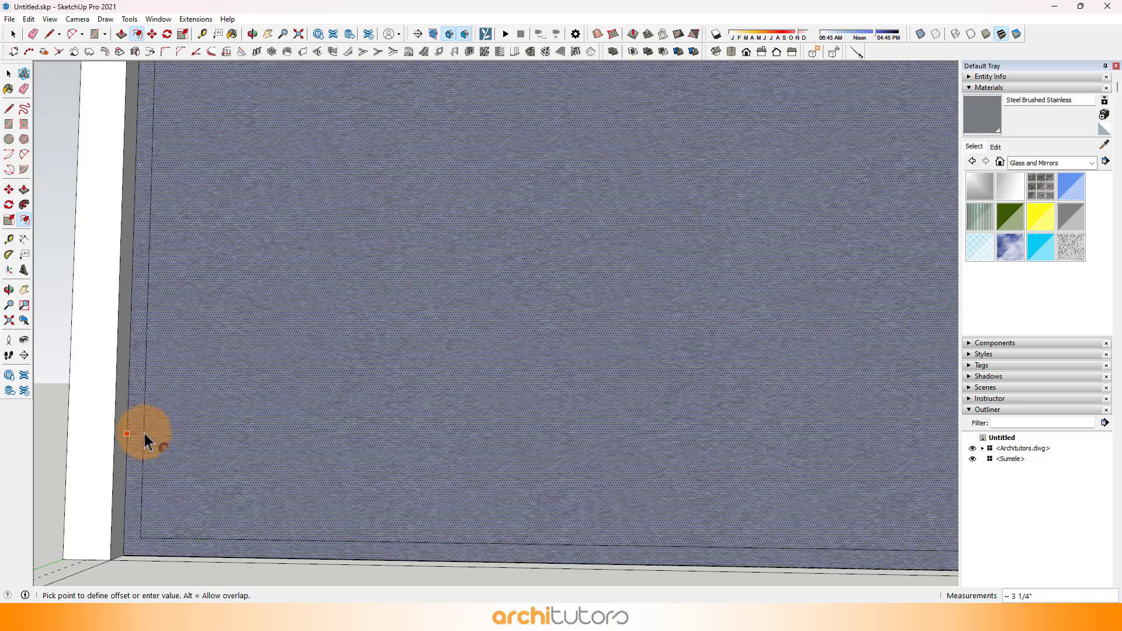
{"action": "key", "text": "Return"}
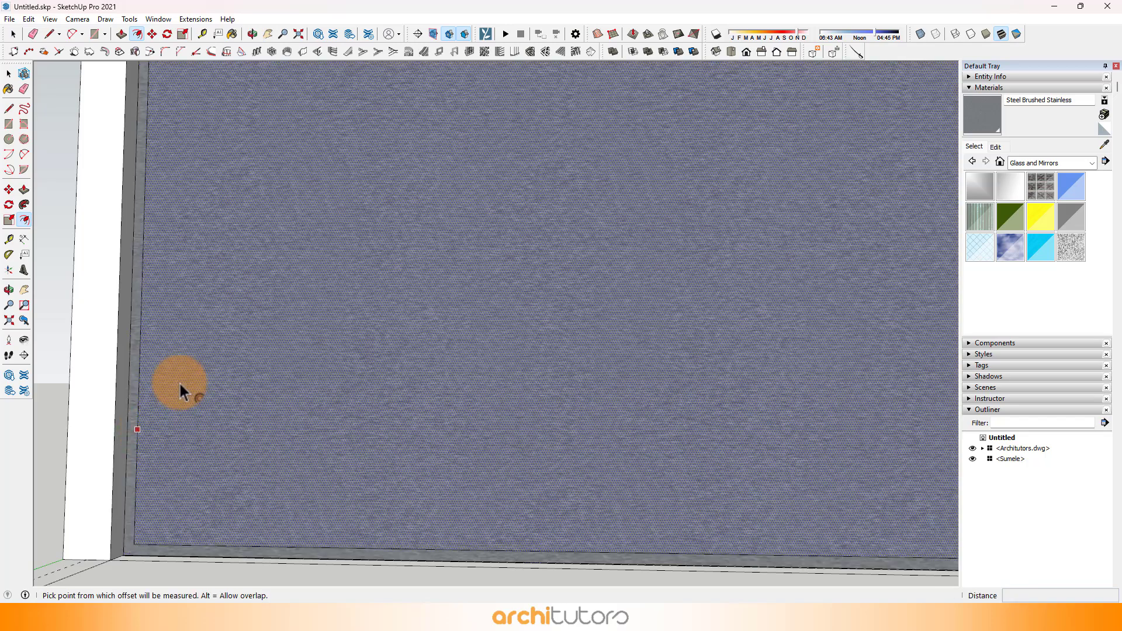
Step: Divide the bottom inner edge of the steel frame into four equal segments
{"action": "scroll", "coordinate": [328, 362], "scroll_direction": "down", "scroll_amount": 2}
{"action": "middle_click_drag", "start_coordinate": [350, 362], "coordinate": [380, 450]}
{"action": "scroll", "coordinate": [380, 450], "scroll_direction": "down", "scroll_amount": 3}
{"action": "scroll", "coordinate": [386, 478], "scroll_direction": "up", "scroll_amount": 2}
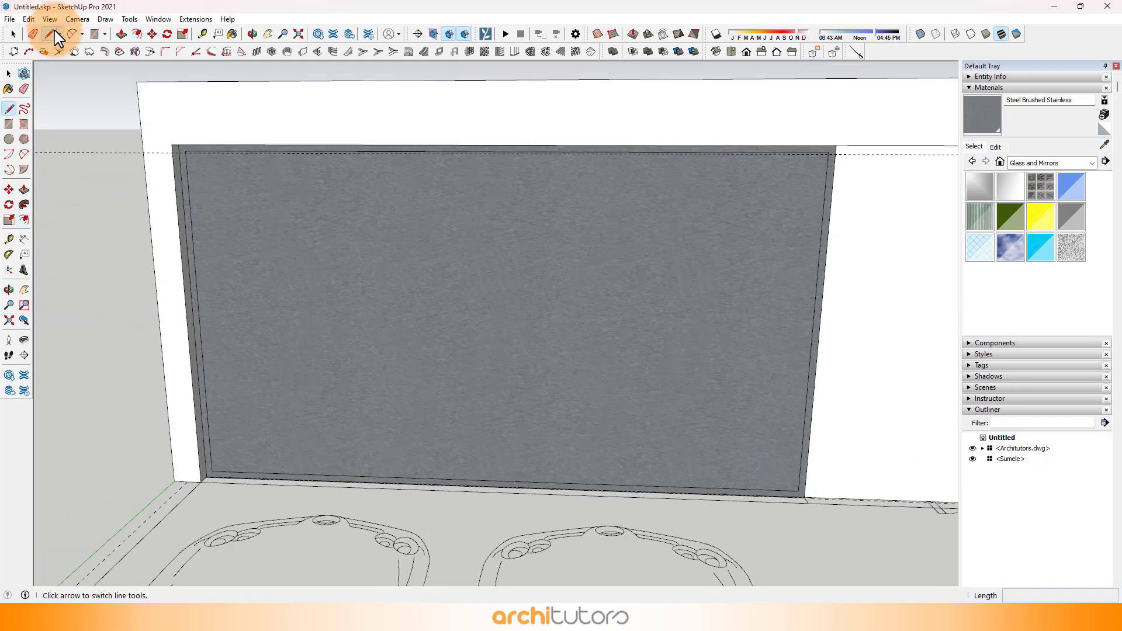
{"action": "left_click", "coordinate": [13, 34]}
{"action": "right_click", "coordinate": [352, 478]}
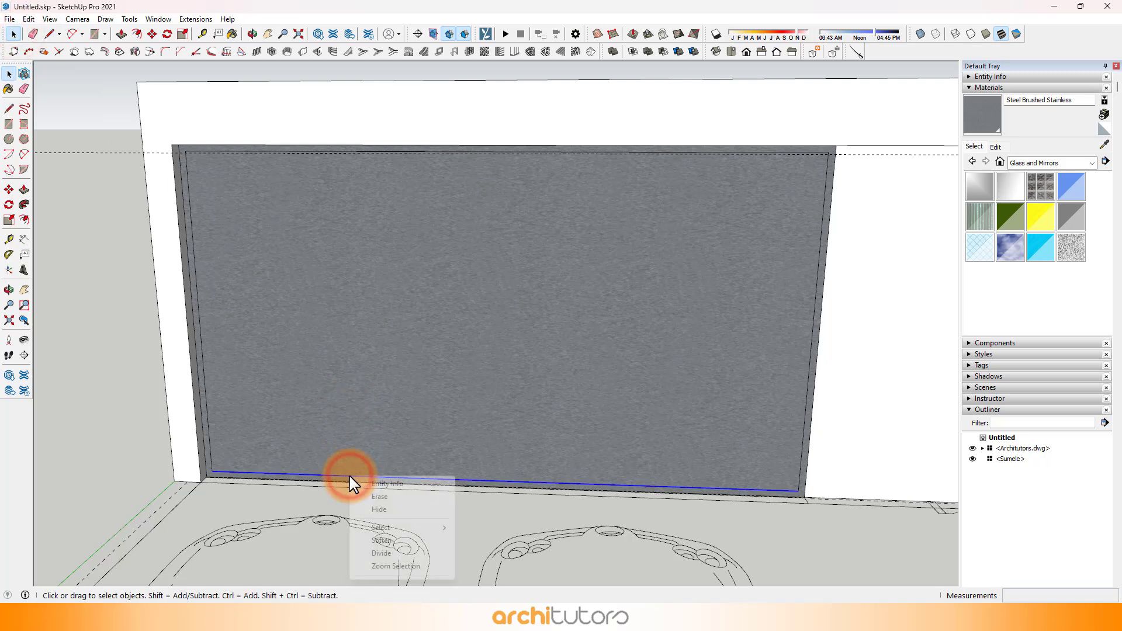
{"action": "left_click", "coordinate": [385, 553]}
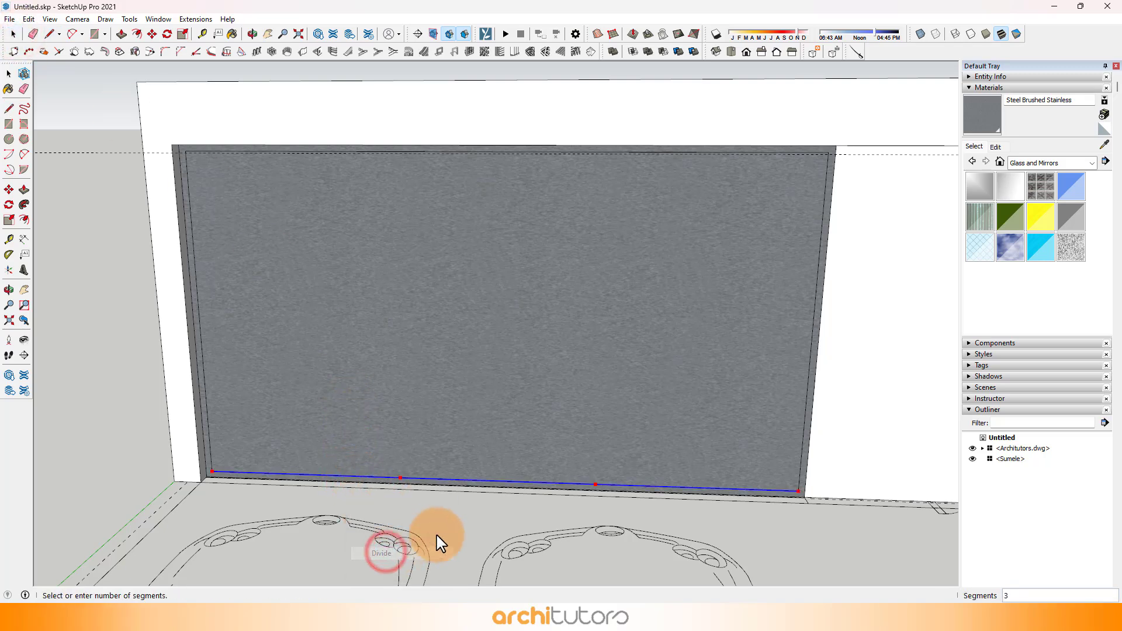
Step: Draw a vertical line from the first division point on the bottom inner edge up to the frame's top inner edge
{"action": "left_click", "coordinate": [352, 475]}
{"action": "middle_click_drag", "start_coordinate": [333, 181], "coordinate": [340, 148]}
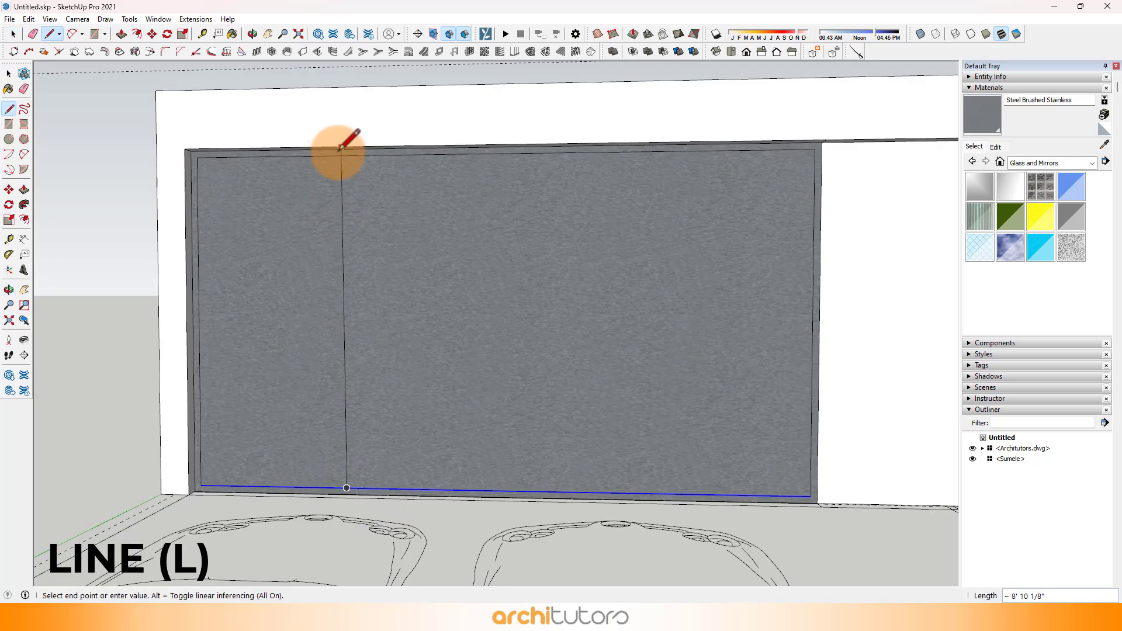
{"action": "left_click", "coordinate": [345, 156]}
Step: Copy the vertical line a short distance sideways to form a narrow mullion strip
{"action": "left_click", "coordinate": [346, 210]}
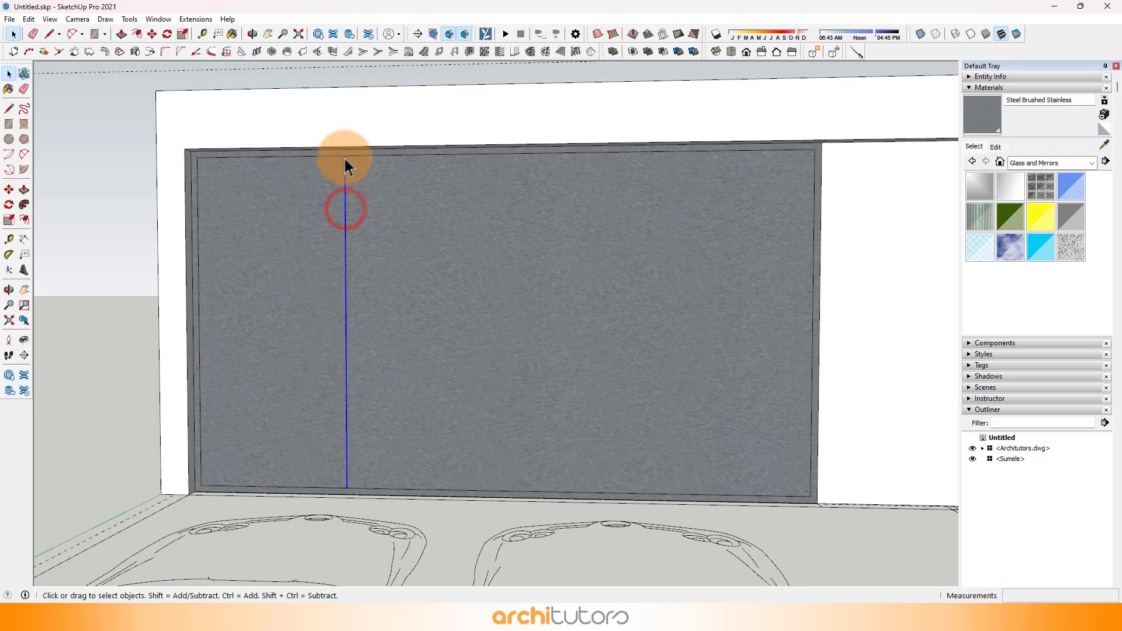
{"action": "scroll", "coordinate": [358, 193], "scroll_direction": "up", "scroll_amount": 5}
{"action": "key", "text": "m"}
{"action": "scroll", "coordinate": [326, 129], "scroll_direction": "up", "scroll_amount": 1}
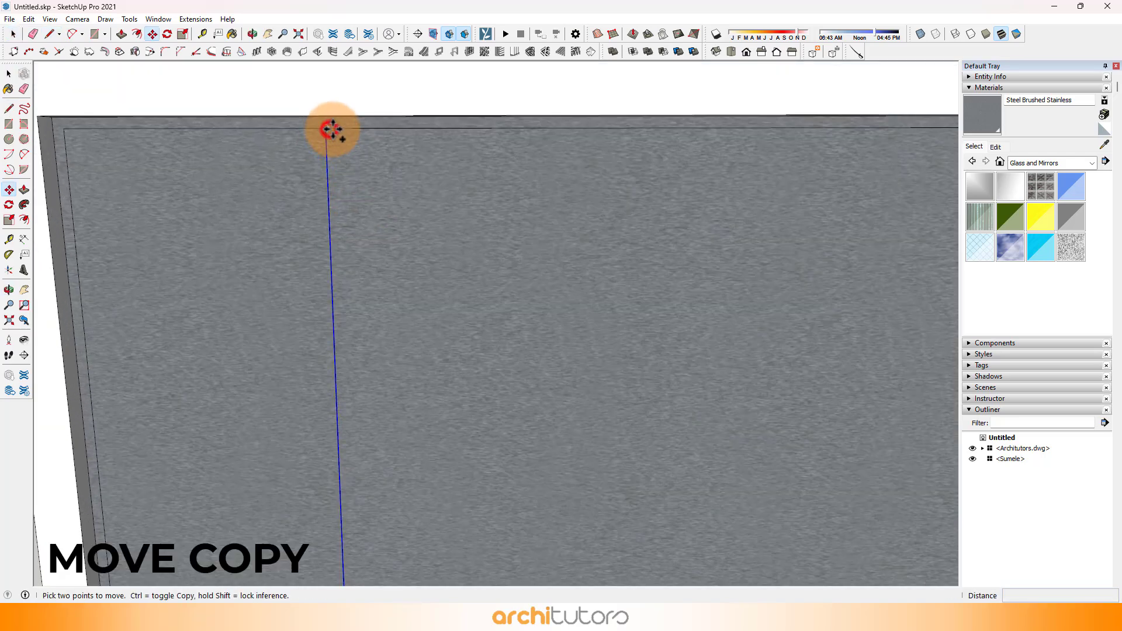
{"action": "left_click", "coordinate": [326, 128]}
{"action": "key", "text": "ctrl"}
{"action": "key", "text": "Return"}
{"action": "scroll", "coordinate": [390, 458], "scroll_direction": "down", "scroll_amount": 5}
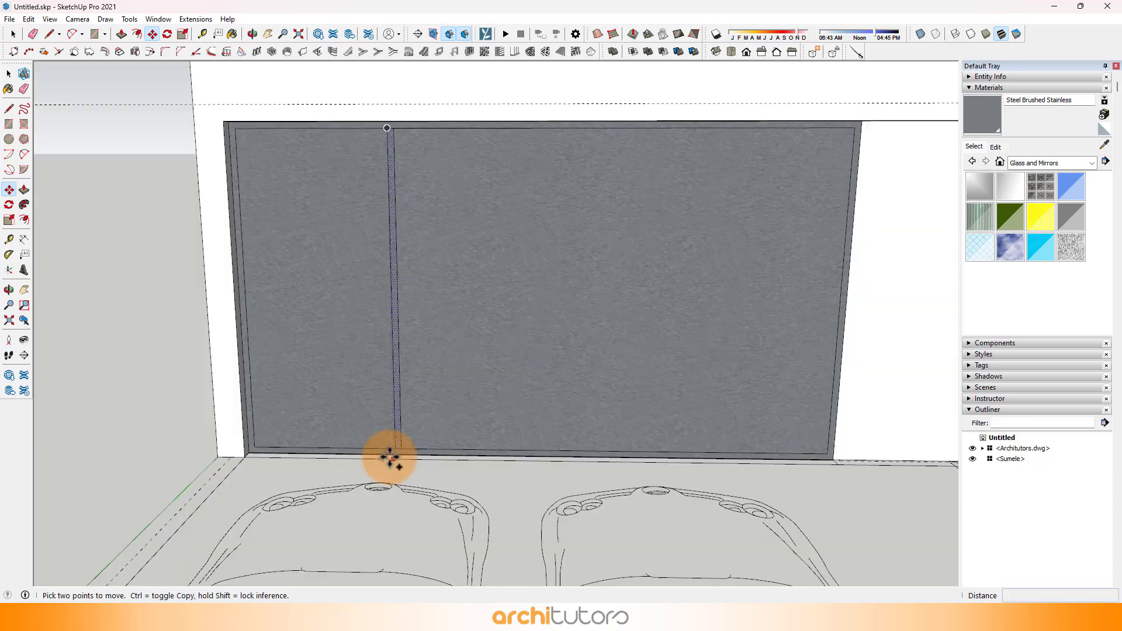
Step: Copy the mullion strip to the second and third division points, spacing the copies 3' 11 3/8" apart
{"action": "left_click", "coordinate": [394, 446]}
{"action": "key", "text": "ctrl"}
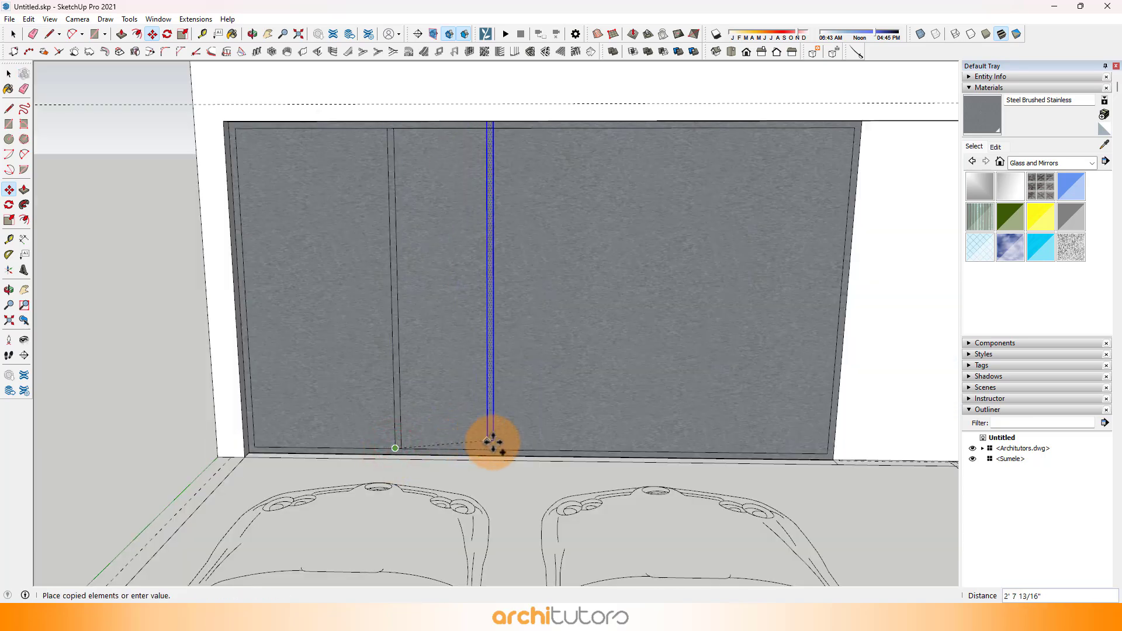
{"action": "left_click", "coordinate": [537, 450]}
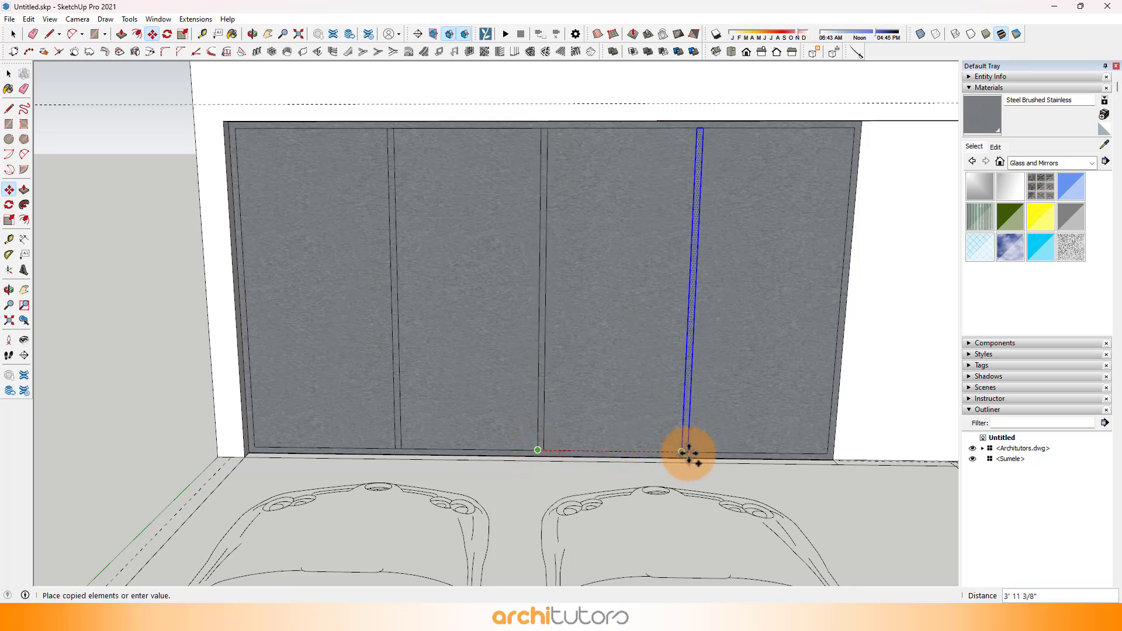
{"action": "left_click", "coordinate": [686, 453]}
Step: Push the four panes between the frame and mullions in 2"
{"action": "middle_click_drag", "start_coordinate": [459, 366], "coordinate": [634, 366]}
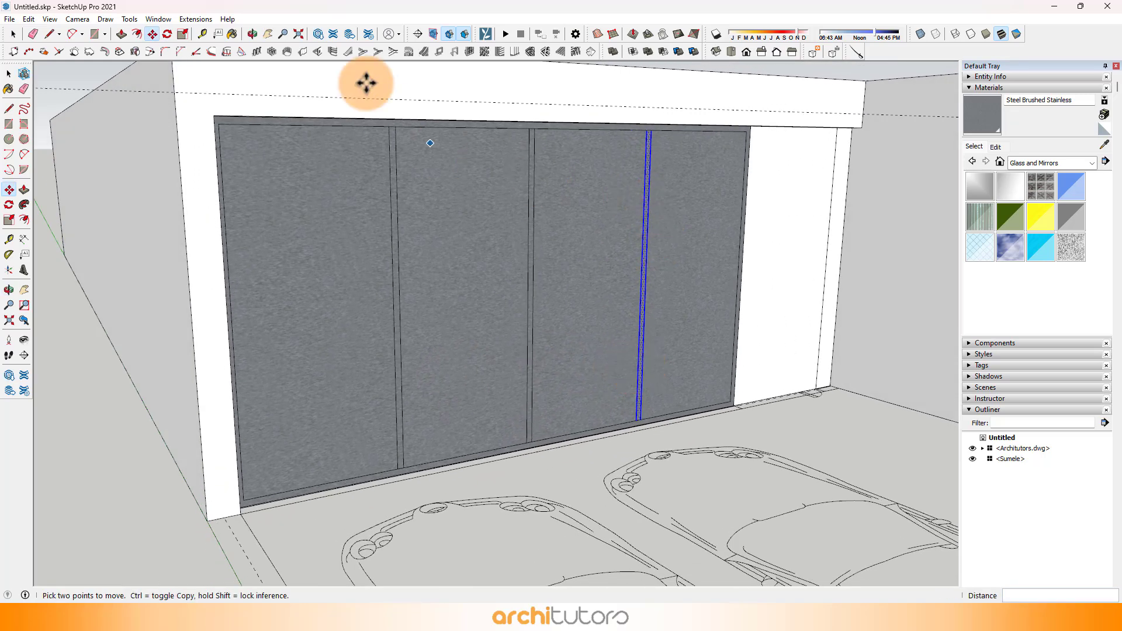
{"action": "left_click", "coordinate": [122, 34]}
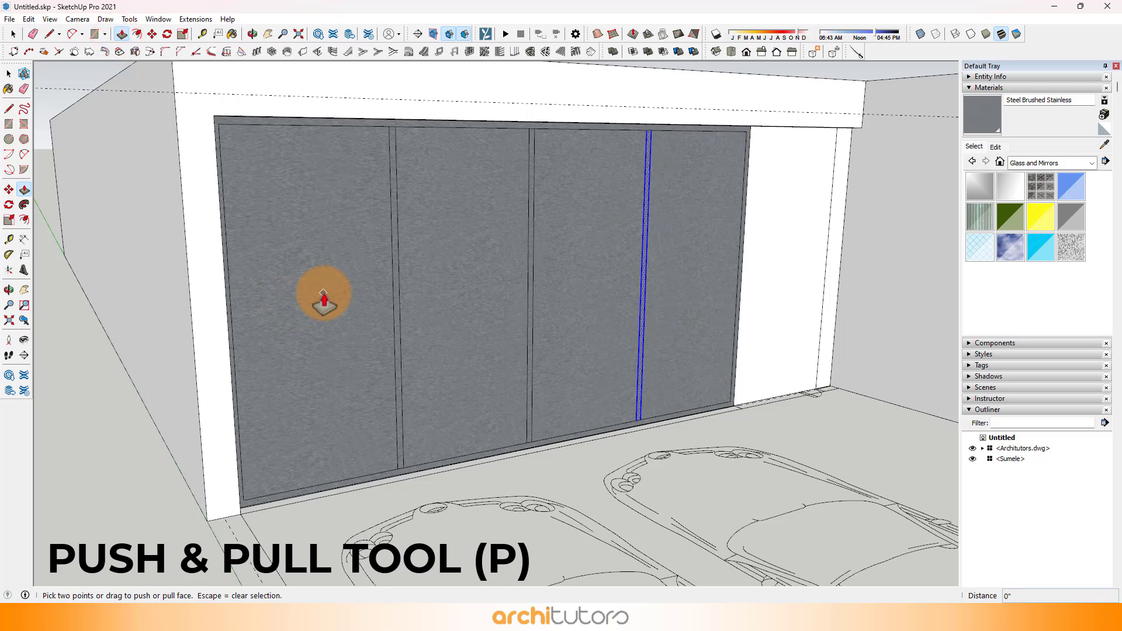
{"action": "left_click", "coordinate": [328, 301]}
{"action": "type", "text": "2"}
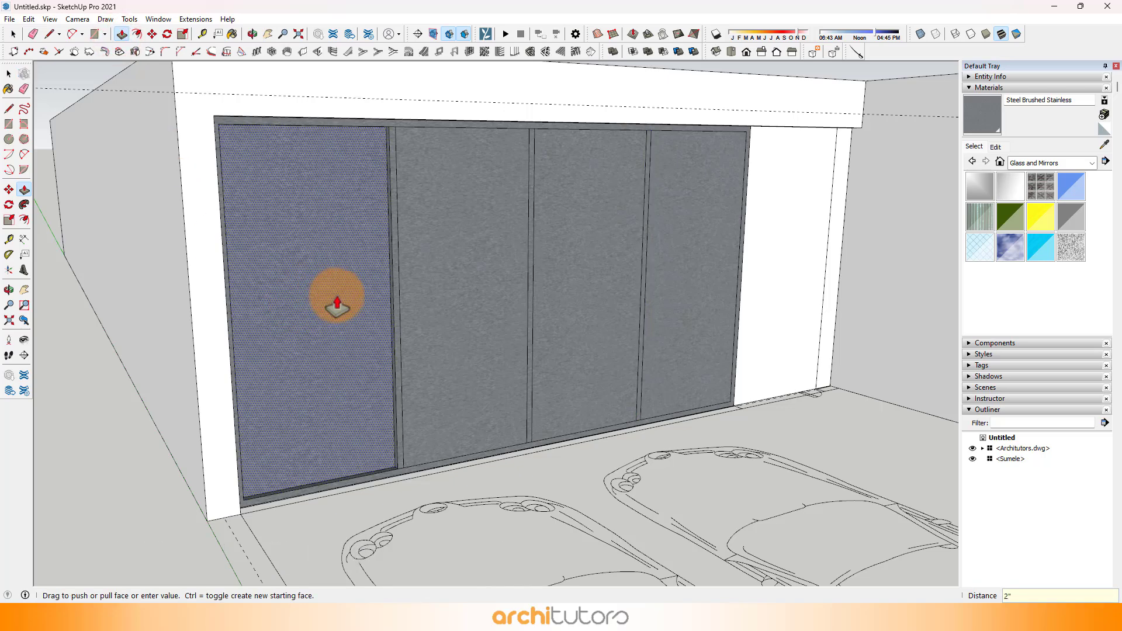
{"action": "key", "text": "Return"}
{"action": "double_click", "coordinate": [475, 301]}
{"action": "double_click", "coordinate": [581, 315]}
{"action": "left_click", "coordinate": [665, 311]}
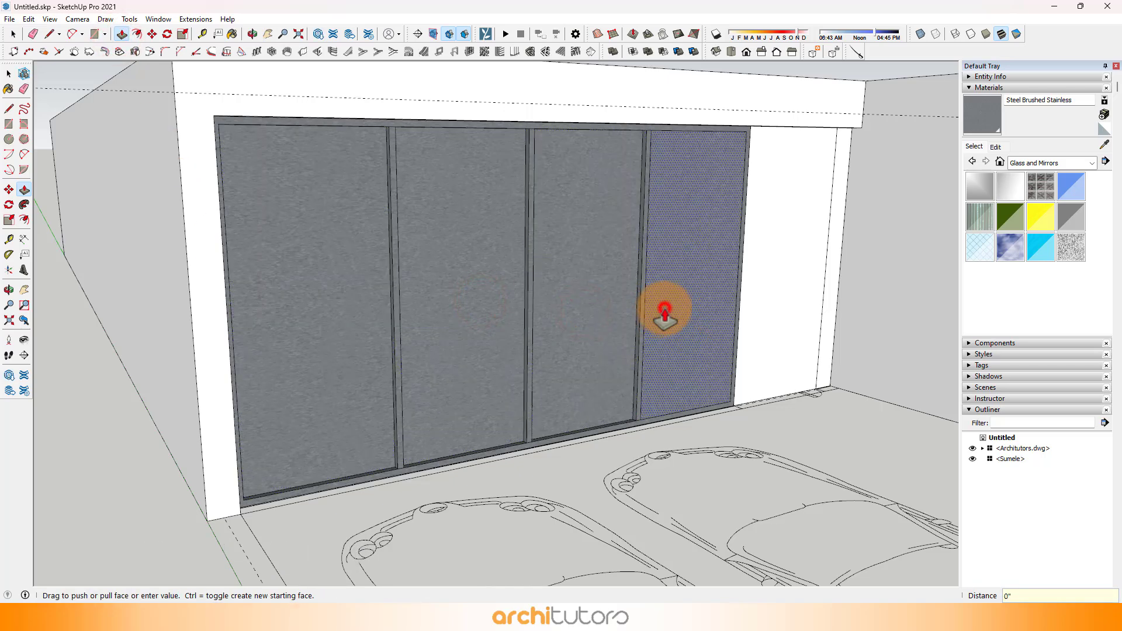
{"action": "left_click", "coordinate": [664, 311]}
Step: Sample Translucent Glass Gray and paint the four recessed panes of the carport glazing with it
{"action": "left_click", "coordinate": [1106, 143]}
{"action": "scroll", "coordinate": [422, 229], "scroll_direction": "down", "scroll_amount": 4}
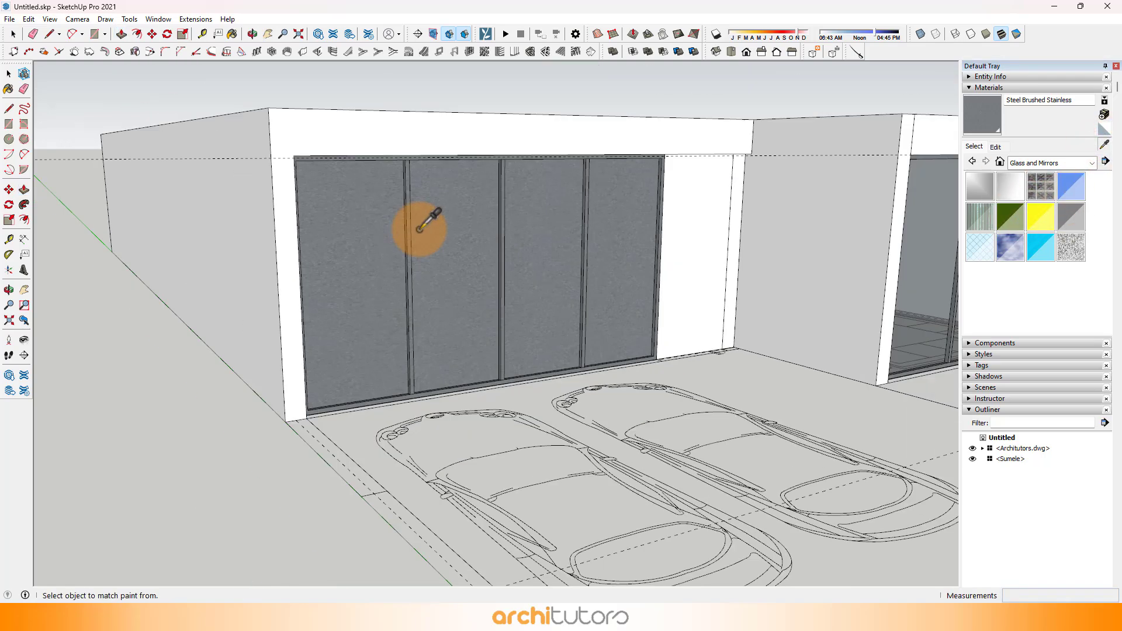
{"action": "scroll", "coordinate": [439, 263], "scroll_direction": "up", "scroll_amount": 5}
{"action": "left_click", "coordinate": [351, 292]}
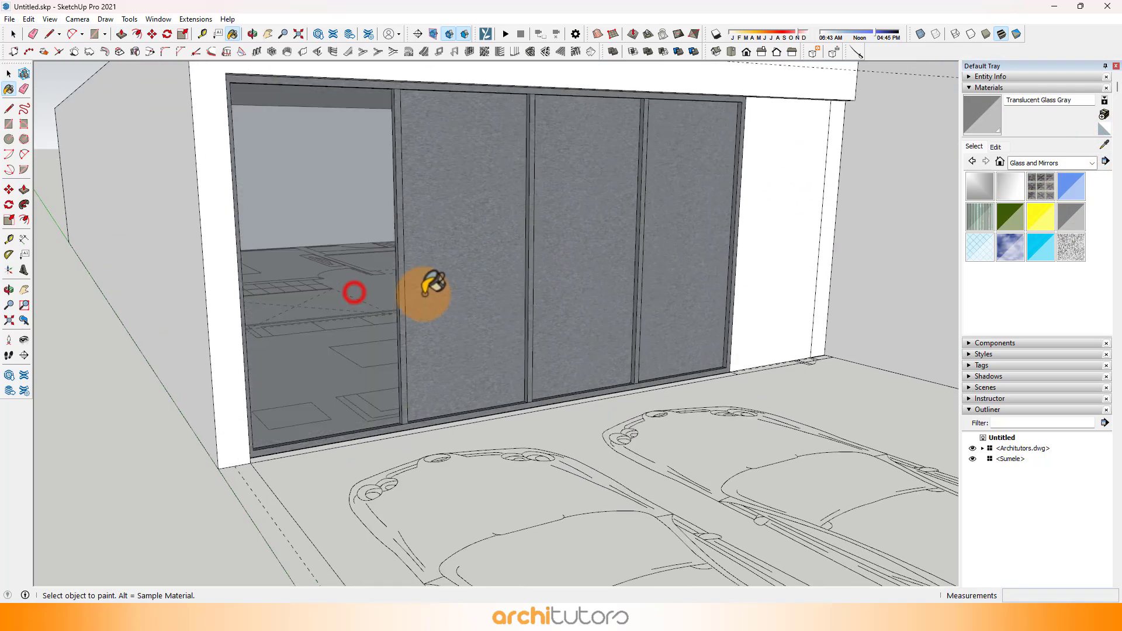
{"action": "left_click", "coordinate": [450, 293]}
{"action": "left_click", "coordinate": [584, 276]}
{"action": "left_click", "coordinate": [672, 266]}
Step: Push the narrow strip between the door face and the side wall in 2"
{"action": "scroll", "coordinate": [672, 280], "scroll_direction": "down", "scroll_amount": 3}
{"action": "mouse_move", "coordinate": [672, 334]}
{"action": "middle_mouse_down"}
{"action": "mouse_move", "coordinate": [446, 330]}
{"action": "mouse_move", "coordinate": [355, 300]}
{"action": "middle_mouse_up"}
{"action": "scroll", "coordinate": [699, 263], "scroll_direction": "up", "scroll_amount": 3}
{"action": "scroll", "coordinate": [789, 302], "scroll_direction": "up", "scroll_amount": 3}
{"action": "middle_click_drag", "start_coordinate": [797, 314], "coordinate": [848, 309]}
{"action": "left_click", "coordinate": [1091, 163]}
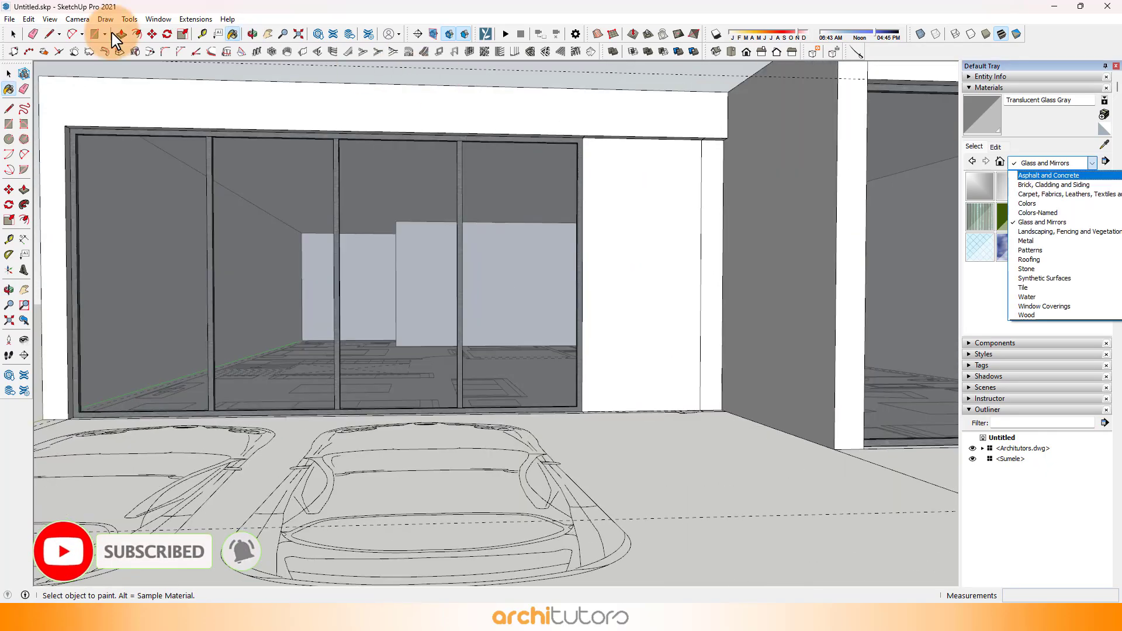
{"action": "left_click", "coordinate": [118, 35]}
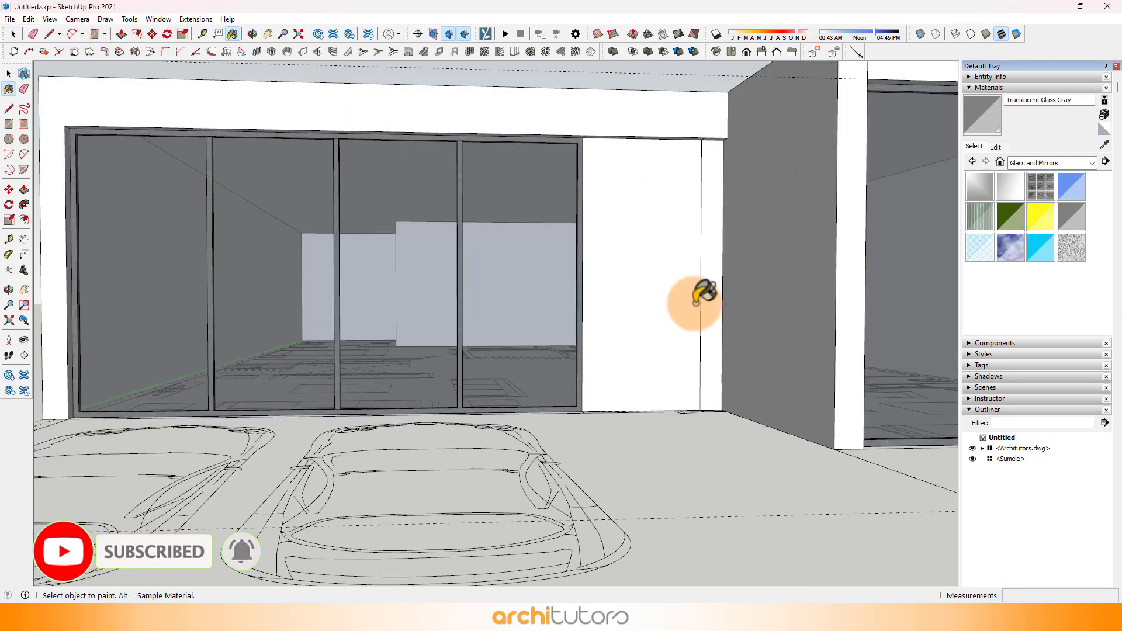
{"action": "middle_click_drag", "start_coordinate": [694, 304], "coordinate": [671, 335]}
{"action": "left_click", "coordinate": [121, 34]}
{"action": "scroll", "coordinate": [721, 275], "scroll_direction": "up", "scroll_amount": 4}
{"action": "left_click", "coordinate": [726, 287]}
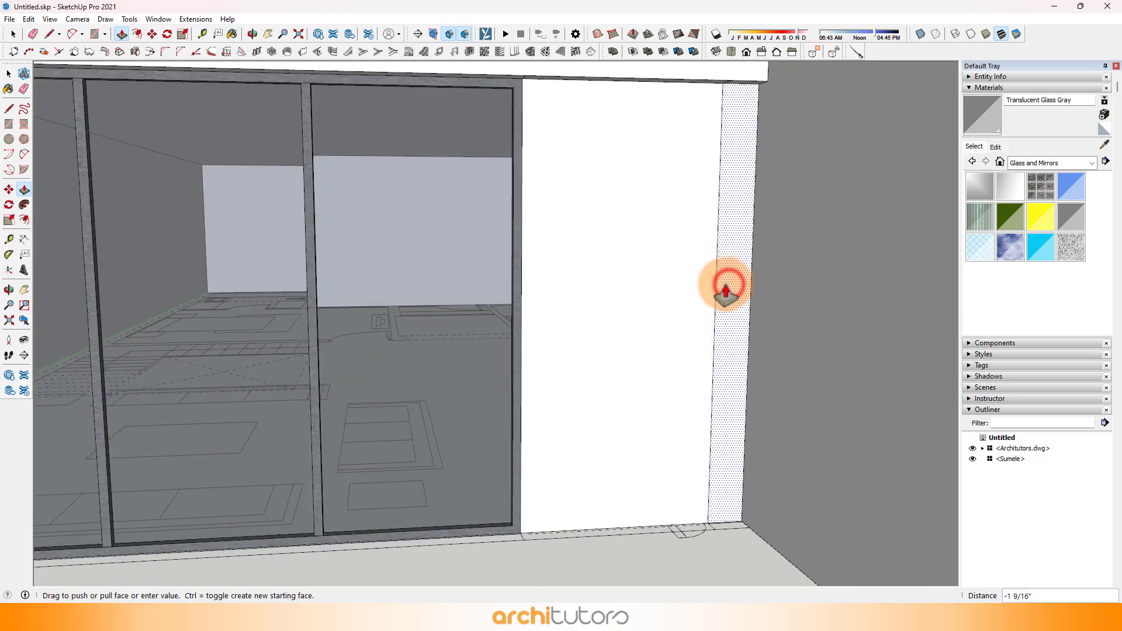
{"action": "left_click", "coordinate": [726, 288]}
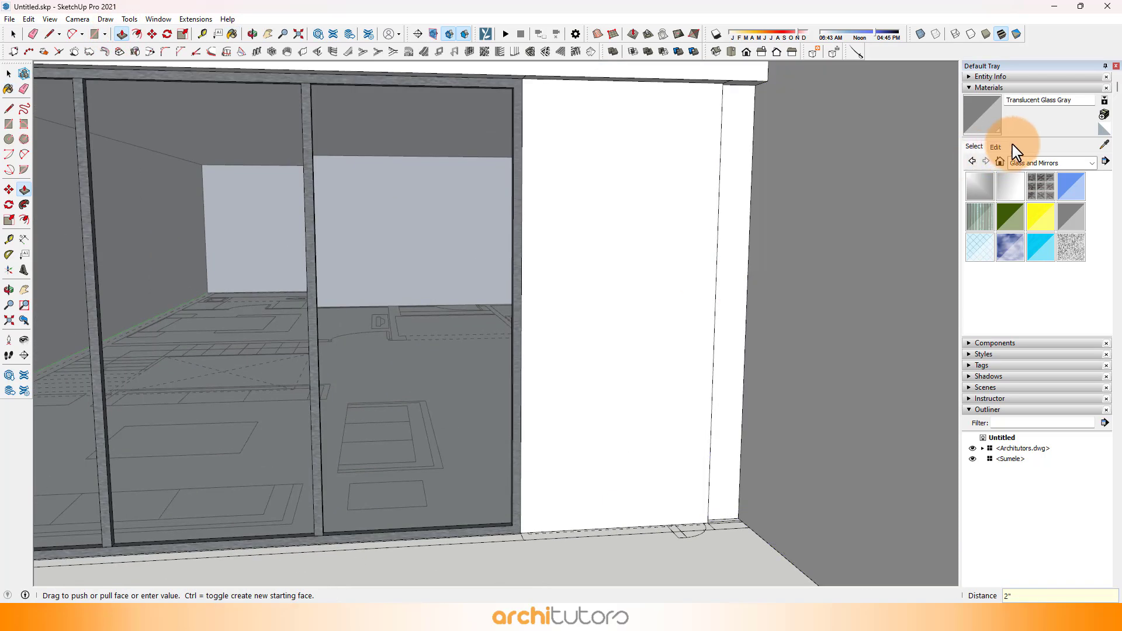
Step: Sample Translucent Glass Gray from the glazing and paint the narrow strip beside the door with it
{"action": "left_click", "coordinate": [1104, 144]}
{"action": "left_click", "coordinate": [504, 220]}
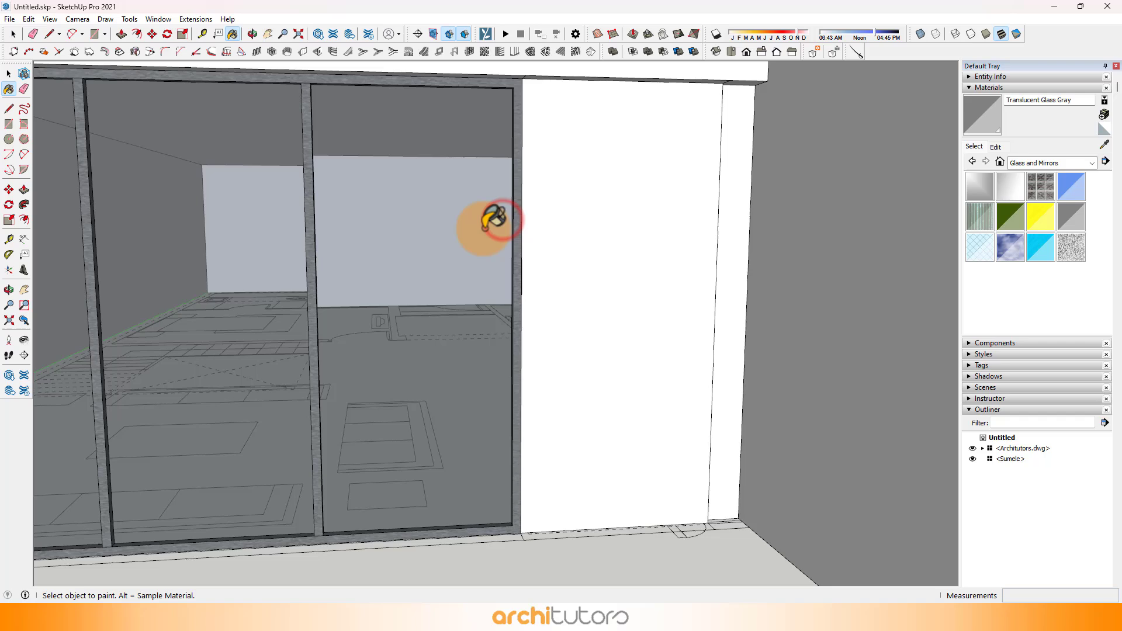
{"action": "left_click", "coordinate": [728, 222]}
Step: Choose Wood Floor from the Wood materials and paint the door face with it
{"action": "middle_click_drag", "start_coordinate": [709, 260], "coordinate": [660, 256]}
{"action": "left_click", "coordinate": [1045, 164]}
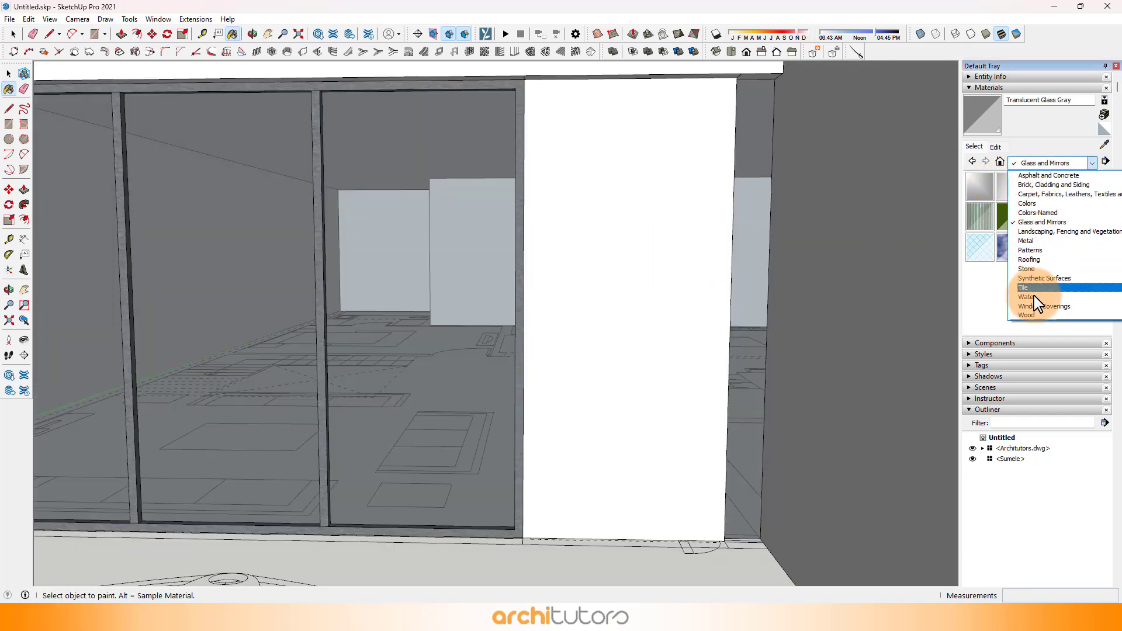
{"action": "left_click", "coordinate": [1028, 316]}
{"action": "left_click", "coordinate": [1060, 187]}
{"action": "left_click", "coordinate": [715, 285]}
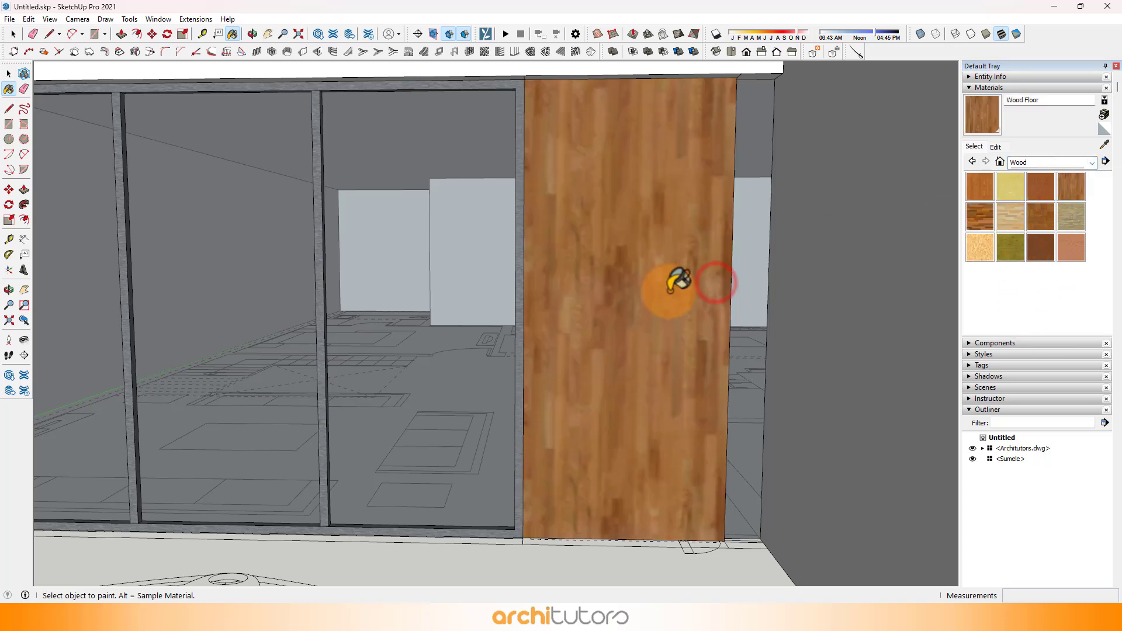
Step: Paint the door's thin side edge next to the glass strip with Wood Floor
{"action": "scroll", "coordinate": [669, 300], "scroll_direction": "down", "scroll_amount": 3}
{"action": "mouse_move", "coordinate": [669, 304]}
{"action": "middle_mouse_down"}
{"action": "mouse_move", "coordinate": [708, 446]}
{"action": "mouse_move", "coordinate": [713, 402]}
{"action": "mouse_move", "coordinate": [696, 463]}
{"action": "middle_mouse_up"}
{"action": "scroll", "coordinate": [708, 448], "scroll_direction": "up", "scroll_amount": 8}
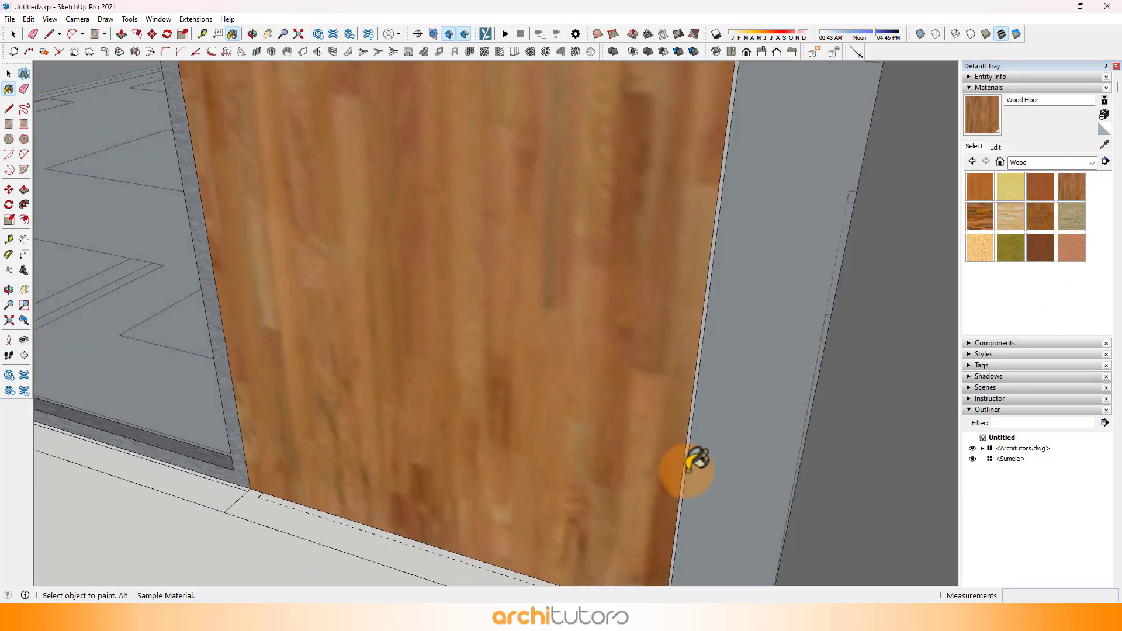
{"action": "scroll", "coordinate": [697, 395], "scroll_direction": "up", "scroll_amount": 6}
{"action": "left_click", "coordinate": [693, 403]}
Step: Examine the carport glazing, wooden door and sitting room window from above and from the front of the house
{"action": "scroll", "coordinate": [759, 369], "scroll_direction": "down", "scroll_amount": 4}
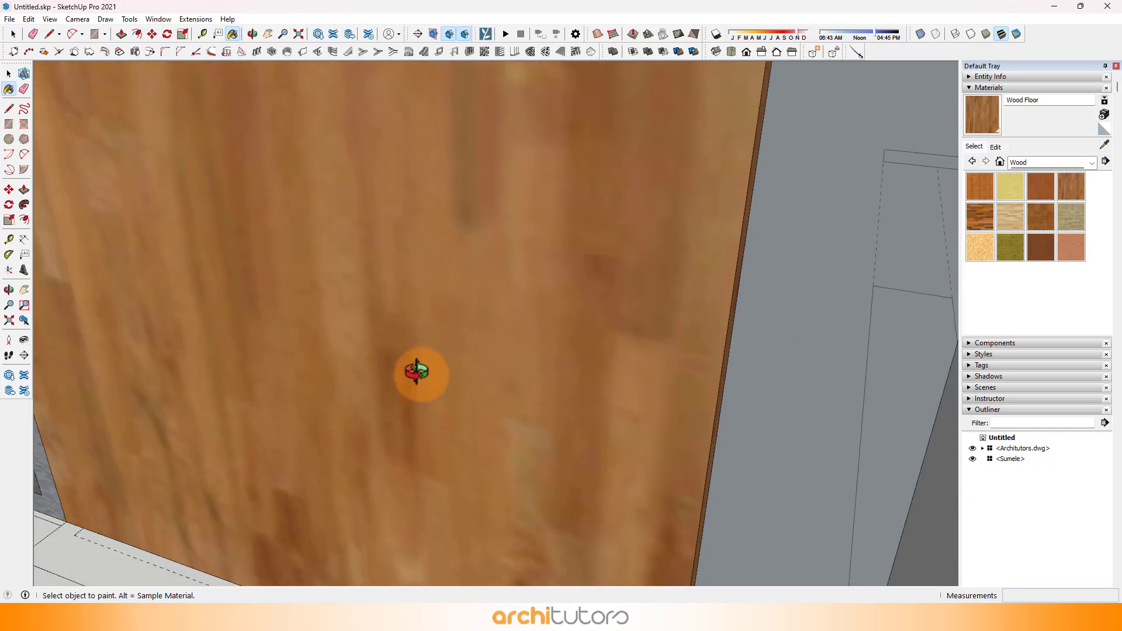
{"action": "scroll", "coordinate": [601, 349], "scroll_direction": "down", "scroll_amount": 6}
{"action": "middle_click_drag", "start_coordinate": [419, 373], "coordinate": [543, 352]}
{"action": "scroll", "coordinate": [552, 520], "scroll_direction": "down", "scroll_amount": 3}
{"action": "scroll", "coordinate": [560, 519], "scroll_direction": "down", "scroll_amount": 5}
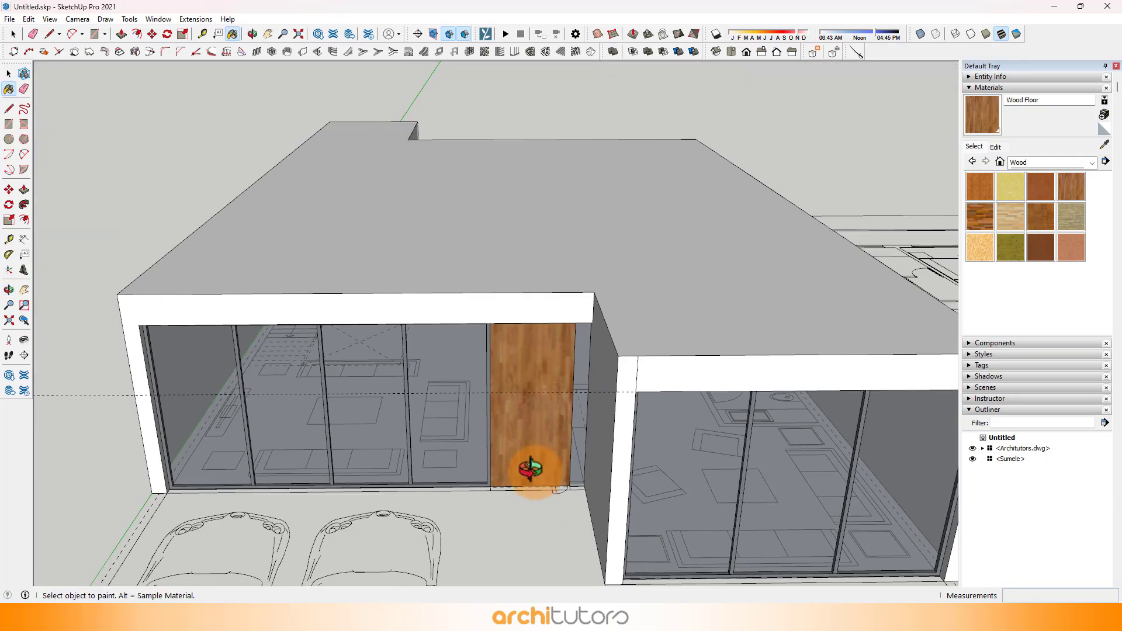
{"action": "middle_click_drag", "start_coordinate": [528, 465], "coordinate": [596, 260]}
{"action": "scroll", "coordinate": [596, 261], "scroll_direction": "down", "scroll_amount": 5}
{"action": "middle_click_drag", "start_coordinate": [526, 325], "coordinate": [559, 349]}
{"action": "scroll", "coordinate": [760, 342], "scroll_direction": "up", "scroll_amount": 4}
{"action": "scroll", "coordinate": [757, 336], "scroll_direction": "up", "scroll_amount": 2}
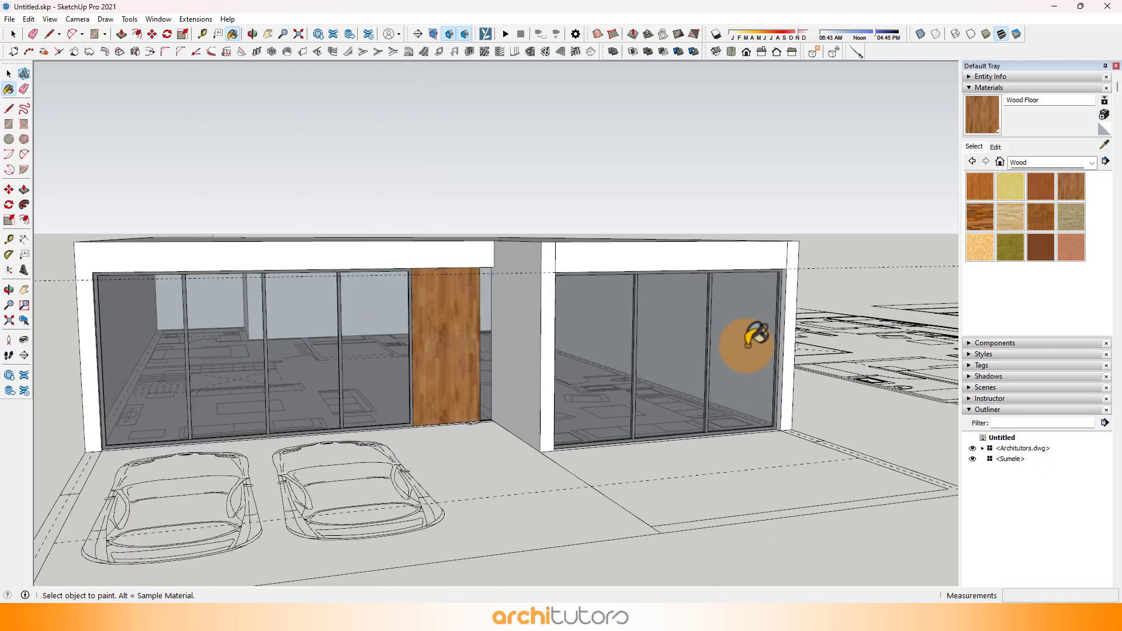
Step: Pull the sitting room window frame's inner side at the outer column 9" into the opening and bring the wall reveal in to match
{"action": "mouse_move", "coordinate": [749, 371]}
{"action": "middle_mouse_down"}
{"action": "mouse_move", "coordinate": [824, 370]}
{"action": "mouse_move", "coordinate": [583, 371]}
{"action": "mouse_move", "coordinate": [729, 366]}
{"action": "middle_mouse_up"}
{"action": "scroll", "coordinate": [786, 392], "scroll_direction": "up", "scroll_amount": 2}
{"action": "scroll", "coordinate": [789, 391], "scroll_direction": "up", "scroll_amount": 5}
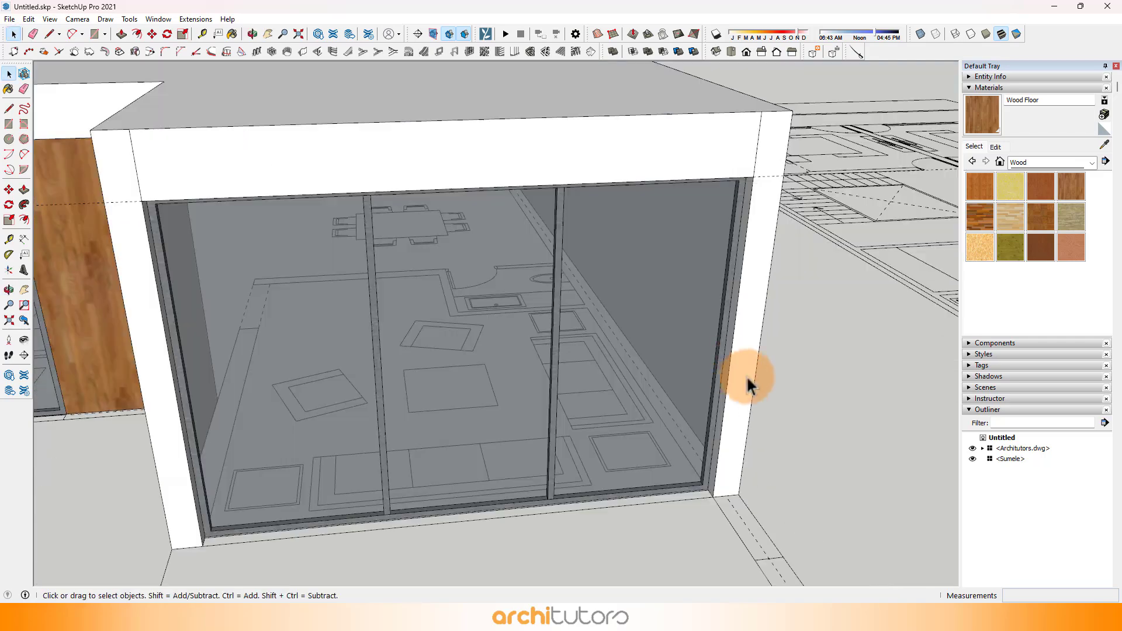
{"action": "key", "text": "p"}
{"action": "scroll", "coordinate": [726, 374], "scroll_direction": "up", "scroll_amount": 4}
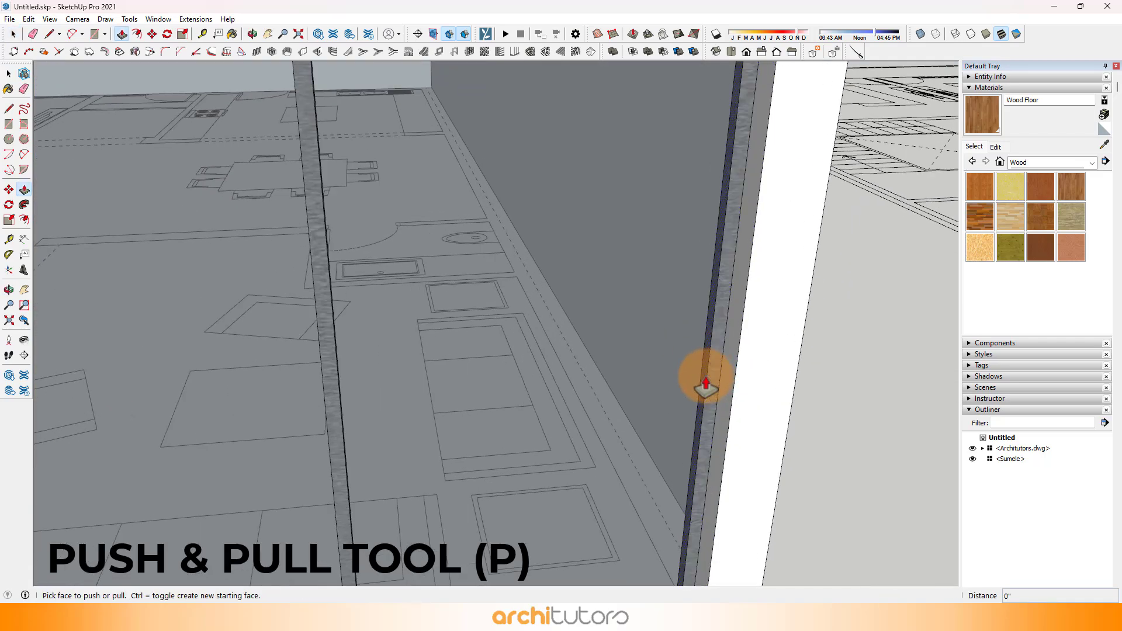
{"action": "left_click", "coordinate": [699, 391]}
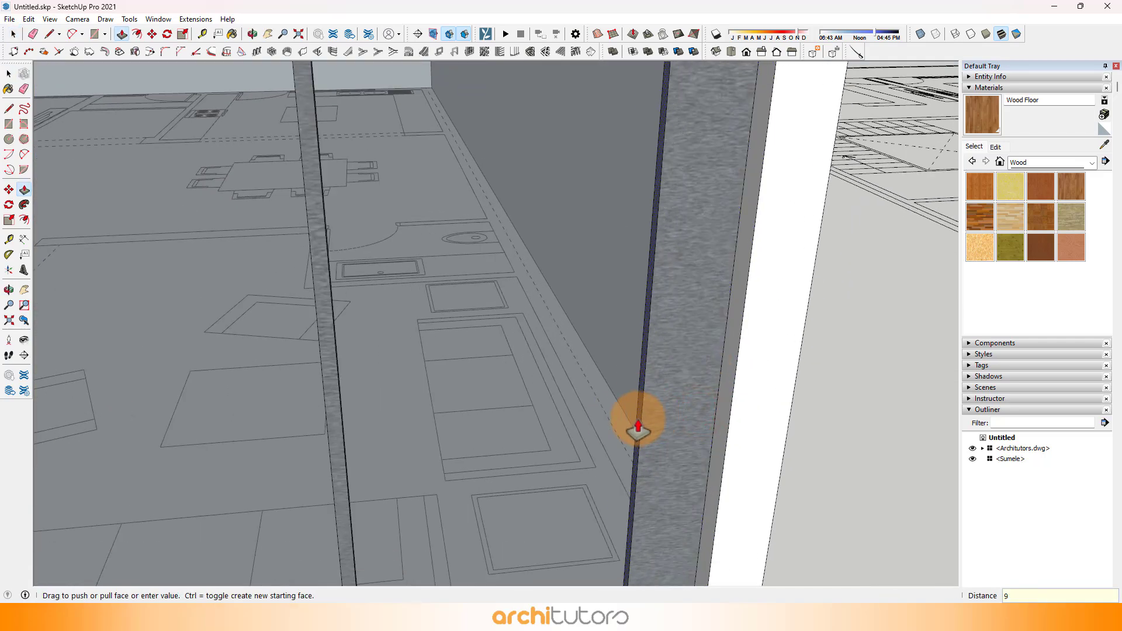
{"action": "left_click", "coordinate": [723, 401]}
Step: Pull the window frame's inner side at the column nearest the carport into the opening and bring its wall reveal in to match
{"action": "scroll", "coordinate": [709, 363], "scroll_direction": "down", "scroll_amount": 5}
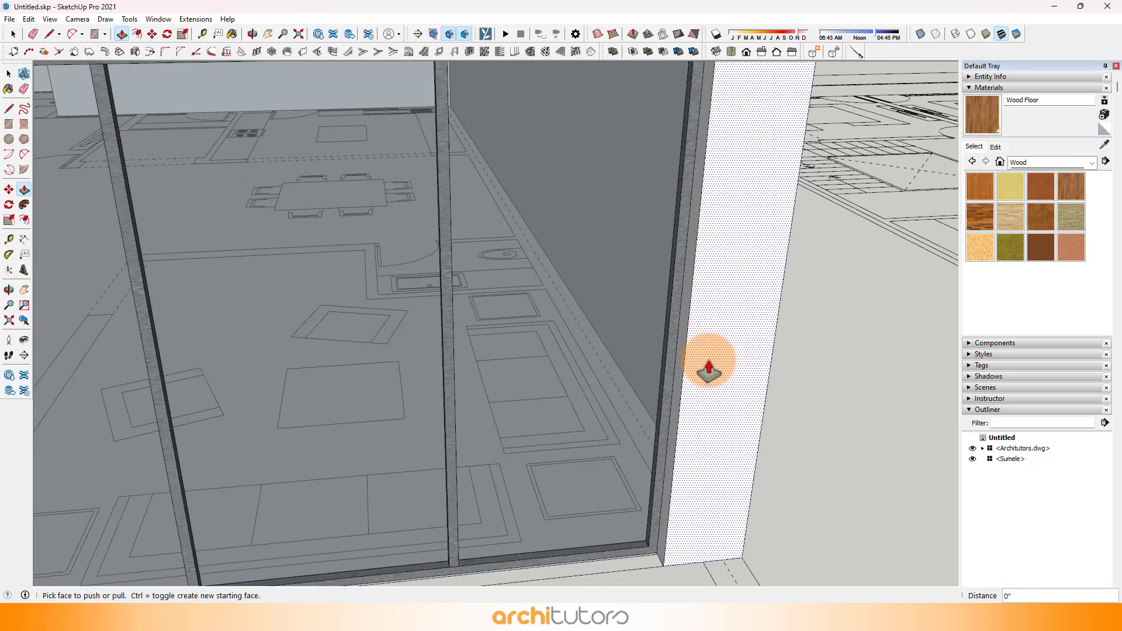
{"action": "scroll", "coordinate": [371, 313], "scroll_direction": "down", "scroll_amount": 3}
{"action": "scroll", "coordinate": [318, 263], "scroll_direction": "up", "scroll_amount": 8}
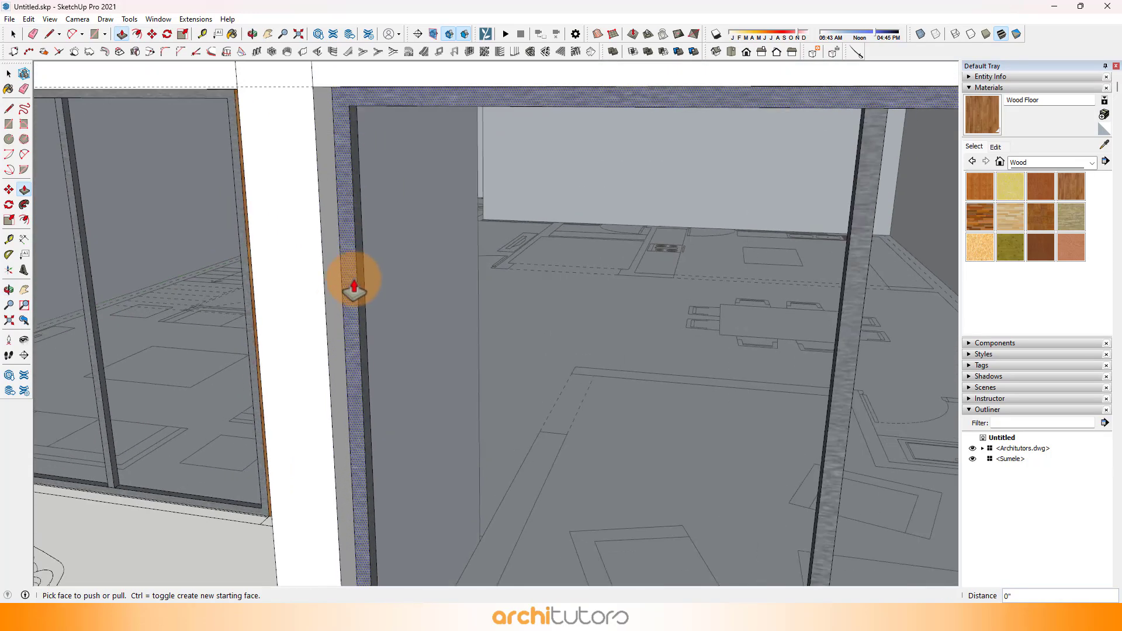
{"action": "left_click", "coordinate": [361, 292]}
{"action": "left_click", "coordinate": [325, 308]}
{"action": "scroll", "coordinate": [363, 366], "scroll_direction": "down", "scroll_amount": 4}
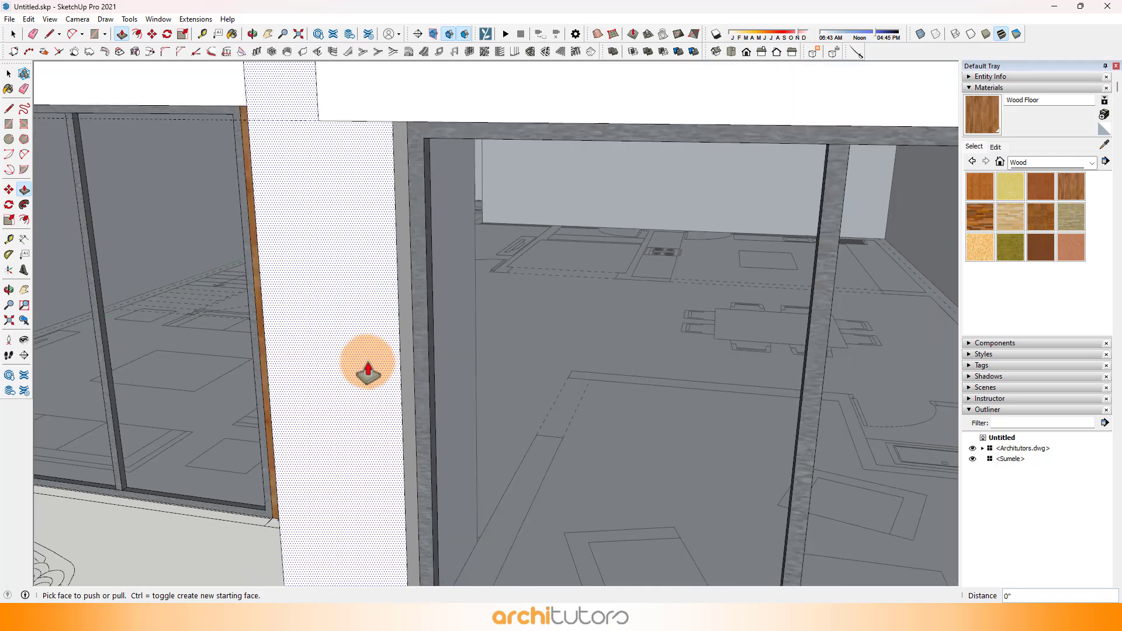
Step: Erase the leftover seam edges on the sitting room's front wall beside the window's upper corners
{"action": "scroll", "coordinate": [375, 336], "scroll_direction": "down", "scroll_amount": 3}
{"action": "middle_click_drag", "start_coordinate": [353, 268], "coordinate": [350, 222]}
{"action": "left_click", "coordinate": [33, 33]}
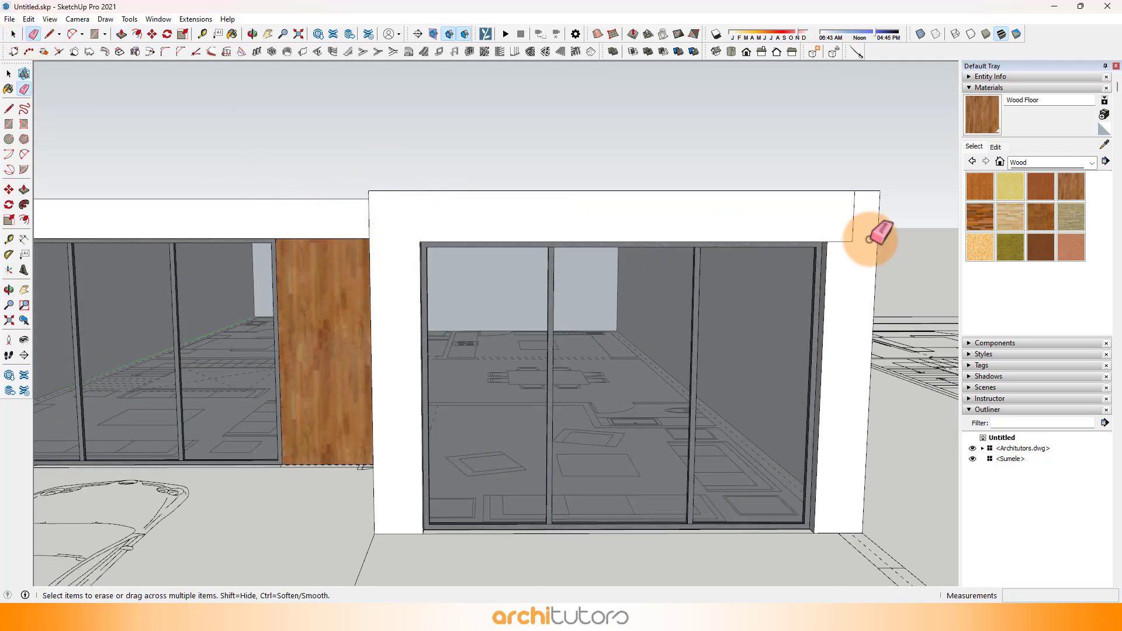
{"action": "scroll", "coordinate": [871, 257], "scroll_direction": "down", "scroll_amount": 5}
{"action": "middle_click_drag", "start_coordinate": [877, 263], "coordinate": [644, 340]}
{"action": "scroll", "coordinate": [649, 368], "scroll_direction": "down", "scroll_amount": 1}
{"action": "scroll", "coordinate": [672, 328], "scroll_direction": "down", "scroll_amount": 2}
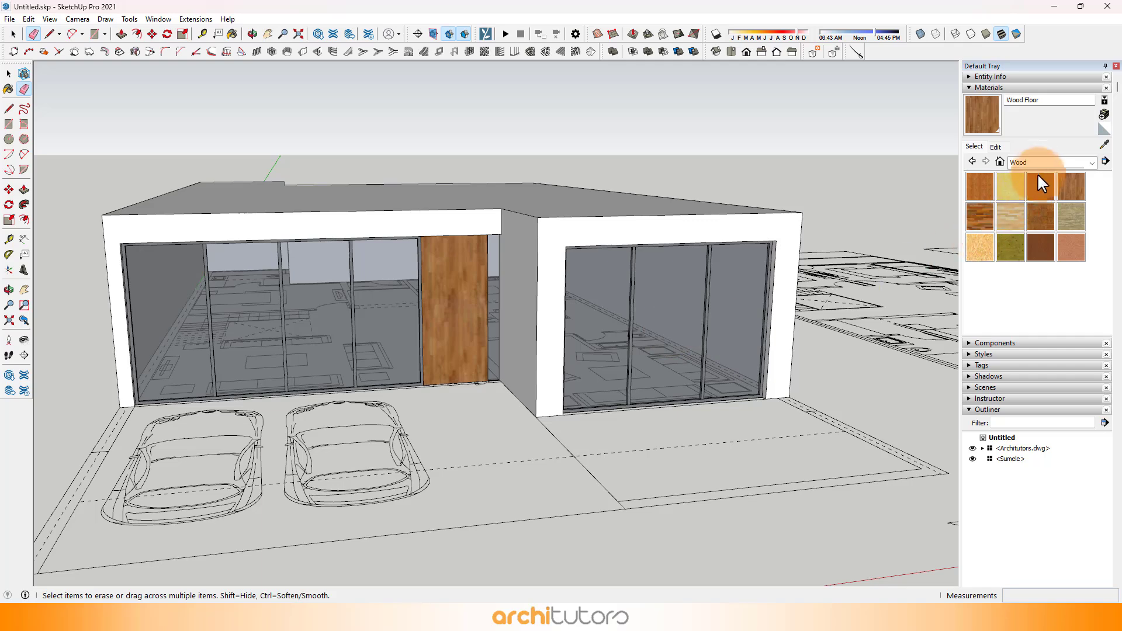
Step: Paint the sitting room's front wall with Brick Antique 01 from the Brick, Cladding and Siding materials
{"action": "left_click", "coordinate": [1043, 163]}
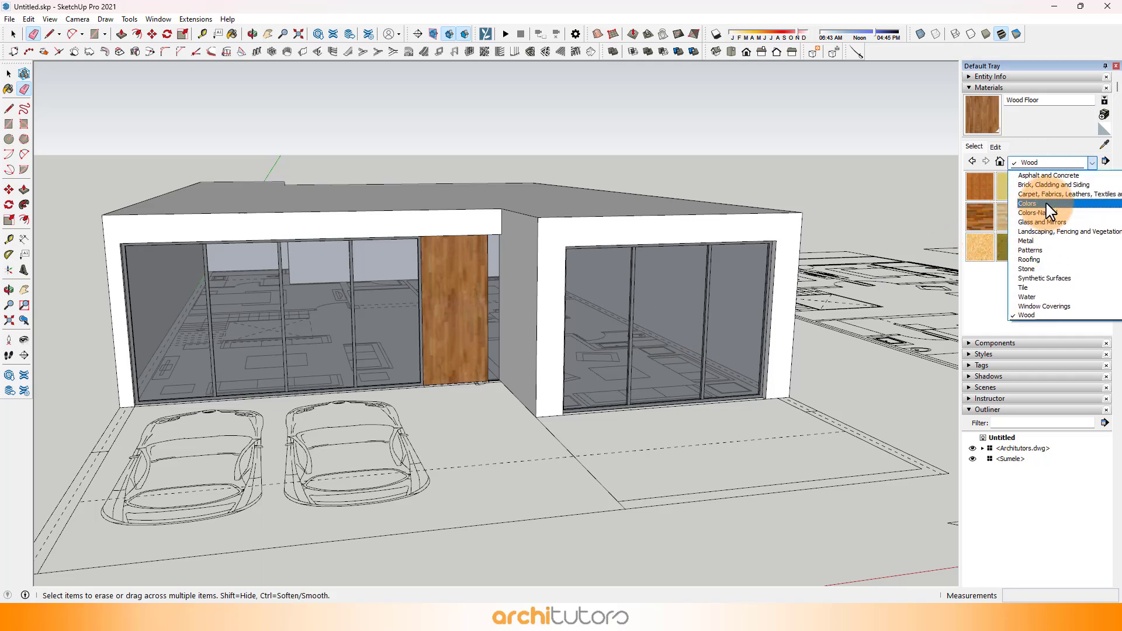
{"action": "left_click", "coordinate": [1047, 185]}
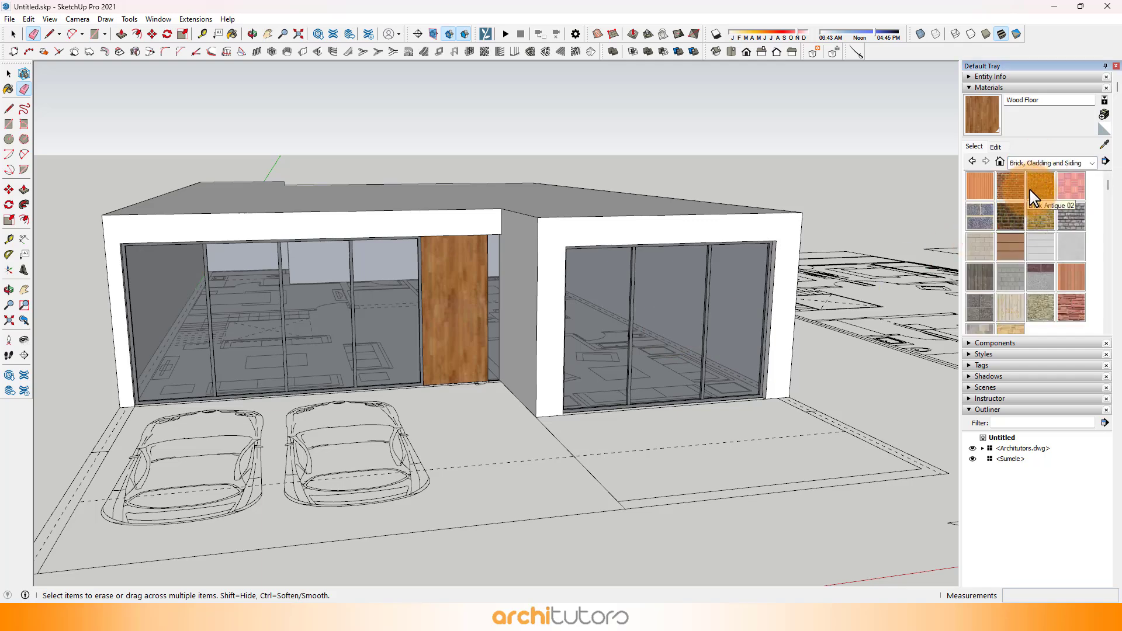
{"action": "left_click", "coordinate": [1035, 181]}
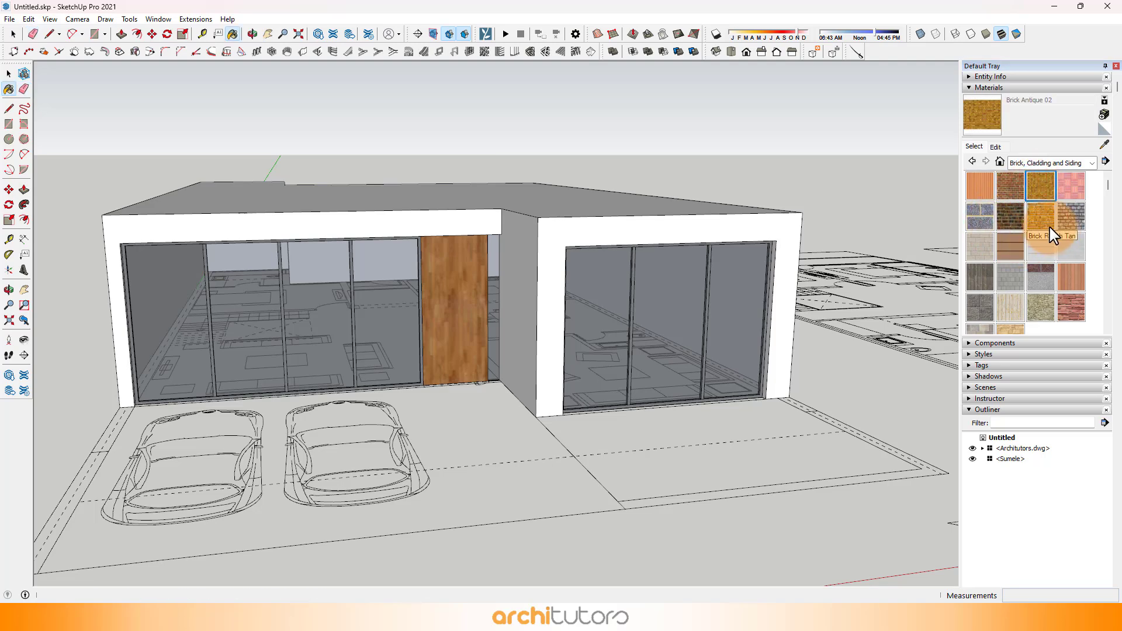
{"action": "left_click", "coordinate": [1017, 196]}
{"action": "left_click", "coordinate": [675, 233]}
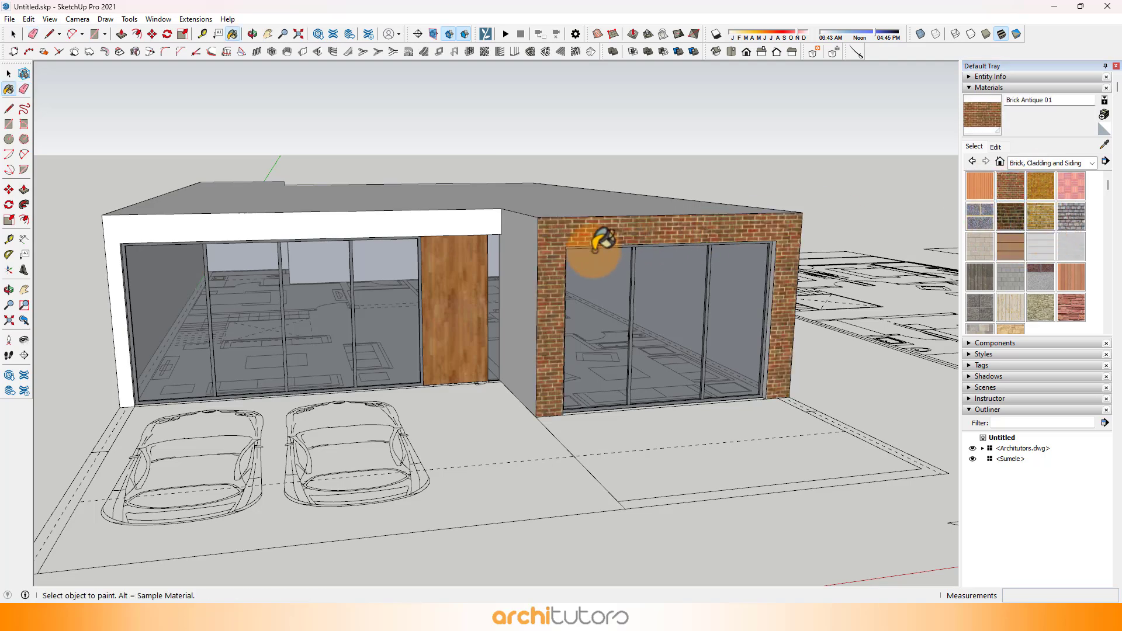
Step: Paint the wall reveals around the sitting room window, along its head and both columns, with Brick Antique 01
{"action": "middle_click_drag", "start_coordinate": [531, 266], "coordinate": [632, 275]}
{"action": "middle_click_drag", "start_coordinate": [507, 261], "coordinate": [778, 141]}
{"action": "scroll", "coordinate": [739, 248], "scroll_direction": "up", "scroll_amount": 5}
{"action": "scroll", "coordinate": [692, 190], "scroll_direction": "up", "scroll_amount": 1}
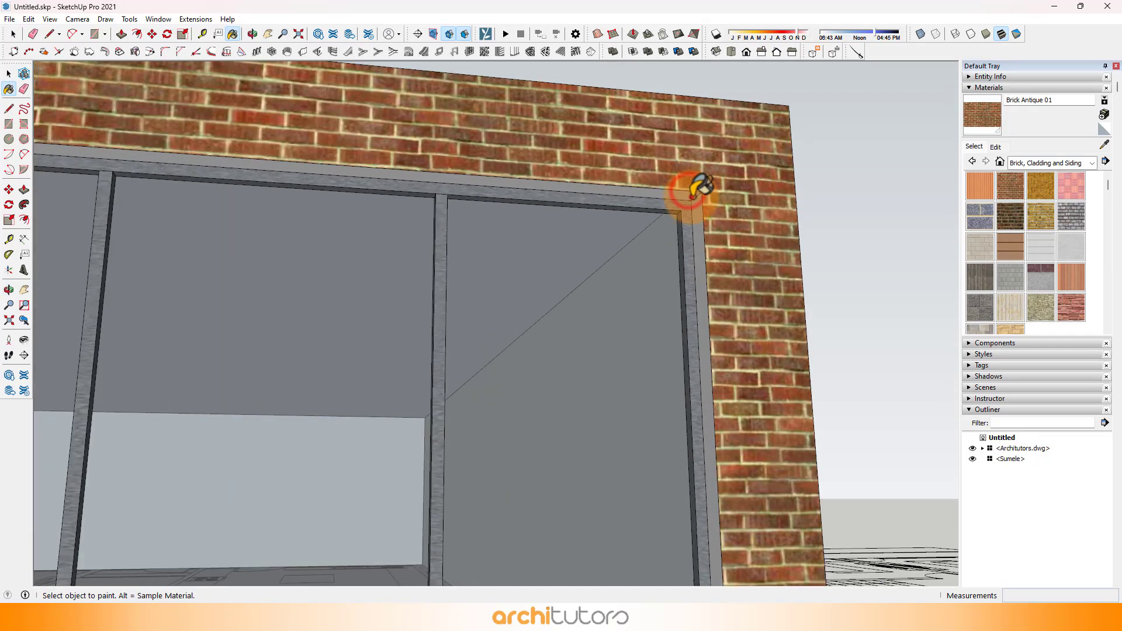
{"action": "left_click", "coordinate": [692, 197]}
{"action": "left_click", "coordinate": [698, 206]}
{"action": "scroll", "coordinate": [664, 227], "scroll_direction": "down", "scroll_amount": 4}
{"action": "middle_click_drag", "start_coordinate": [649, 227], "coordinate": [169, 201]}
{"action": "scroll", "coordinate": [228, 228], "scroll_direction": "up", "scroll_amount": 3}
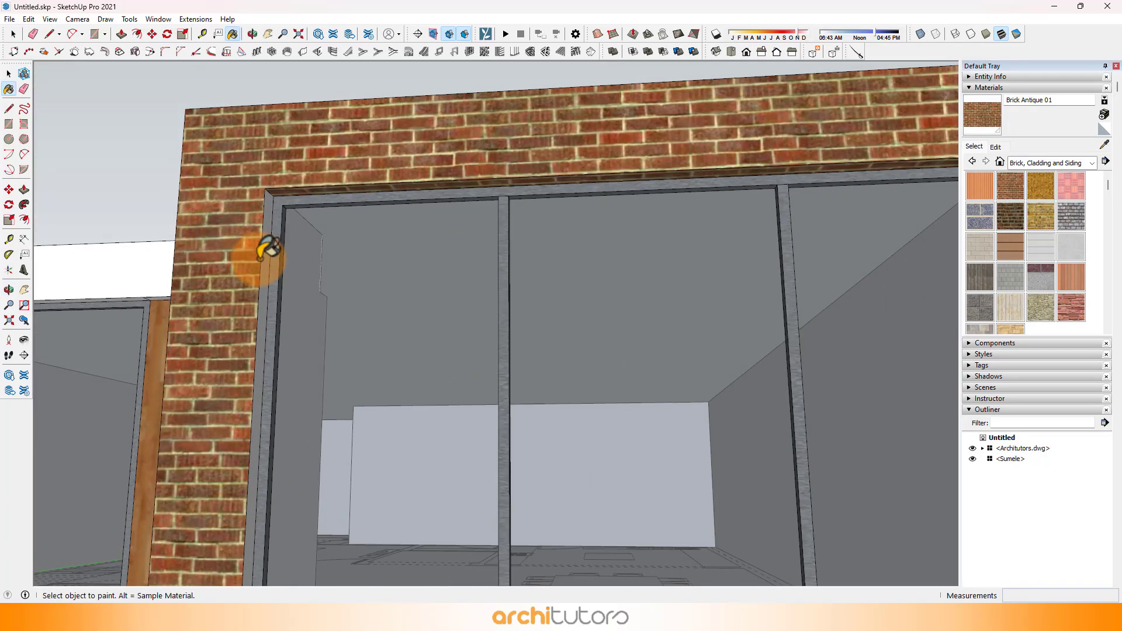
{"action": "left_click", "coordinate": [263, 260]}
Step: Examine the brick-clad house from the front and above, along with the first floor plan beside it
{"action": "mouse_move", "coordinate": [315, 221]}
{"action": "middle_mouse_down"}
{"action": "mouse_move", "coordinate": [353, 263]}
{"action": "mouse_move", "coordinate": [695, 298]}
{"action": "middle_mouse_up"}
{"action": "scroll", "coordinate": [467, 266], "scroll_direction": "down", "scroll_amount": 3}
{"action": "scroll", "coordinate": [705, 286], "scroll_direction": "down", "scroll_amount": 5}
{"action": "middle_click_drag", "start_coordinate": [784, 306], "coordinate": [541, 350]}
{"action": "middle_click_drag", "start_coordinate": [672, 334], "coordinate": [414, 339], "text": "shift"}
{"action": "middle_click_drag", "start_coordinate": [648, 312], "coordinate": [613, 376]}
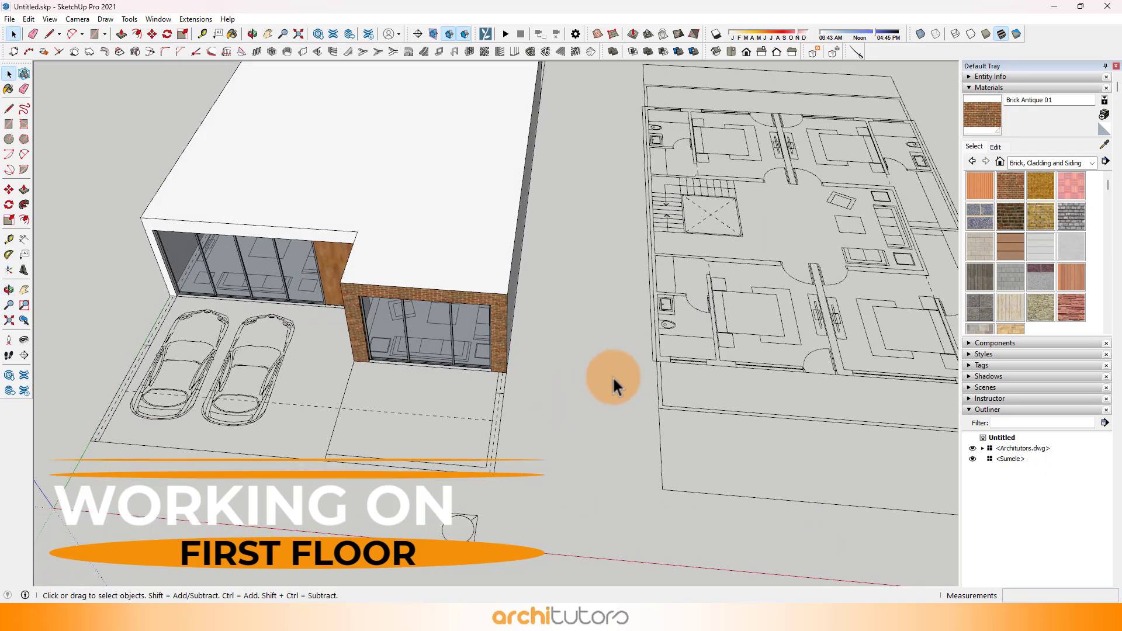
{"action": "scroll", "coordinate": [619, 374], "scroll_direction": "up", "scroll_amount": 1}
{"action": "middle_click_drag", "start_coordinate": [690, 357], "coordinate": [462, 425], "text": "shift"}
{"action": "scroll", "coordinate": [606, 349], "scroll_direction": "down", "scroll_amount": 1}
{"action": "middle_click_drag", "start_coordinate": [605, 348], "coordinate": [500, 333], "text": "shift"}
{"action": "scroll", "coordinate": [423, 349], "scroll_direction": "up", "scroll_amount": 1}
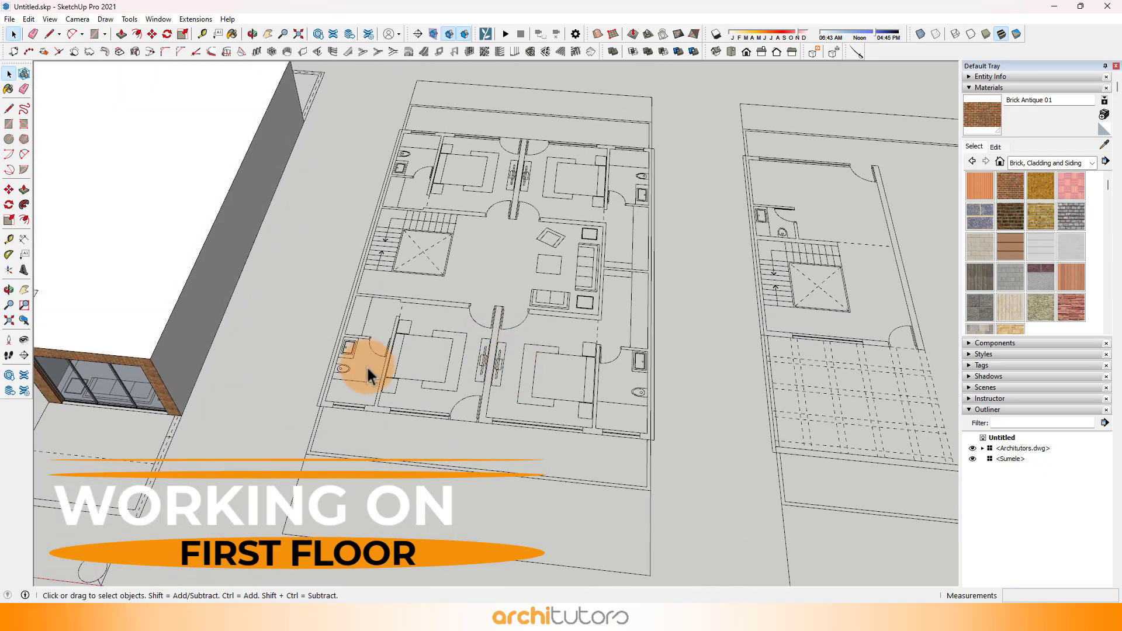
{"action": "scroll", "coordinate": [321, 390], "scroll_direction": "up", "scroll_amount": 1}
{"action": "scroll", "coordinate": [321, 390], "scroll_direction": "up", "scroll_amount": 1}
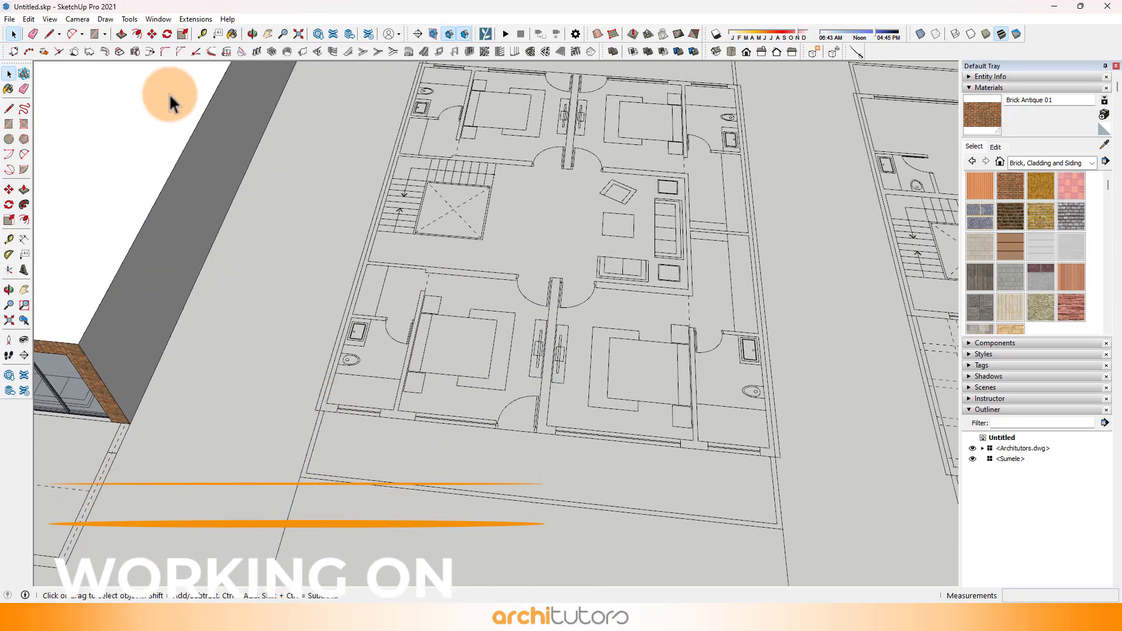
Step: Draw a rectangle over the first floor plan from the outer front wall corner to the opposite rear corner
{"action": "left_click", "coordinate": [94, 35]}
{"action": "scroll", "coordinate": [311, 401], "scroll_direction": "up", "scroll_amount": 1}
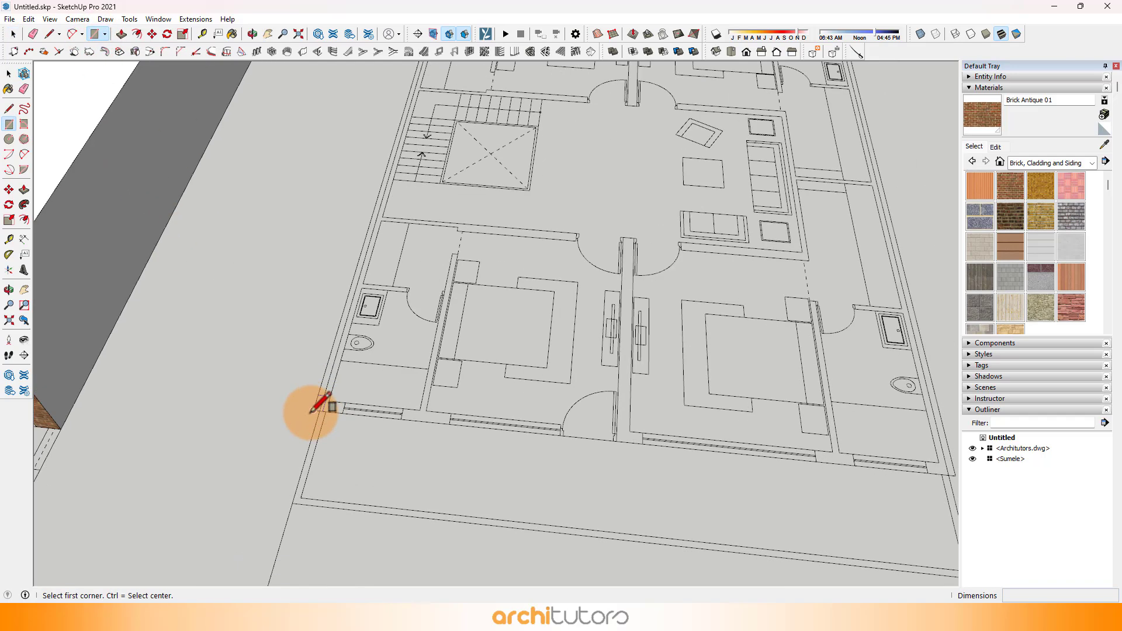
{"action": "left_click", "coordinate": [311, 409]}
{"action": "scroll", "coordinate": [439, 301], "scroll_direction": "down", "scroll_amount": 1}
{"action": "scroll", "coordinate": [409, 315], "scroll_direction": "down", "scroll_amount": 3}
{"action": "scroll", "coordinate": [403, 322], "scroll_direction": "up", "scroll_amount": 2}
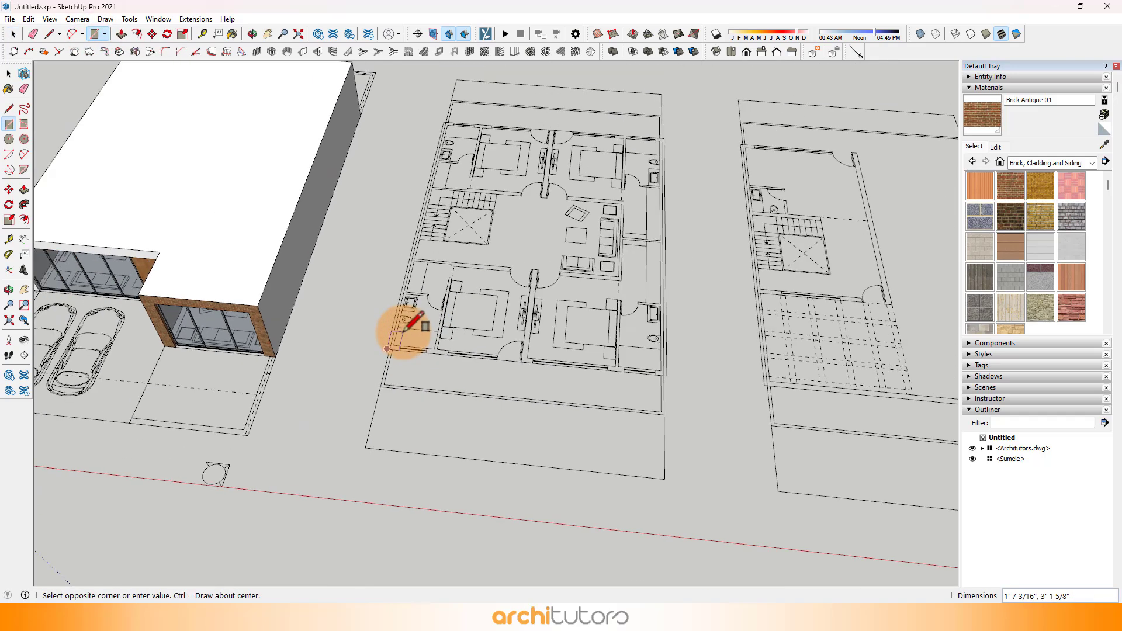
{"action": "scroll", "coordinate": [672, 126], "scroll_direction": "up", "scroll_amount": 5}
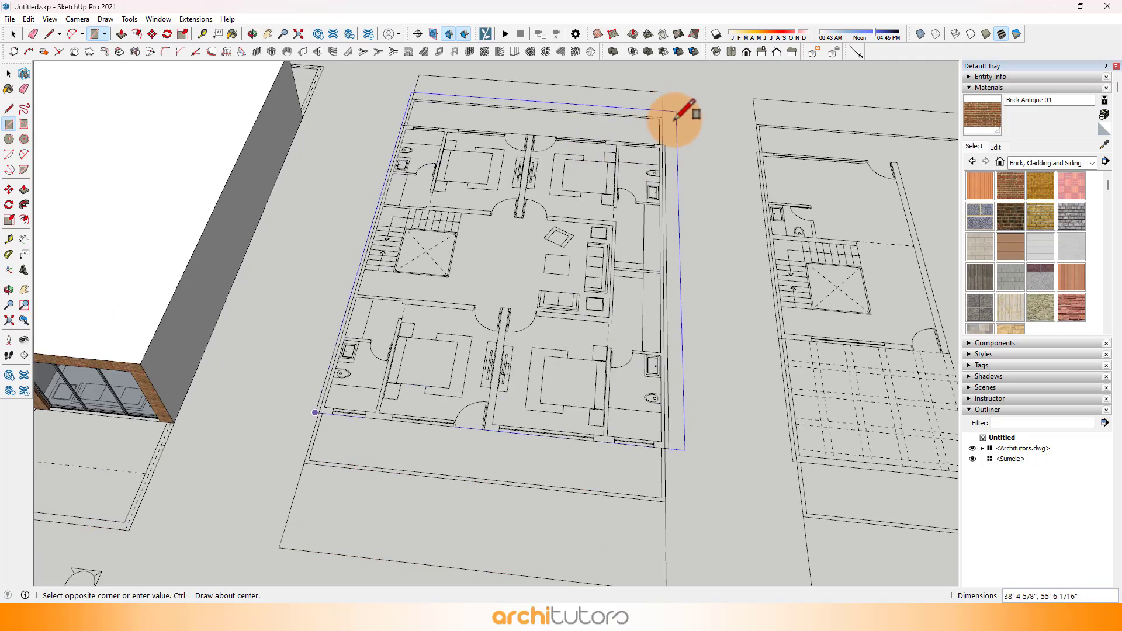
{"action": "left_click", "coordinate": [662, 155]}
{"action": "scroll", "coordinate": [663, 152], "scroll_direction": "down", "scroll_amount": 3}
{"action": "scroll", "coordinate": [489, 221], "scroll_direction": "down", "scroll_amount": 3}
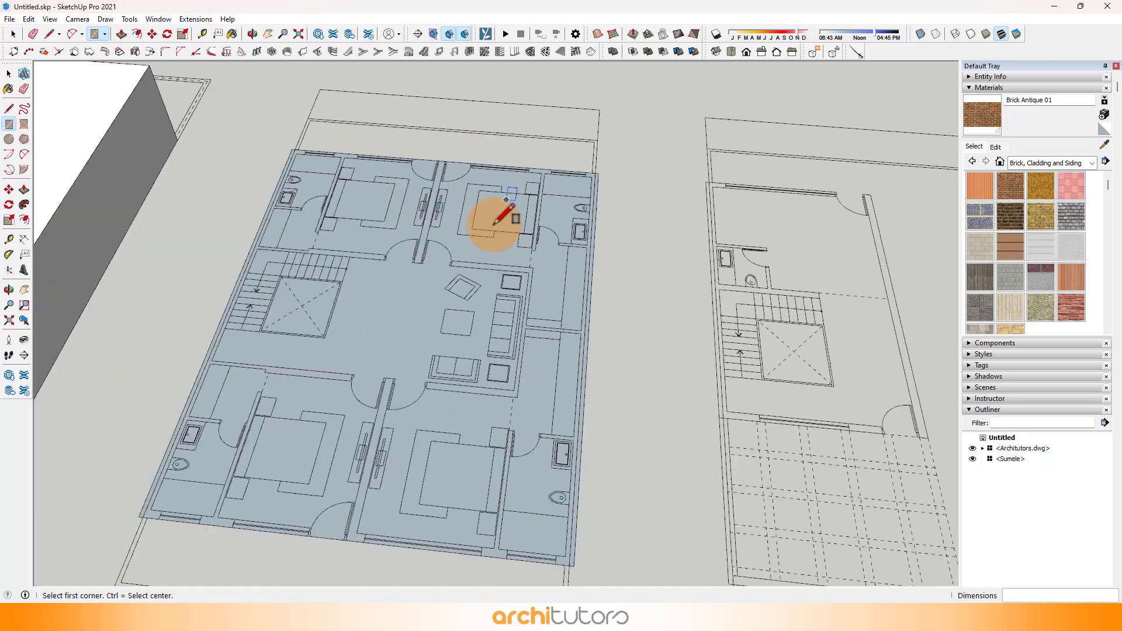
Step: Pull the first floor rectangle up 10' 6", level with the ground floor's roof
{"action": "middle_click_drag", "start_coordinate": [489, 220], "coordinate": [349, 347]}
{"action": "scroll", "coordinate": [347, 347], "scroll_direction": "up", "scroll_amount": 2}
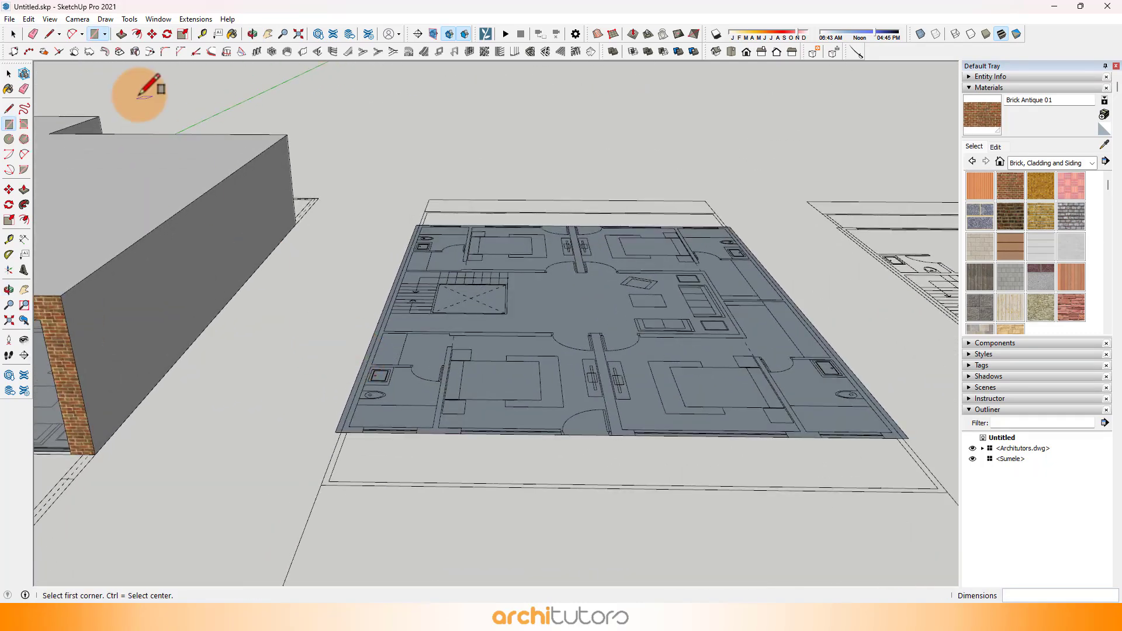
{"action": "left_click", "coordinate": [121, 34]}
{"action": "left_click", "coordinate": [383, 314]}
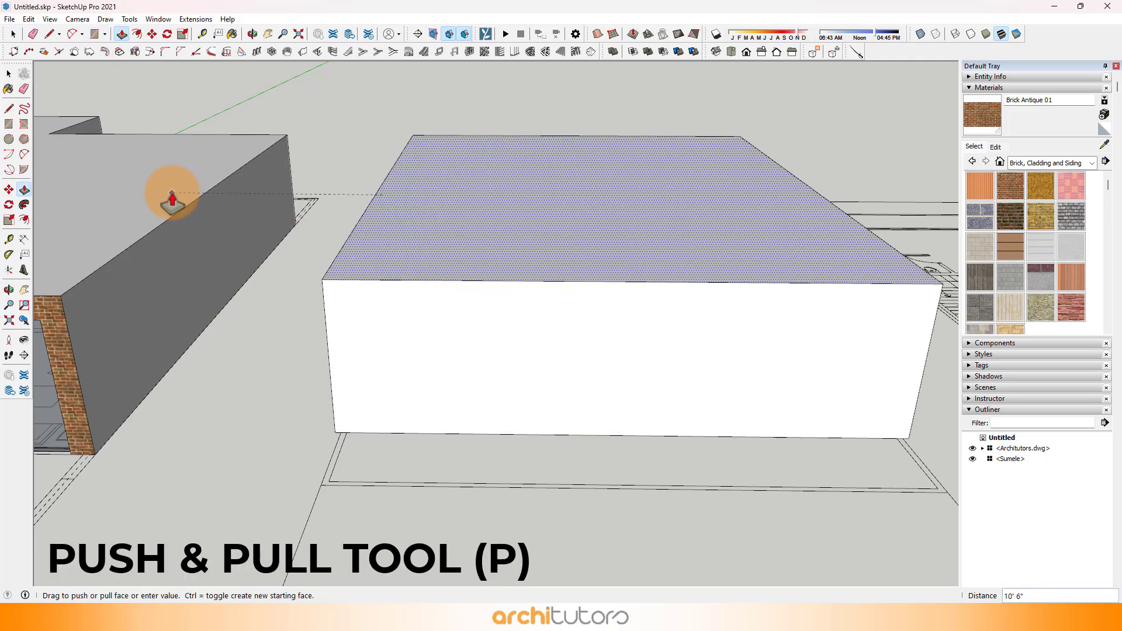
{"action": "left_click", "coordinate": [167, 193]}
Step: Push the first floor block's top face down 6"
{"action": "scroll", "coordinate": [173, 196], "scroll_direction": "down", "scroll_amount": 3}
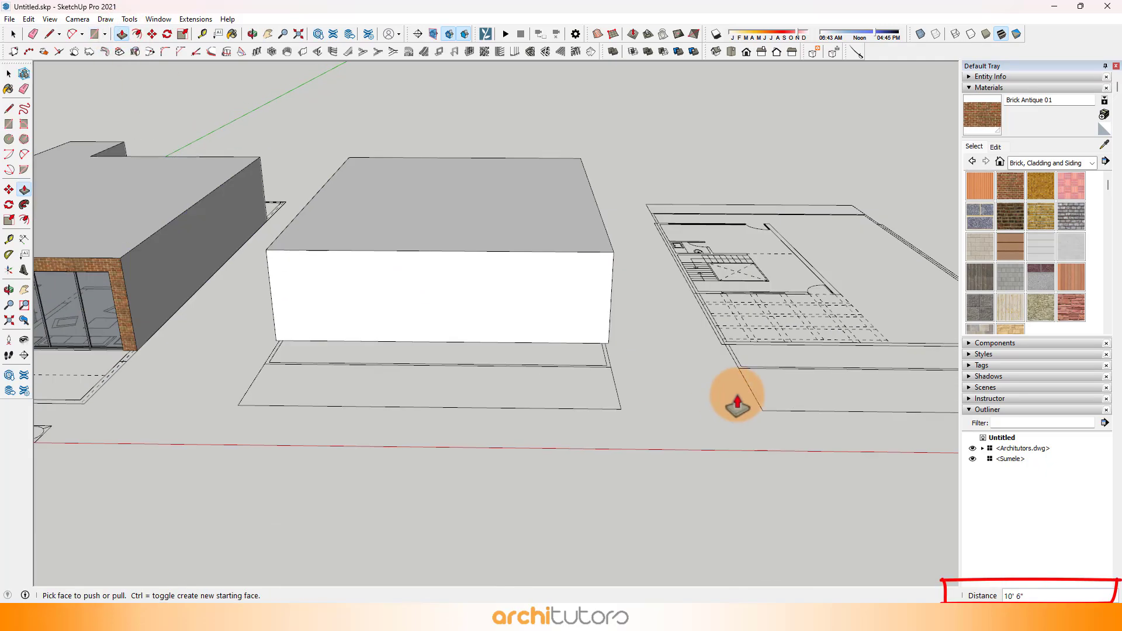
{"action": "scroll", "coordinate": [363, 328], "scroll_direction": "up", "scroll_amount": 4}
{"action": "middle_click_drag", "start_coordinate": [362, 333], "coordinate": [463, 373]}
{"action": "left_click", "coordinate": [463, 383]}
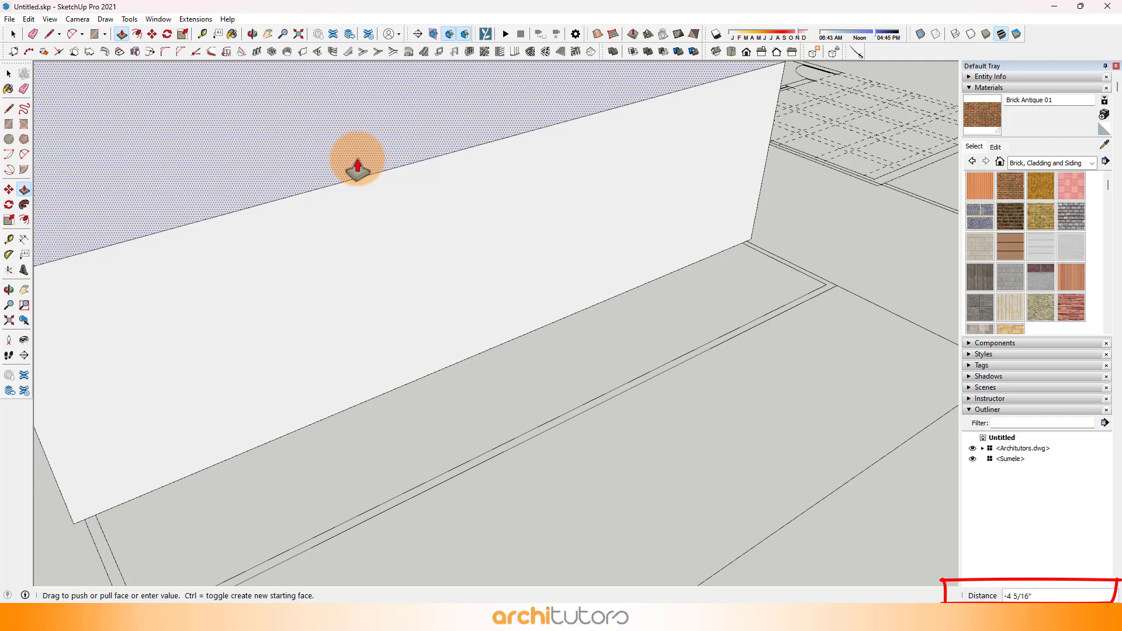
{"action": "key", "text": "Return"}
{"action": "middle_click_drag", "start_coordinate": [357, 160], "coordinate": [292, 106]}
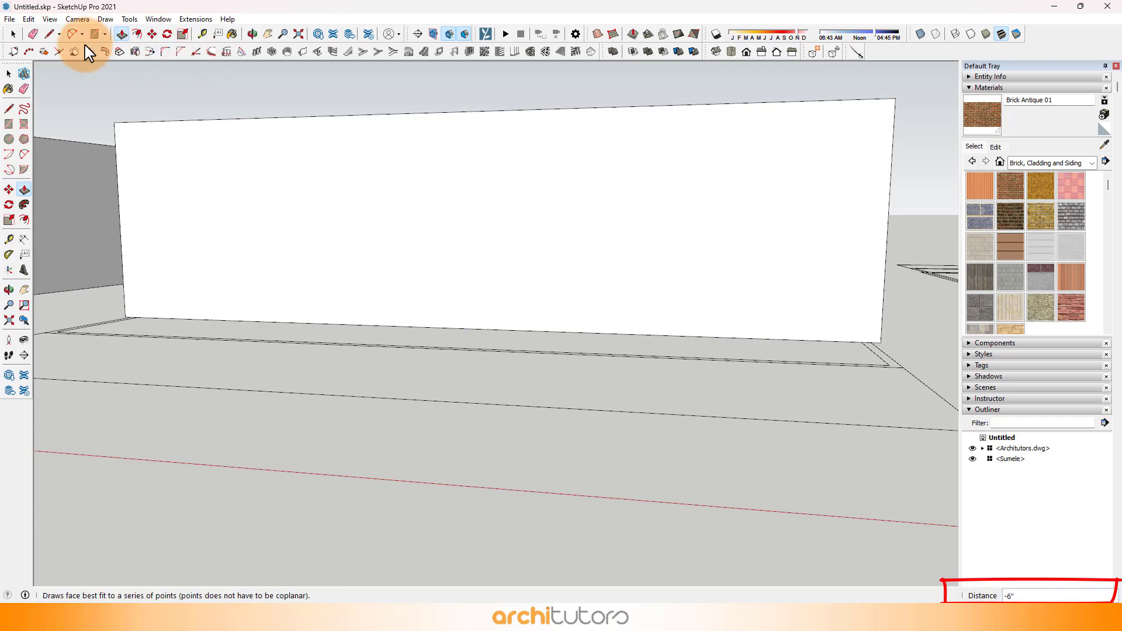
{"action": "left_click", "coordinate": [202, 34]}
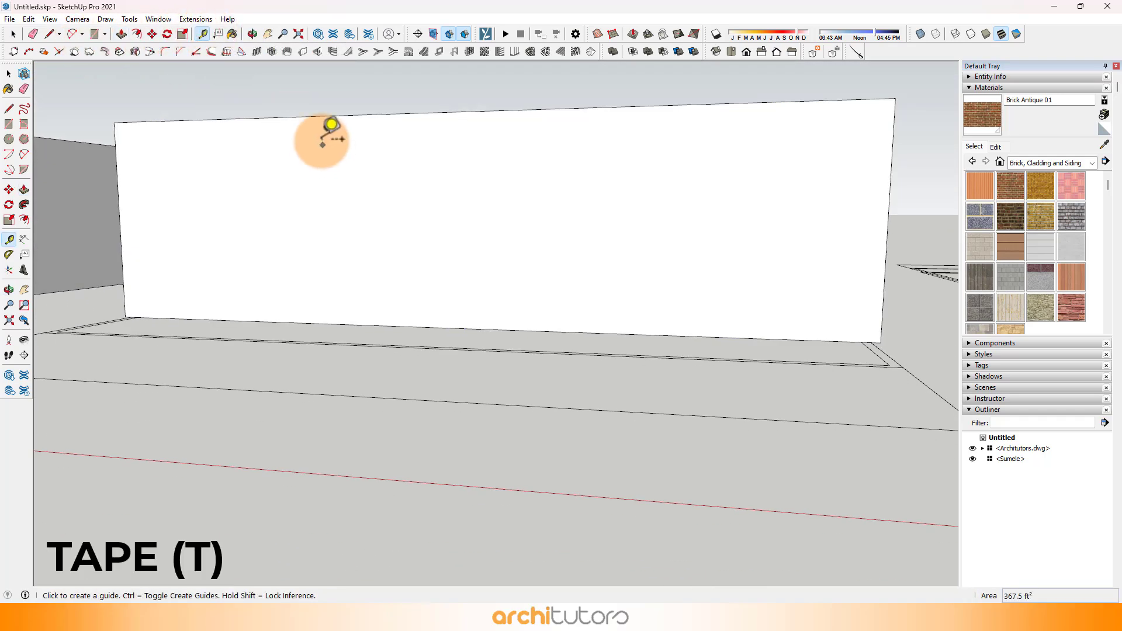
{"action": "left_click", "coordinate": [318, 116]}
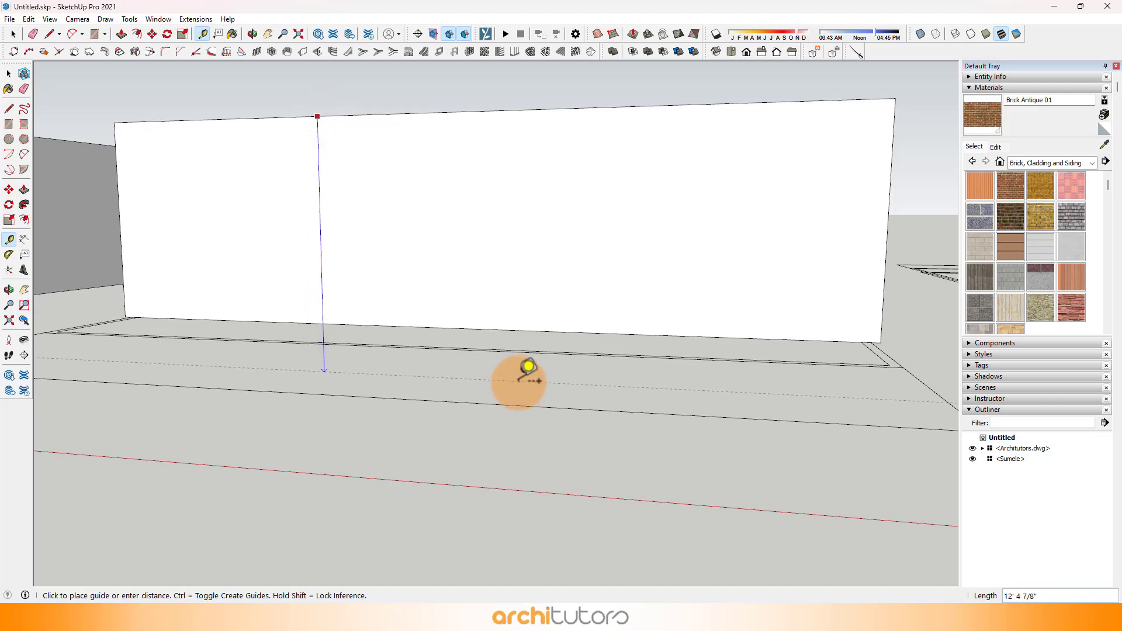
{"action": "middle_click_drag", "start_coordinate": [526, 376], "coordinate": [396, 105]}
{"action": "left_click", "coordinate": [13, 35]}
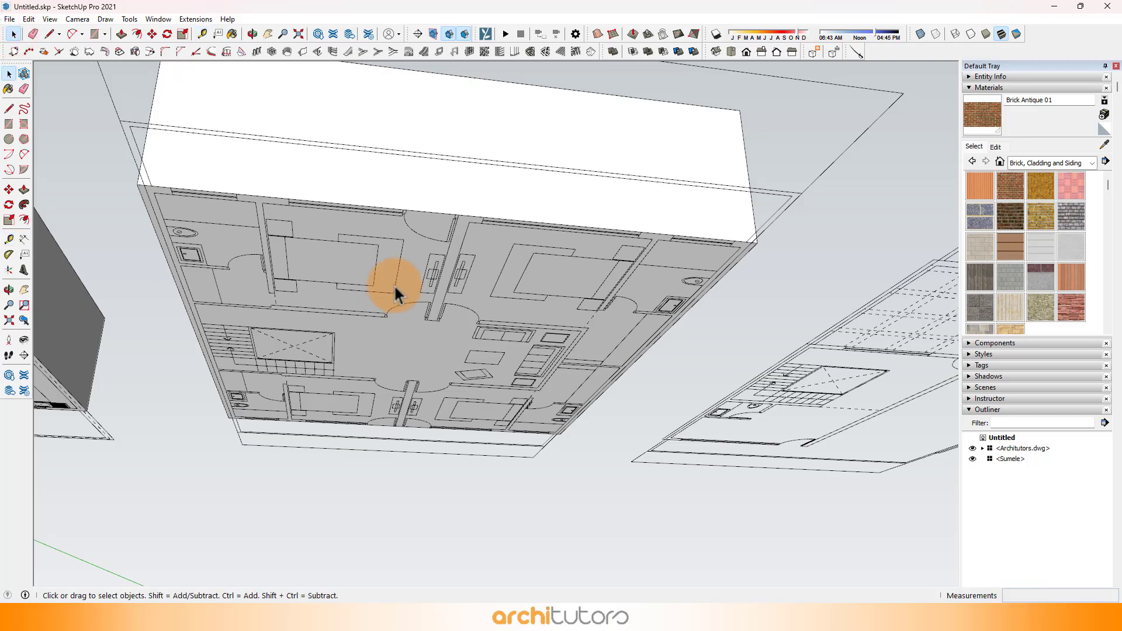
Step: Draw 10' vertical lines on the first floor front face at both bathroom window ends, the bedroom window's outer end and the balcony door's far jamb
{"action": "middle_click_drag", "start_coordinate": [394, 284], "coordinate": [143, 131]}
{"action": "left_click", "coordinate": [52, 33]}
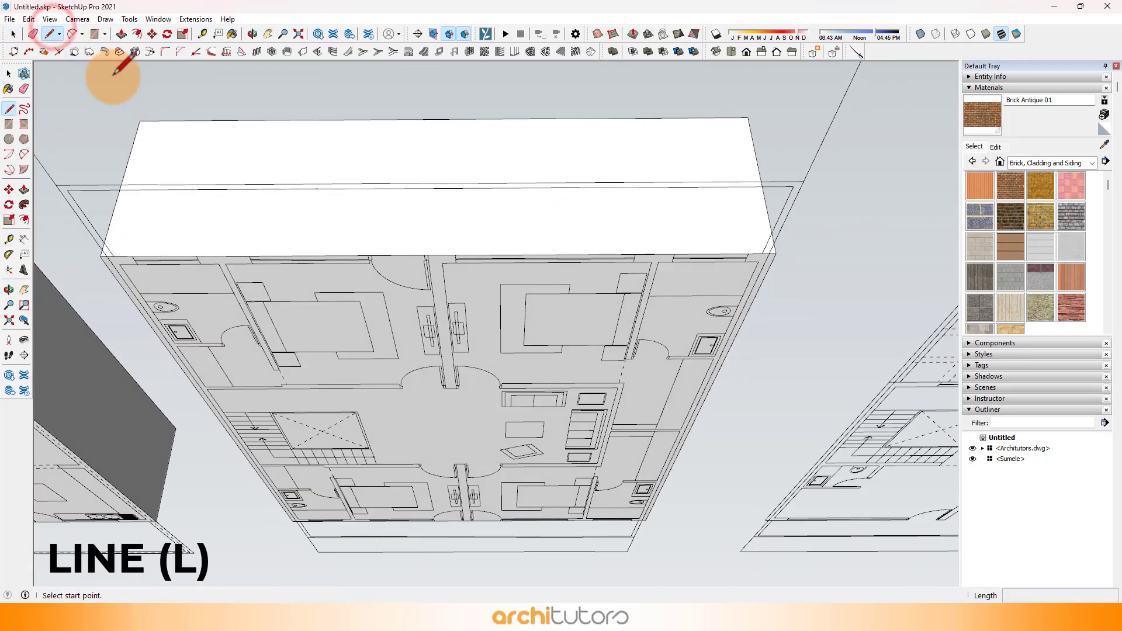
{"action": "scroll", "coordinate": [144, 155], "scroll_direction": "up", "scroll_amount": 5}
{"action": "scroll", "coordinate": [375, 403], "scroll_direction": "down", "scroll_amount": 1}
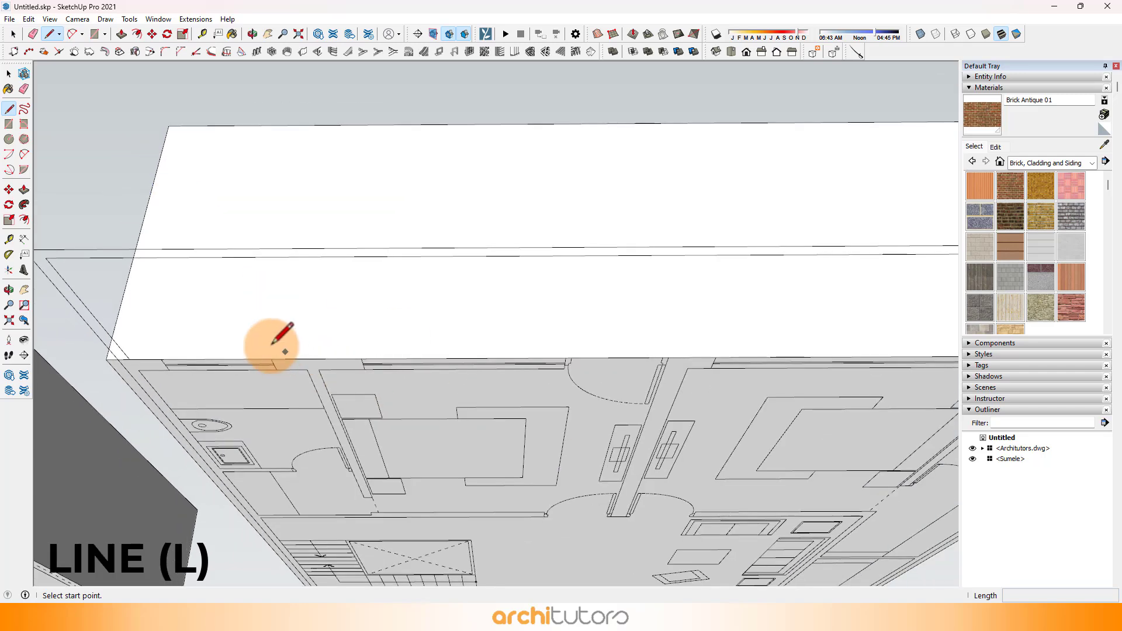
{"action": "left_click", "coordinate": [160, 360]}
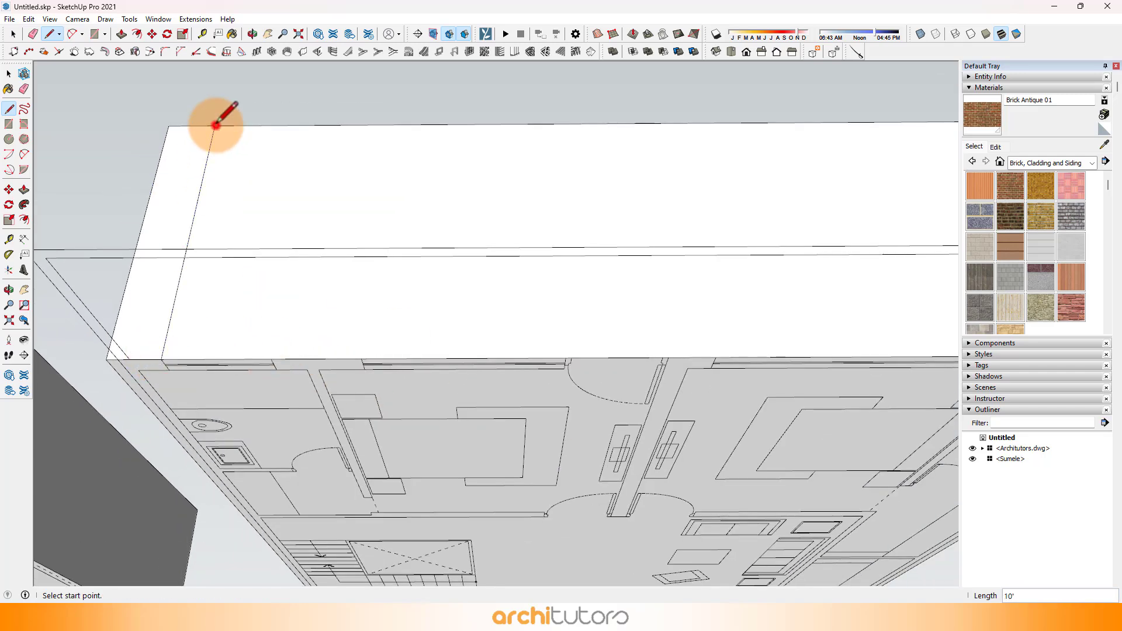
{"action": "left_click", "coordinate": [271, 359]}
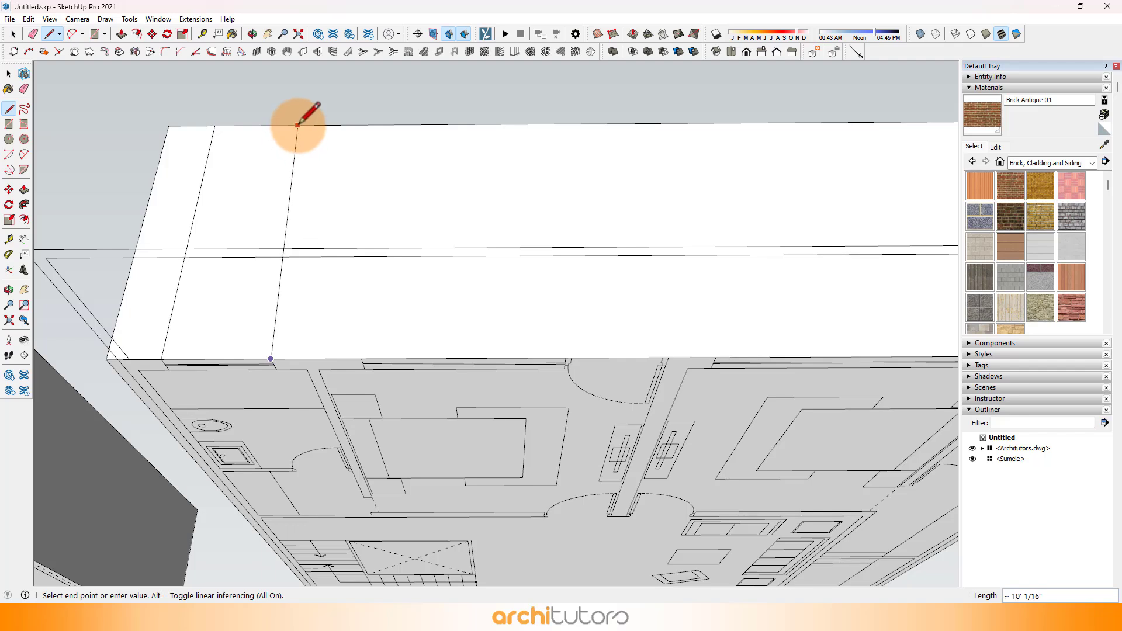
{"action": "left_click", "coordinate": [305, 125]}
{"action": "left_click", "coordinate": [361, 359]}
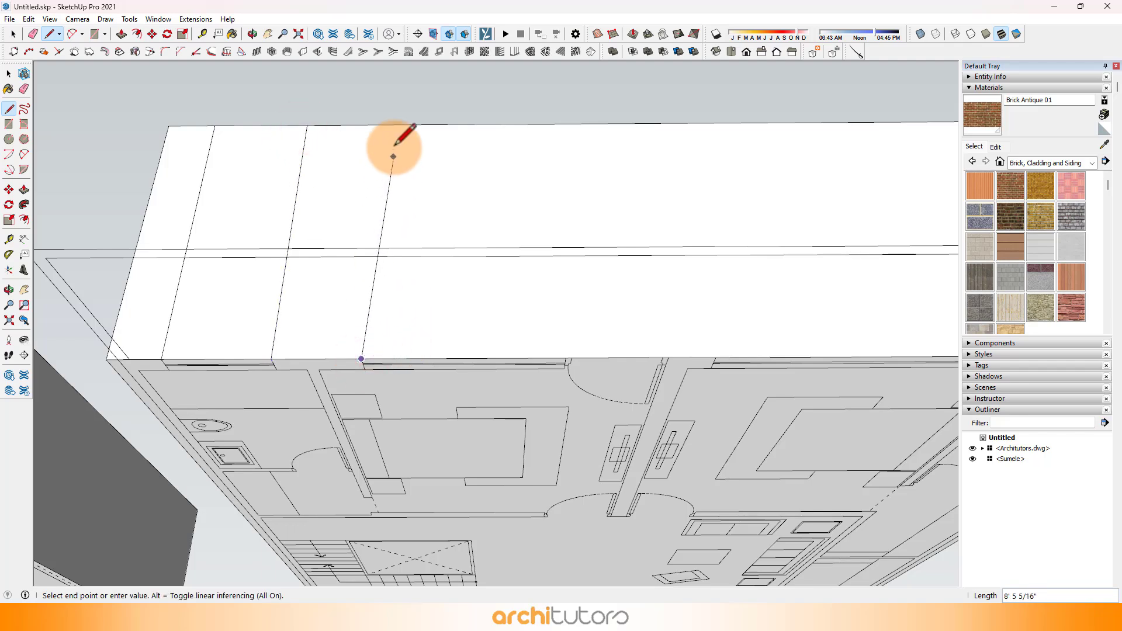
{"action": "left_click", "coordinate": [383, 124]}
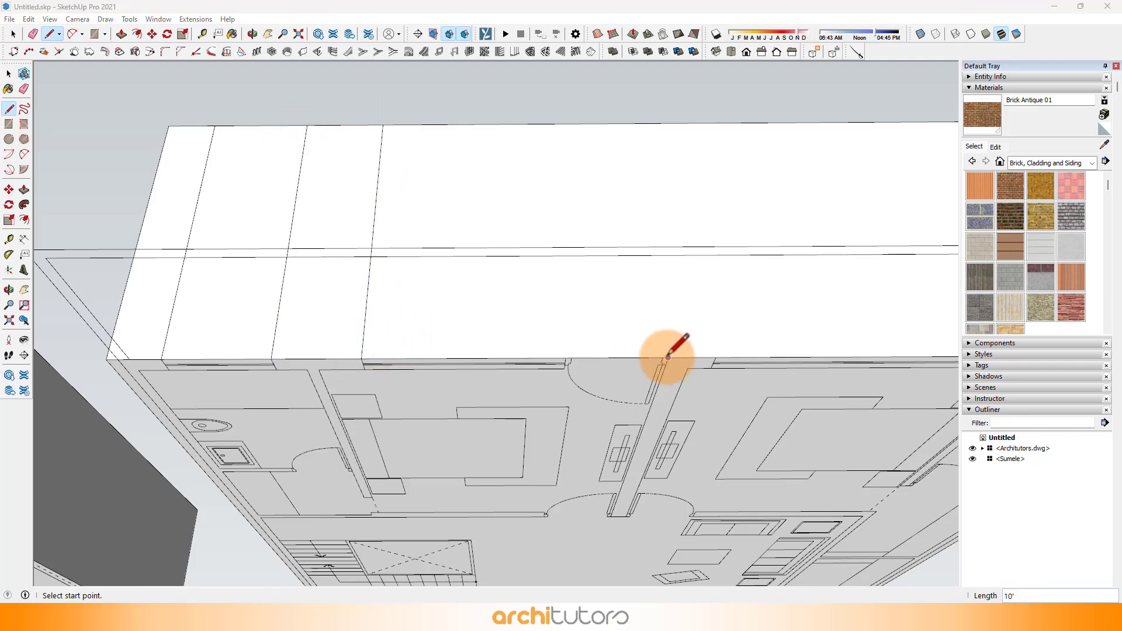
{"action": "left_click", "coordinate": [668, 358]}
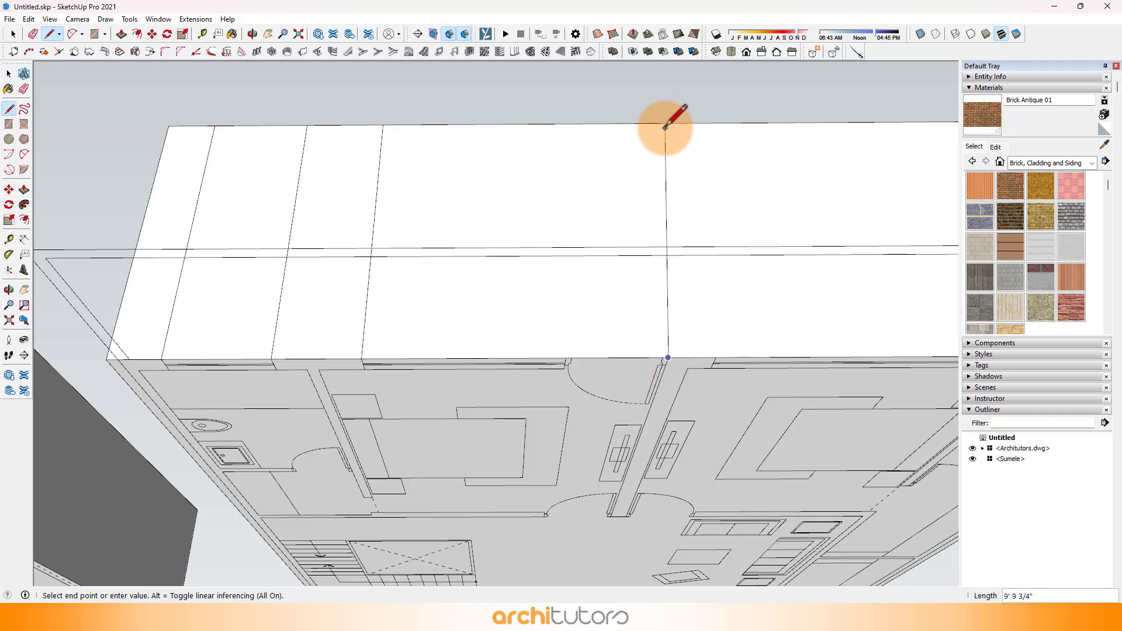
{"action": "scroll", "coordinate": [526, 177], "scroll_direction": "down", "scroll_amount": 5}
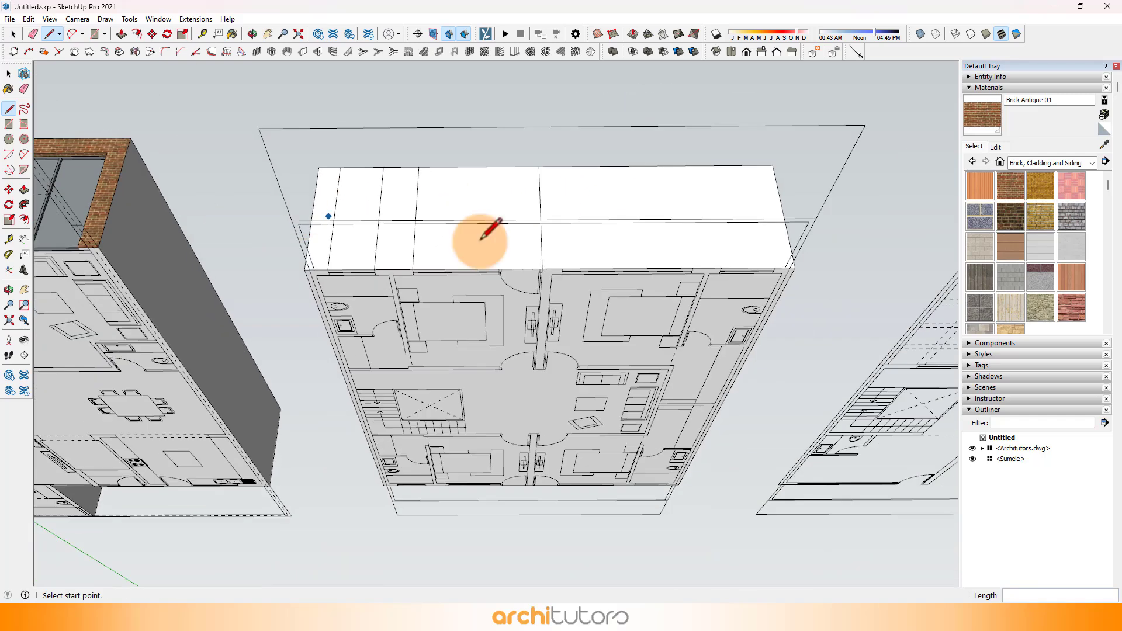
Step: Draw 10' vertical lines on the front face at both ends of the second bedroom's window and of the bathroom window beside it
{"action": "scroll", "coordinate": [804, 216], "scroll_direction": "up", "scroll_amount": 4}
{"action": "middle_click_drag", "start_coordinate": [804, 215], "coordinate": [388, 260]}
{"action": "scroll", "coordinate": [388, 260], "scroll_direction": "up", "scroll_amount": 2}
{"action": "left_click", "coordinate": [340, 340]}
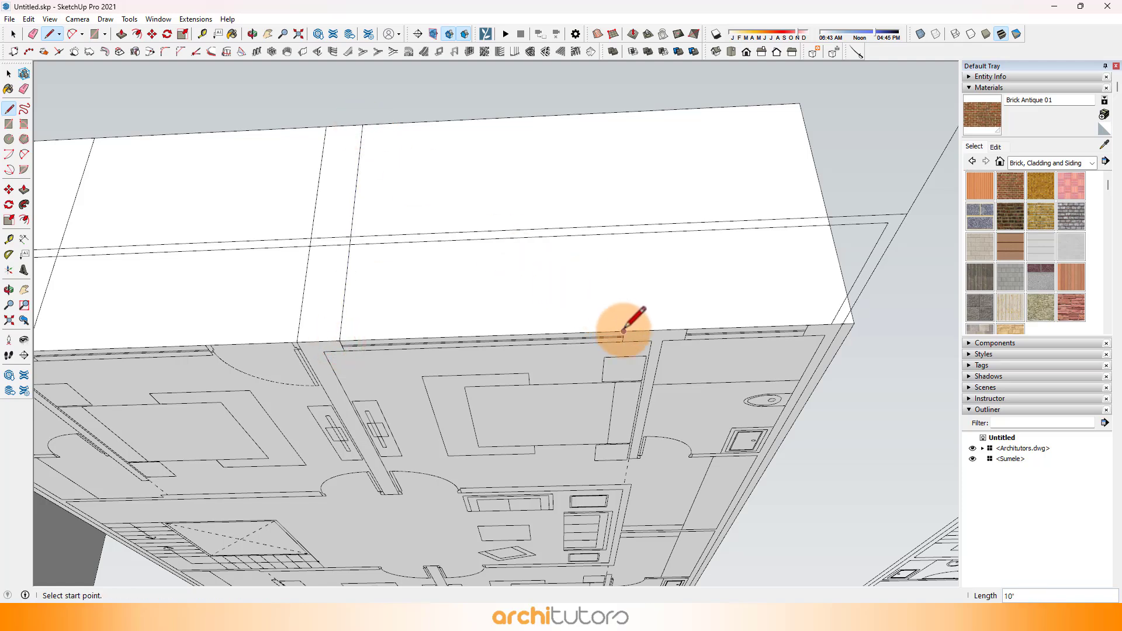
{"action": "left_click", "coordinate": [623, 330]}
{"action": "left_click", "coordinate": [604, 113]}
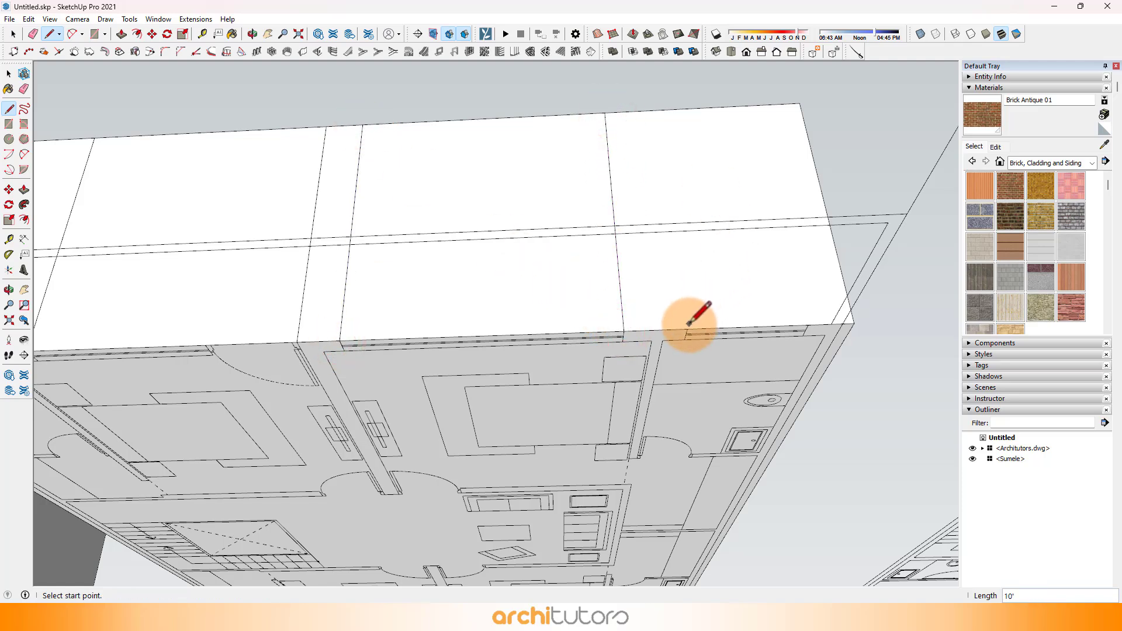
{"action": "left_click", "coordinate": [688, 329]}
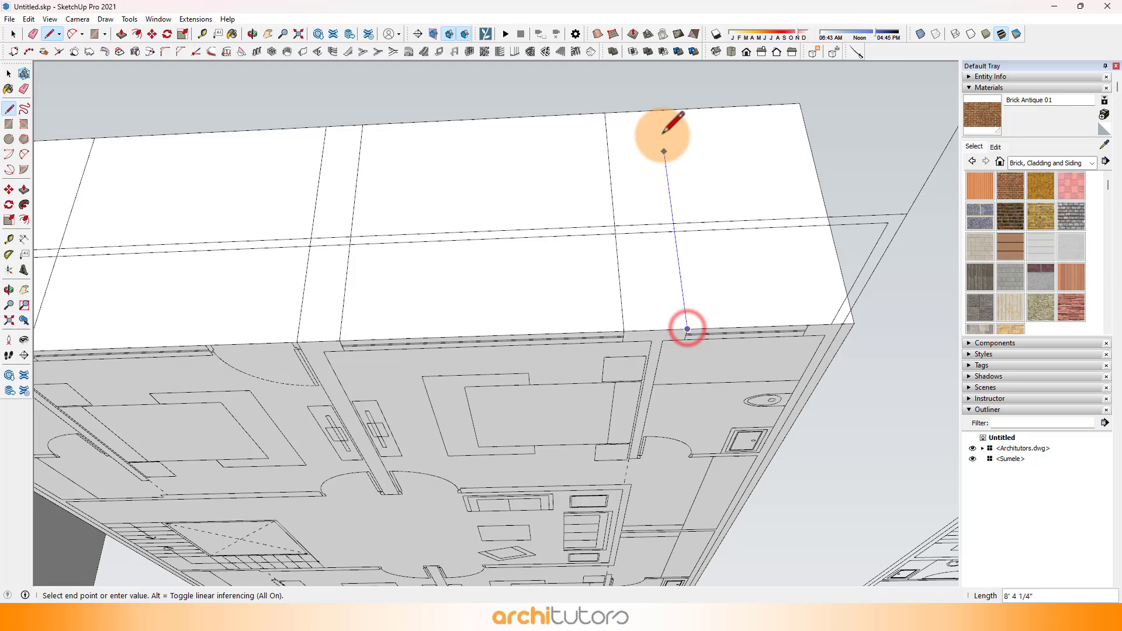
{"action": "left_click", "coordinate": [808, 324]}
{"action": "left_click", "coordinate": [762, 106]}
{"action": "scroll", "coordinate": [710, 217], "scroll_direction": "down", "scroll_amount": 2}
{"action": "middle_click_drag", "start_coordinate": [540, 208], "coordinate": [605, 211]}
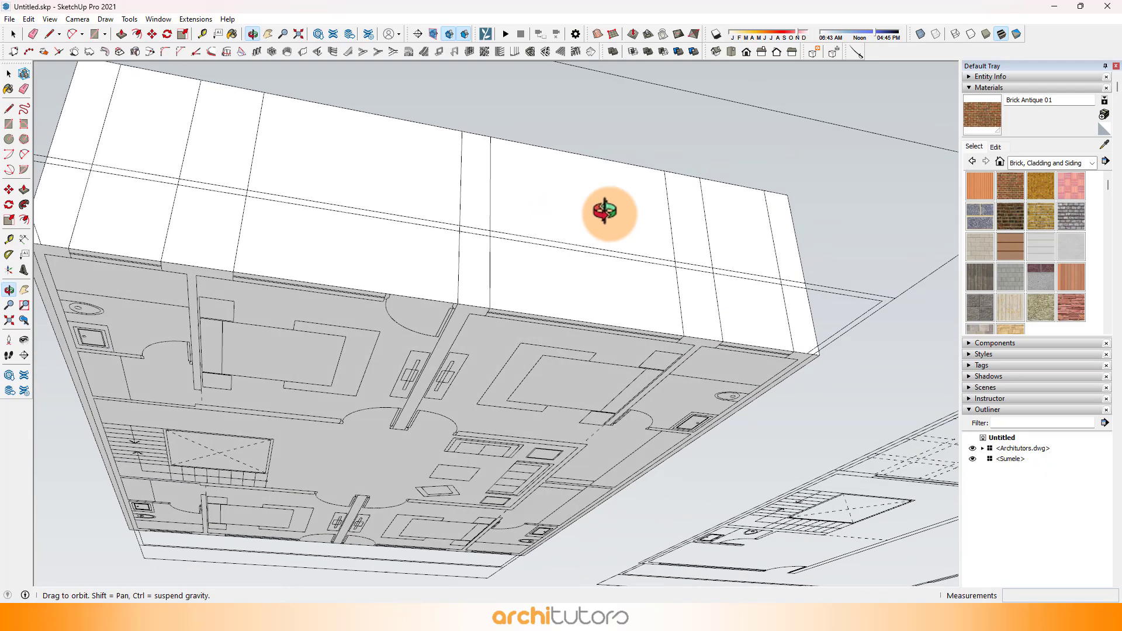
Step: Push the four window and door panels on the first floor's front face 4.5" inward
{"action": "scroll", "coordinate": [604, 212], "scroll_direction": "down", "scroll_amount": 2}
{"action": "scroll", "coordinate": [227, 84], "scroll_direction": "up", "scroll_amount": 2}
{"action": "left_click", "coordinate": [118, 34]}
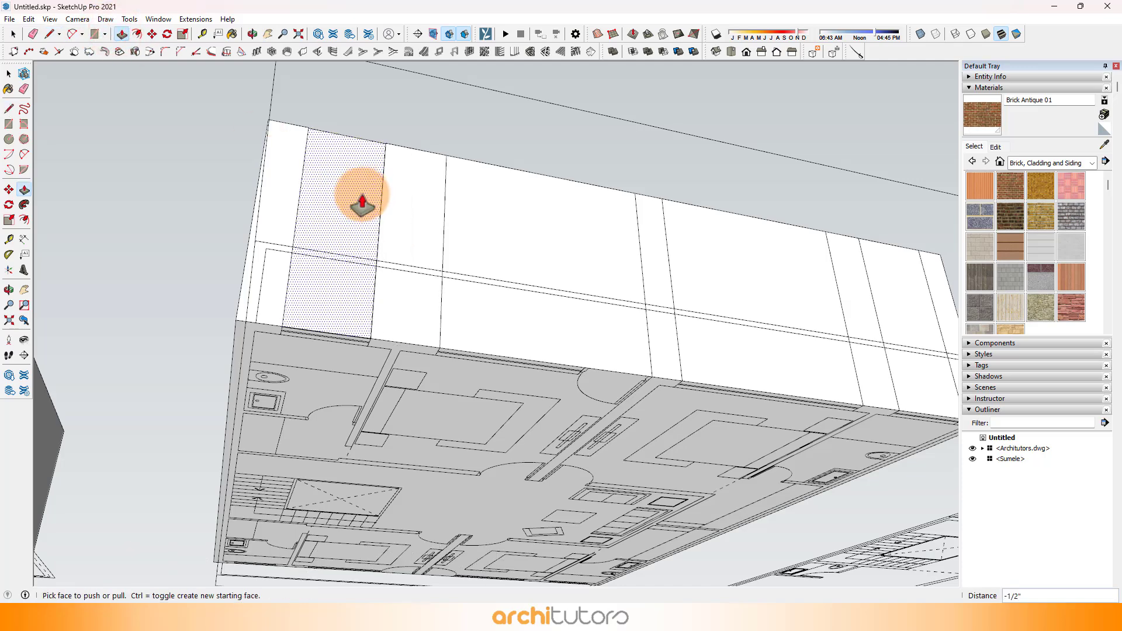
{"action": "type", "text": "4.5"}
{"action": "key", "text": "Return"}
{"action": "scroll", "coordinate": [497, 245], "scroll_direction": "up", "scroll_amount": 1}
{"action": "double_click", "coordinate": [503, 247]}
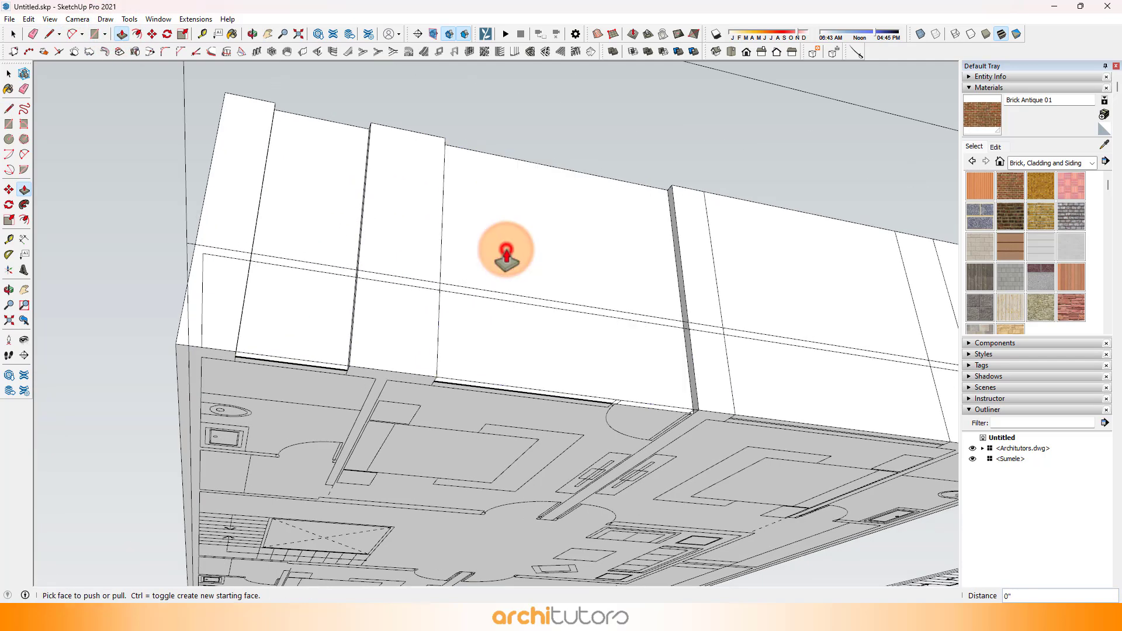
{"action": "scroll", "coordinate": [423, 225], "scroll_direction": "down", "scroll_amount": 1}
{"action": "scroll", "coordinate": [695, 295], "scroll_direction": "up", "scroll_amount": 1}
{"action": "double_click", "coordinate": [757, 300]}
{"action": "double_click", "coordinate": [877, 321]}
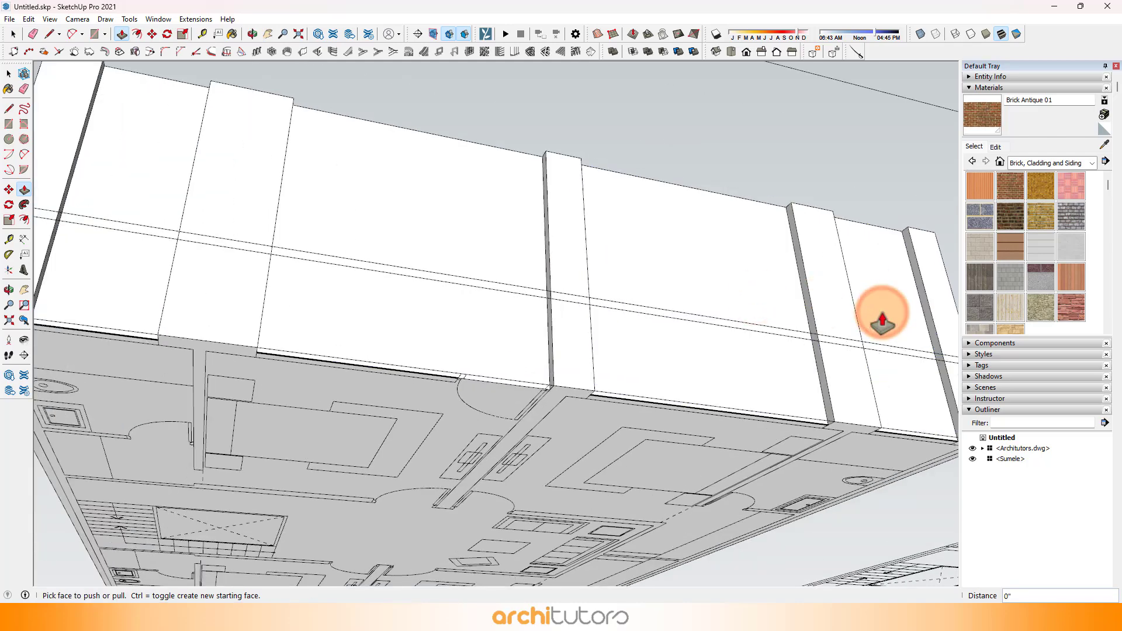
Step: Sample the Steel Brushed Stainless material from the ground floor's front window frame
{"action": "middle_click_drag", "start_coordinate": [877, 320], "coordinate": [1118, 165]}
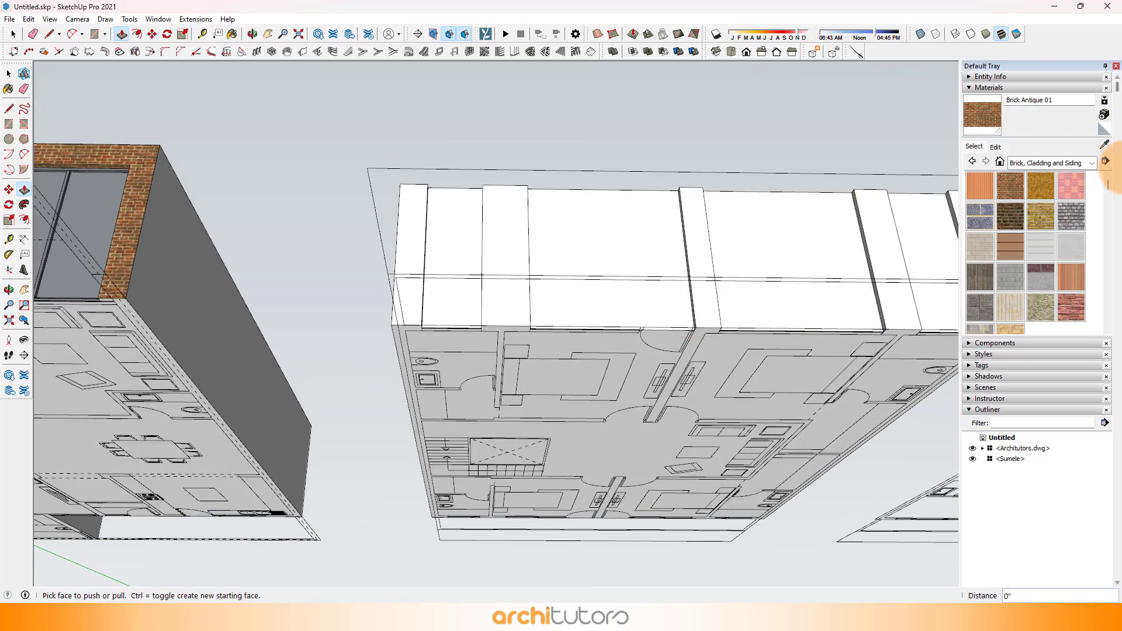
{"action": "left_click", "coordinate": [1104, 145]}
{"action": "scroll", "coordinate": [1014, 193], "scroll_direction": "down", "scroll_amount": 2}
Step: Paint the four recessed panels on the first floor front with Steel Brushed Stainless
{"action": "scroll", "coordinate": [602, 210], "scroll_direction": "down", "scroll_amount": 3}
{"action": "scroll", "coordinate": [280, 222], "scroll_direction": "up", "scroll_amount": 8}
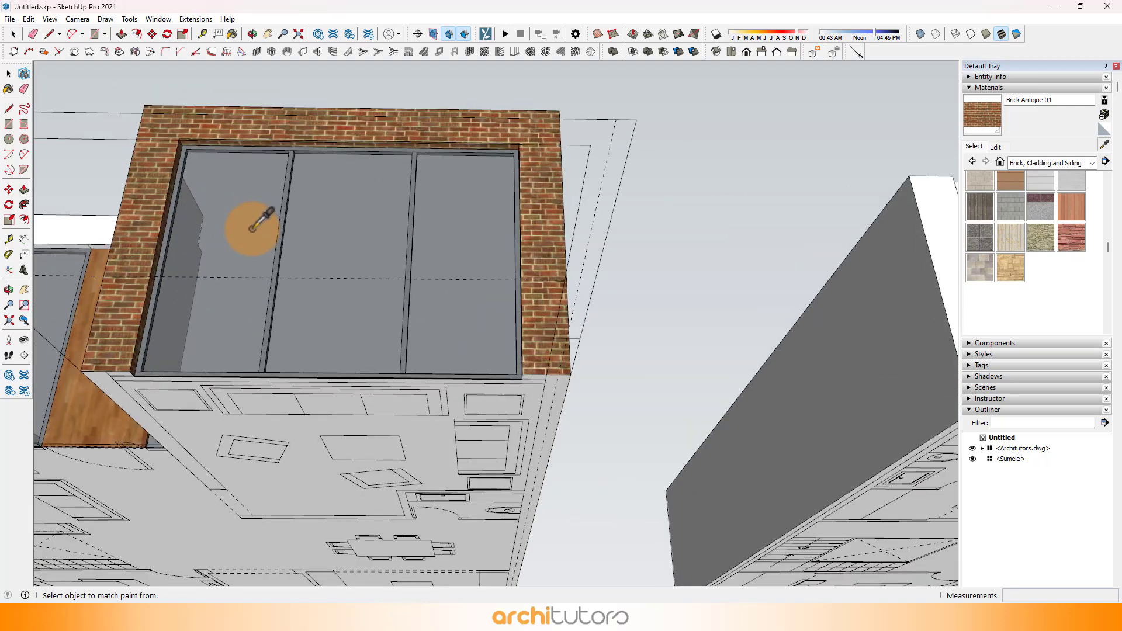
{"action": "left_click", "coordinate": [303, 186]}
{"action": "scroll", "coordinate": [176, 184], "scroll_direction": "down", "scroll_amount": 10}
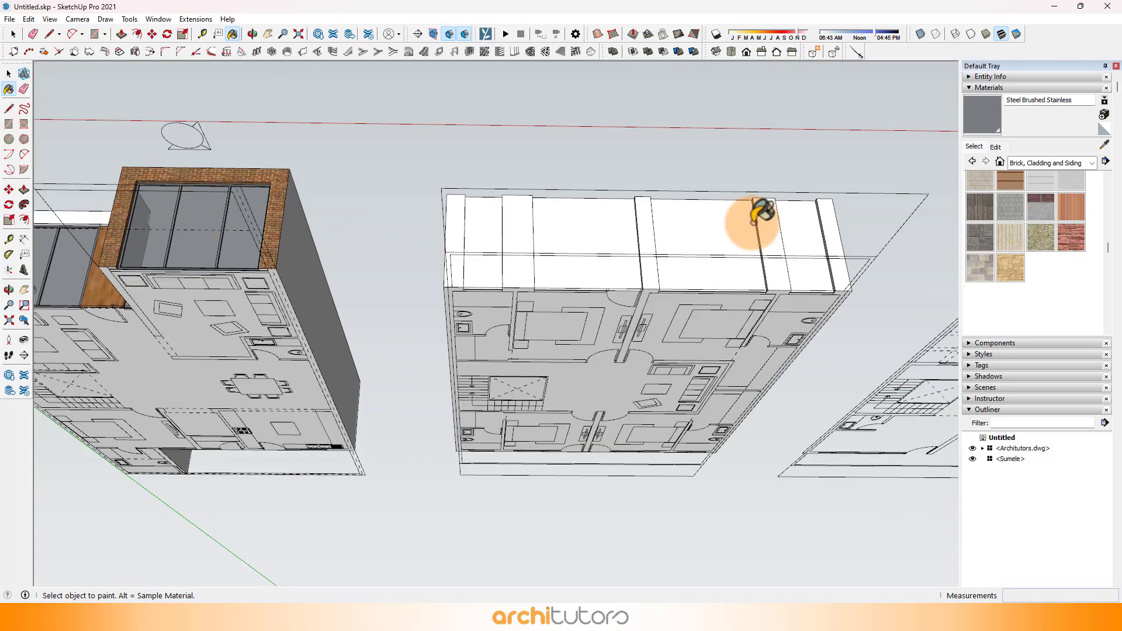
{"action": "scroll", "coordinate": [752, 220], "scroll_direction": "up", "scroll_amount": 4}
{"action": "scroll", "coordinate": [442, 237], "scroll_direction": "up", "scroll_amount": 2}
{"action": "left_click", "coordinate": [283, 245]}
{"action": "left_click", "coordinate": [514, 245]}
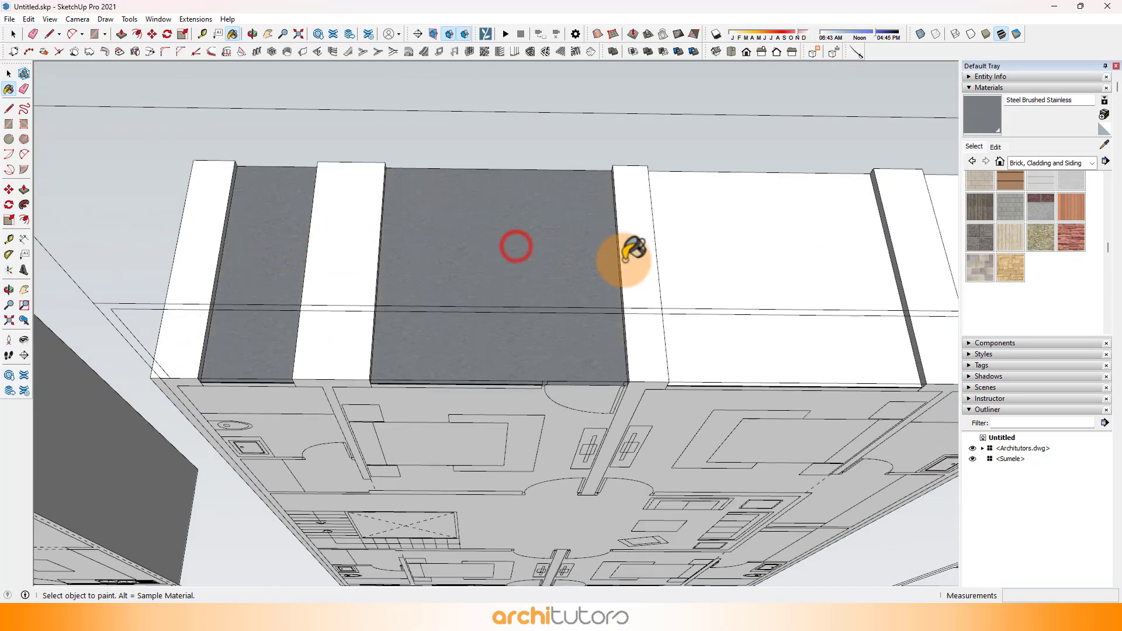
{"action": "left_click", "coordinate": [738, 275]}
{"action": "scroll", "coordinate": [813, 268], "scroll_direction": "down", "scroll_amount": 2}
{"action": "left_click", "coordinate": [884, 255]}
Step: Offset the outlines of the four steel front panels 2" inward to form their frames
{"action": "middle_click_drag", "start_coordinate": [623, 255], "coordinate": [641, 314]}
{"action": "scroll", "coordinate": [436, 305], "scroll_direction": "up", "scroll_amount": 2}
{"action": "scroll", "coordinate": [377, 217], "scroll_direction": "up", "scroll_amount": 2}
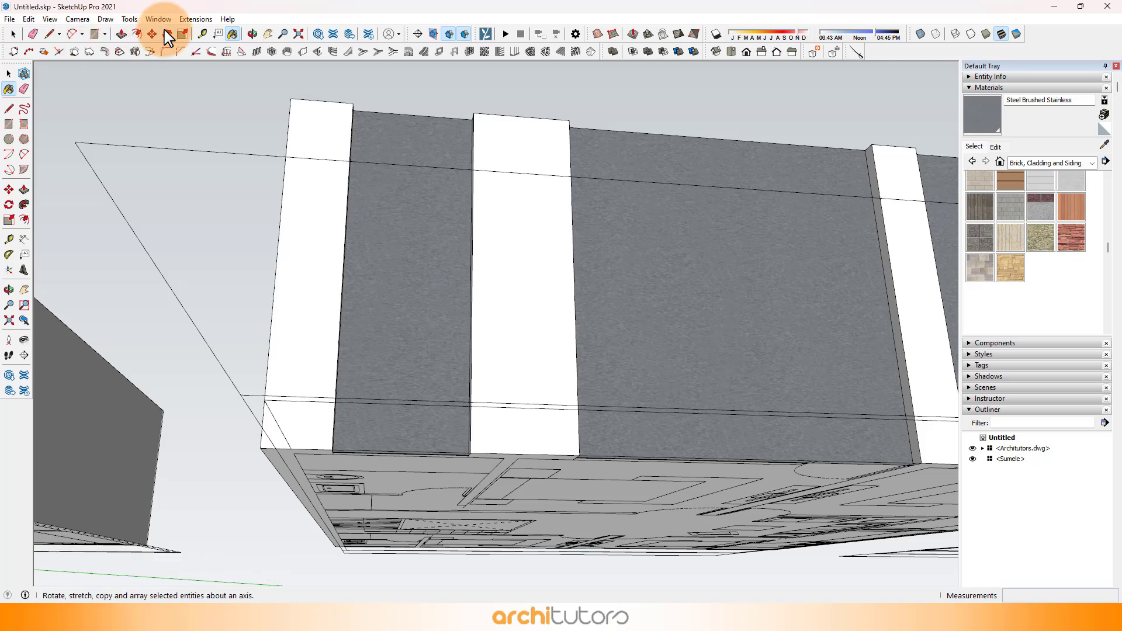
{"action": "left_click", "coordinate": [137, 34]}
{"action": "left_click", "coordinate": [413, 139]}
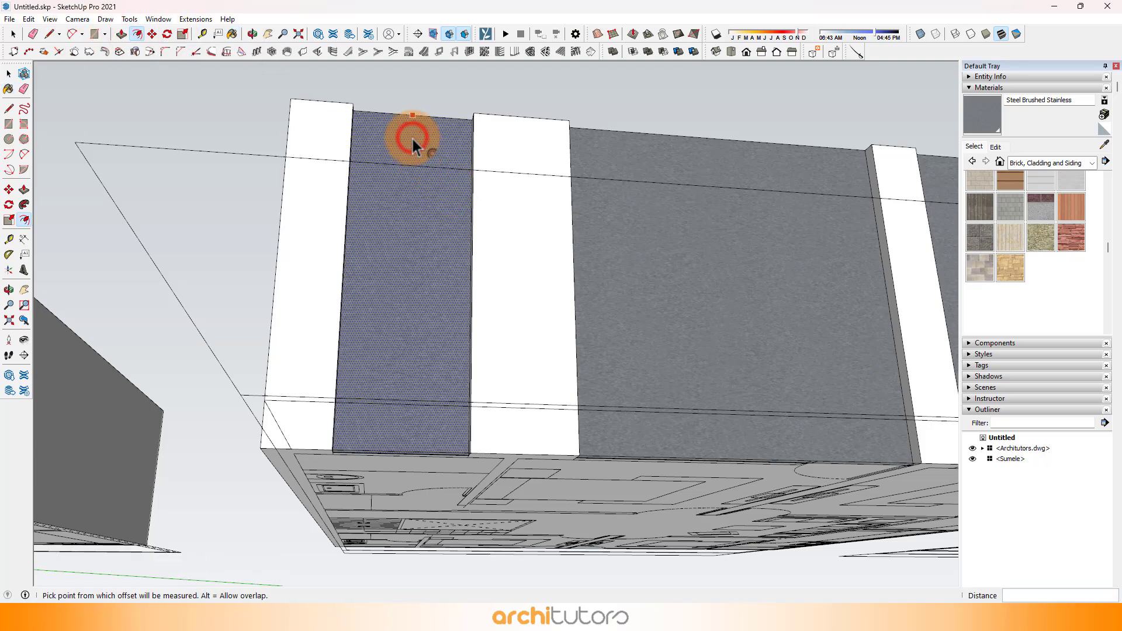
{"action": "type", "text": "2"}
{"action": "key", "text": "Return"}
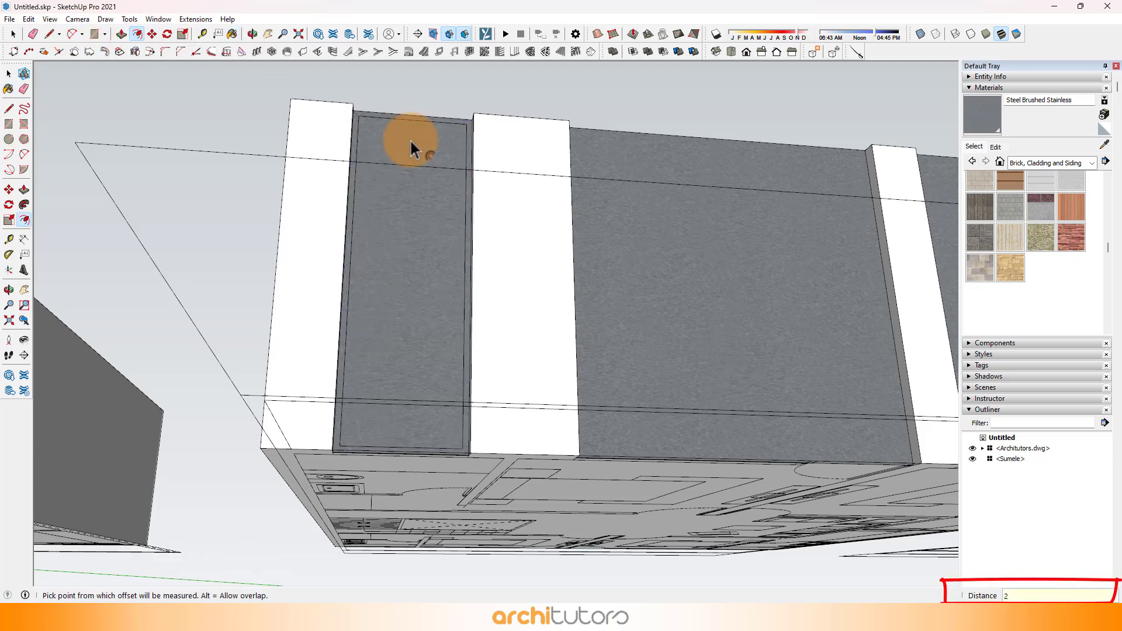
{"action": "scroll", "coordinate": [409, 139], "scroll_direction": "down", "scroll_amount": 3}
{"action": "double_click", "coordinate": [659, 219]}
{"action": "scroll", "coordinate": [318, 141], "scroll_direction": "down", "scroll_amount": 1}
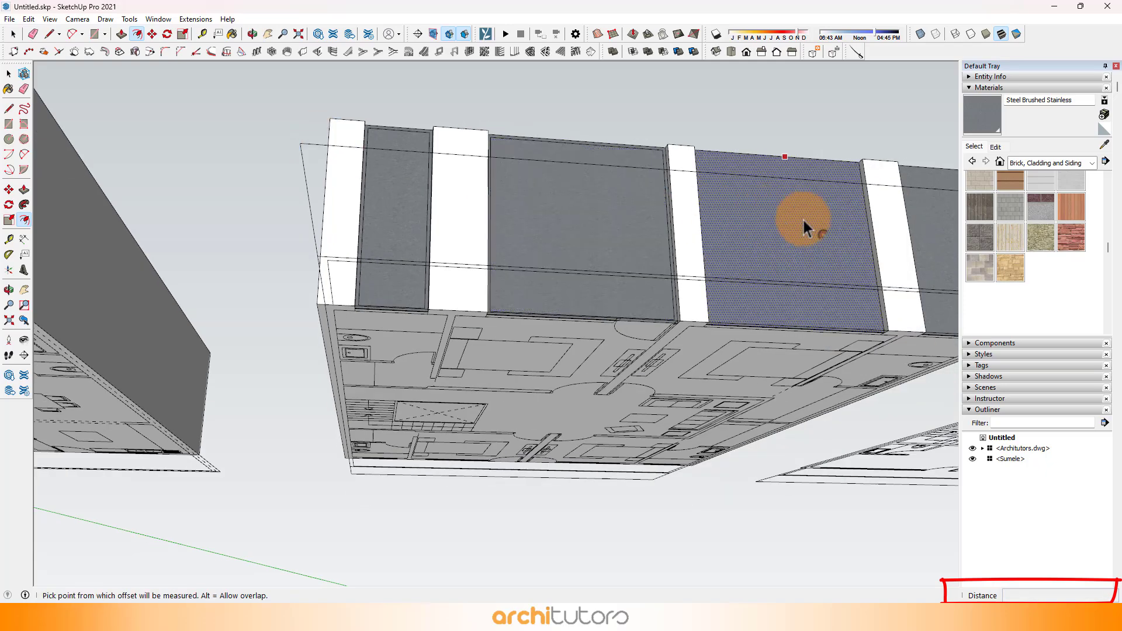
{"action": "double_click", "coordinate": [807, 220]}
{"action": "scroll", "coordinate": [818, 234], "scroll_direction": "down", "scroll_amount": 2}
Step: Divide the inner bottom frame edge of the first bedroom's wide panel into equal segments
{"action": "middle_click_drag", "start_coordinate": [859, 238], "coordinate": [509, 356]}
{"action": "scroll", "coordinate": [468, 241], "scroll_direction": "up", "scroll_amount": 3}
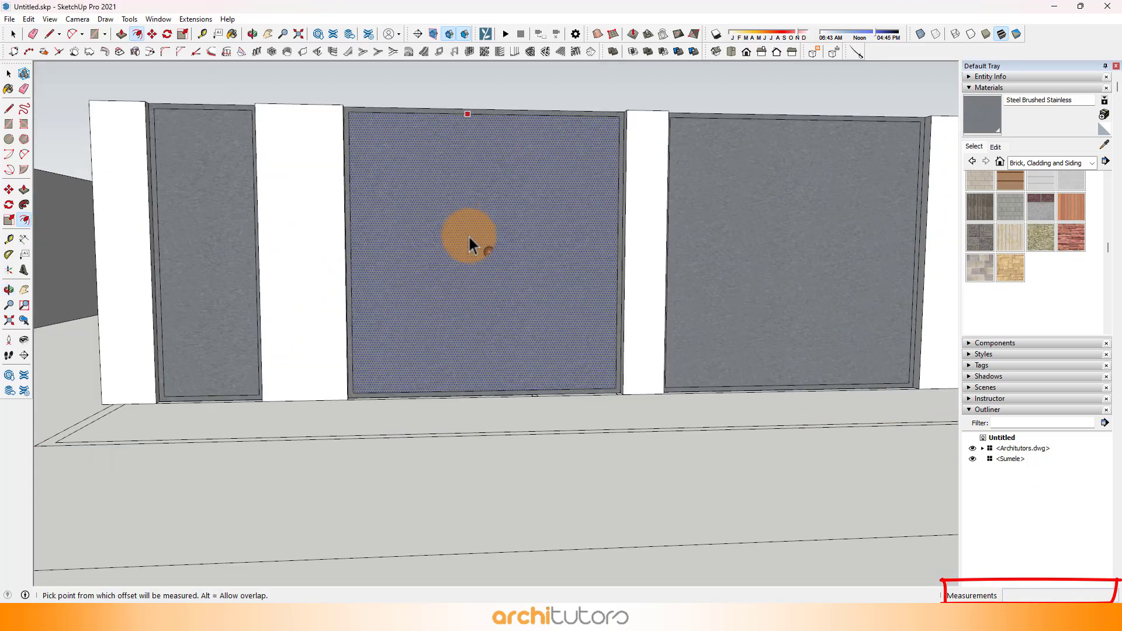
{"action": "scroll", "coordinate": [478, 357], "scroll_direction": "up", "scroll_amount": 3}
{"action": "scroll", "coordinate": [478, 357], "scroll_direction": "up", "scroll_amount": 1}
{"action": "left_click", "coordinate": [12, 34]}
{"action": "scroll", "coordinate": [552, 415], "scroll_direction": "up", "scroll_amount": 3}
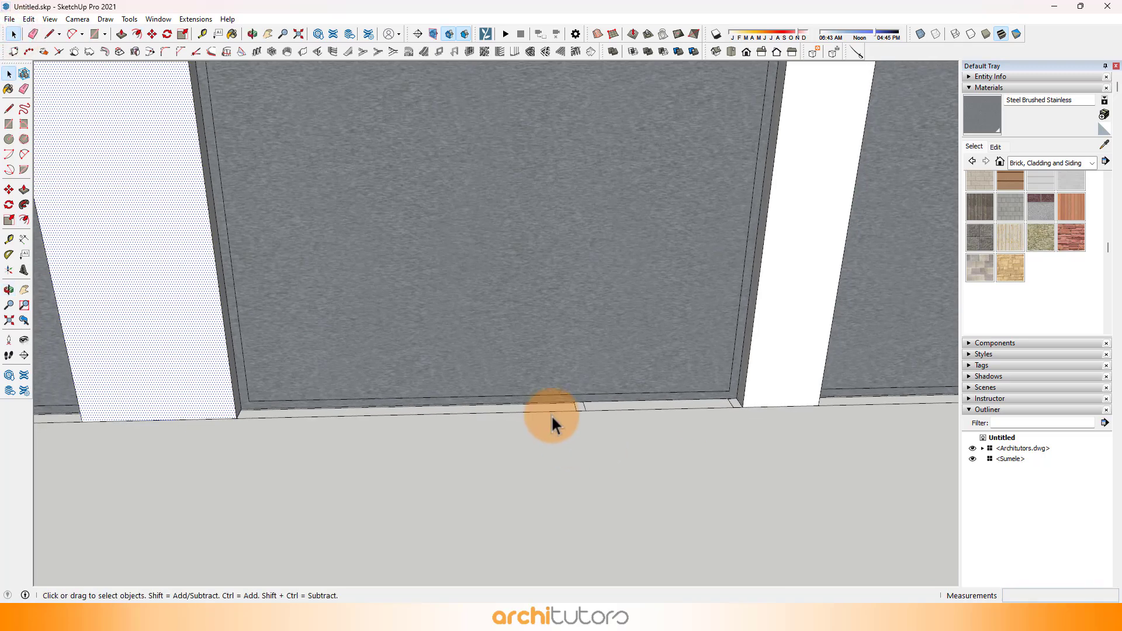
{"action": "left_click", "coordinate": [538, 393]}
{"action": "right_click", "coordinate": [537, 393]}
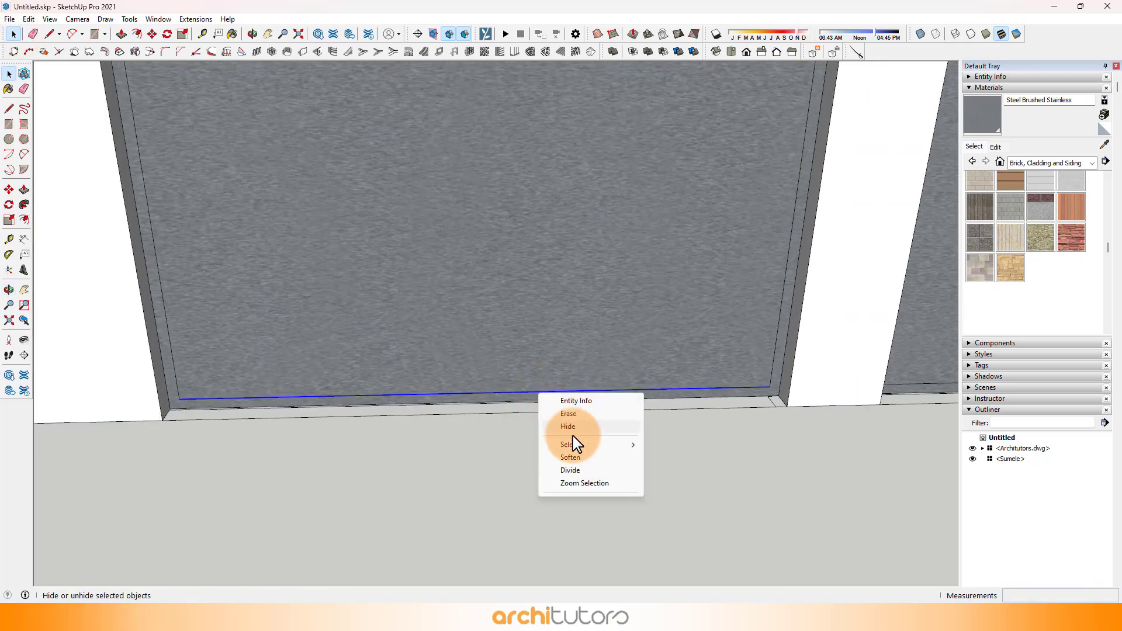
{"action": "left_click", "coordinate": [577, 467]}
Step: Divide the inner bottom frame edge of the second bedroom's wide panel into equal segments
{"action": "scroll", "coordinate": [368, 388], "scroll_direction": "down", "scroll_amount": 4}
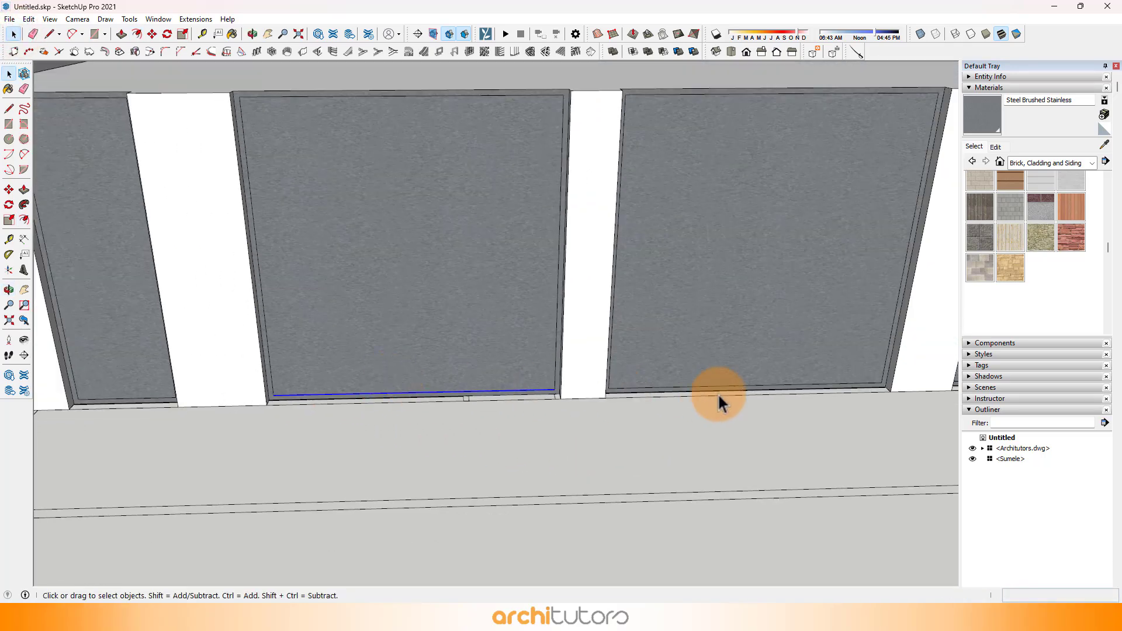
{"action": "scroll", "coordinate": [718, 391], "scroll_direction": "up", "scroll_amount": 2}
{"action": "left_click", "coordinate": [718, 384]}
{"action": "right_click", "coordinate": [718, 383]}
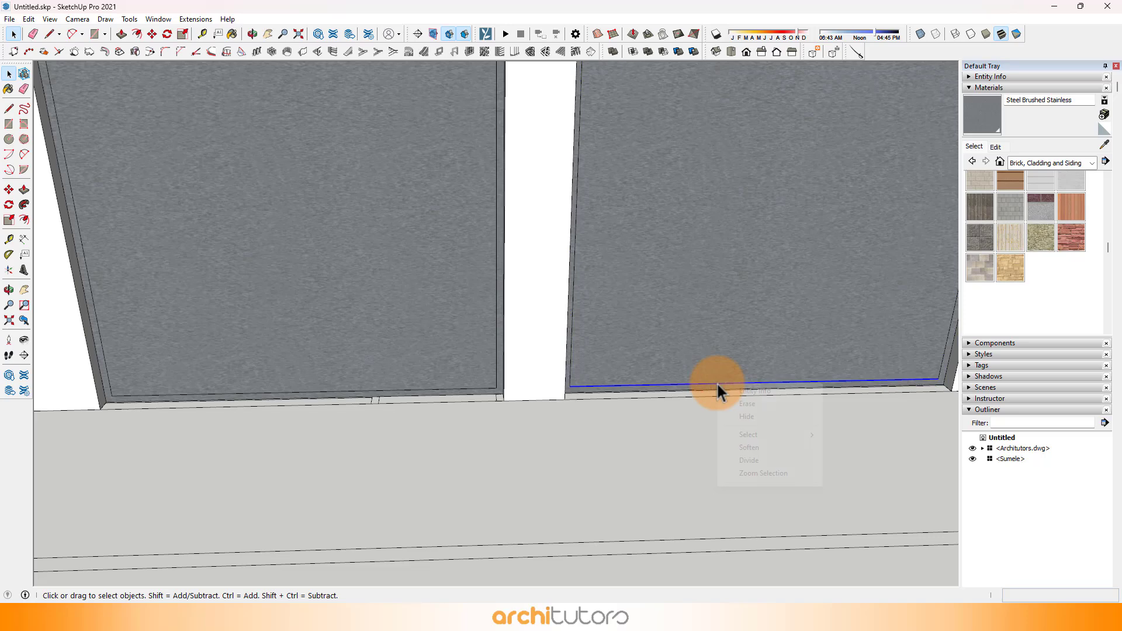
{"action": "left_click", "coordinate": [749, 462]}
{"action": "left_click", "coordinate": [819, 433]}
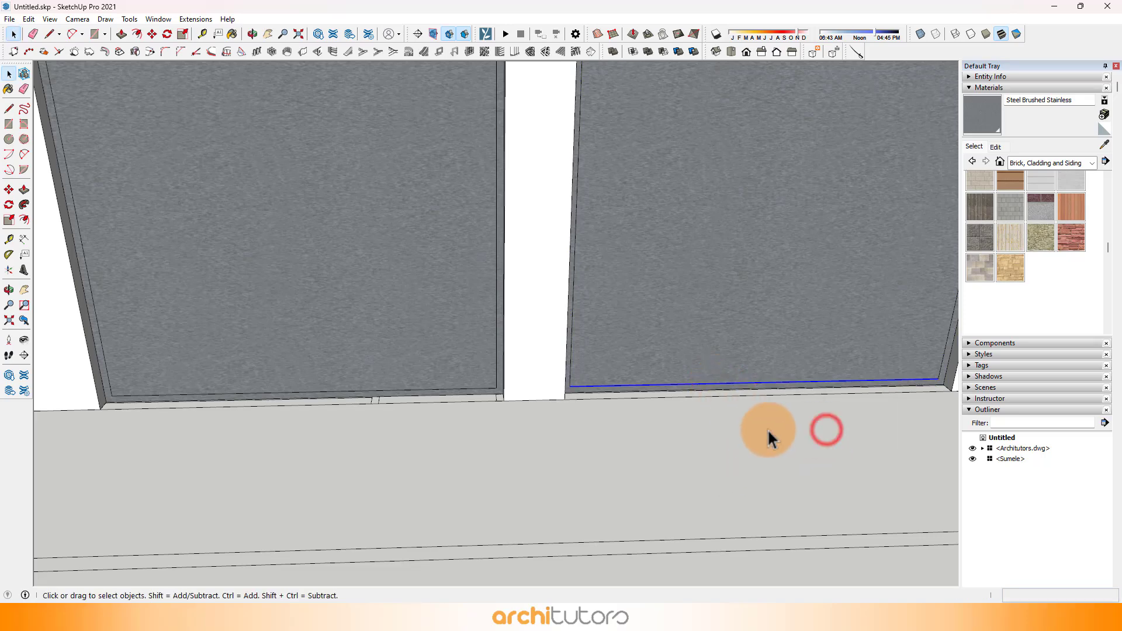
Step: Draw a vertical line from the first bedroom panel's first division point up to the inner top frame edge
{"action": "scroll", "coordinate": [456, 387], "scroll_direction": "down", "scroll_amount": 3}
{"action": "left_click", "coordinate": [50, 35]}
{"action": "scroll", "coordinate": [316, 416], "scroll_direction": "up", "scroll_amount": 2}
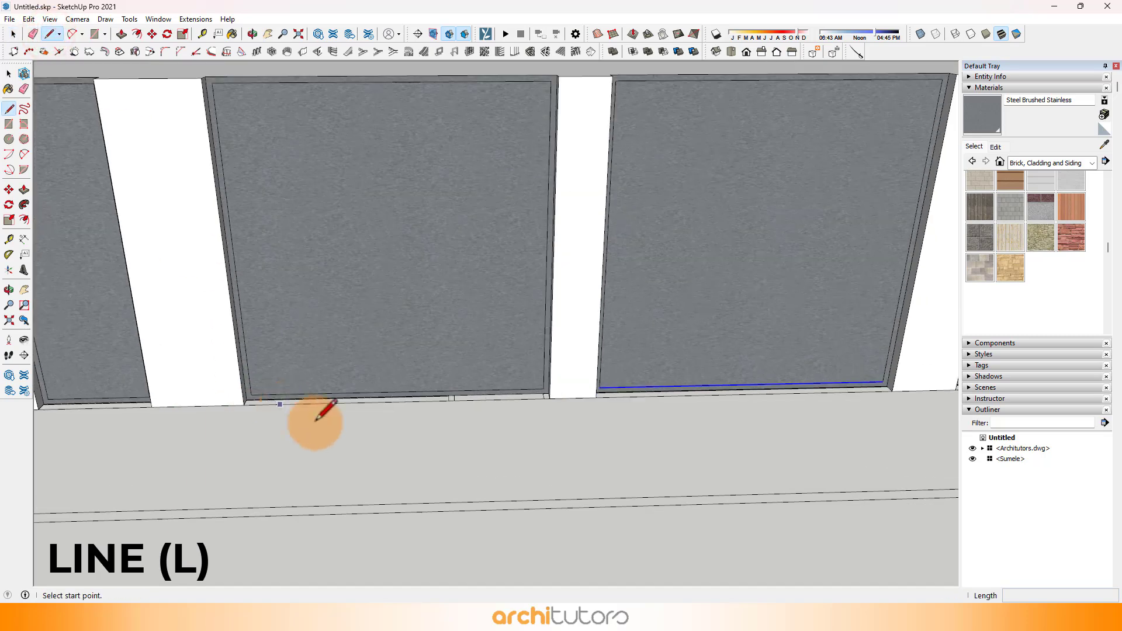
{"action": "left_click", "coordinate": [349, 391]}
{"action": "scroll", "coordinate": [336, 105], "scroll_direction": "up", "scroll_amount": 1}
{"action": "left_click", "coordinate": [326, 100]}
Step: Copy the vertical line 2" sideways with the Move tool to outline a mullion
{"action": "scroll", "coordinate": [351, 388], "scroll_direction": "up", "scroll_amount": 3}
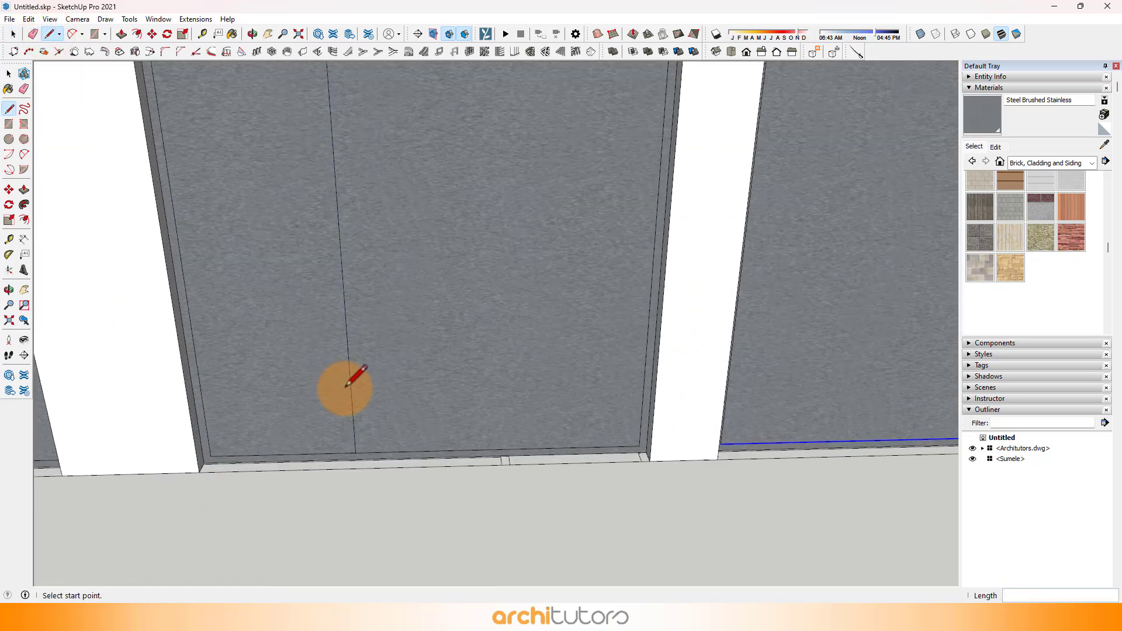
{"action": "key", "text": "space"}
{"action": "left_click", "coordinate": [355, 449]}
{"action": "key", "text": "m"}
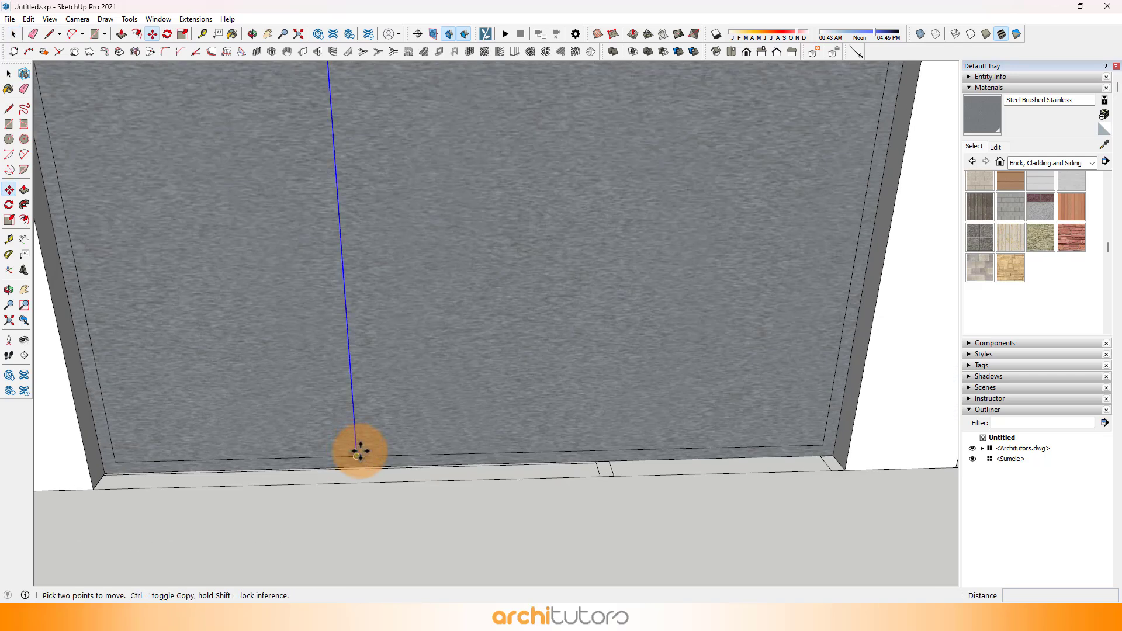
{"action": "key", "text": "ctrl"}
{"action": "left_click", "coordinate": [357, 456]}
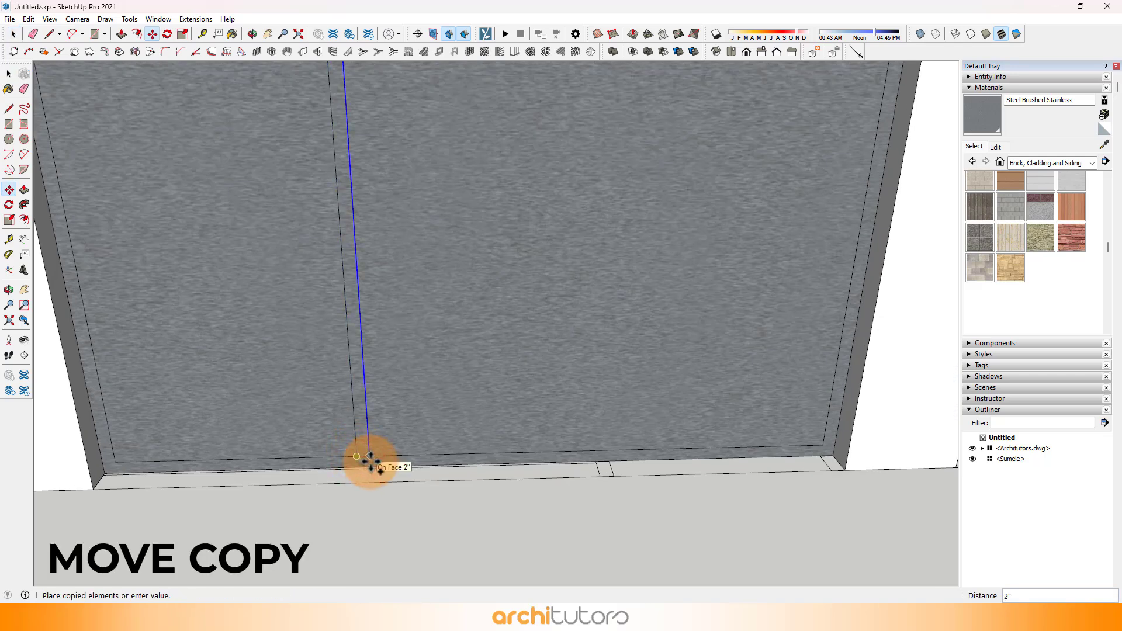
Step: Copy the mullion strip to the first bedroom panel's other division point and to both division points of the second bedroom's panel
{"action": "key", "text": "space"}
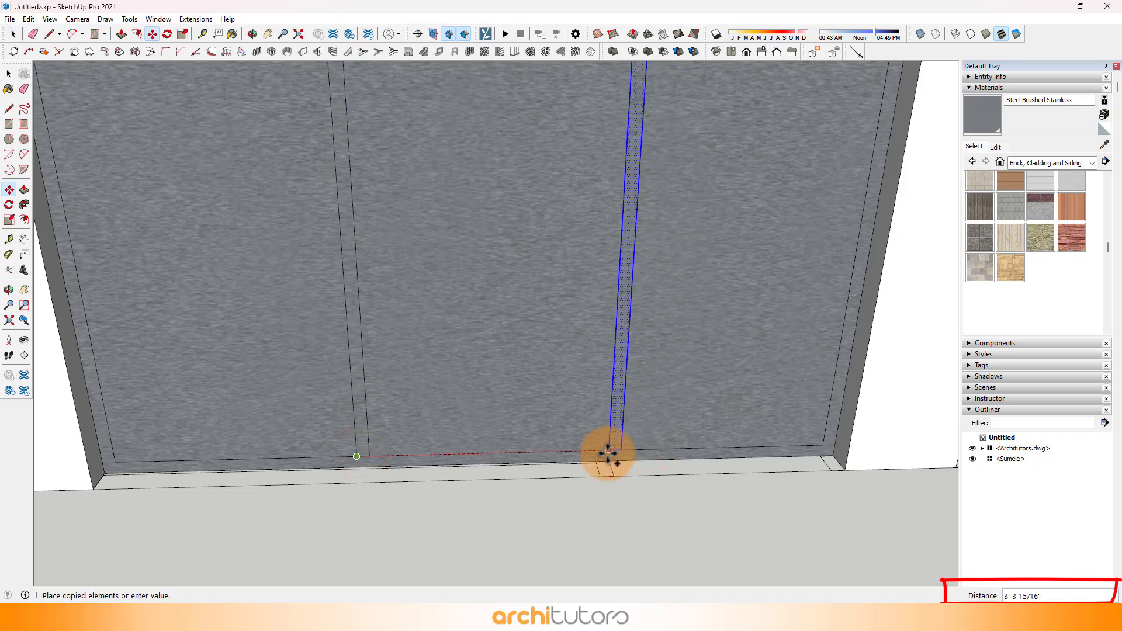
{"action": "left_click", "coordinate": [587, 453]}
{"action": "scroll", "coordinate": [355, 398], "scroll_direction": "down", "scroll_amount": 5}
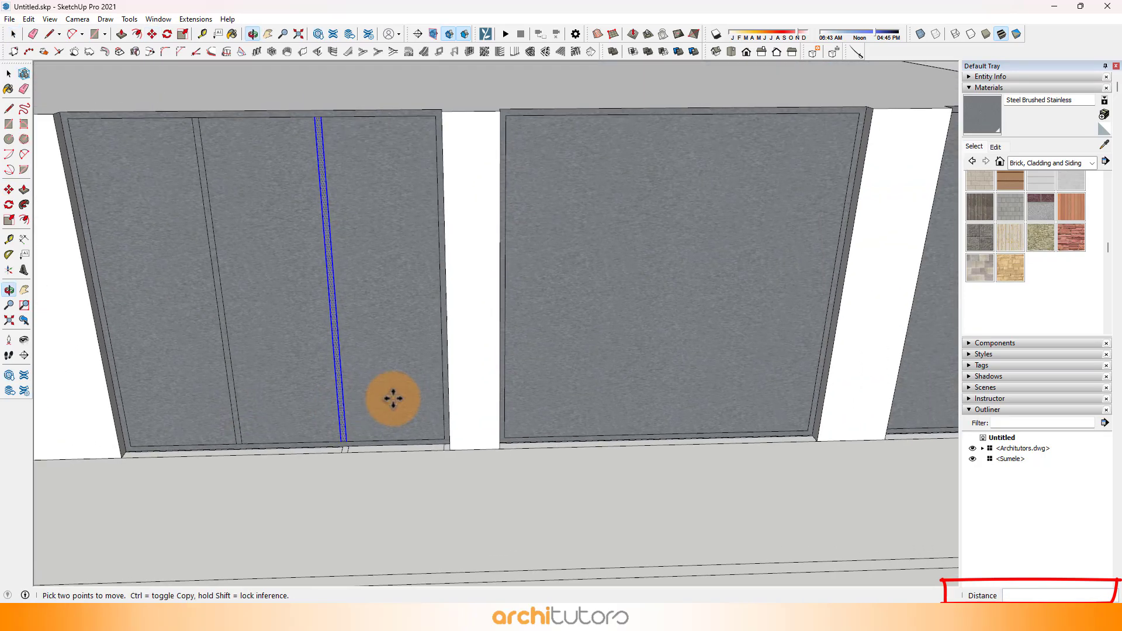
{"action": "left_click", "coordinate": [337, 439]}
{"action": "key", "text": "ctrl"}
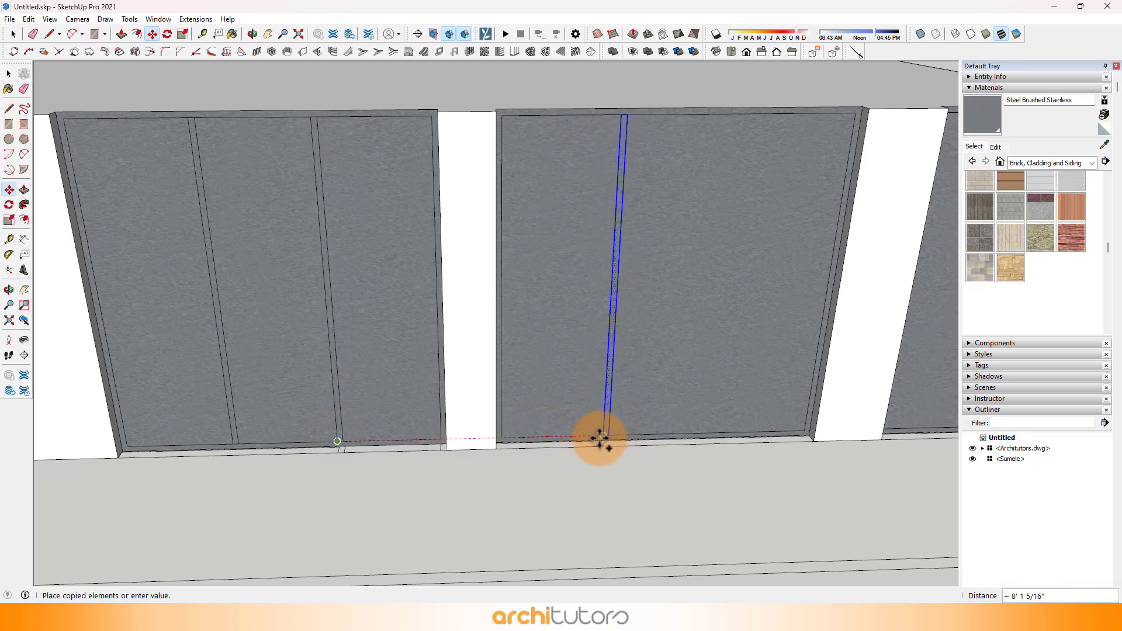
{"action": "scroll", "coordinate": [598, 436], "scroll_direction": "up", "scroll_amount": 3}
{"action": "left_click", "coordinate": [602, 435]}
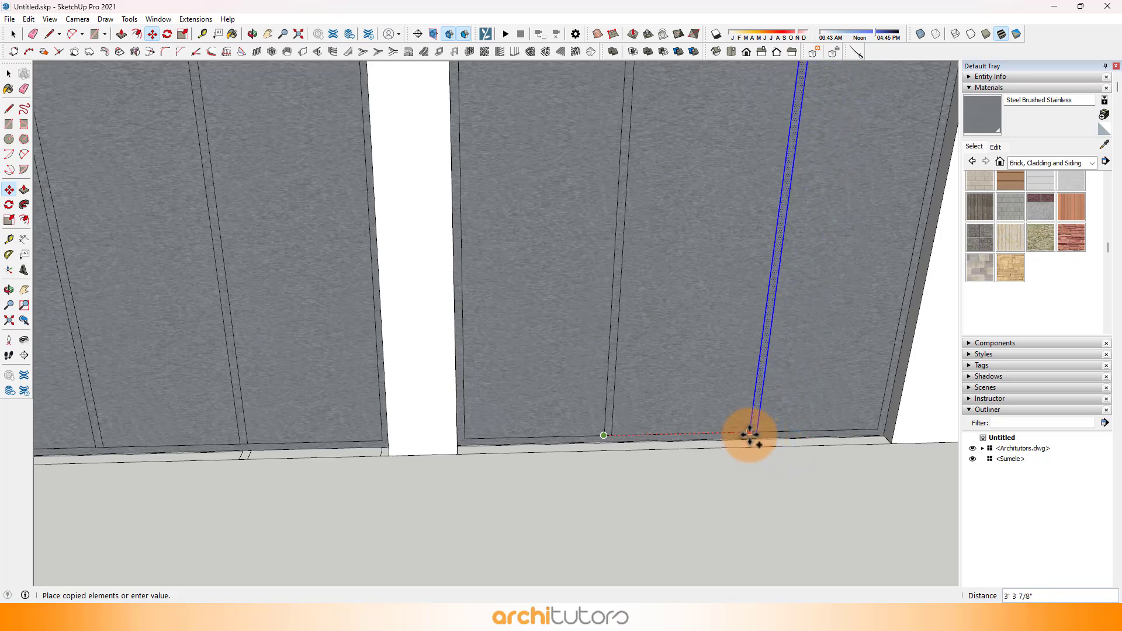
{"action": "left_click", "coordinate": [739, 431]}
{"action": "scroll", "coordinate": [531, 386], "scroll_direction": "down", "scroll_amount": 4}
Step: Push all the panes between the frames and mullions of the four front panels 2" inward
{"action": "middle_click_drag", "start_coordinate": [286, 286], "coordinate": [380, 240]}
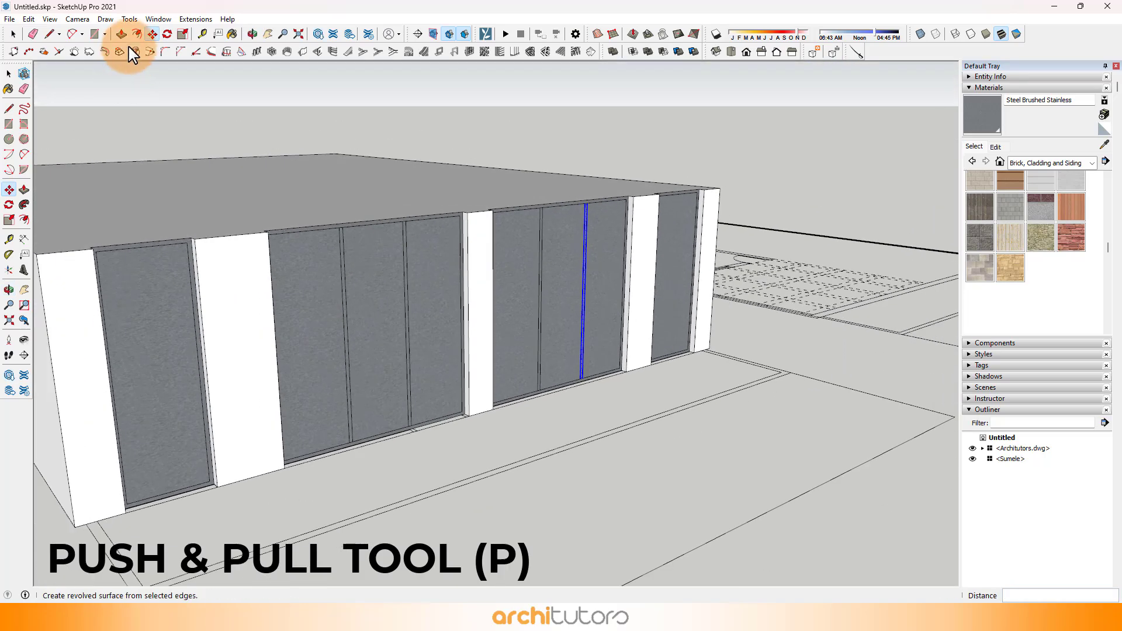
{"action": "left_click", "coordinate": [123, 36]}
{"action": "scroll", "coordinate": [190, 392], "scroll_direction": "up", "scroll_amount": 2}
{"action": "left_click", "coordinate": [186, 385]}
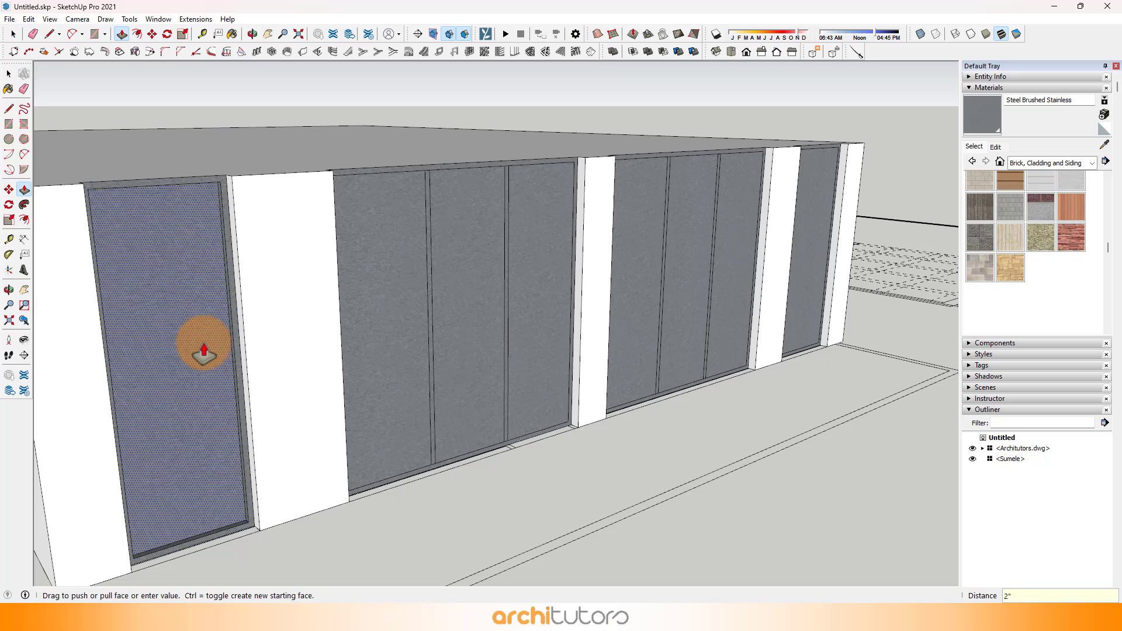
{"action": "double_click", "coordinate": [354, 338]}
{"action": "double_click", "coordinate": [453, 337]}
{"action": "double_click", "coordinate": [557, 309]}
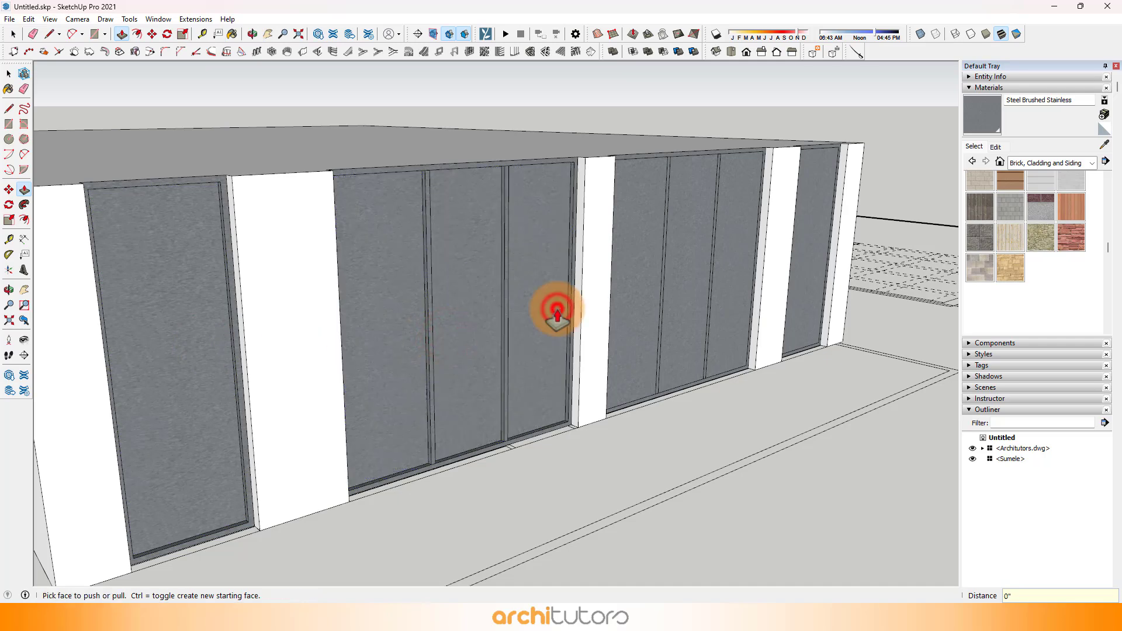
{"action": "double_click", "coordinate": [615, 295]}
{"action": "double_click", "coordinate": [681, 268]}
{"action": "double_click", "coordinate": [731, 264]}
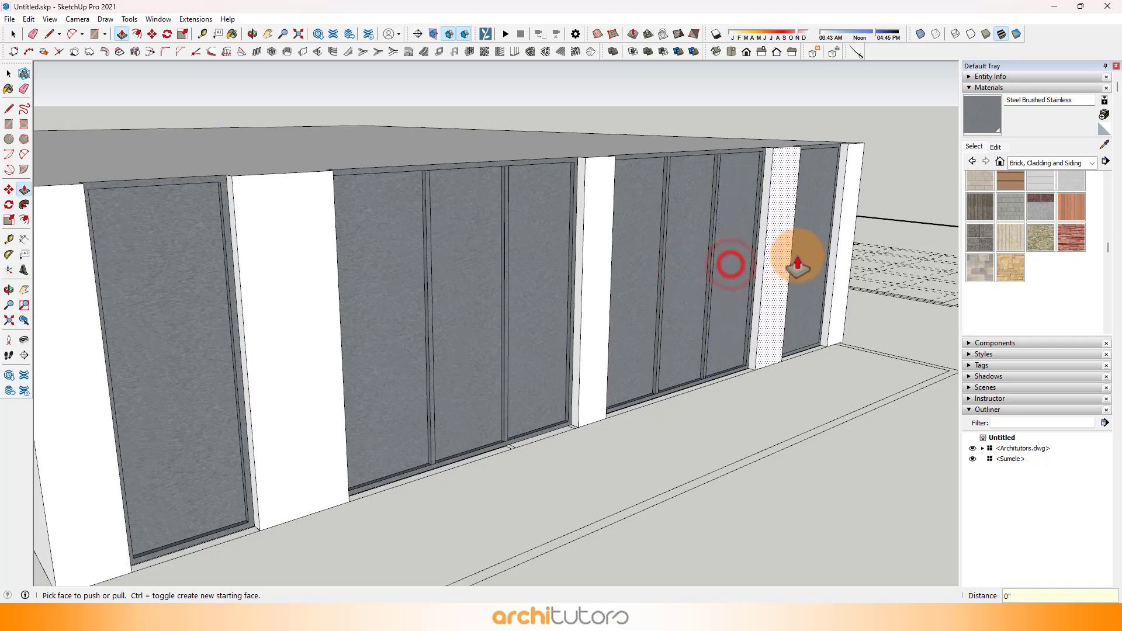
{"action": "double_click", "coordinate": [806, 253]}
Step: Sample the Translucent Glass Gray material from the ground floor's window glass
{"action": "left_click", "coordinate": [1105, 146]}
{"action": "scroll", "coordinate": [773, 280], "scroll_direction": "down", "scroll_amount": 3}
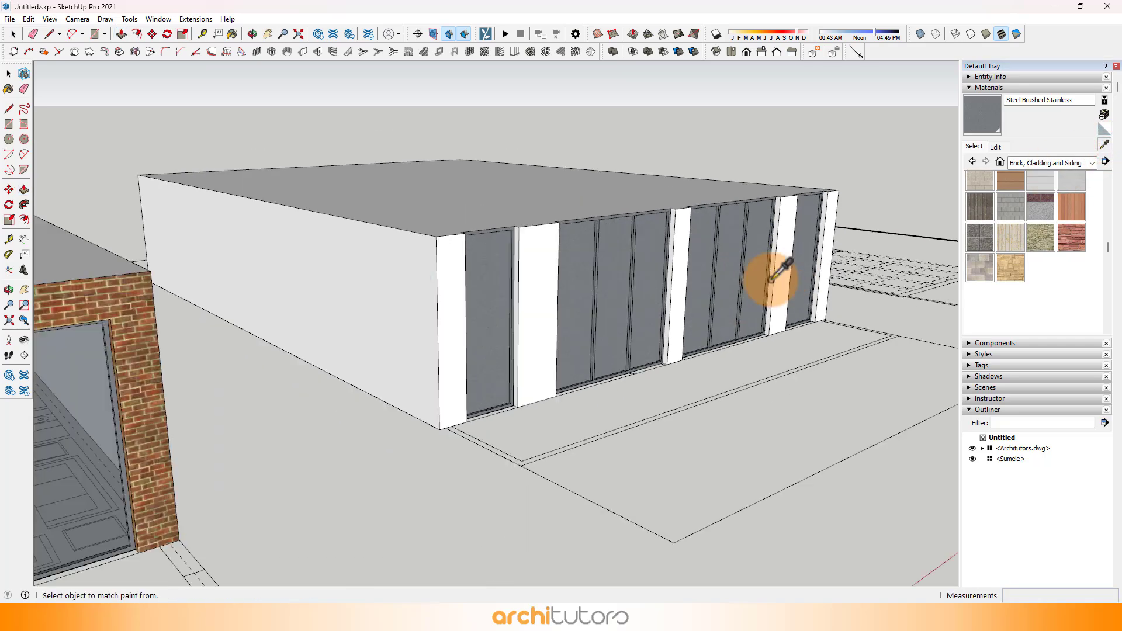
{"action": "middle_click_drag", "start_coordinate": [772, 280], "coordinate": [126, 266]}
{"action": "left_click", "coordinate": [126, 266]}
Step: Paint all the panes of the first floor's front windows and door with Translucent Glass Gray
{"action": "scroll", "coordinate": [528, 273], "scroll_direction": "up", "scroll_amount": 5}
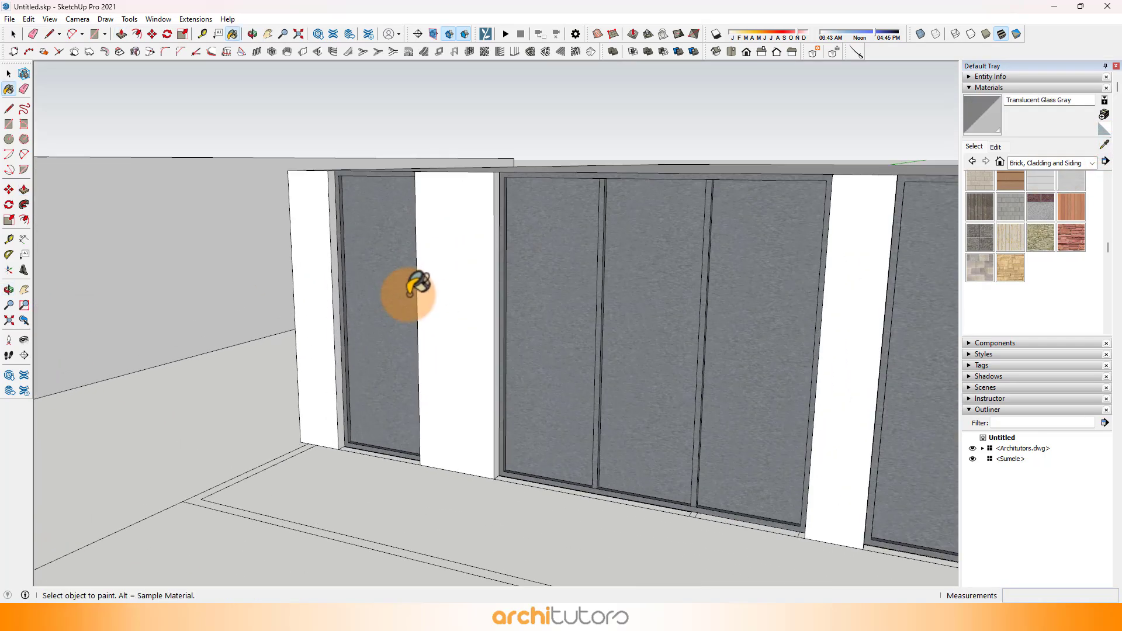
{"action": "left_click", "coordinate": [409, 286]}
{"action": "left_click", "coordinate": [538, 307]}
{"action": "scroll", "coordinate": [458, 253], "scroll_direction": "down", "scroll_amount": 2}
{"action": "scroll", "coordinate": [458, 257], "scroll_direction": "up", "scroll_amount": 2}
{"action": "left_click", "coordinate": [458, 269]}
{"action": "left_click", "coordinate": [524, 290]}
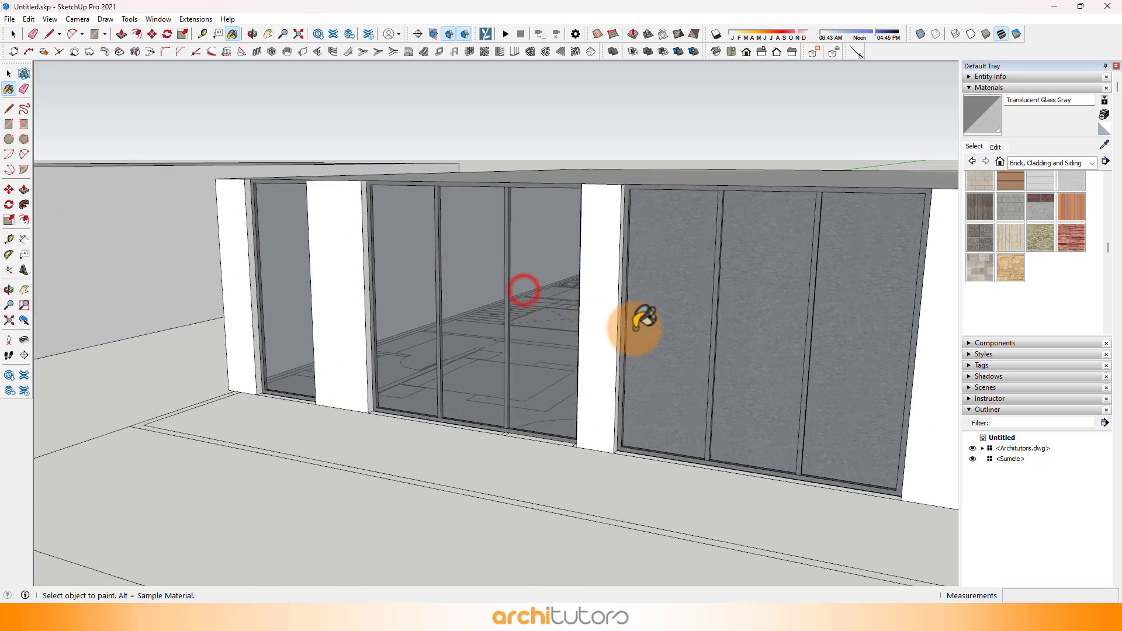
{"action": "scroll", "coordinate": [637, 326], "scroll_direction": "down", "scroll_amount": 3}
{"action": "left_click", "coordinate": [752, 300]}
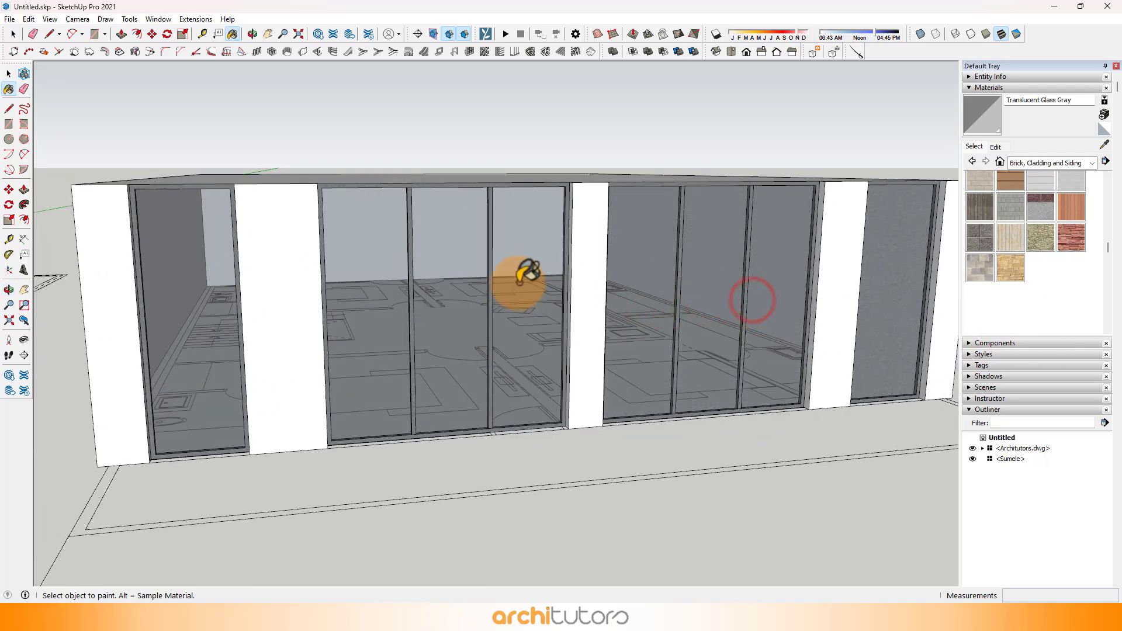
{"action": "scroll", "coordinate": [834, 265], "scroll_direction": "up", "scroll_amount": 2}
{"action": "scroll", "coordinate": [826, 325], "scroll_direction": "down", "scroll_amount": 3}
{"action": "mouse_move", "coordinate": [826, 325]}
{"action": "middle_mouse_down"}
{"action": "mouse_move", "coordinate": [614, 314]}
{"action": "mouse_move", "coordinate": [450, 273]}
{"action": "mouse_move", "coordinate": [660, 294]}
{"action": "mouse_move", "coordinate": [676, 321]}
{"action": "middle_mouse_up"}
{"action": "scroll", "coordinate": [630, 317], "scroll_direction": "down", "scroll_amount": 2}
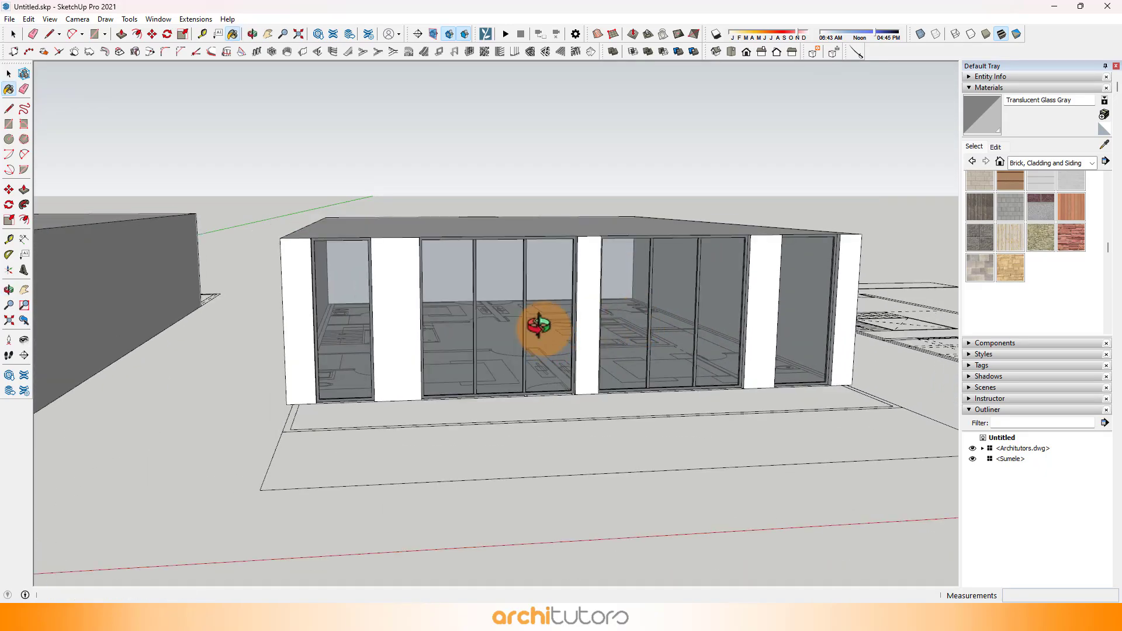
Step: Group all the geometry of the ground floor block, including its windows, brick frame and wood panel
{"action": "middle_click_drag", "start_coordinate": [538, 325], "coordinate": [497, 335]}
{"action": "scroll", "coordinate": [497, 335], "scroll_direction": "down", "scroll_amount": 2}
{"action": "left_click", "coordinate": [231, 243]}
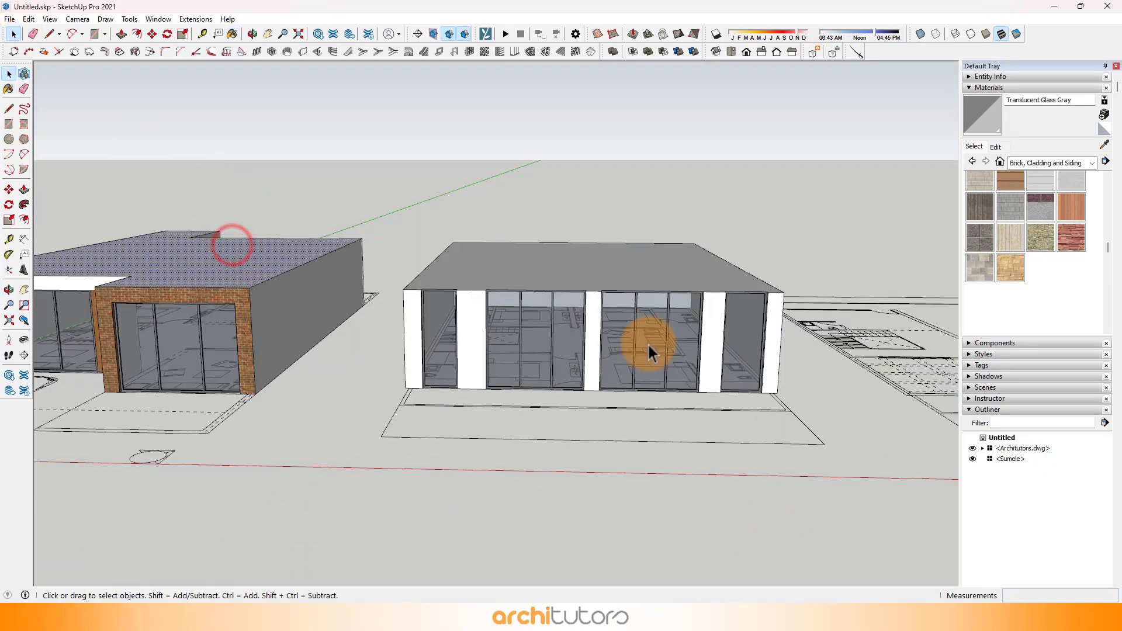
{"action": "scroll", "coordinate": [647, 343], "scroll_direction": "down", "scroll_amount": 4}
{"action": "scroll", "coordinate": [100, 250], "scroll_direction": "up", "scroll_amount": 1}
{"action": "left_click_drag", "start_coordinate": [524, 435], "coordinate": [544, 426]}
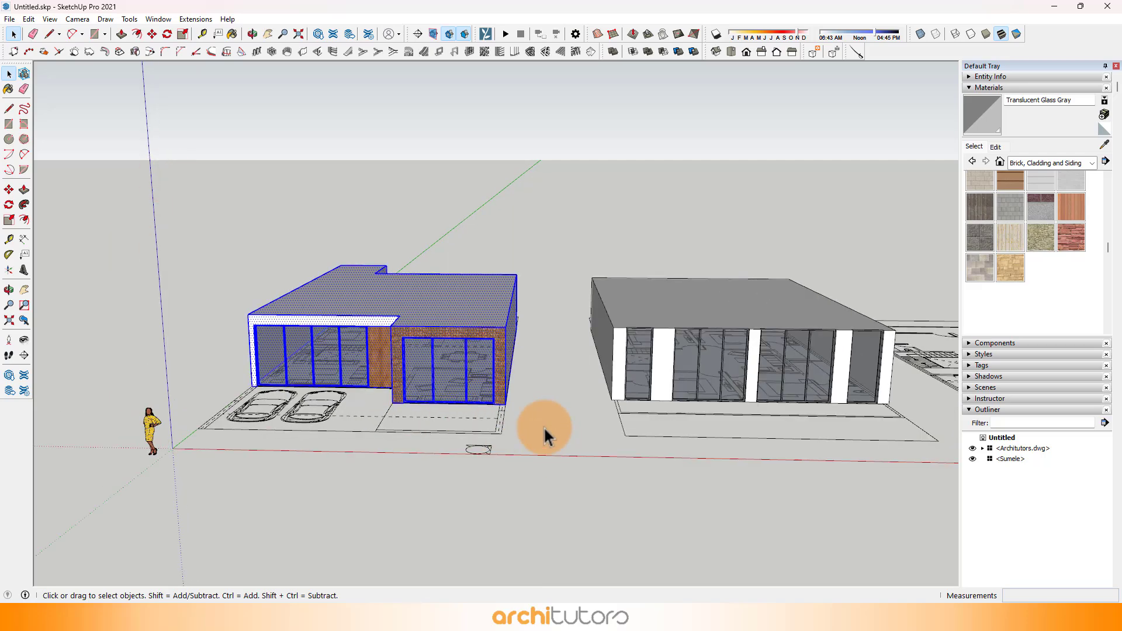
{"action": "right_click", "coordinate": [436, 289]}
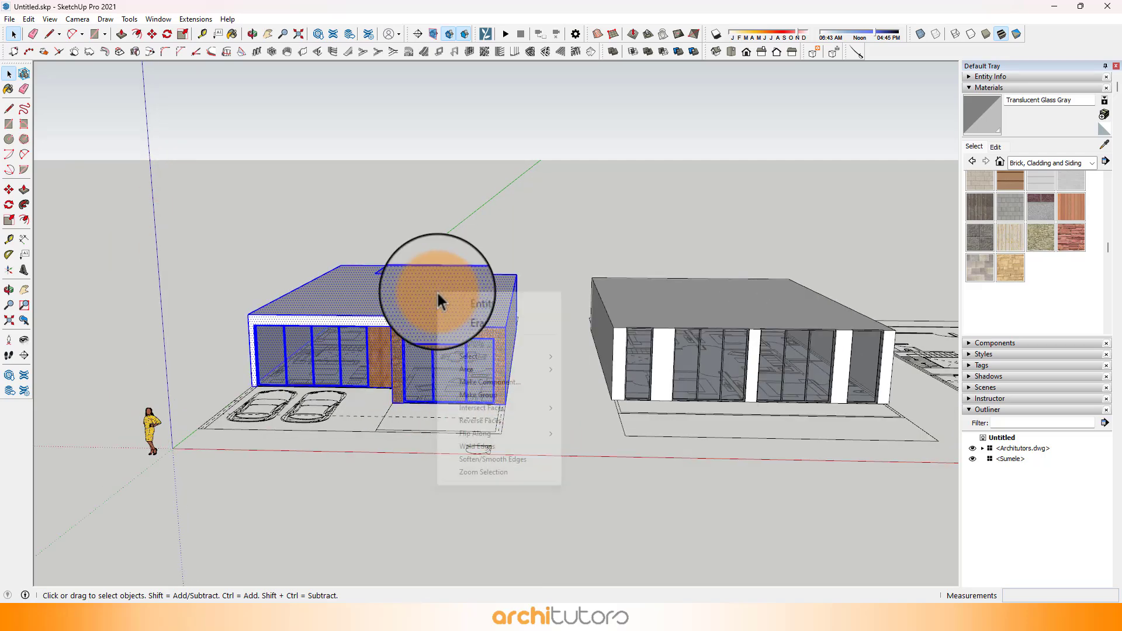
{"action": "left_click", "coordinate": [515, 395]}
Step: Group all the geometry of the first floor block with its front windows
{"action": "left_click", "coordinate": [672, 292]}
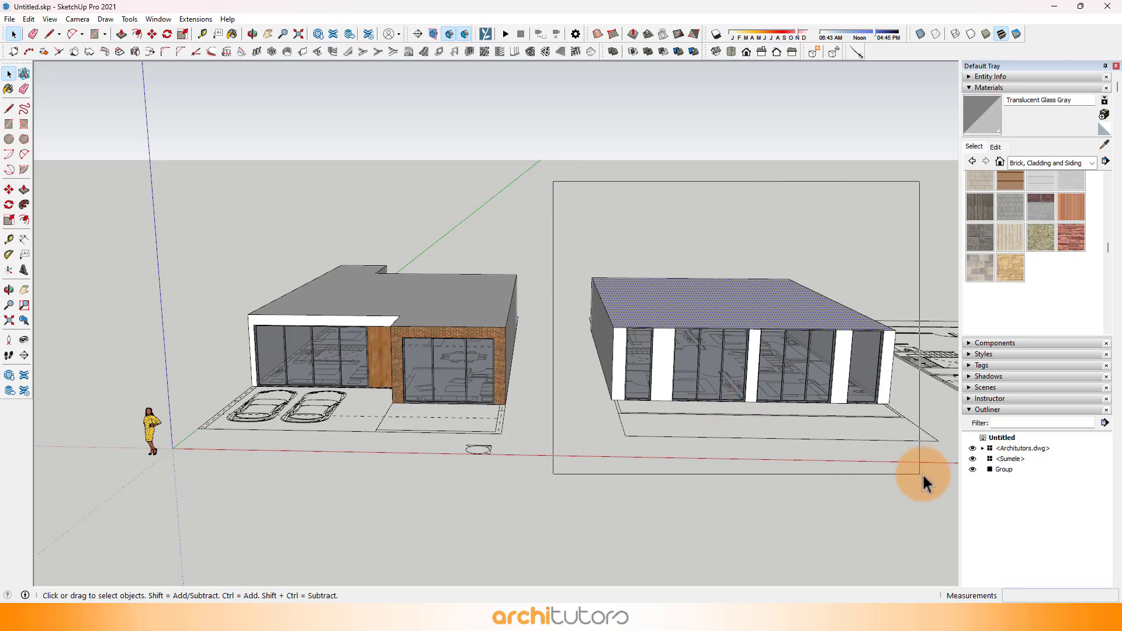
{"action": "left_click_drag", "start_coordinate": [923, 476], "coordinate": [920, 475]}
{"action": "right_click", "coordinate": [769, 306]}
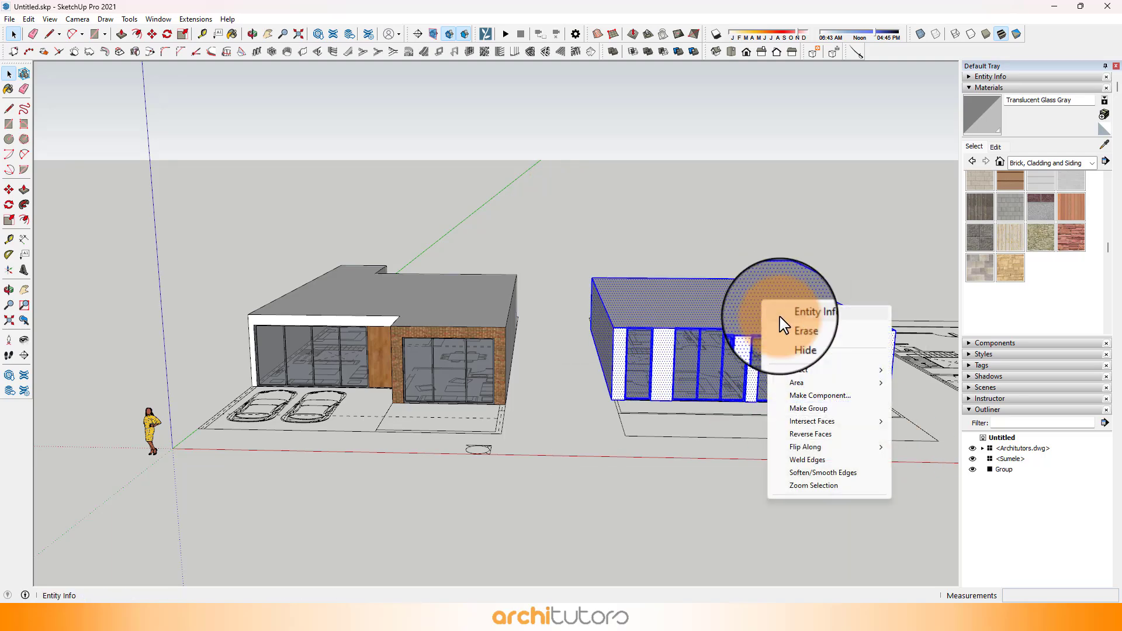
{"action": "left_click", "coordinate": [806, 408]}
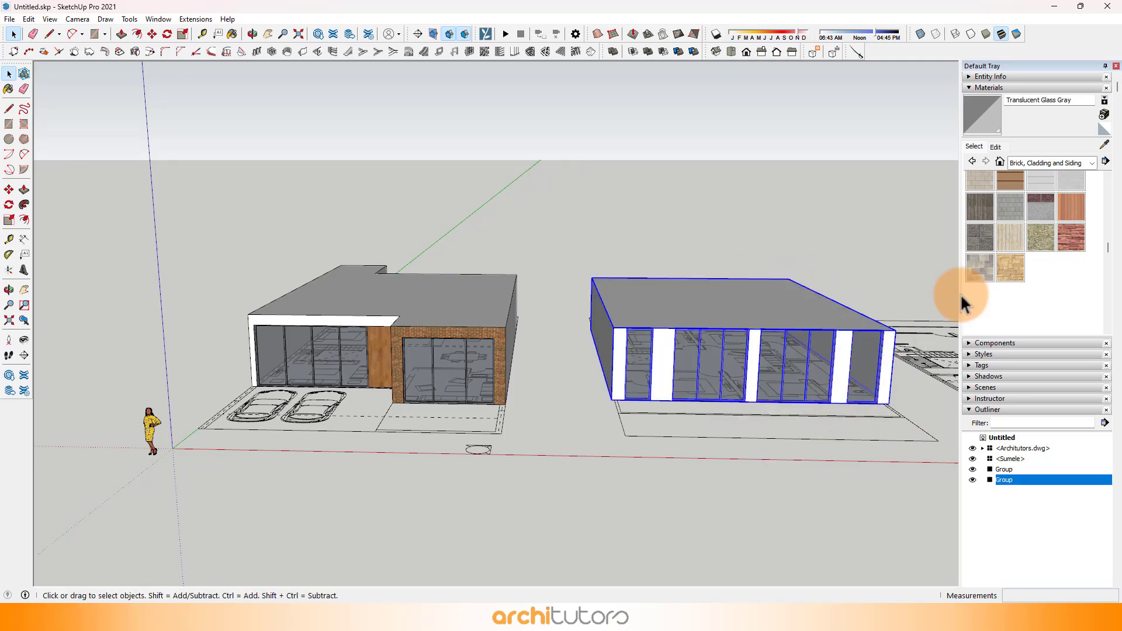
Step: Rename the two new groups in the Outliner as Ground Floor and First Floor
{"action": "left_click", "coordinate": [969, 88]}
{"action": "left_click", "coordinate": [1006, 227]}
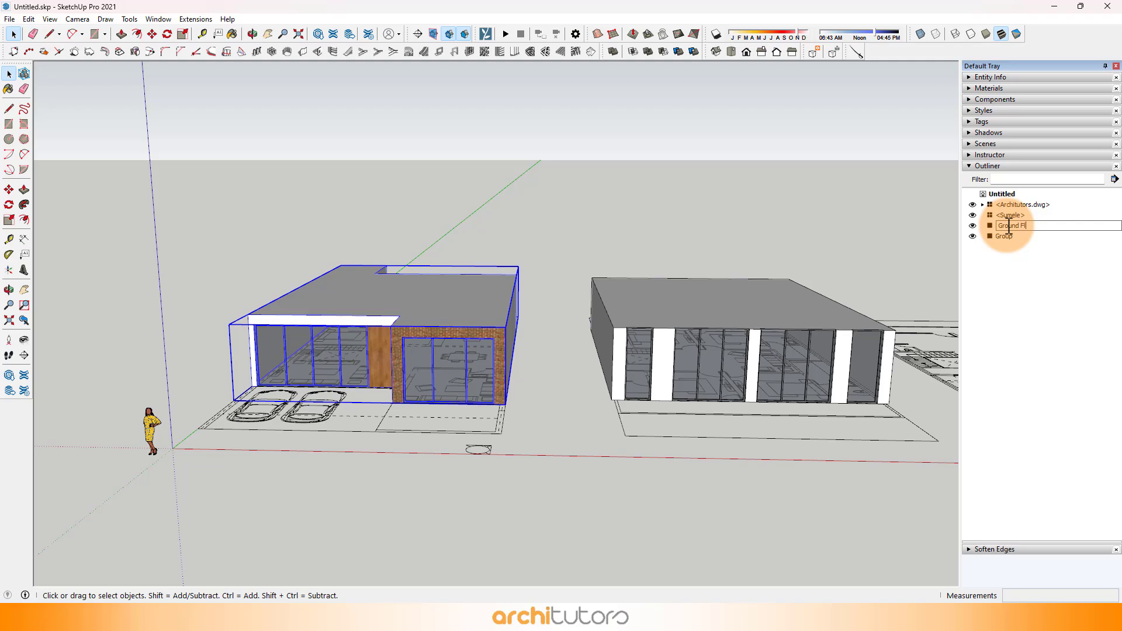
{"action": "left_click", "coordinate": [1004, 236]}
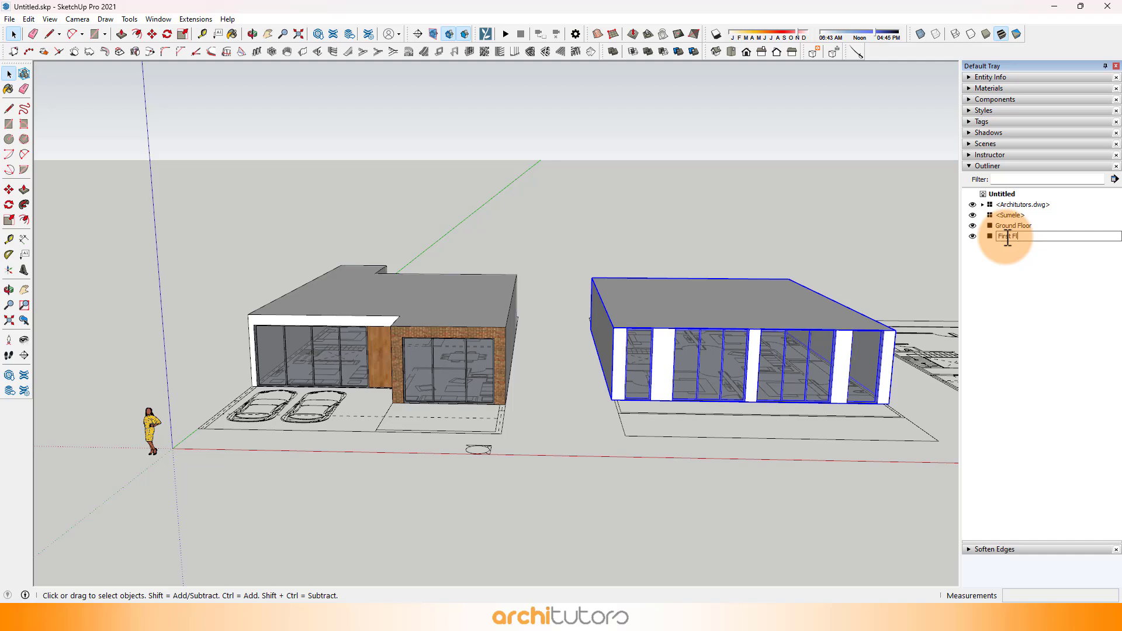
{"action": "left_click", "coordinate": [1050, 300]}
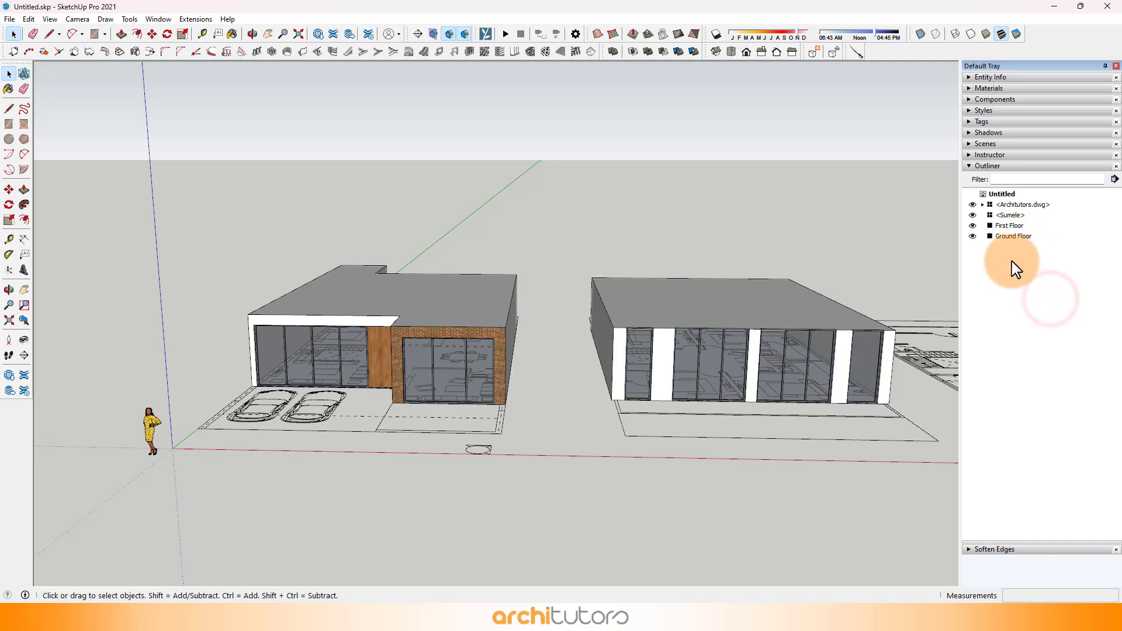
Step: Paint the whole First Floor group with the Cinder Block material from Brick, Cladding and Siding
{"action": "left_click", "coordinate": [712, 305]}
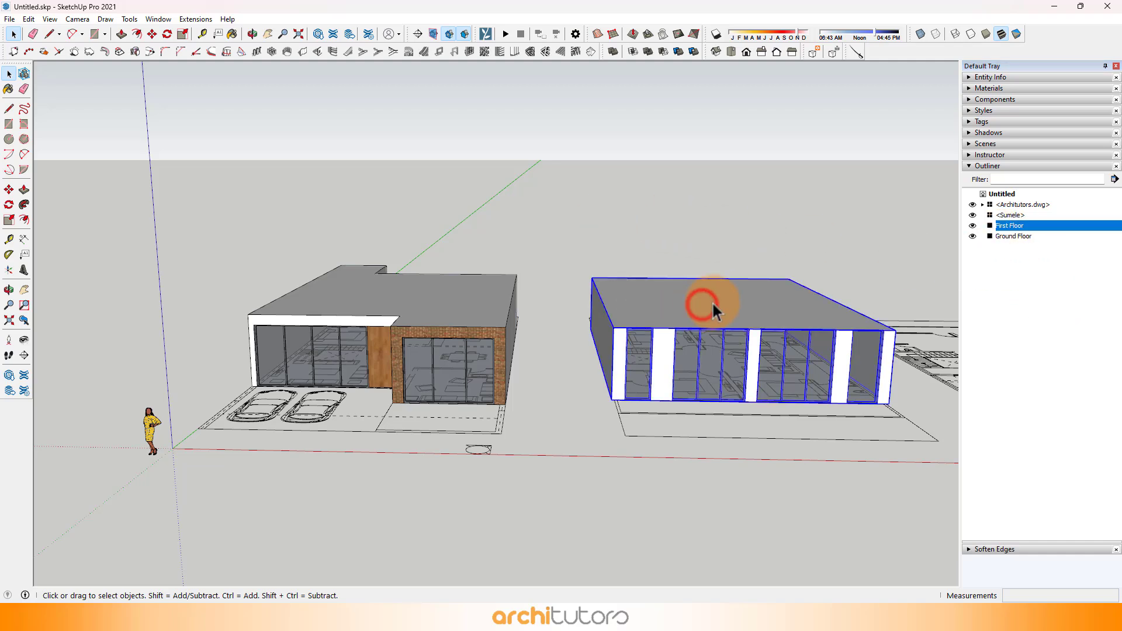
{"action": "left_click", "coordinate": [989, 89]}
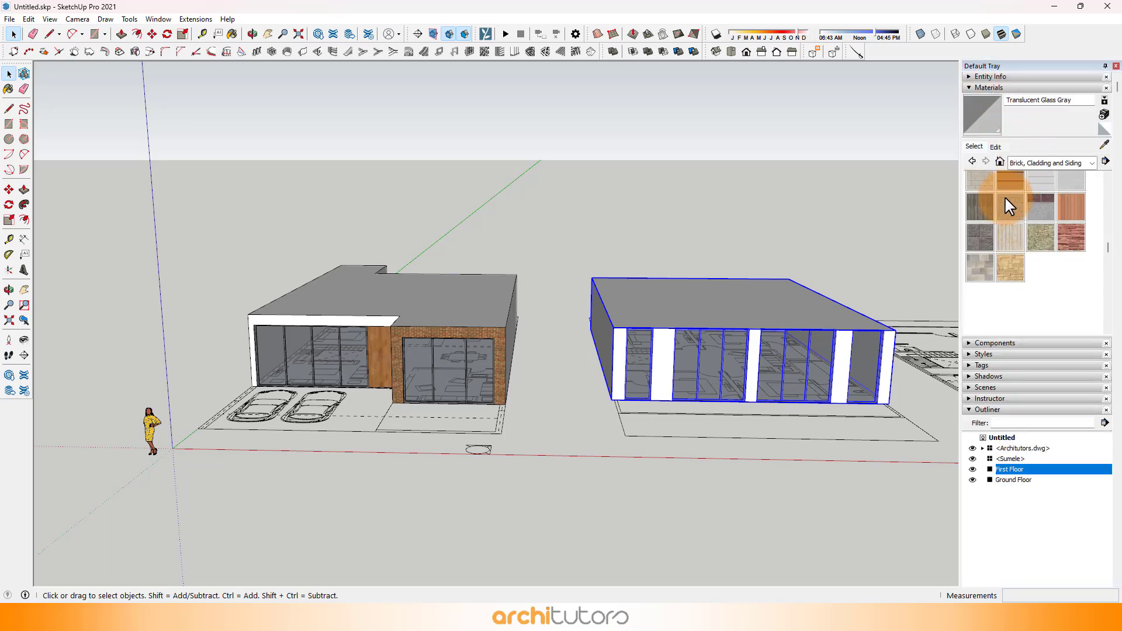
{"action": "scroll", "coordinate": [1005, 216], "scroll_direction": "up", "scroll_amount": 3}
{"action": "left_click", "coordinate": [981, 249]}
{"action": "scroll", "coordinate": [872, 383], "scroll_direction": "up", "scroll_amount": 3}
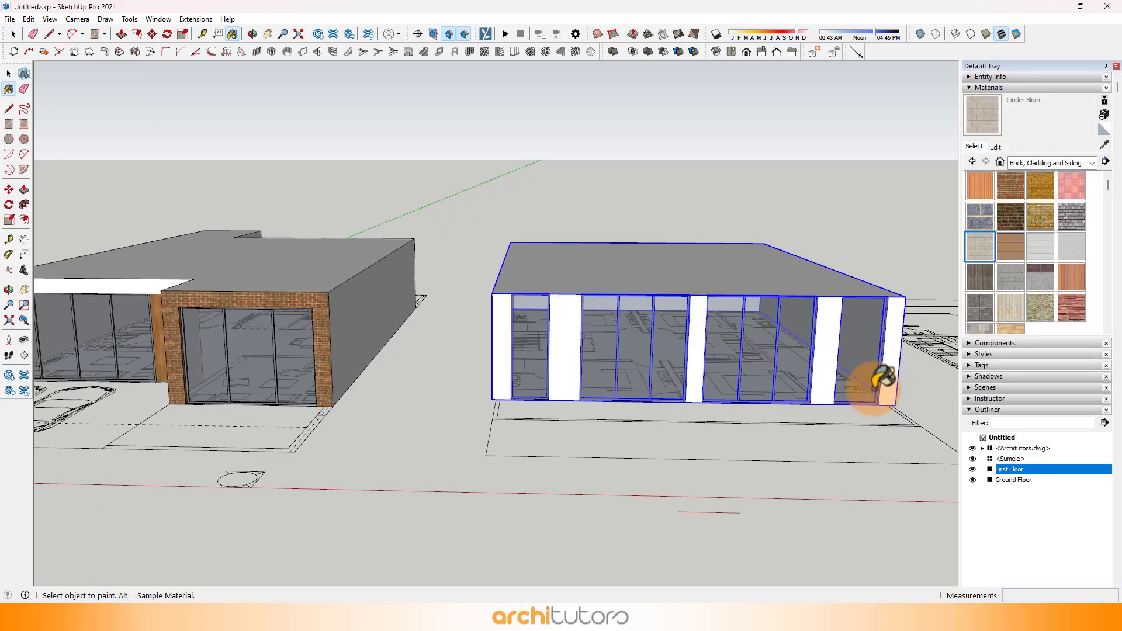
{"action": "mouse_move", "coordinate": [871, 383]}
{"action": "middle_mouse_down"}
{"action": "mouse_move", "coordinate": [800, 290]}
{"action": "mouse_move", "coordinate": [589, 283]}
{"action": "mouse_move", "coordinate": [781, 283]}
{"action": "middle_mouse_up"}
{"action": "left_click", "coordinate": [799, 291]}
{"action": "scroll", "coordinate": [789, 273], "scroll_direction": "up", "scroll_amount": 4}
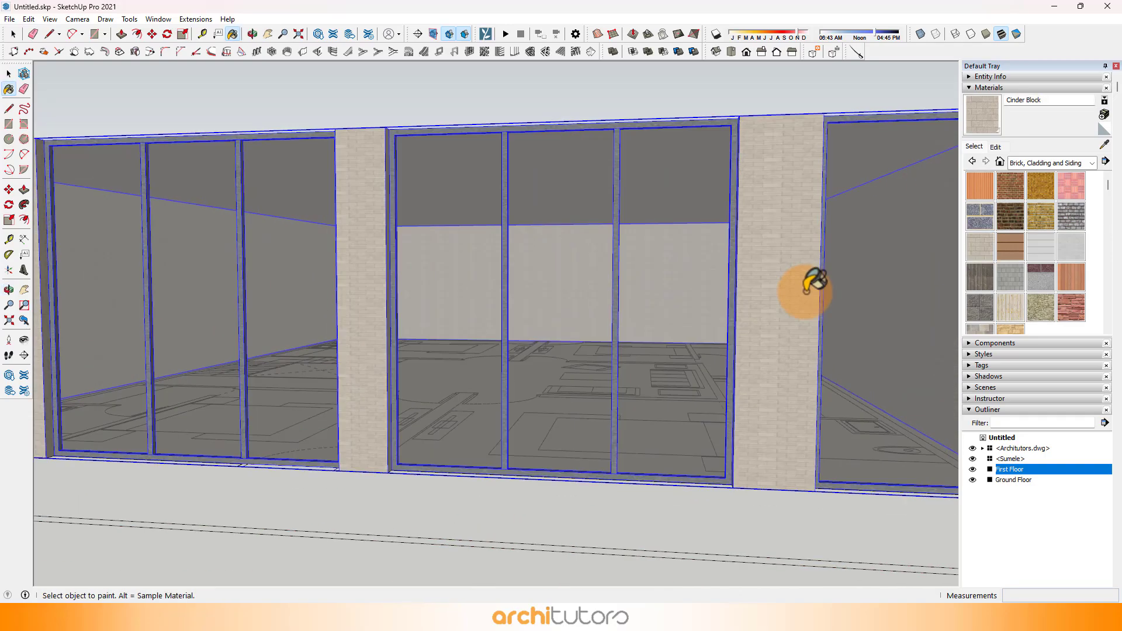
{"action": "scroll", "coordinate": [815, 285], "scroll_direction": "down", "scroll_amount": 8}
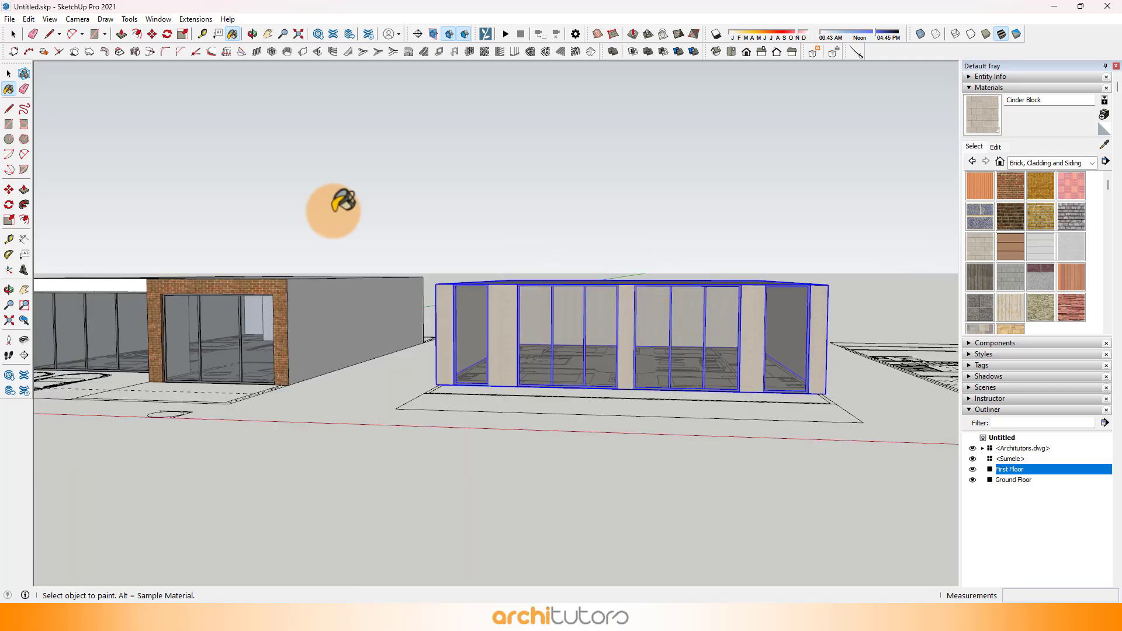
{"action": "left_click", "coordinate": [621, 209]}
Step: Draw a rectangle over the entire underside of the first floor block, from its front corner to the diagonally opposite rear corner
{"action": "middle_click_drag", "start_coordinate": [622, 209], "coordinate": [553, 359]}
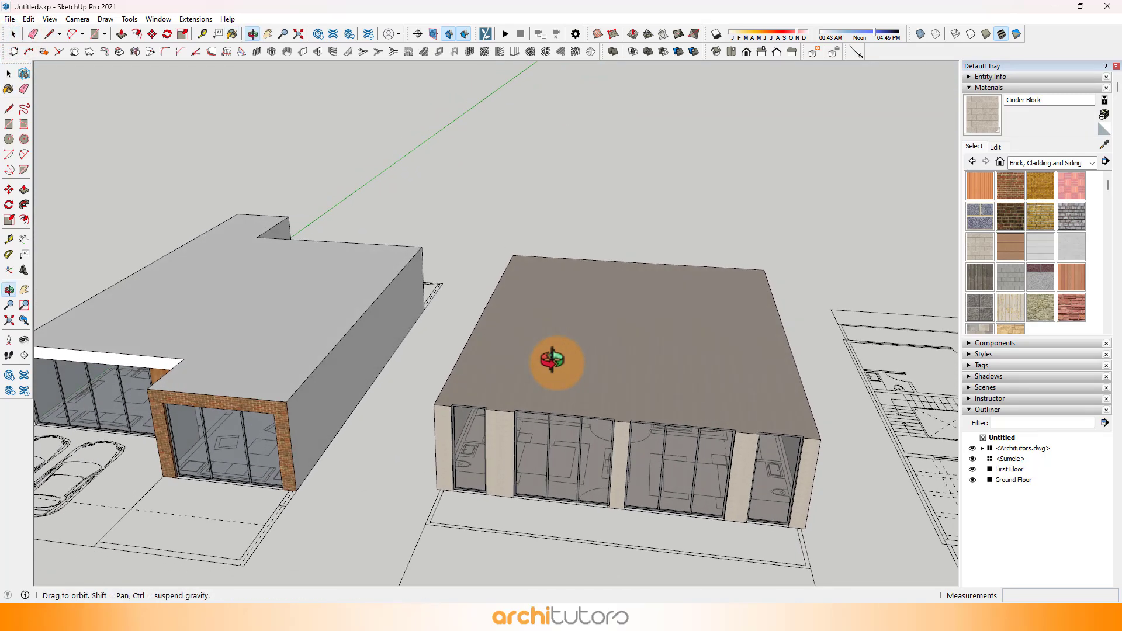
{"action": "scroll", "coordinate": [500, 274], "scroll_direction": "down", "scroll_amount": 4}
{"action": "middle_click_drag", "start_coordinate": [627, 342], "coordinate": [627, 153]}
{"action": "middle_click_drag", "start_coordinate": [634, 304], "coordinate": [647, 187]}
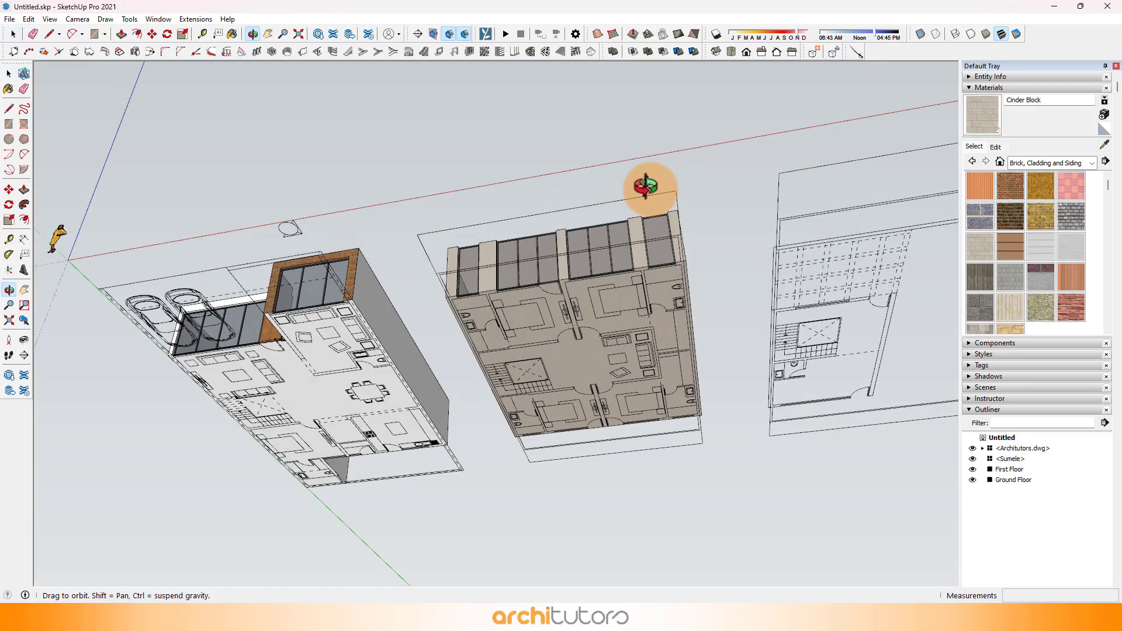
{"action": "scroll", "coordinate": [669, 263], "scroll_direction": "up", "scroll_amount": 4}
{"action": "middle_click_drag", "start_coordinate": [453, 303], "coordinate": [447, 263]}
{"action": "scroll", "coordinate": [294, 259], "scroll_direction": "up", "scroll_amount": 2}
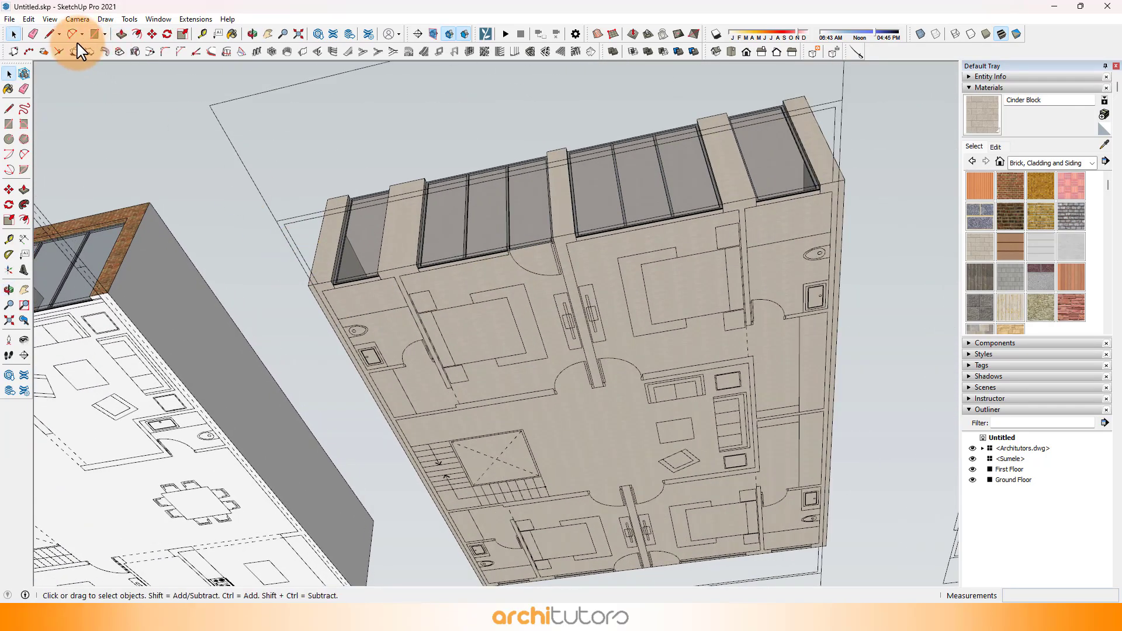
{"action": "left_click", "coordinate": [94, 33]}
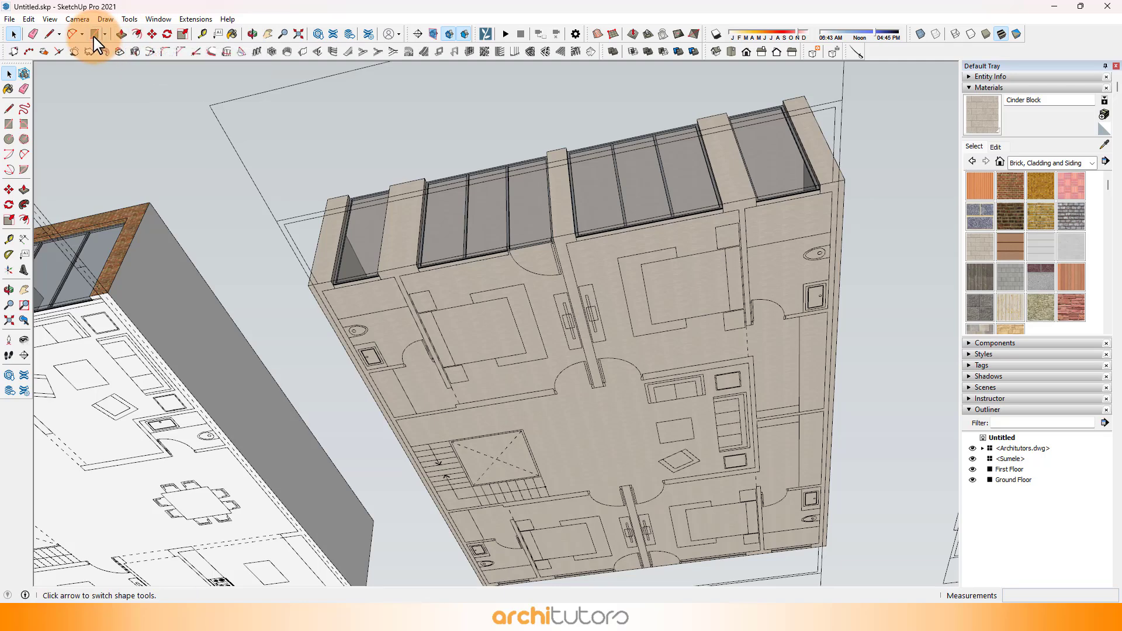
{"action": "scroll", "coordinate": [331, 292], "scroll_direction": "up", "scroll_amount": 3}
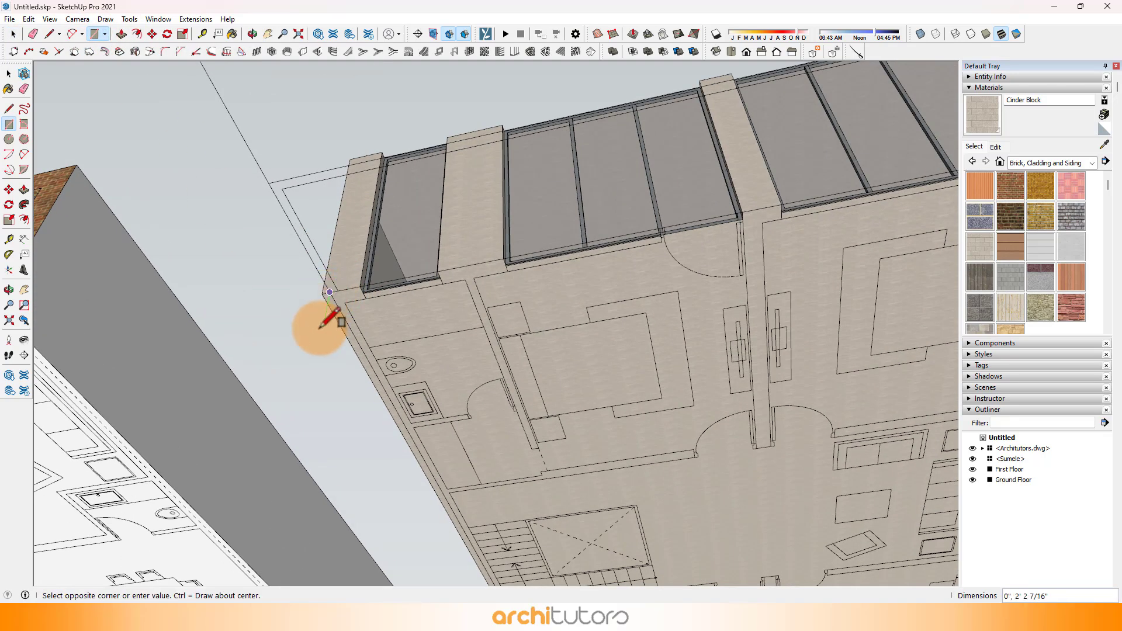
{"action": "key", "text": "Escape"}
{"action": "left_click", "coordinate": [322, 291]}
{"action": "scroll", "coordinate": [251, 151], "scroll_direction": "down", "scroll_amount": 3}
{"action": "scroll", "coordinate": [774, 476], "scroll_direction": "up", "scroll_amount": 1}
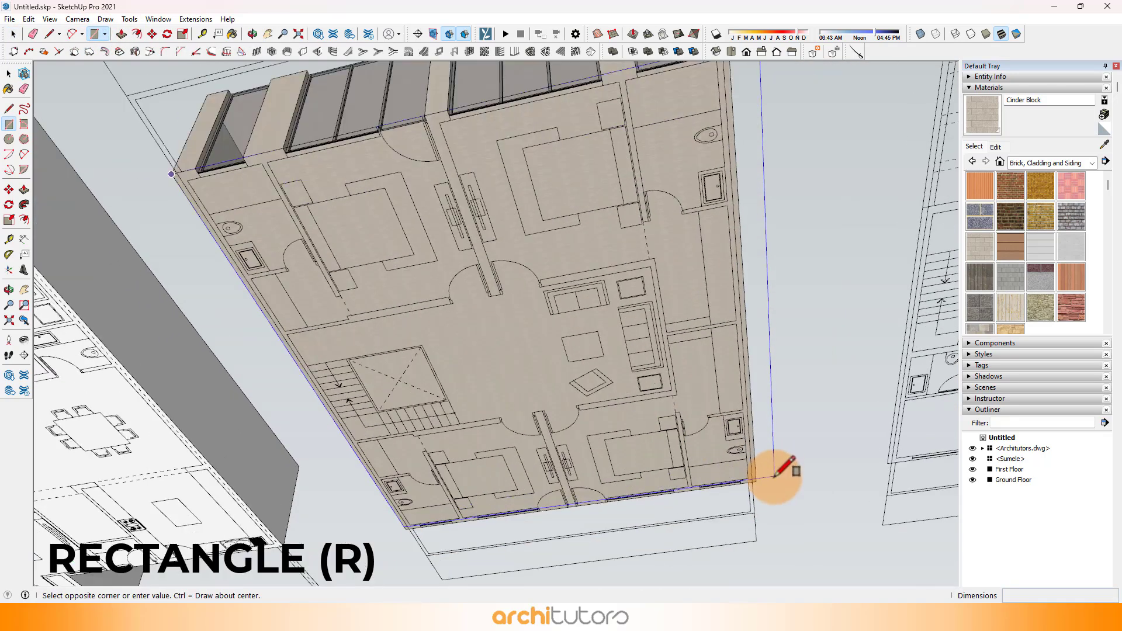
{"action": "scroll", "coordinate": [774, 477], "scroll_direction": "up", "scroll_amount": 1}
{"action": "left_click", "coordinate": [753, 482]}
{"action": "scroll", "coordinate": [748, 480], "scroll_direction": "down", "scroll_amount": 3}
{"action": "middle_click_drag", "start_coordinate": [605, 219], "coordinate": [582, 226]}
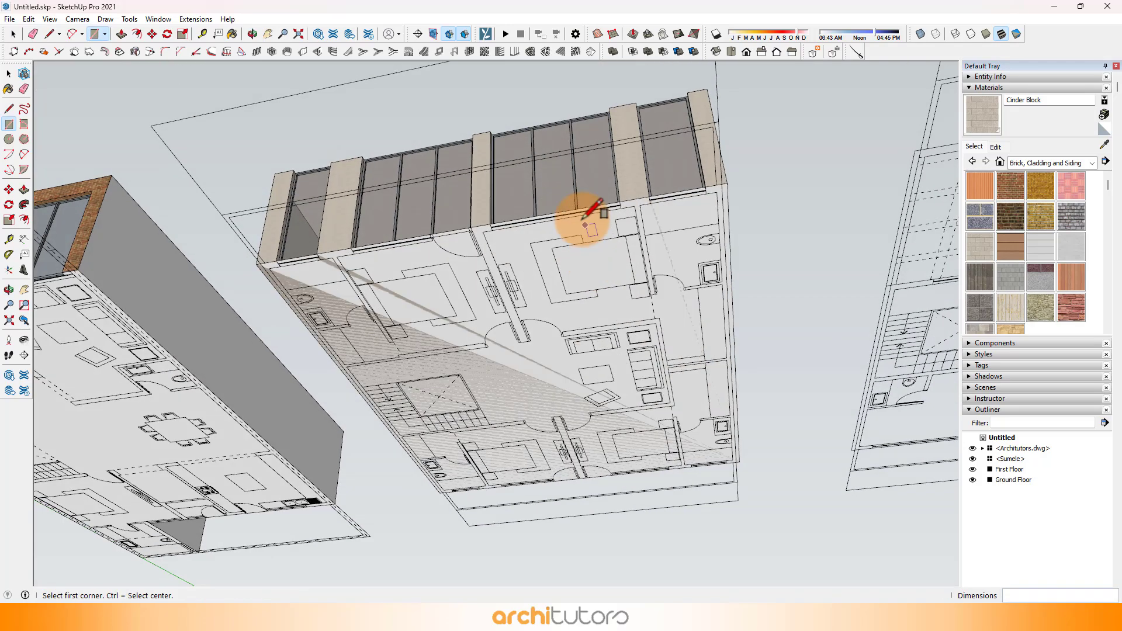
Step: Extrude the rectangle under the first floor block downward by 1' 6" to form a slab
{"action": "scroll", "coordinate": [573, 239], "scroll_direction": "up", "scroll_amount": 4}
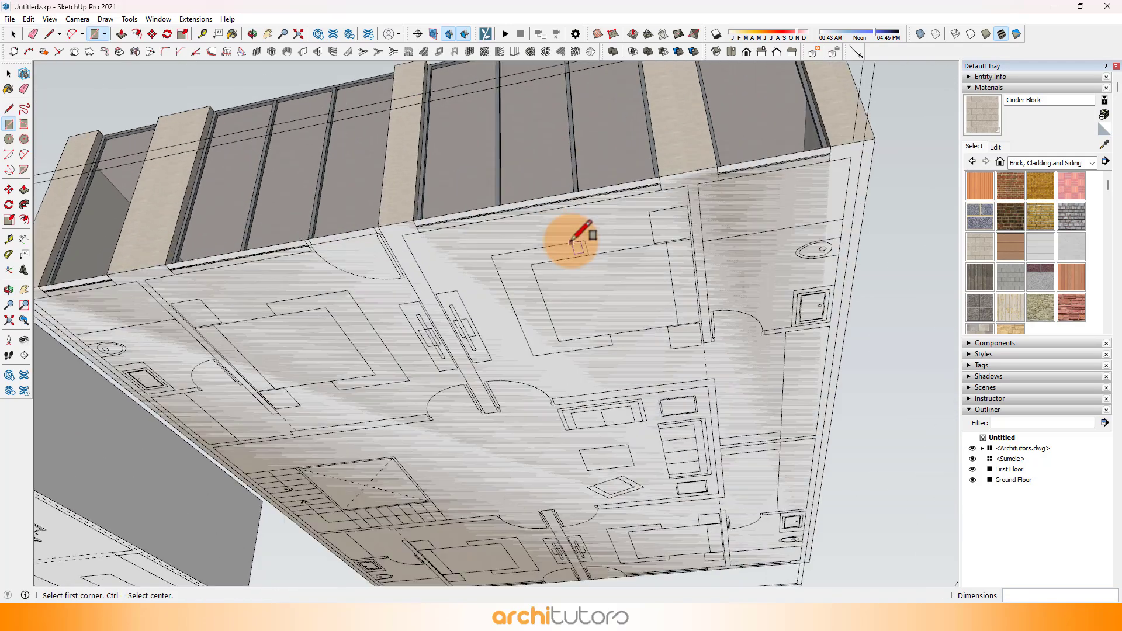
{"action": "left_click", "coordinate": [122, 35]}
{"action": "left_click_drag", "start_coordinate": [376, 250], "coordinate": [377, 285]}
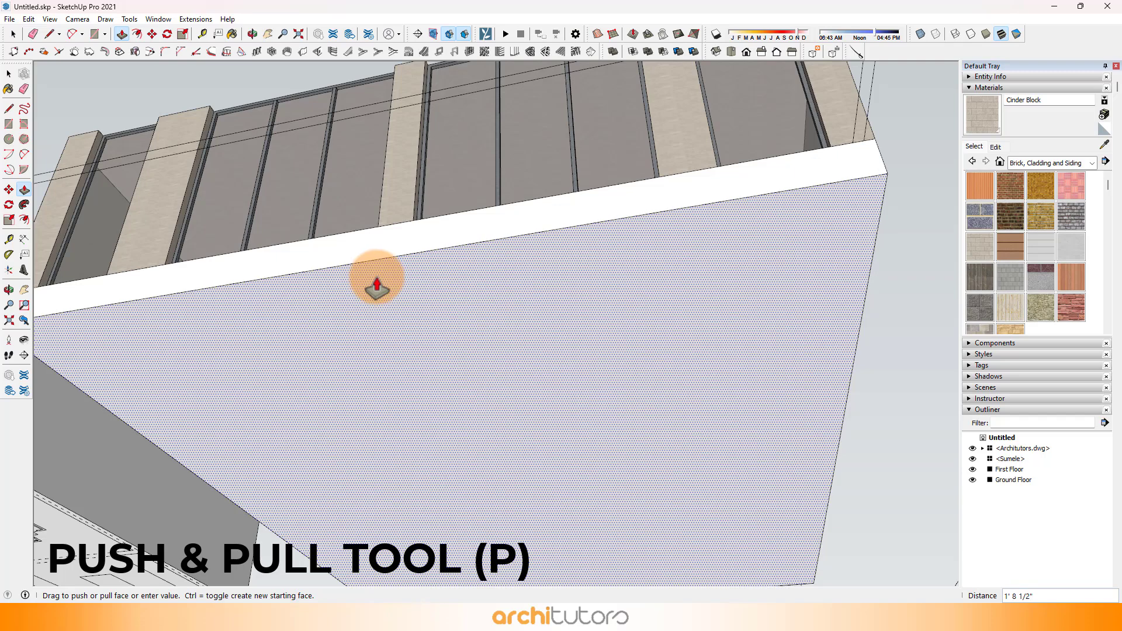
{"action": "key", "text": "Return"}
{"action": "scroll", "coordinate": [408, 245], "scroll_direction": "down", "scroll_amount": 3}
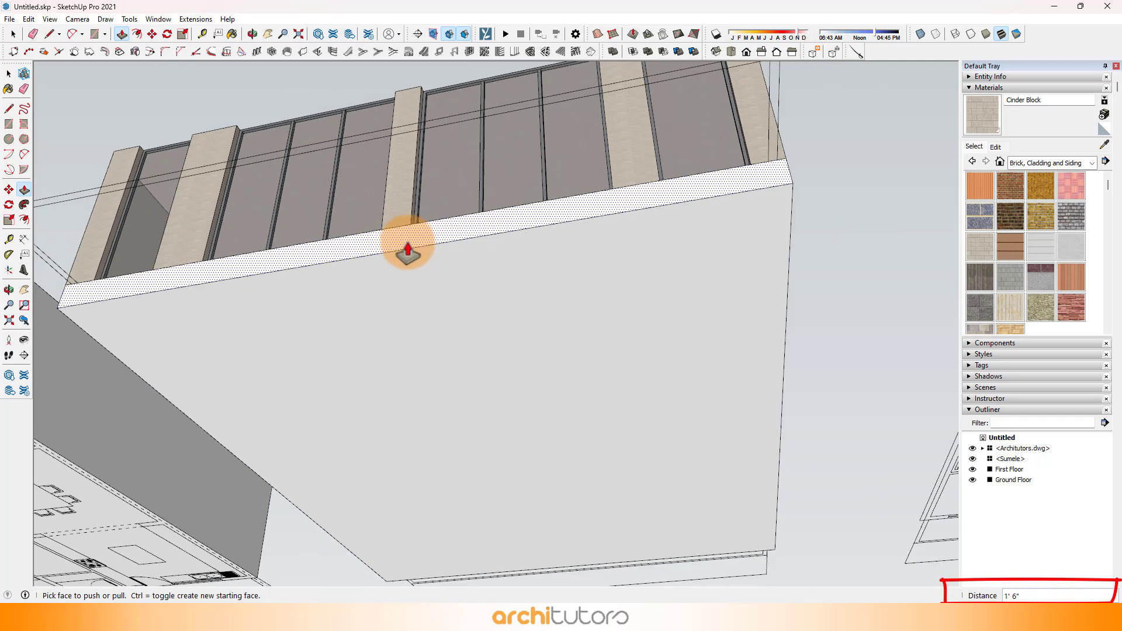
Step: Make the complete slab below the first floor block a group
{"action": "middle_click_drag", "start_coordinate": [408, 244], "coordinate": [448, 374]}
{"action": "scroll", "coordinate": [432, 397], "scroll_direction": "down", "scroll_amount": 3}
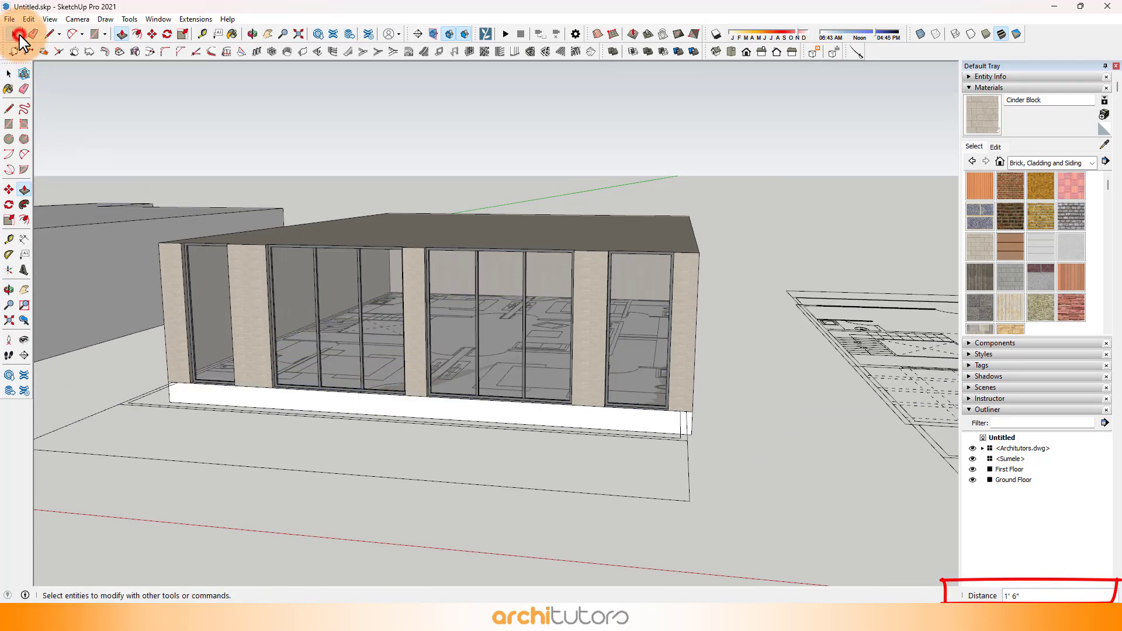
{"action": "triple_click", "coordinate": [353, 403]}
{"action": "right_click", "coordinate": [352, 401]}
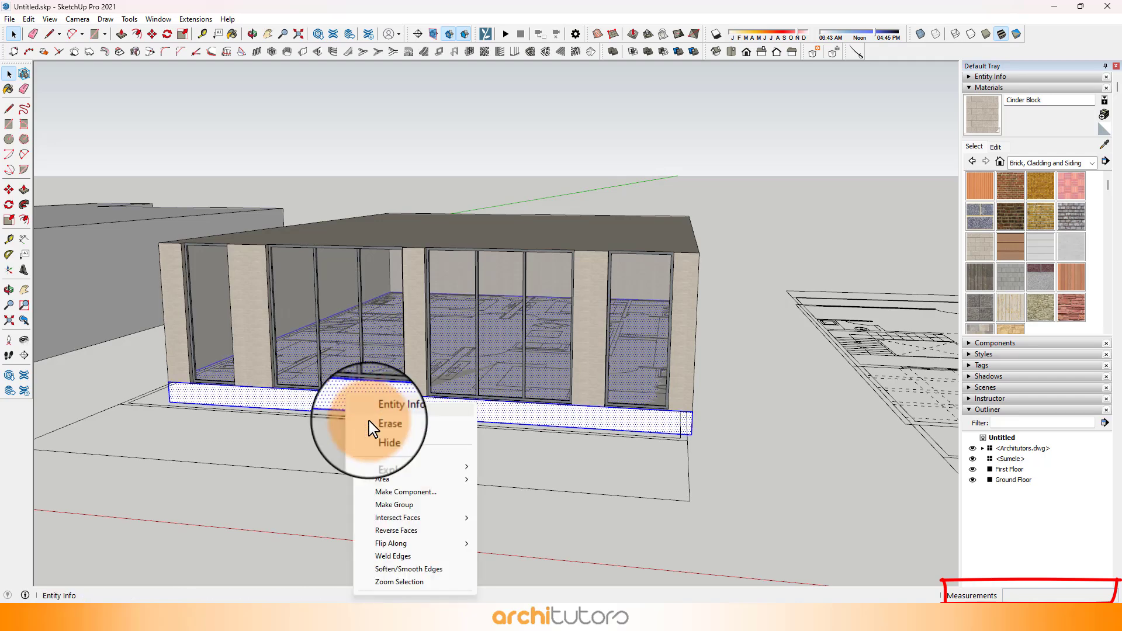
{"action": "left_click", "coordinate": [409, 505]}
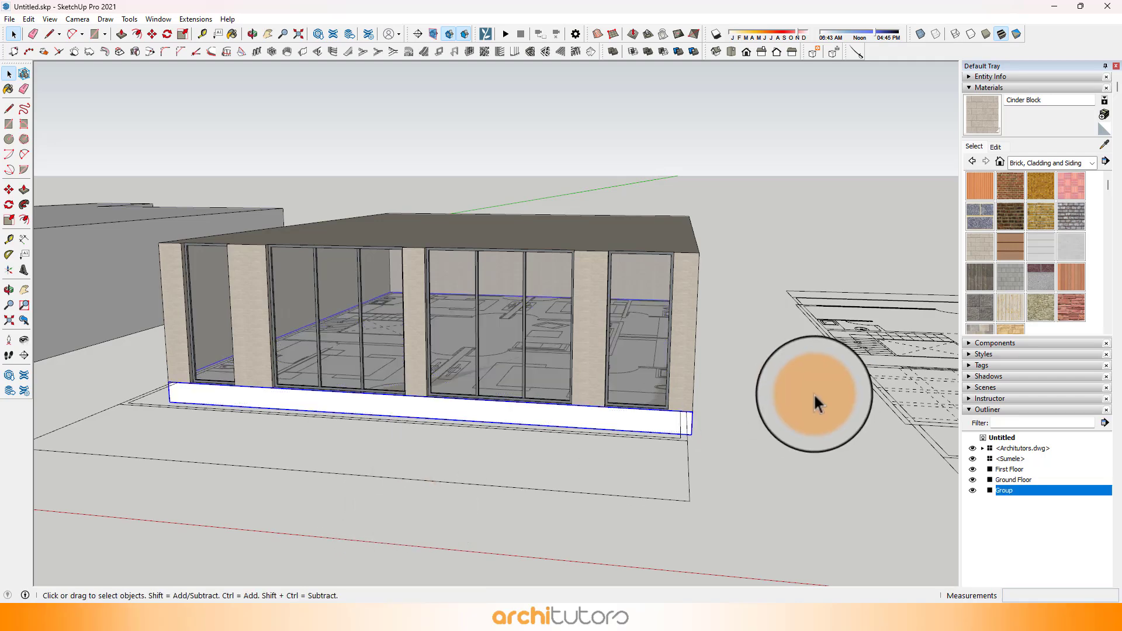
Step: Copy the slab group vertically from its bottom front corner to the top corner of the first floor block as a roof slab
{"action": "middle_click_drag", "start_coordinate": [813, 392], "coordinate": [644, 433]}
{"action": "scroll", "coordinate": [528, 482], "scroll_direction": "up", "scroll_amount": 5}
{"action": "key", "text": "m"}
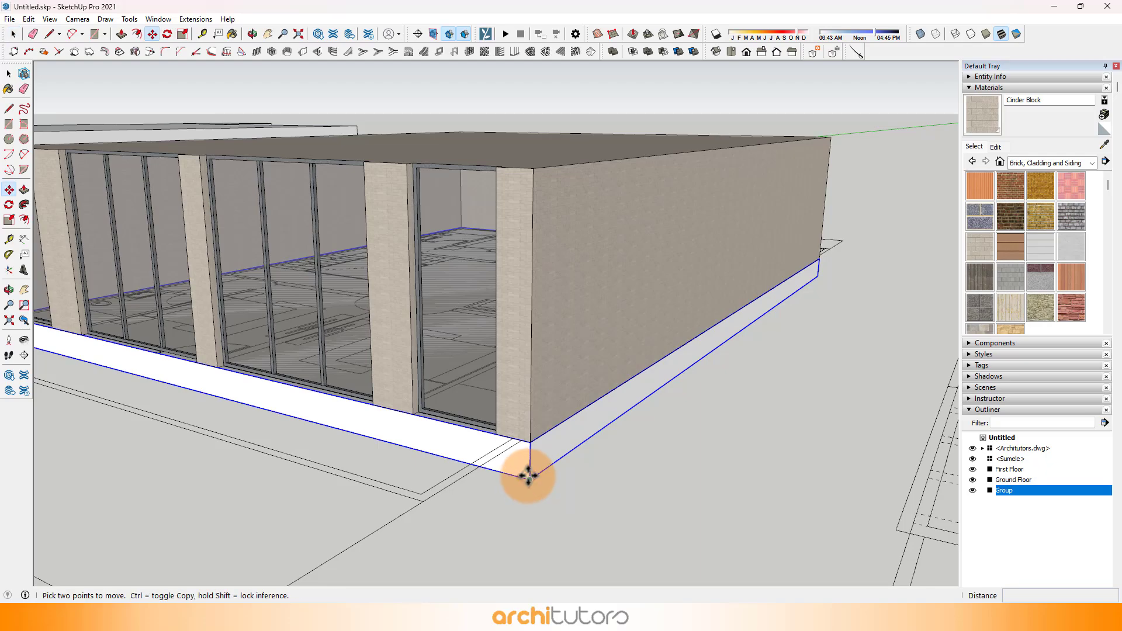
{"action": "left_click", "coordinate": [529, 475]}
{"action": "key", "text": "ctrl"}
{"action": "left_click", "coordinate": [528, 165]}
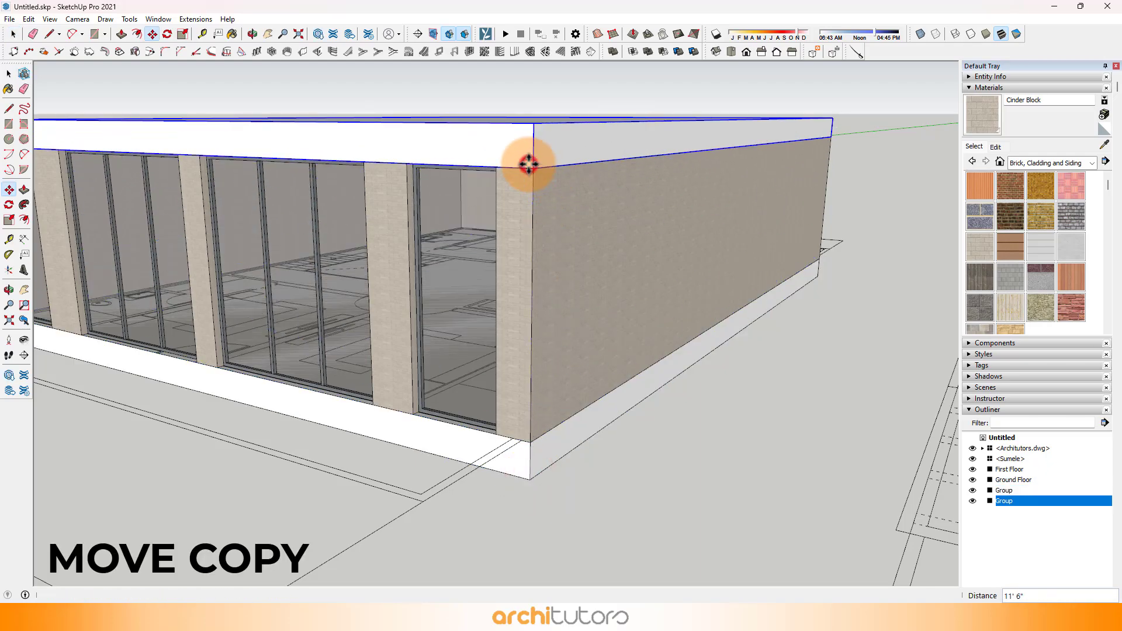
Step: Move the first floor block with both slabs from its bottom front corner onto the matching top front corner of the ground floor
{"action": "scroll", "coordinate": [596, 290], "scroll_direction": "down", "scroll_amount": 6}
{"action": "middle_click_drag", "start_coordinate": [596, 290], "coordinate": [834, 270]}
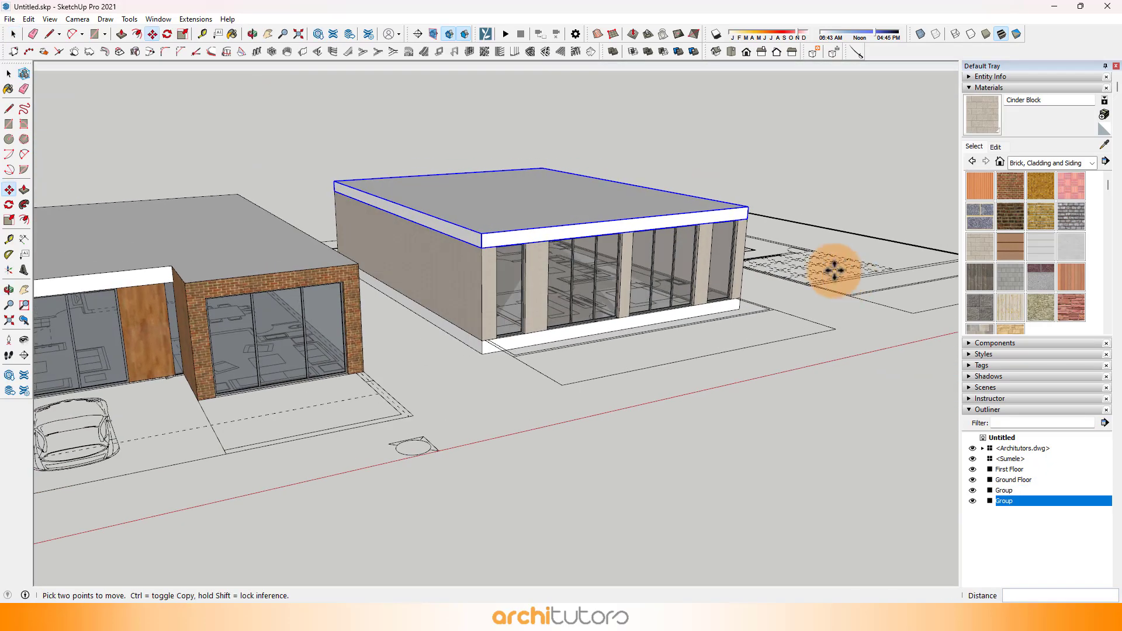
{"action": "scroll", "coordinate": [431, 164], "scroll_direction": "up", "scroll_amount": 3}
{"action": "left_click", "coordinate": [13, 34]}
{"action": "left_click", "coordinate": [440, 303], "text": "ctrl"}
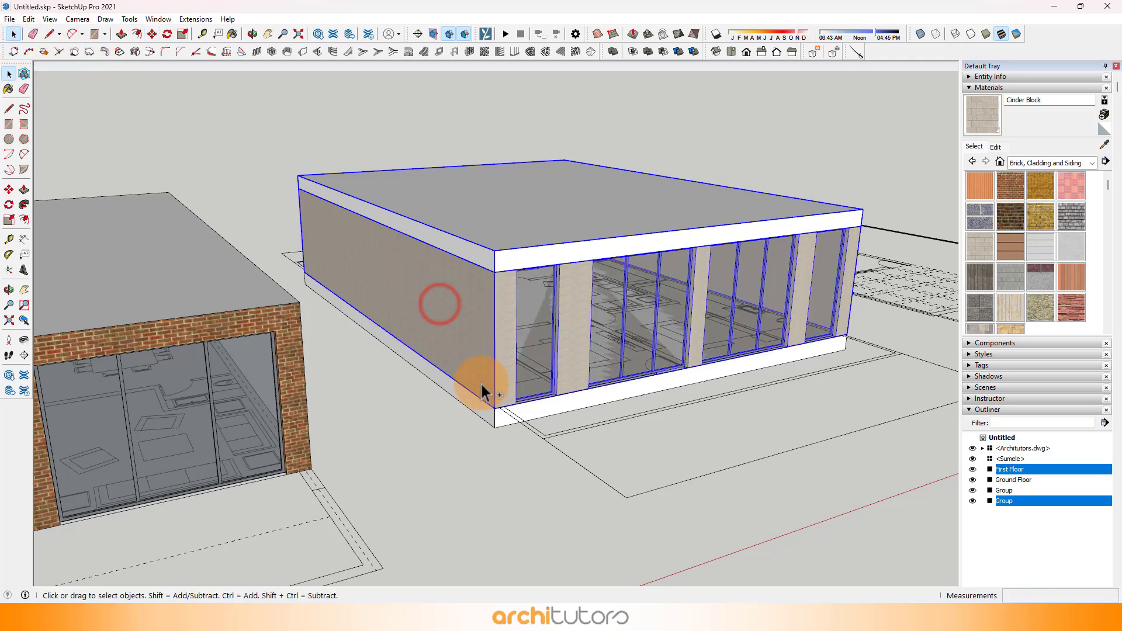
{"action": "scroll", "coordinate": [491, 431], "scroll_direction": "up", "scroll_amount": 4}
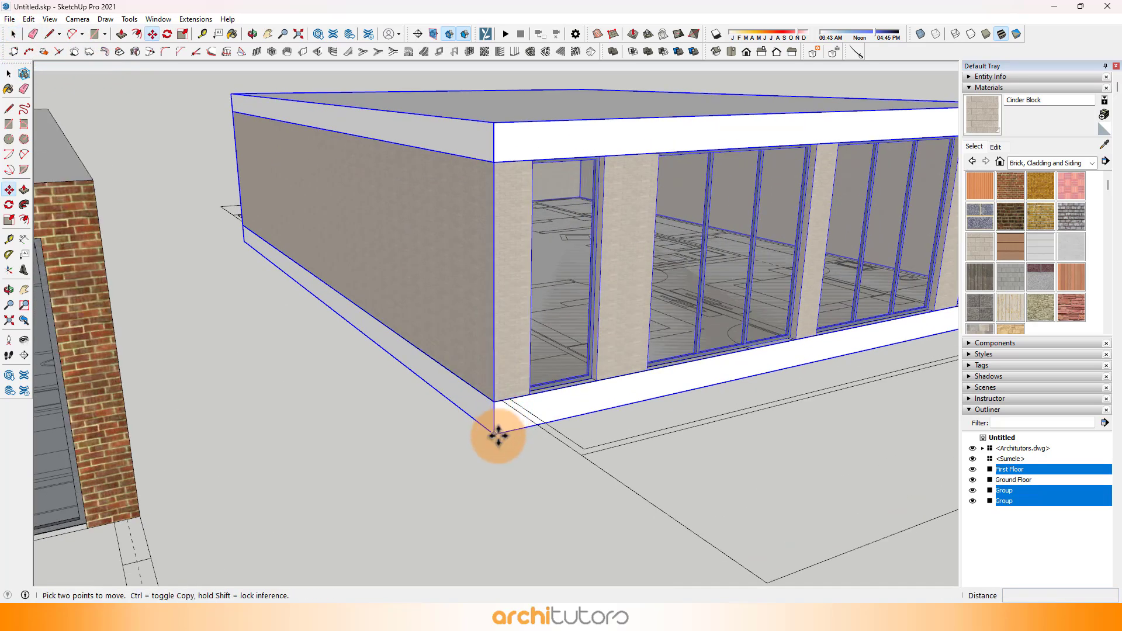
{"action": "left_click", "coordinate": [498, 436]}
{"action": "scroll", "coordinate": [758, 377], "scroll_direction": "down", "scroll_amount": 7}
{"action": "key", "text": "Escape"}
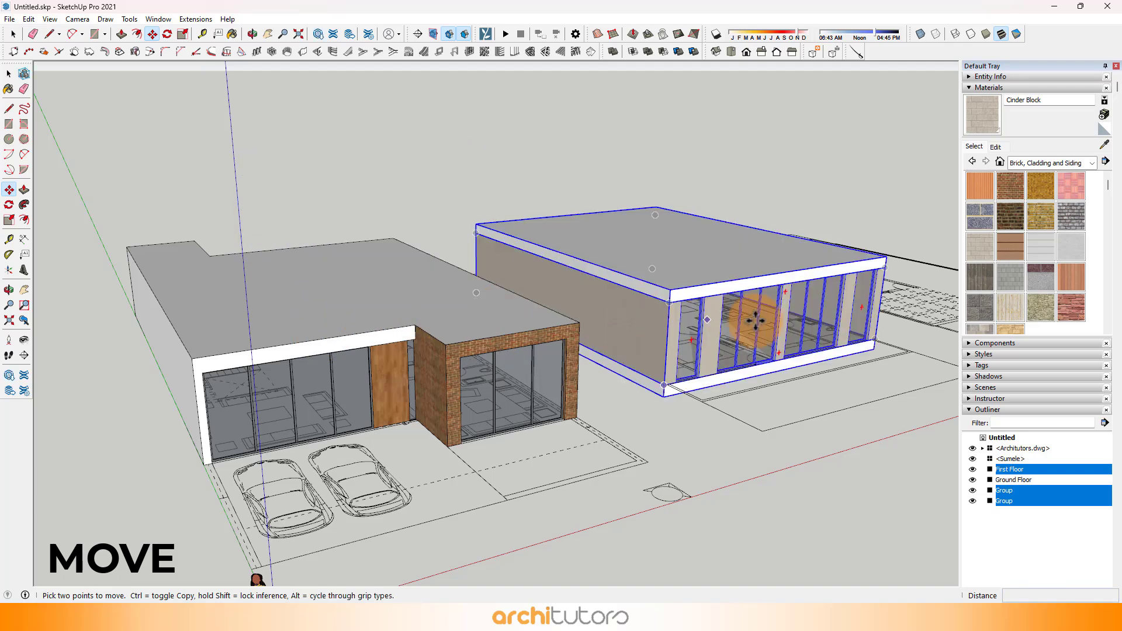
{"action": "middle_click_drag", "start_coordinate": [756, 321], "coordinate": [612, 490]}
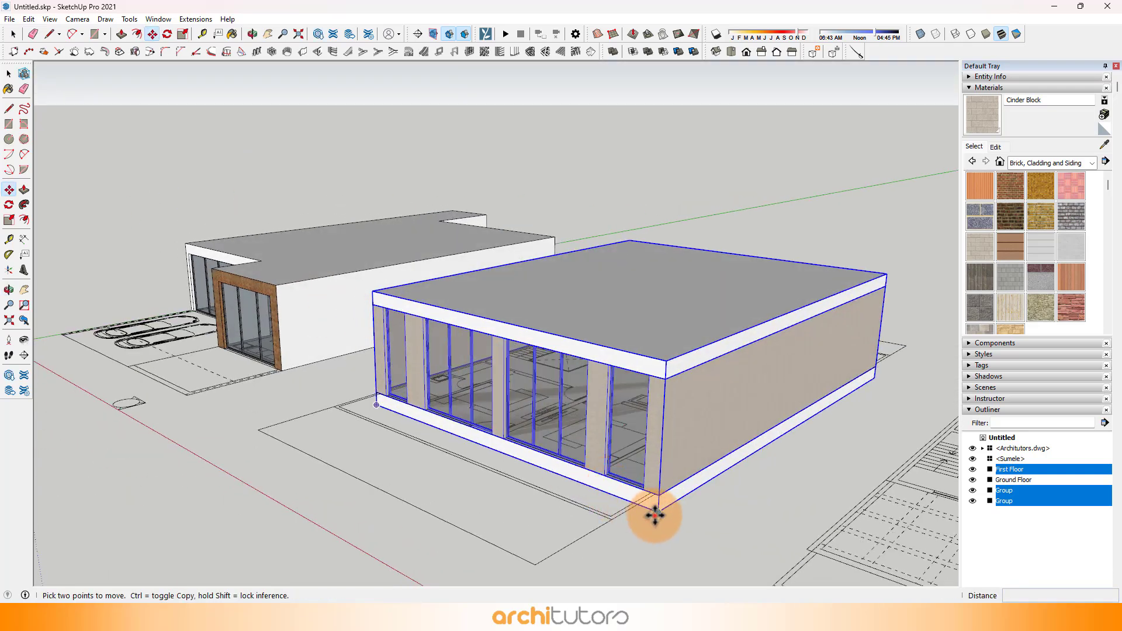
{"action": "left_click", "coordinate": [655, 515]}
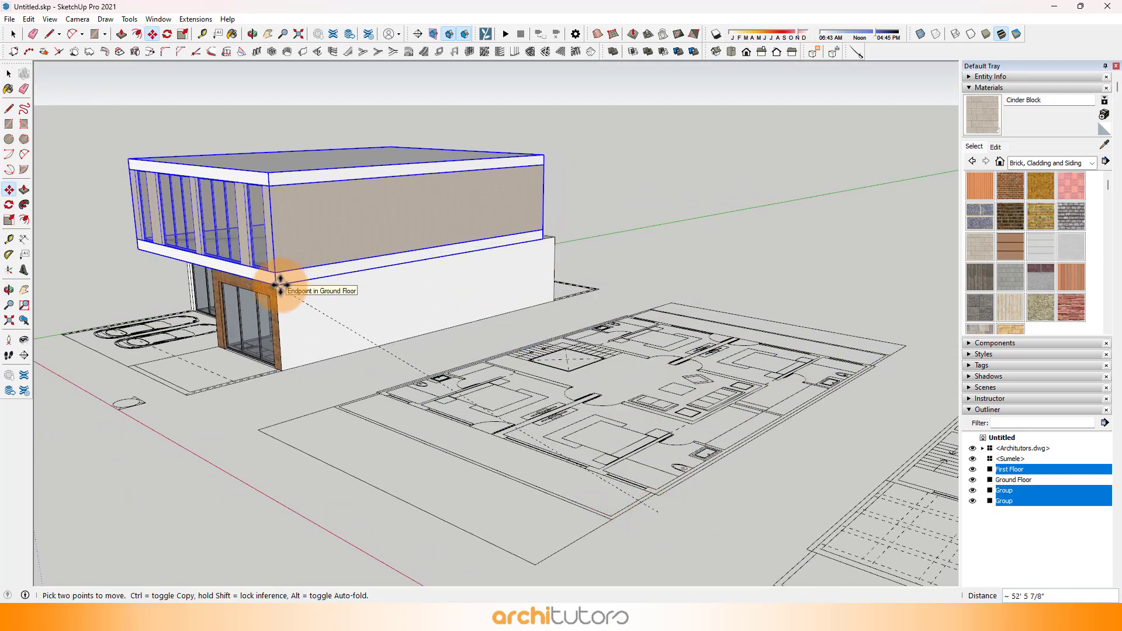
{"action": "left_click", "coordinate": [272, 282]}
Step: Shift the first floor block and its slabs along the side wall to align their lower rear corner with the ground floor's rear corner
{"action": "middle_click_drag", "start_coordinate": [272, 282], "coordinate": [636, 221]}
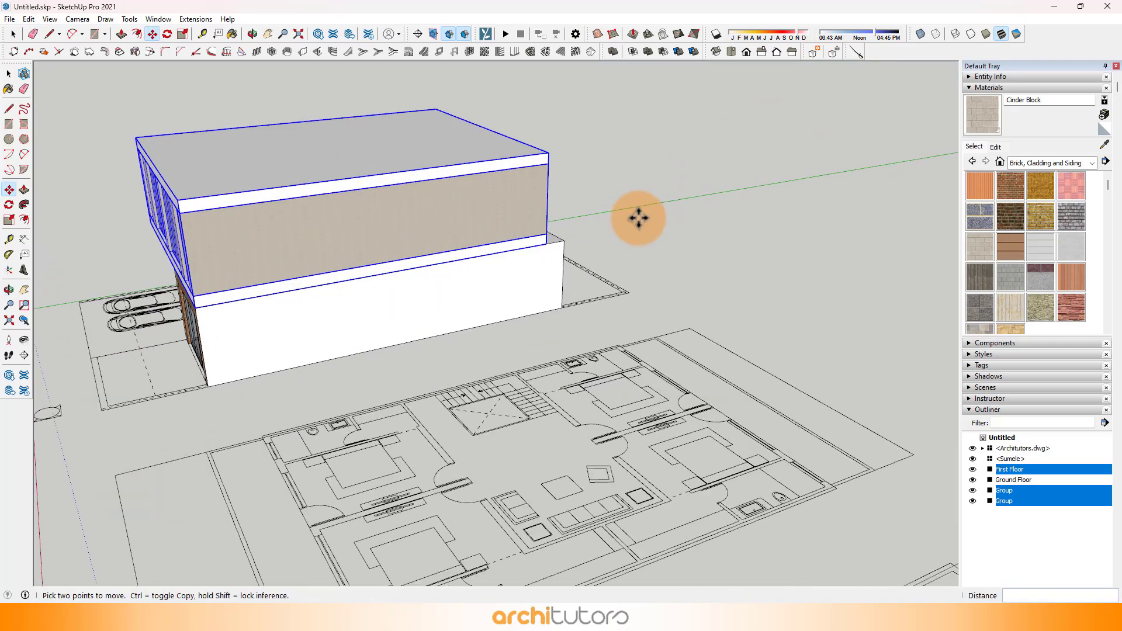
{"action": "scroll", "coordinate": [590, 228], "scroll_direction": "up", "scroll_amount": 3}
{"action": "left_click", "coordinate": [545, 243]}
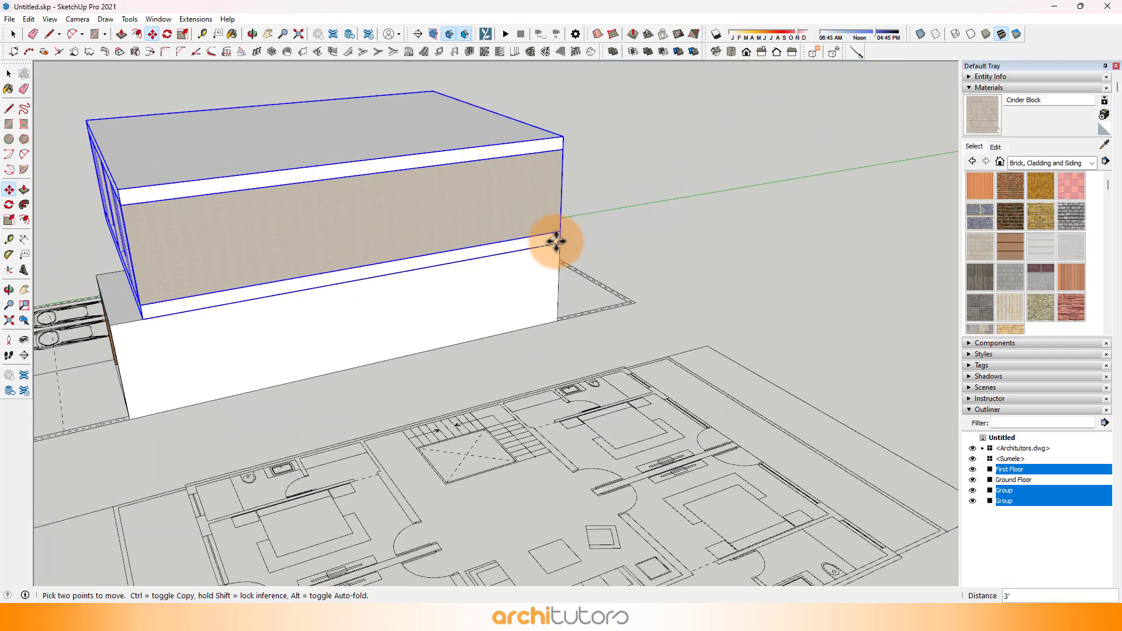
{"action": "left_click", "coordinate": [559, 239]}
{"action": "middle_click_drag", "start_coordinate": [560, 240], "coordinate": [366, 253]}
{"action": "scroll", "coordinate": [509, 253], "scroll_direction": "up", "scroll_amount": 5}
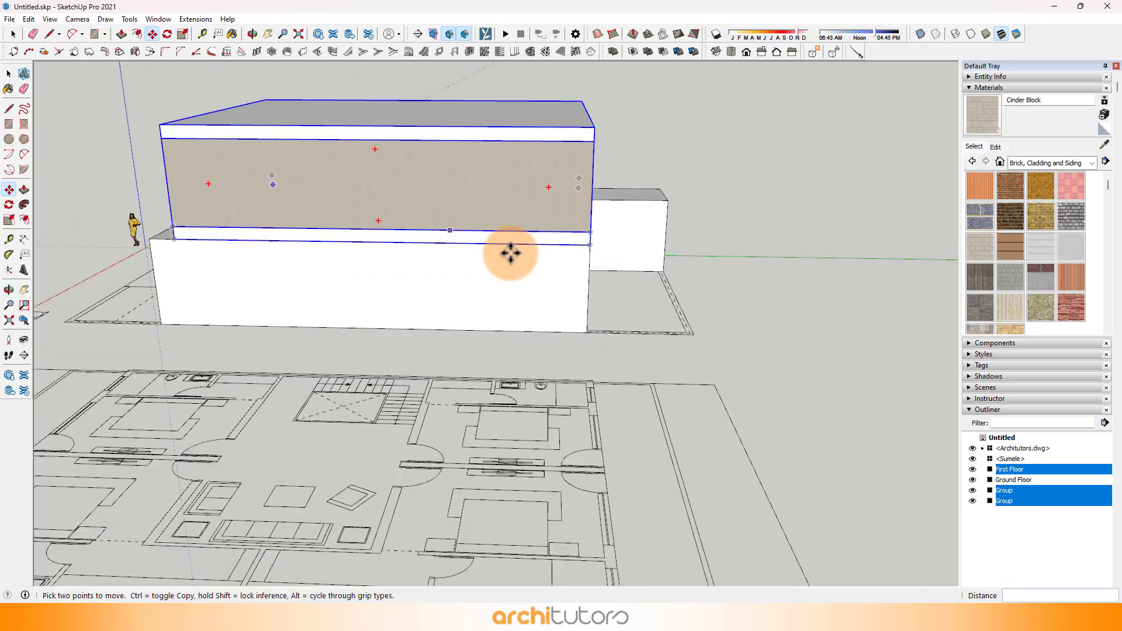
{"action": "middle_click_drag", "start_coordinate": [586, 211], "coordinate": [664, 245]}
{"action": "scroll", "coordinate": [664, 245], "scroll_direction": "down", "scroll_amount": 3}
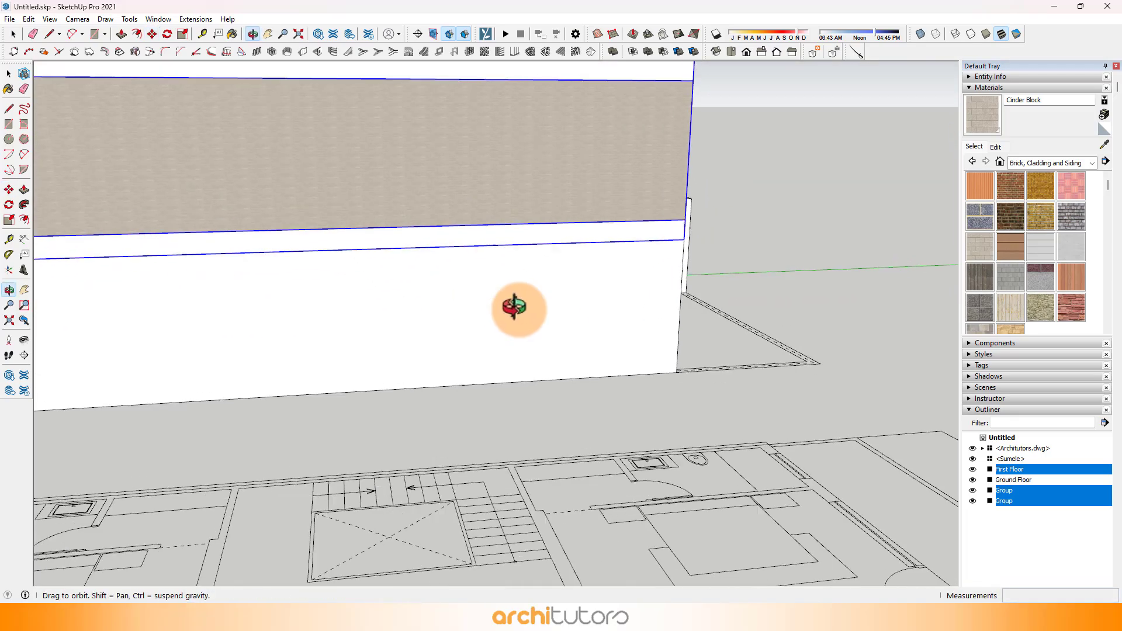
{"action": "scroll", "coordinate": [573, 331], "scroll_direction": "down", "scroll_amount": 5}
{"action": "middle_click_drag", "start_coordinate": [513, 306], "coordinate": [575, 270]}
{"action": "key", "text": "m"}
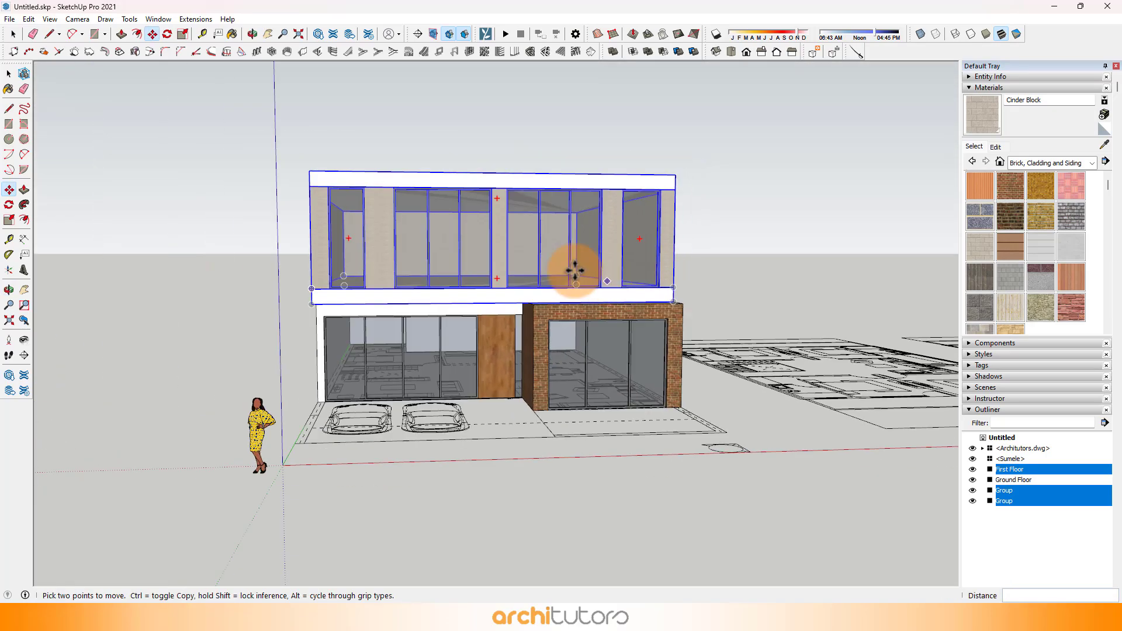
Step: Open the first floor group for editing and measure the width of the front corner pier above the brick-clad volume
{"action": "left_click", "coordinate": [16, 34]}
{"action": "left_click", "coordinate": [476, 93]}
{"action": "scroll", "coordinate": [619, 278], "scroll_direction": "up", "scroll_amount": 5}
{"action": "double_click", "coordinate": [687, 302]}
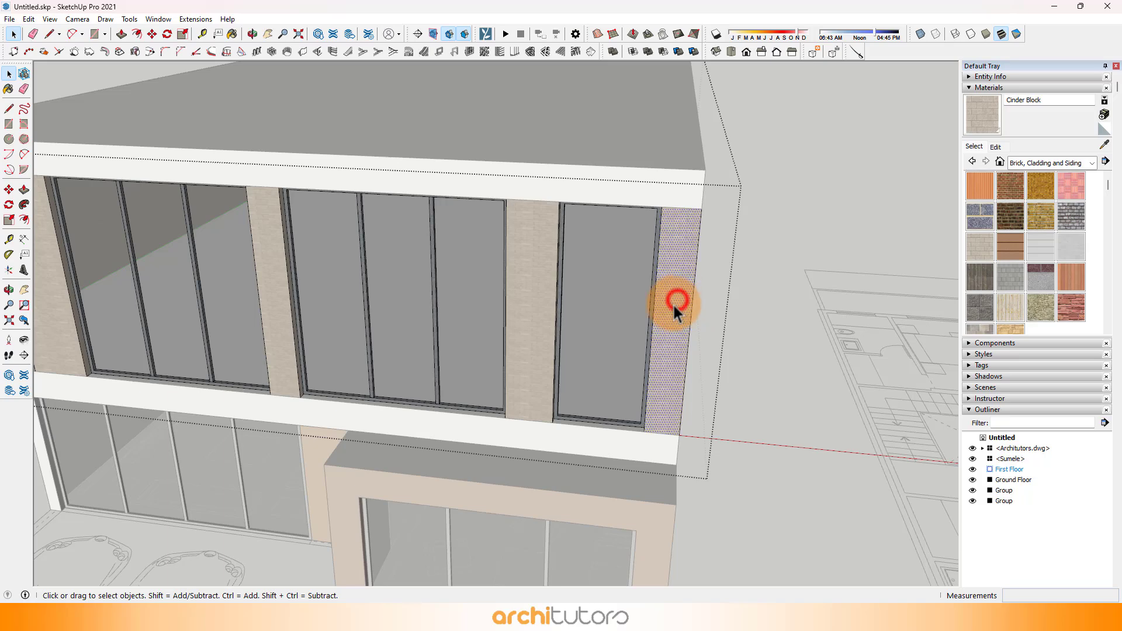
{"action": "scroll", "coordinate": [672, 281], "scroll_direction": "up", "scroll_amount": 5}
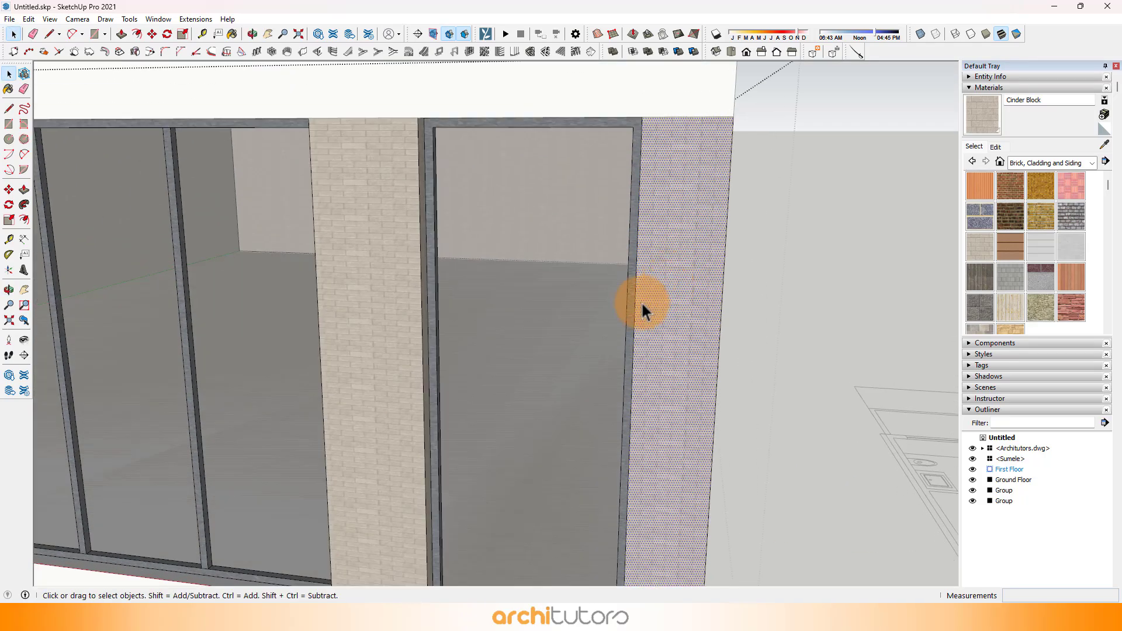
{"action": "key", "text": "t"}
{"action": "left_click", "coordinate": [635, 302]}
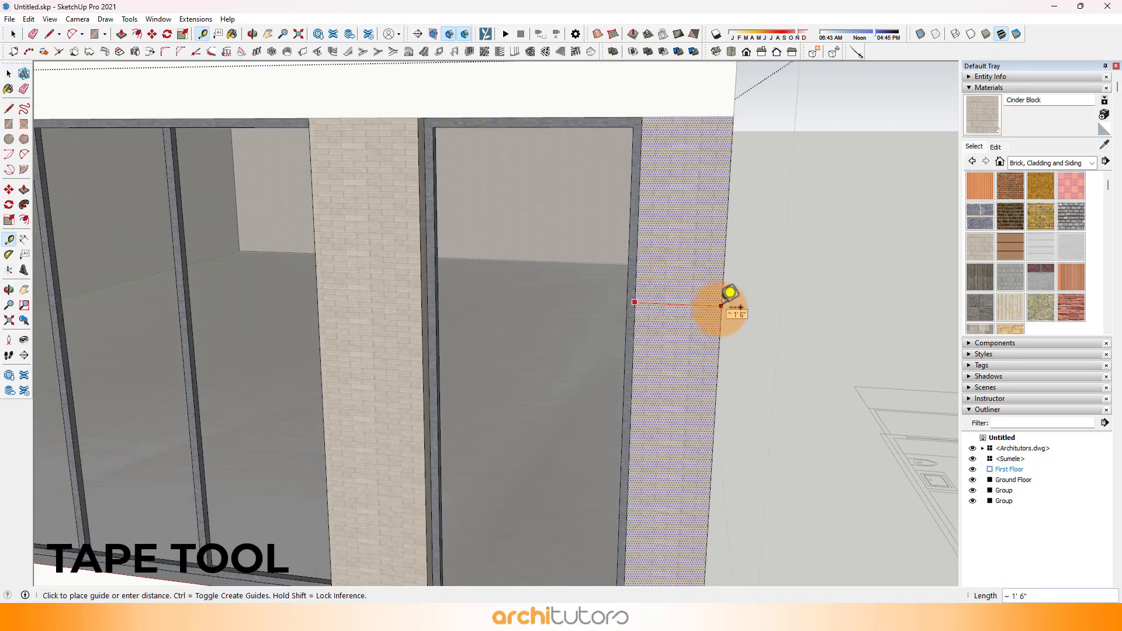
Step: Hide the rest of the model while editing the first floor group
{"action": "left_click", "coordinate": [50, 19]}
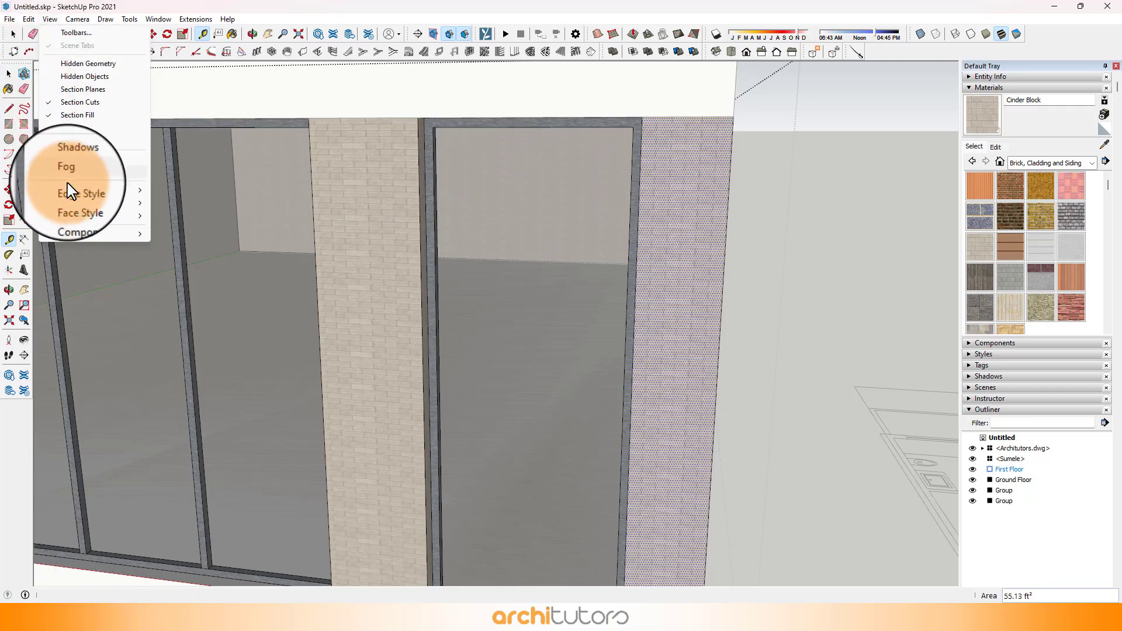
{"action": "mouse_move", "coordinate": [67, 220]}
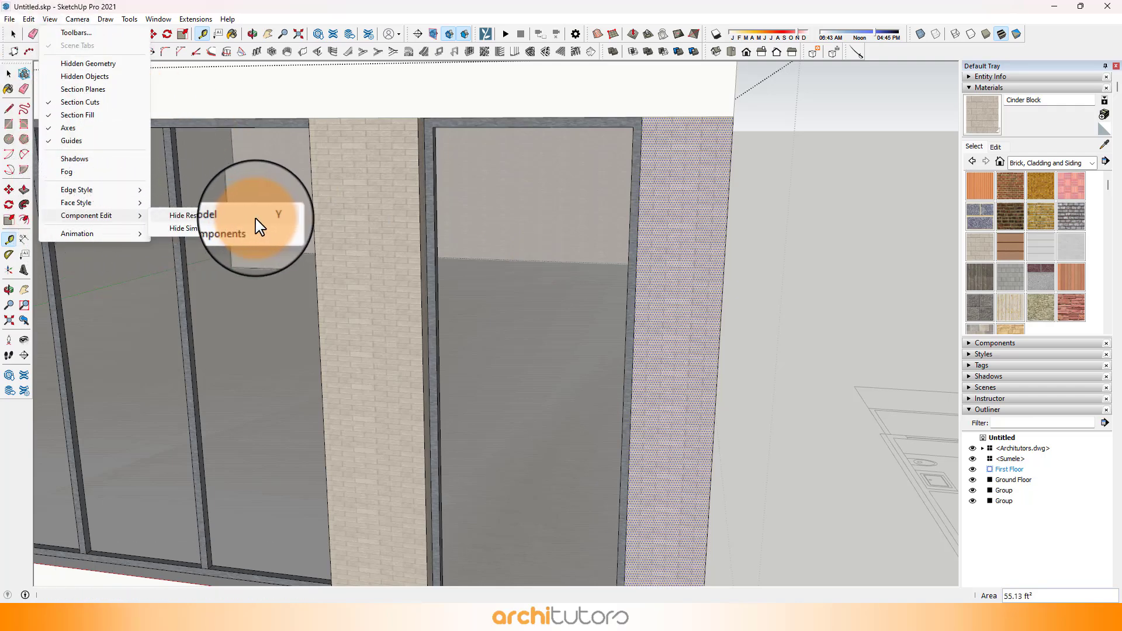
{"action": "left_click", "coordinate": [206, 215]}
{"action": "scroll", "coordinate": [514, 263], "scroll_direction": "down", "scroll_amount": 3}
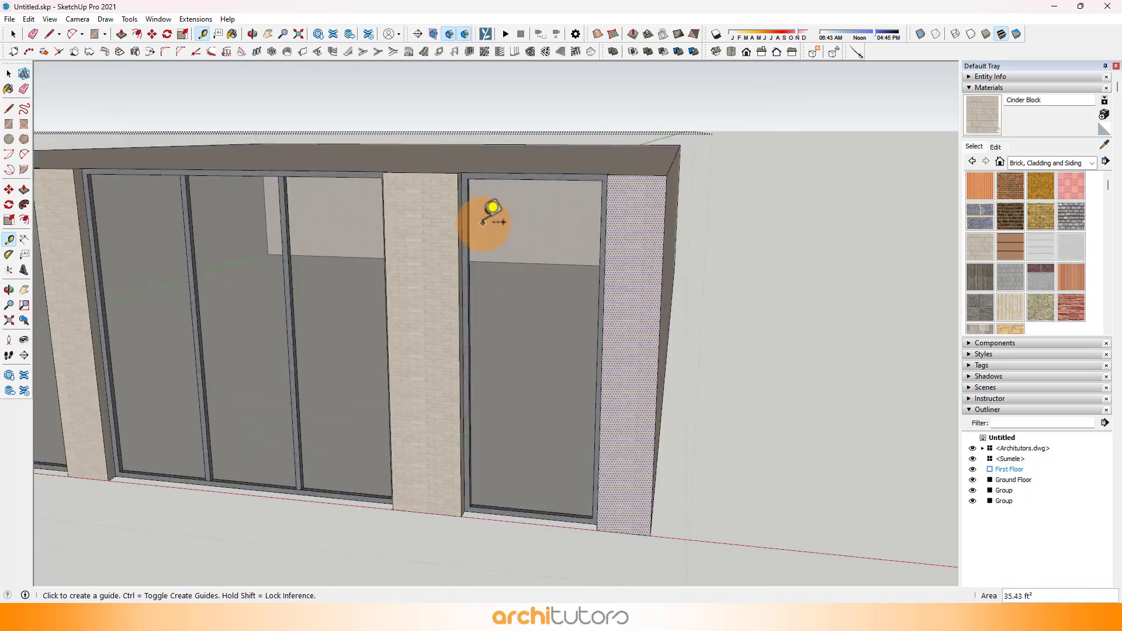
{"action": "middle_click_drag", "start_coordinate": [485, 230], "coordinate": [605, 387]}
{"action": "scroll", "coordinate": [570, 235], "scroll_direction": "up", "scroll_amount": 2}
{"action": "middle_click_drag", "start_coordinate": [570, 235], "coordinate": [680, 233]}
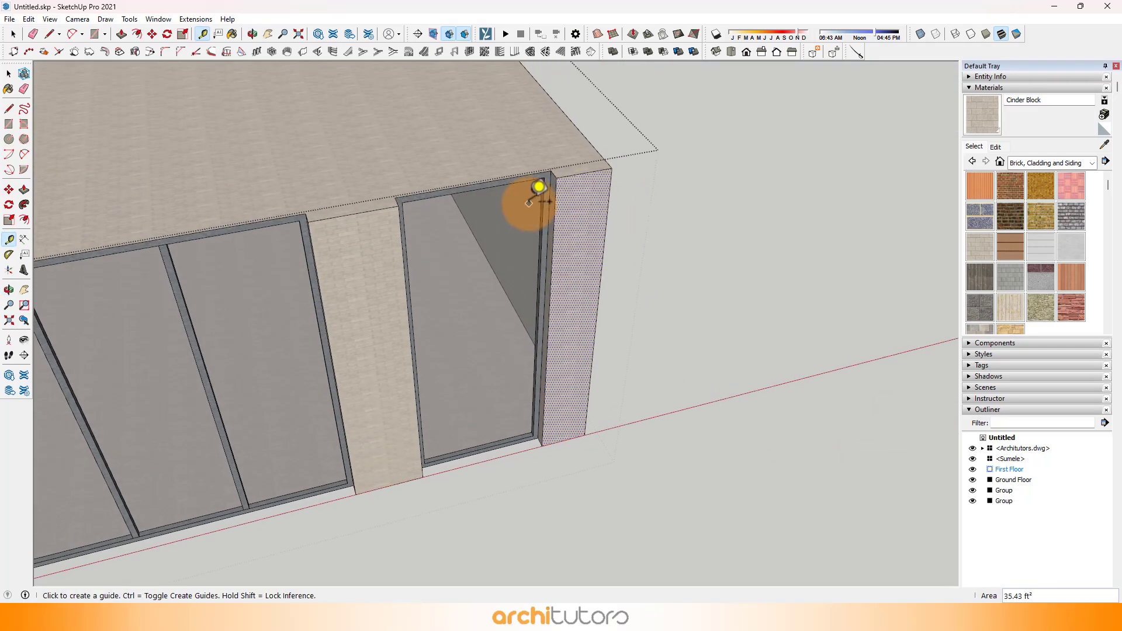
{"action": "scroll", "coordinate": [524, 203], "scroll_direction": "up", "scroll_amount": 3}
{"action": "middle_click_drag", "start_coordinate": [526, 201], "coordinate": [549, 199]}
Step: Switch the camera to parallel projection for working on the first floor's front corner pier
{"action": "left_click", "coordinate": [78, 18]}
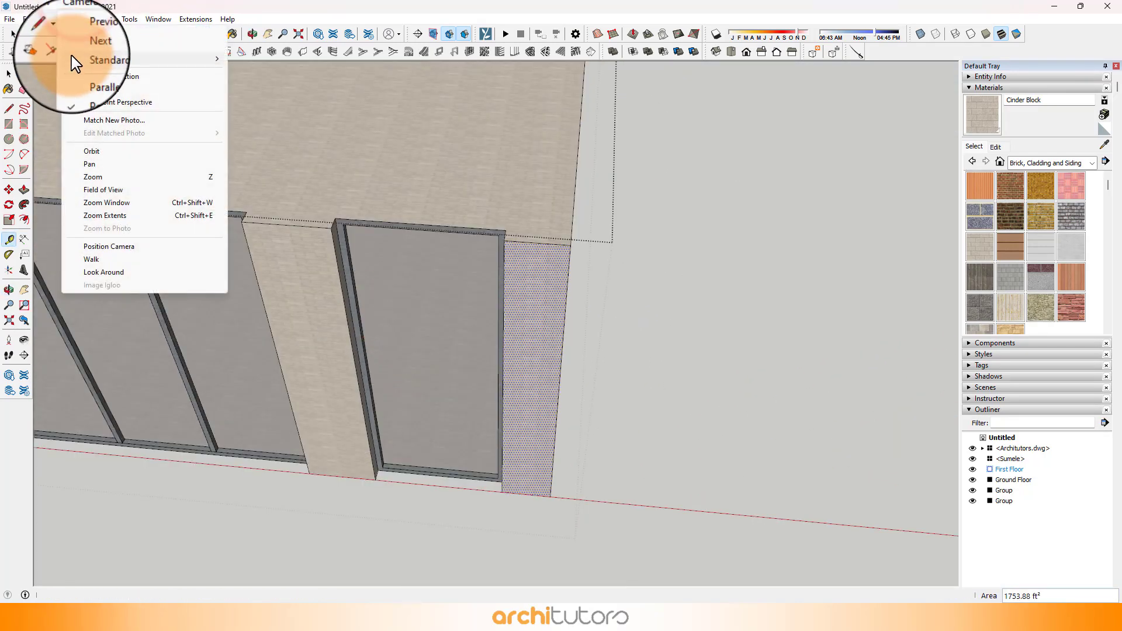
{"action": "left_click", "coordinate": [107, 79]}
{"action": "middle_click_drag", "start_coordinate": [439, 287], "coordinate": [476, 359]}
{"action": "scroll", "coordinate": [523, 345], "scroll_direction": "up", "scroll_amount": 3}
{"action": "scroll", "coordinate": [476, 358], "scroll_direction": "up", "scroll_amount": 2}
{"action": "key", "text": "t"}
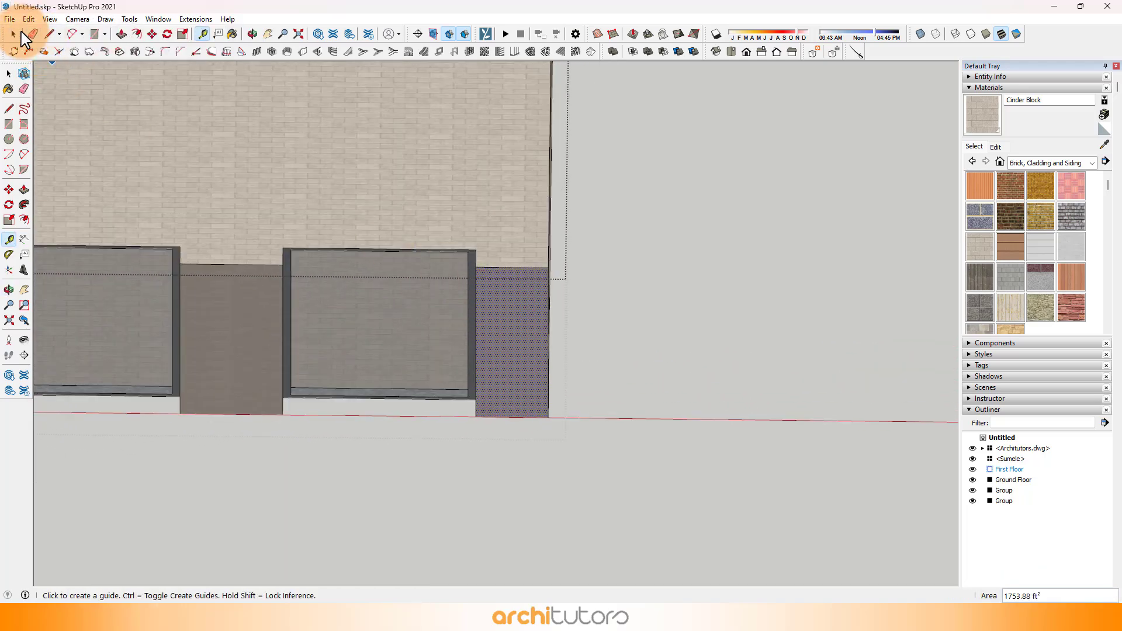
Step: Move the window jamb beside the measured corner pier 6" away from the corner to widen the pier
{"action": "middle_click_drag", "start_coordinate": [469, 339], "coordinate": [460, 245]}
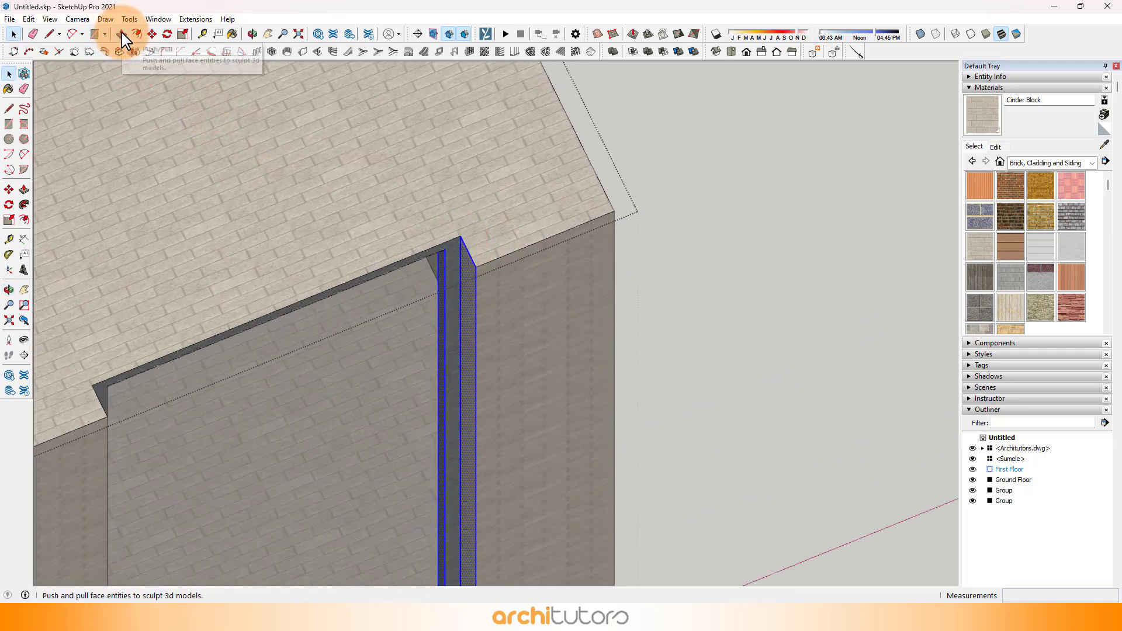
{"action": "left_click", "coordinate": [152, 33]}
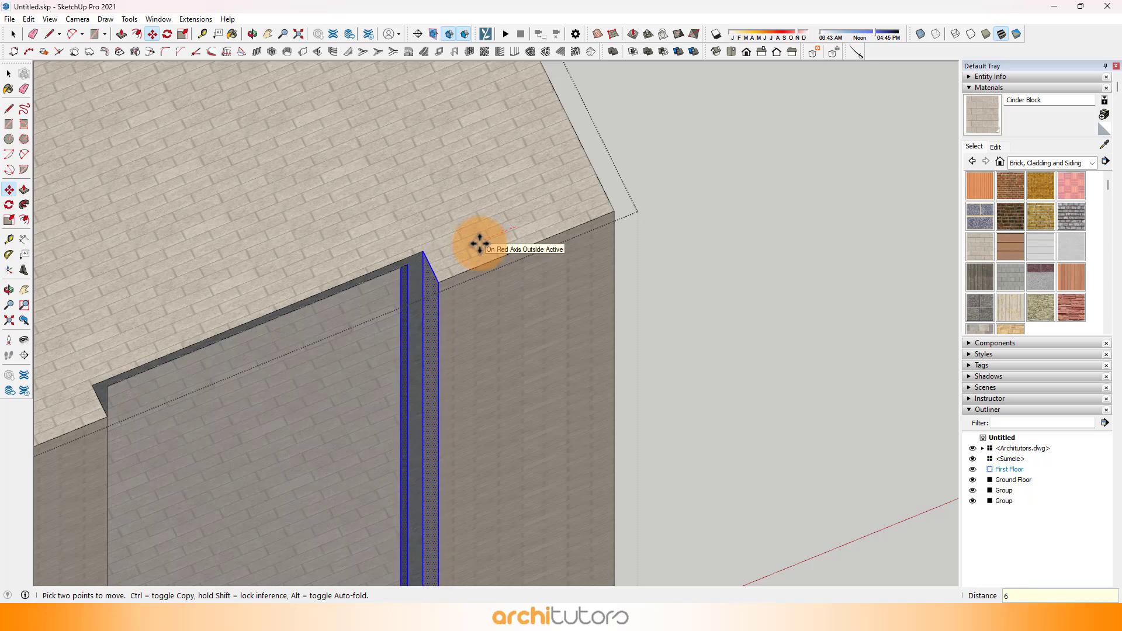
{"action": "type", "text": "6"}
{"action": "key", "text": "Return"}
{"action": "scroll", "coordinate": [478, 244], "scroll_direction": "down", "scroll_amount": 6}
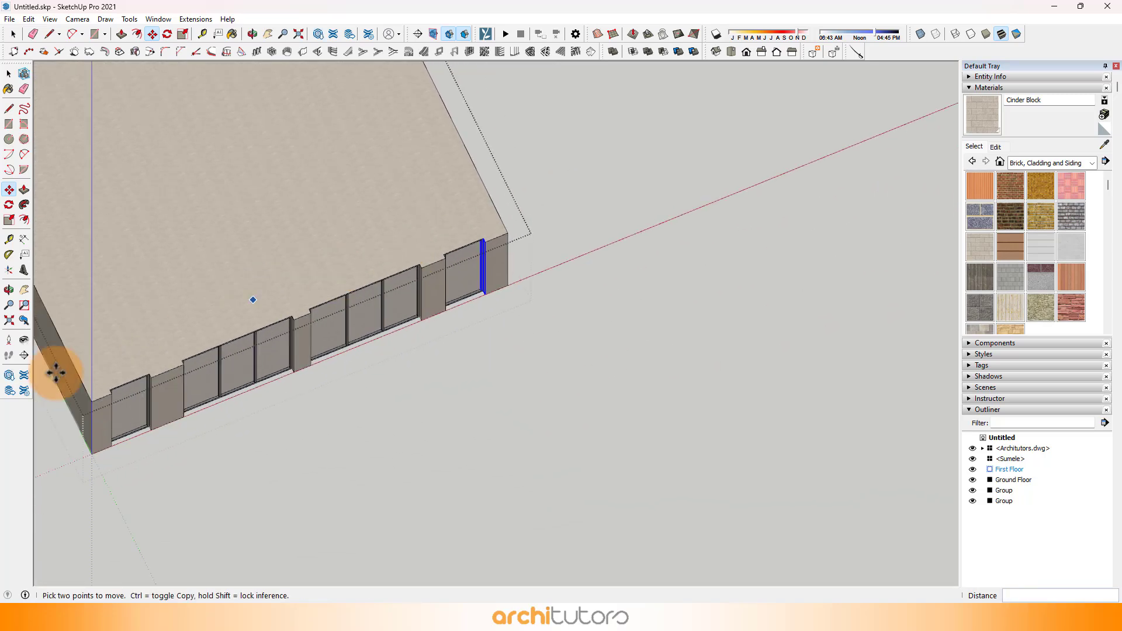
Step: Place a vertical guide on the first floor's front face, 2' in from the opposite front corner
{"action": "scroll", "coordinate": [67, 425], "scroll_direction": "up", "scroll_amount": 8}
{"action": "left_click", "coordinate": [202, 34]}
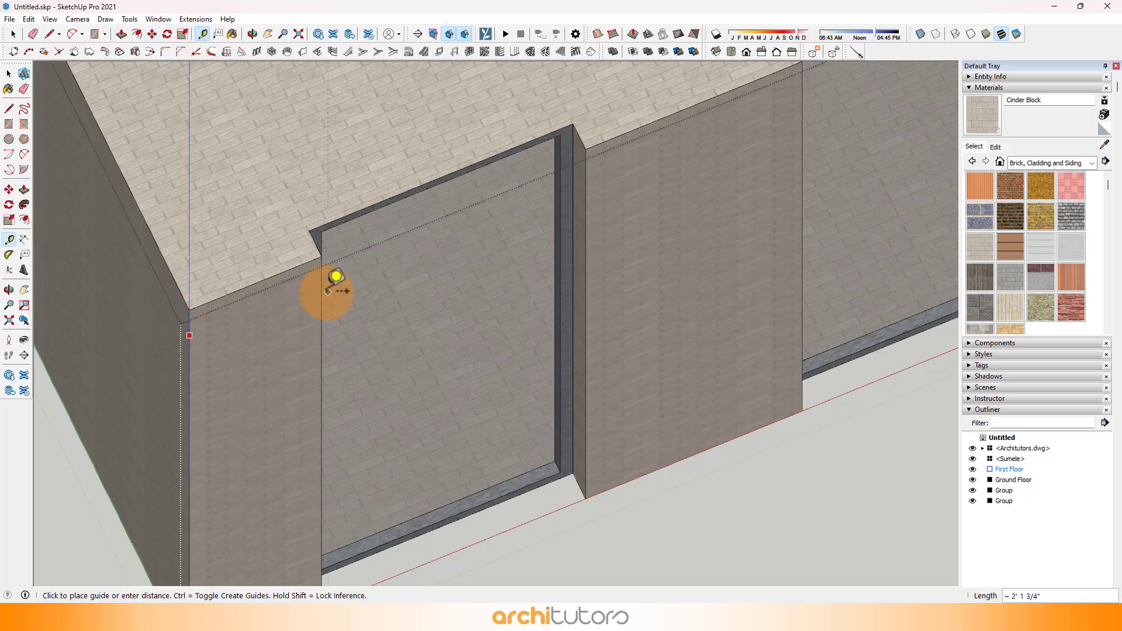
{"action": "scroll", "coordinate": [601, 221], "scroll_direction": "down", "scroll_amount": 4}
{"action": "middle_click_drag", "start_coordinate": [602, 220], "coordinate": [371, 268]}
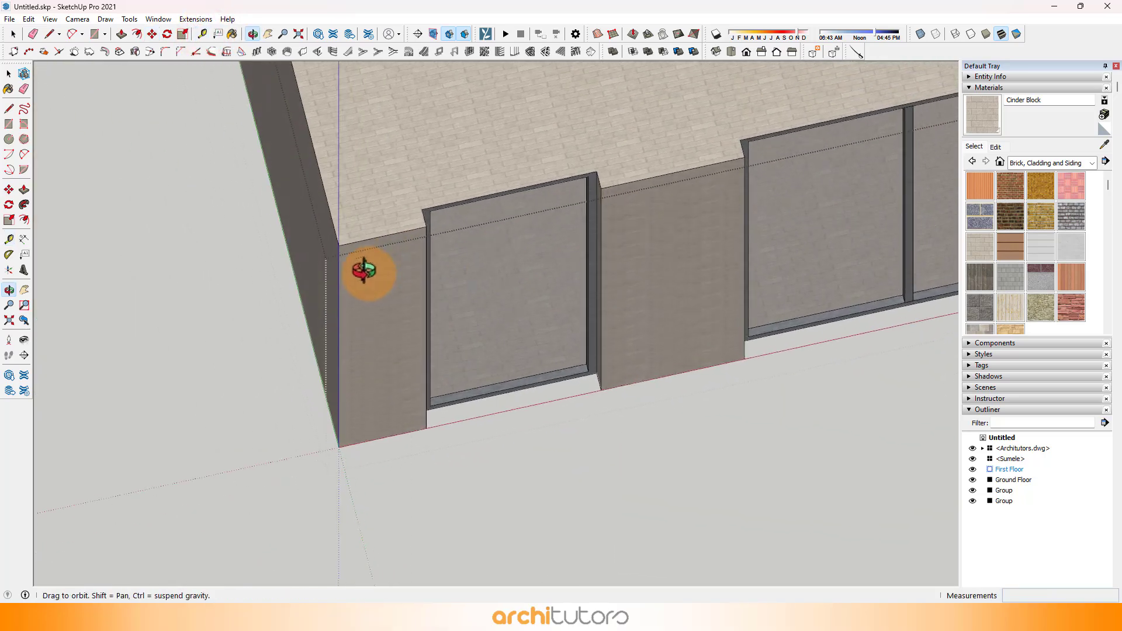
{"action": "scroll", "coordinate": [464, 220], "scroll_direction": "up", "scroll_amount": 6}
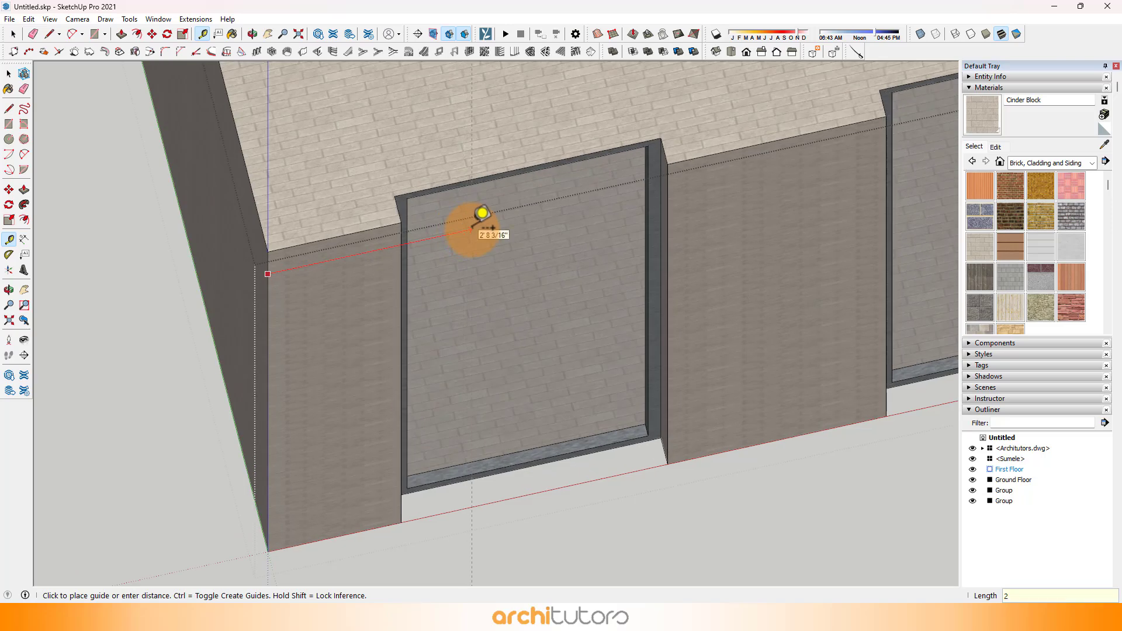
{"action": "middle_click_drag", "start_coordinate": [433, 220], "coordinate": [210, 106]}
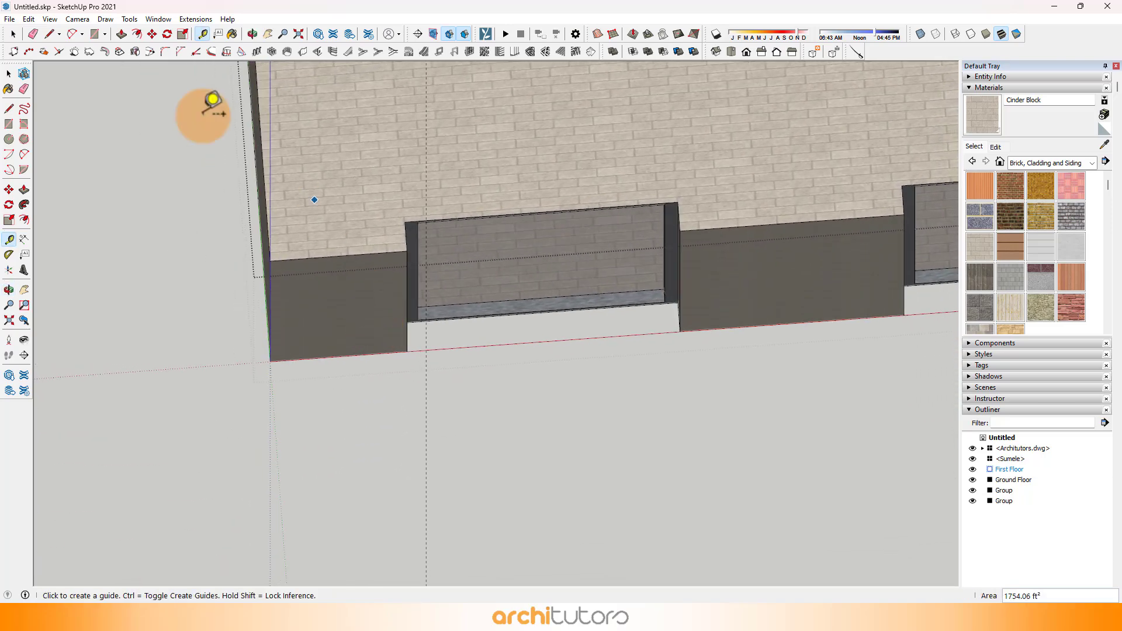
Step: Move the window jamb edges beside the opposite corner pier onto the 2' guide
{"action": "left_click", "coordinate": [13, 33]}
{"action": "left_click_drag", "start_coordinate": [368, 138], "coordinate": [479, 370]}
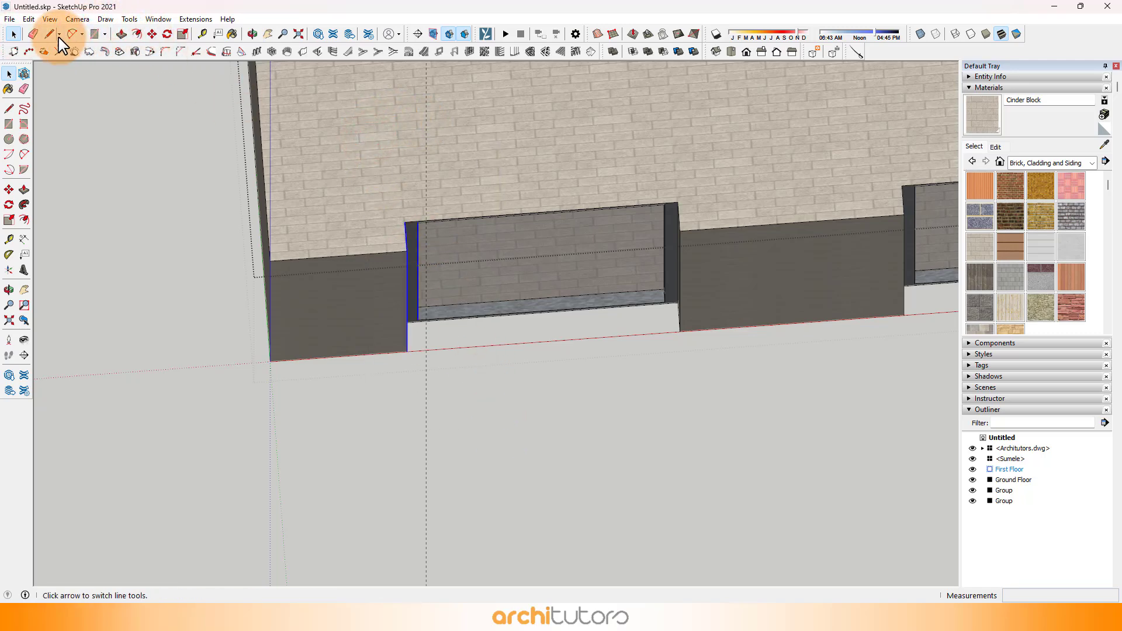
{"action": "left_click", "coordinate": [153, 34]}
{"action": "scroll", "coordinate": [518, 201], "scroll_direction": "up", "scroll_amount": 5}
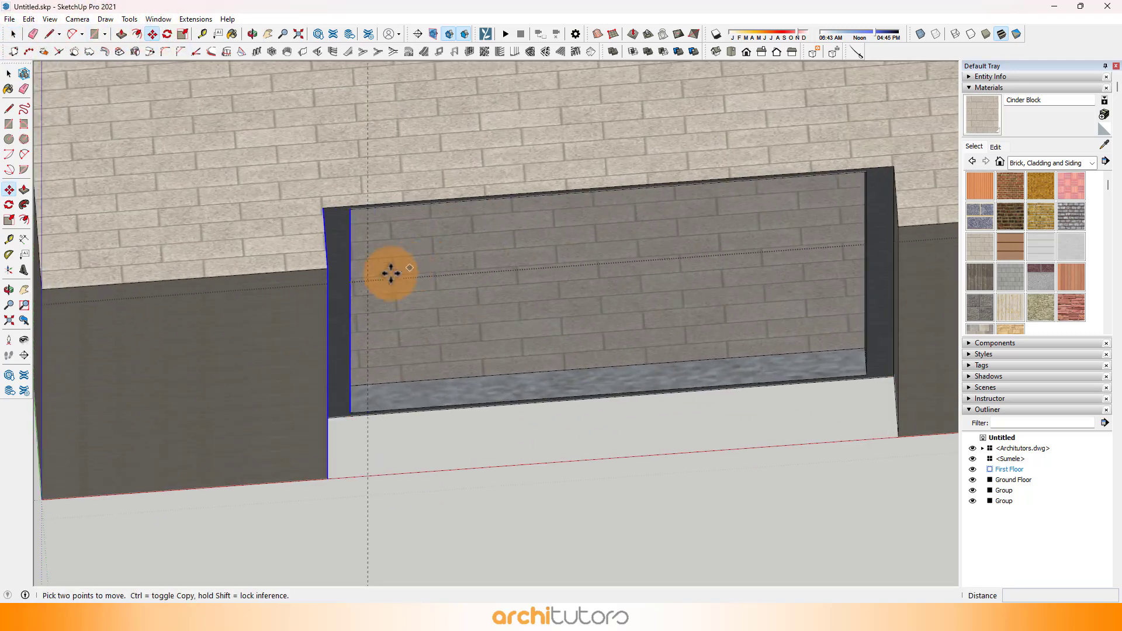
{"action": "left_click", "coordinate": [325, 268]}
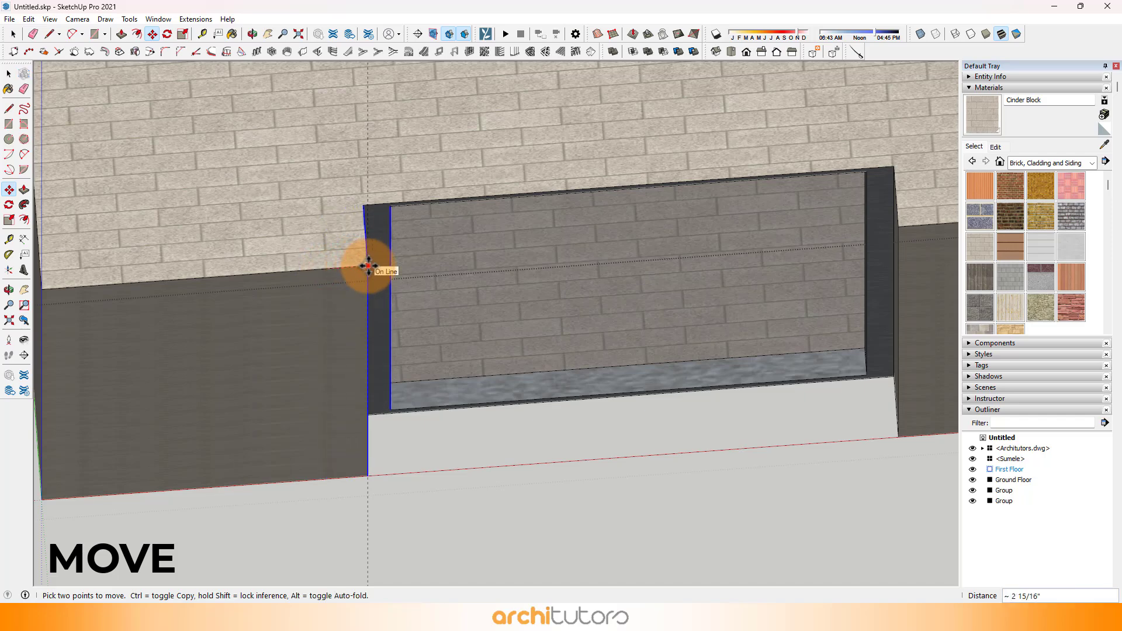
{"action": "left_click", "coordinate": [368, 266]}
{"action": "scroll", "coordinate": [368, 266], "scroll_direction": "down", "scroll_amount": 7}
{"action": "middle_click_drag", "start_coordinate": [581, 438], "coordinate": [469, 180]}
{"action": "scroll", "coordinate": [331, 184], "scroll_direction": "down", "scroll_amount": 2}
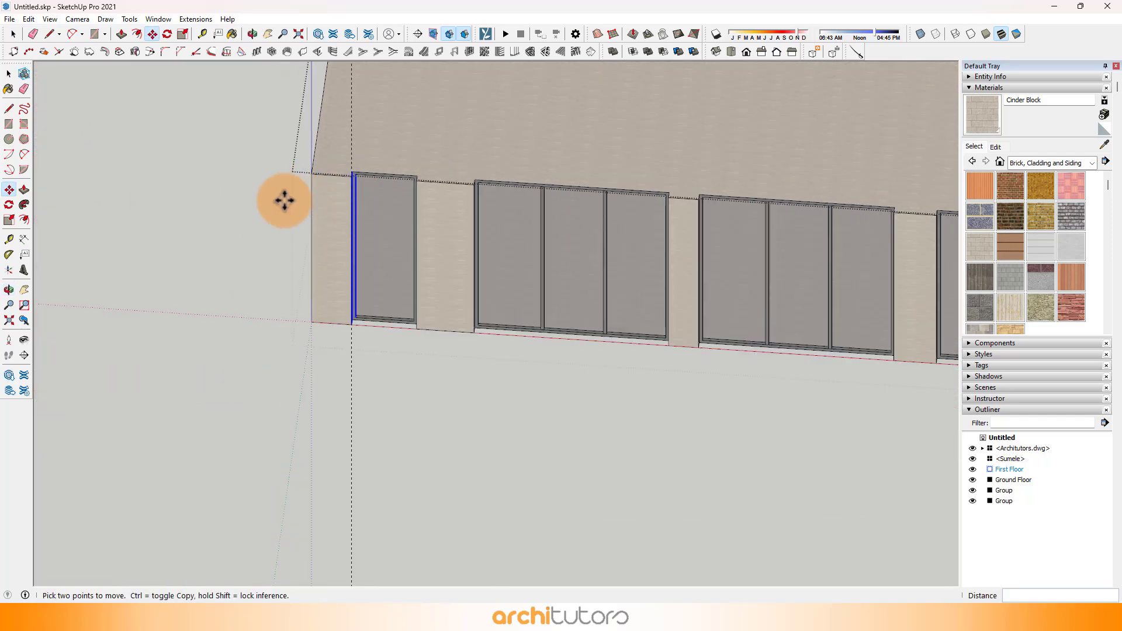
Step: Finish editing the first floor group and return to the whole house model
{"action": "scroll", "coordinate": [285, 200], "scroll_direction": "down", "scroll_amount": 3}
{"action": "middle_click_drag", "start_coordinate": [285, 201], "coordinate": [315, 175]}
{"action": "scroll", "coordinate": [315, 176], "scroll_direction": "down", "scroll_amount": 1}
{"action": "middle_click_drag", "start_coordinate": [456, 441], "coordinate": [457, 206]}
{"action": "scroll", "coordinate": [457, 206], "scroll_direction": "down", "scroll_amount": 2}
{"action": "key", "text": "space"}
{"action": "scroll", "coordinate": [464, 157], "scroll_direction": "up", "scroll_amount": 3}
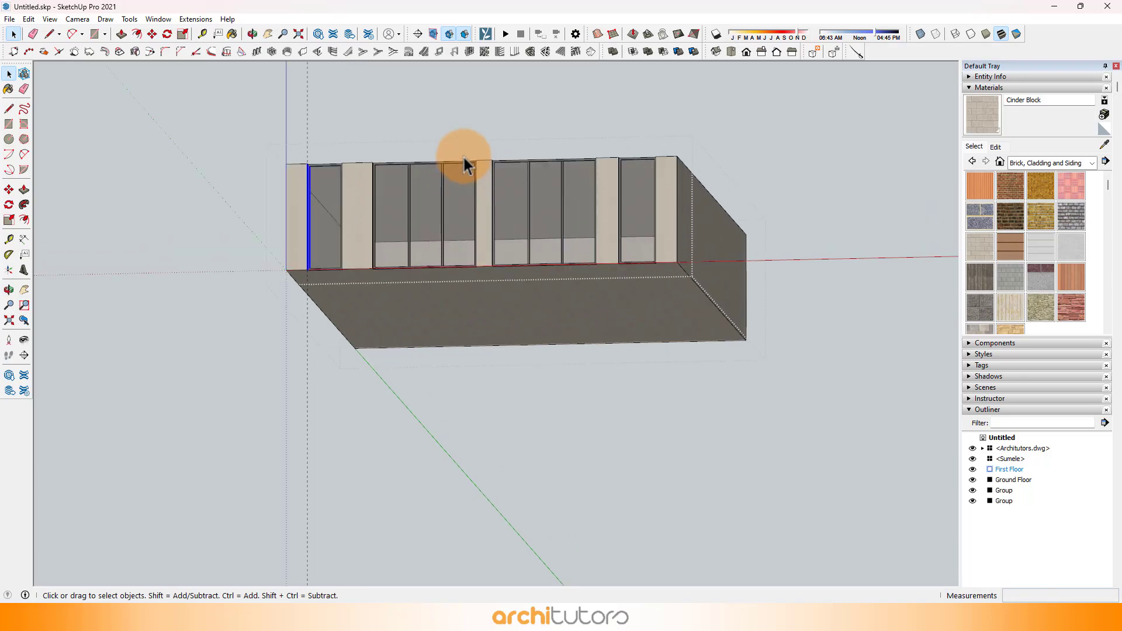
{"action": "left_click", "coordinate": [454, 126]}
{"action": "left_click", "coordinate": [472, 118]}
{"action": "middle_click_drag", "start_coordinate": [494, 153], "coordinate": [503, 350]}
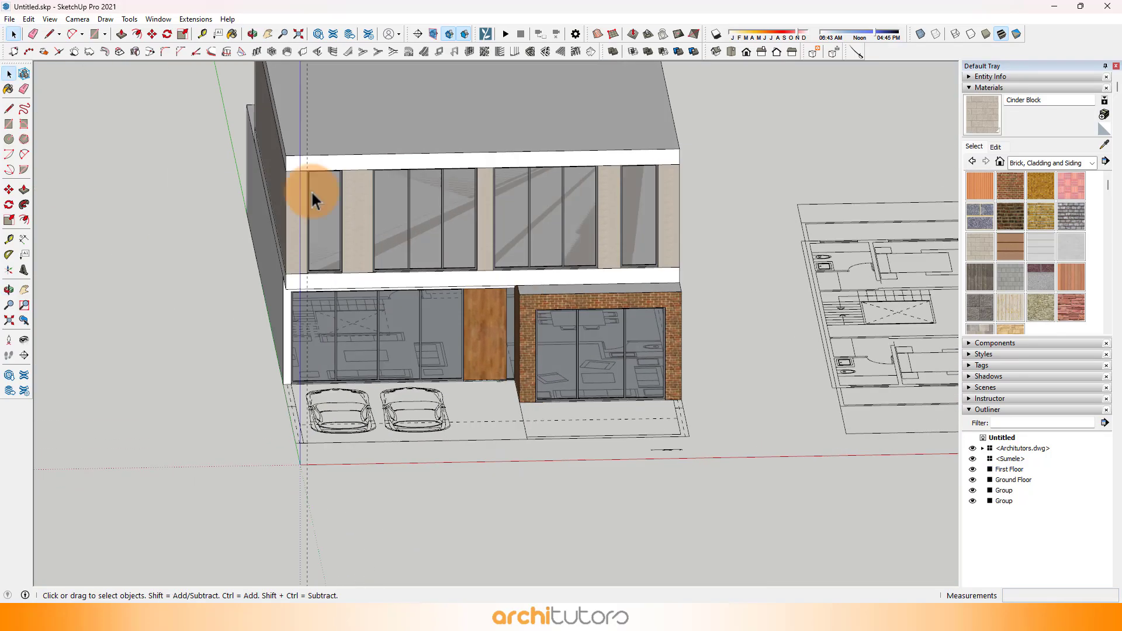
{"action": "middle_click_drag", "start_coordinate": [313, 202], "coordinate": [317, 264], "text": "shift"}
Step: Switch the camera back to perspective and frame the house's front elevation
{"action": "left_click", "coordinate": [76, 19]}
{"action": "left_click", "coordinate": [100, 89]}
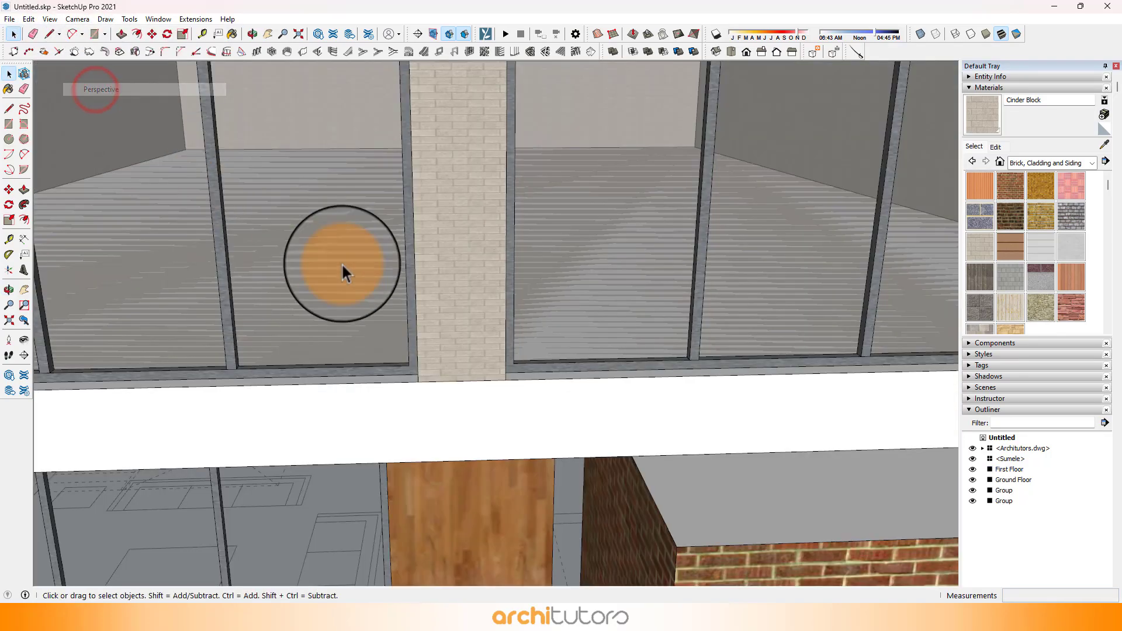
{"action": "scroll", "coordinate": [346, 268], "scroll_direction": "down", "scroll_amount": 4}
{"action": "scroll", "coordinate": [443, 319], "scroll_direction": "down", "scroll_amount": 3}
{"action": "middle_click_drag", "start_coordinate": [507, 291], "coordinate": [353, 238]}
{"action": "scroll", "coordinate": [633, 259], "scroll_direction": "down", "scroll_amount": 1}
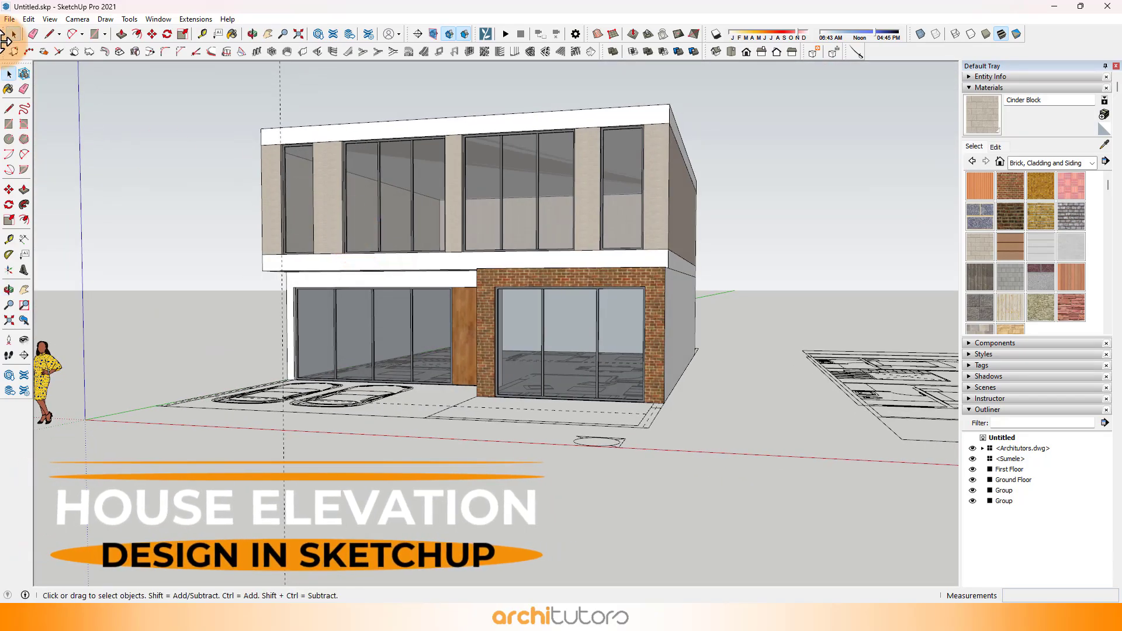
Step: Delete all the construction guides from the model
{"action": "left_click", "coordinate": [28, 19]}
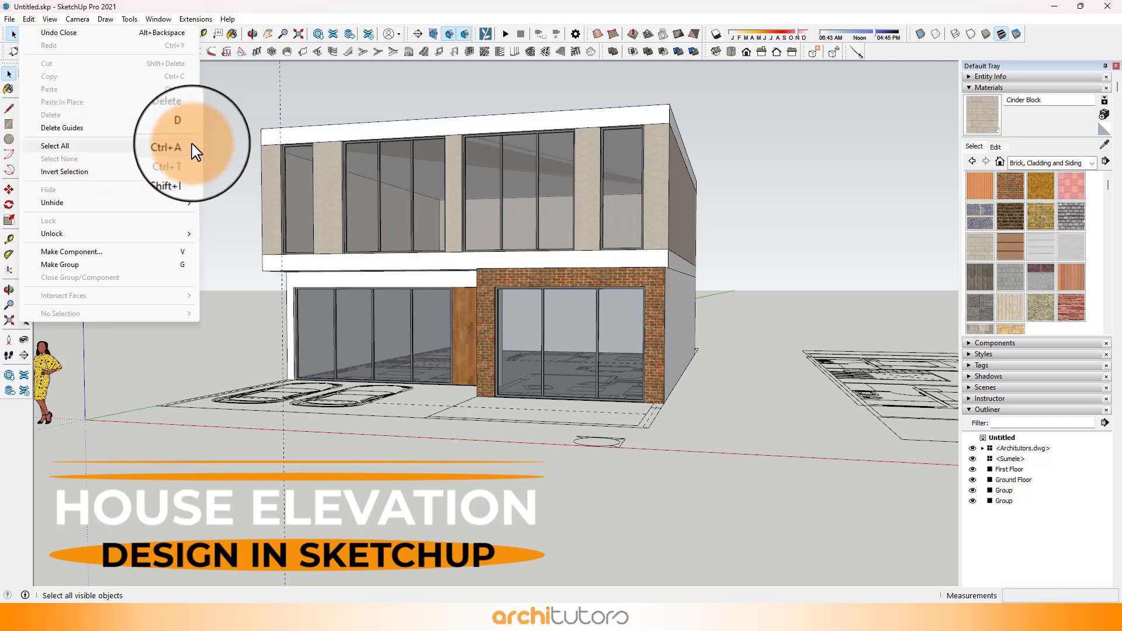
{"action": "left_click", "coordinate": [76, 132]}
{"action": "middle_click_drag", "start_coordinate": [631, 279], "coordinate": [606, 340]}
{"action": "scroll", "coordinate": [503, 282], "scroll_direction": "down", "scroll_amount": 1}
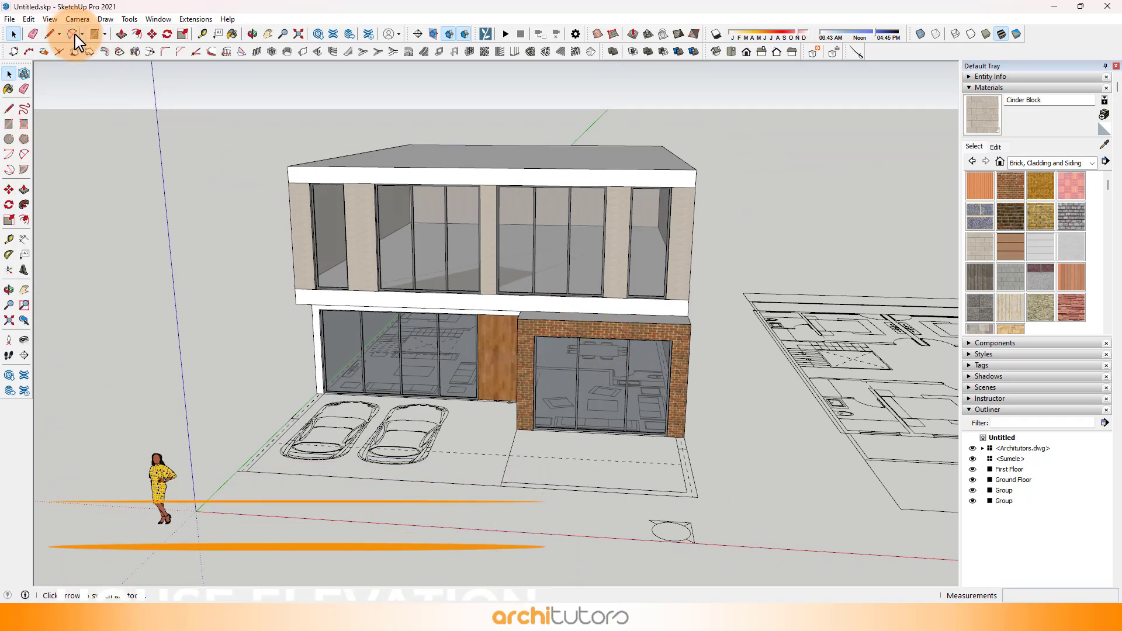
Step: Draw a rectangle over the entire first floor front facade, from its upper corner to the diagonally opposite lower corner
{"action": "left_click", "coordinate": [93, 33]}
{"action": "scroll", "coordinate": [286, 159], "scroll_direction": "up", "scroll_amount": 3}
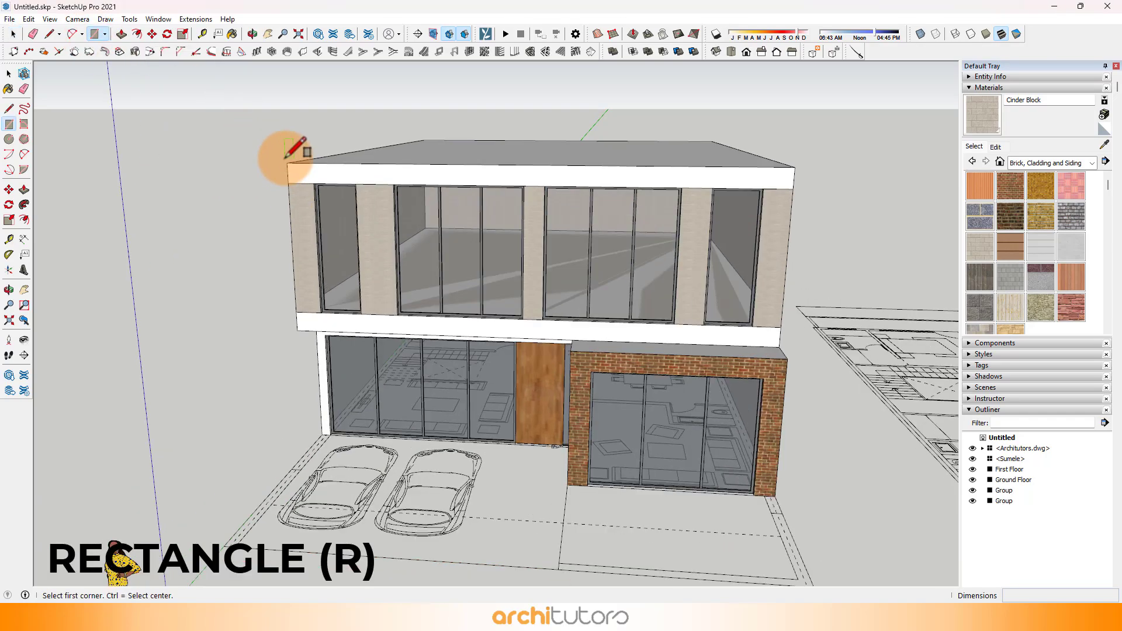
{"action": "middle_click_drag", "start_coordinate": [869, 338], "coordinate": [603, 343]}
{"action": "scroll", "coordinate": [664, 351], "scroll_direction": "up", "scroll_amount": 2}
{"action": "left_click", "coordinate": [652, 363]}
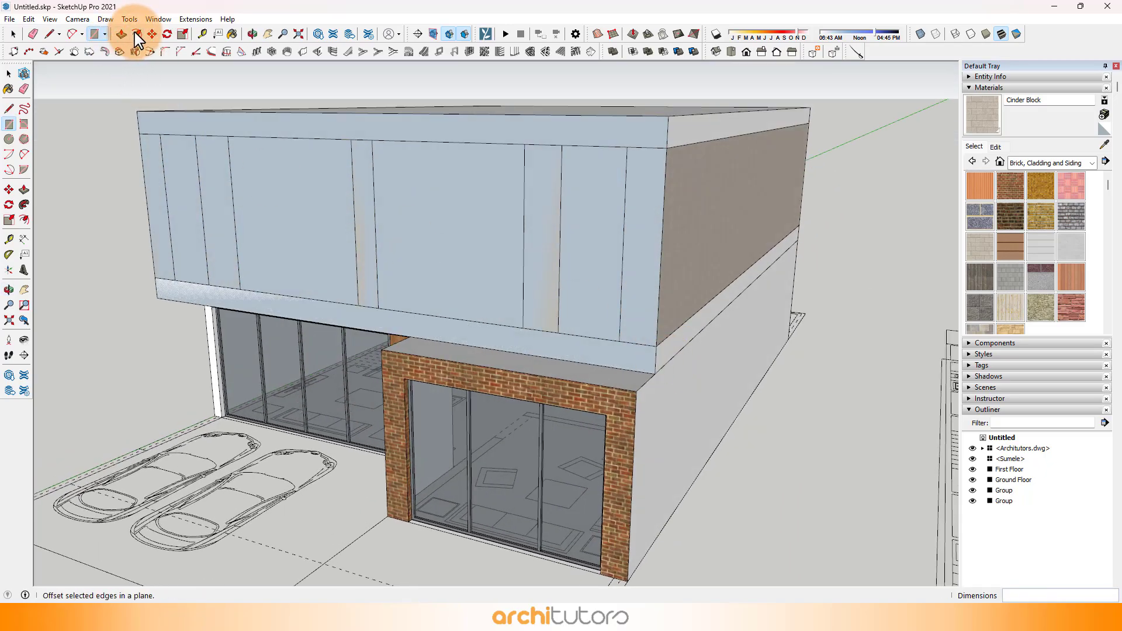
Step: Offset the outline of the new first floor front face inward by 18"
{"action": "left_click", "coordinate": [136, 36]}
{"action": "scroll", "coordinate": [689, 220], "scroll_direction": "up", "scroll_amount": 4}
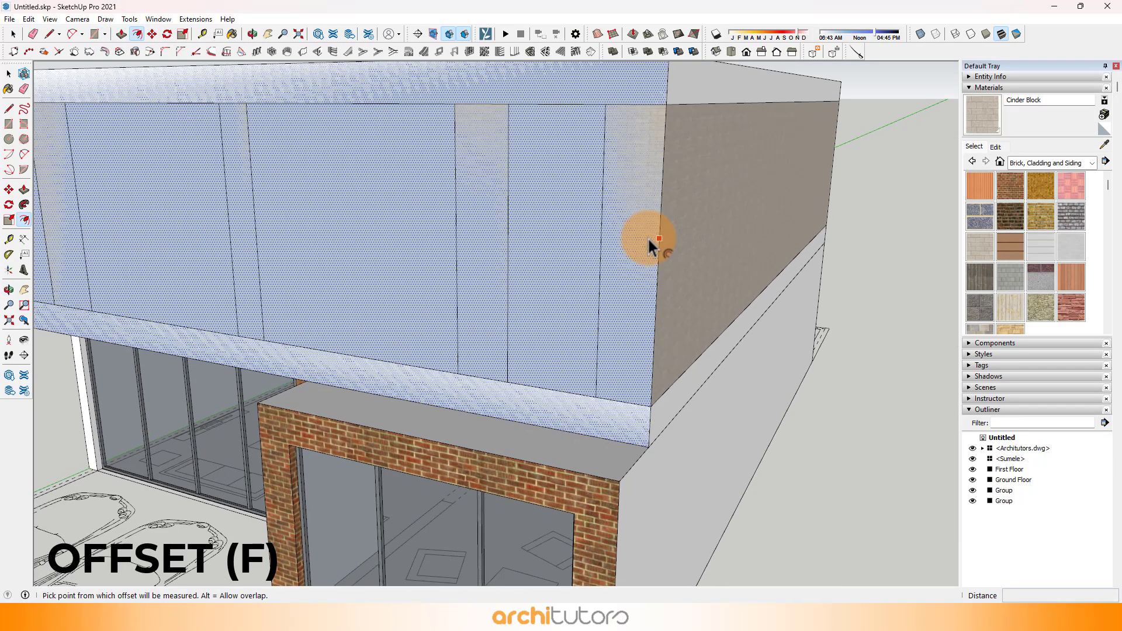
{"action": "left_click", "coordinate": [647, 237]}
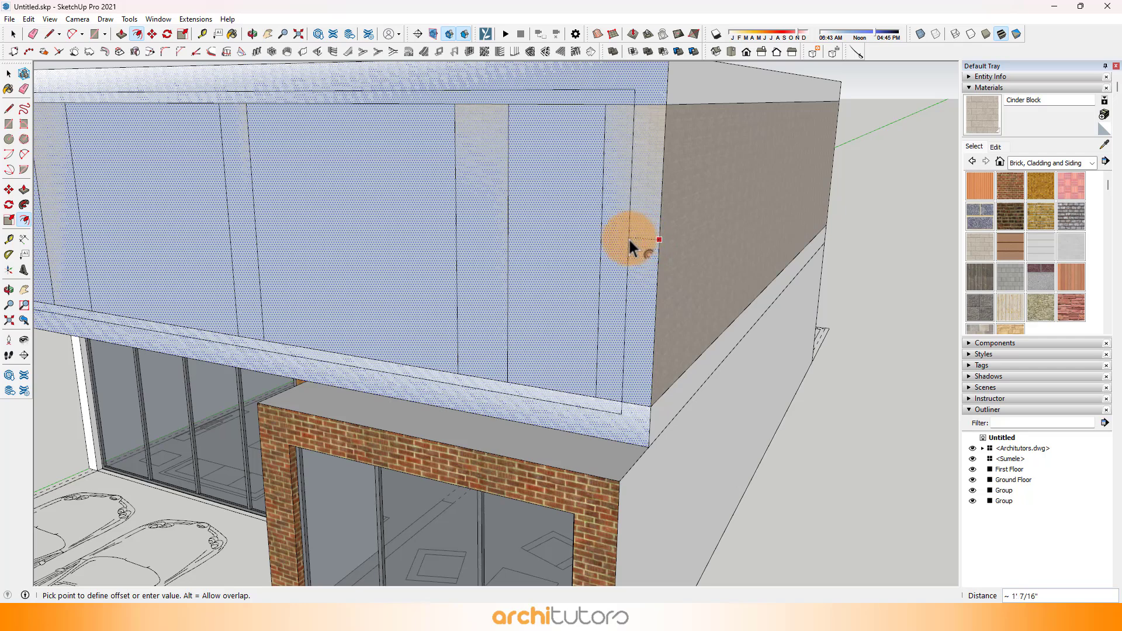
{"action": "type", "text": "18"}
{"action": "key", "text": "Return"}
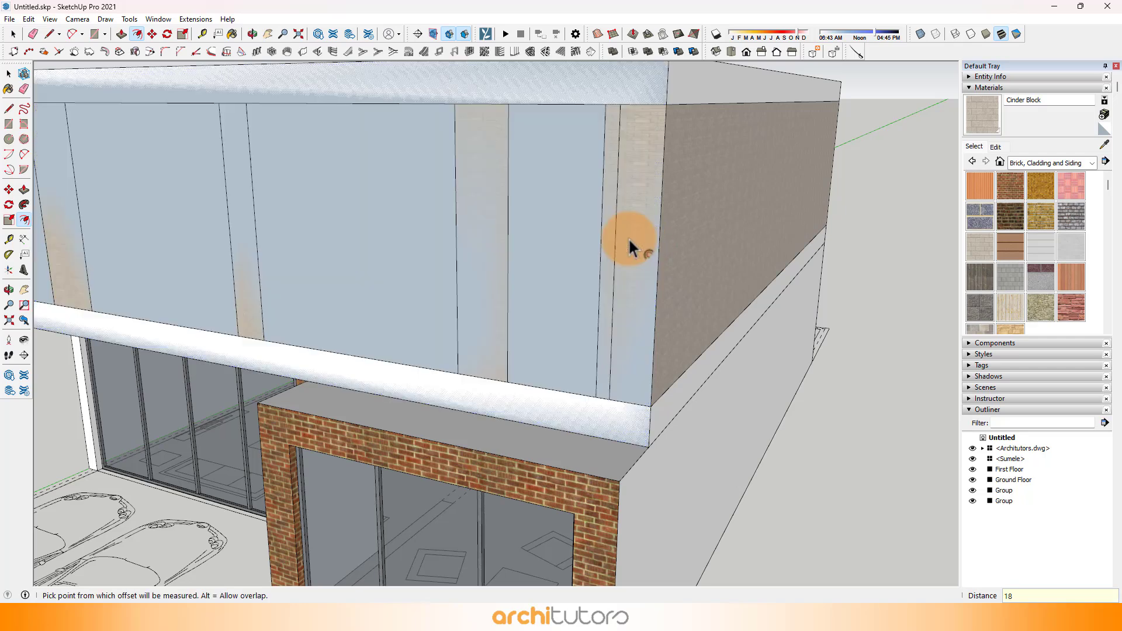
Step: Delete the inner face within the offset outline, leaving only the border frame around the first floor facade
{"action": "scroll", "coordinate": [630, 246], "scroll_direction": "down", "scroll_amount": 4}
{"action": "left_click", "coordinate": [13, 34]}
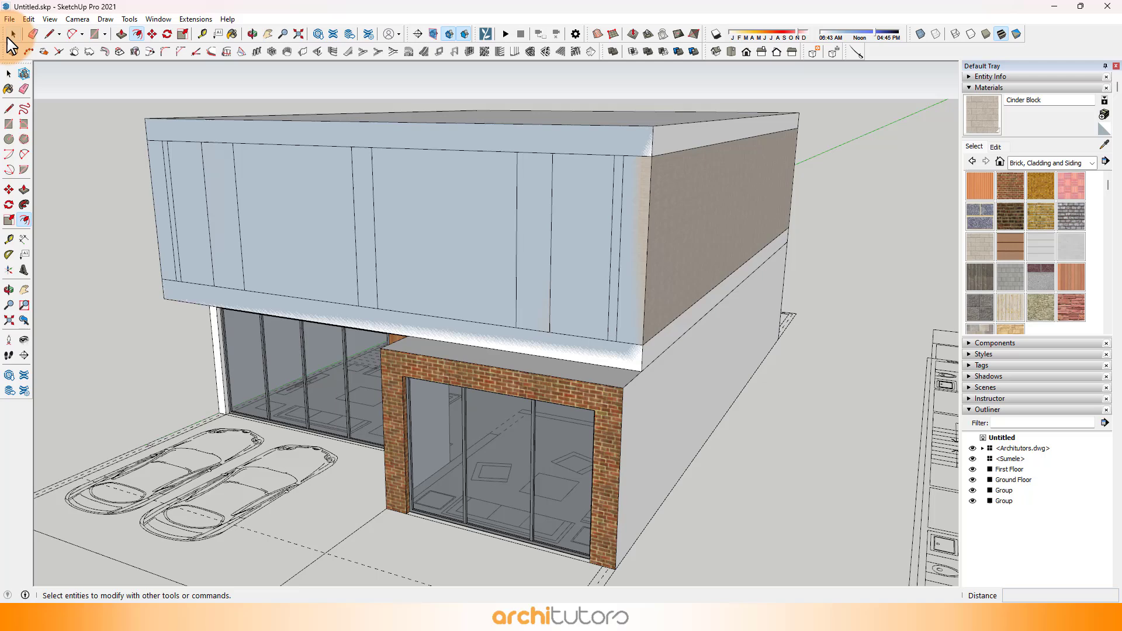
{"action": "left_click", "coordinate": [283, 191]}
{"action": "key", "text": "Delete"}
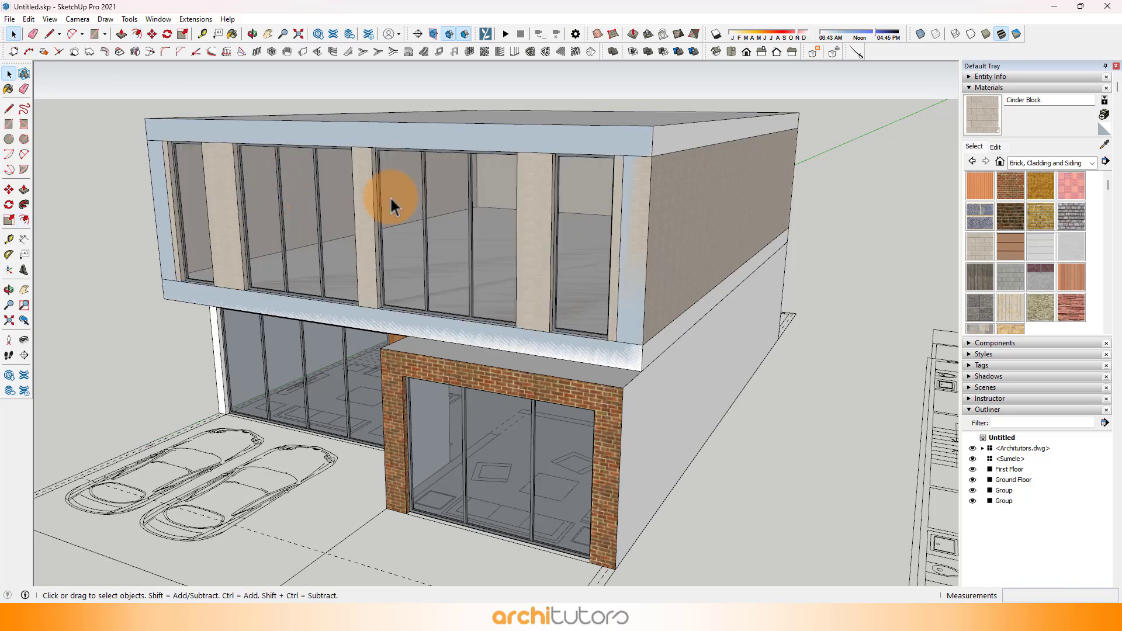
Step: Push/Pull the border frame 6' outward from the first floor facade
{"action": "left_click", "coordinate": [121, 34]}
{"action": "scroll", "coordinate": [672, 292], "scroll_direction": "up", "scroll_amount": 3}
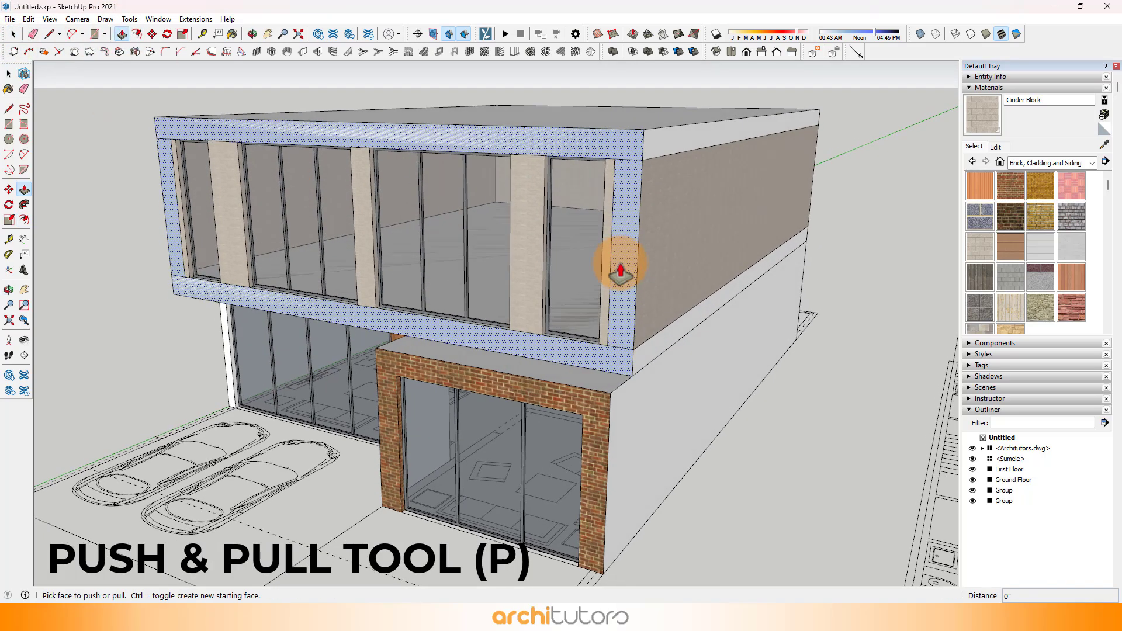
{"action": "left_click", "coordinate": [608, 263]}
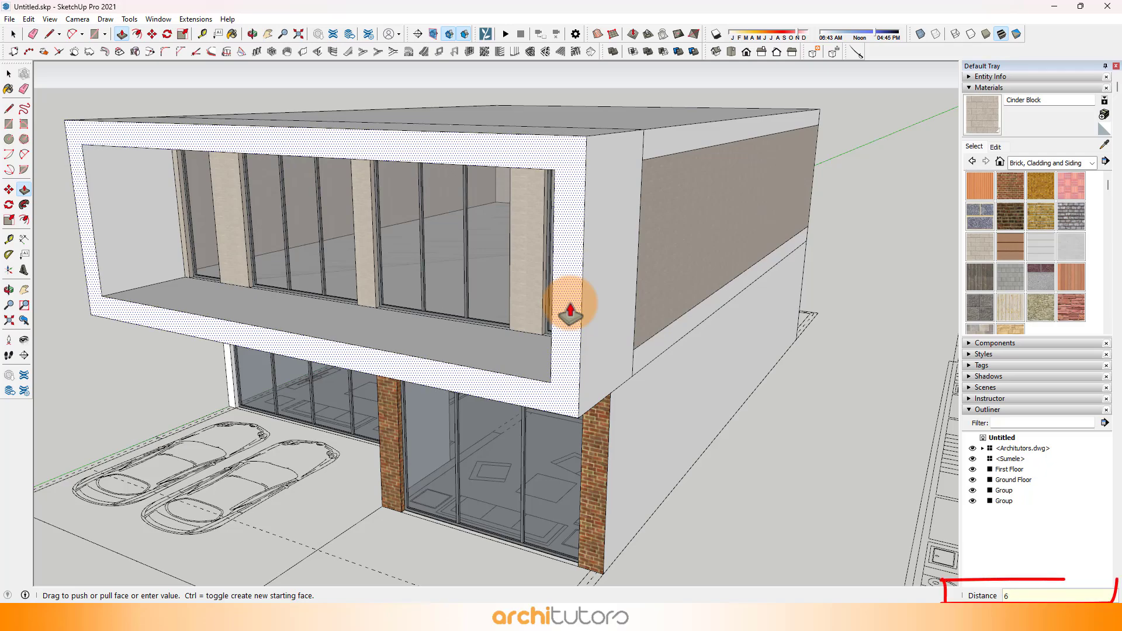
{"action": "key", "text": "Return"}
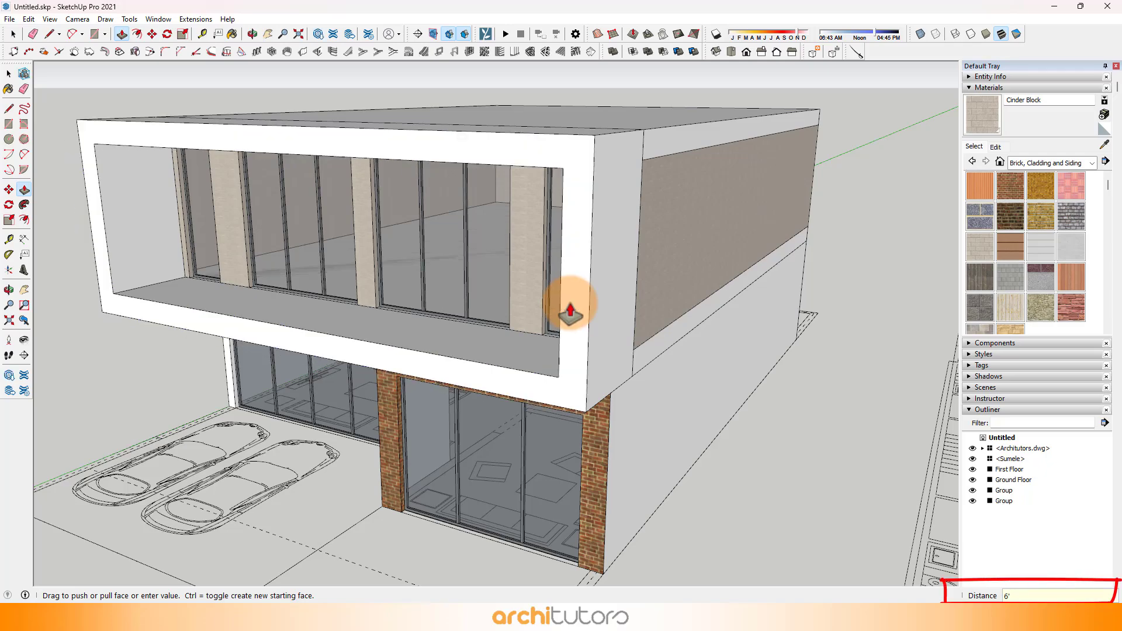
Step: Push/Pull the projecting frame's front face back about 1' 8" with a new starting face, keeping the original front face
{"action": "middle_click_drag", "start_coordinate": [570, 309], "coordinate": [694, 225]}
{"action": "scroll", "coordinate": [672, 193], "scroll_direction": "up", "scroll_amount": 5}
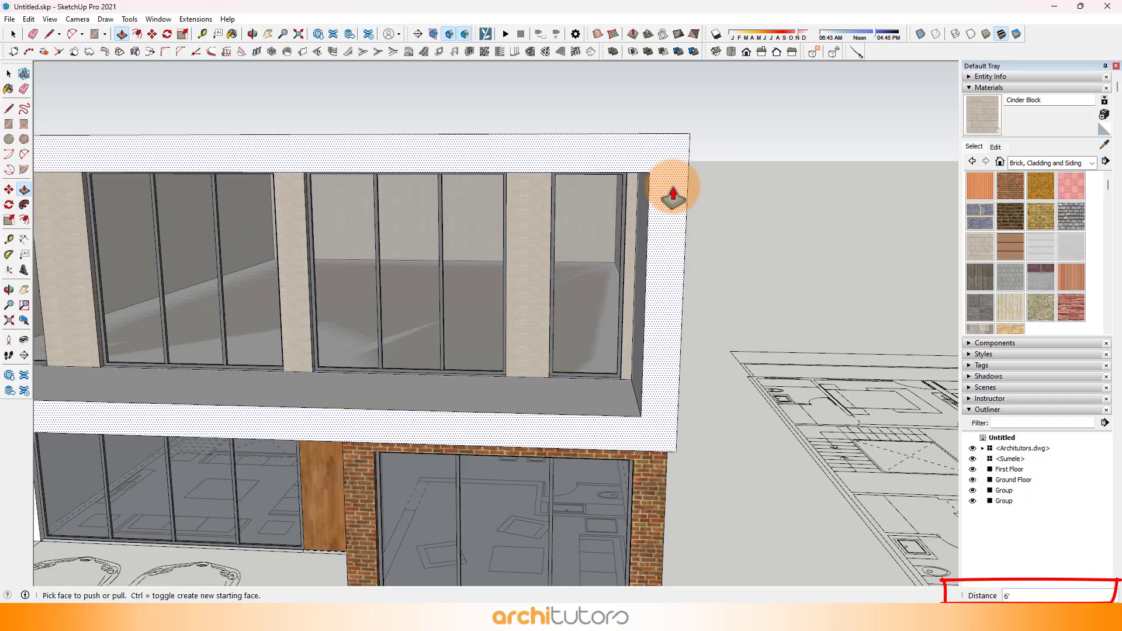
{"action": "middle_click_drag", "start_coordinate": [676, 358], "coordinate": [758, 366]}
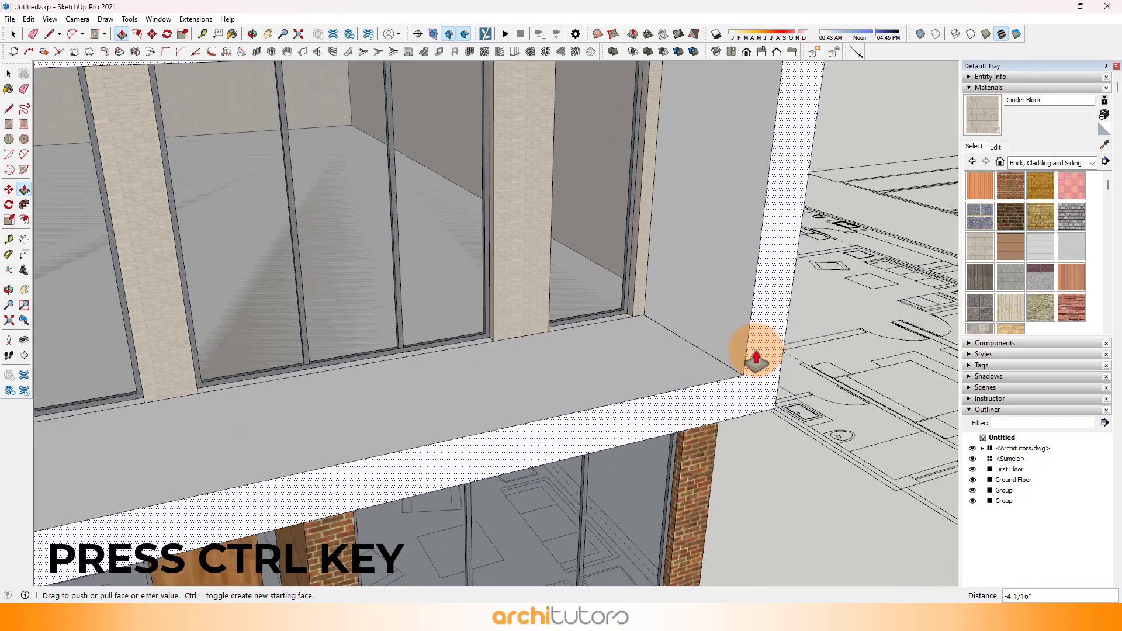
{"action": "key", "text": "ctrl"}
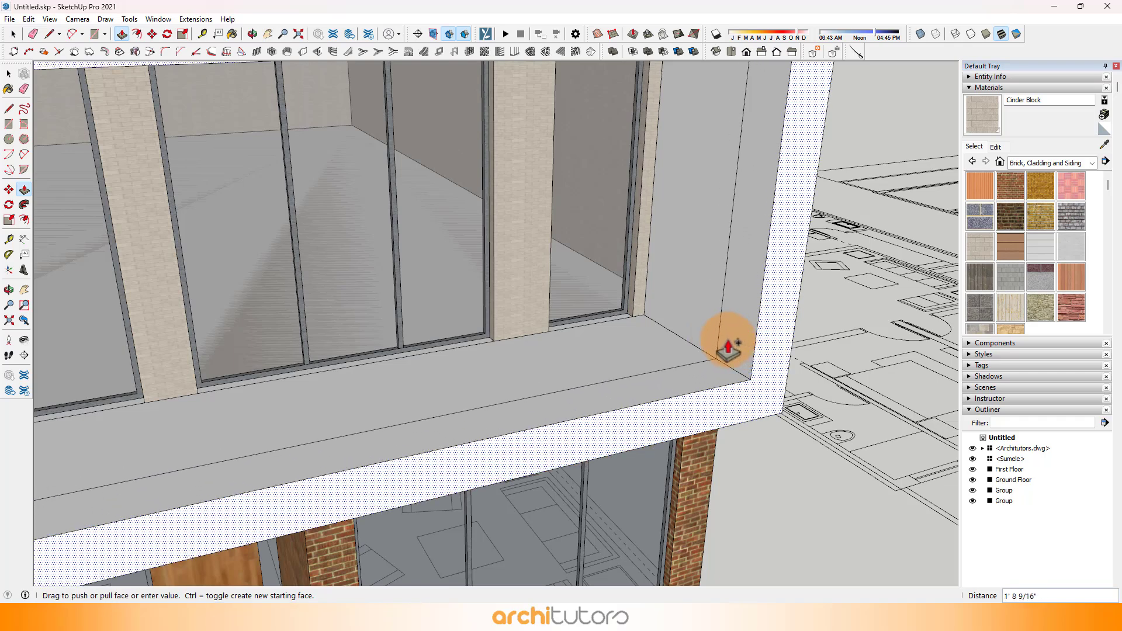
{"action": "left_click", "coordinate": [728, 349]}
Step: Start the Tape Measure to set a guide at the lower outer corner of the projecting frame
{"action": "middle_click_drag", "start_coordinate": [734, 345], "coordinate": [789, 365]}
{"action": "key", "text": "t"}
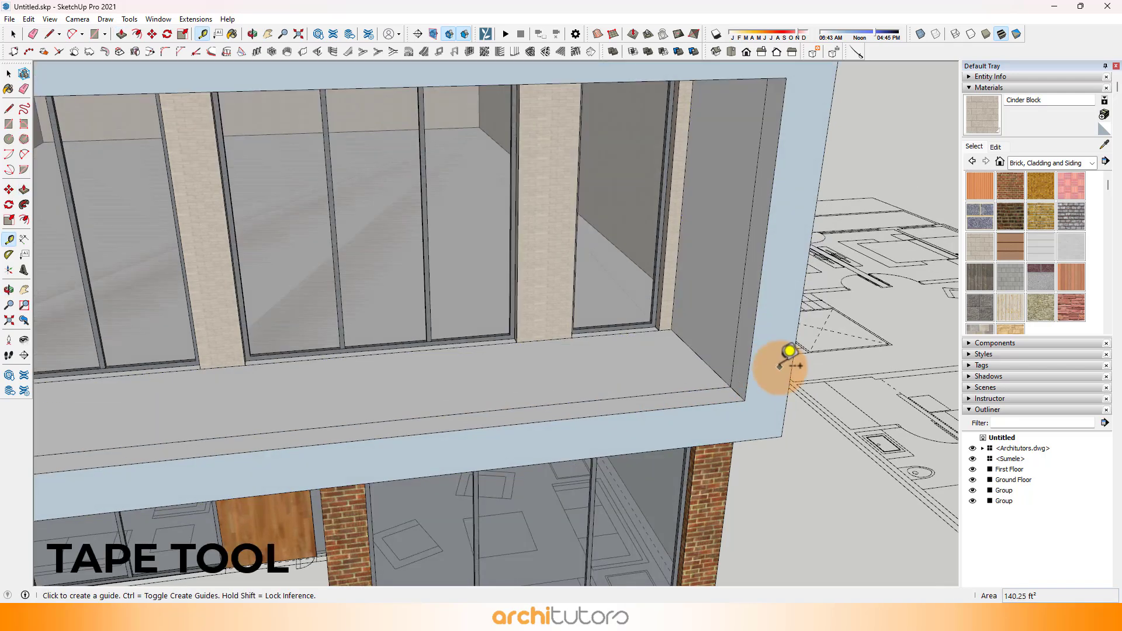
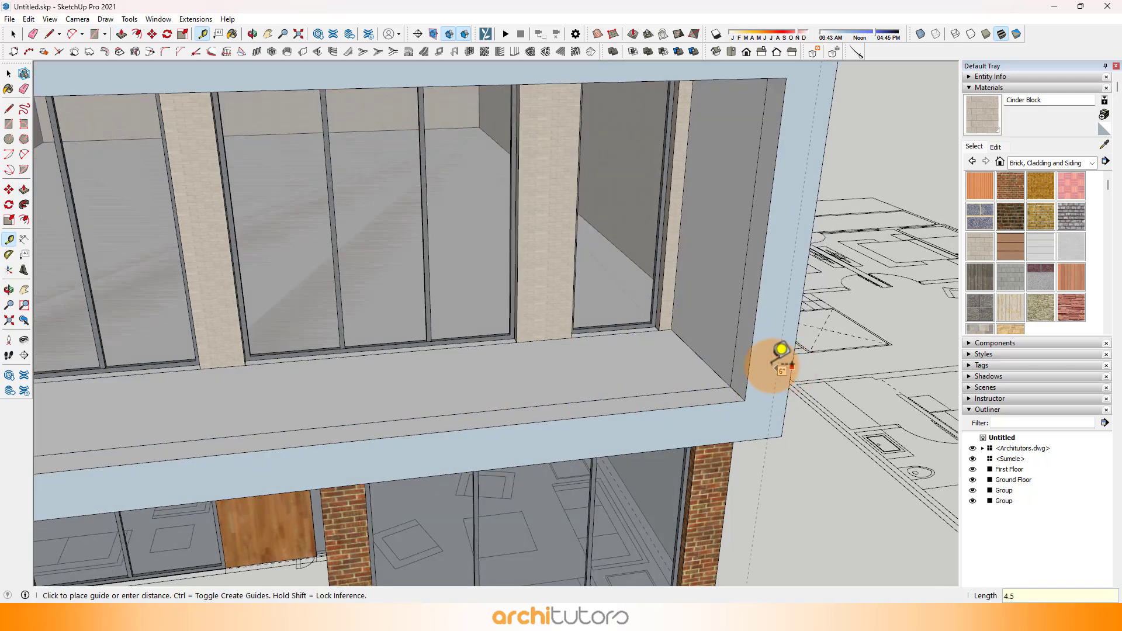
Step: Place Tape Measure guides 4" inside the bottom, top and left edges of the projecting frame's front face
{"action": "scroll", "coordinate": [703, 426], "scroll_direction": "down", "scroll_amount": 2}
{"action": "scroll", "coordinate": [701, 433], "scroll_direction": "up", "scroll_amount": 2}
{"action": "scroll", "coordinate": [698, 446], "scroll_direction": "up", "scroll_amount": 2}
{"action": "mouse_move", "coordinate": [751, 409]}
{"action": "middle_mouse_down"}
{"action": "mouse_move", "coordinate": [769, 395]}
{"action": "mouse_move", "coordinate": [763, 408]}
{"action": "middle_mouse_up"}
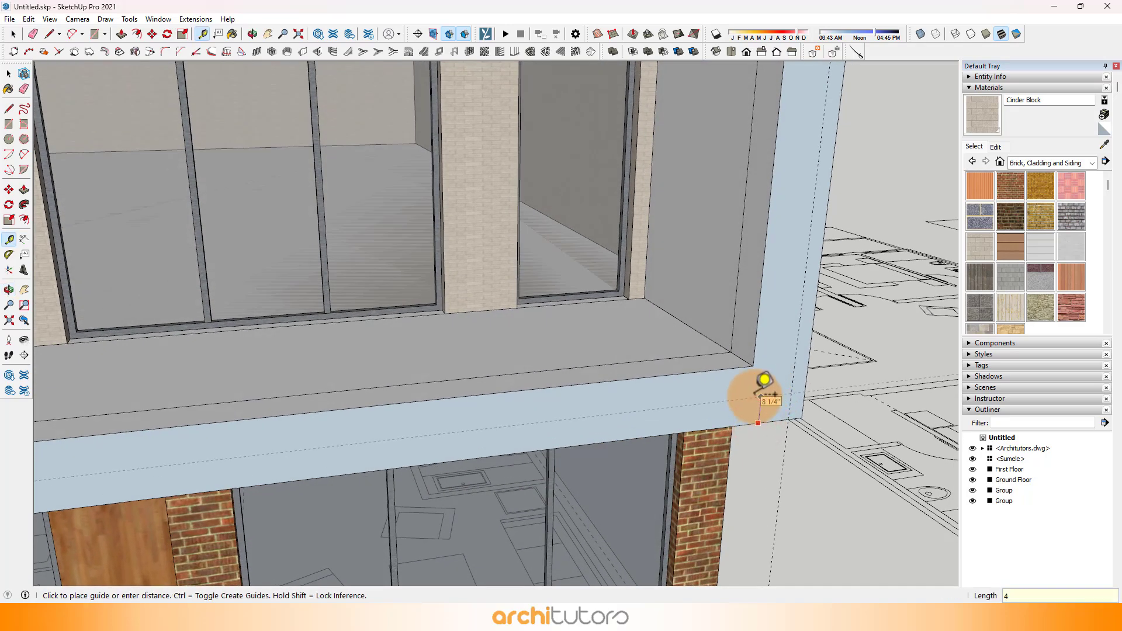
{"action": "scroll", "coordinate": [754, 385], "scroll_direction": "down", "scroll_amount": 4}
{"action": "middle_click_drag", "start_coordinate": [746, 384], "coordinate": [531, 295]}
{"action": "scroll", "coordinate": [327, 210], "scroll_direction": "up", "scroll_amount": 5}
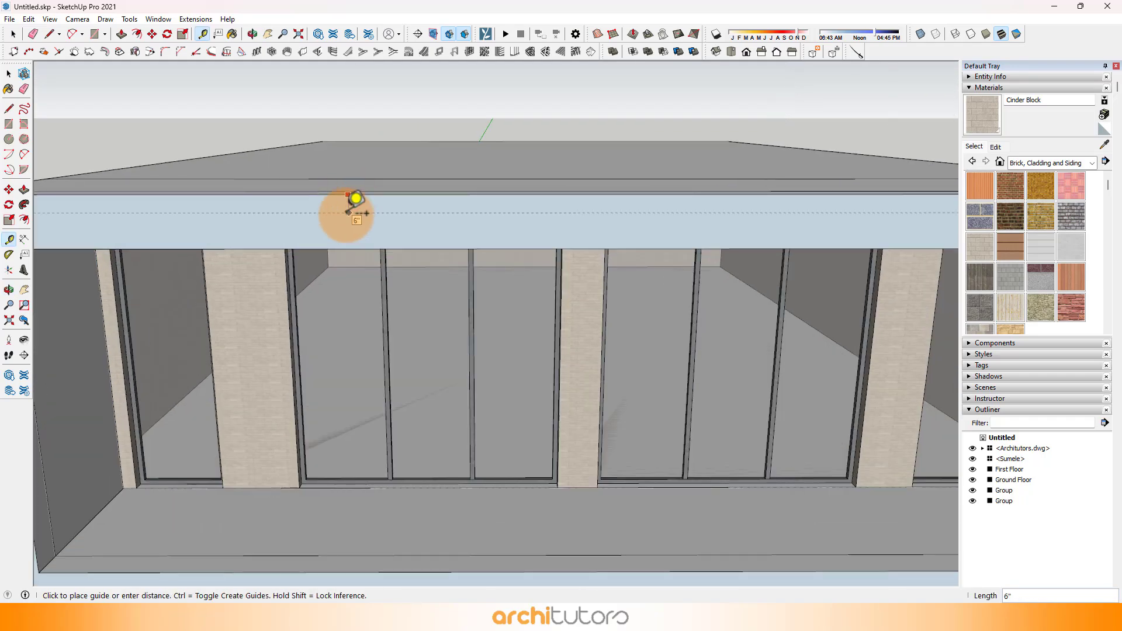
{"action": "scroll", "coordinate": [220, 308], "scroll_direction": "down", "scroll_amount": 4}
{"action": "scroll", "coordinate": [180, 318], "scroll_direction": "up", "scroll_amount": 5}
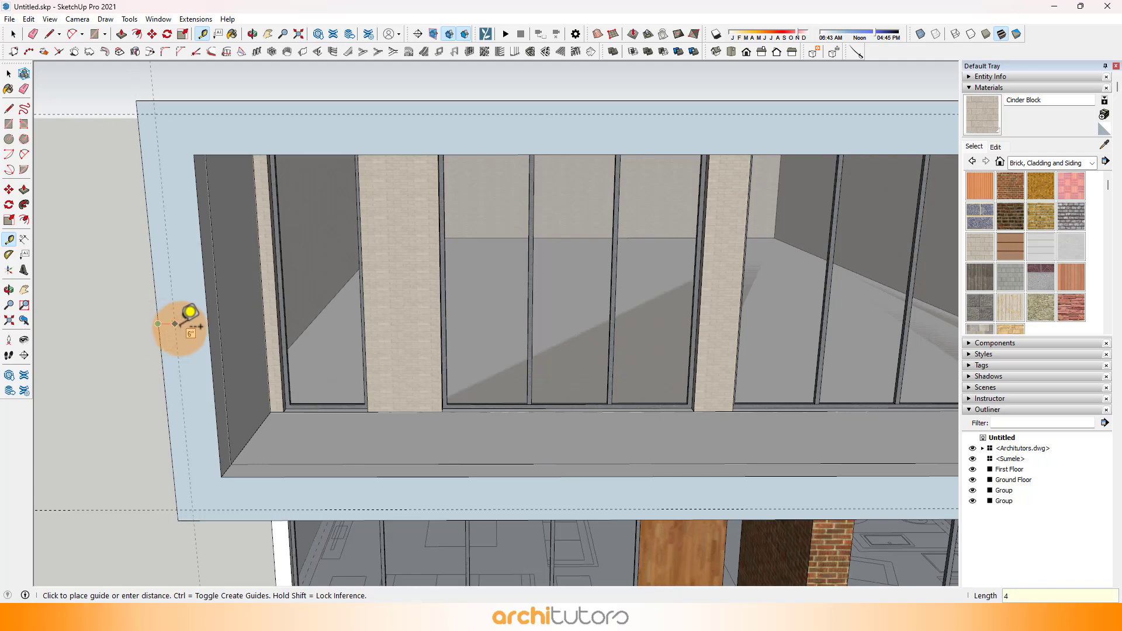
Step: Draw a rectangle on the frame's front face between the upper-left and lower-right guide intersections
{"action": "middle_click_drag", "start_coordinate": [180, 327], "coordinate": [211, 155]}
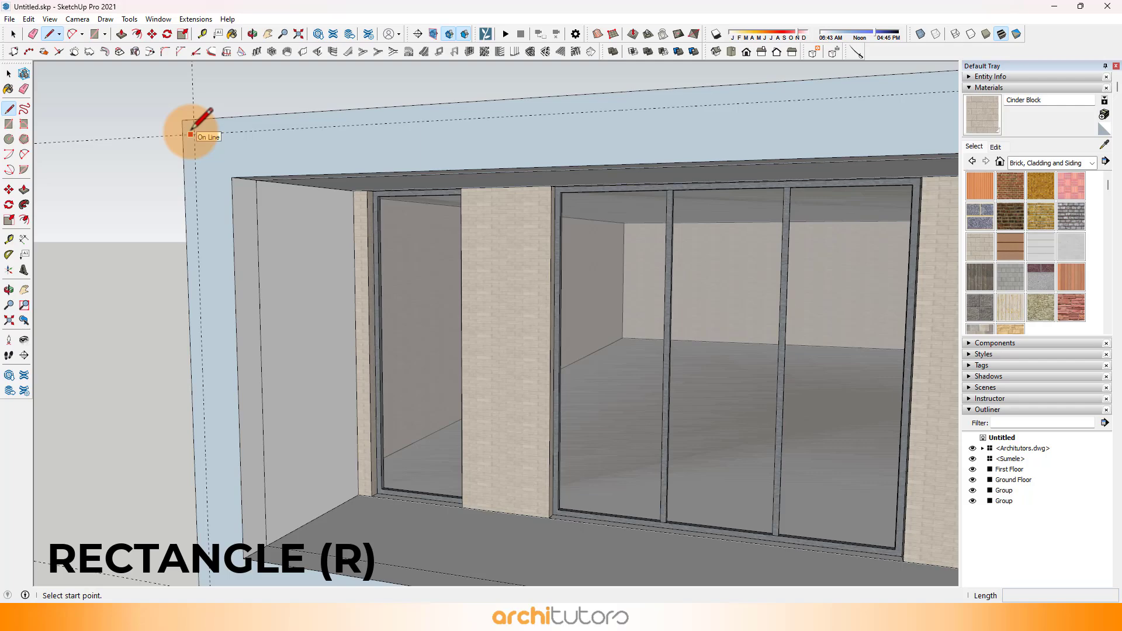
{"action": "scroll", "coordinate": [194, 134], "scroll_direction": "down", "scroll_amount": 6}
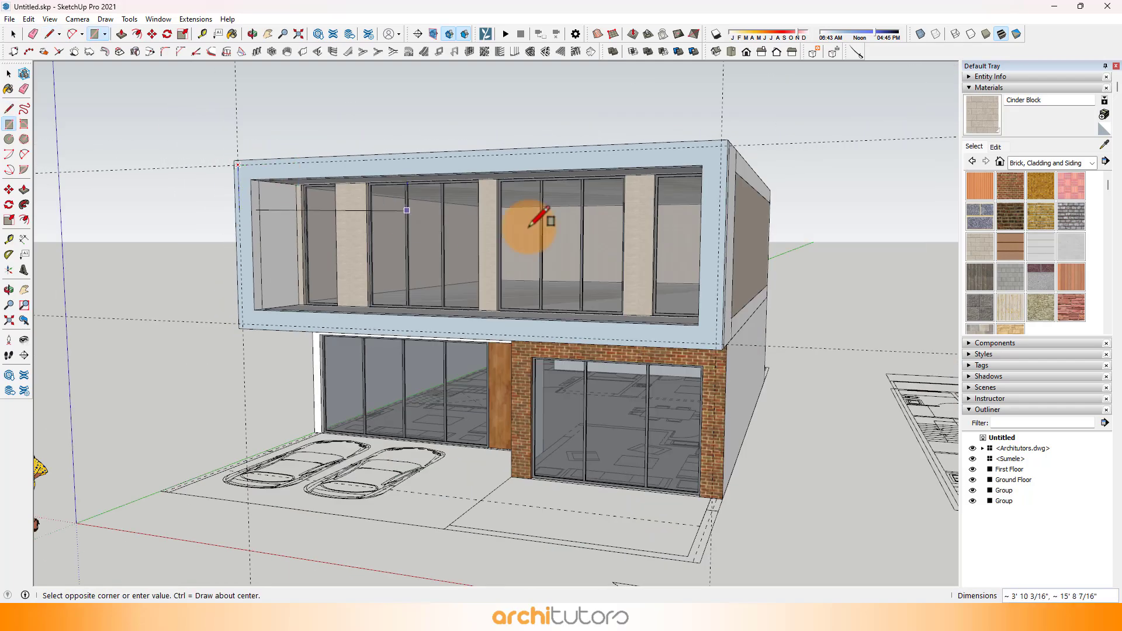
{"action": "scroll", "coordinate": [696, 297], "scroll_direction": "up", "scroll_amount": 3}
{"action": "scroll", "coordinate": [695, 297], "scroll_direction": "up", "scroll_amount": 1}
{"action": "middle_click_drag", "start_coordinate": [710, 309], "coordinate": [888, 393]}
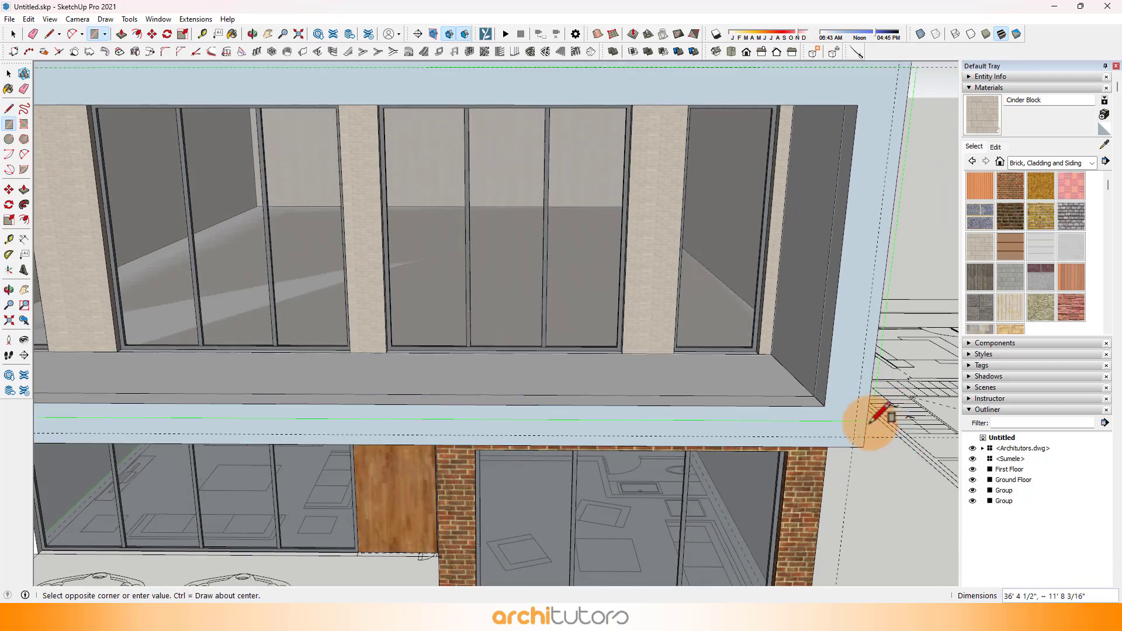
{"action": "scroll", "coordinate": [854, 432], "scroll_direction": "up", "scroll_amount": 3}
{"action": "key", "text": "space"}
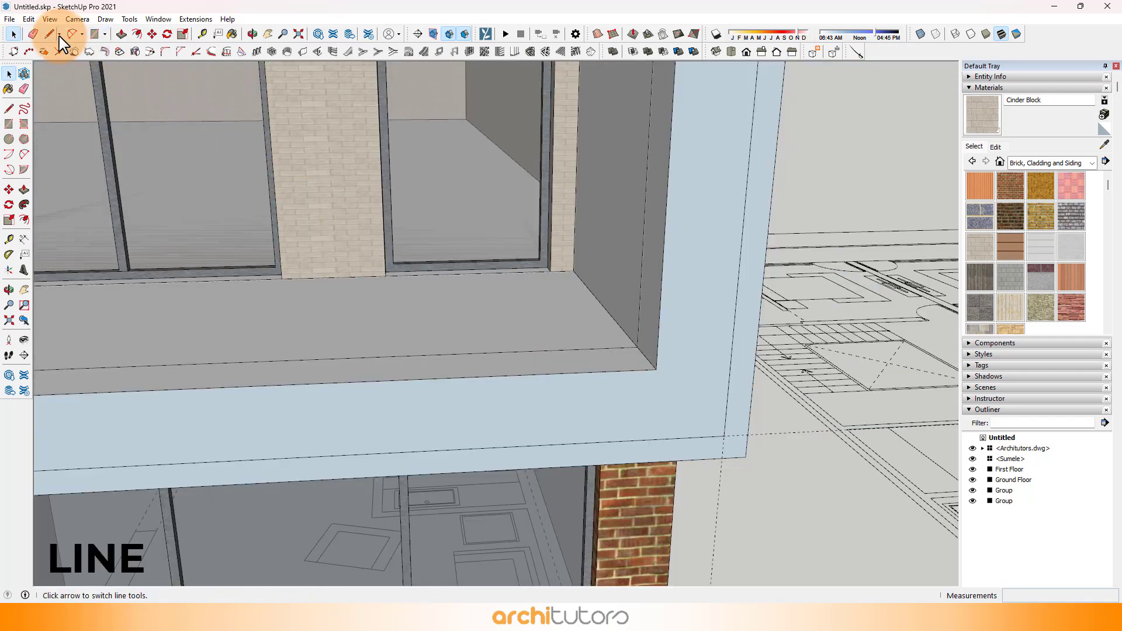
Step: Draw a line from the recessed lower-right inner corner to the inset rectangle's corner and erase the adjoining front inner edge
{"action": "left_click", "coordinate": [637, 347]}
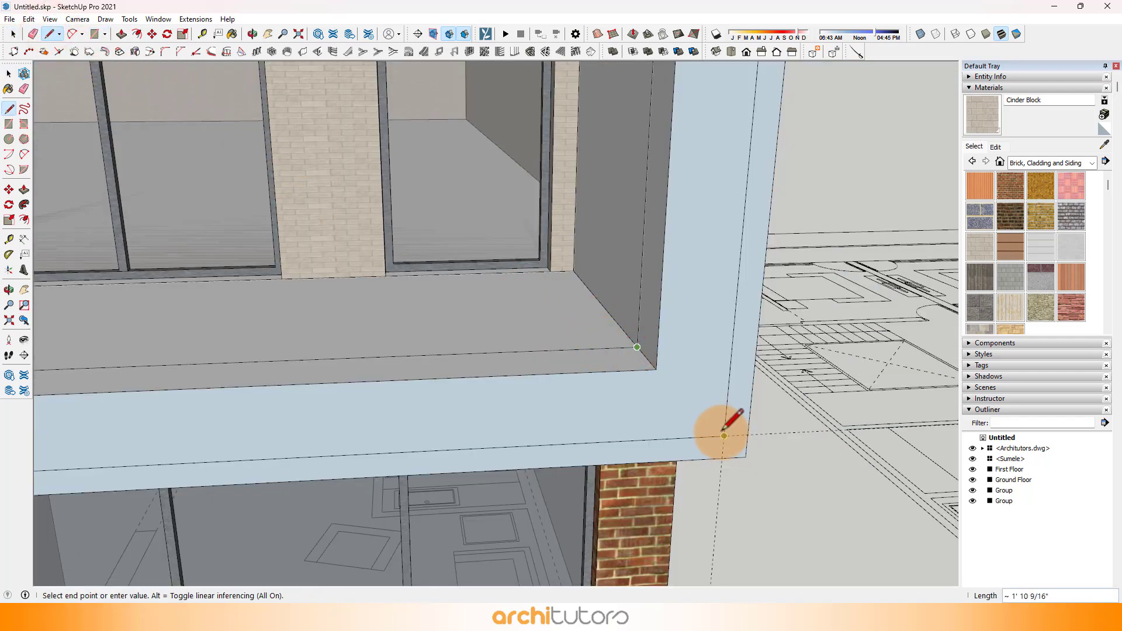
{"action": "scroll", "coordinate": [723, 435], "scroll_direction": "down", "scroll_amount": 5}
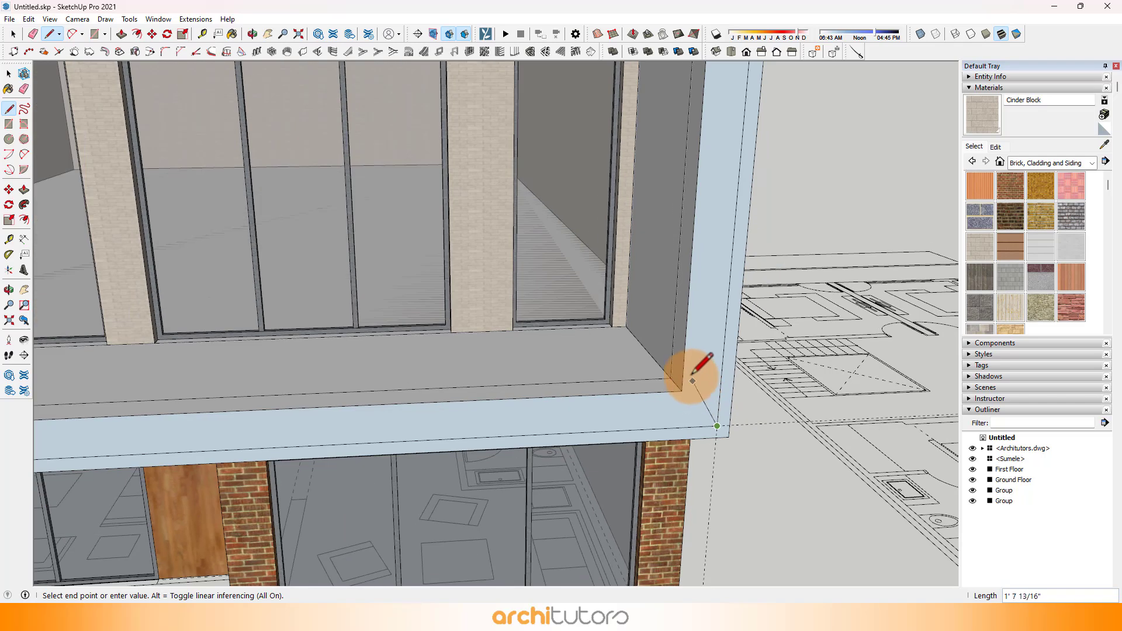
{"action": "key", "text": "e"}
{"action": "left_click", "coordinate": [684, 352]}
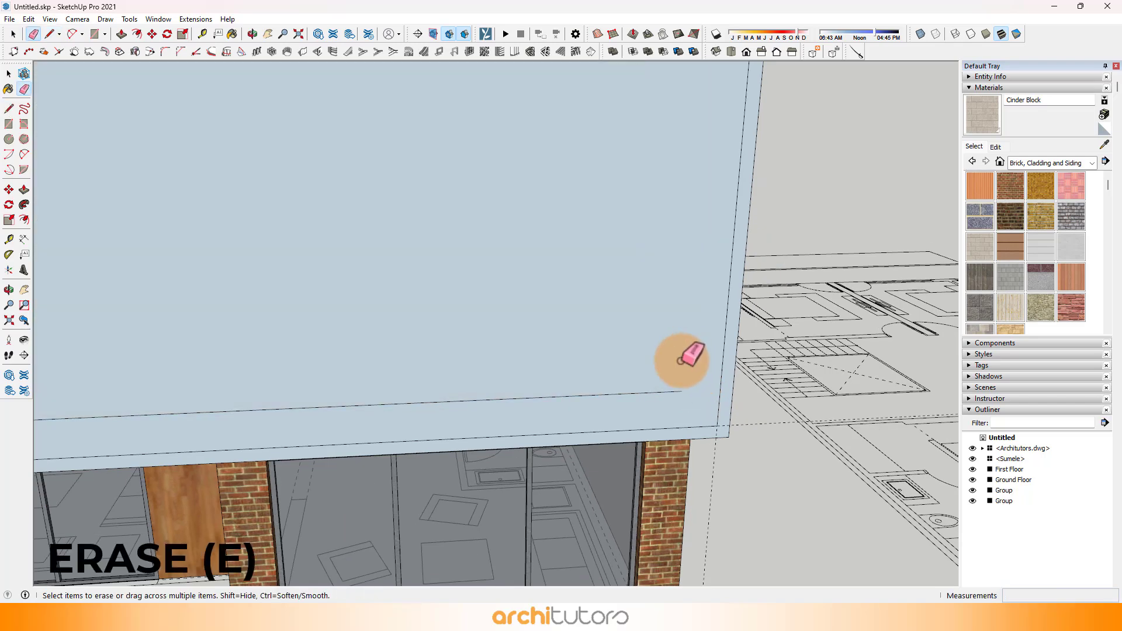
Step: Delete the face covering the first floor frame's opening
{"action": "key", "text": "space"}
{"action": "left_click", "coordinate": [676, 374]}
{"action": "key", "text": "Delete"}
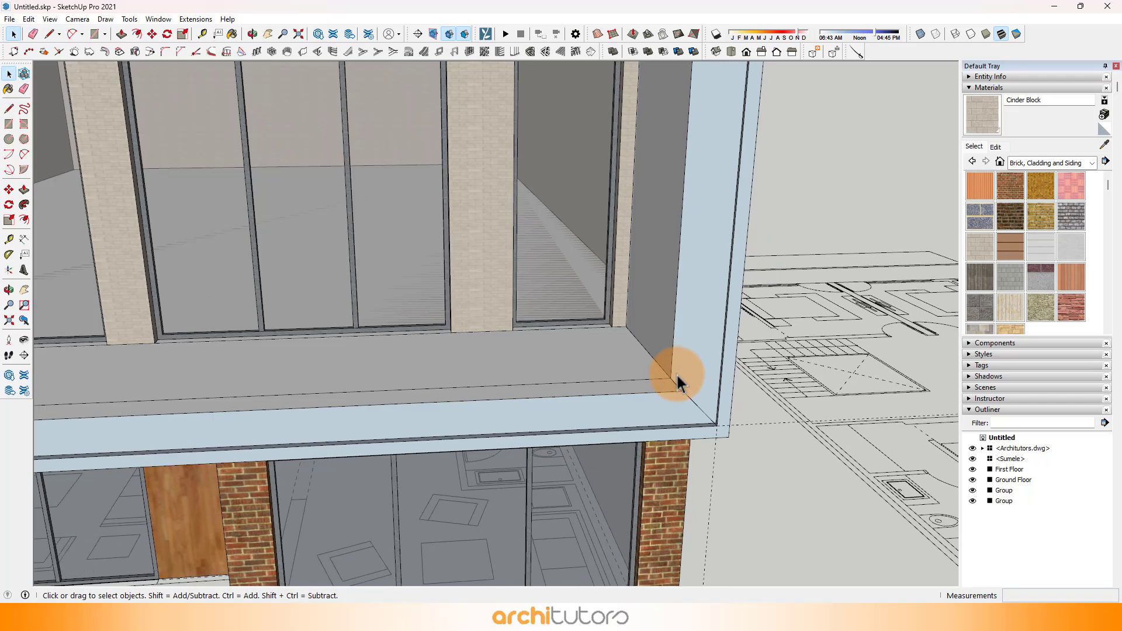
Step: Erase the remaining original inner edges of the frame's front, leaving sloping faces between the inset rectangle and the recessed opening
{"action": "key", "text": "e"}
{"action": "scroll", "coordinate": [678, 381], "scroll_direction": "down", "scroll_amount": 5}
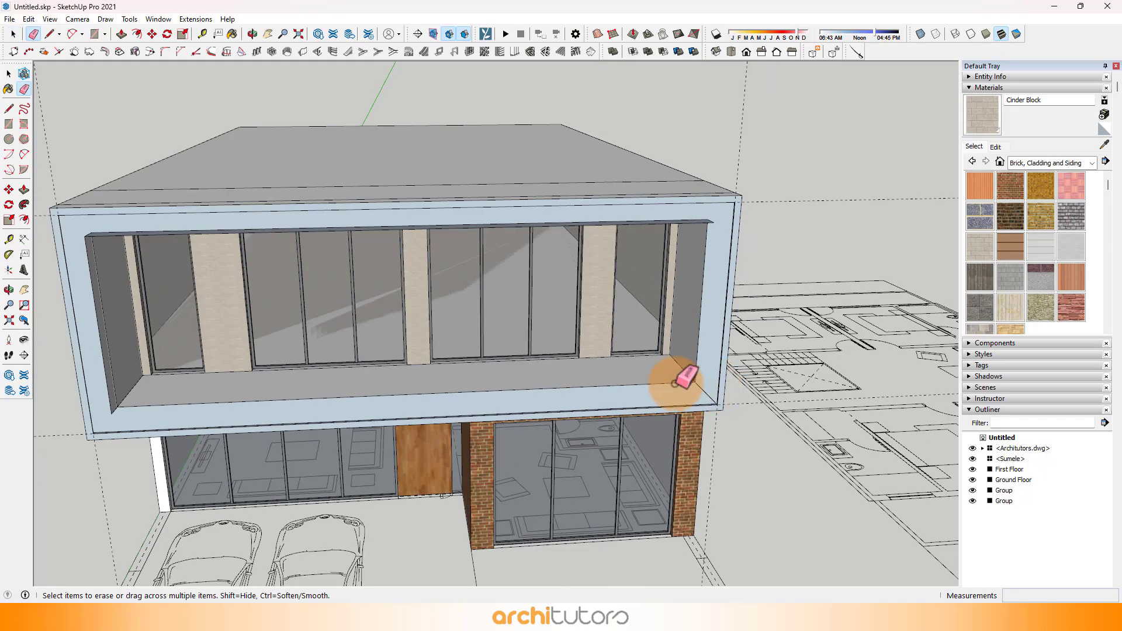
{"action": "scroll", "coordinate": [193, 330], "scroll_direction": "up", "scroll_amount": 6}
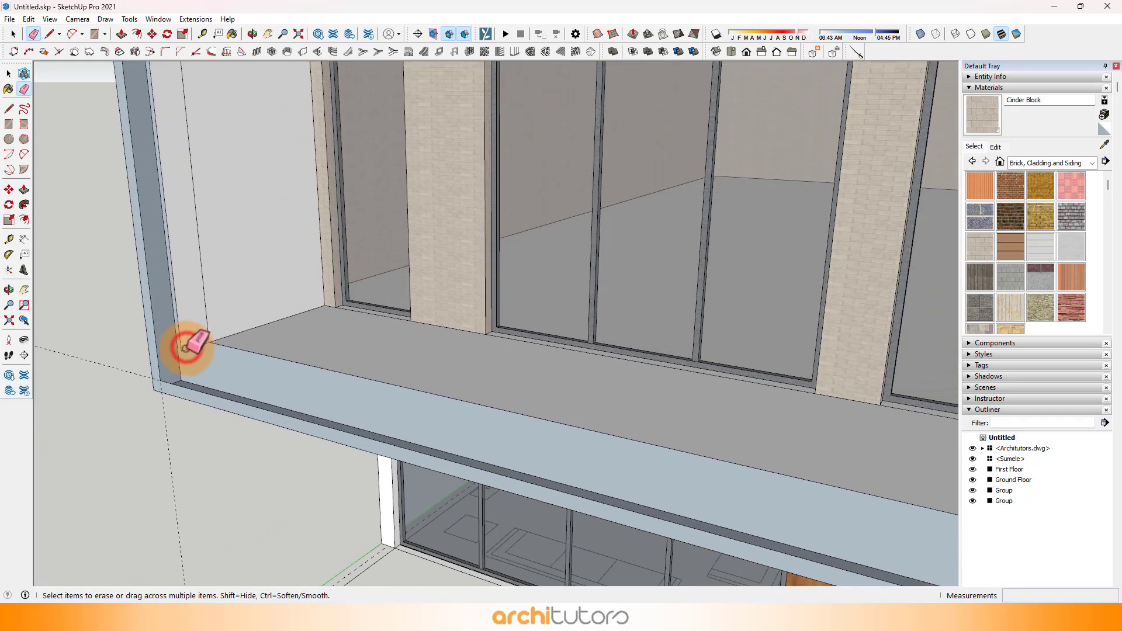
{"action": "scroll", "coordinate": [186, 347], "scroll_direction": "up", "scroll_amount": 3}
{"action": "left_click", "coordinate": [192, 351]}
{"action": "scroll", "coordinate": [255, 373], "scroll_direction": "down", "scroll_amount": 6}
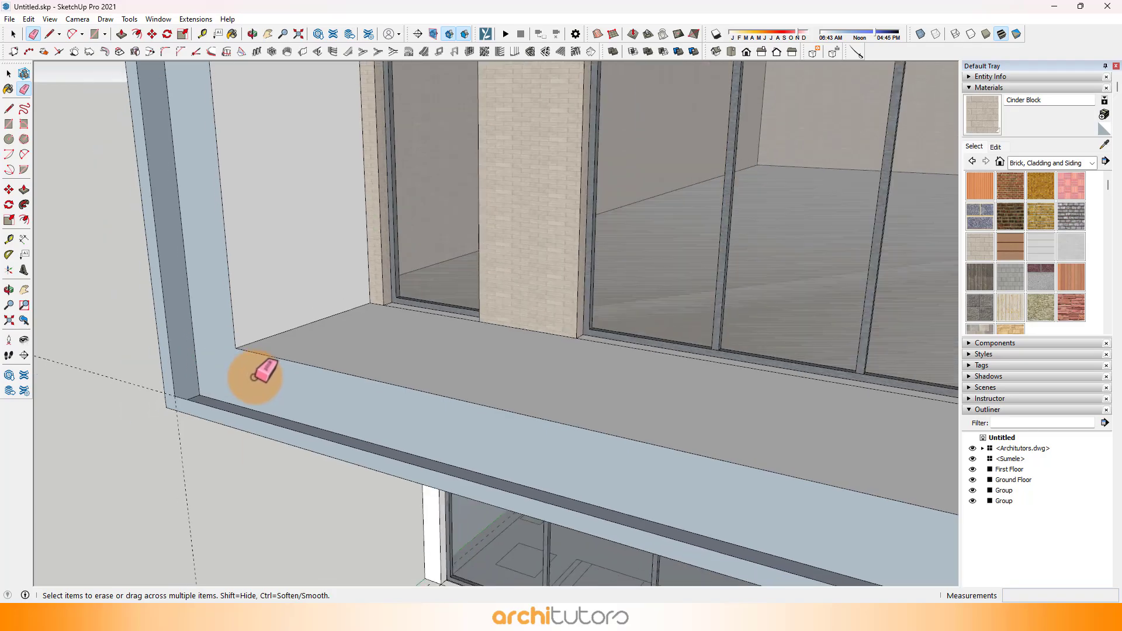
{"action": "middle_click_drag", "start_coordinate": [225, 157], "coordinate": [242, 89]}
{"action": "scroll", "coordinate": [227, 181], "scroll_direction": "up", "scroll_amount": 5}
{"action": "mouse_move", "coordinate": [228, 184]}
{"action": "middle_mouse_down"}
{"action": "mouse_move", "coordinate": [238, 162]}
{"action": "mouse_move", "coordinate": [608, 221]}
{"action": "mouse_move", "coordinate": [731, 181]}
{"action": "mouse_move", "coordinate": [708, 203]}
{"action": "mouse_move", "coordinate": [746, 406]}
{"action": "mouse_move", "coordinate": [734, 471]}
{"action": "mouse_move", "coordinate": [752, 501]}
{"action": "mouse_move", "coordinate": [682, 321]}
{"action": "middle_mouse_up"}
{"action": "scroll", "coordinate": [235, 169], "scroll_direction": "up", "scroll_amount": 2}
{"action": "scroll", "coordinate": [239, 184], "scroll_direction": "down", "scroll_amount": 5}
{"action": "scroll", "coordinate": [737, 175], "scroll_direction": "up", "scroll_amount": 3}
{"action": "scroll", "coordinate": [737, 176], "scroll_direction": "up", "scroll_amount": 2}
{"action": "scroll", "coordinate": [738, 397], "scroll_direction": "up", "scroll_amount": 3}
{"action": "scroll", "coordinate": [718, 405], "scroll_direction": "down", "scroll_amount": 4}
{"action": "scroll", "coordinate": [752, 110], "scroll_direction": "up", "scroll_amount": 3}
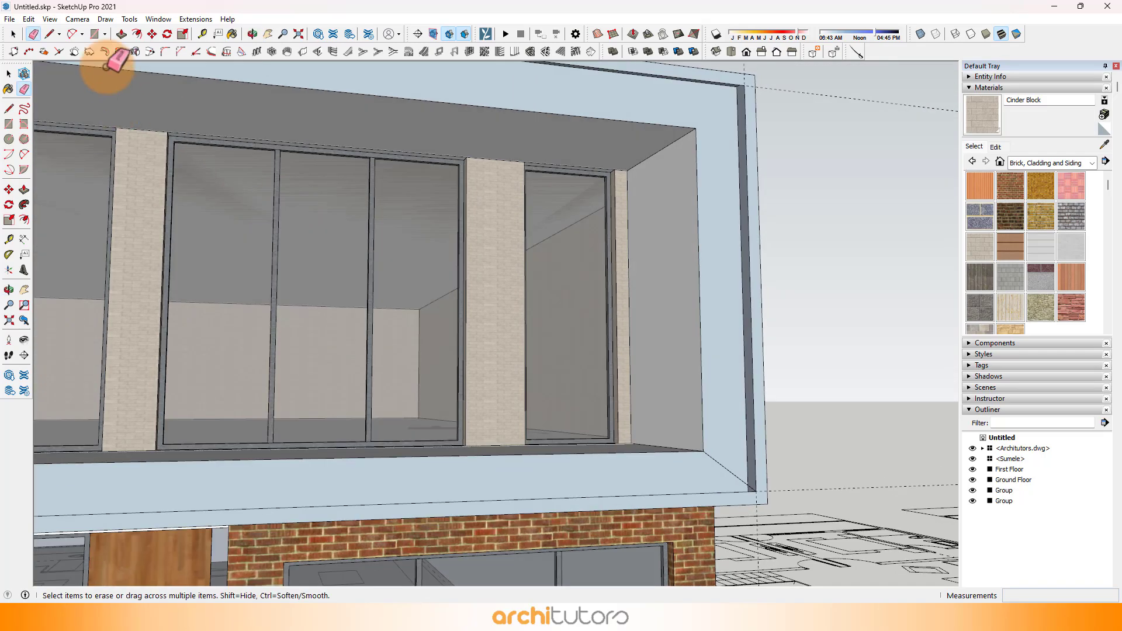
Step: Draw a diagonal line from the opening's upper-right corner to the inset rectangle's corner to close the sloping faces
{"action": "left_click", "coordinate": [49, 34]}
{"action": "scroll", "coordinate": [712, 93], "scroll_direction": "up", "scroll_amount": 3}
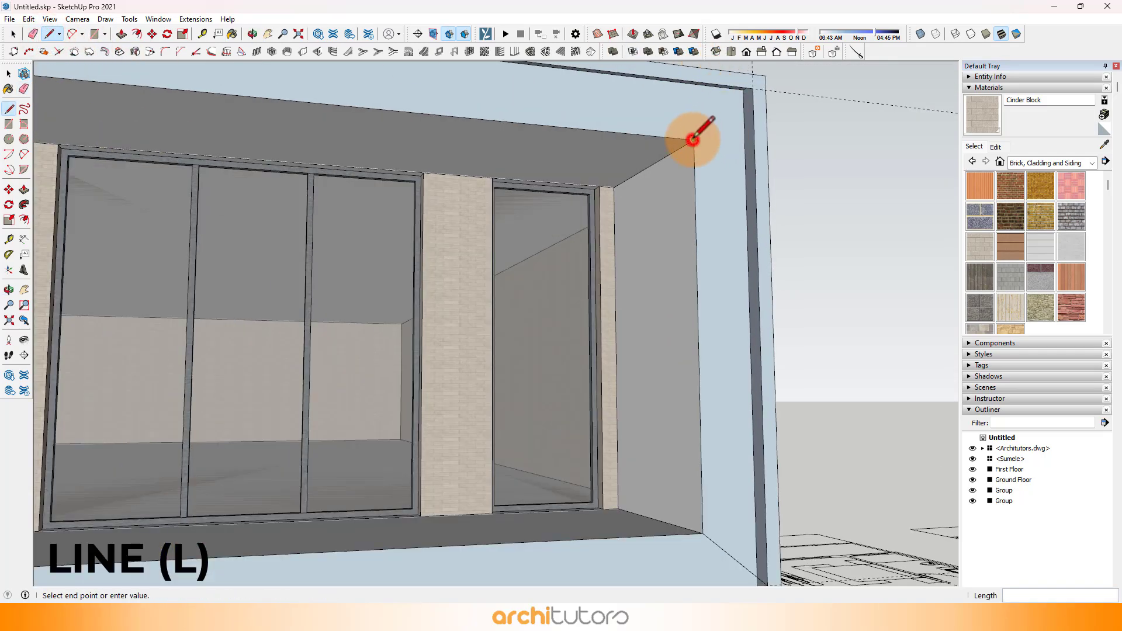
{"action": "middle_click_drag", "start_coordinate": [693, 139], "coordinate": [864, 95]}
{"action": "middle_click_drag", "start_coordinate": [751, 125], "coordinate": [835, 133]}
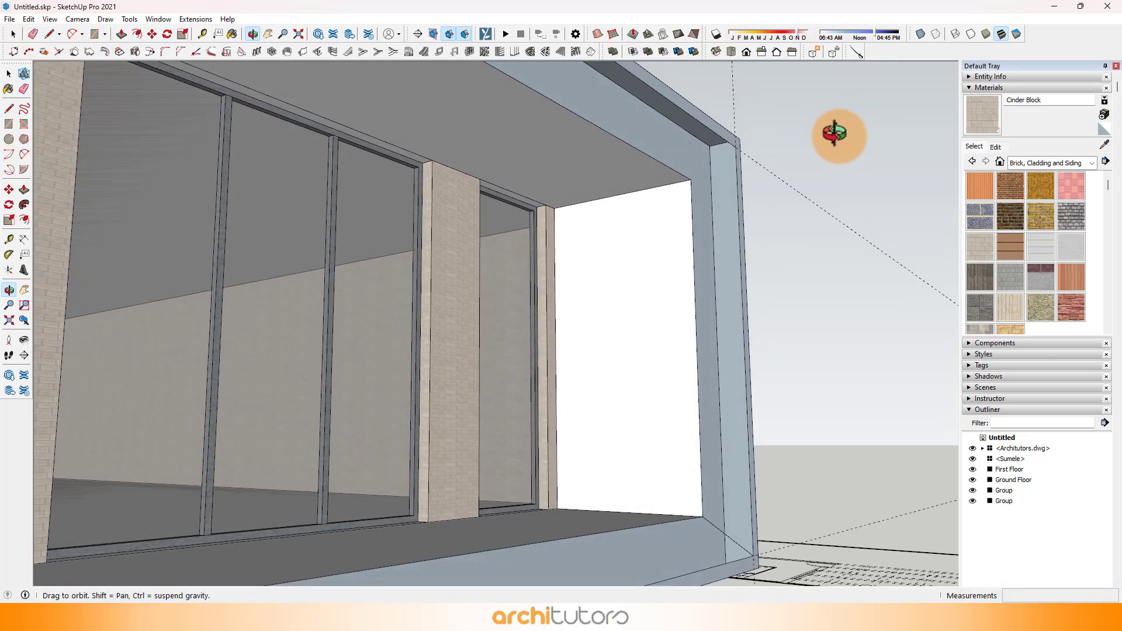
Step: Draw a diagonal line joining the opening's upper-left corner to the inset rectangle's upper-left corner
{"action": "scroll", "coordinate": [724, 175], "scroll_direction": "down", "scroll_amount": 5}
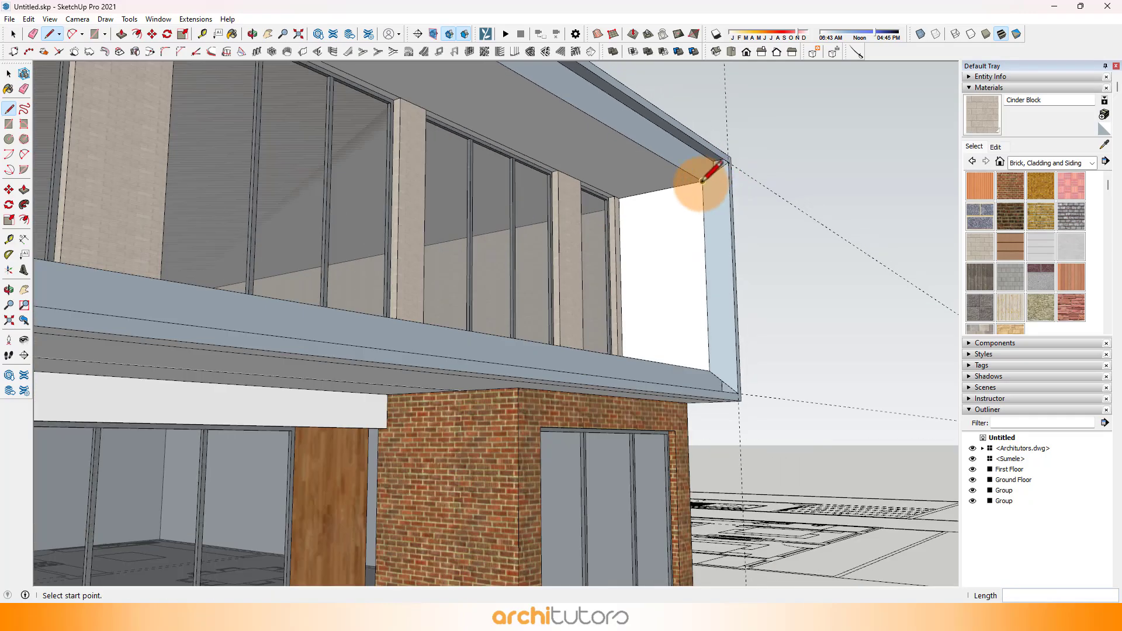
{"action": "scroll", "coordinate": [702, 181], "scroll_direction": "down", "scroll_amount": 3}
{"action": "middle_click_drag", "start_coordinate": [654, 258], "coordinate": [181, 251]}
{"action": "scroll", "coordinate": [117, 163], "scroll_direction": "up", "scroll_amount": 6}
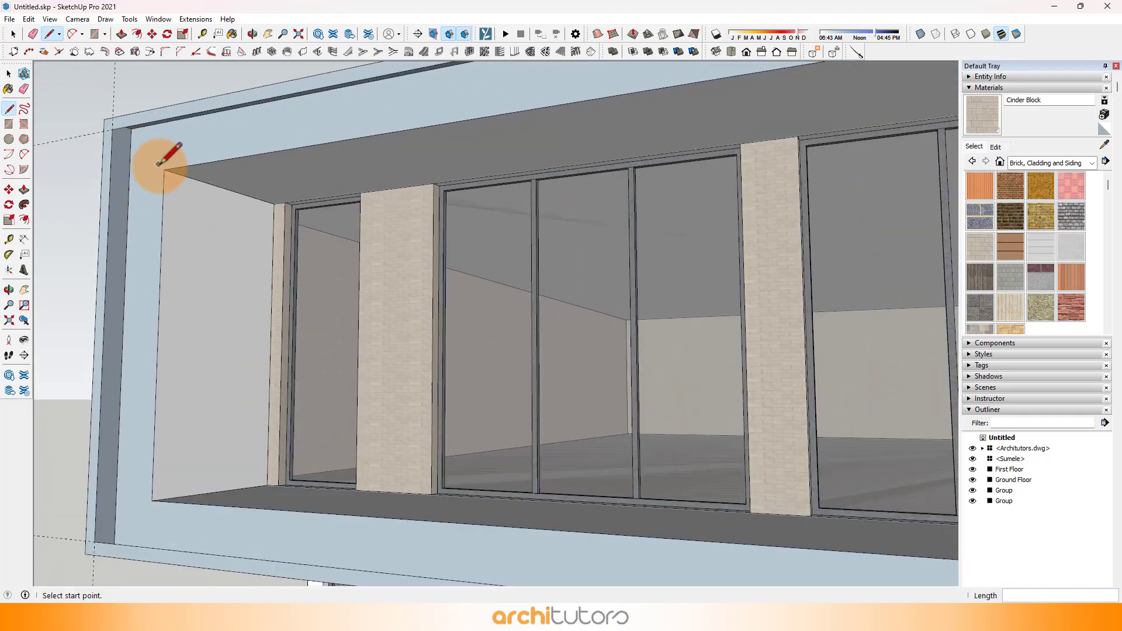
{"action": "left_click", "coordinate": [112, 129]}
Step: Draw a line about 1' 10 9/16" long joining the opening's lower-left corner to the inset rectangle's corner
{"action": "scroll", "coordinate": [112, 126], "scroll_direction": "down", "scroll_amount": 3}
{"action": "middle_click_drag", "start_coordinate": [114, 389], "coordinate": [131, 447]}
{"action": "scroll", "coordinate": [146, 404], "scroll_direction": "up", "scroll_amount": 4}
{"action": "left_click", "coordinate": [131, 404]}
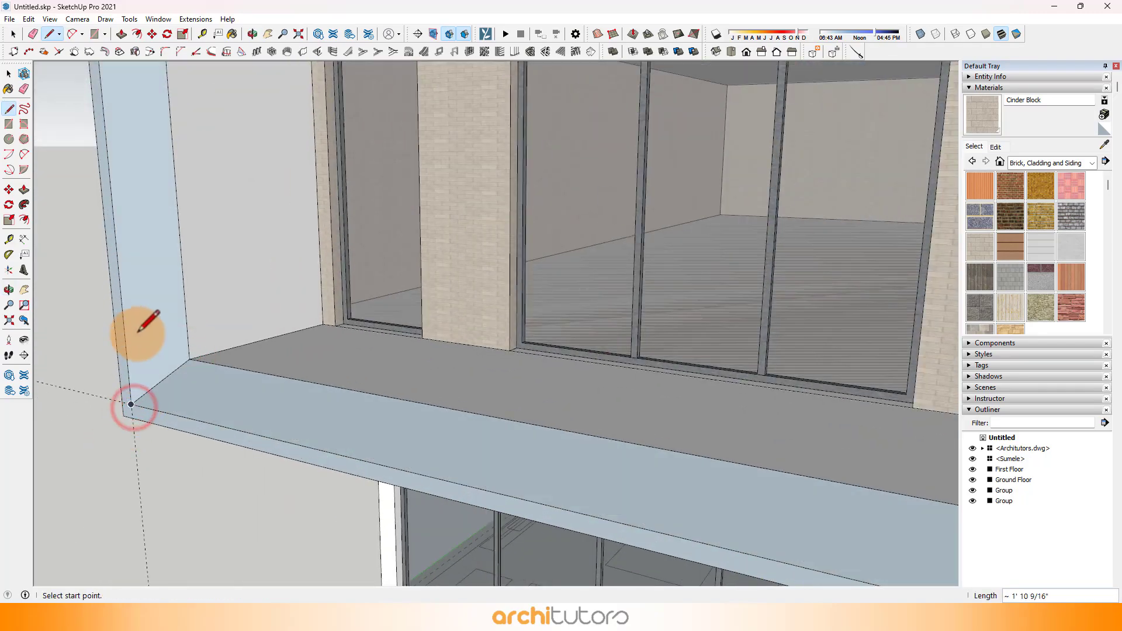
Step: Paint the frame's lower sloping face with Color M06 from the Colors collection
{"action": "scroll", "coordinate": [154, 321], "scroll_direction": "down", "scroll_amount": 4}
{"action": "mouse_move", "coordinate": [154, 320]}
{"action": "middle_mouse_down"}
{"action": "mouse_move", "coordinate": [583, 317]}
{"action": "mouse_move", "coordinate": [268, 251]}
{"action": "mouse_move", "coordinate": [275, 275]}
{"action": "middle_mouse_up"}
{"action": "left_click", "coordinate": [1040, 162]}
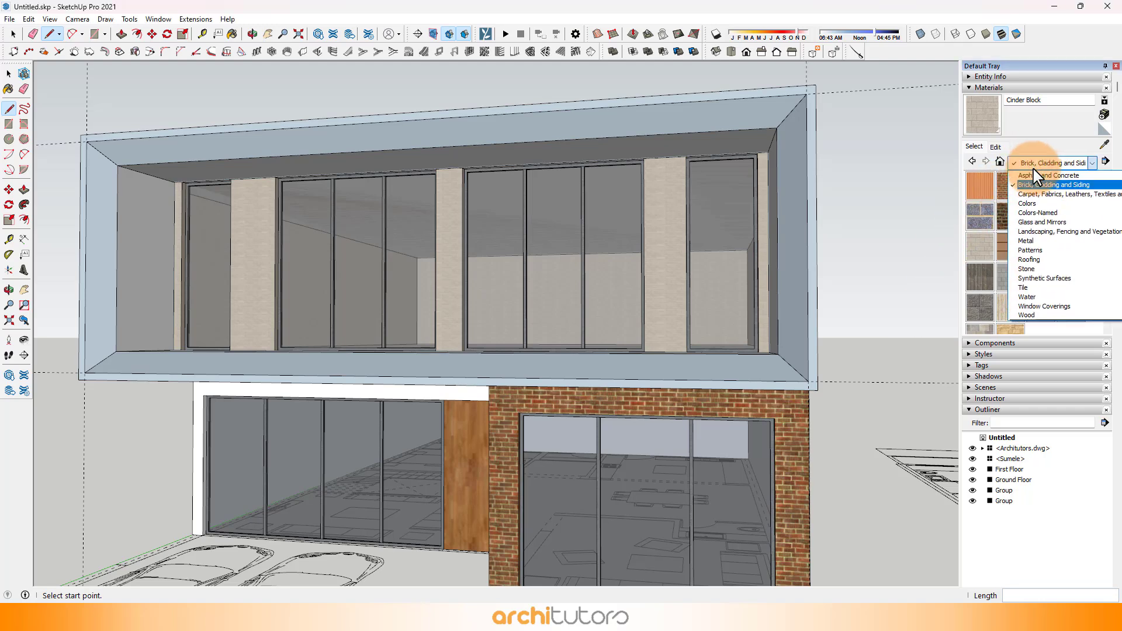
{"action": "left_click", "coordinate": [1035, 204]}
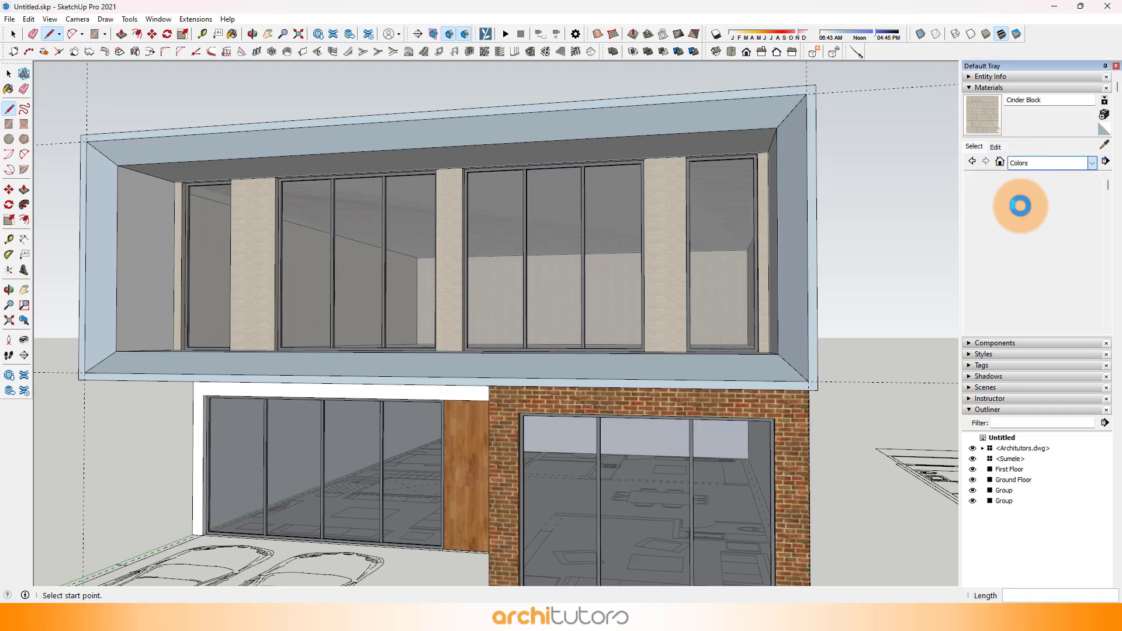
{"action": "scroll", "coordinate": [1006, 233], "scroll_direction": "down", "scroll_amount": 10}
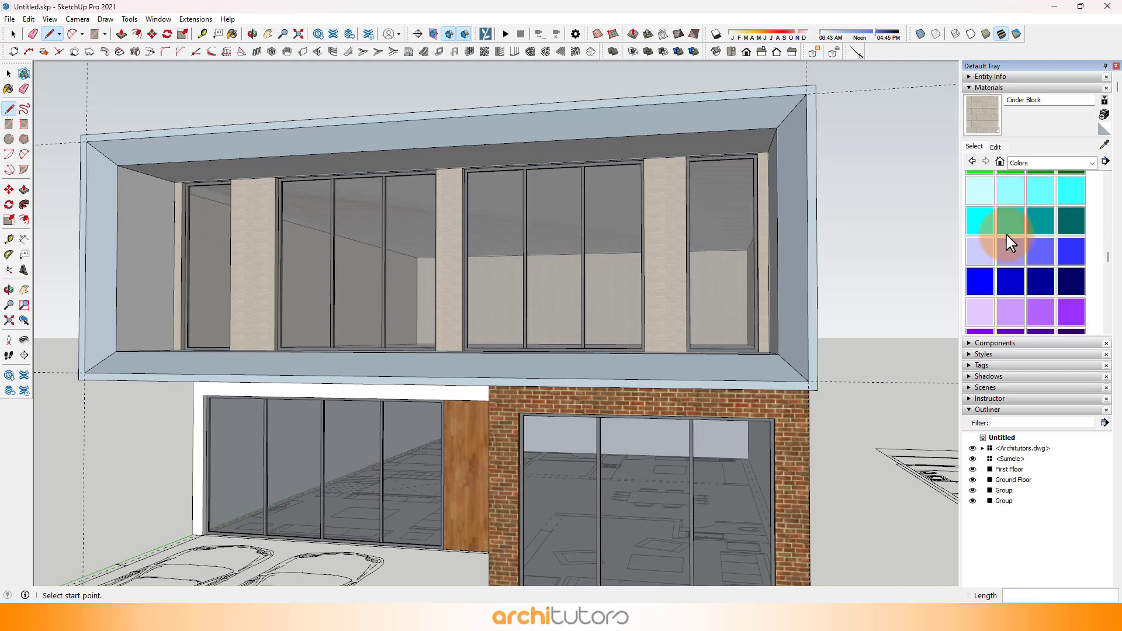
{"action": "scroll", "coordinate": [1006, 235], "scroll_direction": "down", "scroll_amount": 3}
{"action": "left_click", "coordinate": [1050, 241]}
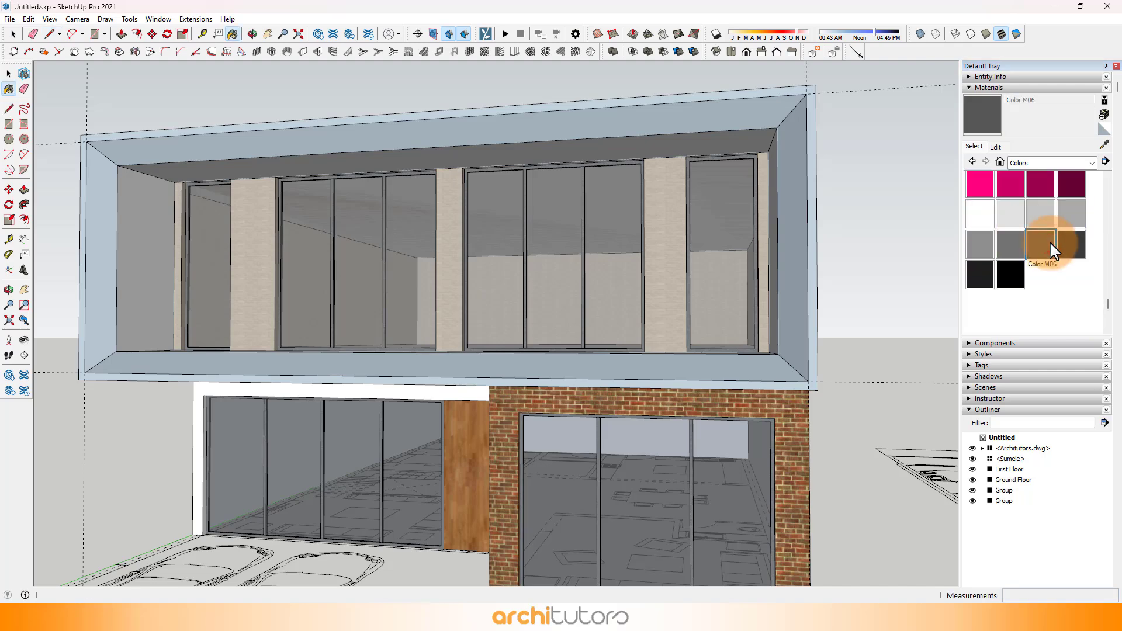
{"action": "middle_click_drag", "start_coordinate": [644, 344], "coordinate": [684, 384]}
{"action": "left_click", "coordinate": [727, 390]}
Step: Paint the frame's front rim and its right, top and left sloping faces with Color M06
{"action": "scroll", "coordinate": [782, 400], "scroll_direction": "up", "scroll_amount": 1}
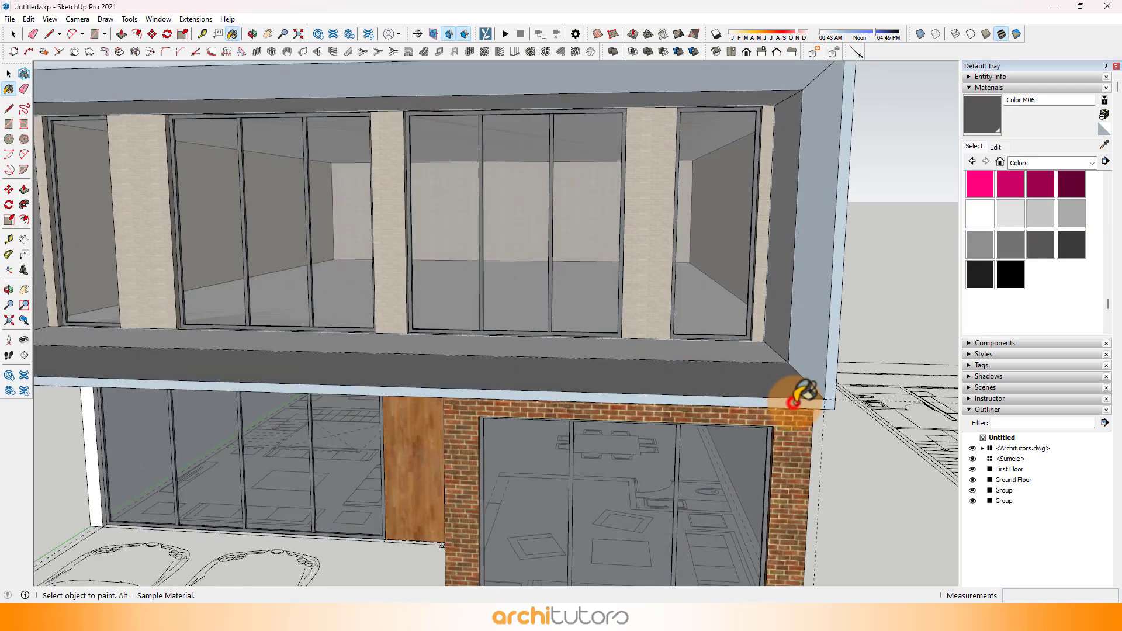
{"action": "left_click", "coordinate": [798, 403]}
{"action": "scroll", "coordinate": [833, 381], "scroll_direction": "down", "scroll_amount": 1}
{"action": "left_click", "coordinate": [817, 355]}
{"action": "scroll", "coordinate": [816, 345], "scroll_direction": "down", "scroll_amount": 2}
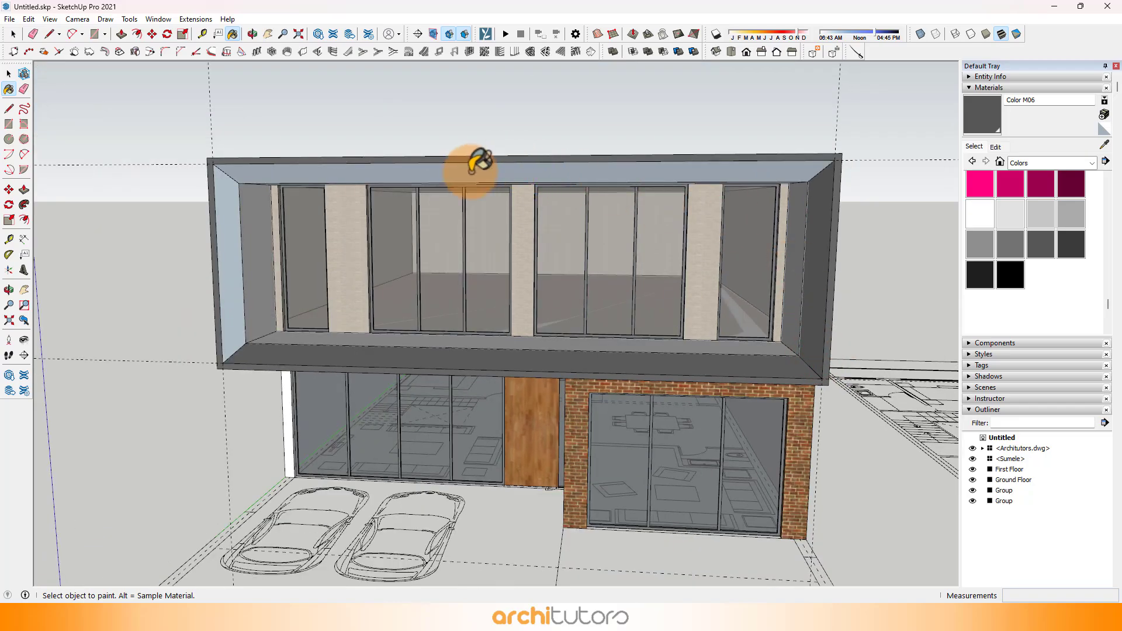
{"action": "left_click", "coordinate": [476, 160]}
{"action": "left_click", "coordinate": [239, 193]}
Step: Paint the two inner side walls of the projecting frame with Color M06
{"action": "mouse_move", "coordinate": [321, 281]}
{"action": "middle_mouse_down"}
{"action": "mouse_move", "coordinate": [226, 233]}
{"action": "mouse_move", "coordinate": [529, 285]}
{"action": "middle_mouse_up"}
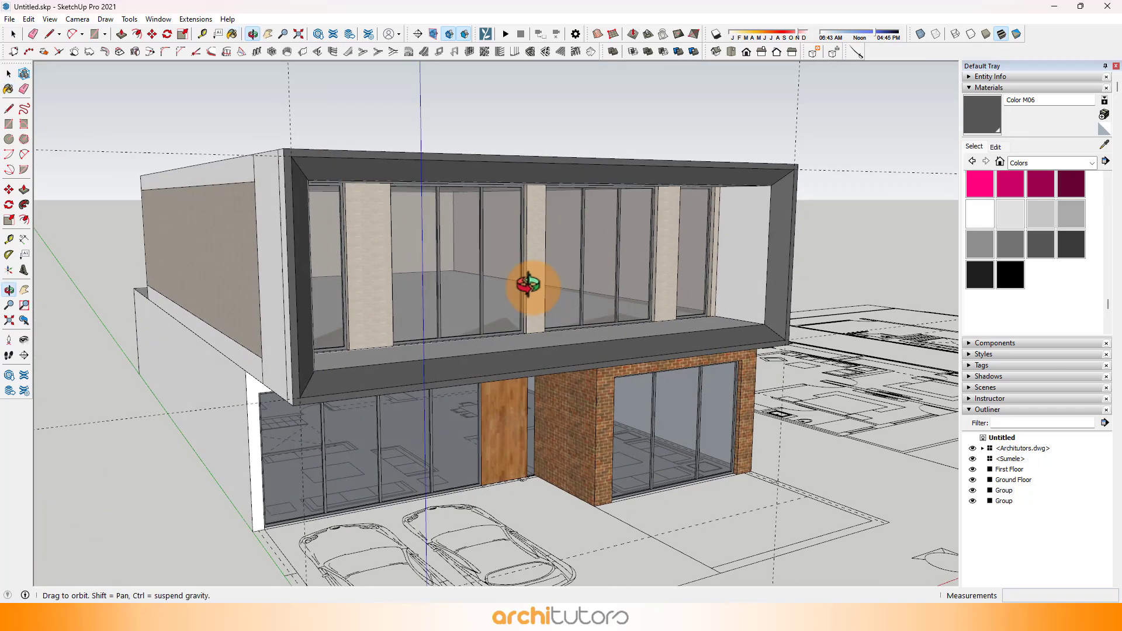
{"action": "left_click", "coordinate": [742, 270]}
{"action": "mouse_move", "coordinate": [742, 270]}
{"action": "middle_mouse_down"}
{"action": "mouse_move", "coordinate": [308, 301]}
{"action": "mouse_move", "coordinate": [275, 250]}
{"action": "mouse_move", "coordinate": [451, 308]}
{"action": "mouse_move", "coordinate": [561, 191]}
{"action": "middle_mouse_up"}
{"action": "left_click", "coordinate": [273, 256]}
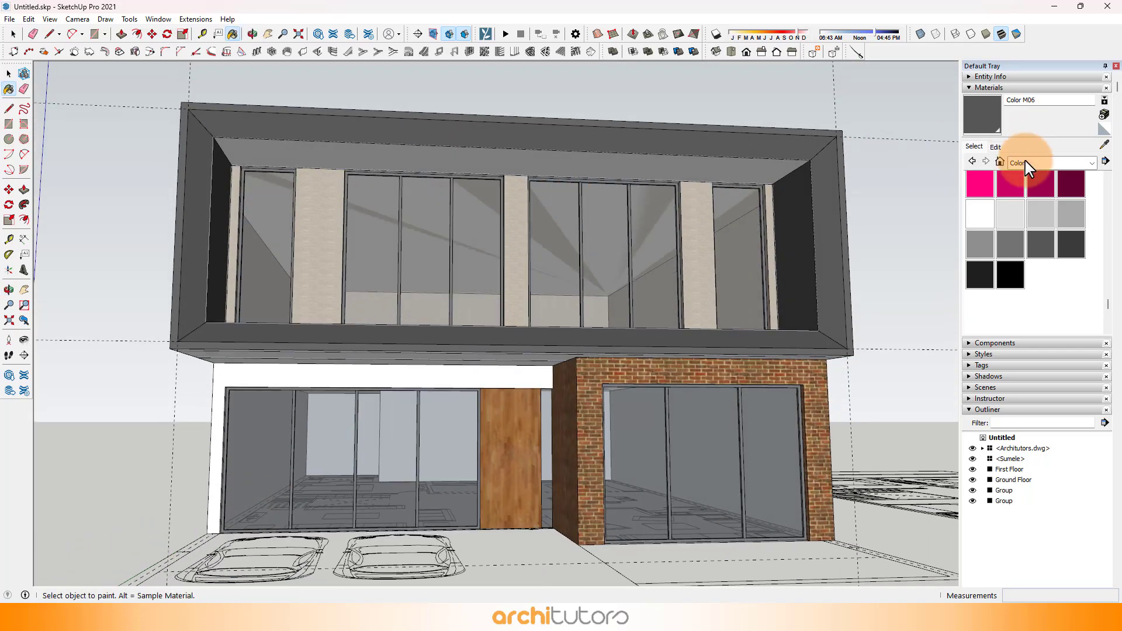
Step: Paint the underside of the frame's top with Wood Floor from the Wood collection
{"action": "left_click", "coordinate": [1025, 163]}
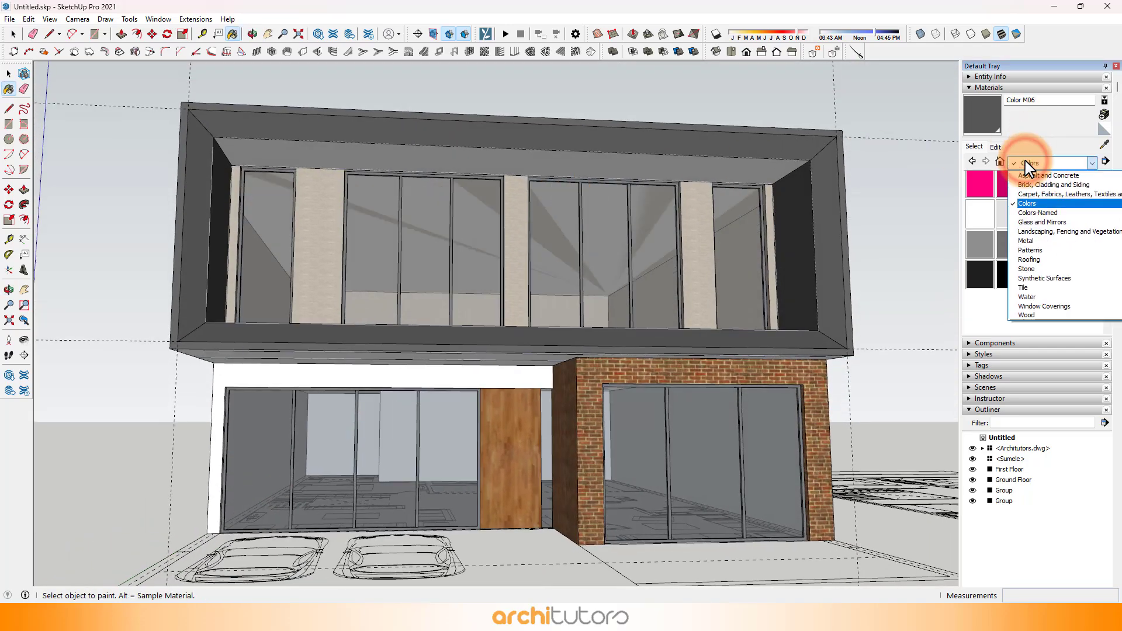
{"action": "left_click", "coordinate": [1045, 316]}
{"action": "left_click", "coordinate": [496, 167]}
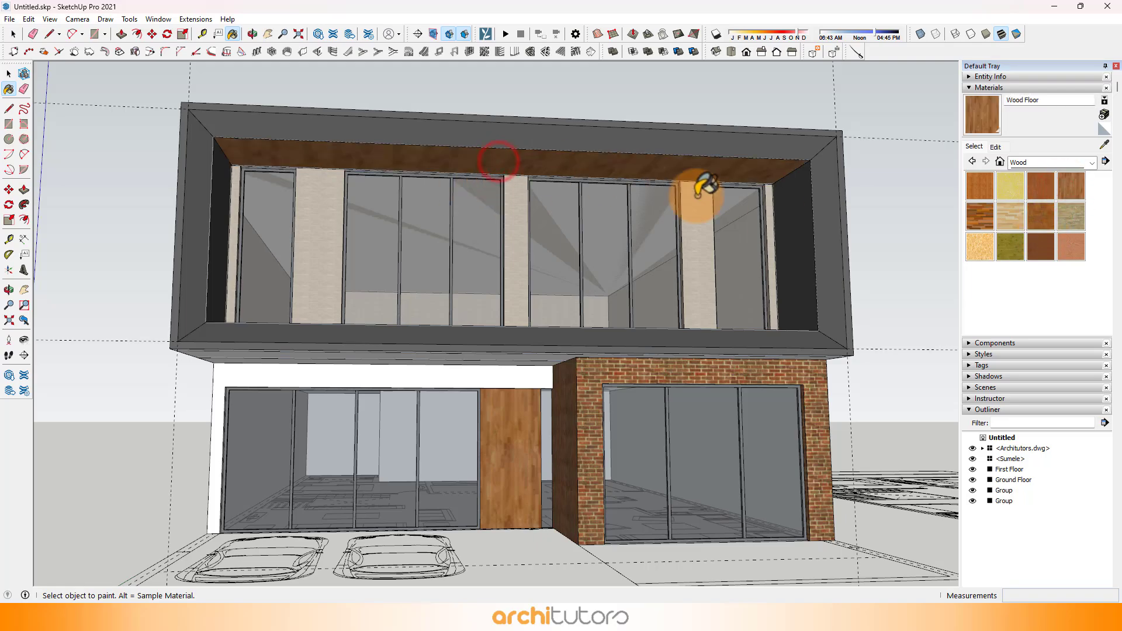
Step: Paint the first floor balcony's floor inside the frame with Field Rectangle Tile from the Tile collection
{"action": "mouse_move", "coordinate": [707, 185]}
{"action": "middle_mouse_down"}
{"action": "mouse_move", "coordinate": [528, 210]}
{"action": "mouse_move", "coordinate": [384, 260]}
{"action": "mouse_move", "coordinate": [448, 322]}
{"action": "mouse_move", "coordinate": [591, 292]}
{"action": "middle_mouse_up"}
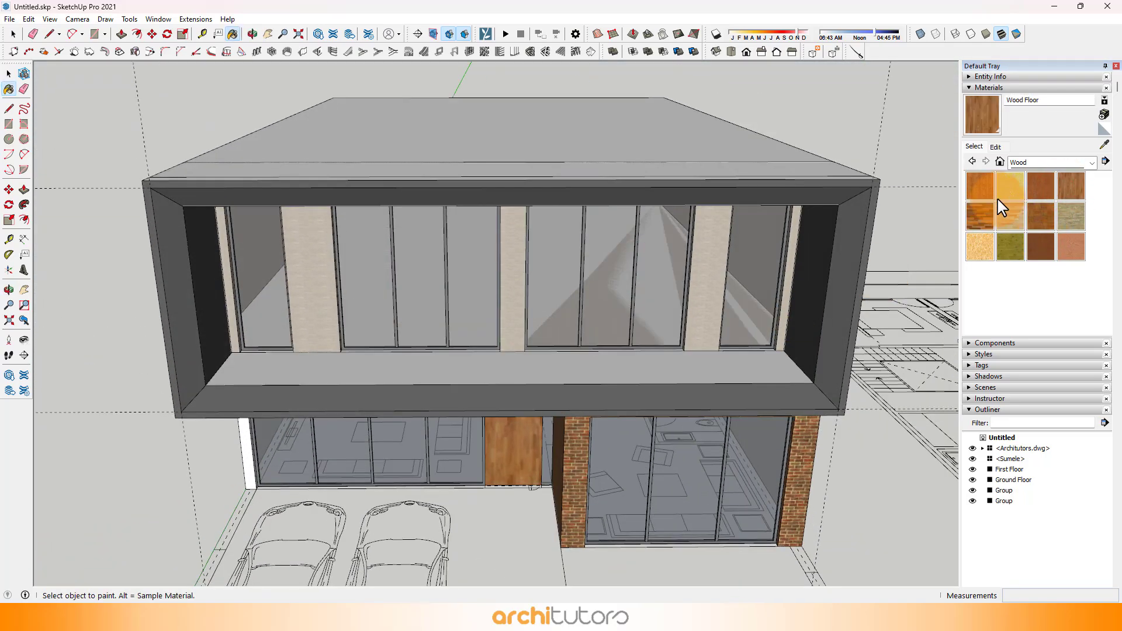
{"action": "left_click", "coordinate": [1038, 166]}
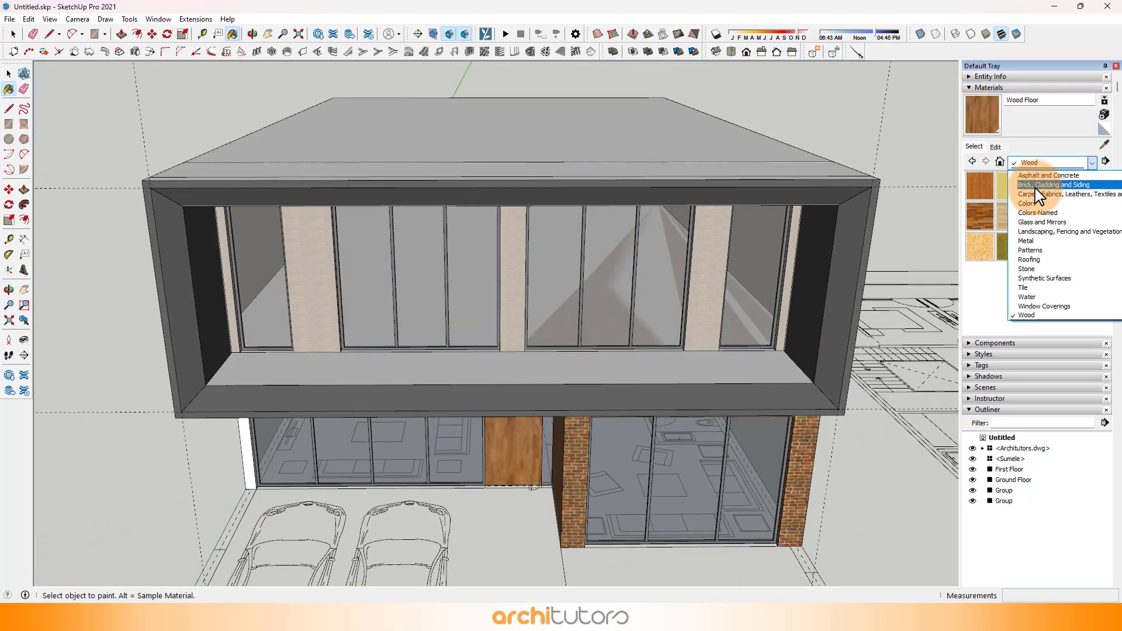
{"action": "left_click", "coordinate": [1024, 287]}
{"action": "left_click", "coordinate": [1016, 232]}
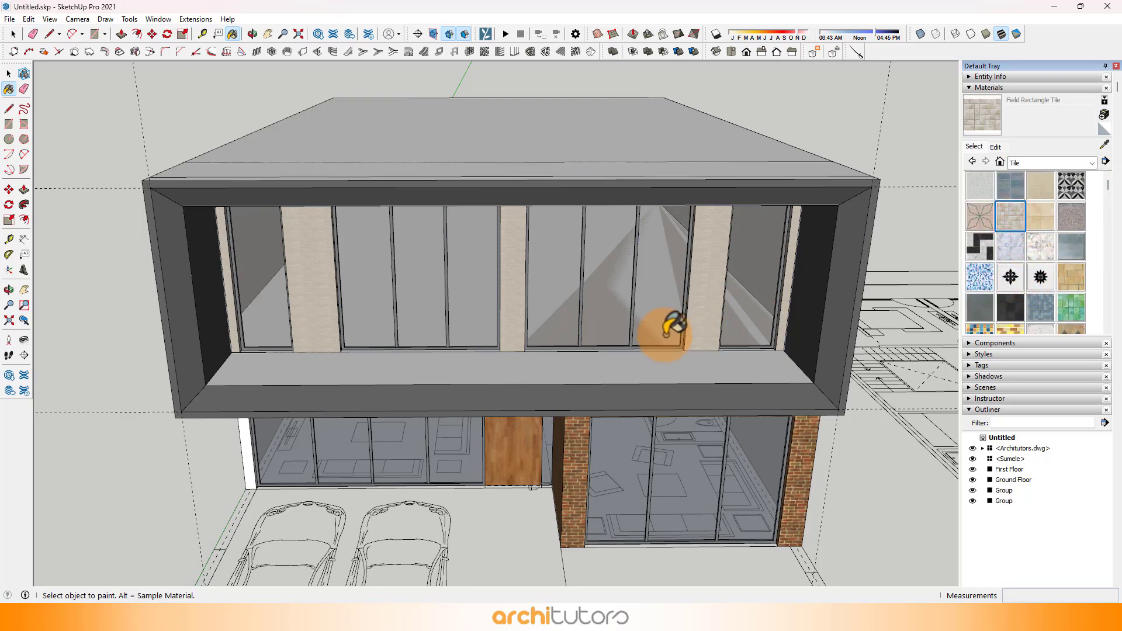
{"action": "left_click", "coordinate": [634, 356]}
Step: Delete all construction guides from the model
{"action": "mouse_move", "coordinate": [734, 346]}
{"action": "middle_mouse_down"}
{"action": "mouse_move", "coordinate": [624, 296]}
{"action": "mouse_move", "coordinate": [450, 298]}
{"action": "mouse_move", "coordinate": [534, 251]}
{"action": "mouse_move", "coordinate": [563, 318]}
{"action": "mouse_move", "coordinate": [284, 216]}
{"action": "middle_mouse_up"}
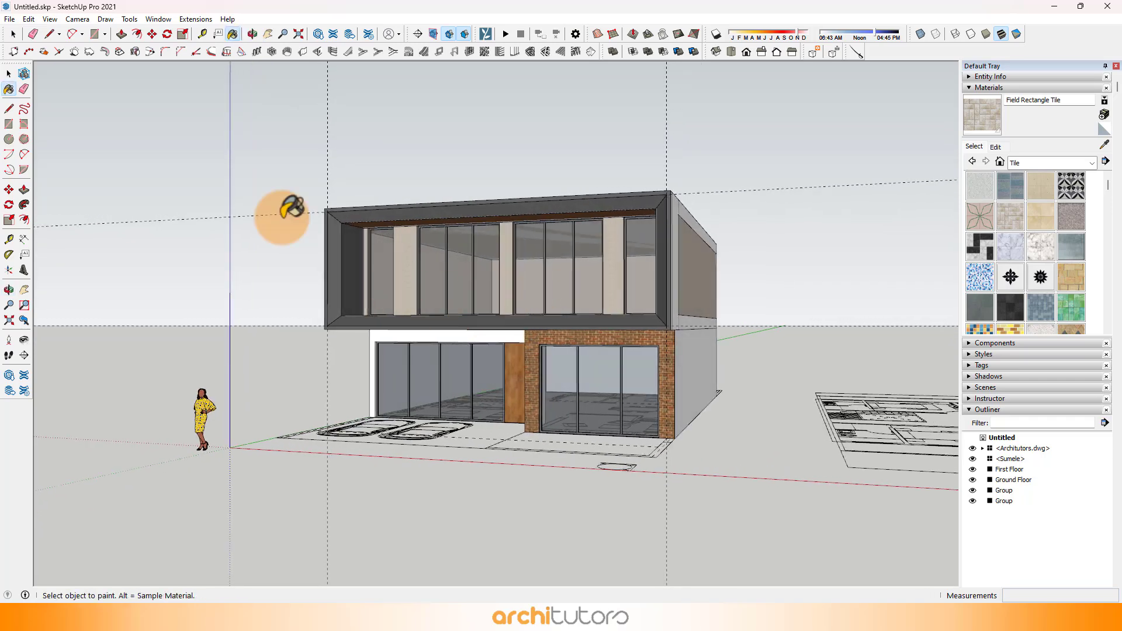
{"action": "left_click", "coordinate": [28, 19]}
{"action": "left_click", "coordinate": [112, 130]}
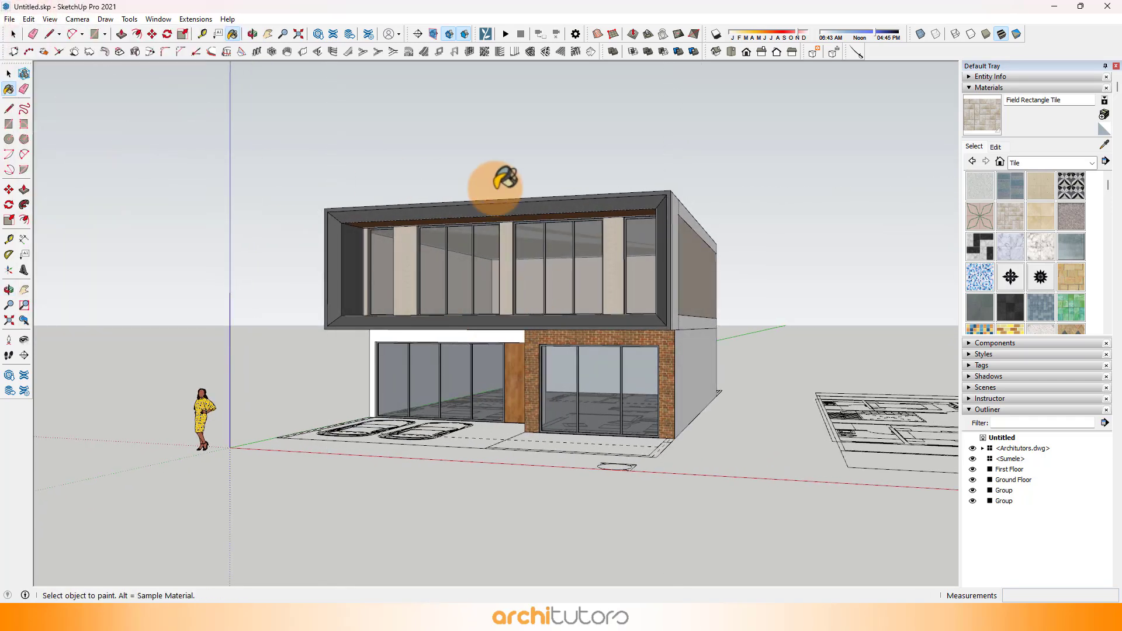
Step: Place a horizontal guide on the frame's inner side wall, offset upward from the balcony floor edge
{"action": "middle_click_drag", "start_coordinate": [500, 183], "coordinate": [380, 362]}
{"action": "scroll", "coordinate": [526, 268], "scroll_direction": "up", "scroll_amount": 2}
{"action": "scroll", "coordinate": [517, 280], "scroll_direction": "up", "scroll_amount": 2}
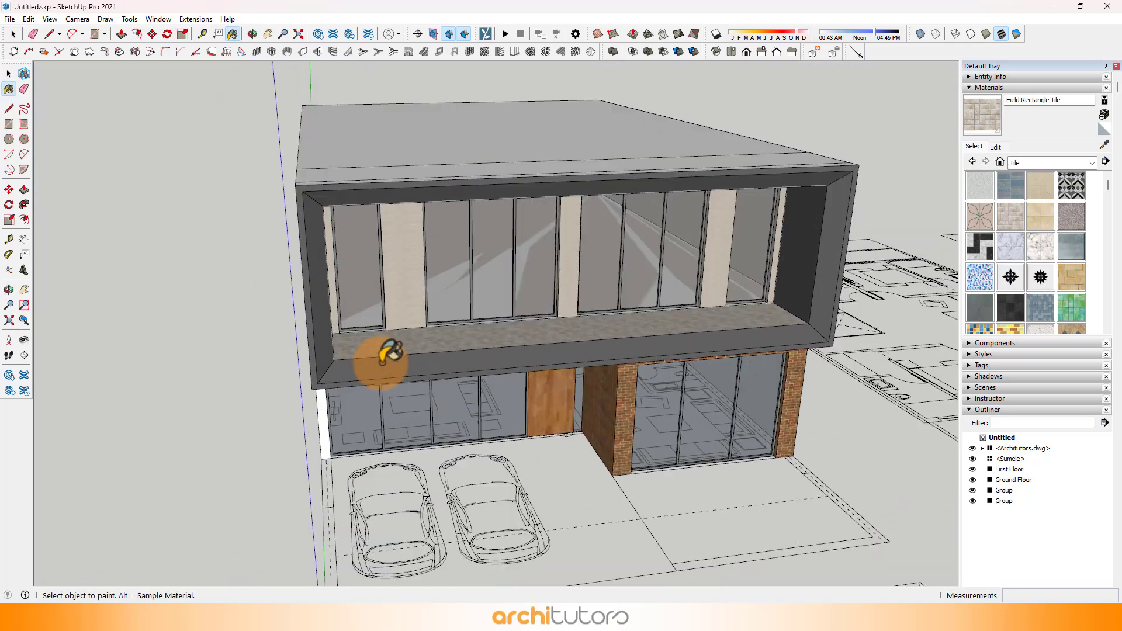
{"action": "middle_click_drag", "start_coordinate": [435, 333], "coordinate": [311, 332]}
{"action": "scroll", "coordinate": [392, 329], "scroll_direction": "up", "scroll_amount": 3}
{"action": "scroll", "coordinate": [403, 321], "scroll_direction": "up", "scroll_amount": 4}
{"action": "key", "text": "t"}
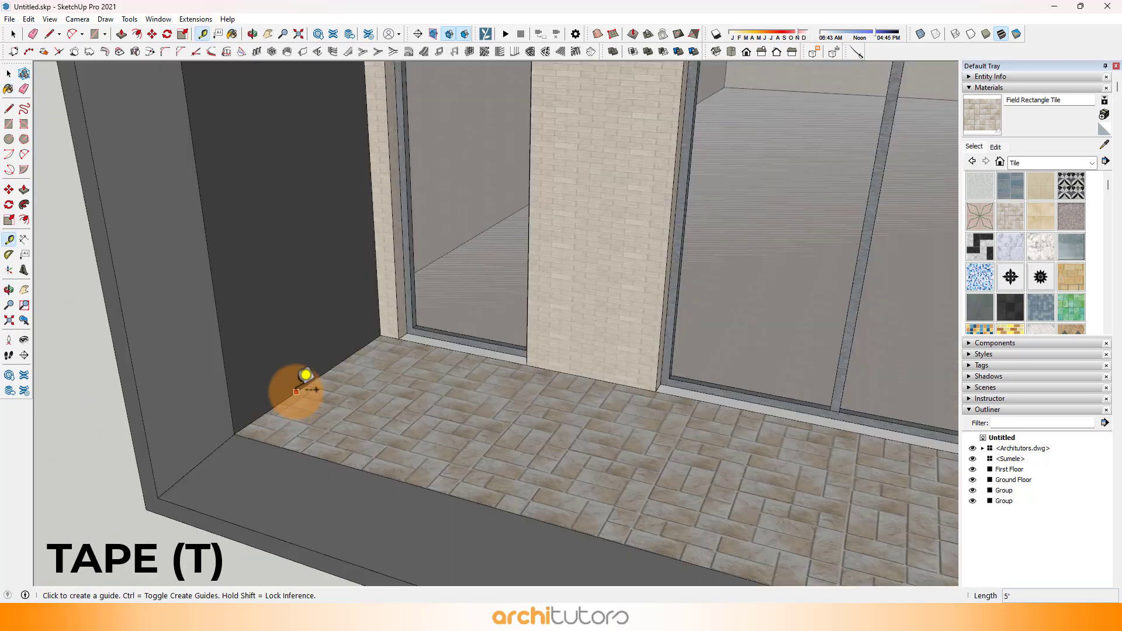
{"action": "left_click", "coordinate": [296, 391]}
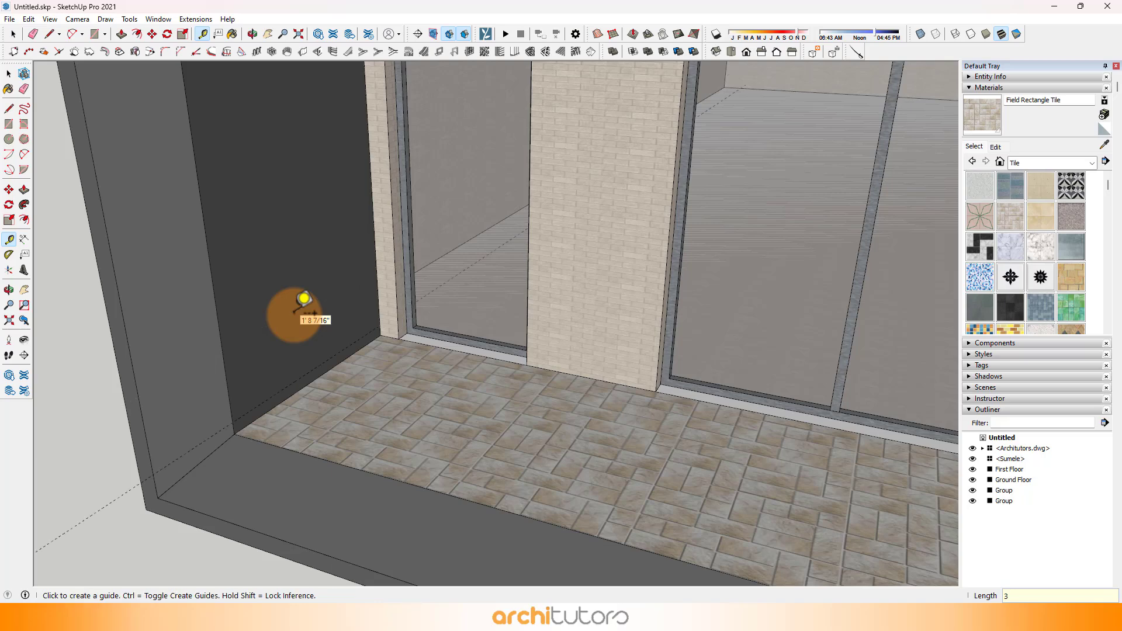
{"action": "key", "text": "ctrl+z"}
{"action": "left_click", "coordinate": [272, 408]}
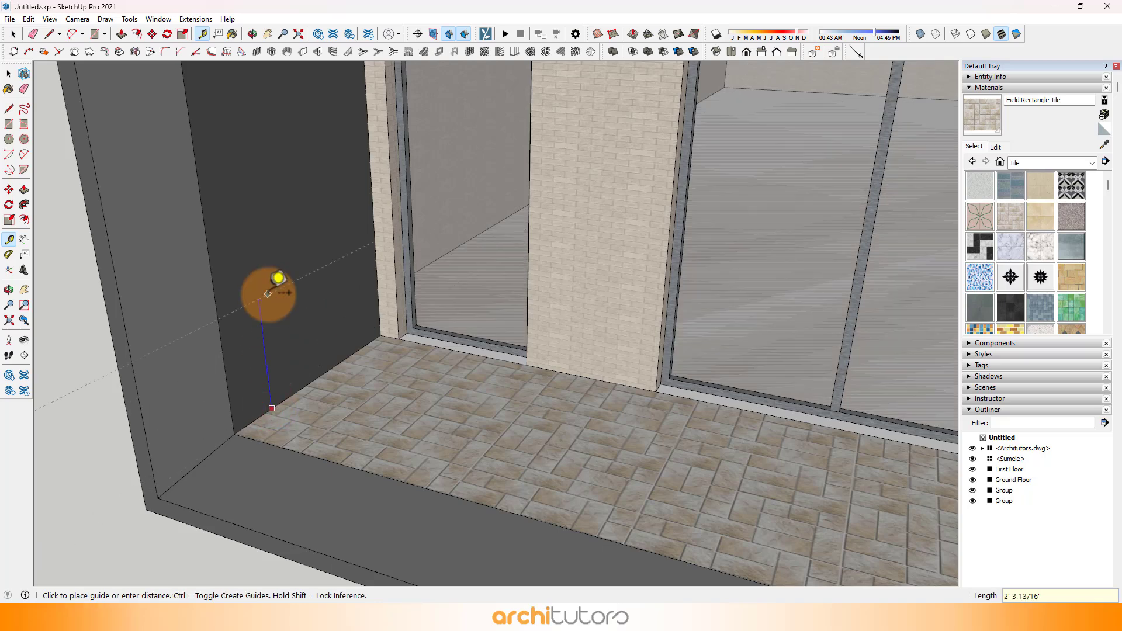
Step: Group all the connected geometry of the projecting first-floor frame
{"action": "scroll", "coordinate": [279, 278], "scroll_direction": "down", "scroll_amount": 4}
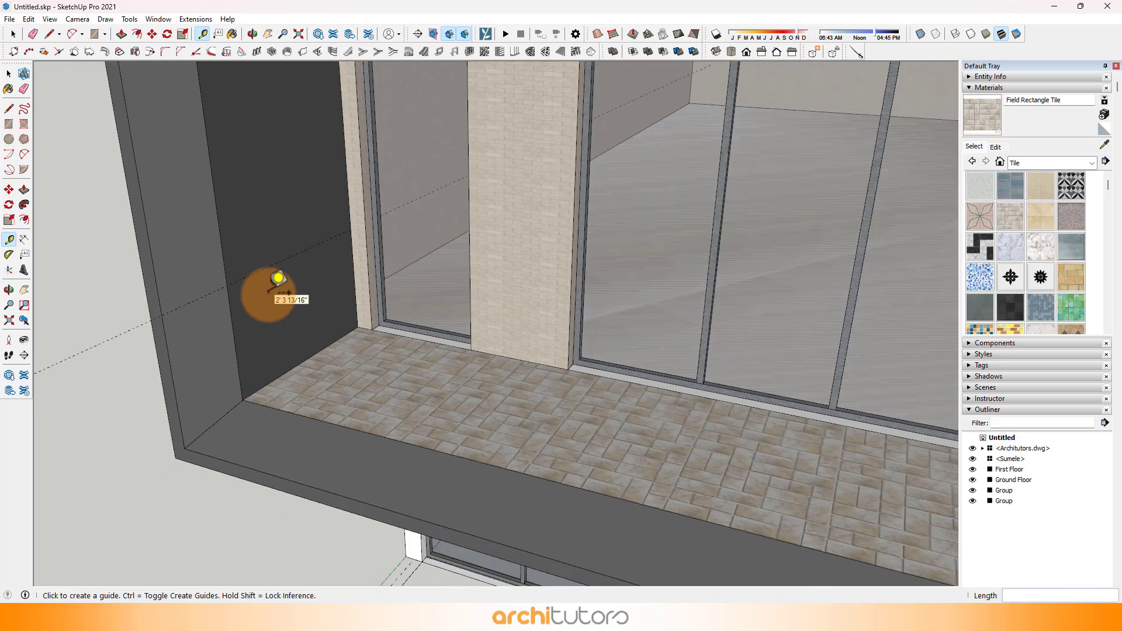
{"action": "scroll", "coordinate": [278, 272], "scroll_direction": "down", "scroll_amount": 2}
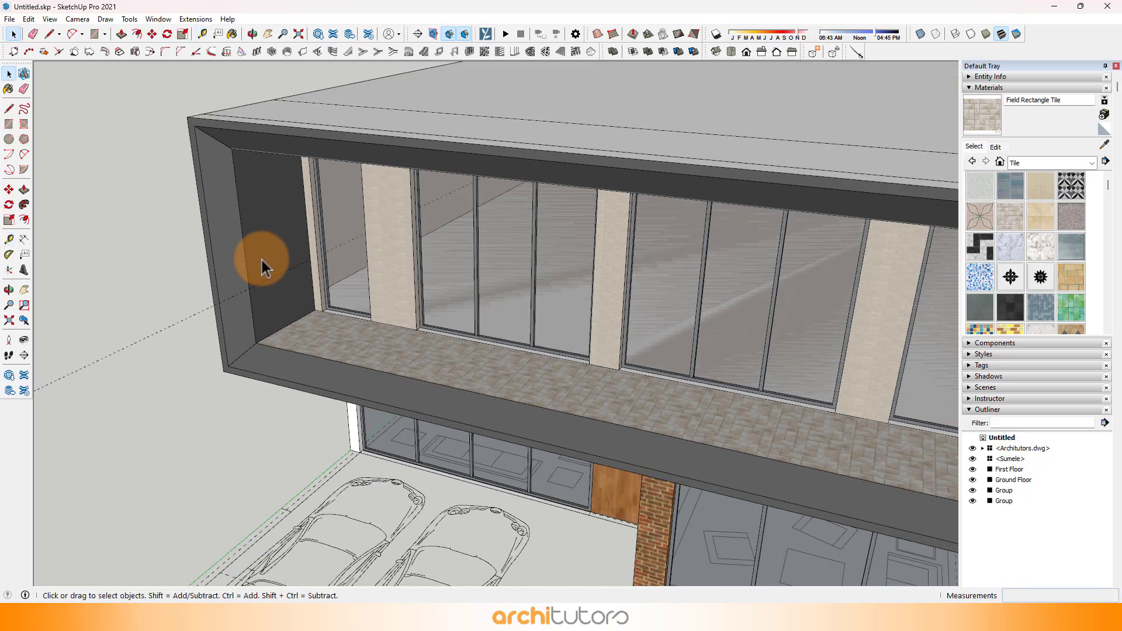
{"action": "triple_click", "coordinate": [262, 260]}
{"action": "right_click", "coordinate": [265, 226]}
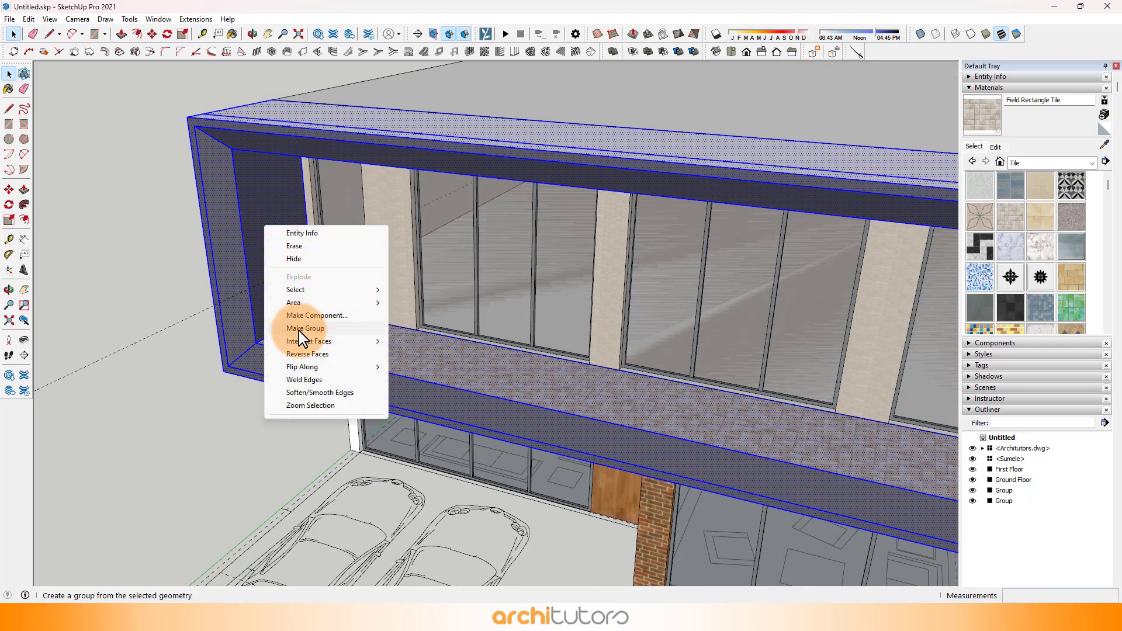
{"action": "left_click", "coordinate": [320, 330]}
Step: Add a vertical guide 3" from the inner side wall's front edge and draw a line along it down to the balcony floor
{"action": "scroll", "coordinate": [300, 325], "scroll_direction": "up", "scroll_amount": 6}
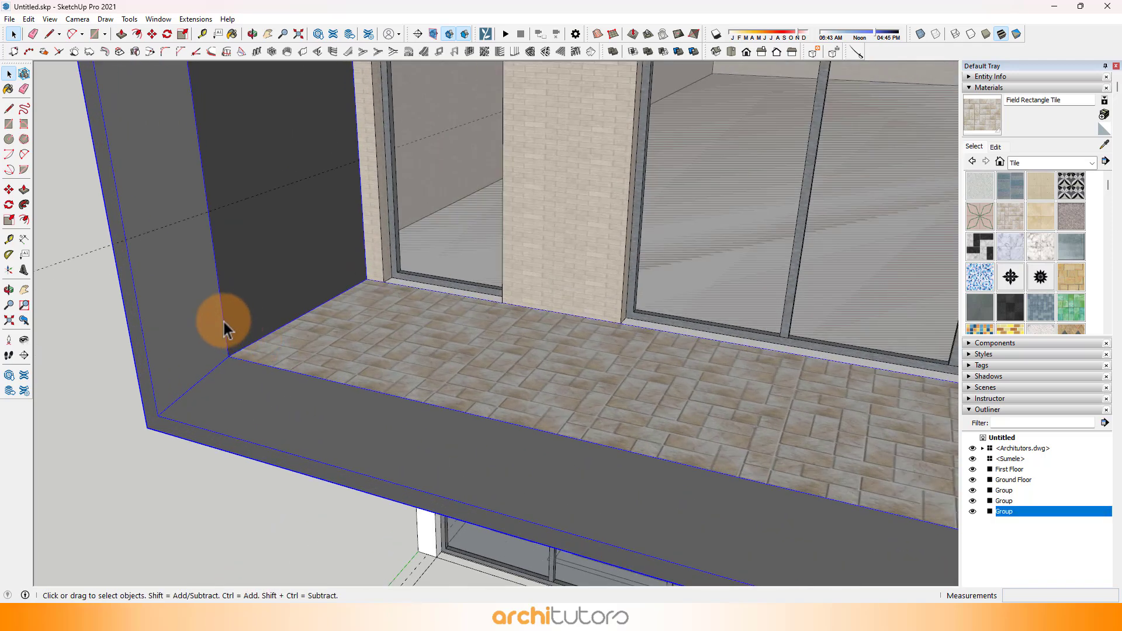
{"action": "key", "text": "t"}
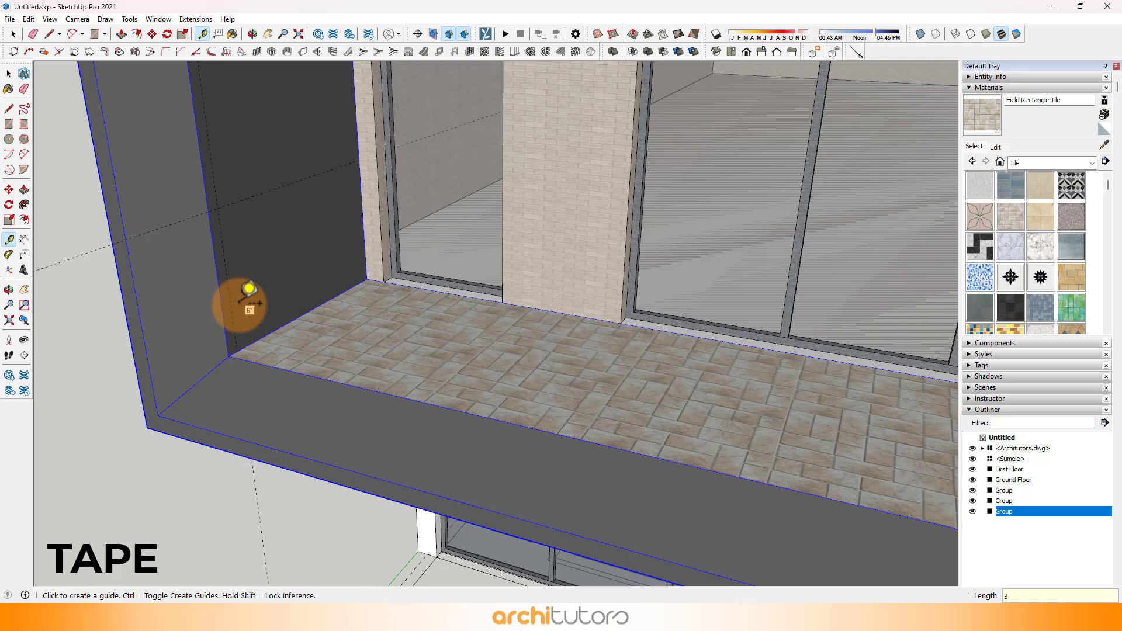
{"action": "key", "text": "l"}
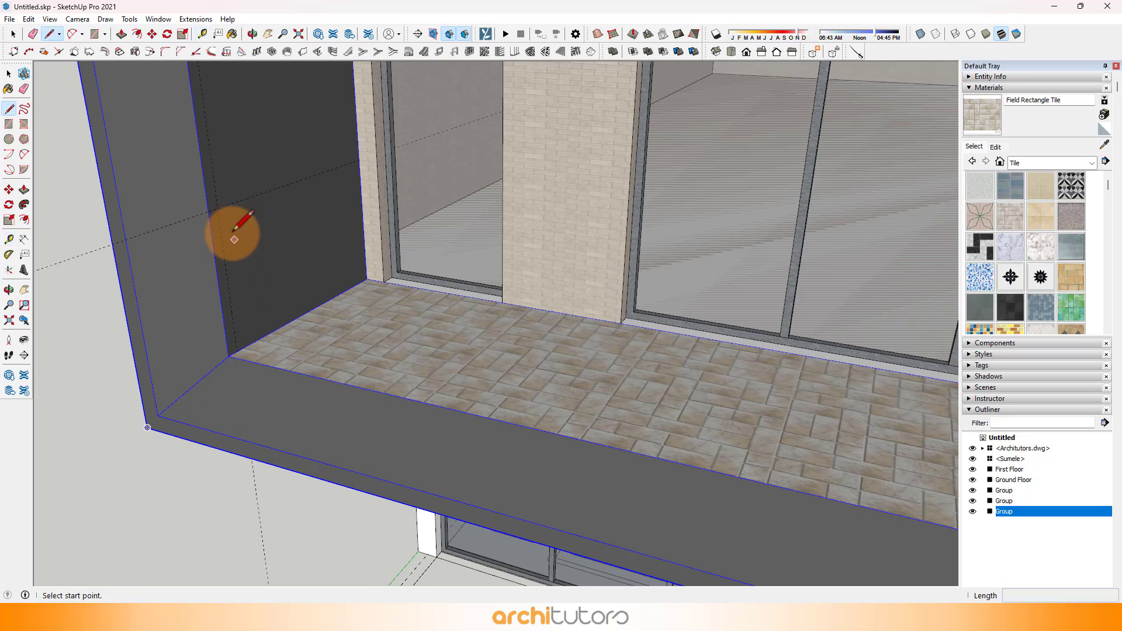
{"action": "middle_click_drag", "start_coordinate": [217, 208], "coordinate": [300, 186]}
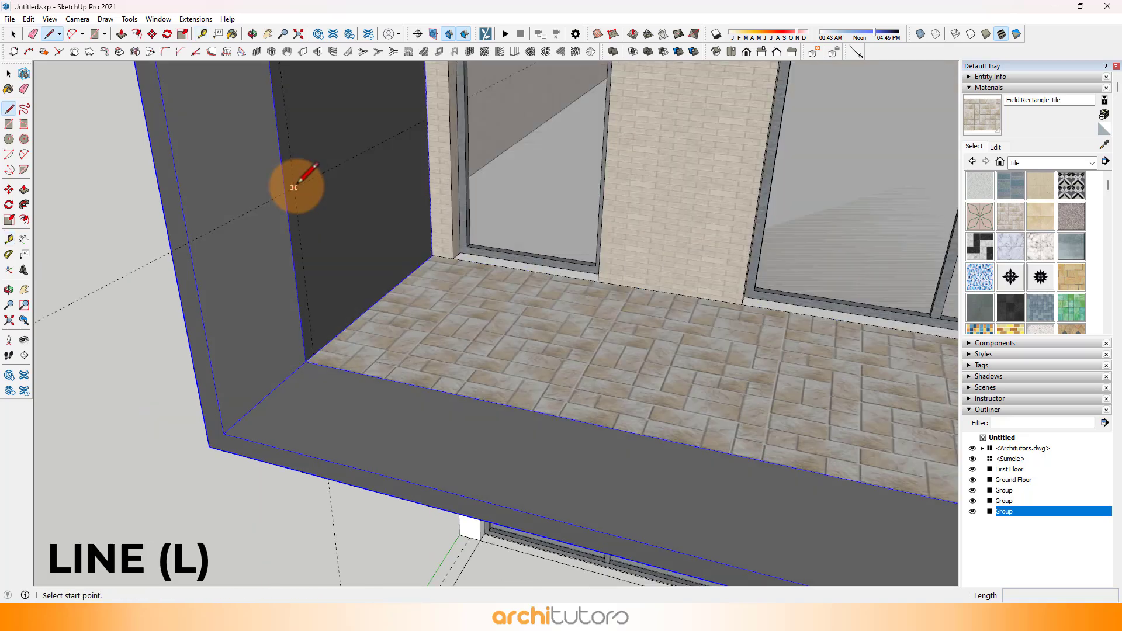
{"action": "left_click", "coordinate": [294, 188]}
{"action": "left_click", "coordinate": [316, 352]}
{"action": "scroll", "coordinate": [231, 249], "scroll_direction": "down", "scroll_amount": 4}
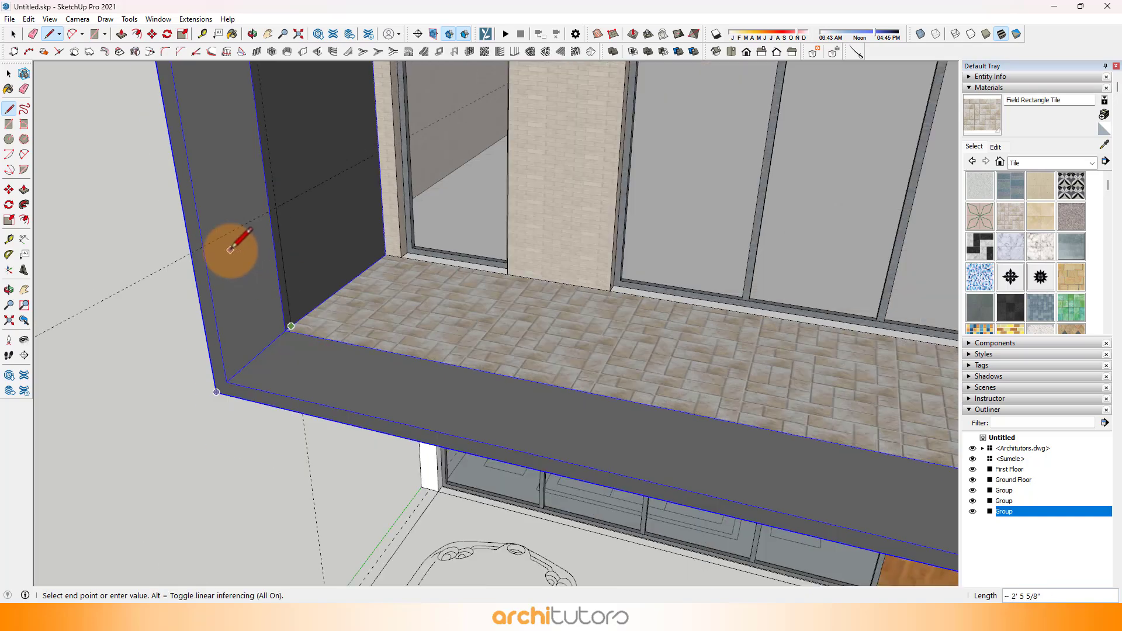
{"action": "scroll", "coordinate": [249, 251], "scroll_direction": "up", "scroll_amount": 3}
{"action": "scroll", "coordinate": [290, 303], "scroll_direction": "down", "scroll_amount": 5}
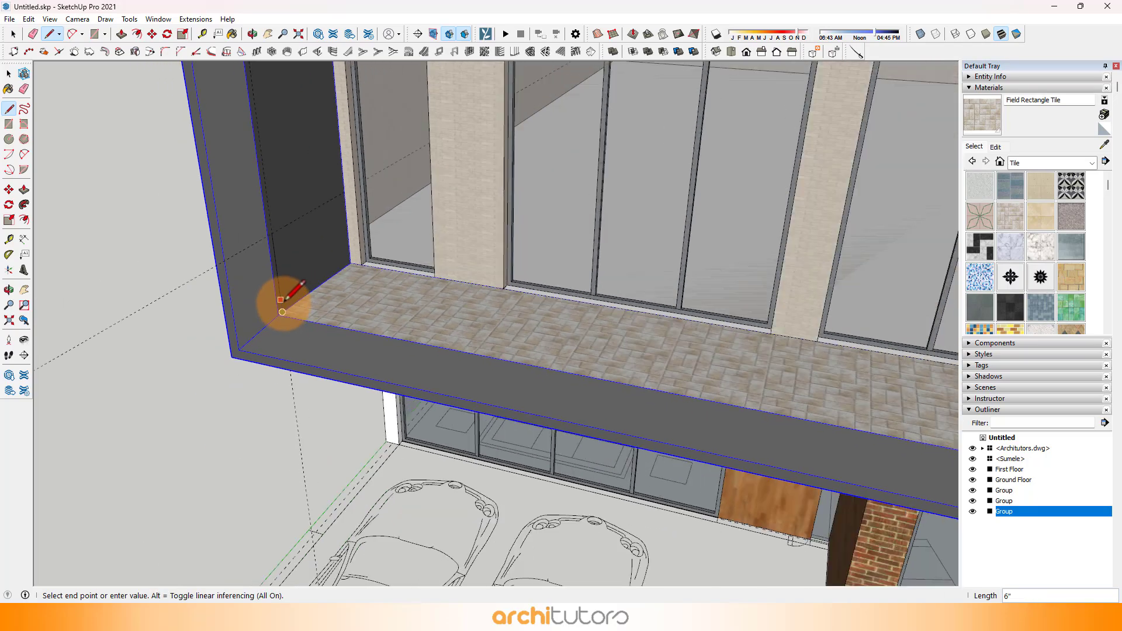
Step: Draw a vertical railing rectangle across the full balcony opening, from the floor at one side wall to the guide intersection on the other
{"action": "scroll", "coordinate": [754, 304], "scroll_direction": "up", "scroll_amount": 5}
{"action": "scroll", "coordinate": [752, 304], "scroll_direction": "up", "scroll_amount": 2}
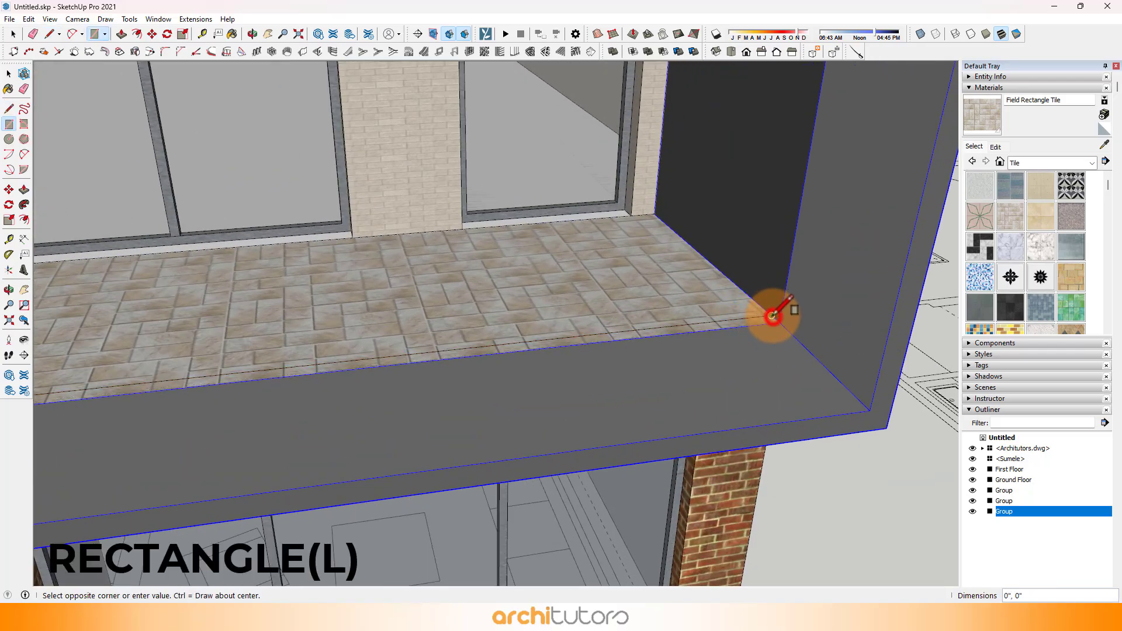
{"action": "middle_click_drag", "start_coordinate": [777, 310], "coordinate": [390, 206]}
{"action": "scroll", "coordinate": [113, 97], "scroll_direction": "down", "scroll_amount": 3}
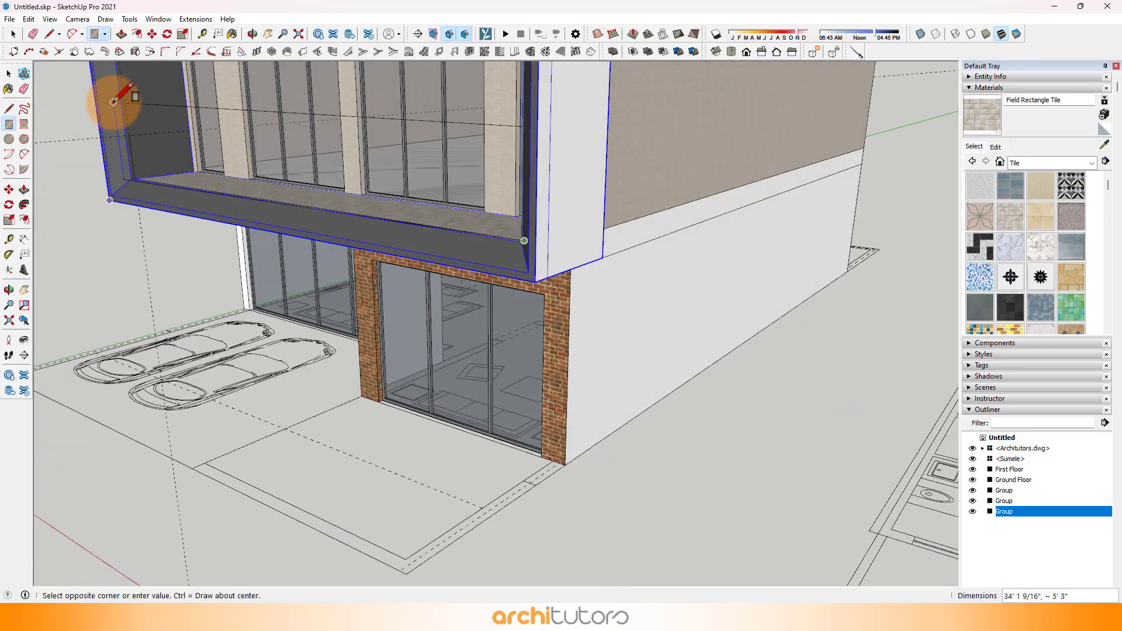
{"action": "scroll", "coordinate": [138, 156], "scroll_direction": "up", "scroll_amount": 5}
{"action": "left_click", "coordinate": [141, 155]}
{"action": "scroll", "coordinate": [476, 132], "scroll_direction": "down", "scroll_amount": 2}
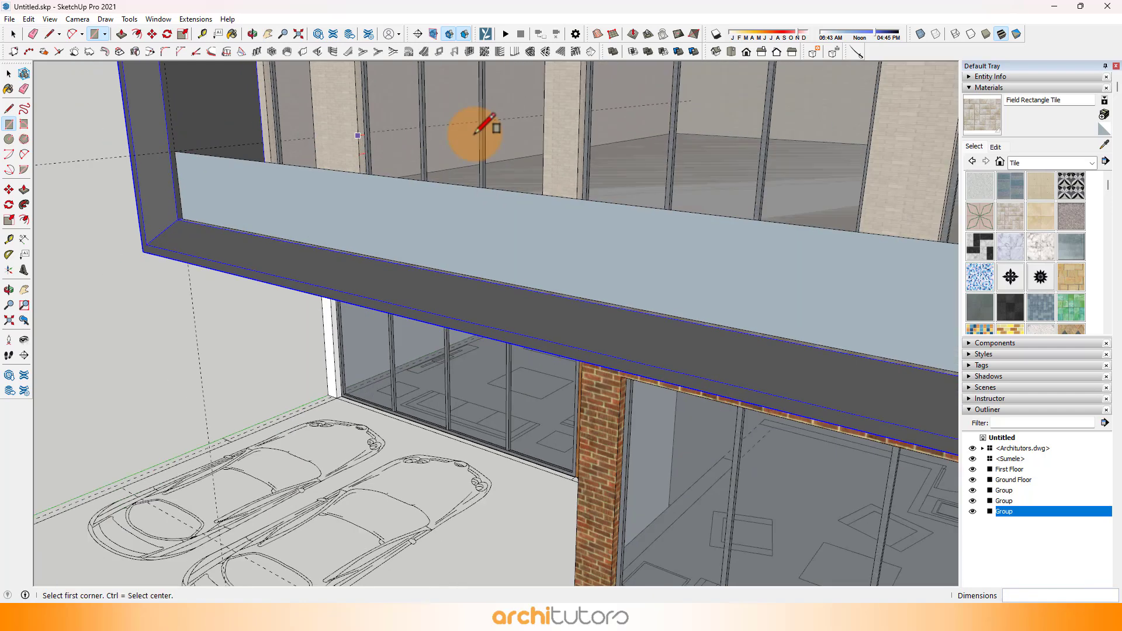
Step: Sample Translucent Glass Gray from the first-floor window and paint the balcony railing panel with it
{"action": "left_click", "coordinate": [1103, 146]}
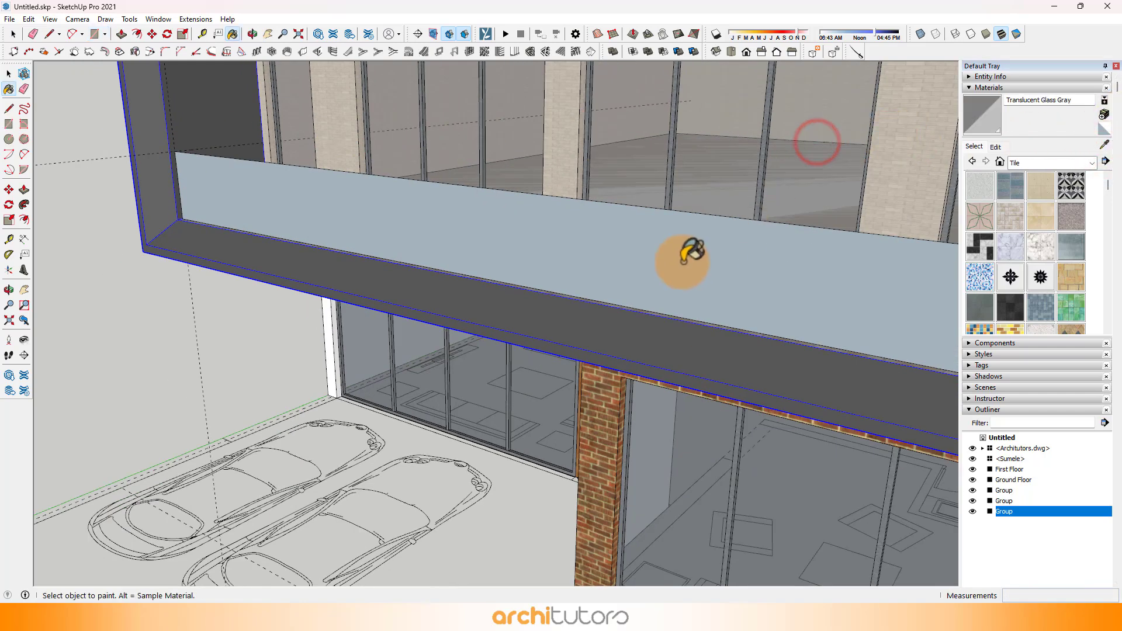
{"action": "left_click", "coordinate": [683, 262]}
{"action": "scroll", "coordinate": [464, 243], "scroll_direction": "down", "scroll_amount": 3}
{"action": "scroll", "coordinate": [447, 225], "scroll_direction": "up", "scroll_amount": 3}
Step: Make the glass railing panel its own group and delete all construction guides
{"action": "left_click", "coordinate": [12, 35]}
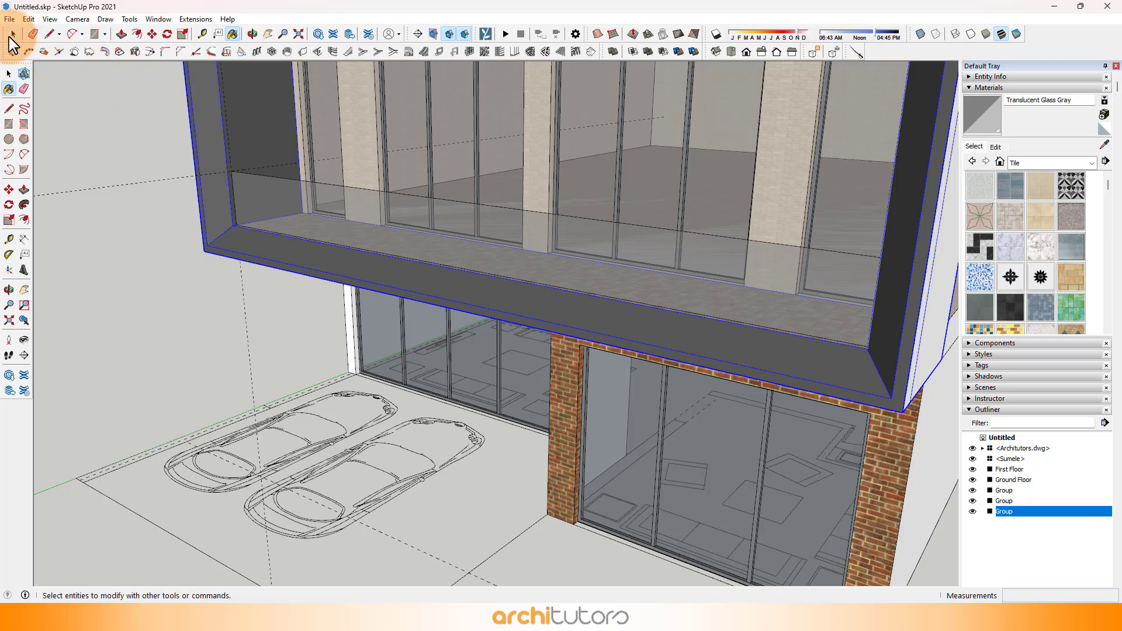
{"action": "left_click", "coordinate": [465, 226]}
{"action": "right_click", "coordinate": [465, 226]}
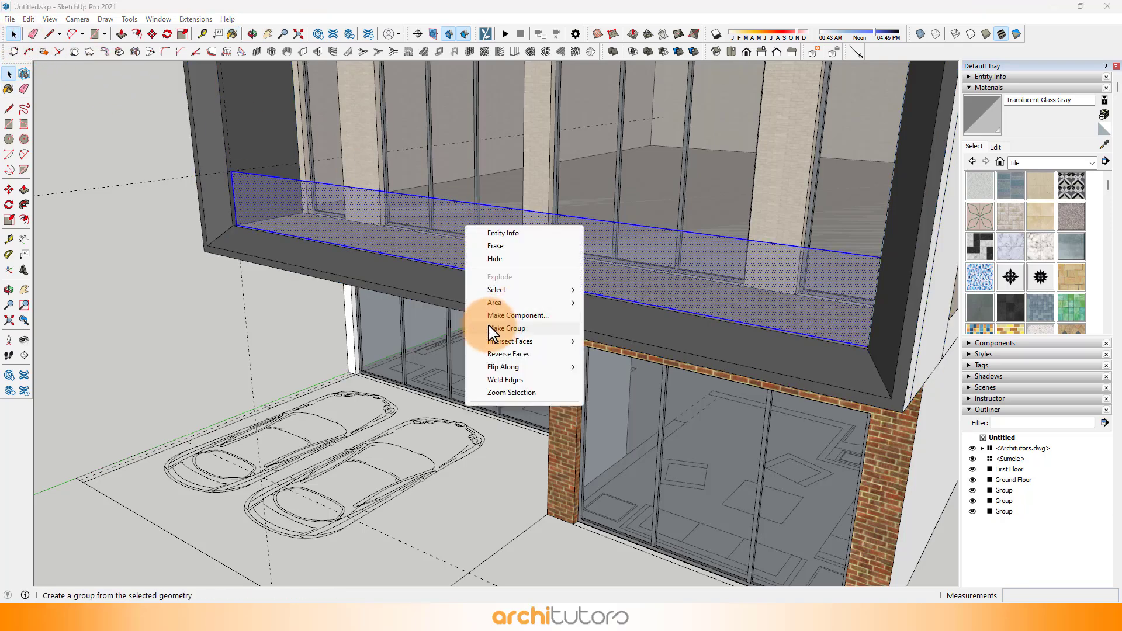
{"action": "left_click", "coordinate": [538, 329]}
{"action": "left_click", "coordinate": [256, 326]}
{"action": "scroll", "coordinate": [274, 258], "scroll_direction": "down", "scroll_amount": 5}
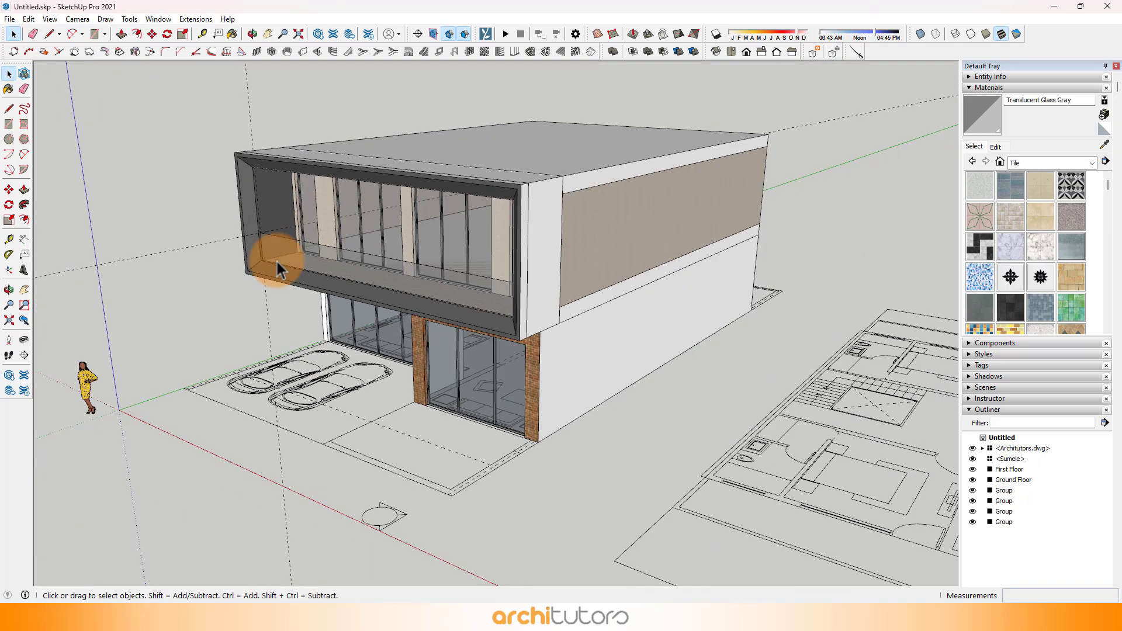
{"action": "left_click", "coordinate": [33, 20]}
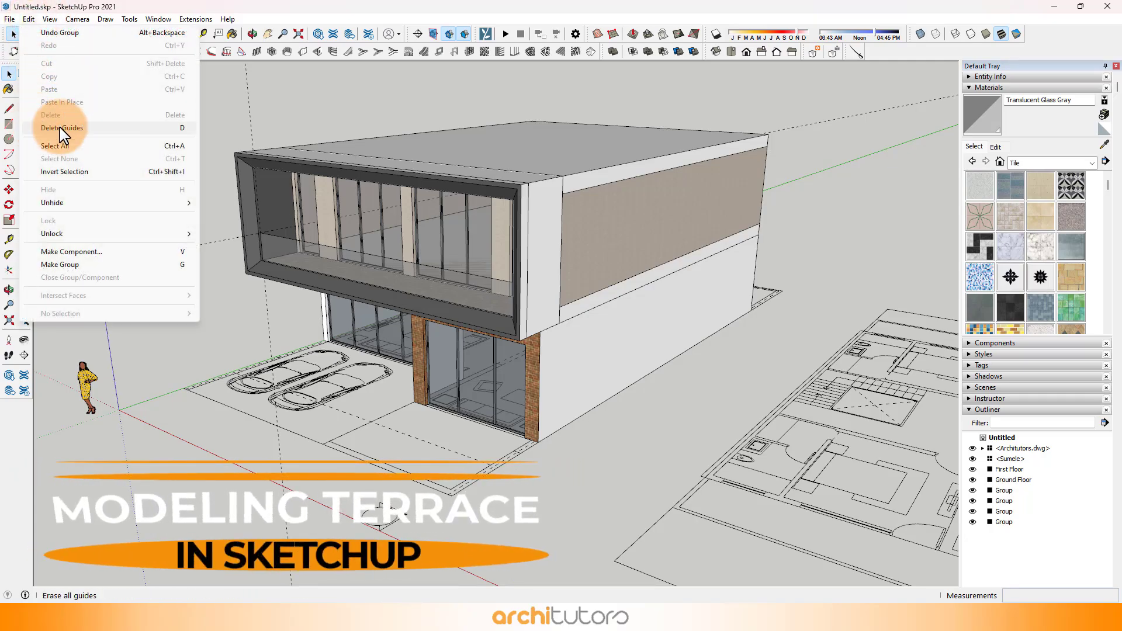
{"action": "left_click", "coordinate": [60, 128]}
Step: Draw a rectangle over the outer walls of the stair and bathroom block on the terrace floor plan
{"action": "scroll", "coordinate": [354, 124], "scroll_direction": "up", "scroll_amount": 2}
{"action": "middle_click_drag", "start_coordinate": [354, 122], "coordinate": [488, 343]}
{"action": "scroll", "coordinate": [491, 345], "scroll_direction": "down", "scroll_amount": 5}
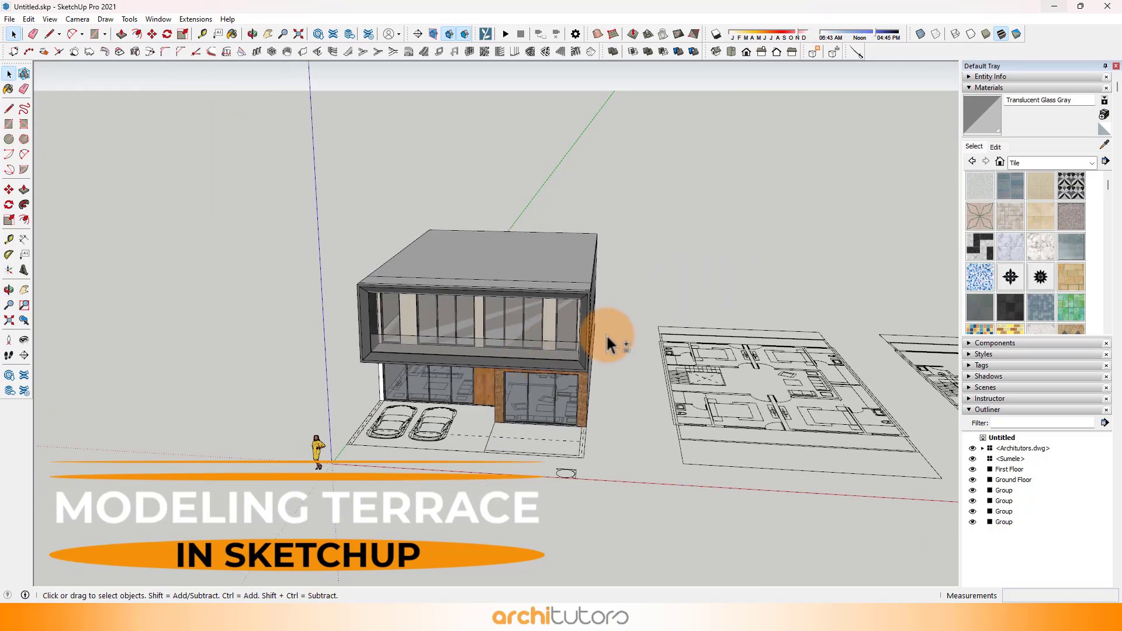
{"action": "middle_click_drag", "start_coordinate": [589, 321], "coordinate": [306, 285], "text": "shift"}
{"action": "middle_click_drag", "start_coordinate": [520, 304], "coordinate": [535, 415]}
{"action": "scroll", "coordinate": [579, 357], "scroll_direction": "up", "scroll_amount": 6}
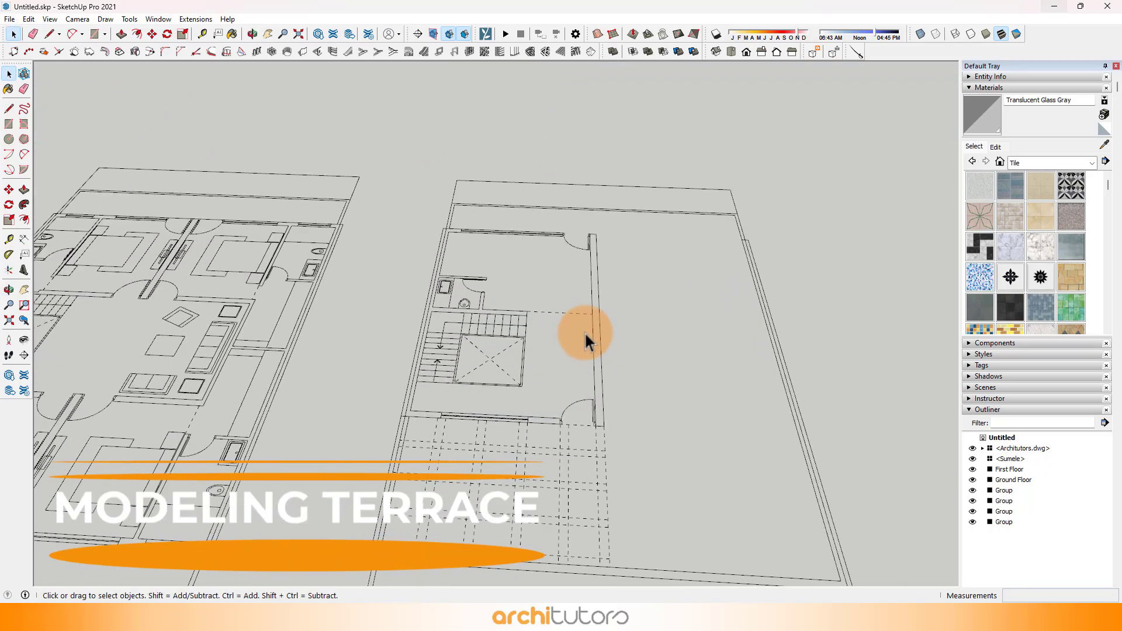
{"action": "key", "text": "space"}
{"action": "left_click", "coordinate": [94, 33]}
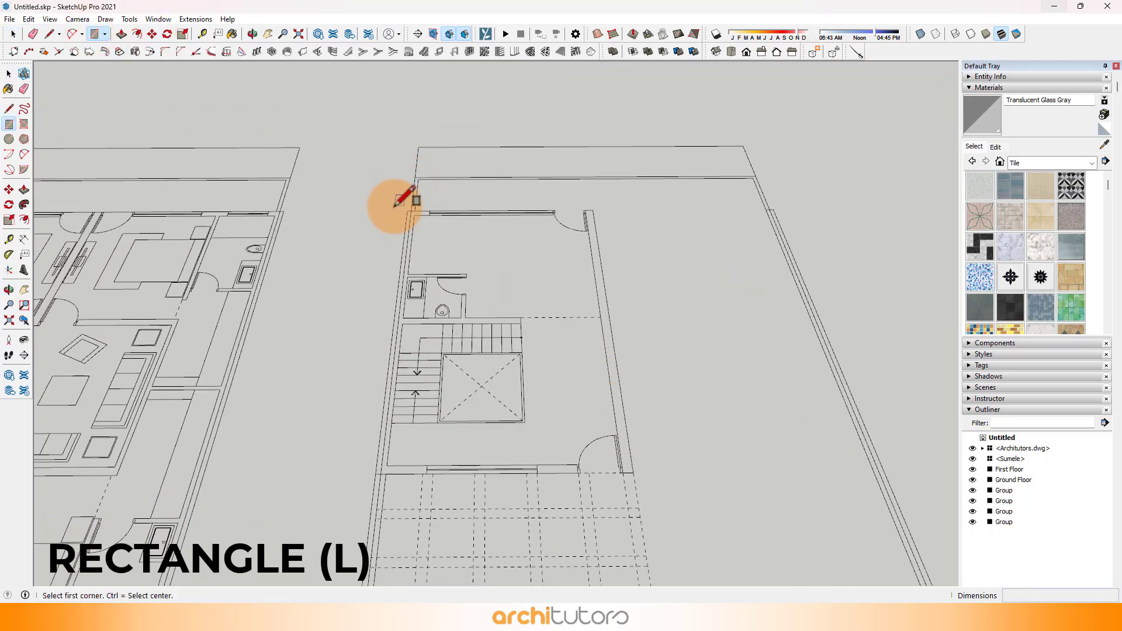
{"action": "scroll", "coordinate": [633, 485], "scroll_direction": "up", "scroll_amount": 3}
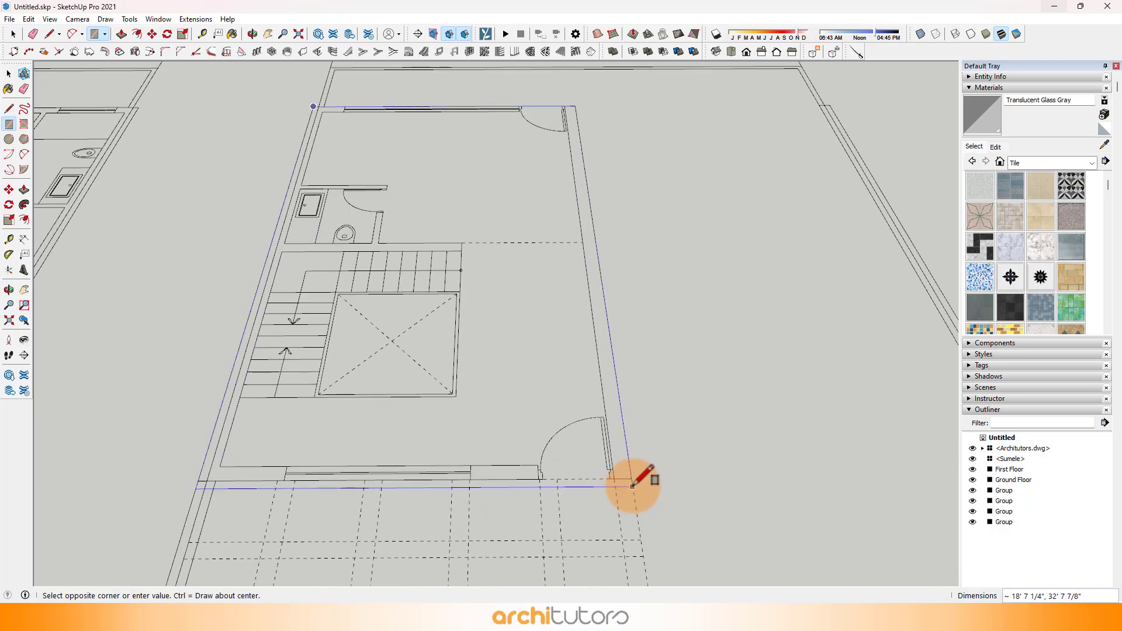
{"action": "left_click", "coordinate": [631, 479]}
{"action": "middle_click_drag", "start_coordinate": [490, 434], "coordinate": [555, 414]}
{"action": "scroll", "coordinate": [451, 426], "scroll_direction": "up", "scroll_amount": 2}
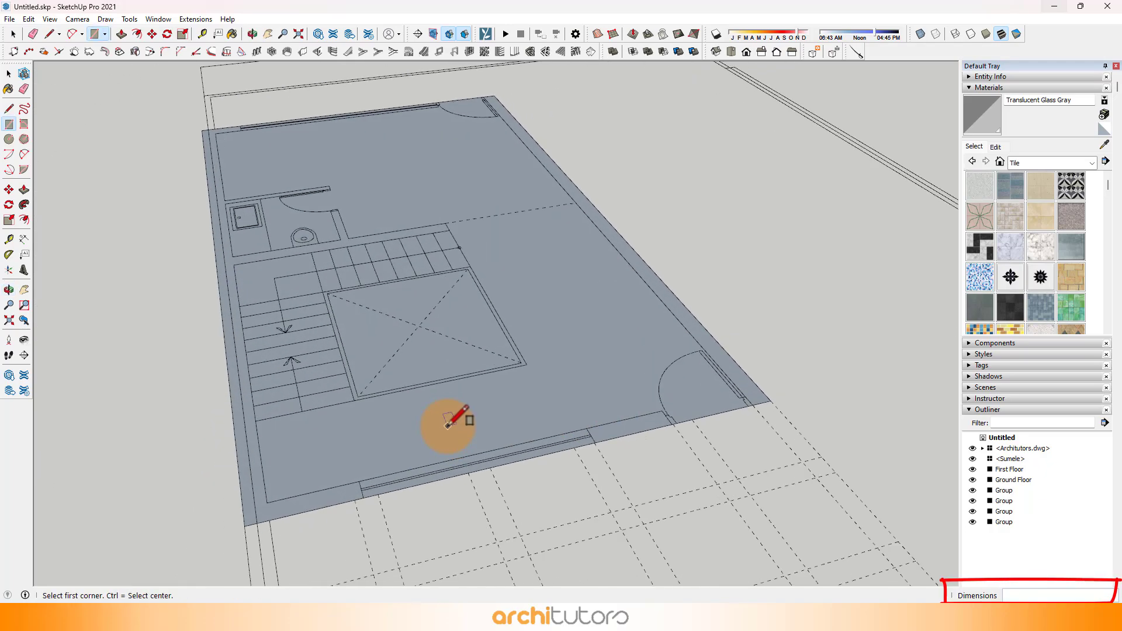
Step: Extrude the terrace block rectangle upward 10' with Push/Pull
{"action": "key", "text": "p"}
{"action": "left_click", "coordinate": [535, 401]}
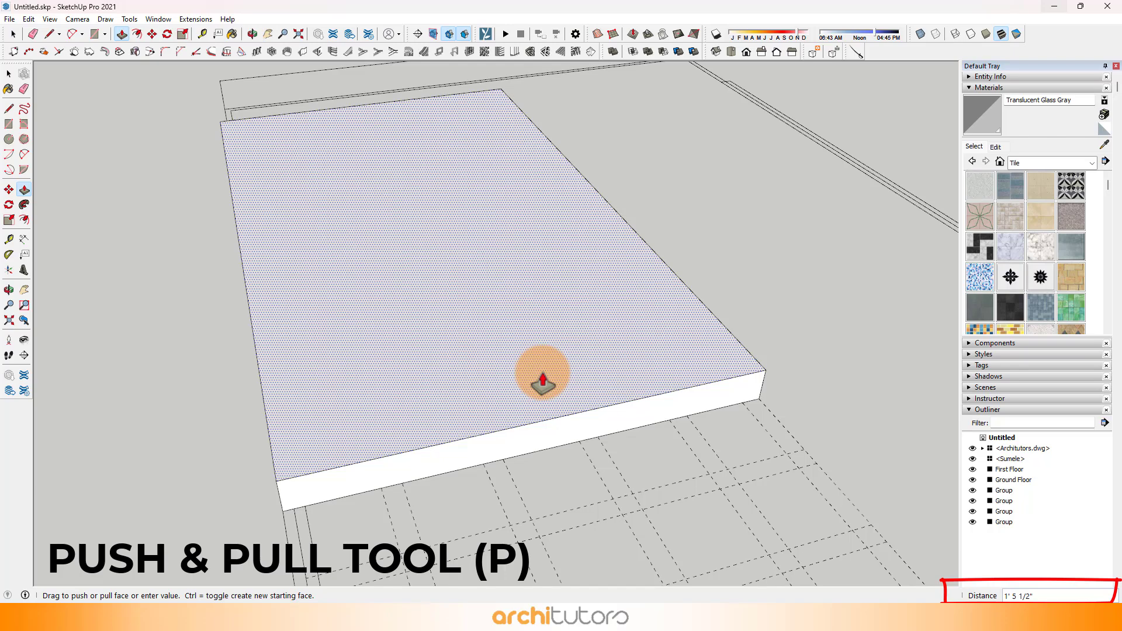
{"action": "type", "text": "10'"}
{"action": "key", "text": "Return"}
{"action": "scroll", "coordinate": [543, 373], "scroll_direction": "down", "scroll_amount": 3}
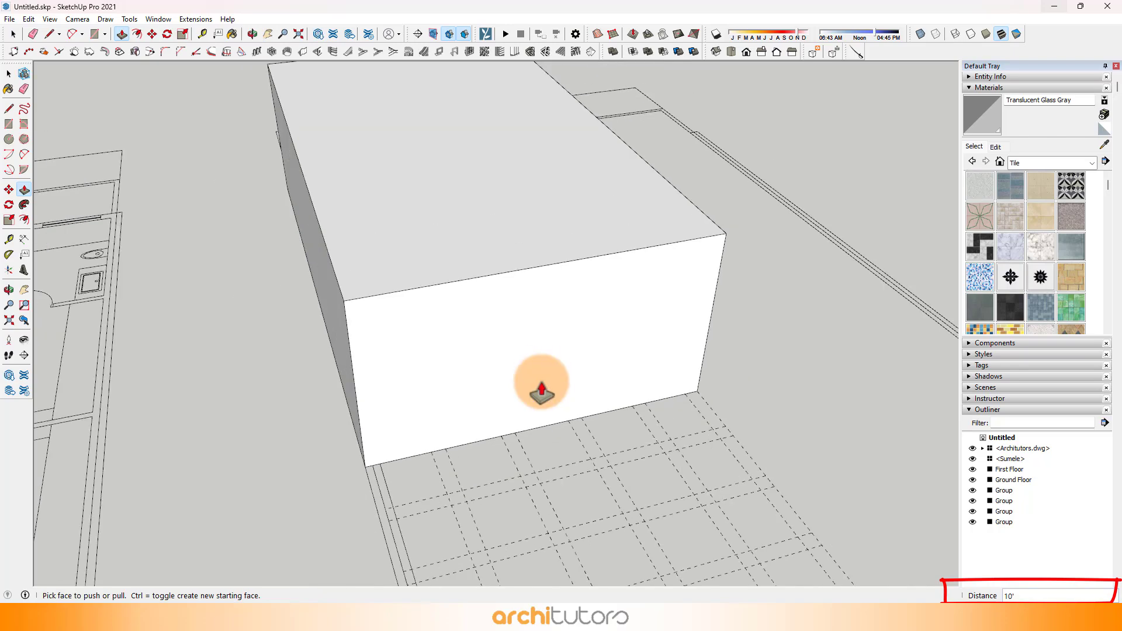
Step: From below, draw a vertical line up the block's end face at one side wall's thickness and erase its overrun past the top edge
{"action": "middle_click_drag", "start_coordinate": [543, 373], "coordinate": [77, 102]}
{"action": "left_click", "coordinate": [47, 35]}
{"action": "scroll", "coordinate": [272, 295], "scroll_direction": "up", "scroll_amount": 3}
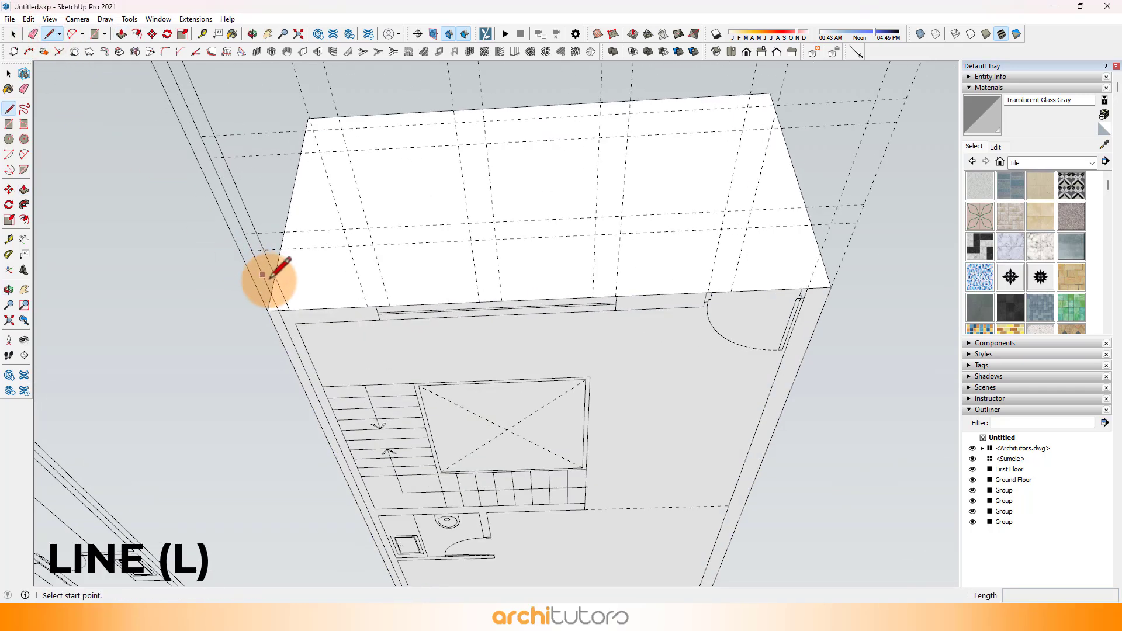
{"action": "left_click", "coordinate": [290, 312]}
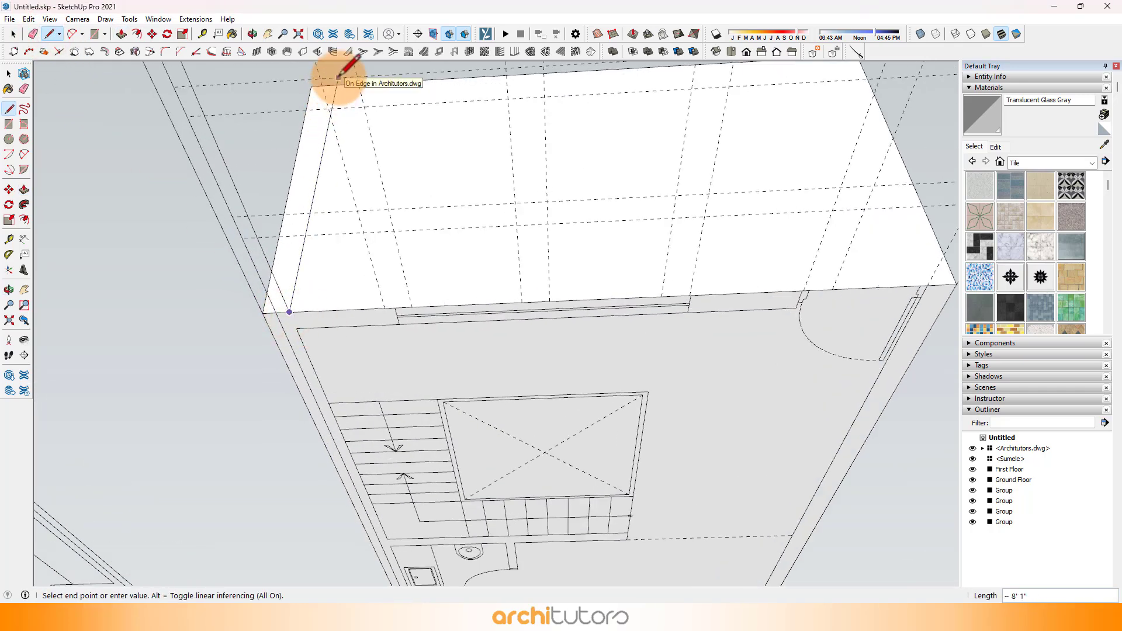
{"action": "key", "text": "e"}
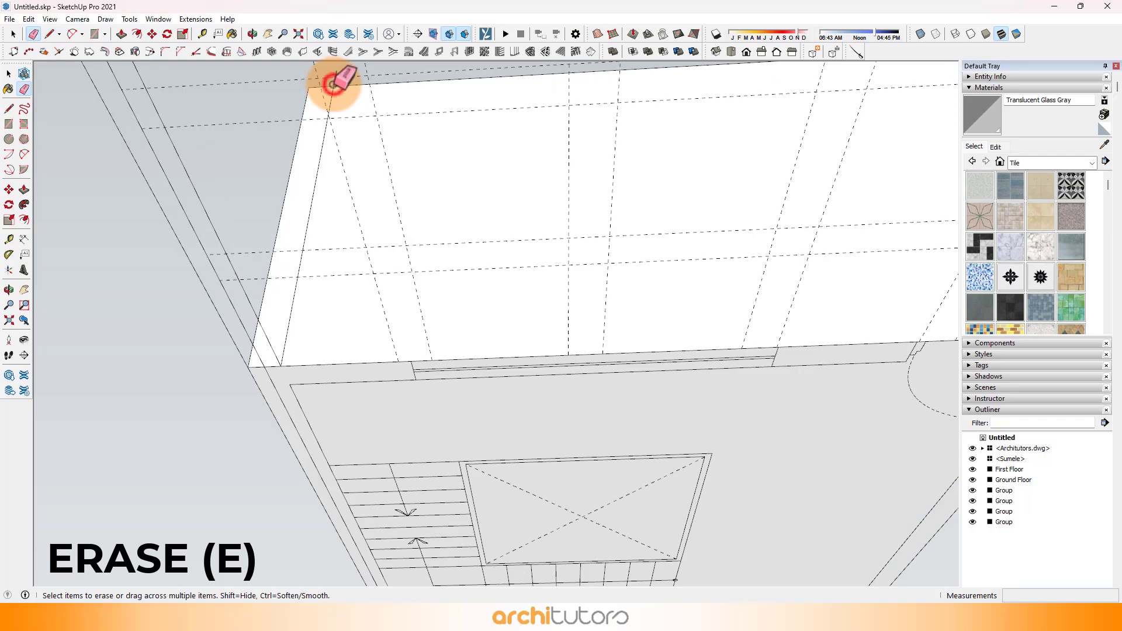
{"action": "mouse_move", "coordinate": [333, 75]}
{"action": "middle_mouse_down"}
{"action": "mouse_move", "coordinate": [333, 170]}
{"action": "mouse_move", "coordinate": [678, 222]}
{"action": "middle_mouse_up"}
{"action": "scroll", "coordinate": [678, 222], "scroll_direction": "up", "scroll_amount": 3}
Step: Draw a matching vertical line at the opposite side wall's thickness, beside the door, and erase the excess above the top edge
{"action": "key", "text": "l"}
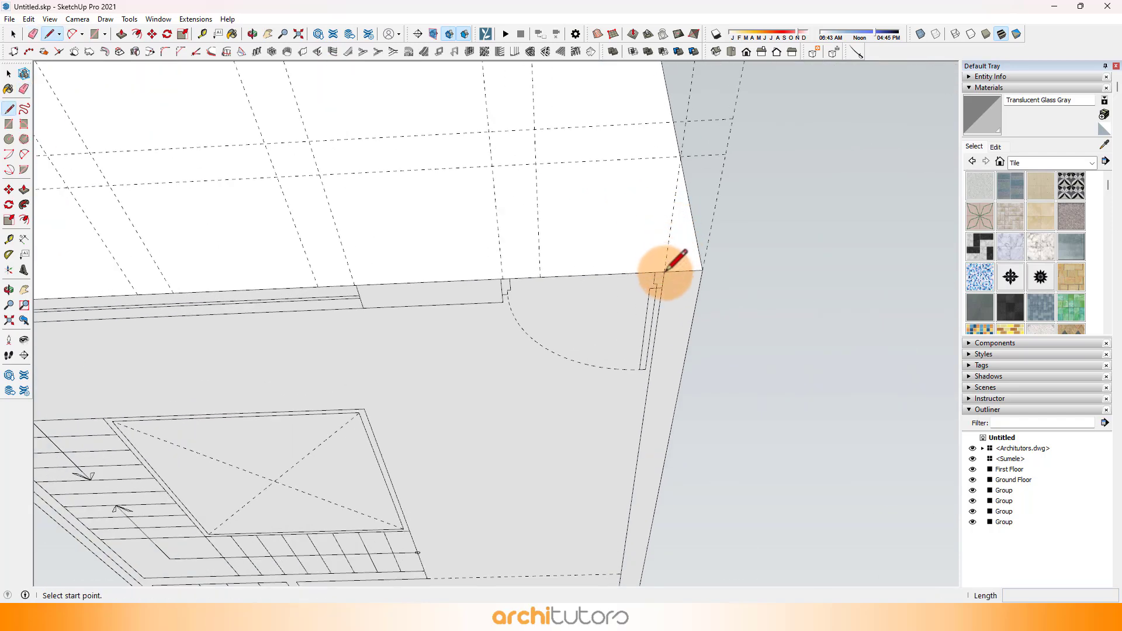
{"action": "left_click", "coordinate": [657, 280]}
{"action": "scroll", "coordinate": [682, 359], "scroll_direction": "down", "scroll_amount": 3}
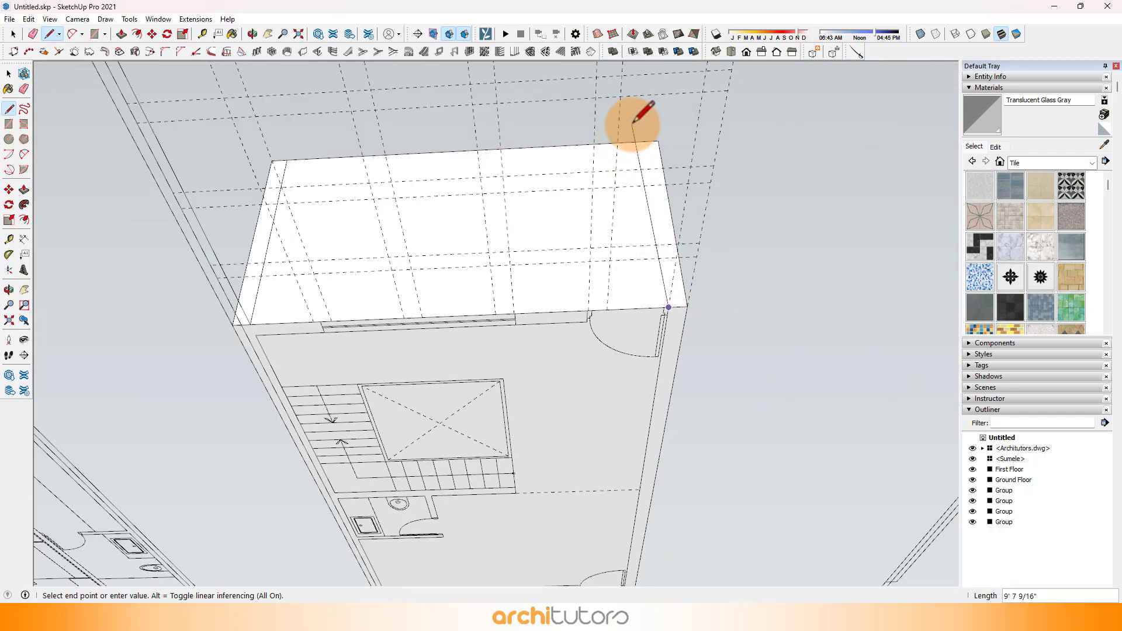
{"action": "key", "text": "e"}
{"action": "scroll", "coordinate": [471, 218], "scroll_direction": "up", "scroll_amount": 3}
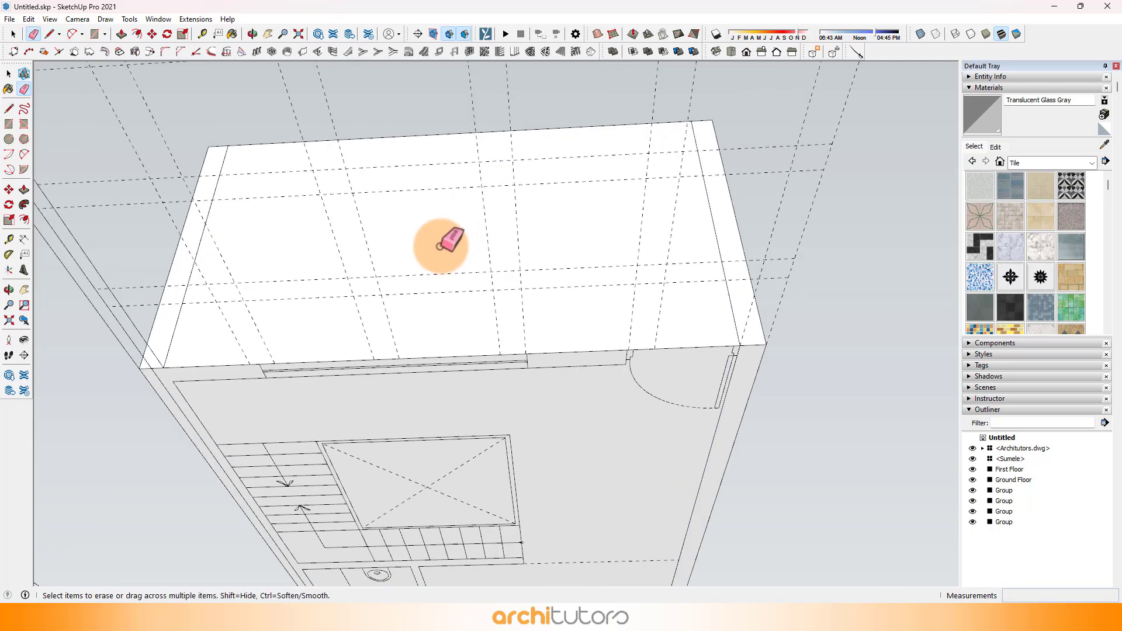
Step: Recess the terrace block's end face 4.5" between the two side walls with Push/Pull
{"action": "key", "text": "p"}
{"action": "left_click", "coordinate": [430, 257]}
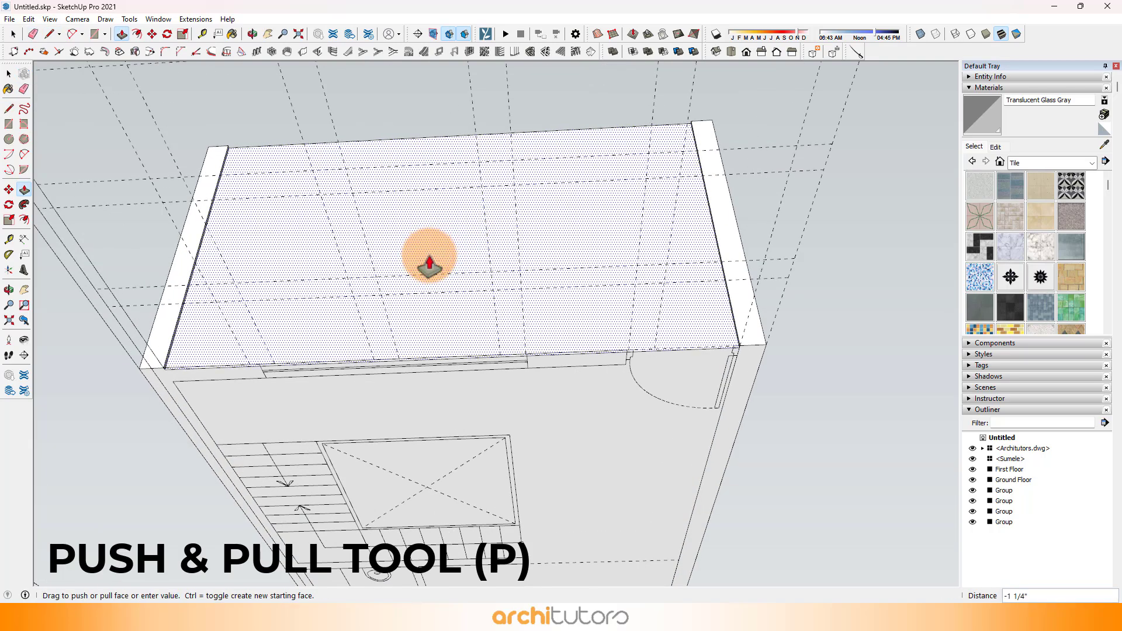
{"action": "type", "text": "4.5"}
{"action": "key", "text": "Return"}
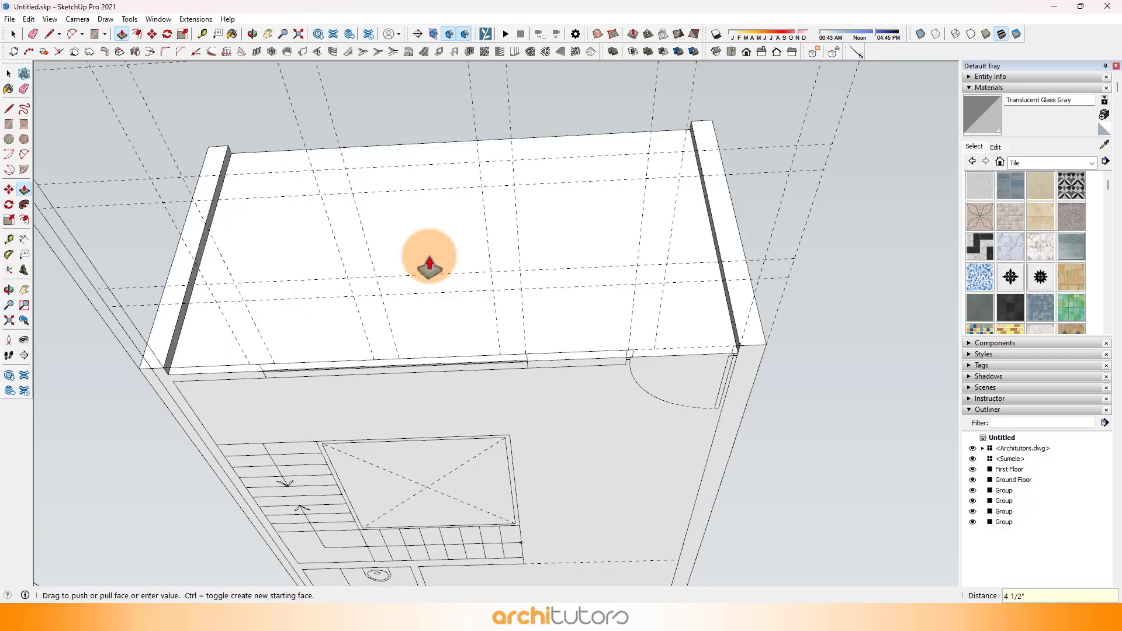
Step: Sample the Steel Brushed Stainless material from the house's window frame and apply it to the recessed end face
{"action": "left_click", "coordinate": [1103, 143]}
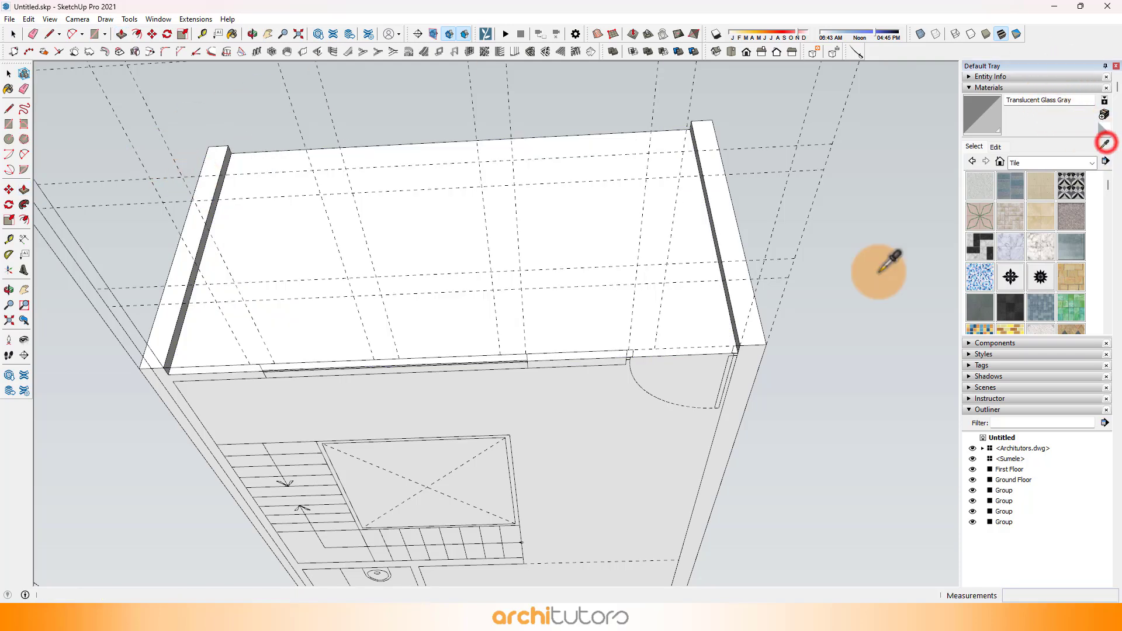
{"action": "scroll", "coordinate": [804, 301], "scroll_direction": "down", "scroll_amount": 6}
{"action": "scroll", "coordinate": [293, 320], "scroll_direction": "down", "scroll_amount": 3}
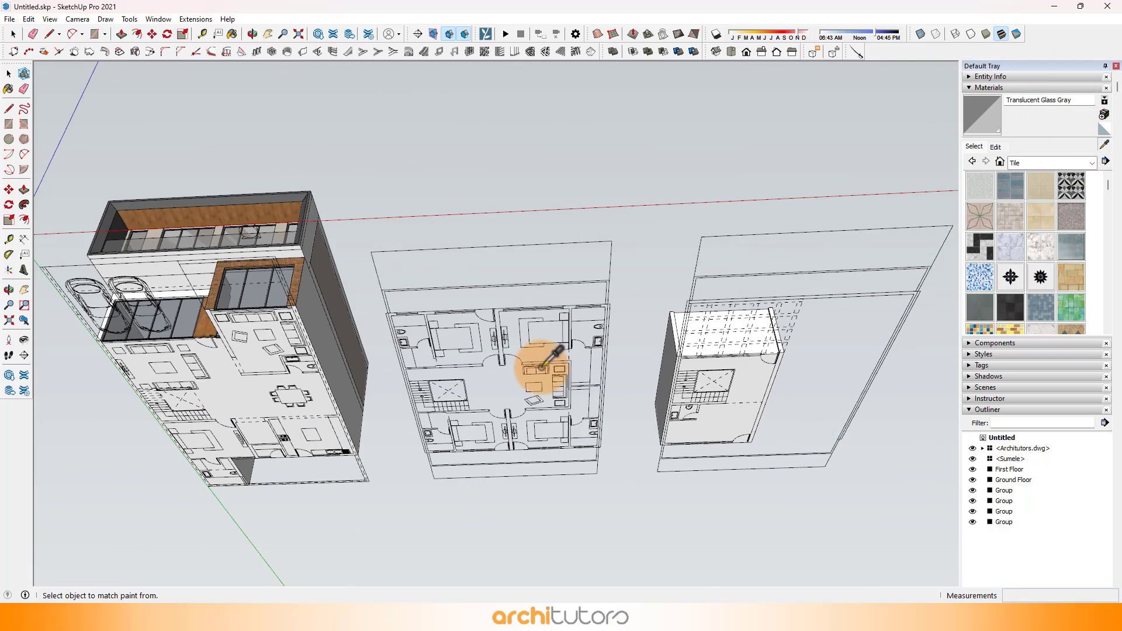
{"action": "scroll", "coordinate": [250, 258], "scroll_direction": "up", "scroll_amount": 10}
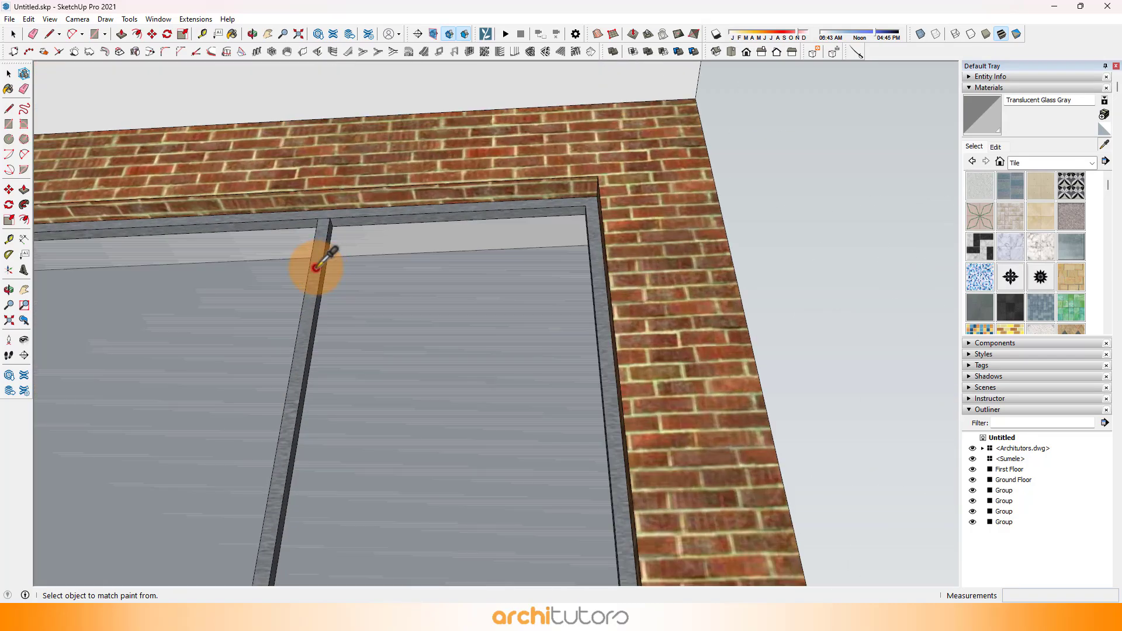
{"action": "left_click", "coordinate": [316, 260]}
{"action": "scroll", "coordinate": [175, 296], "scroll_direction": "down", "scroll_amount": 8}
{"action": "scroll", "coordinate": [777, 363], "scroll_direction": "up", "scroll_amount": 8}
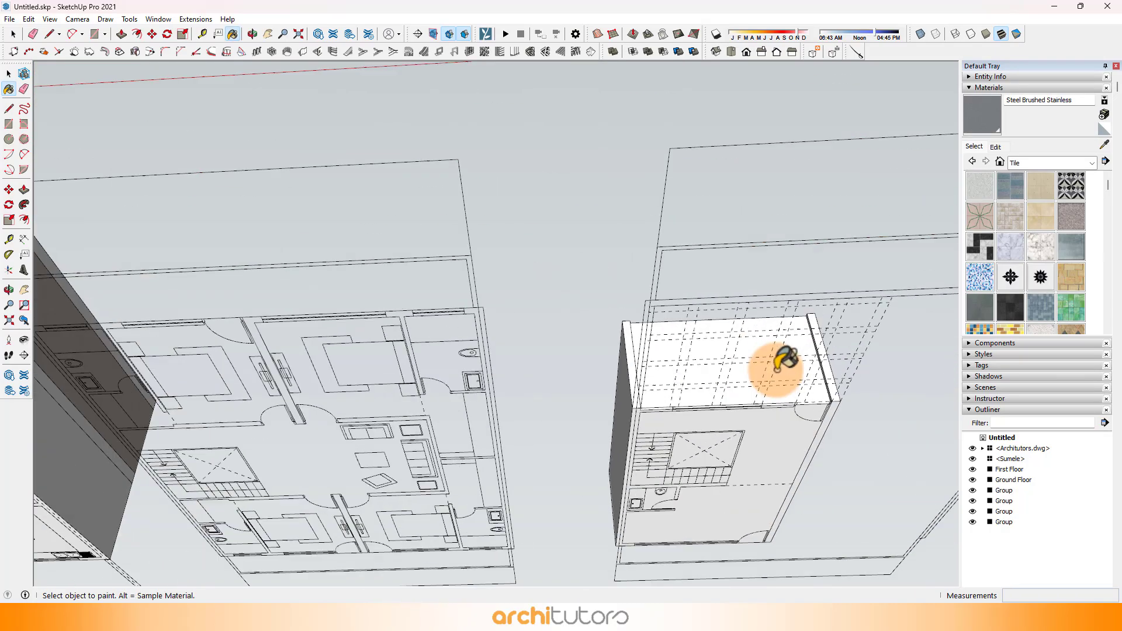
{"action": "left_click", "coordinate": [796, 368]}
{"action": "scroll", "coordinate": [727, 358], "scroll_direction": "up", "scroll_amount": 2}
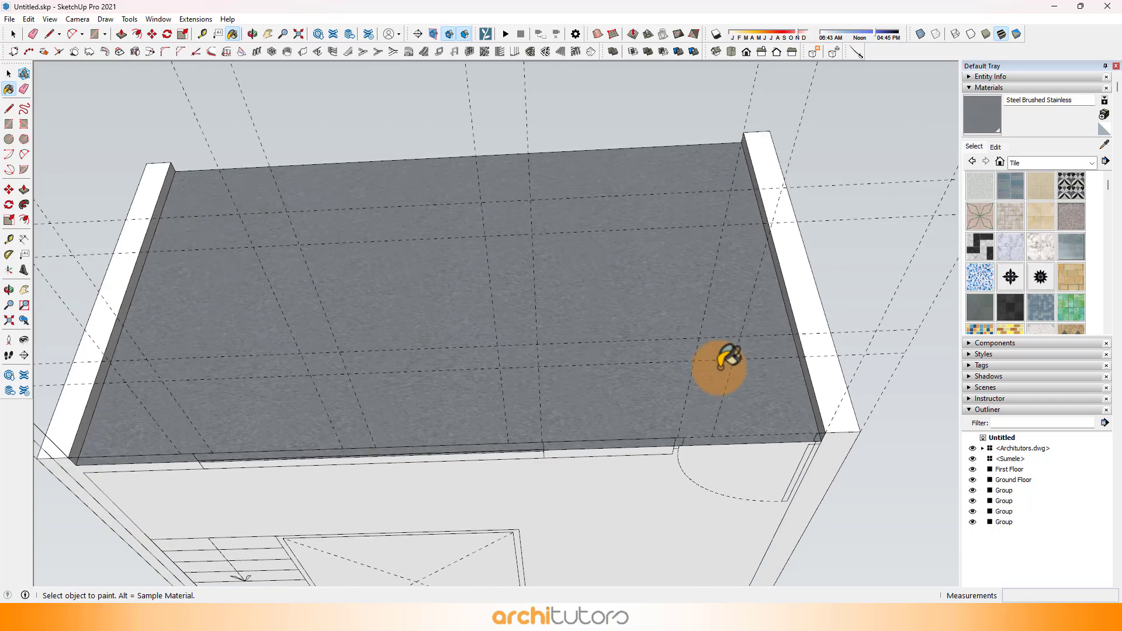
Step: Offset the recessed end face's outline inward 2" to form the glazing frame
{"action": "middle_click_drag", "start_coordinate": [727, 358], "coordinate": [687, 360]}
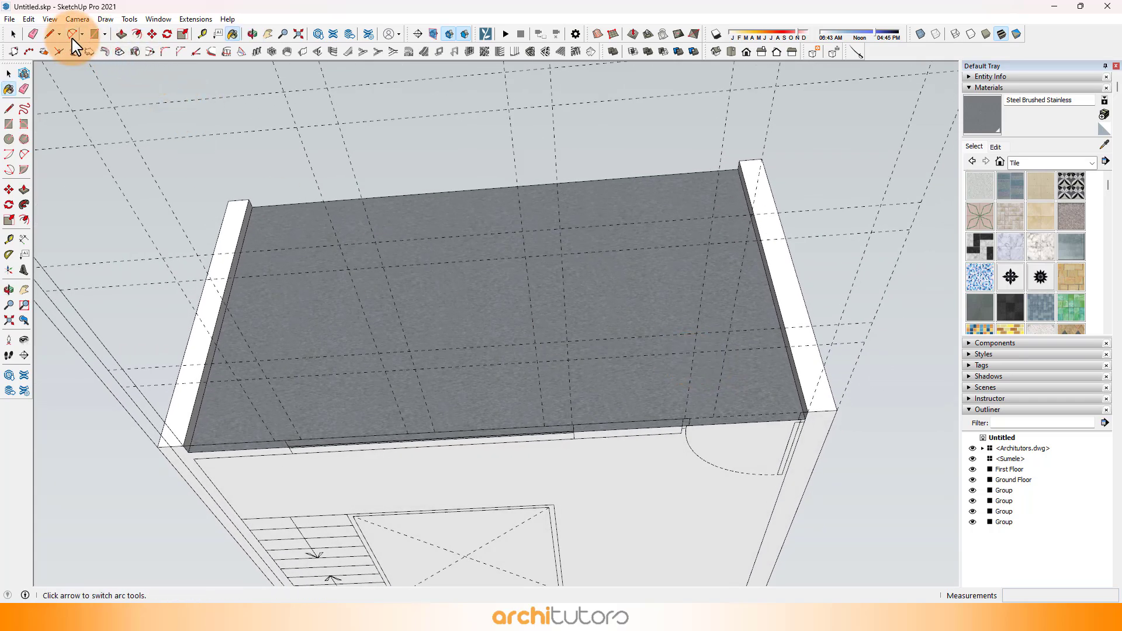
{"action": "left_click", "coordinate": [287, 232]}
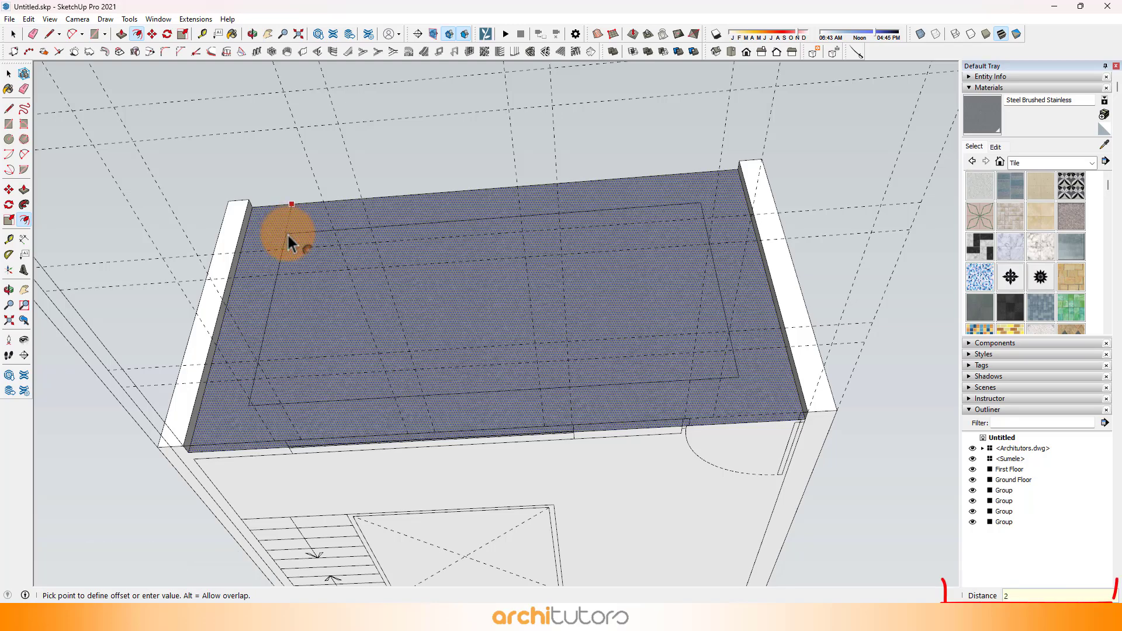
{"action": "key", "text": "Return"}
Step: Divide the lower inner edge of the glazing frame into equal segments
{"action": "middle_click_drag", "start_coordinate": [293, 215], "coordinate": [493, 506]}
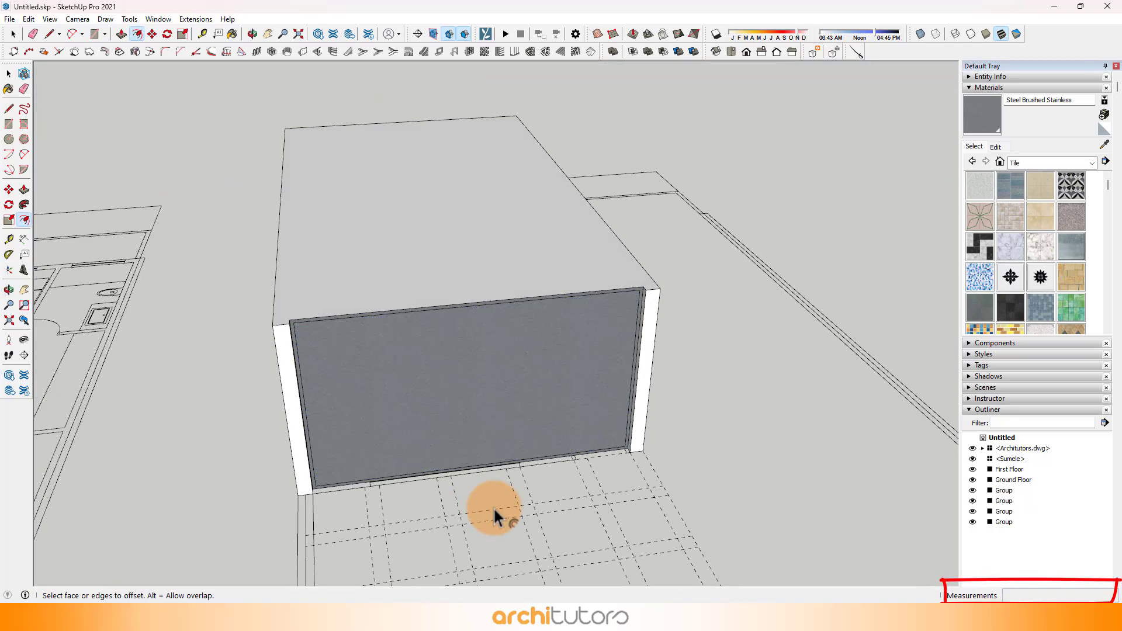
{"action": "scroll", "coordinate": [493, 506], "scroll_direction": "up", "scroll_amount": 6}
{"action": "scroll", "coordinate": [388, 406], "scroll_direction": "down", "scroll_amount": 1}
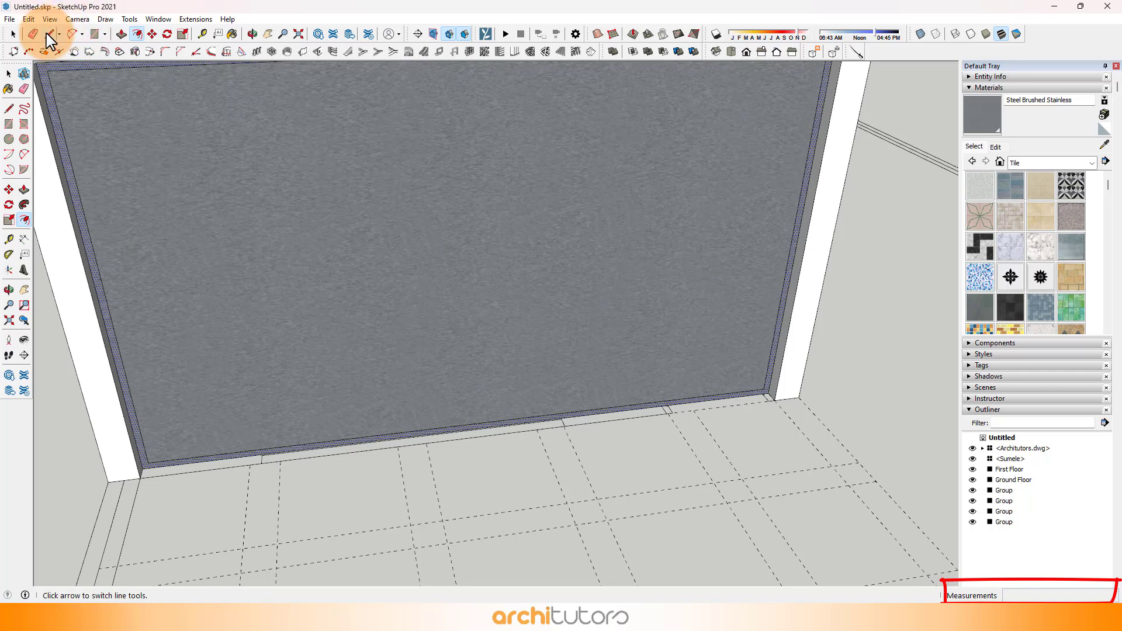
{"action": "left_click", "coordinate": [475, 429]}
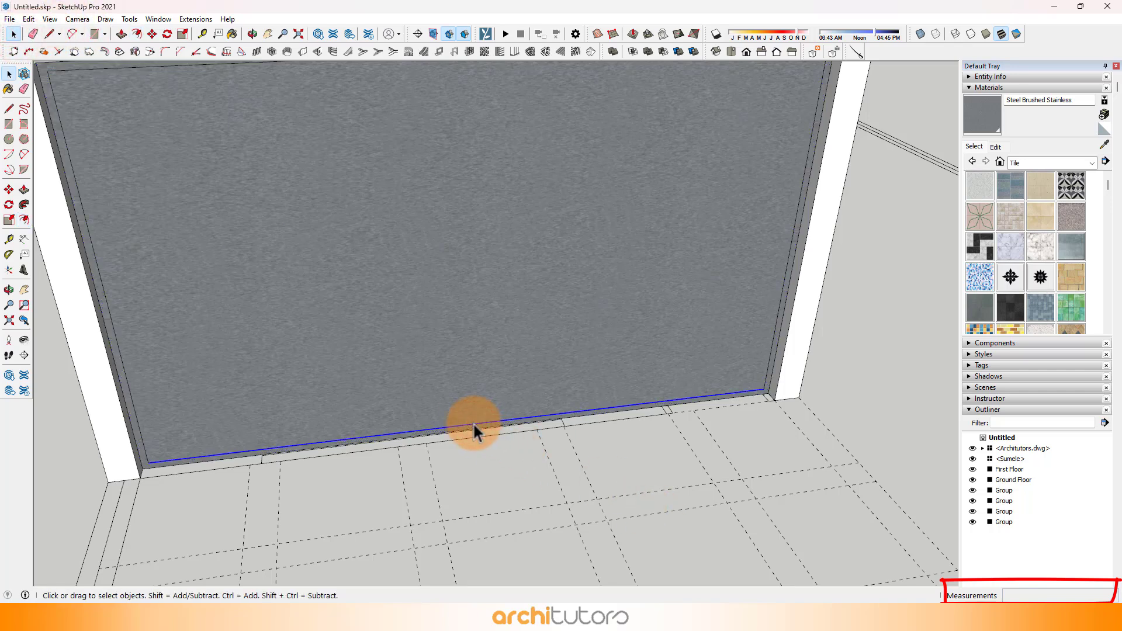
{"action": "right_click", "coordinate": [473, 423]}
{"action": "left_click", "coordinate": [505, 501]}
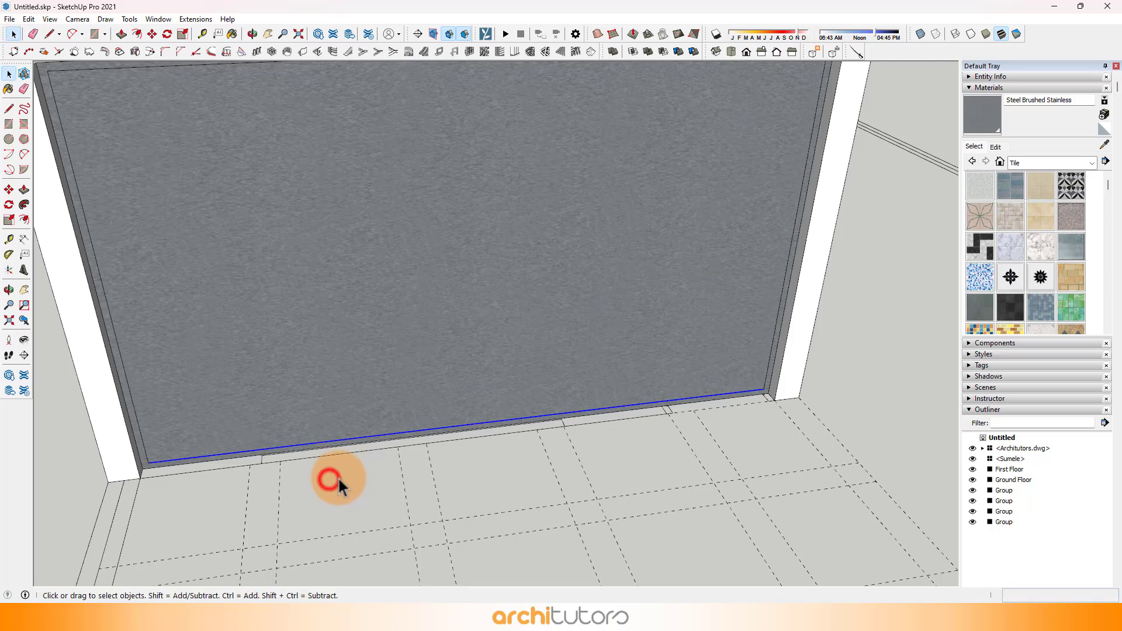
Step: Draw a vertical line from the first division point up to the frame's upper inner edge
{"action": "scroll", "coordinate": [338, 475], "scroll_direction": "down", "scroll_amount": 5}
{"action": "middle_click_drag", "start_coordinate": [436, 483], "coordinate": [392, 442]}
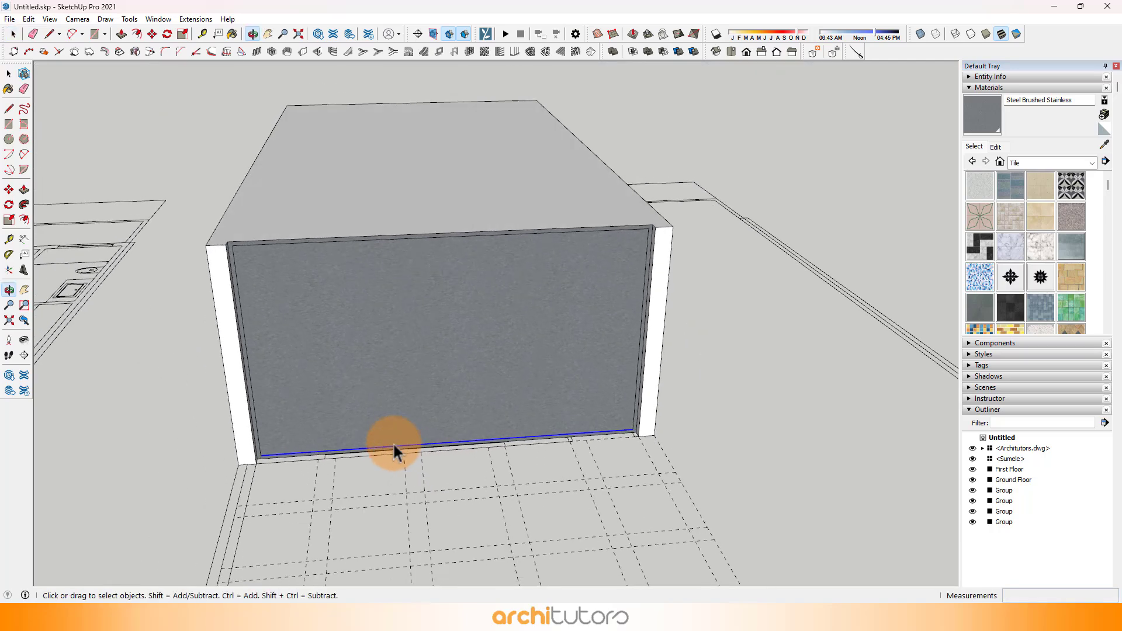
{"action": "left_click", "coordinate": [49, 34]}
{"action": "scroll", "coordinate": [346, 480], "scroll_direction": "up", "scroll_amount": 1}
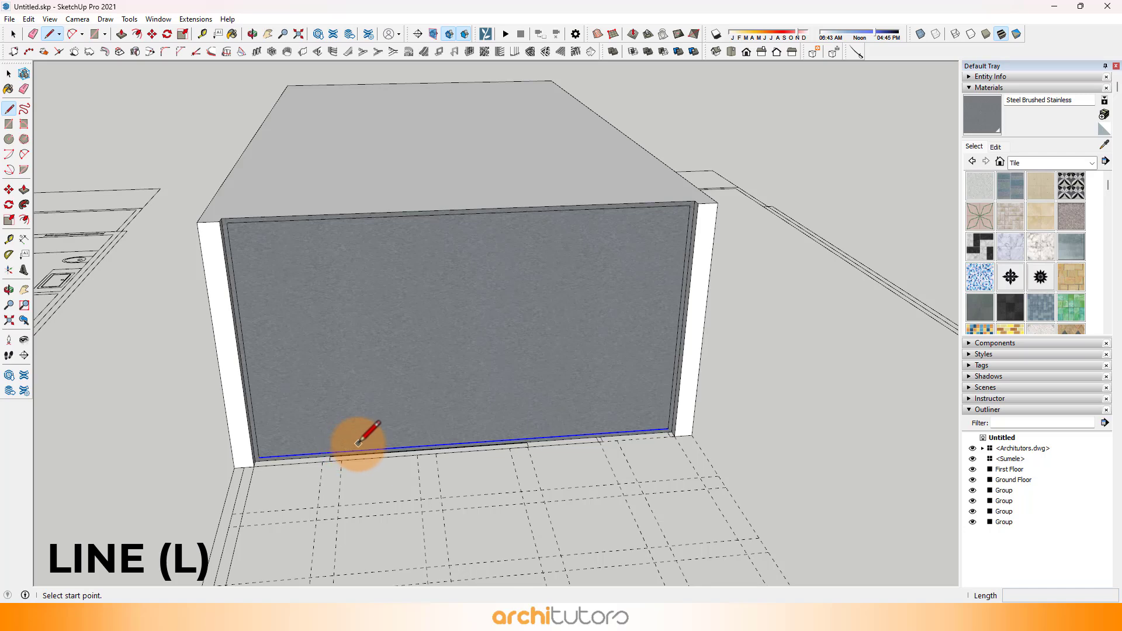
{"action": "scroll", "coordinate": [365, 444], "scroll_direction": "up", "scroll_amount": 2}
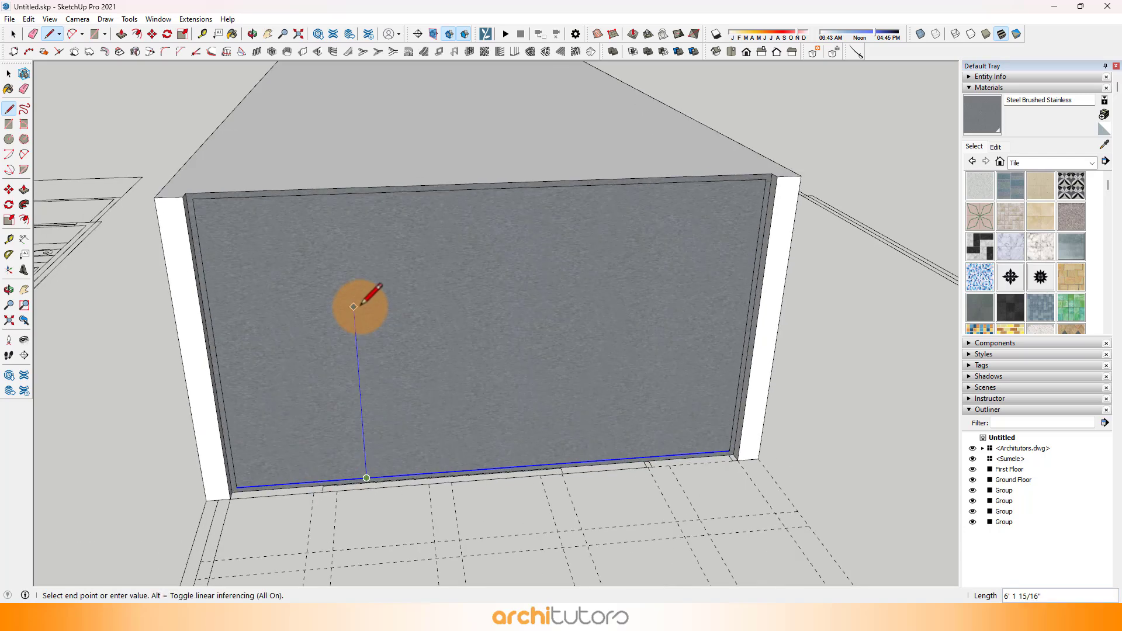
{"action": "scroll", "coordinate": [375, 544], "scroll_direction": "up", "scroll_amount": 3}
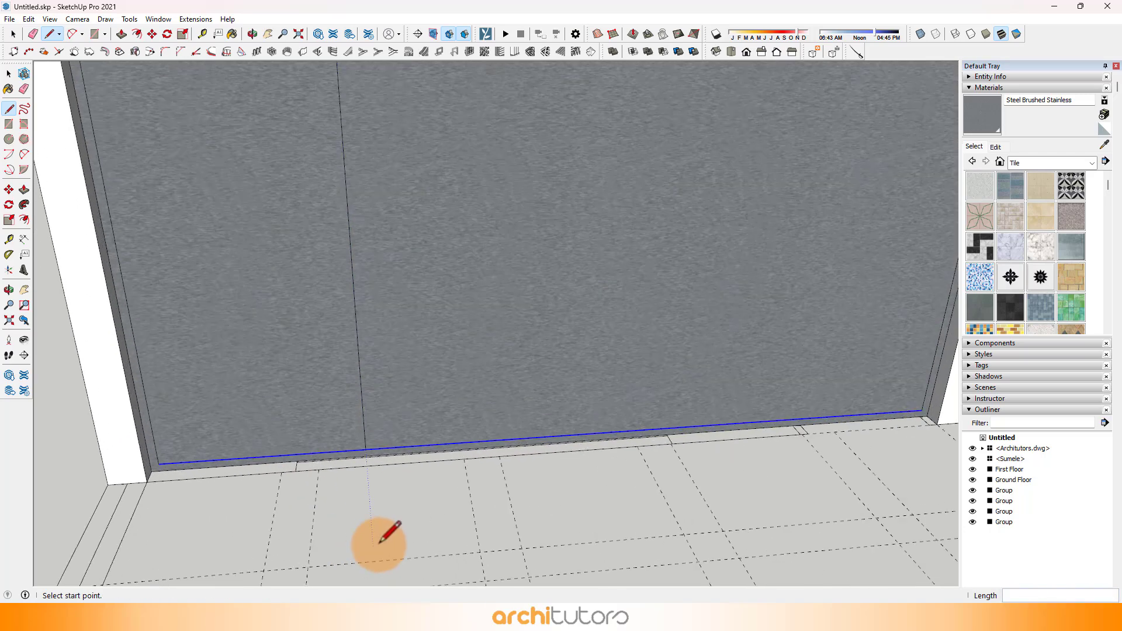
Step: Copy the vertical line 2" sideways along the lower inner edge to outline a mullion
{"action": "key", "text": "space"}
{"action": "key", "text": "m"}
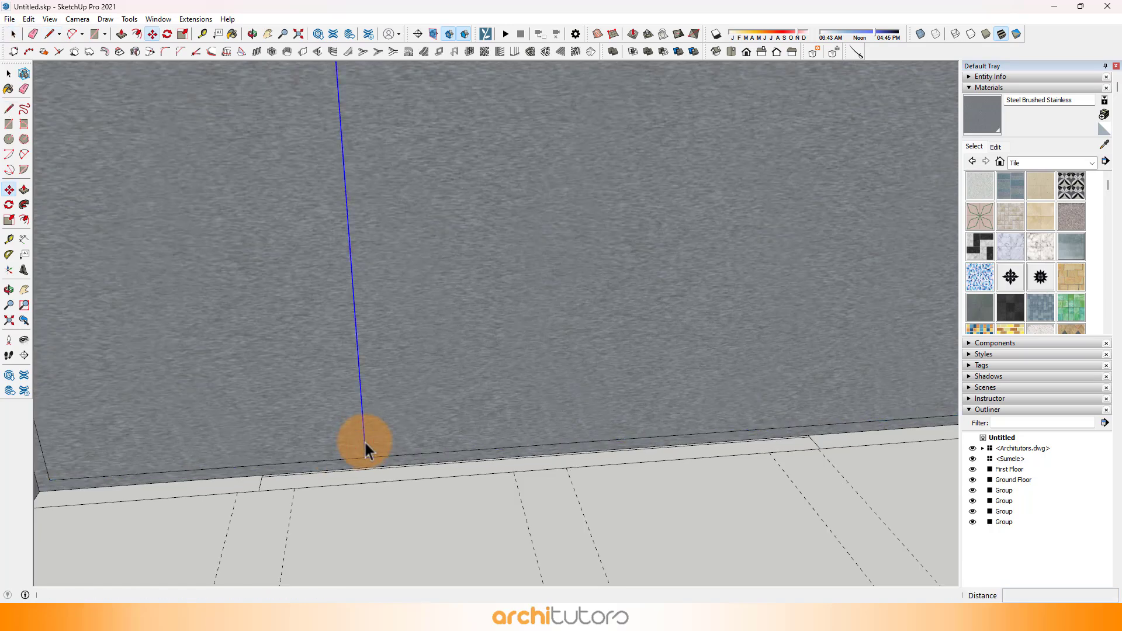
{"action": "left_click", "coordinate": [364, 458]}
{"action": "key", "text": "ctrl"}
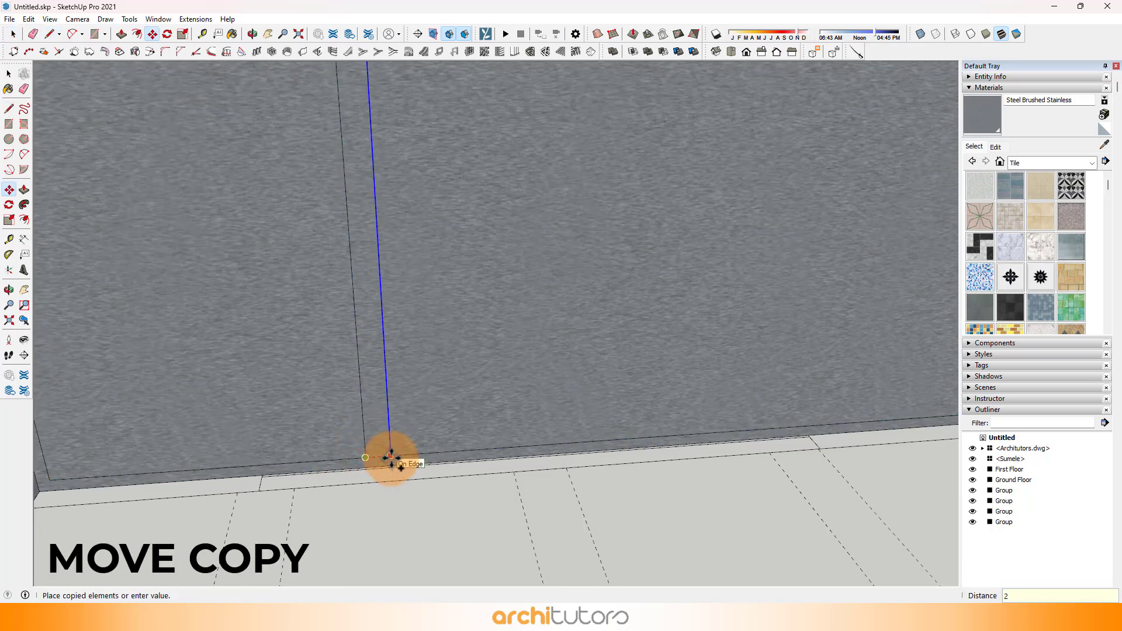
{"action": "key", "text": "Return"}
Step: Copy the mullion strip to the two remaining division points to split the opening into four panels
{"action": "scroll", "coordinate": [380, 453], "scroll_direction": "up", "scroll_amount": 1}
{"action": "key", "text": "space"}
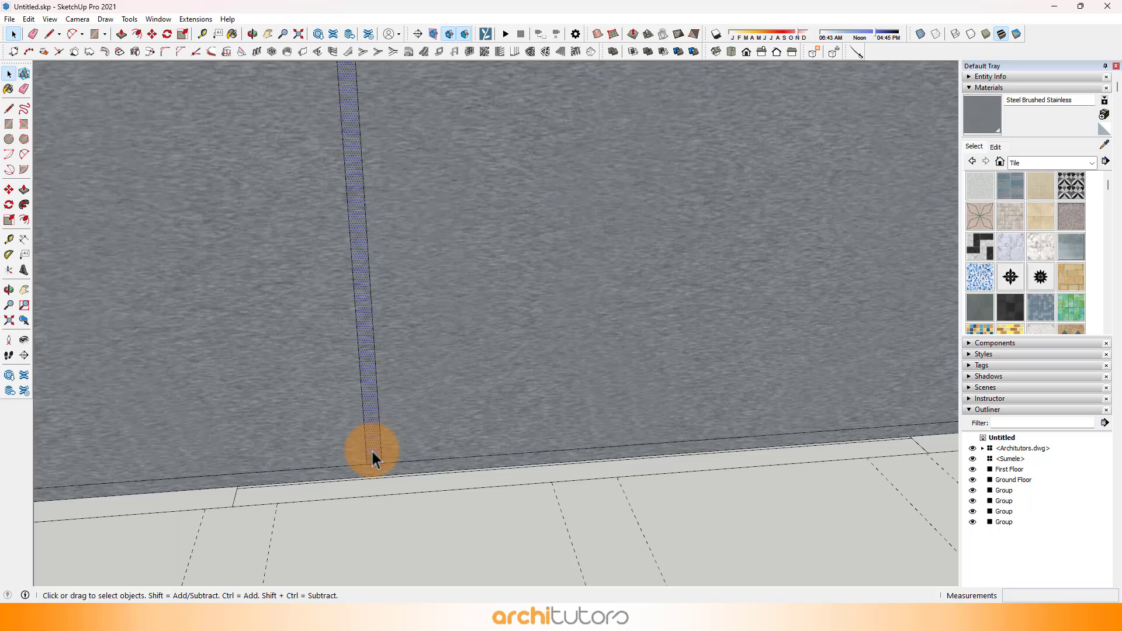
{"action": "key", "text": "m"}
{"action": "left_click", "coordinate": [370, 459]}
{"action": "key", "text": "ctrl"}
{"action": "scroll", "coordinate": [369, 462], "scroll_direction": "down", "scroll_amount": 4}
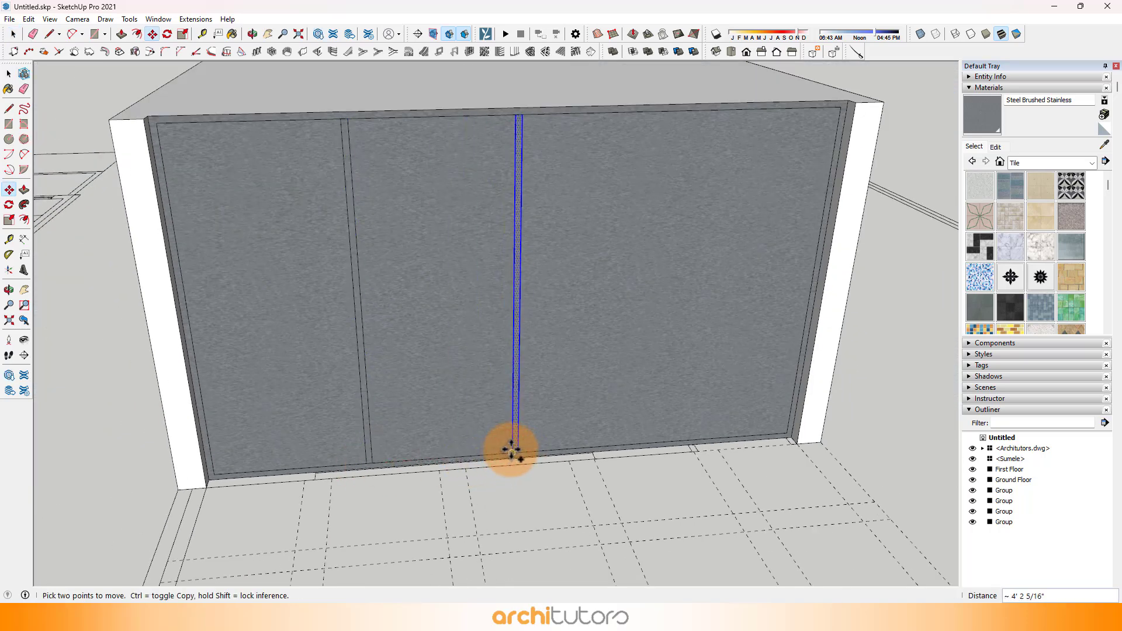
{"action": "left_click", "coordinate": [512, 450]}
{"action": "key", "text": "ctrl"}
{"action": "left_click", "coordinate": [655, 443]}
{"action": "scroll", "coordinate": [383, 420], "scroll_direction": "down", "scroll_amount": 5}
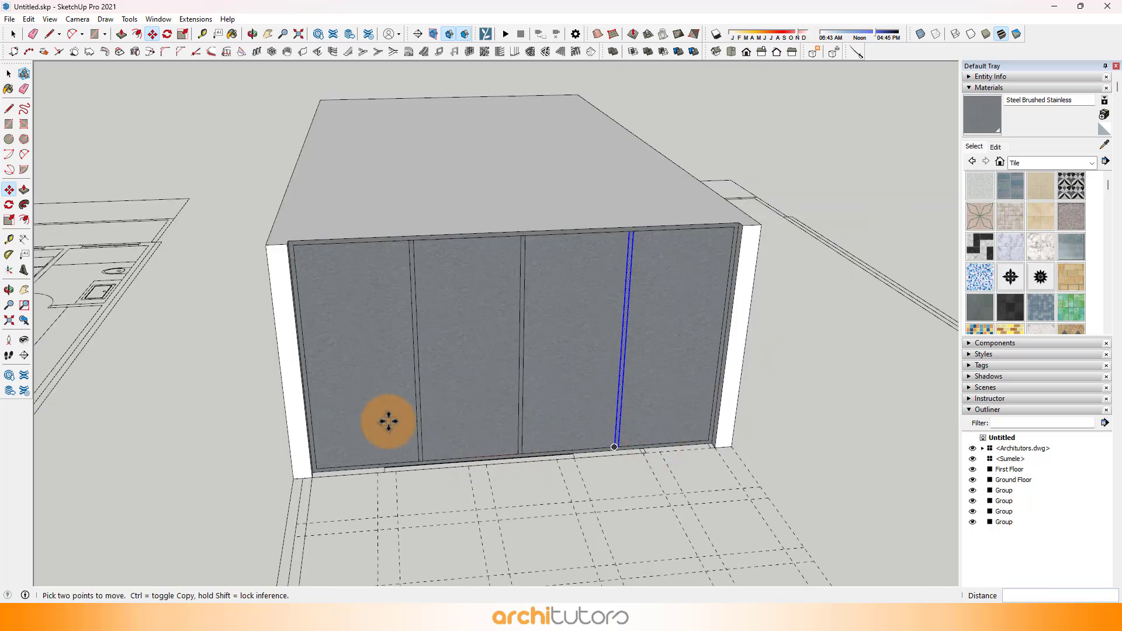
Step: Push the four glazing panels inward 2" behind the frame and mullions
{"action": "middle_click_drag", "start_coordinate": [383, 421], "coordinate": [516, 388]}
{"action": "left_click", "coordinate": [120, 34]}
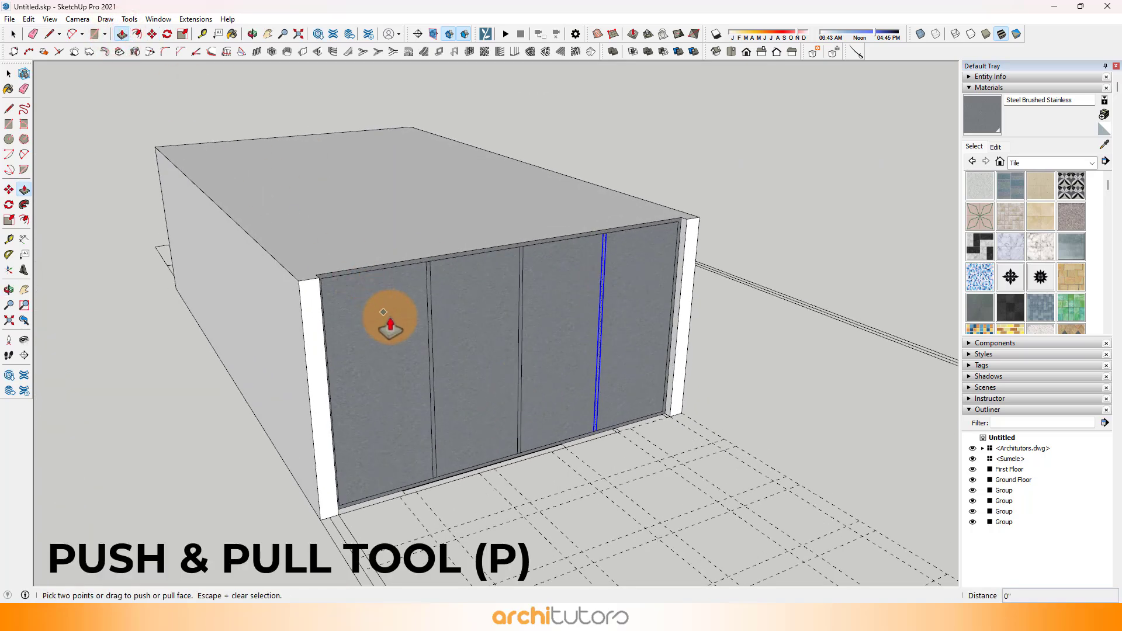
{"action": "left_click", "coordinate": [386, 324]}
{"action": "left_click", "coordinate": [380, 330]}
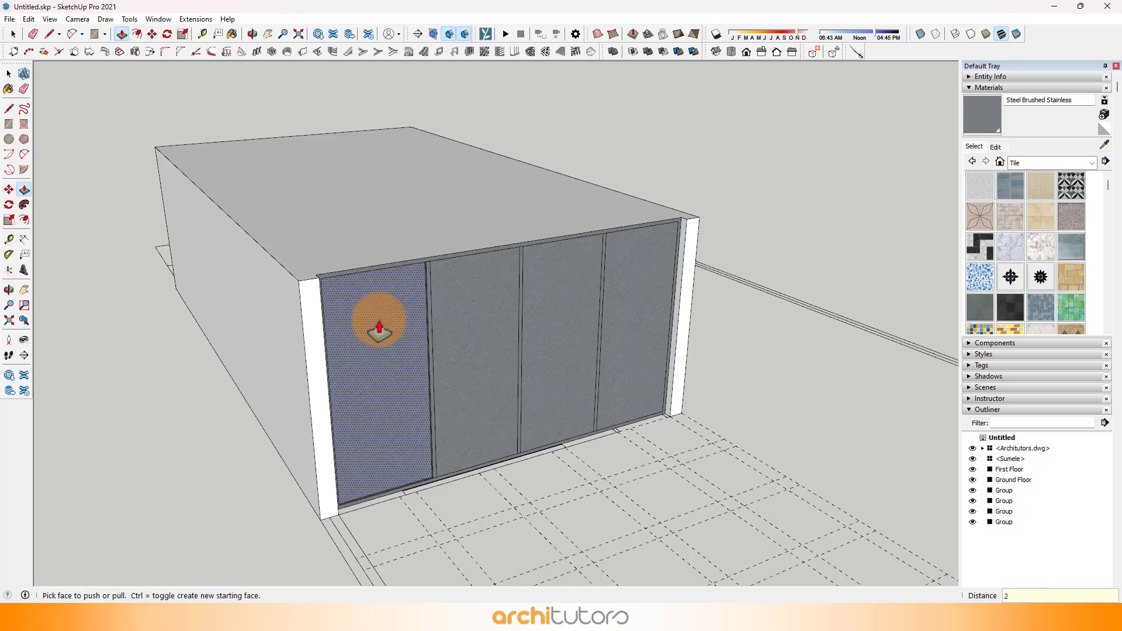
{"action": "double_click", "coordinate": [477, 317]}
{"action": "double_click", "coordinate": [541, 319]}
{"action": "double_click", "coordinate": [627, 314]}
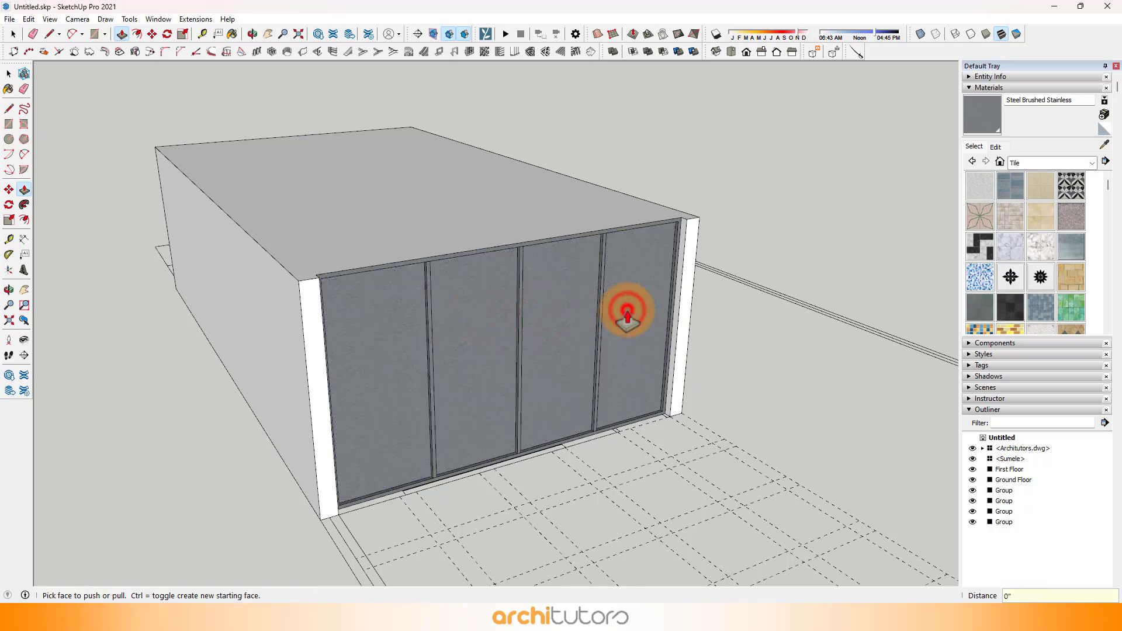
Step: Sample the Translucent Glass Gray material from the house's glazing and apply it to the four panels
{"action": "left_click", "coordinate": [1103, 144]}
{"action": "mouse_move", "coordinate": [780, 295]}
{"action": "middle_mouse_down"}
{"action": "mouse_move", "coordinate": [368, 283]}
{"action": "mouse_move", "coordinate": [245, 231]}
{"action": "mouse_move", "coordinate": [263, 237]}
{"action": "middle_mouse_up"}
{"action": "middle_click_drag", "start_coordinate": [621, 354], "coordinate": [40, 201]}
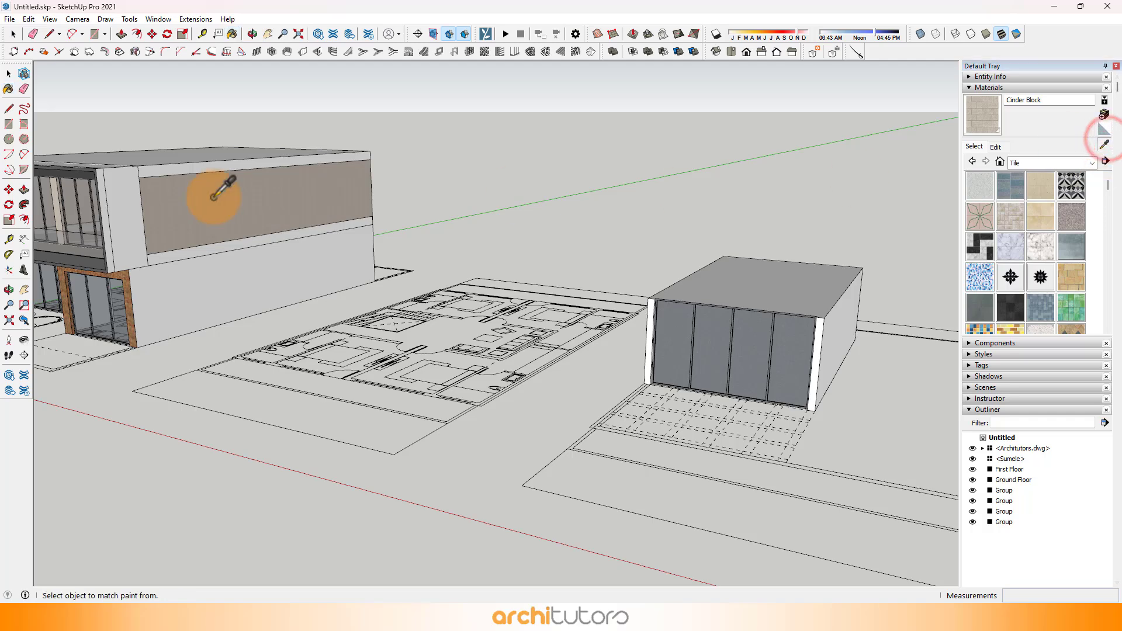
{"action": "mouse_move", "coordinate": [214, 196]}
{"action": "middle_mouse_down"}
{"action": "mouse_move", "coordinate": [50, 200]}
{"action": "mouse_move", "coordinate": [759, 426]}
{"action": "mouse_move", "coordinate": [253, 243]}
{"action": "mouse_move", "coordinate": [658, 310]}
{"action": "mouse_move", "coordinate": [614, 355]}
{"action": "middle_mouse_up"}
{"action": "left_click", "coordinate": [613, 355]}
{"action": "left_click", "coordinate": [557, 354]}
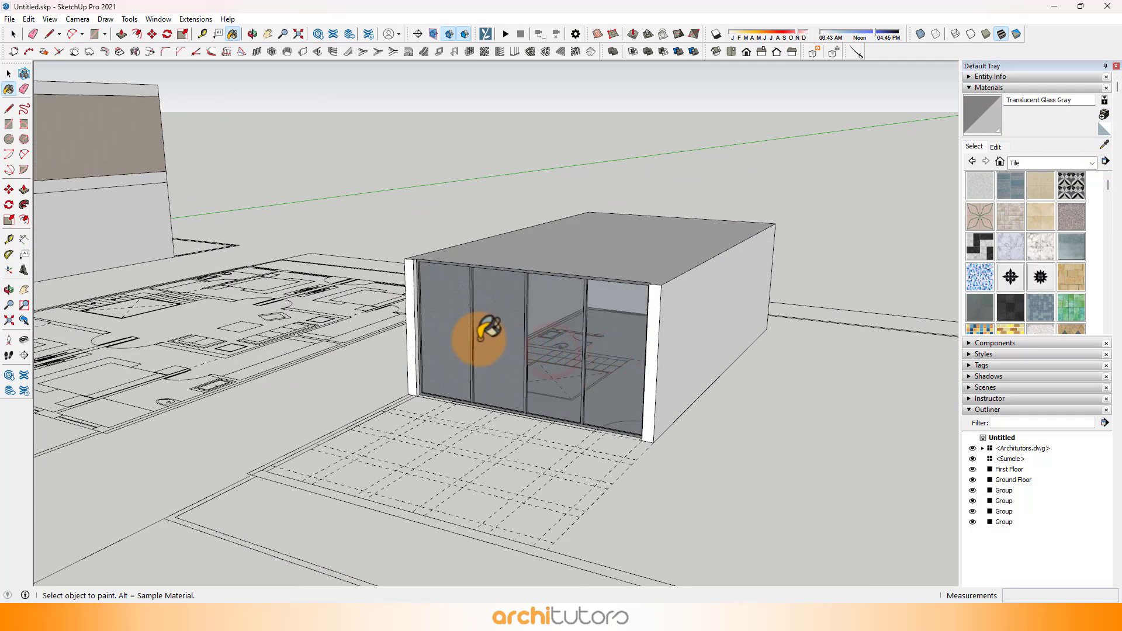
{"action": "left_click", "coordinate": [479, 339]}
{"action": "left_click", "coordinate": [455, 321]}
{"action": "middle_click_drag", "start_coordinate": [455, 321], "coordinate": [778, 319]}
{"action": "scroll", "coordinate": [520, 314], "scroll_direction": "up", "scroll_amount": 4}
{"action": "scroll", "coordinate": [520, 314], "scroll_direction": "down", "scroll_amount": 4}
{"action": "mouse_move", "coordinate": [520, 314]}
{"action": "middle_mouse_down"}
{"action": "mouse_move", "coordinate": [609, 328]}
{"action": "mouse_move", "coordinate": [516, 323]}
{"action": "middle_mouse_up"}
{"action": "scroll", "coordinate": [608, 327], "scroll_direction": "down", "scroll_amount": 3}
{"action": "scroll", "coordinate": [516, 323], "scroll_direction": "up", "scroll_amount": 3}
{"action": "key", "text": "space"}
{"action": "triple_click", "coordinate": [707, 257]}
{"action": "mouse_move", "coordinate": [706, 257]}
{"action": "middle_mouse_down"}
{"action": "mouse_move", "coordinate": [374, 258]}
{"action": "mouse_move", "coordinate": [593, 405]}
{"action": "middle_mouse_up"}
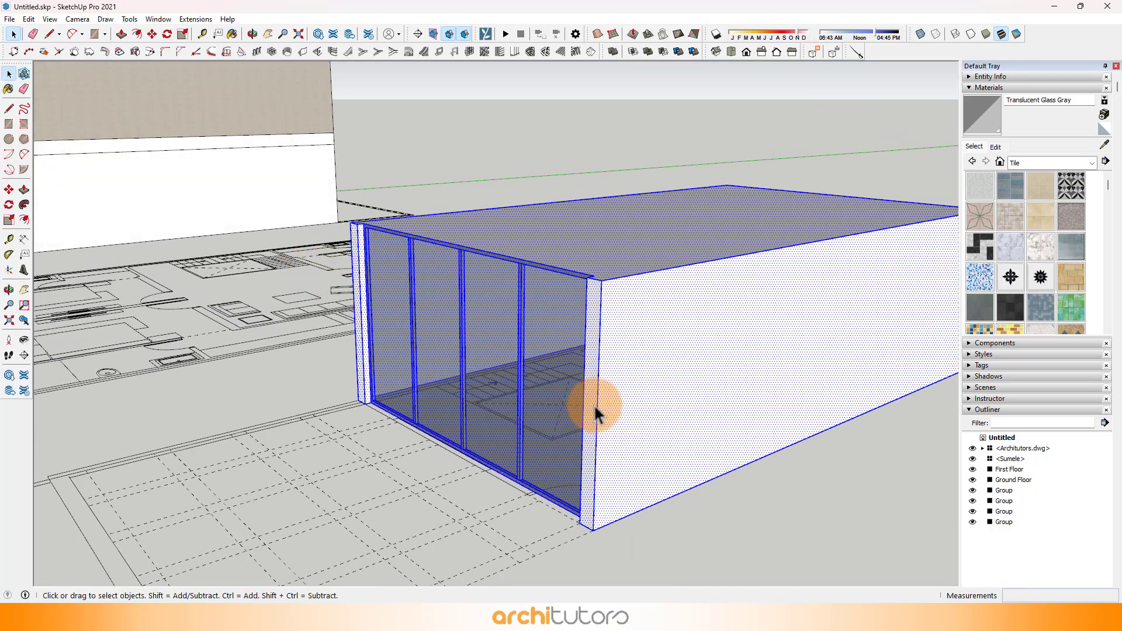
Step: Place a vertical guide on the long side wall 6' from the glazed end's corner and another 4' further along
{"action": "scroll", "coordinate": [594, 405], "scroll_direction": "up", "scroll_amount": 2}
{"action": "left_click", "coordinate": [594, 412]}
{"action": "left_click", "coordinate": [600, 418]}
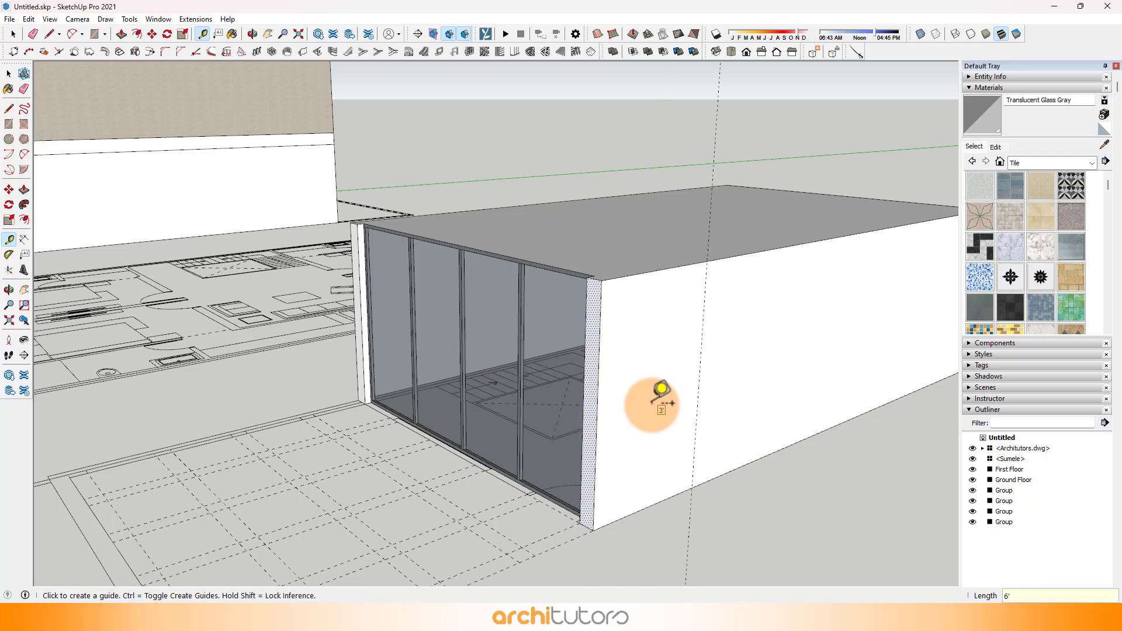
{"action": "scroll", "coordinate": [678, 380], "scroll_direction": "down", "scroll_amount": 2}
{"action": "scroll", "coordinate": [656, 378], "scroll_direction": "up", "scroll_amount": 2}
{"action": "left_click", "coordinate": [647, 378]}
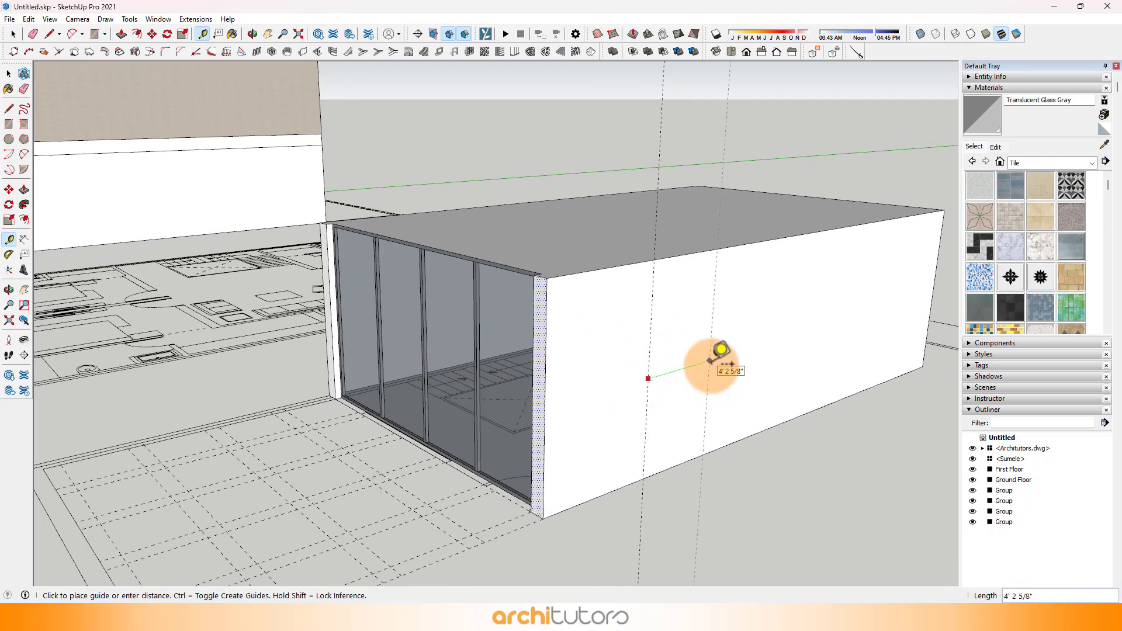
{"action": "left_click", "coordinate": [731, 363]}
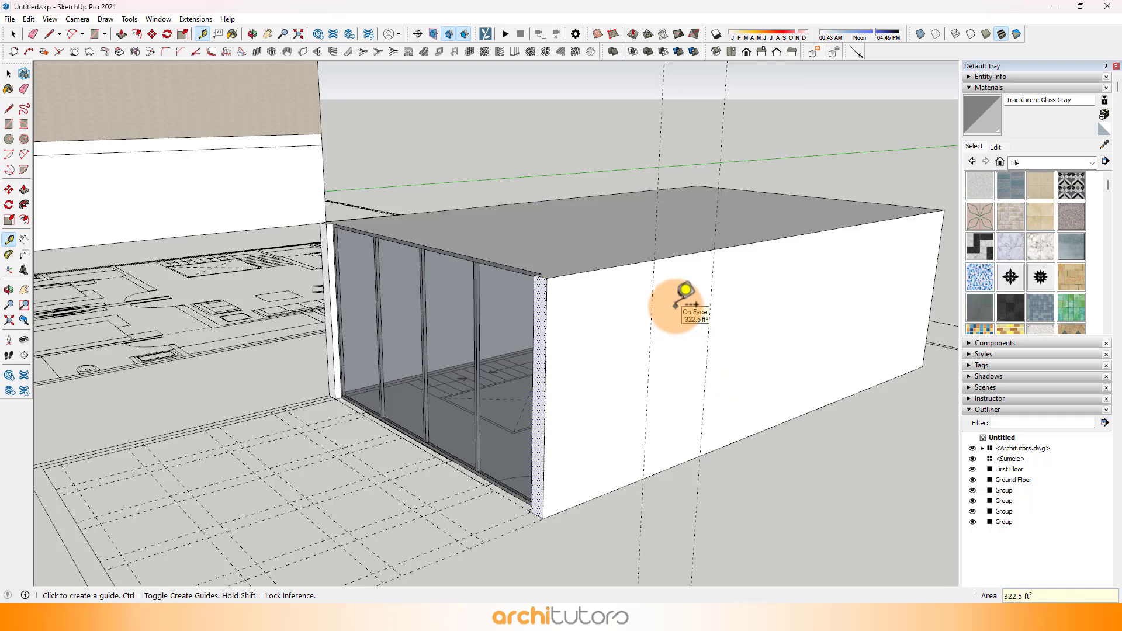
Step: Draw a 4' by 10' full-height rectangle between the two guides on the side wall
{"action": "key", "text": "r"}
{"action": "left_click", "coordinate": [654, 260]}
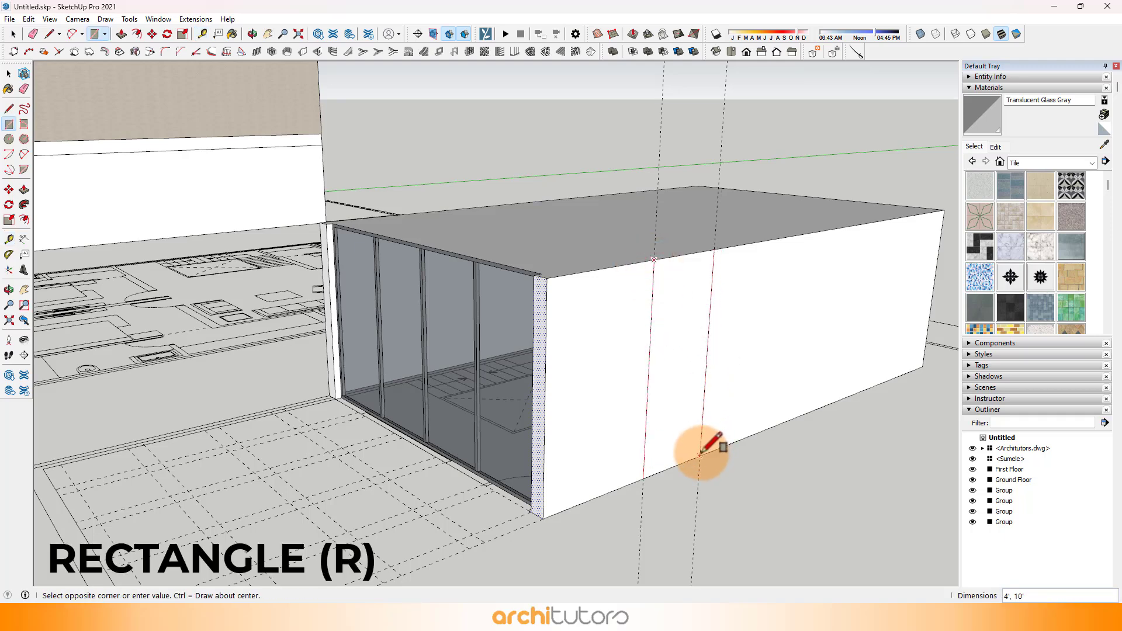
{"action": "left_click", "coordinate": [700, 454]}
Step: Recess the rectangle on the side wall 4.5" with Push/Pull
{"action": "scroll", "coordinate": [681, 375], "scroll_direction": "up", "scroll_amount": 2}
{"action": "key", "text": "p"}
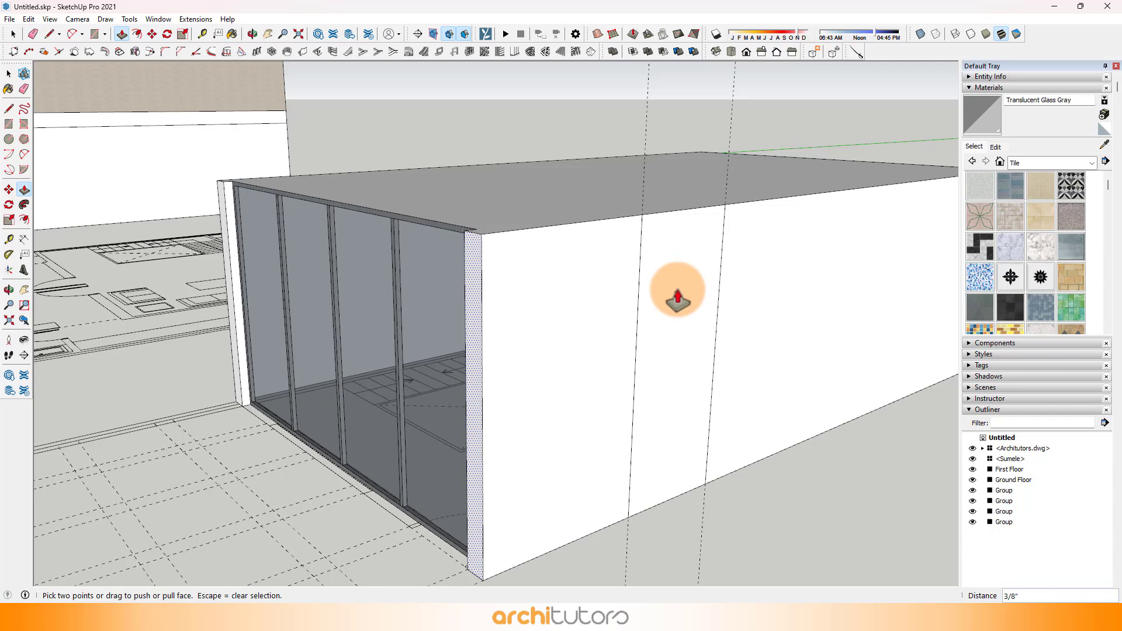
{"action": "left_click", "coordinate": [674, 280]}
{"action": "type", "text": "4"}
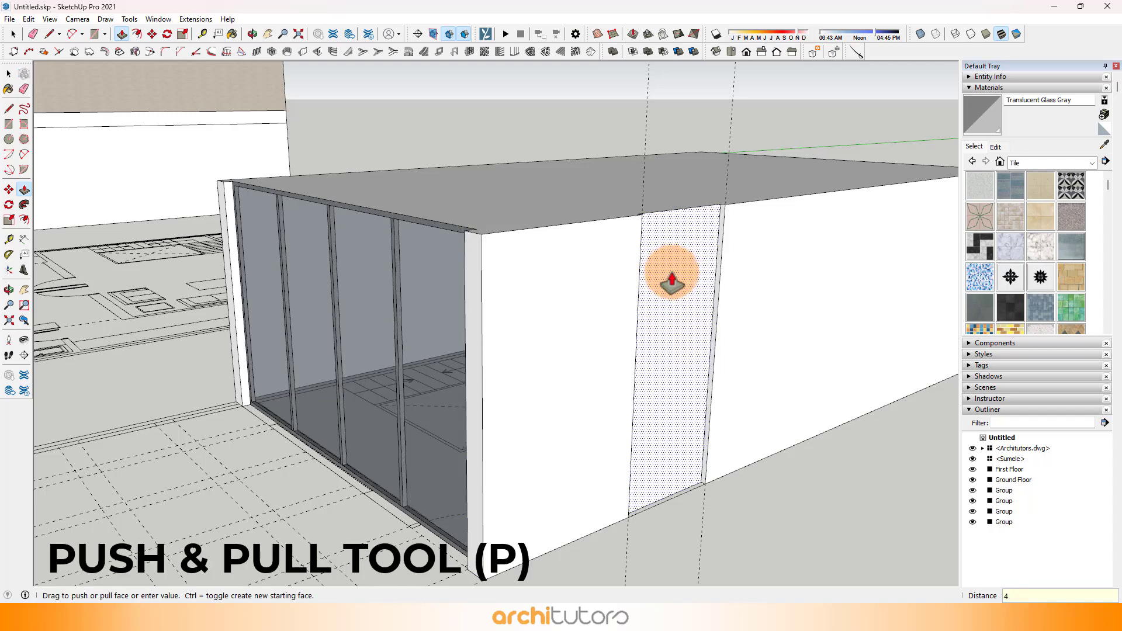
{"action": "type", "text": ".5"}
{"action": "key", "text": "Return"}
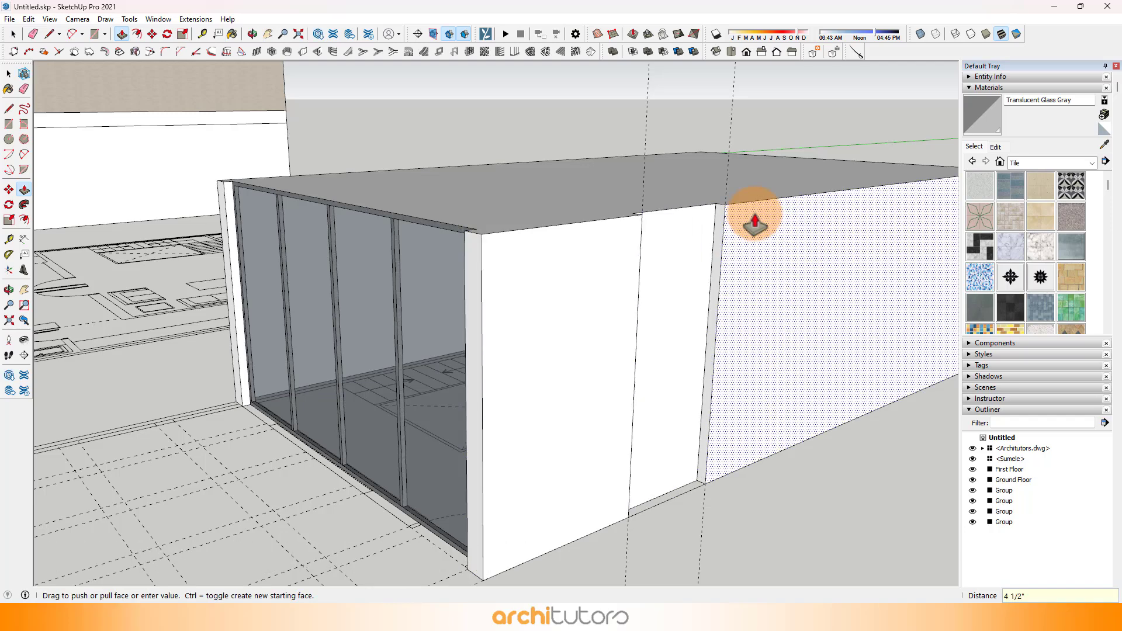
Step: Sample the Steel Brushed Stainless material from the front glazing frame and apply it to the recessed panel in the side wall
{"action": "left_click", "coordinate": [1103, 145]}
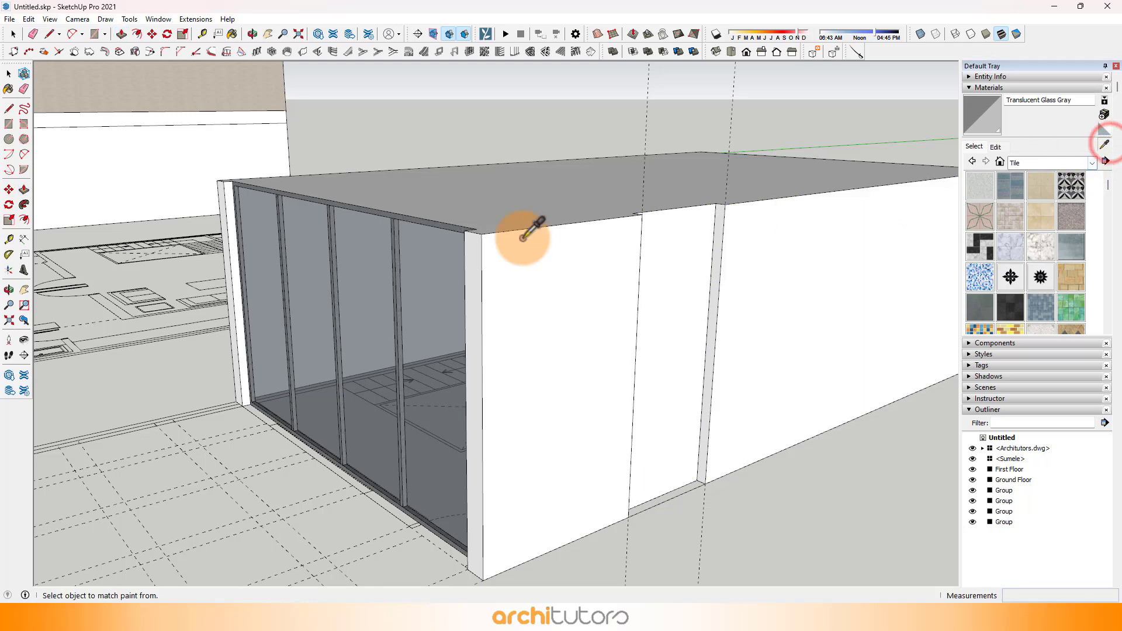
{"action": "scroll", "coordinate": [401, 276], "scroll_direction": "up", "scroll_amount": 6}
{"action": "left_click", "coordinate": [388, 331]}
{"action": "scroll", "coordinate": [363, 321], "scroll_direction": "down", "scroll_amount": 6}
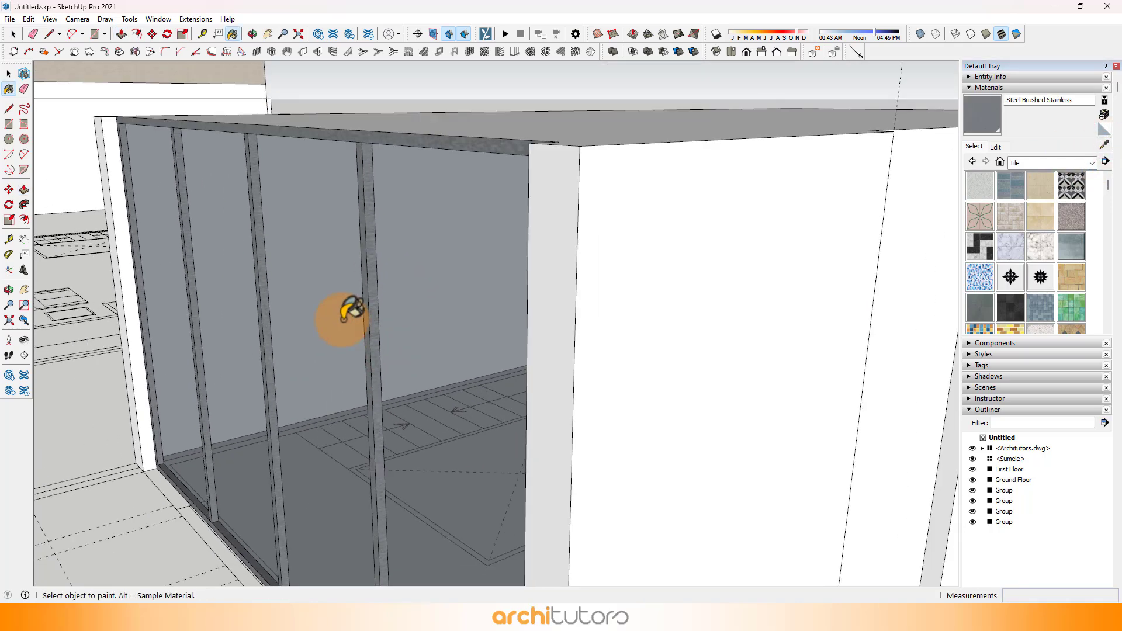
{"action": "left_click", "coordinate": [576, 333]}
{"action": "scroll", "coordinate": [575, 338], "scroll_direction": "up", "scroll_amount": 5}
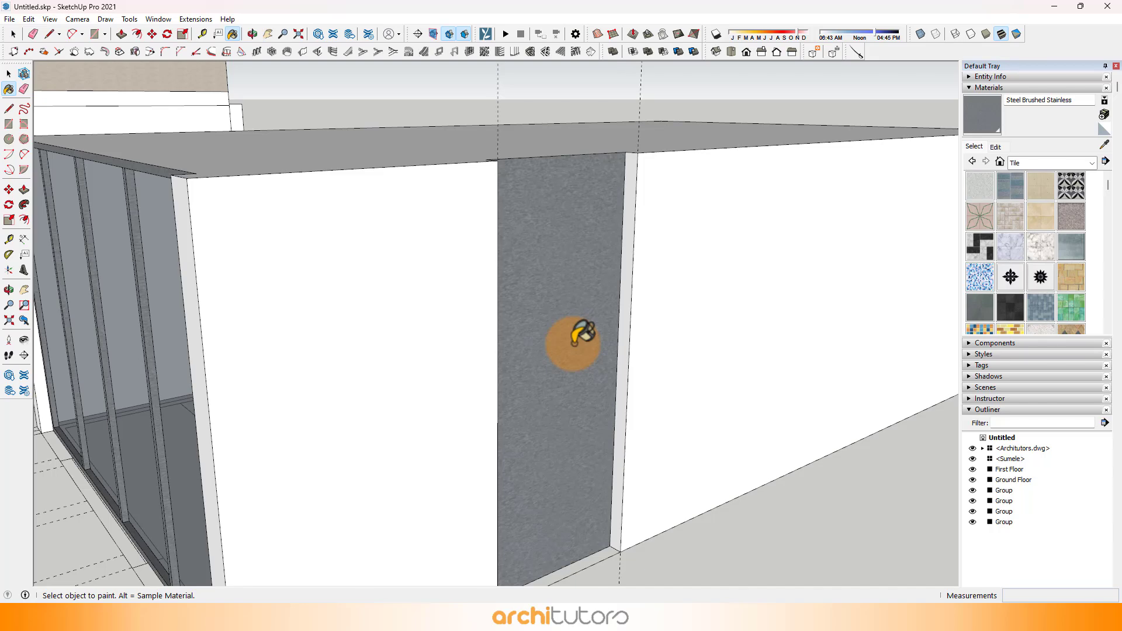
Step: Offset the recessed panel's outline 2" inward and pull the resulting border out 2" as a frame
{"action": "key", "text": "f"}
{"action": "left_click", "coordinate": [574, 332]}
{"action": "type", "text": "2"}
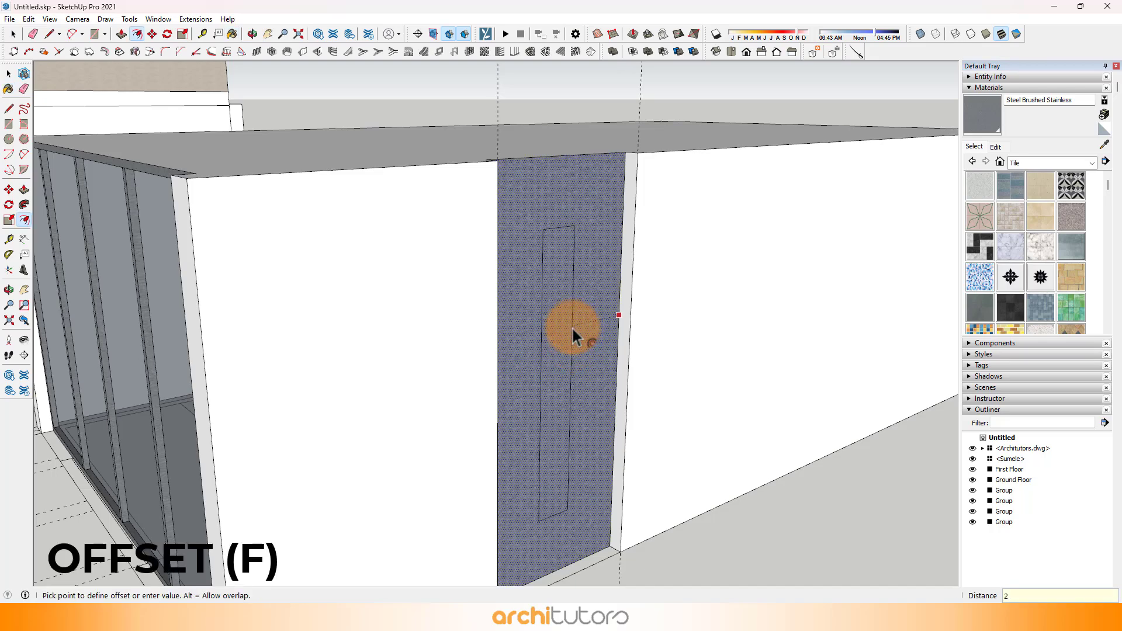
{"action": "key", "text": "Return"}
{"action": "scroll", "coordinate": [622, 340], "scroll_direction": "up", "scroll_amount": 8}
{"action": "key", "text": "p"}
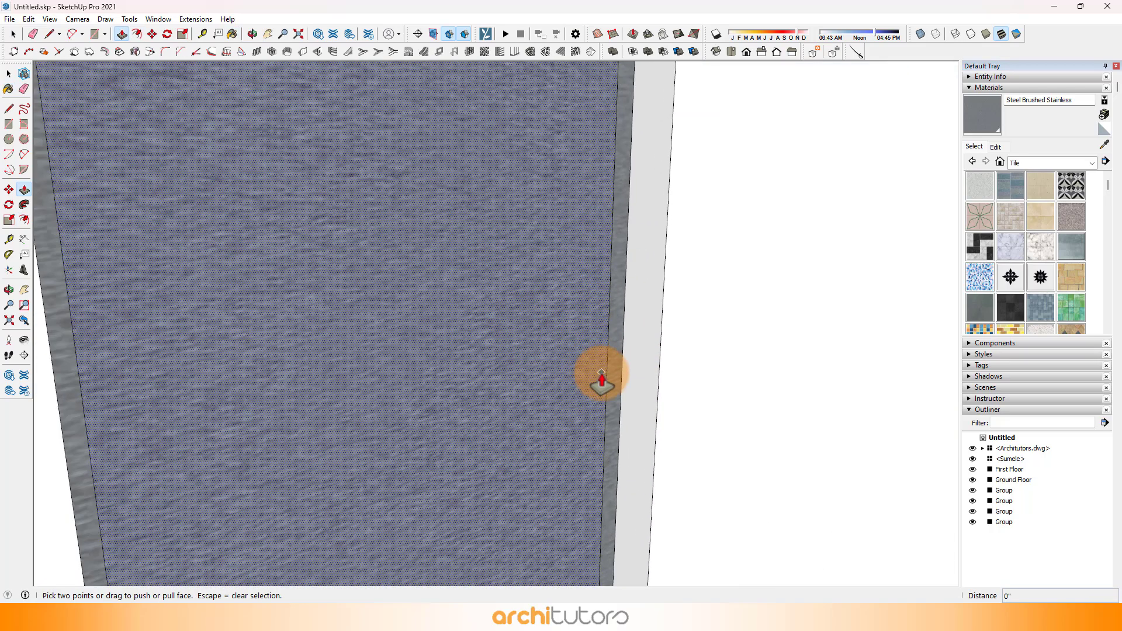
{"action": "left_click", "coordinate": [612, 386]}
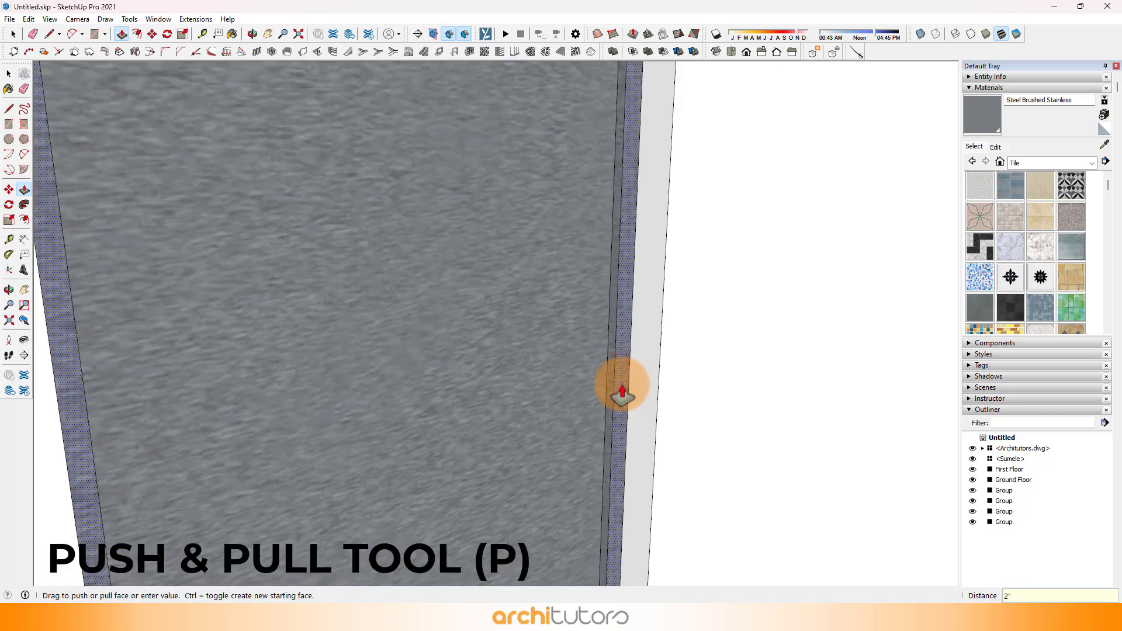
{"action": "scroll", "coordinate": [876, 257], "scroll_direction": "down", "scroll_amount": 3}
Step: Sample Translucent Glass Gray from the front glazing and apply it to the framed panel in the side wall
{"action": "left_click", "coordinate": [1104, 144]}
{"action": "scroll", "coordinate": [821, 354], "scroll_direction": "down", "scroll_amount": 10}
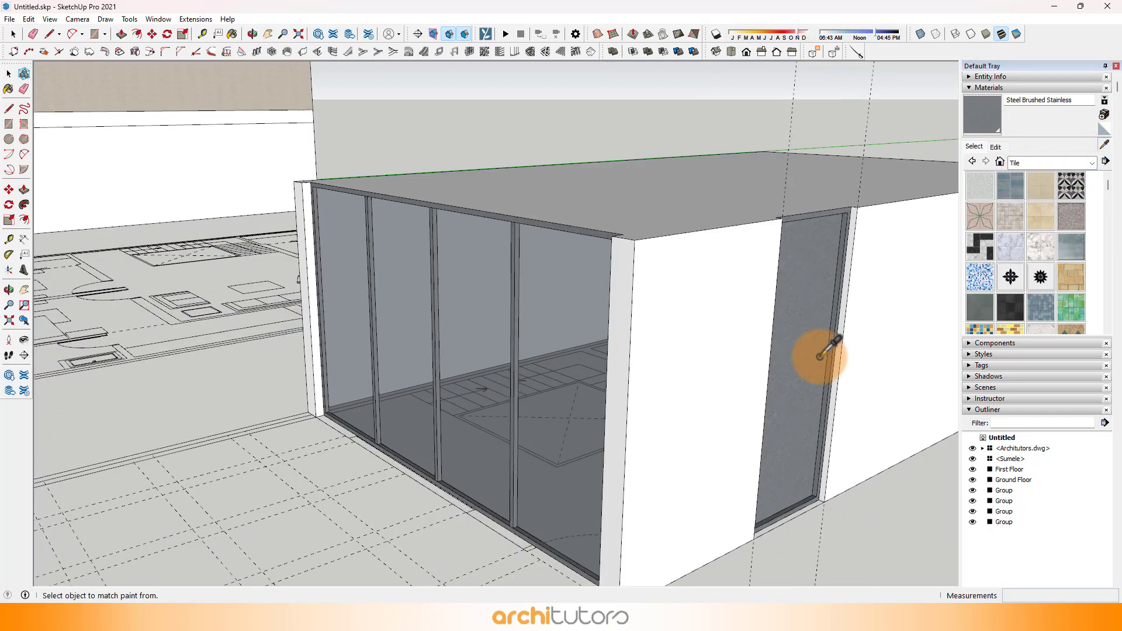
{"action": "scroll", "coordinate": [601, 373], "scroll_direction": "up", "scroll_amount": 1}
{"action": "left_click", "coordinate": [571, 386]}
{"action": "scroll", "coordinate": [875, 368], "scroll_direction": "up", "scroll_amount": 1}
{"action": "left_click", "coordinate": [792, 366]}
{"action": "scroll", "coordinate": [528, 273], "scroll_direction": "down", "scroll_amount": 2}
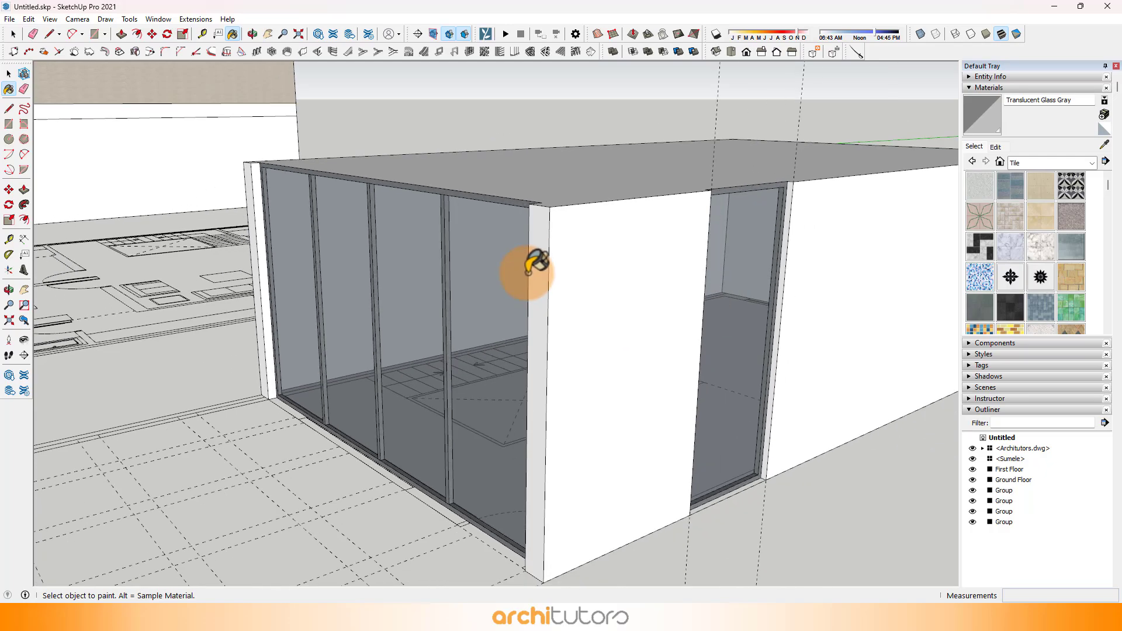
Step: Select the whole glazed block and make it a group
{"action": "scroll", "coordinate": [529, 266], "scroll_direction": "down", "scroll_amount": 3}
{"action": "middle_click_drag", "start_coordinate": [593, 283], "coordinate": [814, 263]}
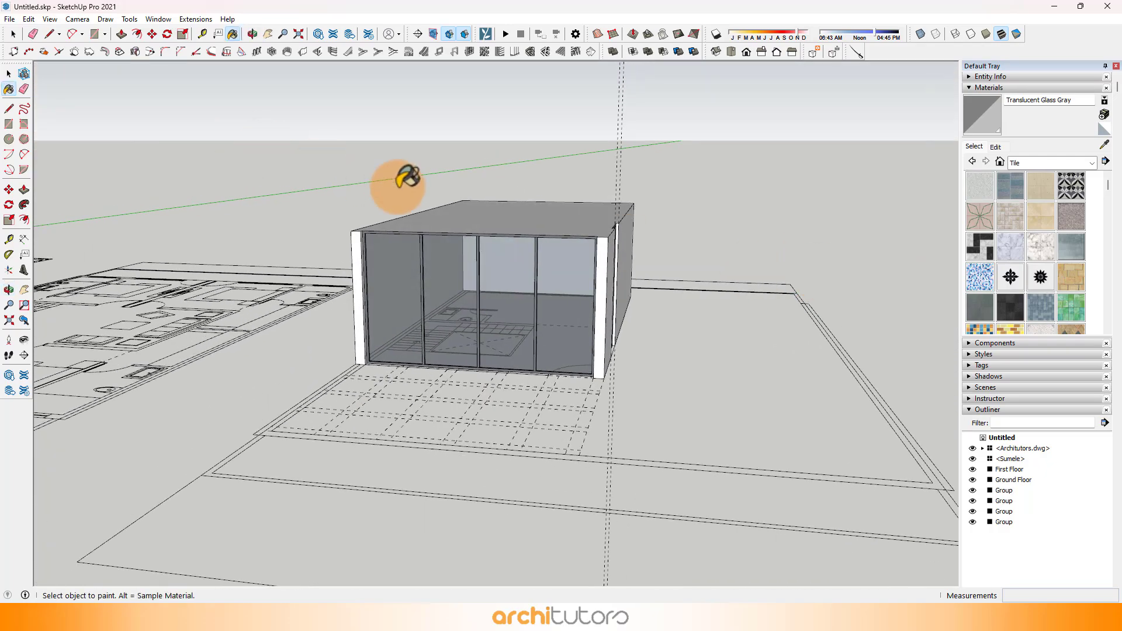
{"action": "middle_click_drag", "start_coordinate": [407, 176], "coordinate": [529, 200]}
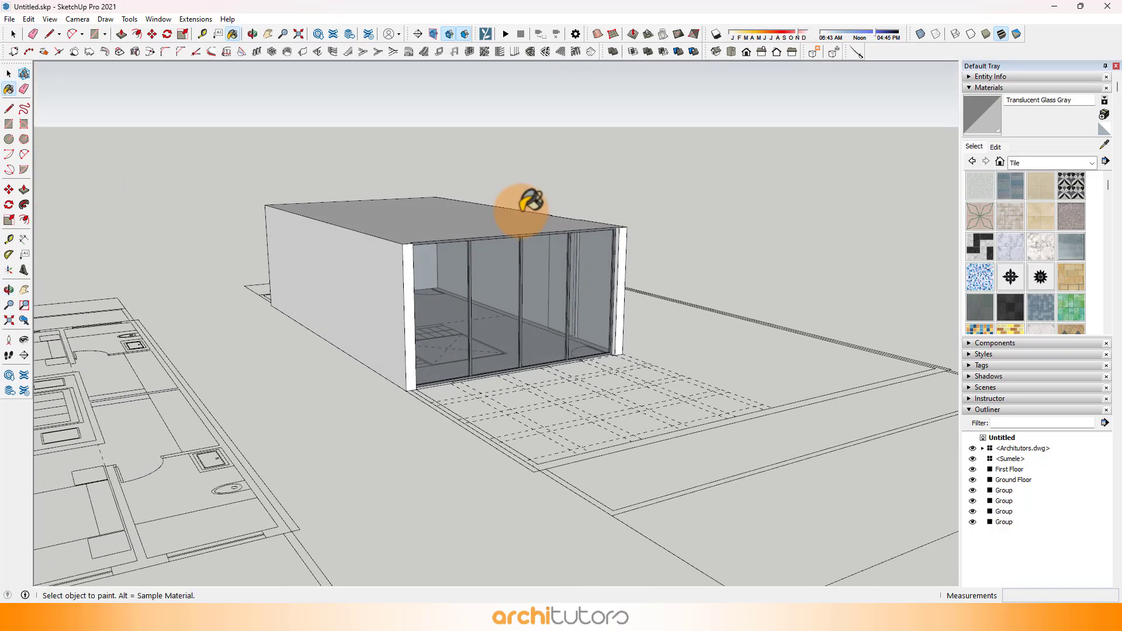
{"action": "left_click", "coordinate": [9, 34]}
{"action": "left_click_drag", "start_coordinate": [165, 143], "coordinate": [676, 427]}
{"action": "right_click", "coordinate": [434, 273]}
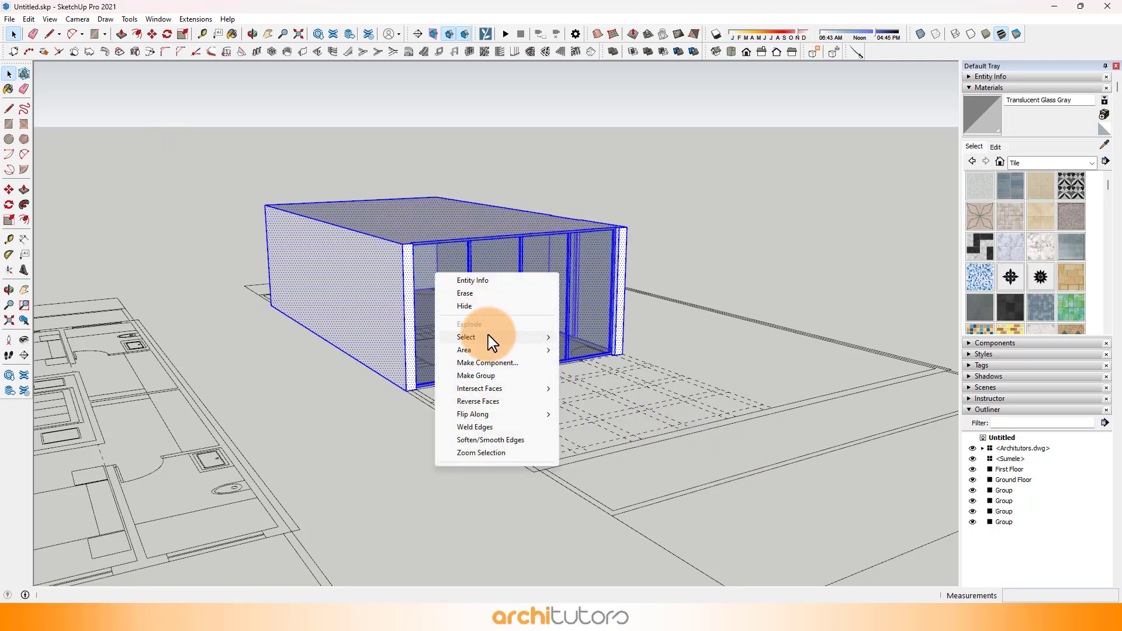
{"action": "left_click", "coordinate": [471, 376]}
{"action": "left_click", "coordinate": [706, 213]}
Step: Draw a narrow rectangle about 48' long over the side boundary strip of the plan, beyond the side opening
{"action": "middle_click_drag", "start_coordinate": [725, 278], "coordinate": [469, 349]}
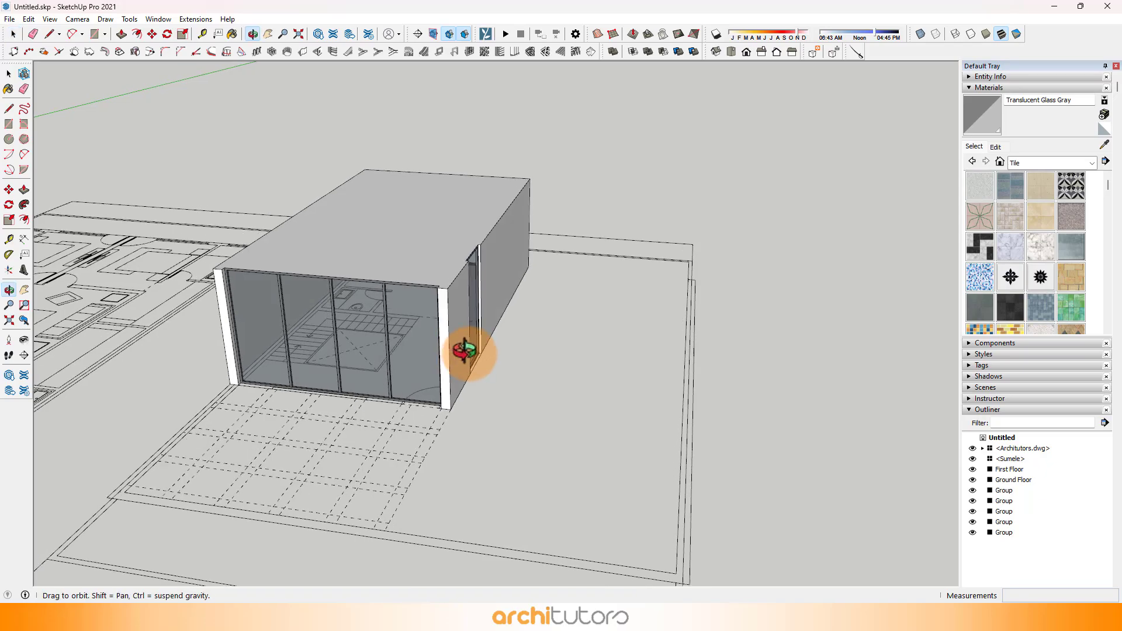
{"action": "middle_click_drag", "start_coordinate": [468, 349], "coordinate": [537, 346]}
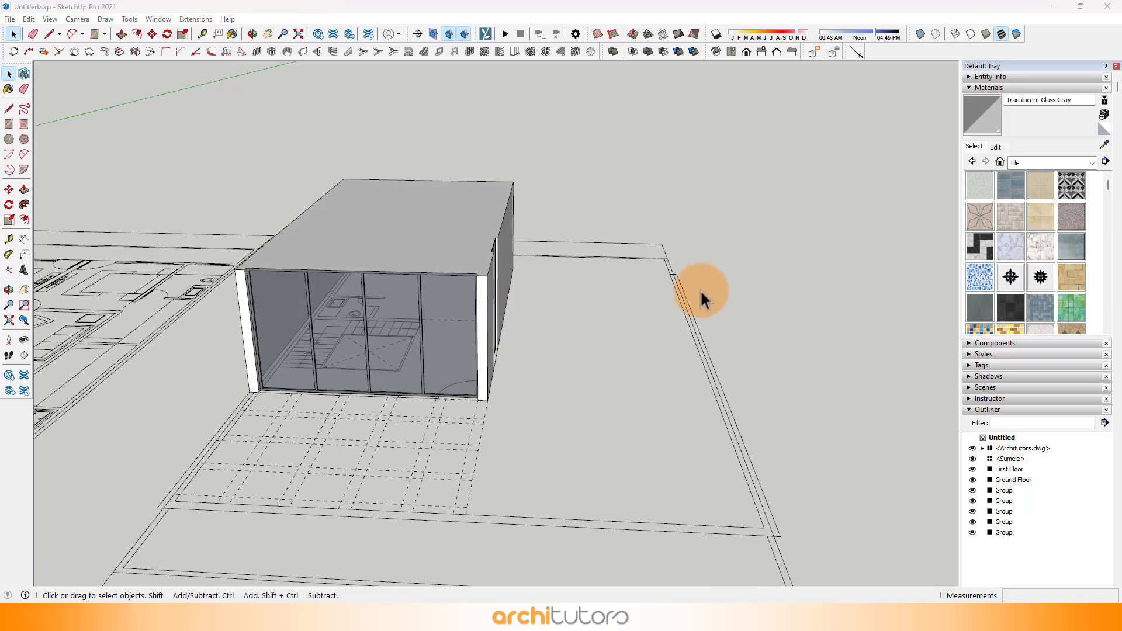
{"action": "middle_click_drag", "start_coordinate": [701, 289], "coordinate": [606, 295]}
{"action": "scroll", "coordinate": [570, 289], "scroll_direction": "up", "scroll_amount": 5}
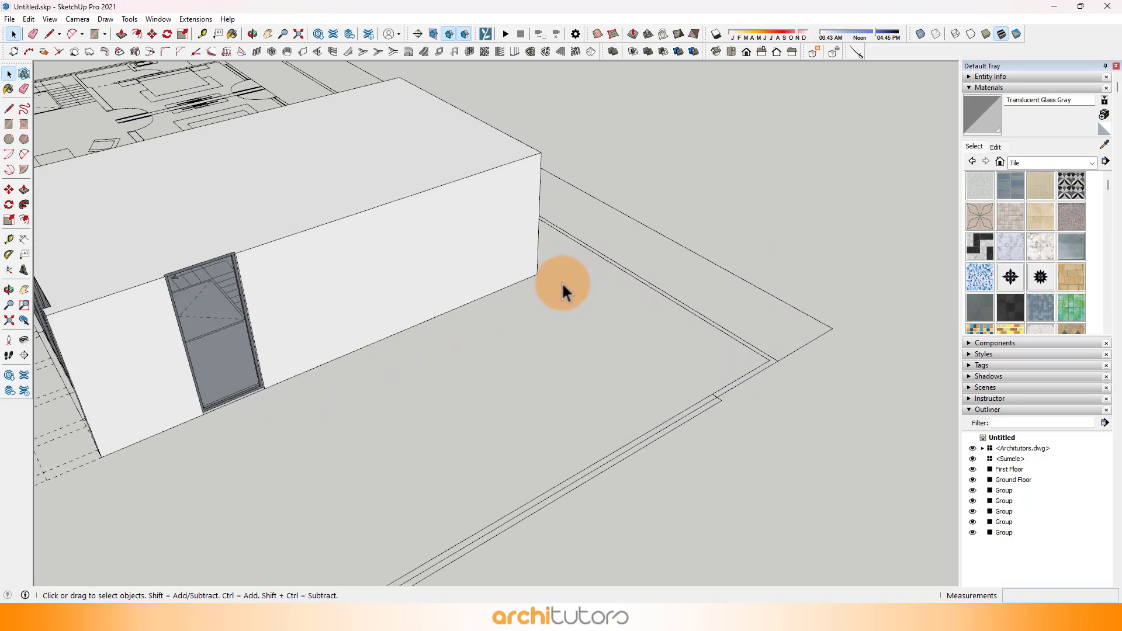
{"action": "key", "text": "l"}
{"action": "scroll", "coordinate": [754, 403], "scroll_direction": "up", "scroll_amount": 3}
{"action": "scroll", "coordinate": [752, 411], "scroll_direction": "up", "scroll_amount": 2}
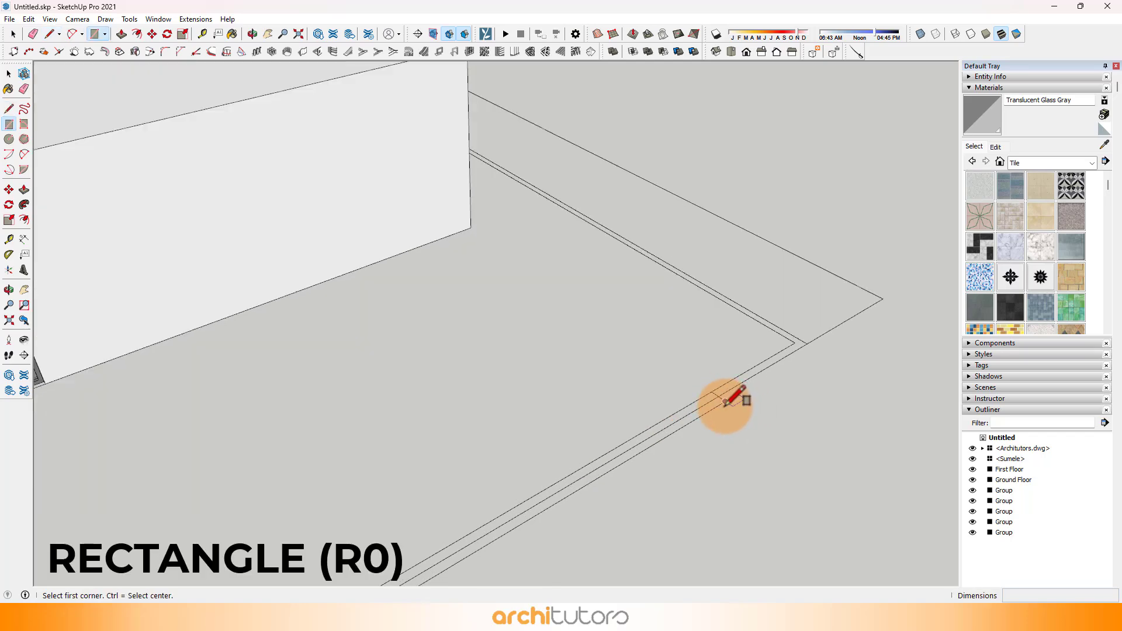
{"action": "left_click", "coordinate": [725, 405]}
{"action": "scroll", "coordinate": [742, 303], "scroll_direction": "down", "scroll_amount": 4}
{"action": "scroll", "coordinate": [418, 453], "scroll_direction": "down", "scroll_amount": 2}
{"action": "scroll", "coordinate": [328, 543], "scroll_direction": "up", "scroll_amount": 4}
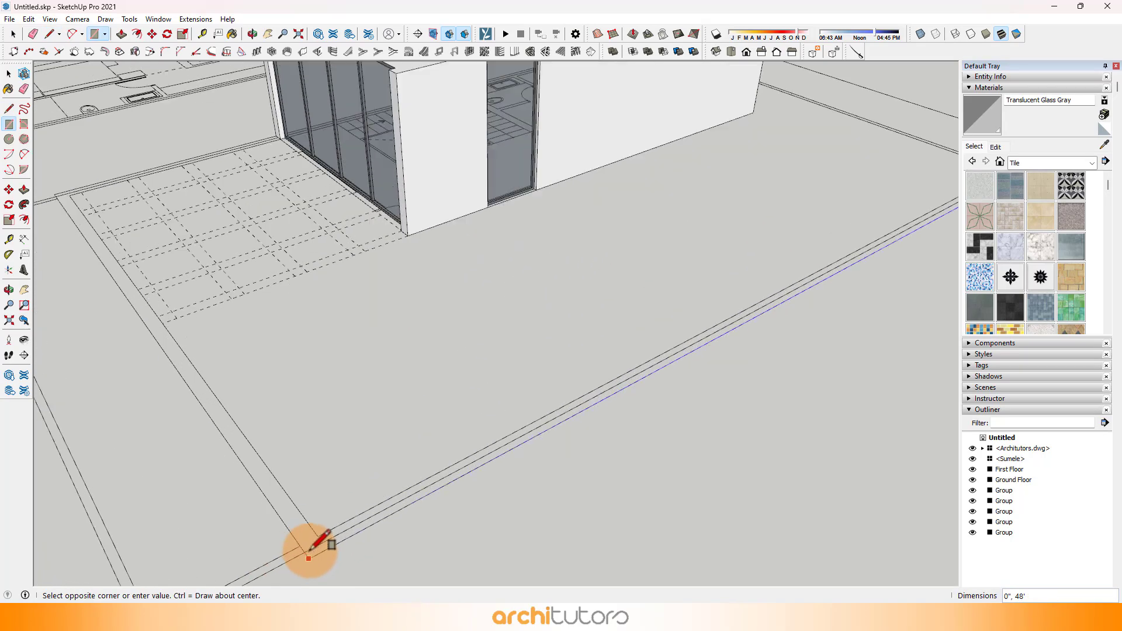
{"action": "scroll", "coordinate": [312, 548], "scroll_direction": "up", "scroll_amount": 2}
{"action": "left_click", "coordinate": [321, 532]}
Step: Raise the side boundary strip 3' with Push/Pull to form a low wall
{"action": "scroll", "coordinate": [320, 531], "scroll_direction": "up", "scroll_amount": 3}
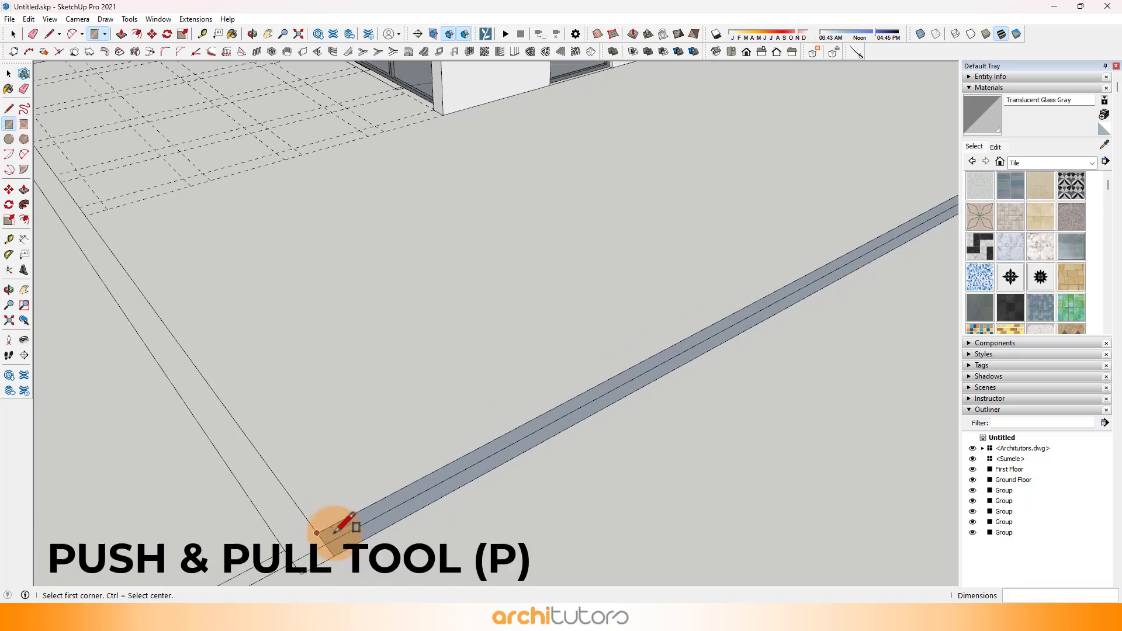
{"action": "key", "text": "p"}
{"action": "left_click", "coordinate": [331, 535]}
{"action": "type", "text": "3' 3\""}
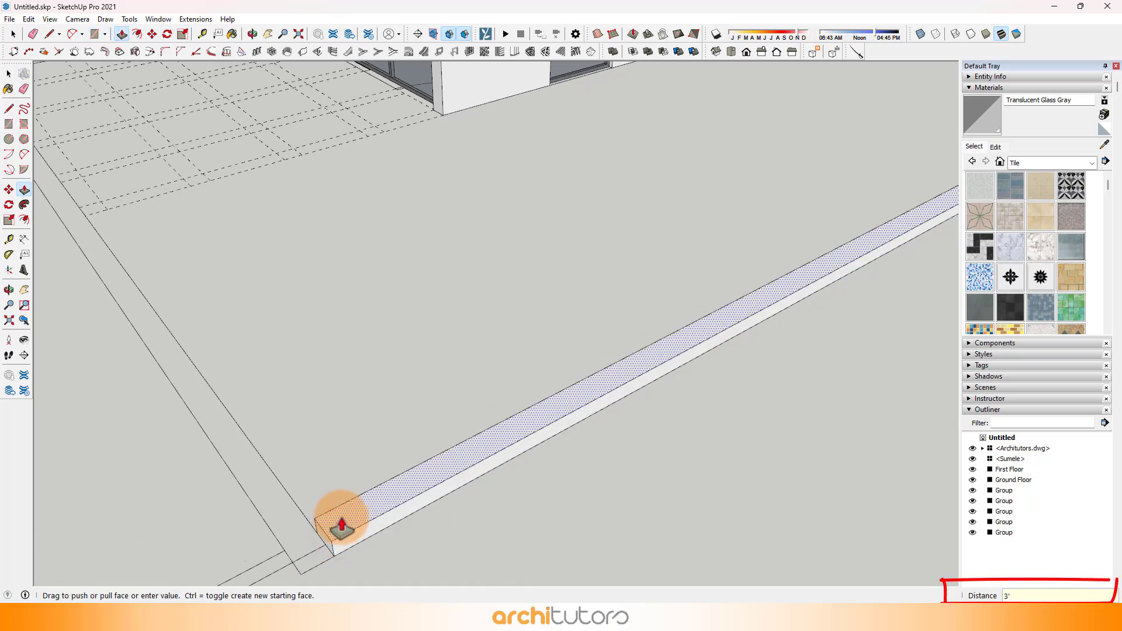
{"action": "key", "text": "Return"}
Step: Extend the front end of the low boundary wall 9" to the outer line of the plan
{"action": "middle_click_drag", "start_coordinate": [333, 528], "coordinate": [441, 543]}
{"action": "scroll", "coordinate": [440, 534], "scroll_direction": "down", "scroll_amount": 2}
{"action": "left_click", "coordinate": [436, 524]}
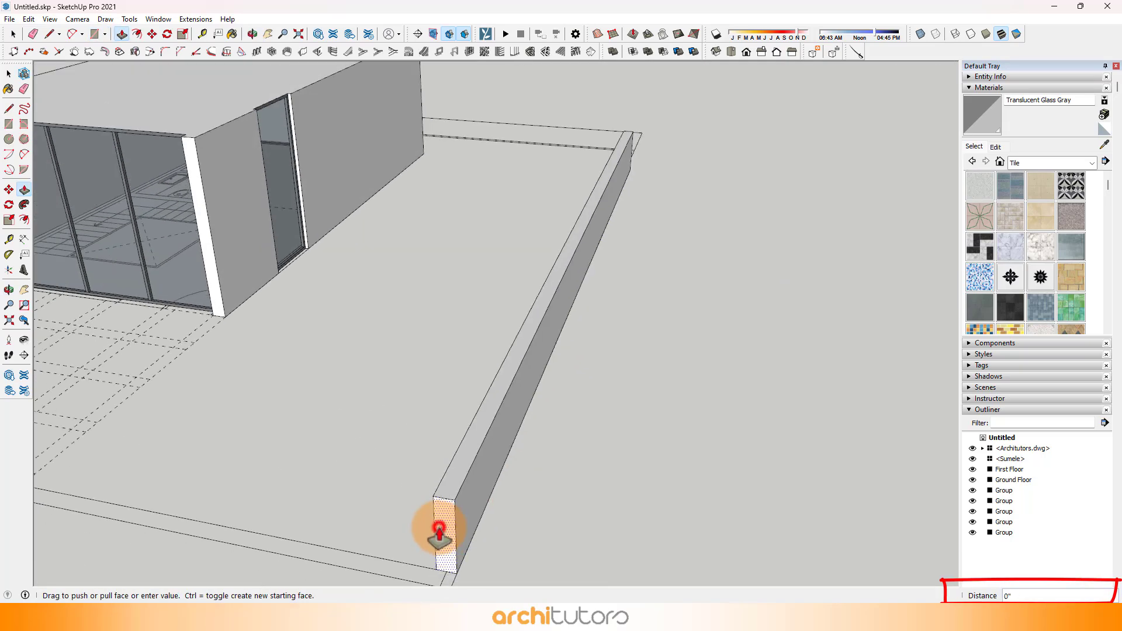
{"action": "middle_click_drag", "start_coordinate": [383, 579], "coordinate": [810, 293]}
{"action": "scroll", "coordinate": [772, 310], "scroll_direction": "up", "scroll_amount": 3}
{"action": "scroll", "coordinate": [590, 281], "scroll_direction": "down", "scroll_amount": 3}
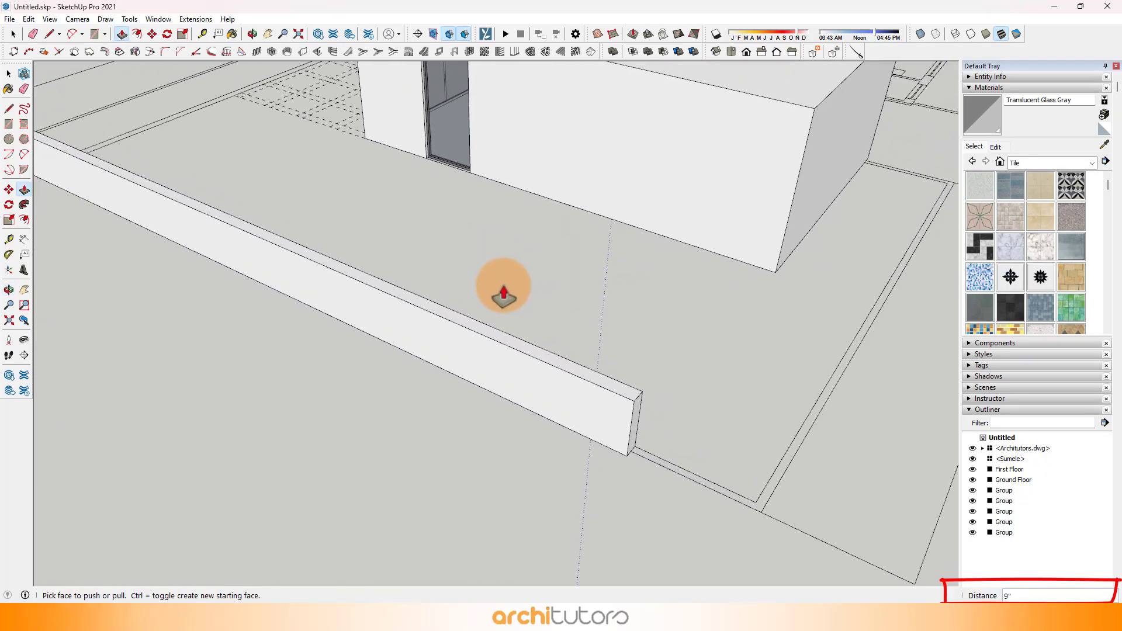
Step: Add a separate 9" segment at the boundary wall's rear end and extend its inner face about 18' towards the house
{"action": "left_click", "coordinate": [632, 430]}
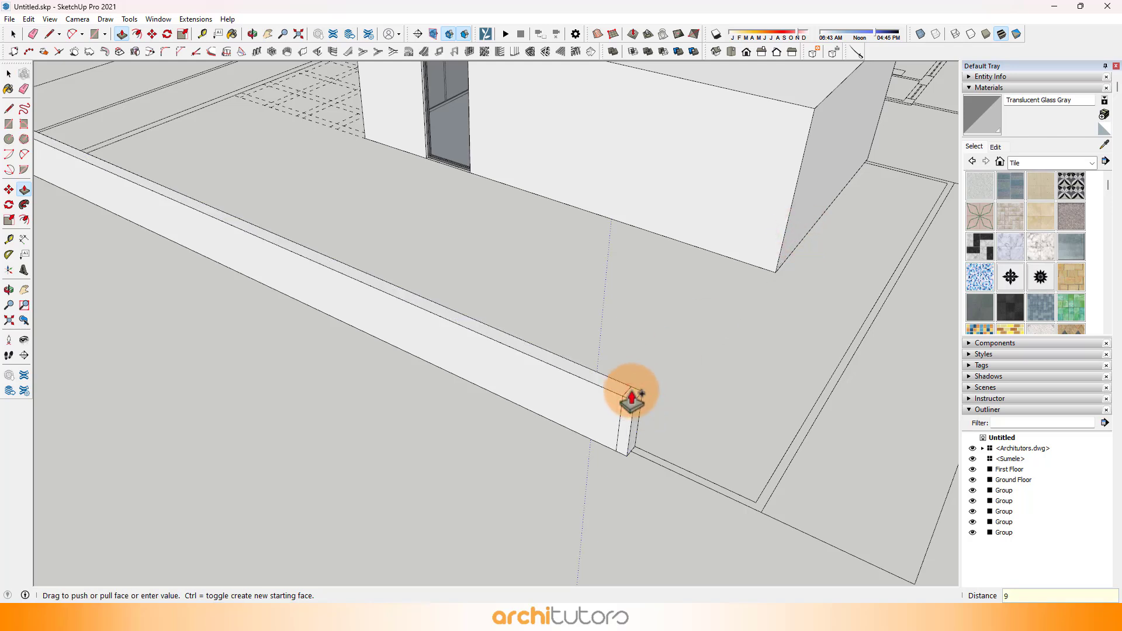
{"action": "middle_click_drag", "start_coordinate": [650, 391], "coordinate": [581, 442]}
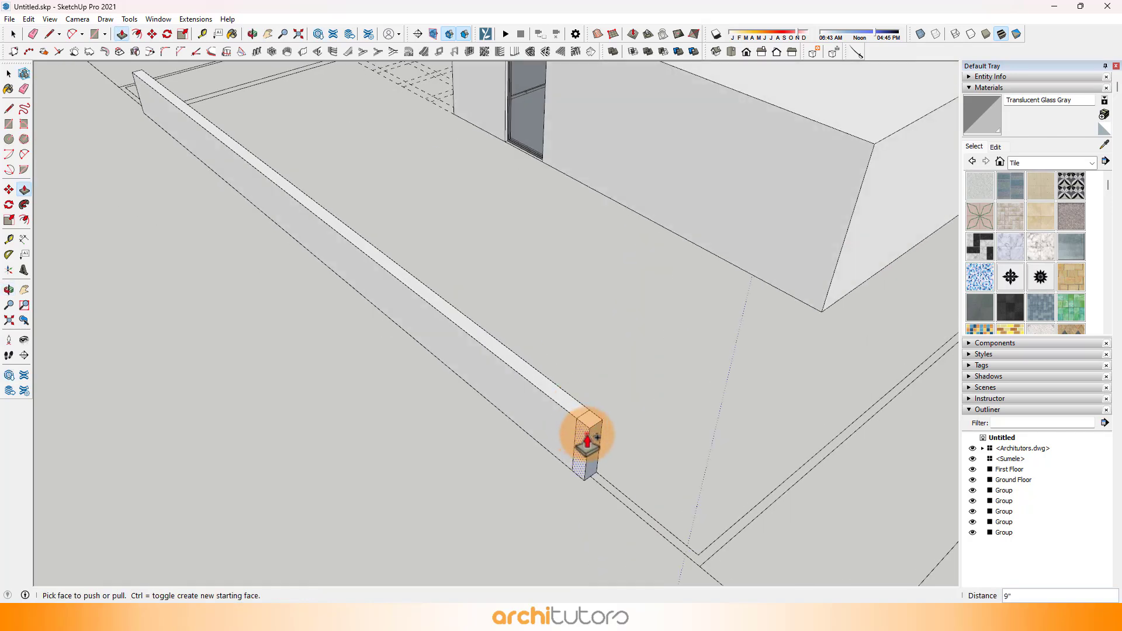
{"action": "left_click", "coordinate": [587, 441]}
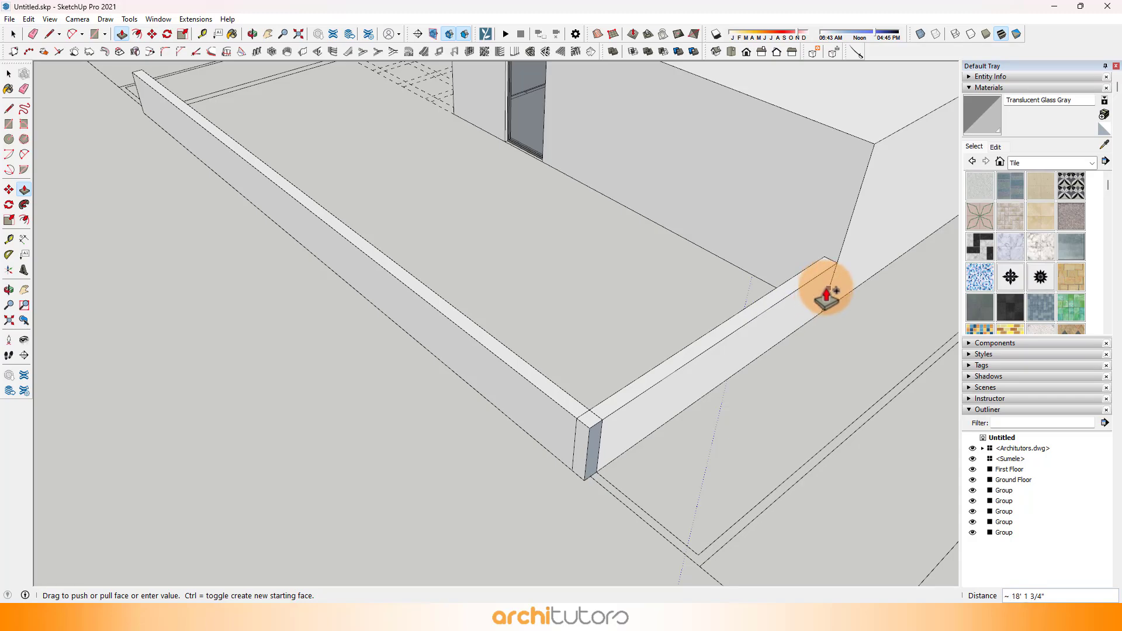
{"action": "left_click", "coordinate": [828, 289]}
Step: Draw a 9" by 15' 9" rectangle along the terrace's outer edge, up to the block's front corner
{"action": "scroll", "coordinate": [455, 304], "scroll_direction": "down", "scroll_amount": 1}
{"action": "middle_click_drag", "start_coordinate": [455, 305], "coordinate": [810, 301]}
{"action": "scroll", "coordinate": [606, 321], "scroll_direction": "down", "scroll_amount": 3}
{"action": "middle_click_drag", "start_coordinate": [433, 424], "coordinate": [506, 389], "text": "shift"}
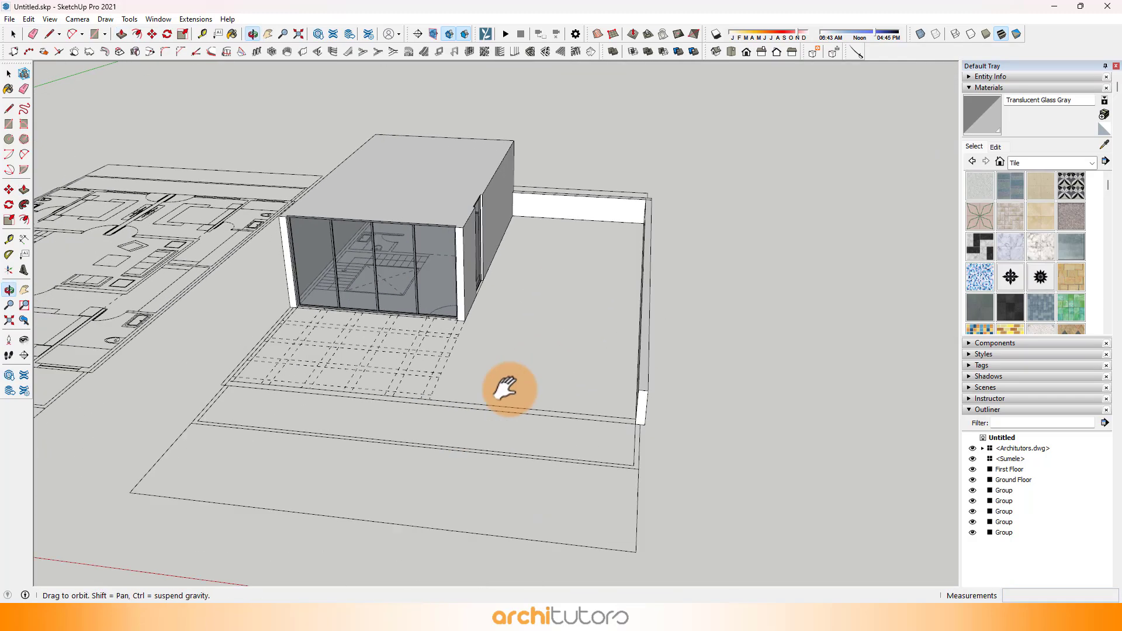
{"action": "scroll", "coordinate": [304, 445], "scroll_direction": "up", "scroll_amount": 10}
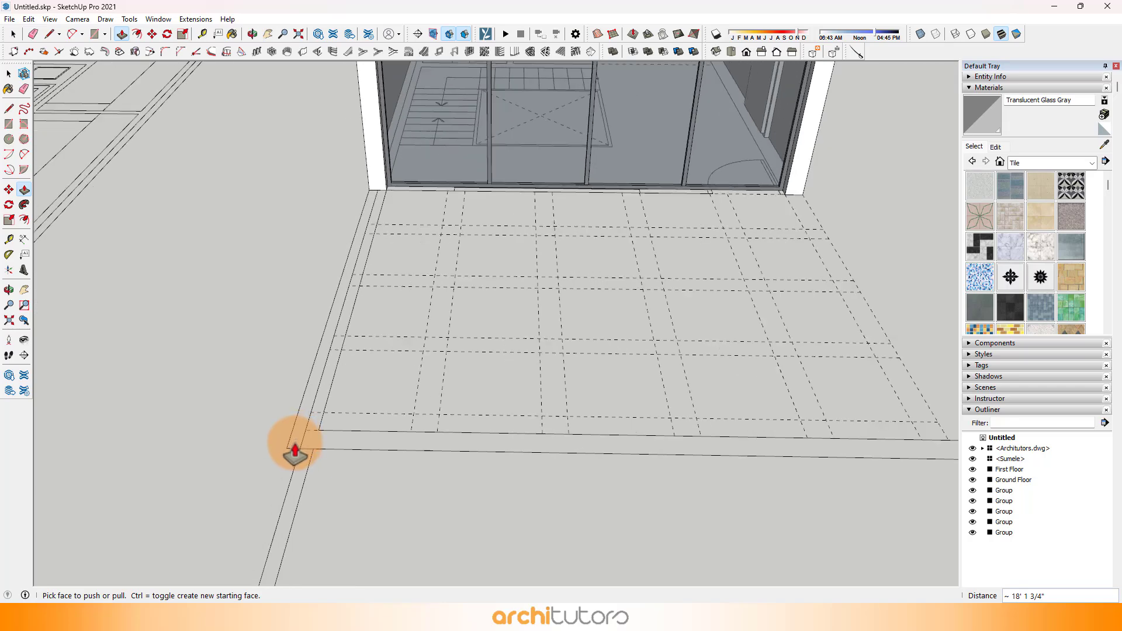
{"action": "key", "text": "r"}
{"action": "left_click", "coordinate": [286, 447]}
{"action": "left_click", "coordinate": [386, 194]}
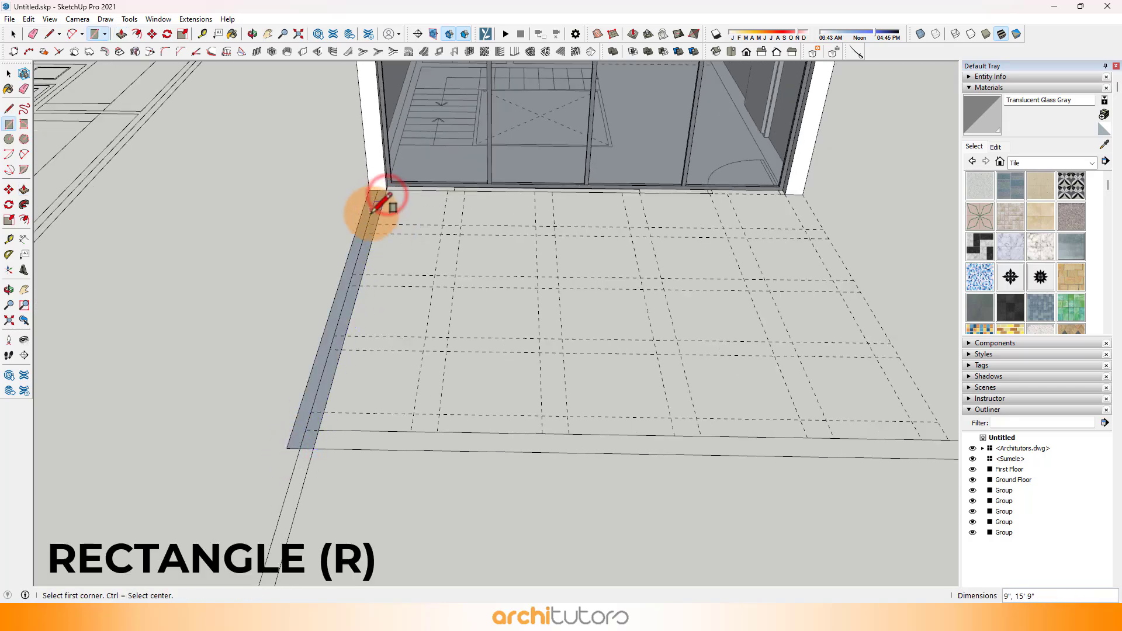
Step: Raise the terrace-edge rectangle with Push/Pull to match the height of the opposite boundary wall
{"action": "scroll", "coordinate": [372, 216], "scroll_direction": "down", "scroll_amount": 8}
{"action": "key", "text": "p"}
{"action": "left_click", "coordinate": [367, 219]}
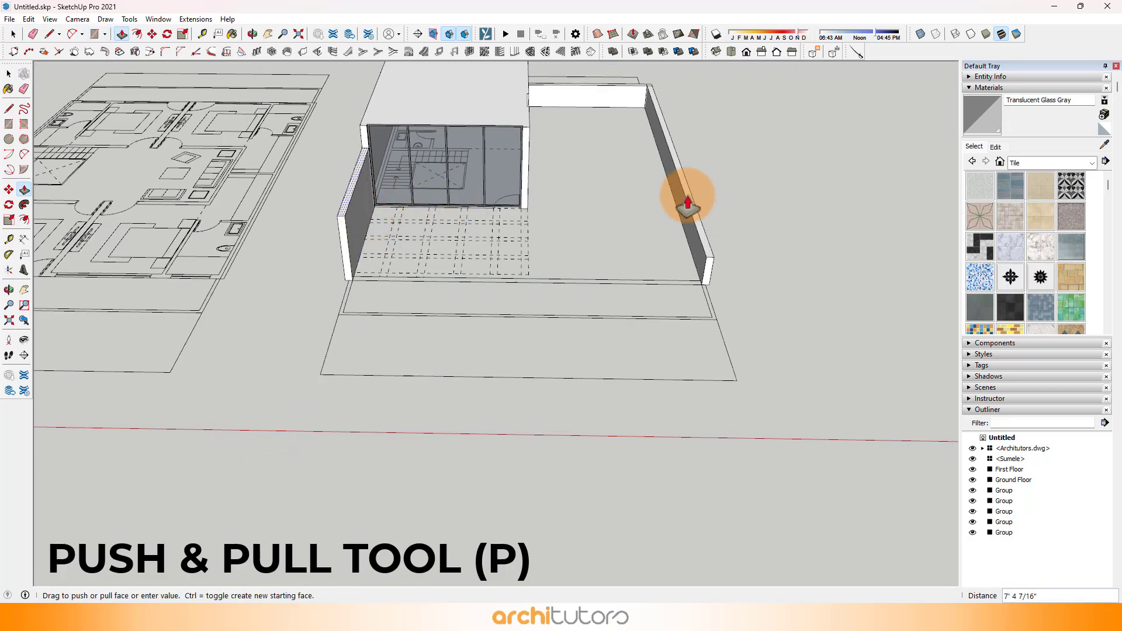
{"action": "left_click", "coordinate": [688, 195]}
{"action": "middle_click_drag", "start_coordinate": [494, 273], "coordinate": [588, 284]}
{"action": "scroll", "coordinate": [588, 284], "scroll_direction": "down", "scroll_amount": 3}
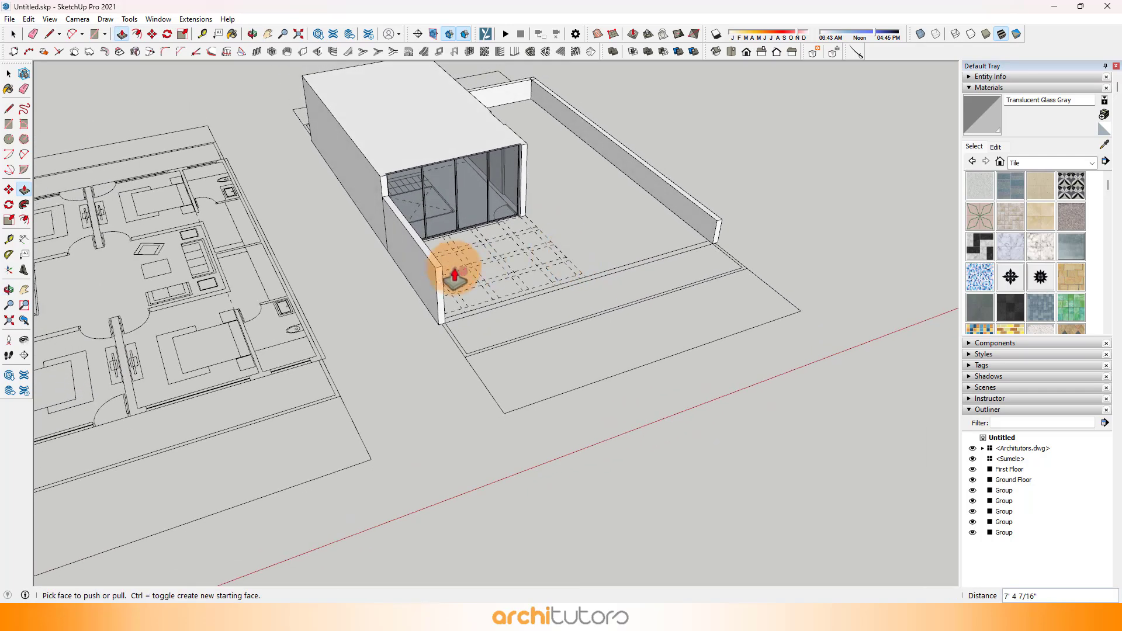
{"action": "left_click", "coordinate": [722, 222]}
{"action": "middle_click_drag", "start_coordinate": [722, 222], "coordinate": [513, 210]}
{"action": "scroll", "coordinate": [585, 196], "scroll_direction": "up", "scroll_amount": 5}
Step: Select the boundary walls on both sides of the plot and make them one group
{"action": "key", "text": "space"}
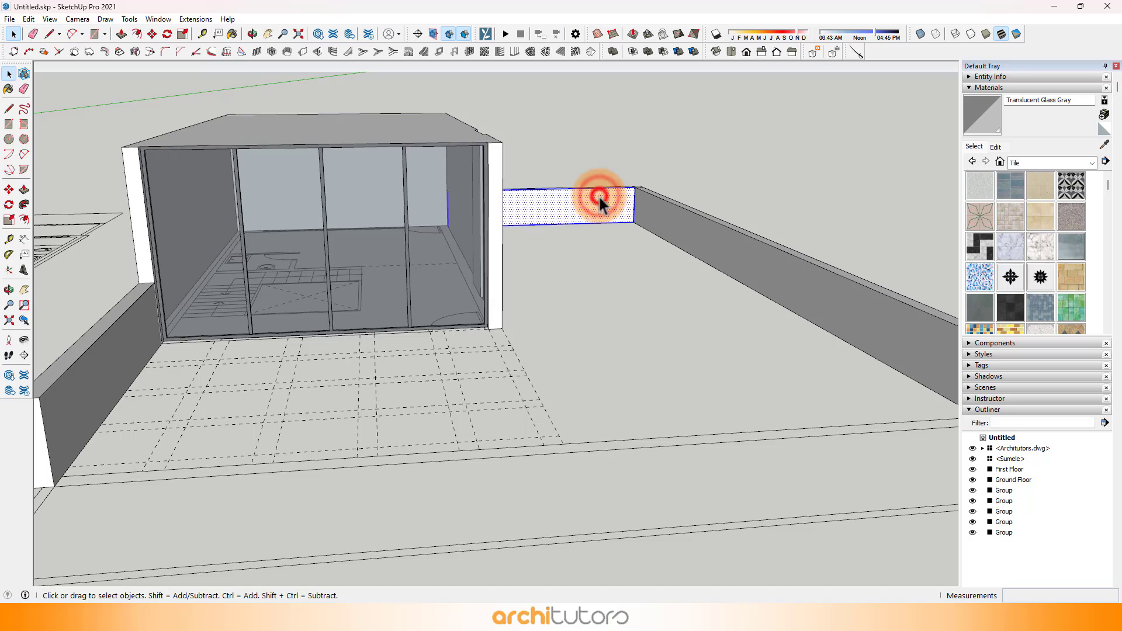
{"action": "triple_click", "coordinate": [599, 195]}
{"action": "scroll", "coordinate": [598, 195], "scroll_direction": "down", "scroll_amount": 3}
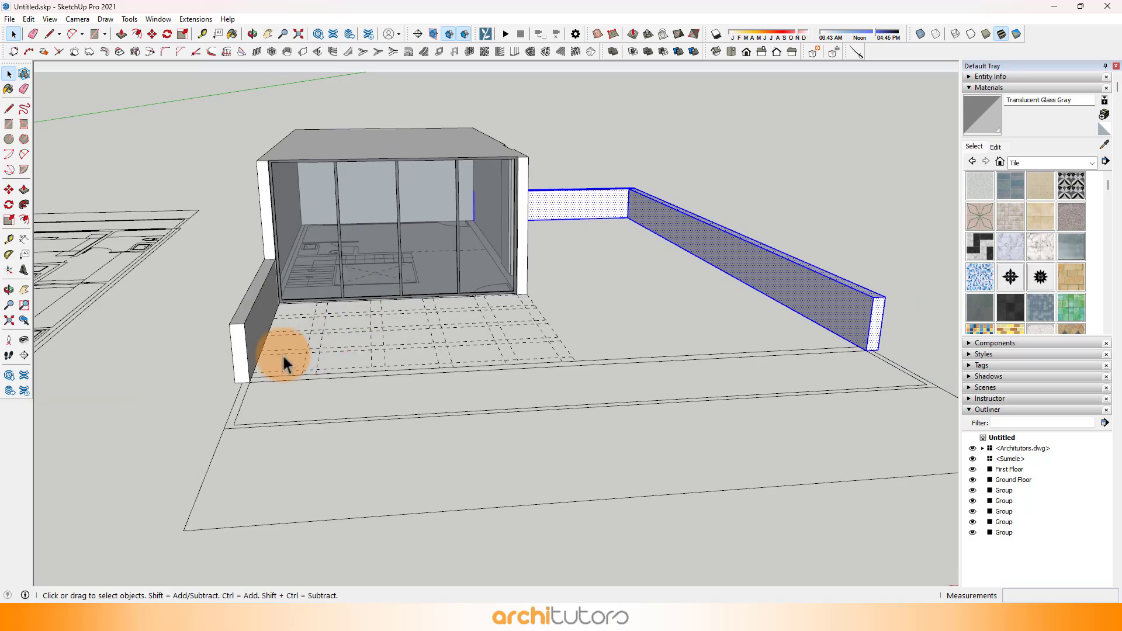
{"action": "right_click", "coordinate": [246, 349]}
{"action": "left_click", "coordinate": [304, 429]}
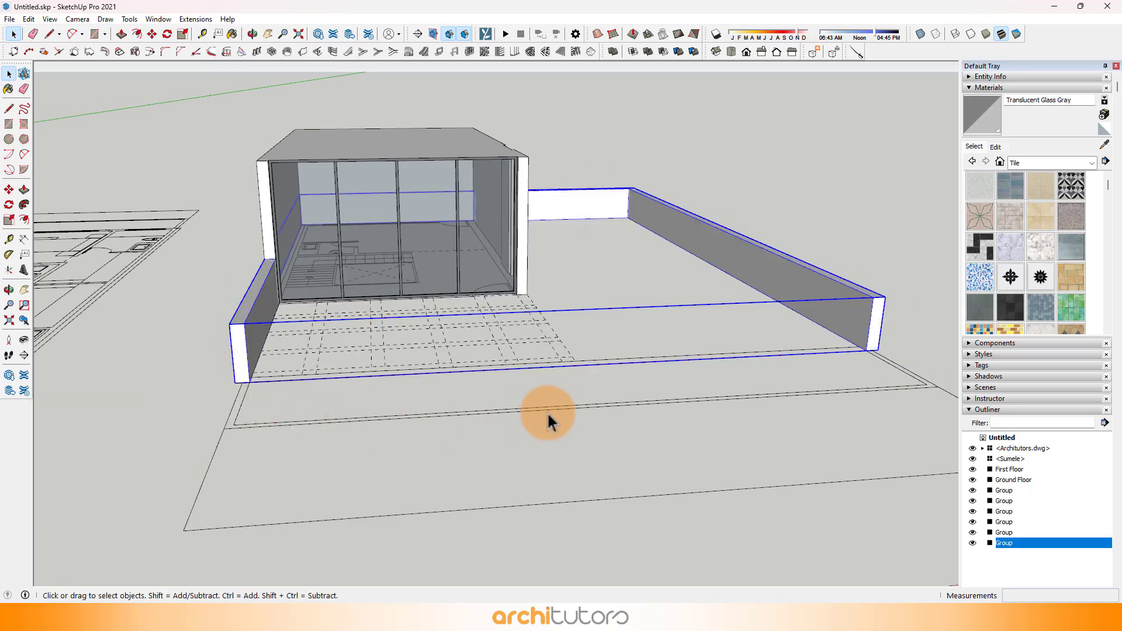
{"action": "left_click", "coordinate": [558, 430]}
Step: Draw a rectangle over the block's entire roof, from the front corner to the diagonally opposite rear corner
{"action": "middle_click_drag", "start_coordinate": [558, 394], "coordinate": [464, 338]}
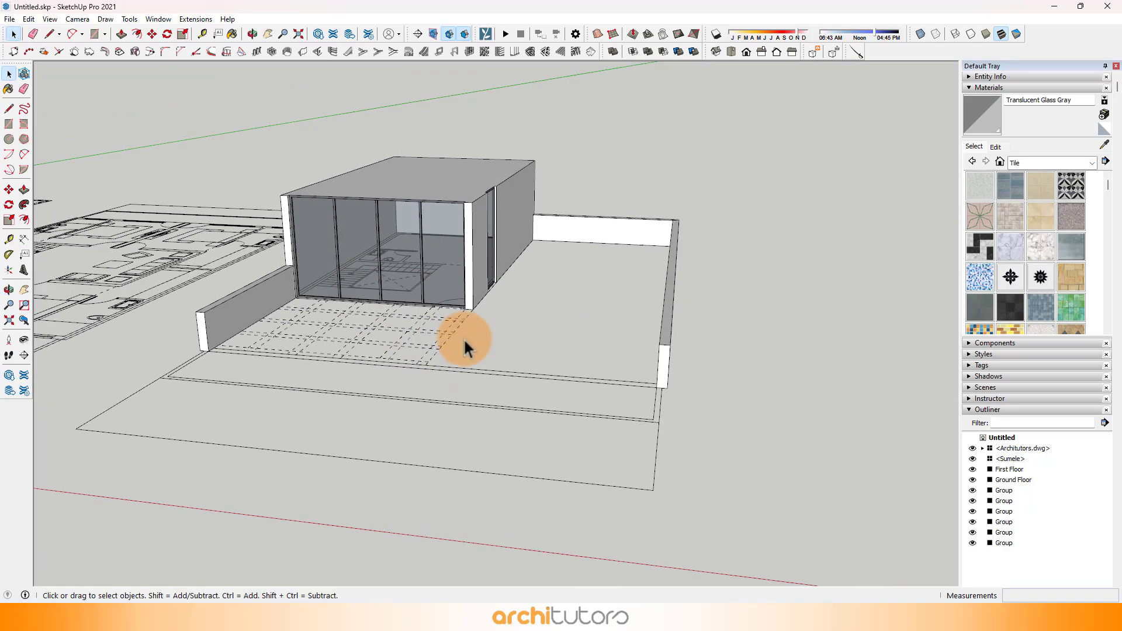
{"action": "scroll", "coordinate": [465, 339], "scroll_direction": "down", "scroll_amount": 2}
{"action": "middle_click_drag", "start_coordinate": [464, 339], "coordinate": [480, 361]}
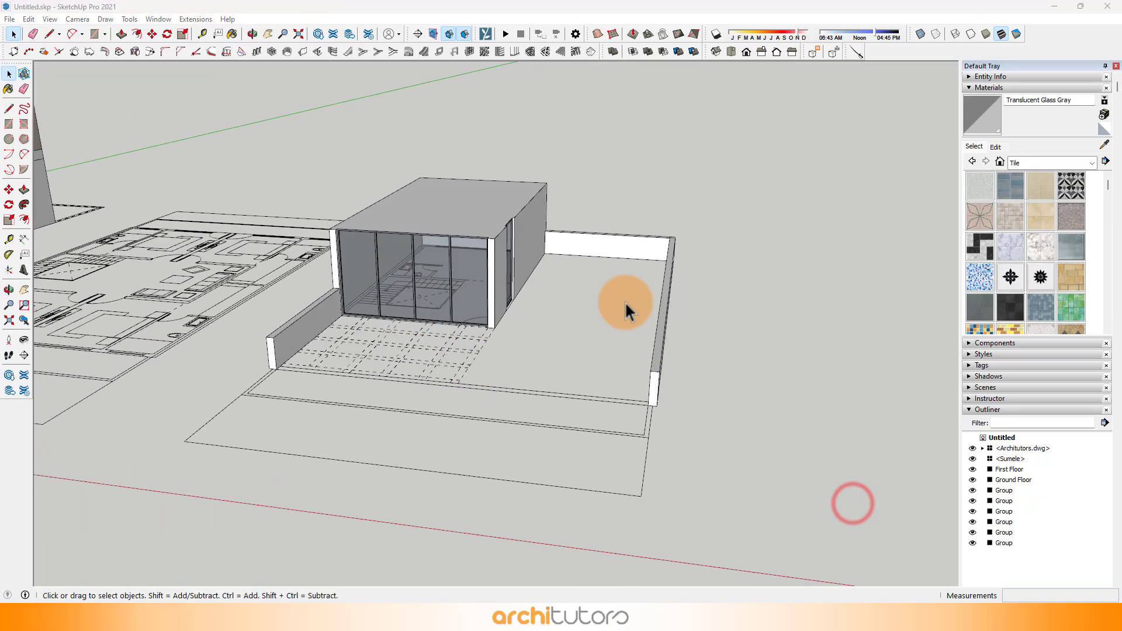
{"action": "scroll", "coordinate": [490, 233], "scroll_direction": "up", "scroll_amount": 4}
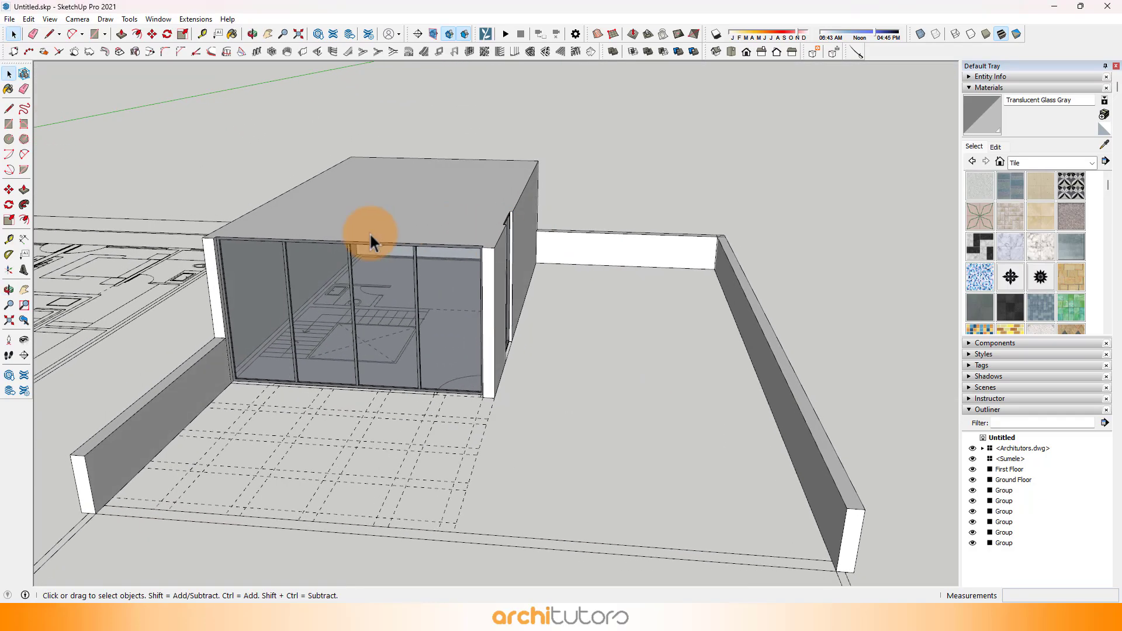
{"action": "scroll", "coordinate": [235, 222], "scroll_direction": "up", "scroll_amount": 4}
{"action": "key", "text": "t"}
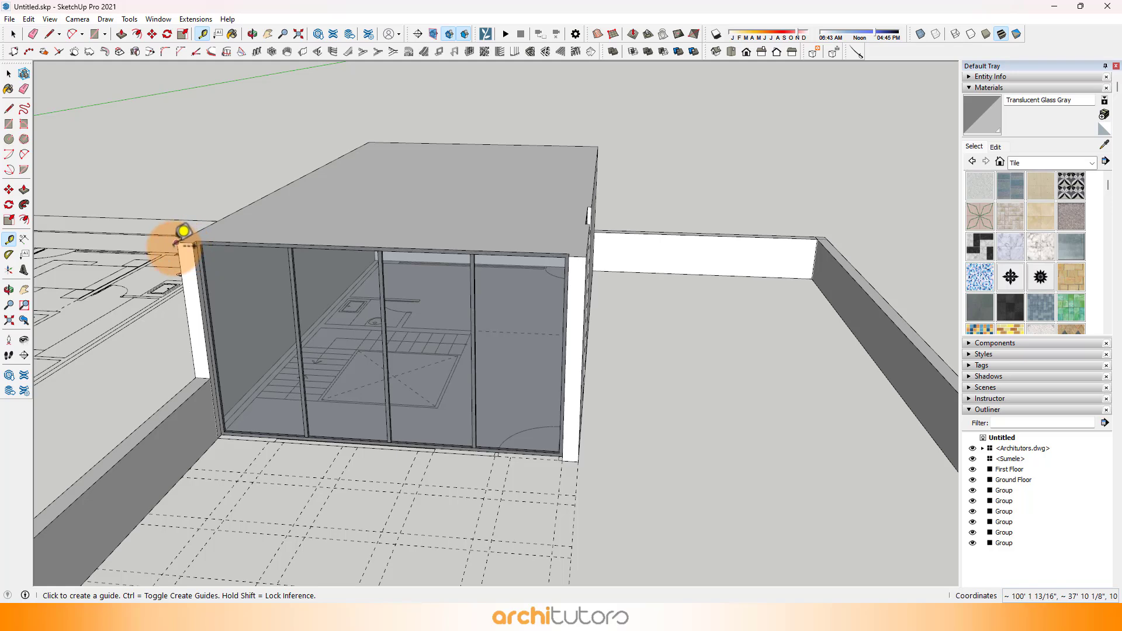
{"action": "left_click", "coordinate": [176, 244]}
{"action": "key", "text": "r"}
{"action": "left_click", "coordinate": [174, 243]}
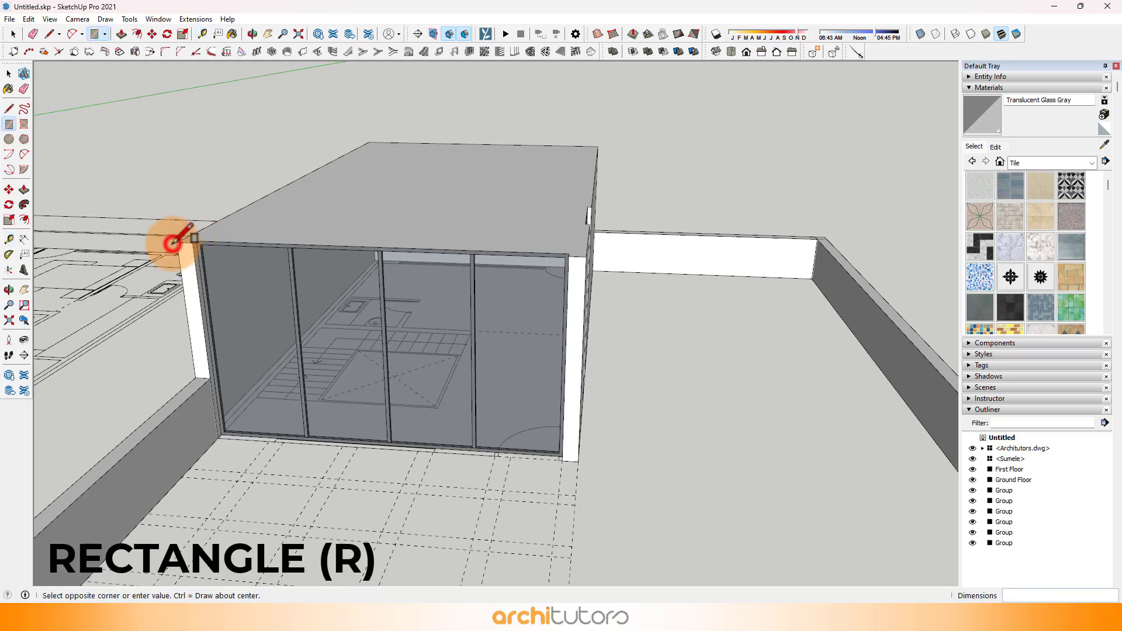
{"action": "left_click", "coordinate": [598, 147]}
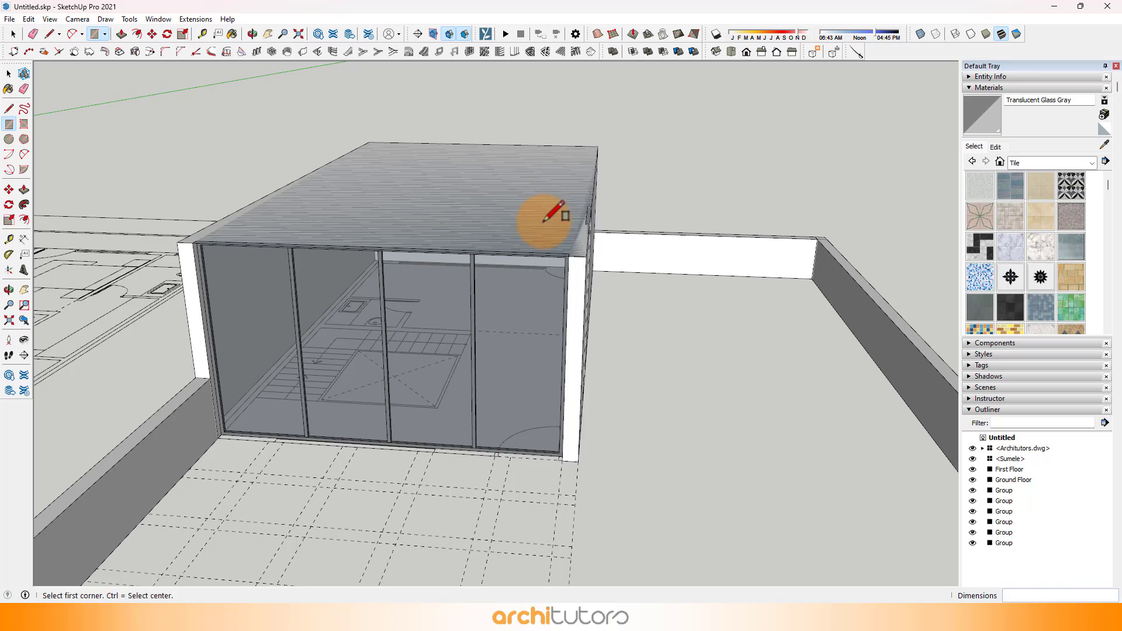
Step: Extrude the roof rectangle upward 6" with Push/Pull to form a slab over the block
{"action": "key", "text": "p"}
{"action": "left_click", "coordinate": [534, 223]}
{"action": "key", "text": "Return"}
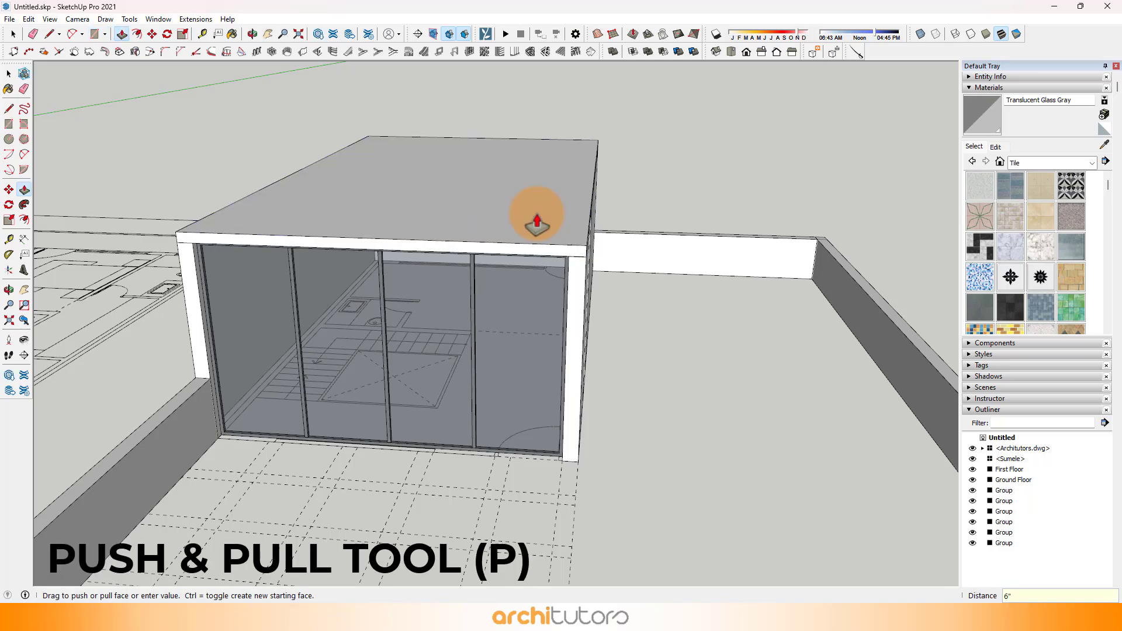
Step: Overhang the roof slab past the wall with the narrow window and pull its front edge out 6' with Push/Pull
{"action": "middle_click_drag", "start_coordinate": [639, 230], "coordinate": [530, 175]}
{"action": "scroll", "coordinate": [536, 188], "scroll_direction": "up", "scroll_amount": 1}
{"action": "left_click", "coordinate": [536, 189]}
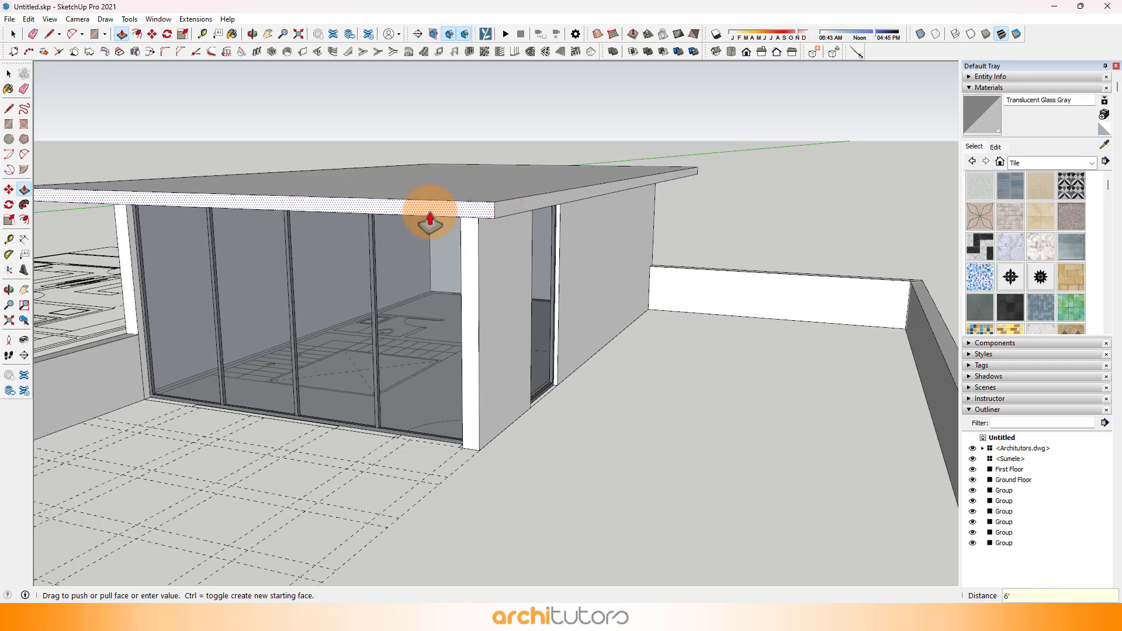
{"action": "key", "text": "Return"}
{"action": "middle_click_drag", "start_coordinate": [430, 222], "coordinate": [418, 304]}
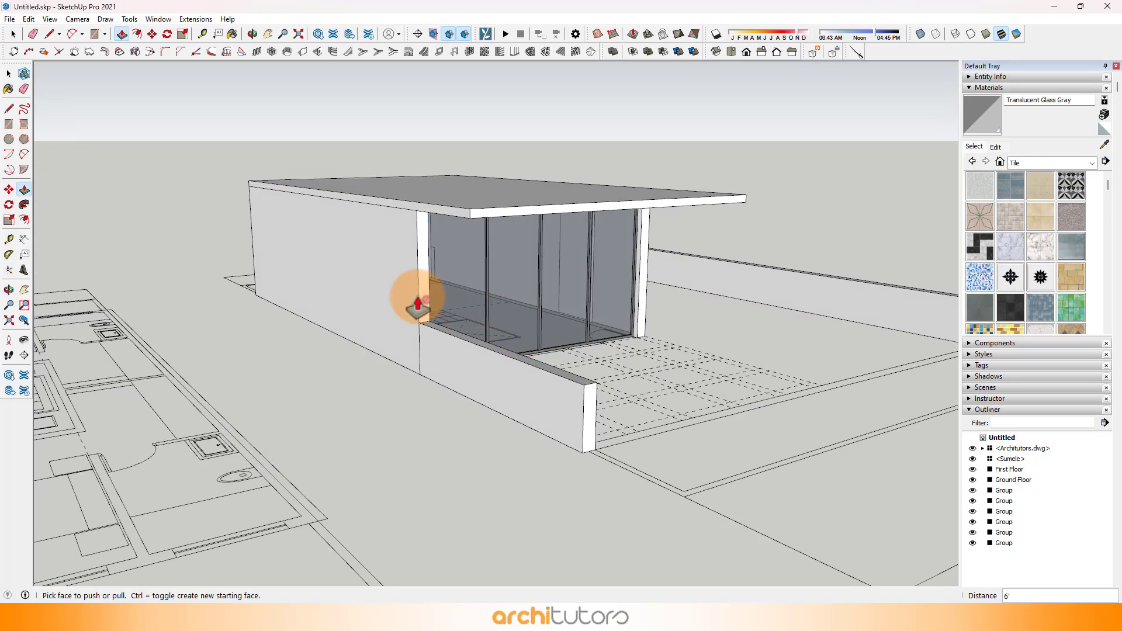
Step: Open the block's wall group and extend the front end of the wall beside the low boundary wall by 3'
{"action": "scroll", "coordinate": [417, 297], "scroll_direction": "up", "scroll_amount": 2}
{"action": "key", "text": "space"}
{"action": "double_click", "coordinate": [425, 297]}
{"action": "key", "text": "ctrl+a"}
{"action": "scroll", "coordinate": [425, 297], "scroll_direction": "up", "scroll_amount": 1}
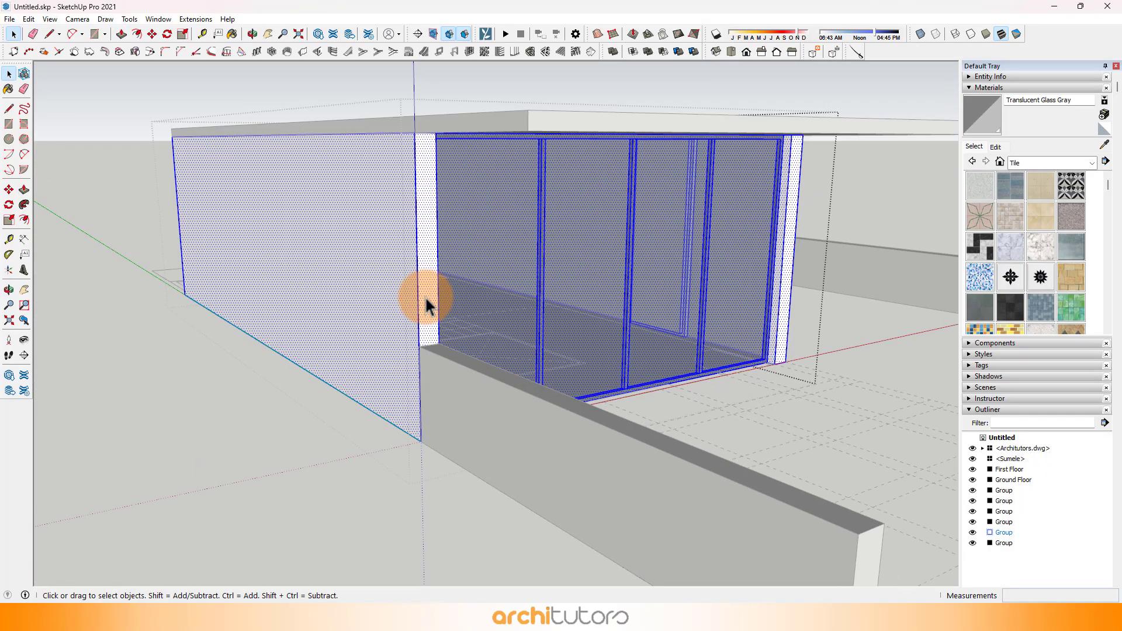
{"action": "key", "text": "p"}
{"action": "left_click", "coordinate": [427, 300]}
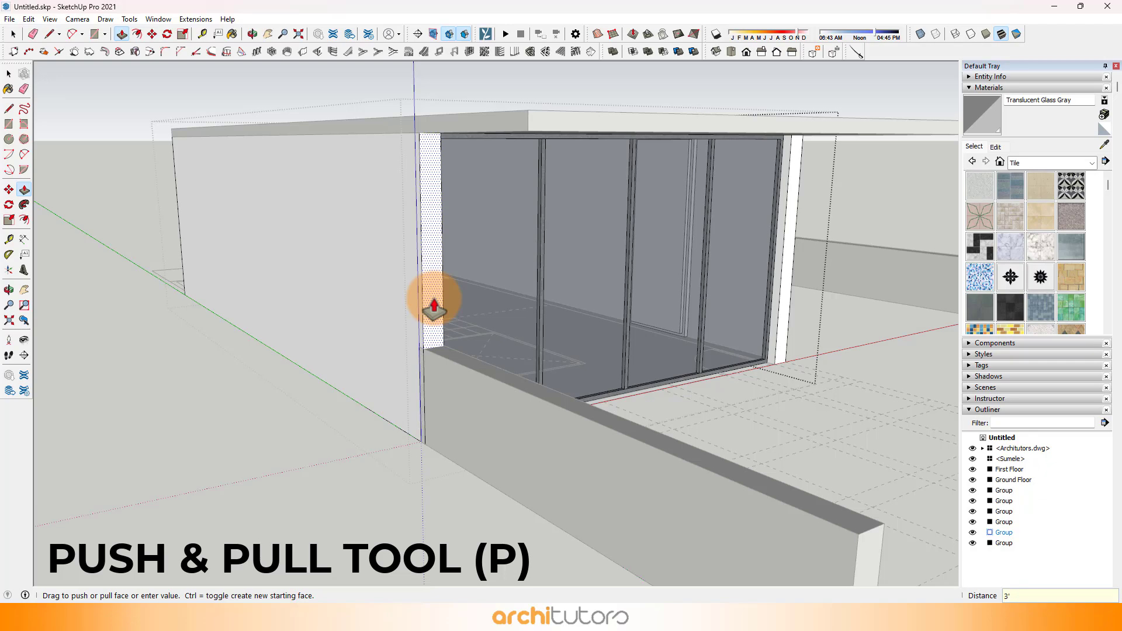
{"action": "key", "text": "Return"}
{"action": "scroll", "coordinate": [434, 301], "scroll_direction": "down", "scroll_amount": 1}
{"action": "middle_click_drag", "start_coordinate": [433, 300], "coordinate": [318, 299]}
{"action": "scroll", "coordinate": [318, 299], "scroll_direction": "down", "scroll_amount": 1}
{"action": "key", "text": "space"}
{"action": "key", "text": "Escape"}
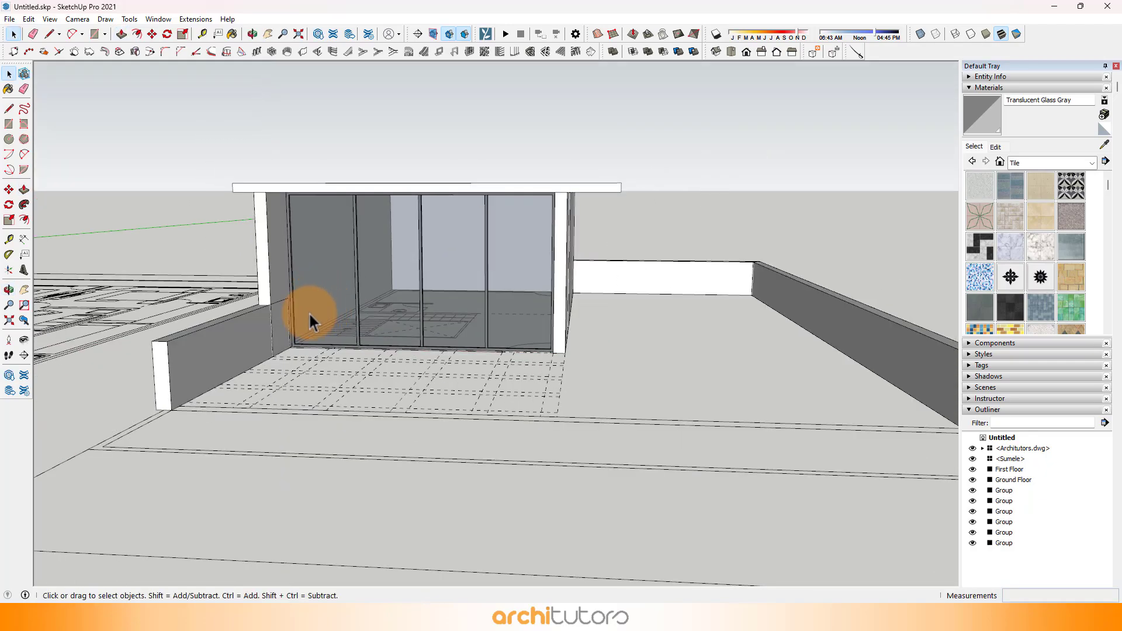
Step: In the boundary-wall group, push the terrace wall's inner end back to the front edge of the block's adjoining side wall
{"action": "scroll", "coordinate": [251, 327], "scroll_direction": "up", "scroll_amount": 2}
{"action": "left_click", "coordinate": [259, 324]}
{"action": "middle_click_drag", "start_coordinate": [228, 318], "coordinate": [756, 295]}
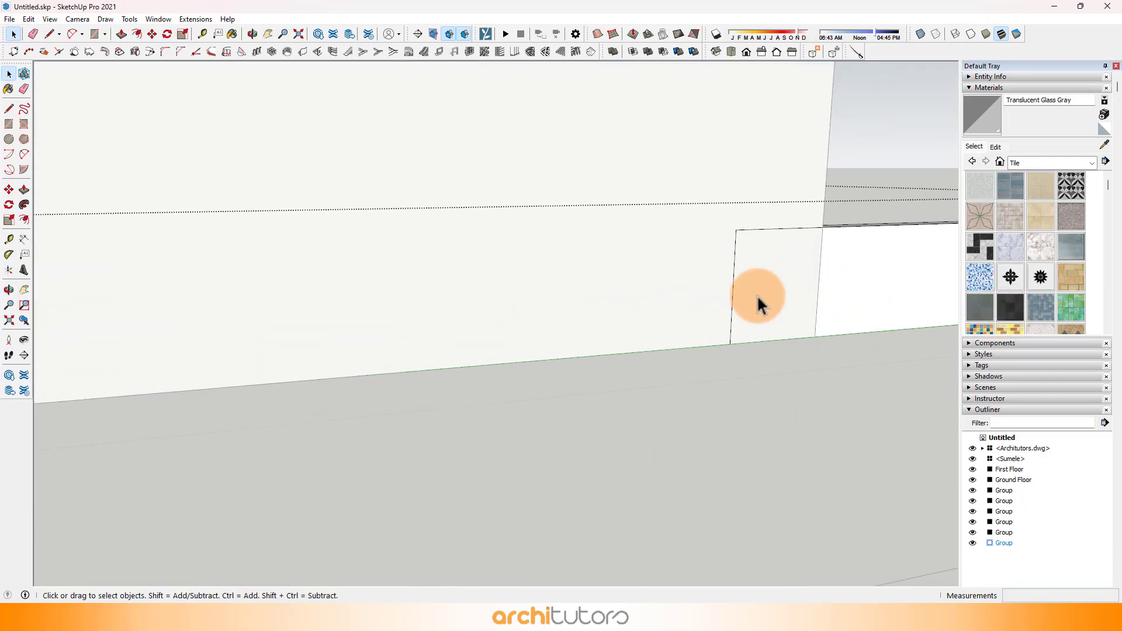
{"action": "key", "text": "p"}
{"action": "left_click_drag", "start_coordinate": [721, 308], "coordinate": [821, 222]}
{"action": "left_click", "coordinate": [823, 214]}
{"action": "middle_click_drag", "start_coordinate": [823, 222], "coordinate": [327, 333]}
{"action": "scroll", "coordinate": [518, 373], "scroll_direction": "down", "scroll_amount": 5}
{"action": "scroll", "coordinate": [319, 214], "scroll_direction": "up", "scroll_amount": 3}
{"action": "key", "text": "space"}
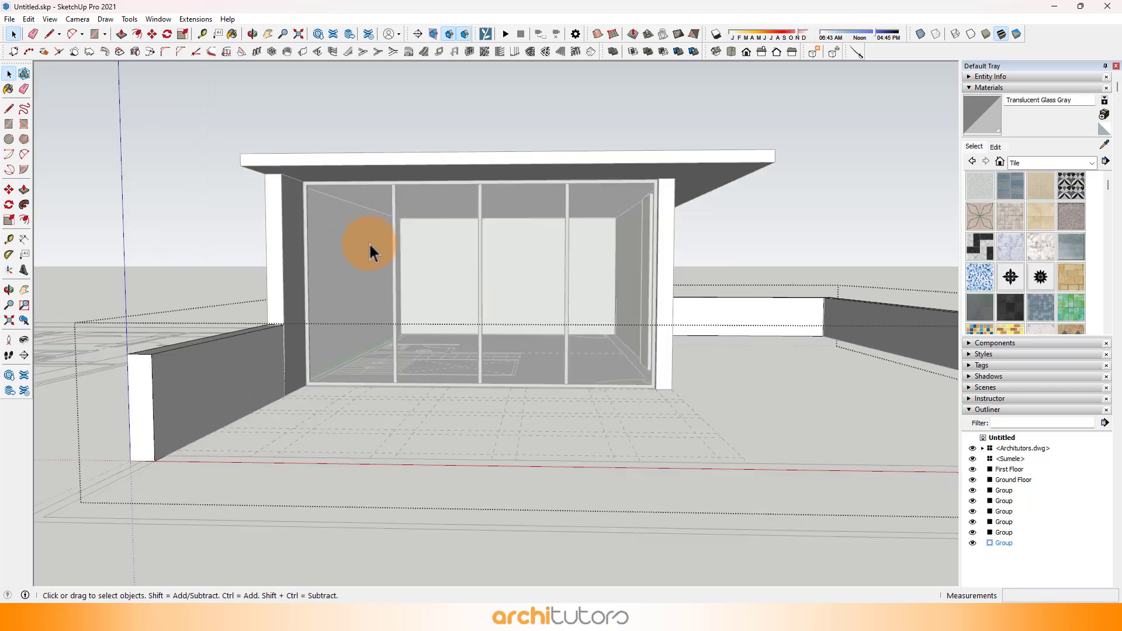
{"action": "left_click", "coordinate": [369, 242]}
Step: Select the entire roof slab and make it a group
{"action": "middle_click_drag", "start_coordinate": [487, 276], "coordinate": [421, 252]}
{"action": "scroll", "coordinate": [446, 269], "scroll_direction": "down", "scroll_amount": 1}
{"action": "scroll", "coordinate": [422, 250], "scroll_direction": "up", "scroll_amount": 1}
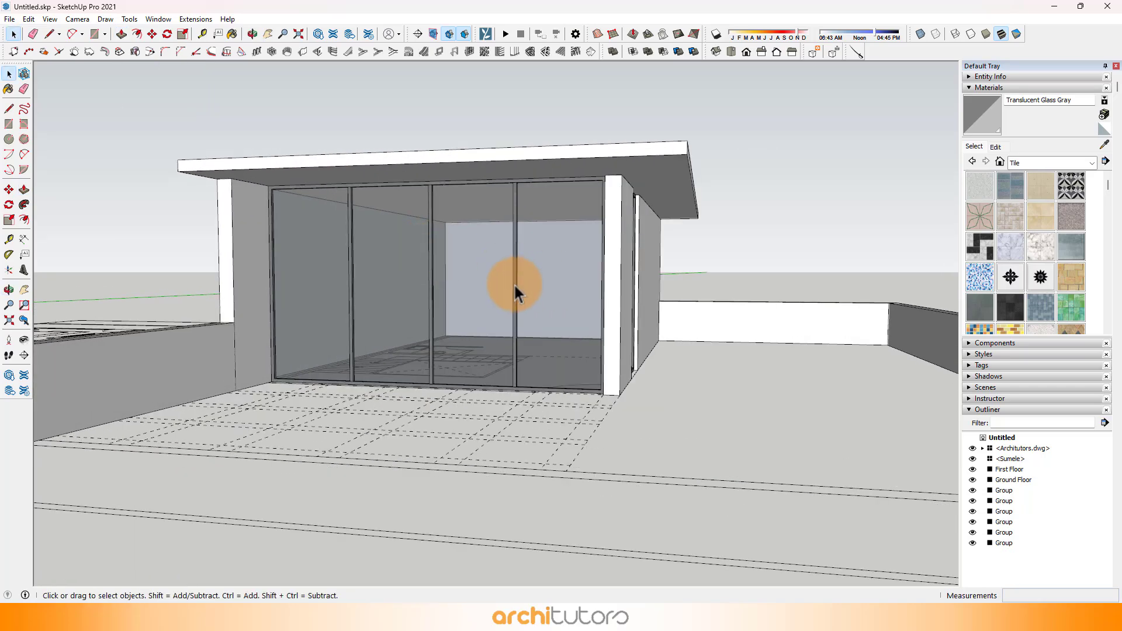
{"action": "middle_click_drag", "start_coordinate": [368, 183], "coordinate": [334, 167]}
{"action": "mouse_move", "coordinate": [585, 154]}
{"action": "middle_mouse_down"}
{"action": "mouse_move", "coordinate": [546, 169]}
{"action": "mouse_move", "coordinate": [561, 164]}
{"action": "mouse_move", "coordinate": [445, 168]}
{"action": "middle_mouse_up"}
{"action": "scroll", "coordinate": [175, 158], "scroll_direction": "up", "scroll_amount": 2}
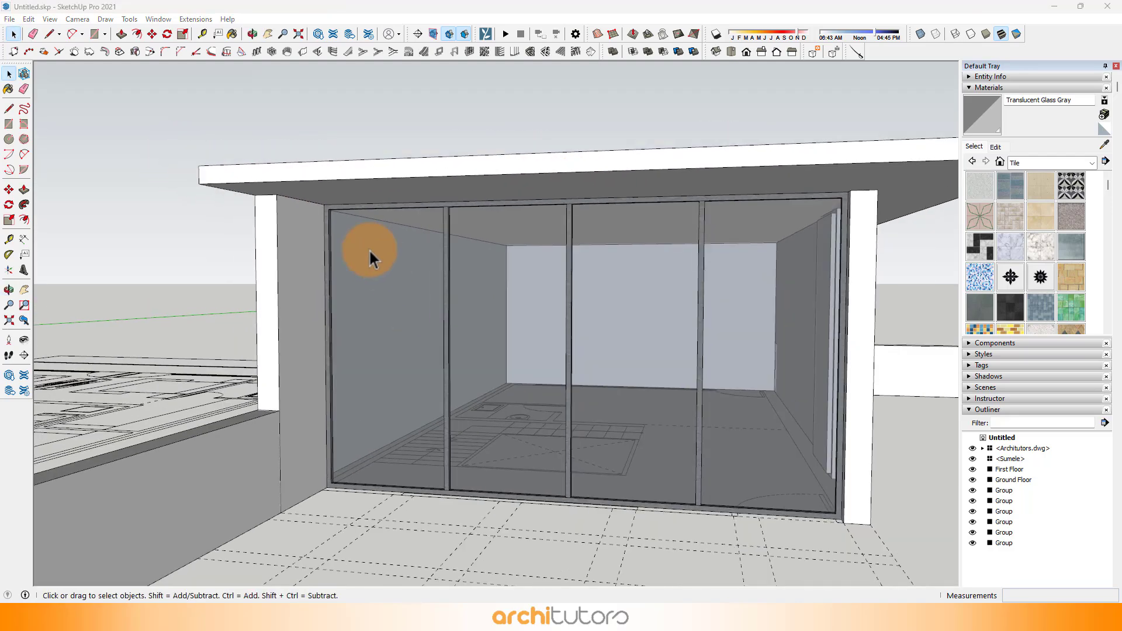
{"action": "scroll", "coordinate": [328, 225], "scroll_direction": "up", "scroll_amount": 1}
{"action": "left_click", "coordinate": [230, 170]}
{"action": "middle_click_drag", "start_coordinate": [205, 172], "coordinate": [161, 185]}
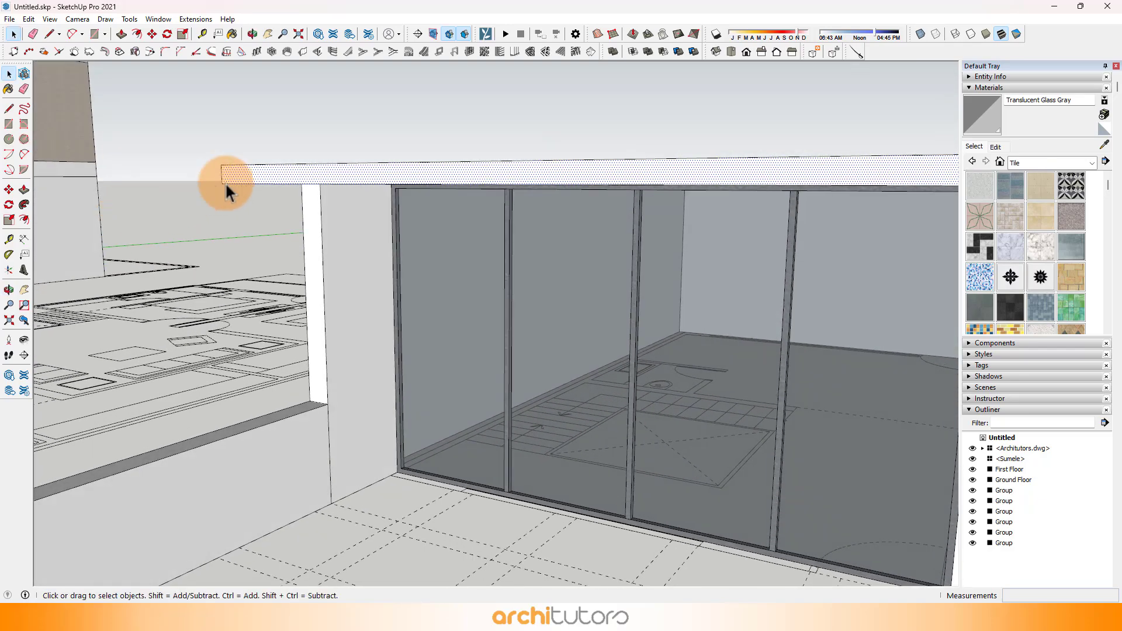
{"action": "triple_click", "coordinate": [235, 181]}
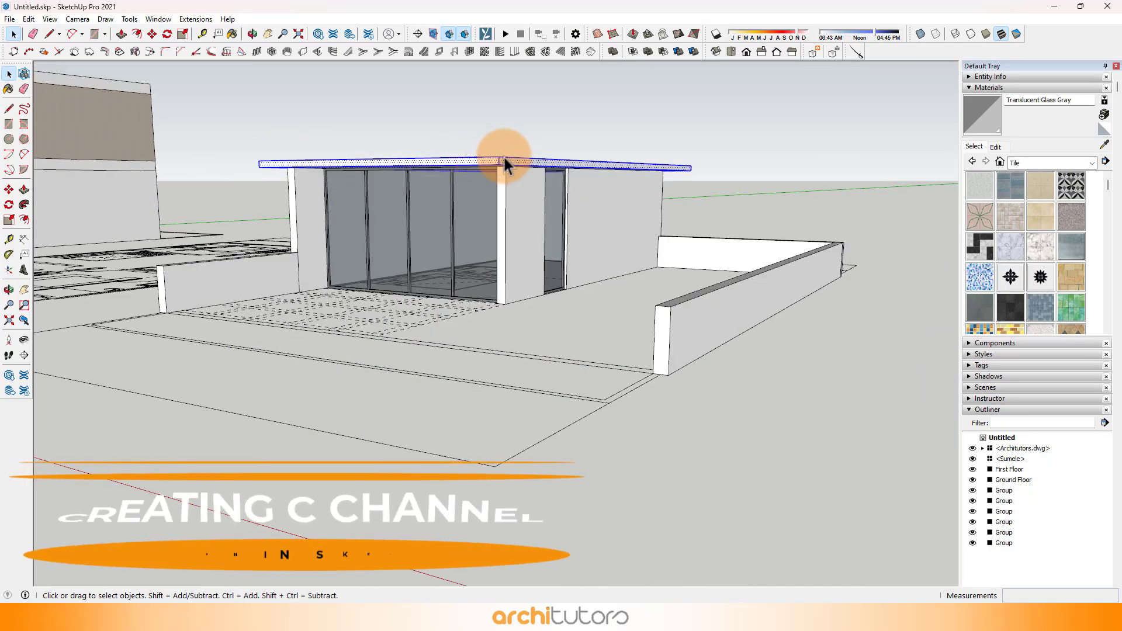
{"action": "right_click", "coordinate": [459, 194]}
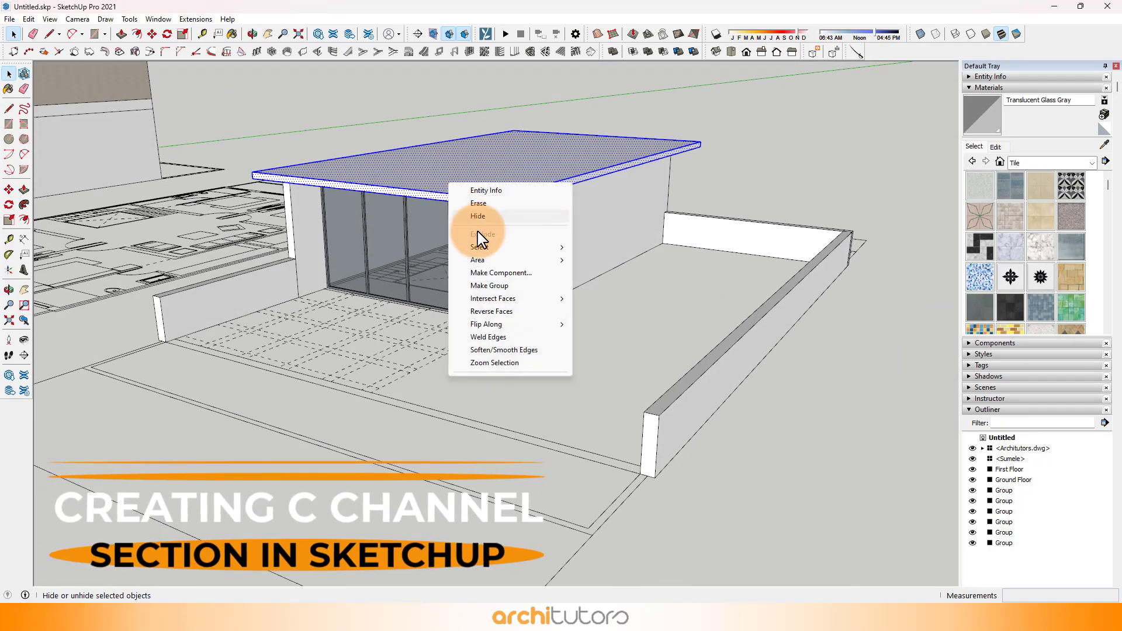
{"action": "left_click", "coordinate": [506, 286]}
{"action": "left_click", "coordinate": [282, 137]}
Step: Draw the top flange outline of a C-channel profile from the roof slab's upper front corner along the green axis
{"action": "scroll", "coordinate": [250, 157], "scroll_direction": "up", "scroll_amount": 8}
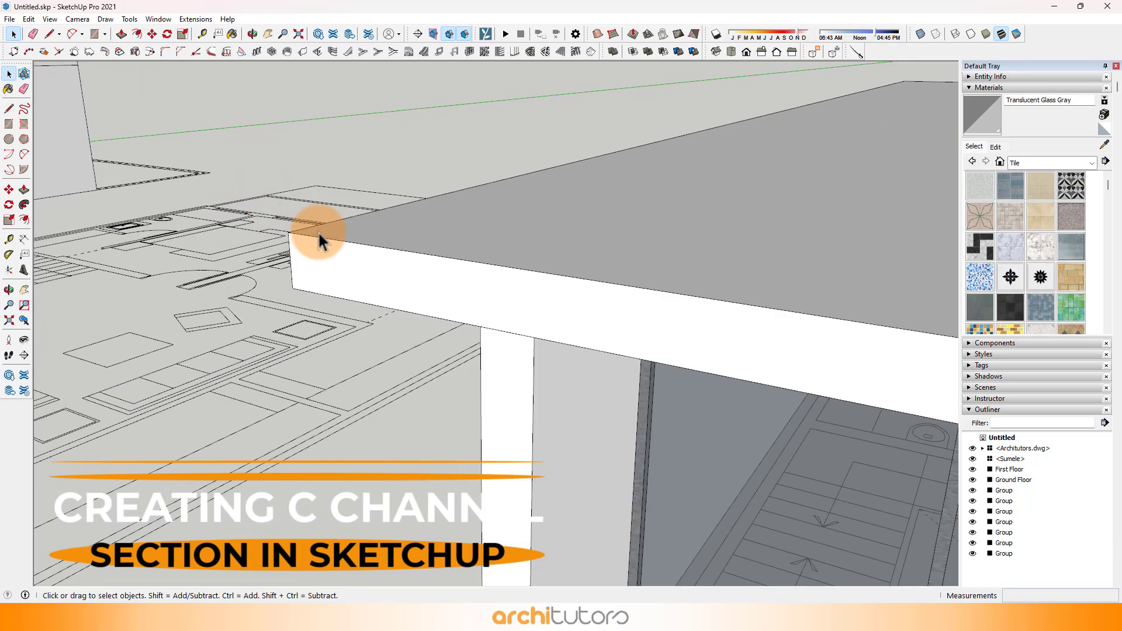
{"action": "scroll", "coordinate": [315, 230], "scroll_direction": "up", "scroll_amount": 1}
{"action": "mouse_move", "coordinate": [295, 238]}
{"action": "middle_mouse_down"}
{"action": "mouse_move", "coordinate": [263, 250]}
{"action": "mouse_move", "coordinate": [286, 252]}
{"action": "middle_mouse_up"}
{"action": "scroll", "coordinate": [278, 234], "scroll_direction": "up", "scroll_amount": 2}
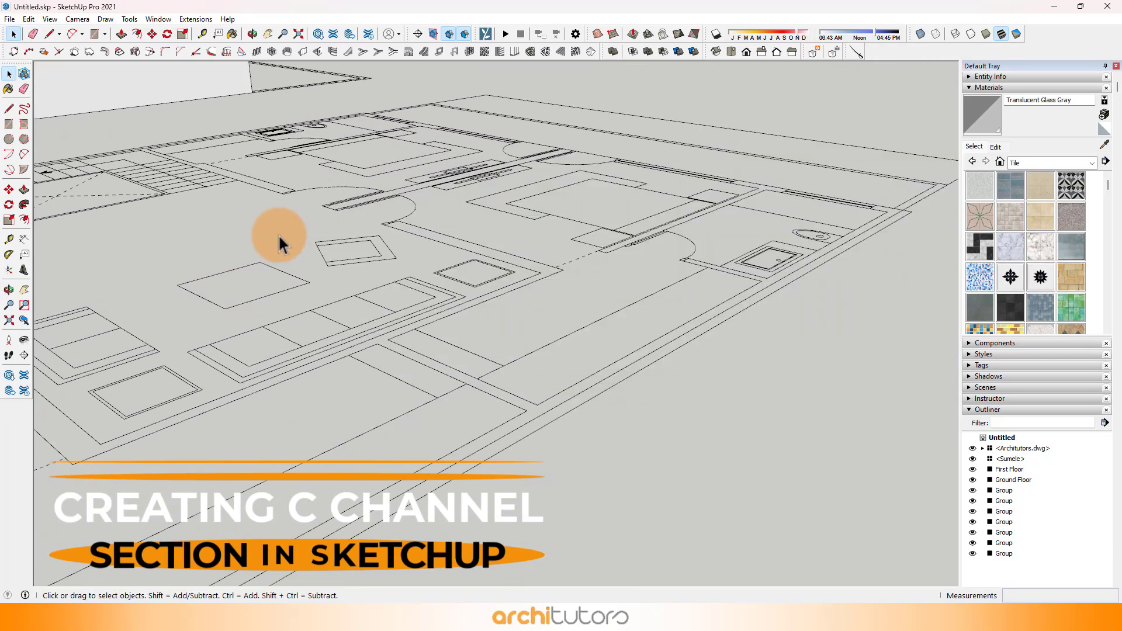
{"action": "scroll", "coordinate": [279, 234], "scroll_direction": "down", "scroll_amount": 1}
{"action": "key", "text": "l"}
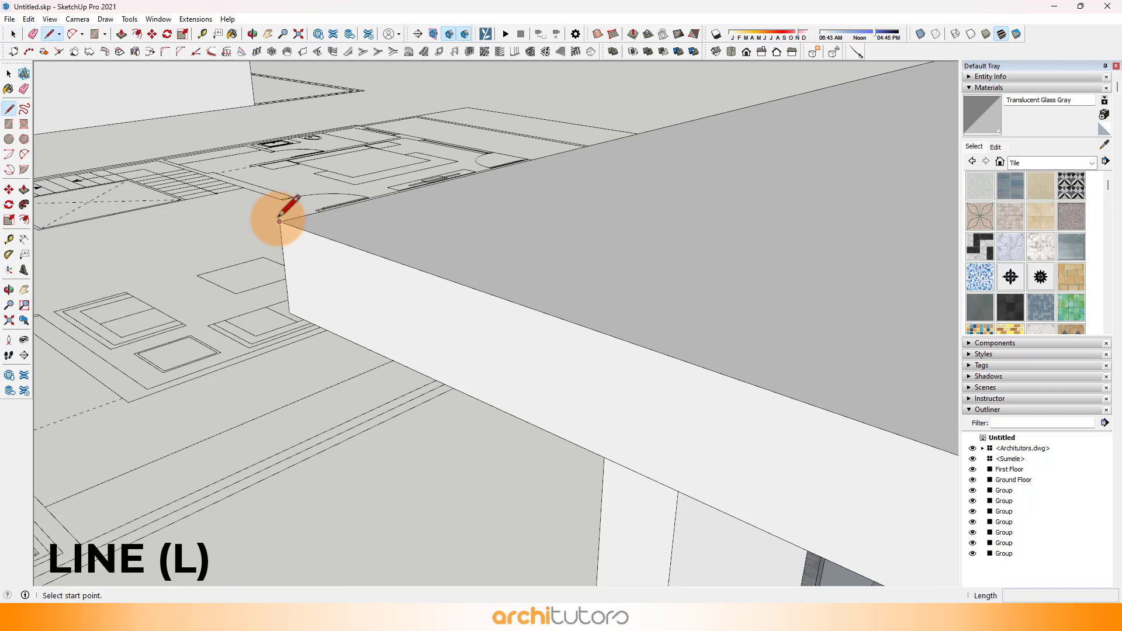
{"action": "left_click", "coordinate": [280, 222]}
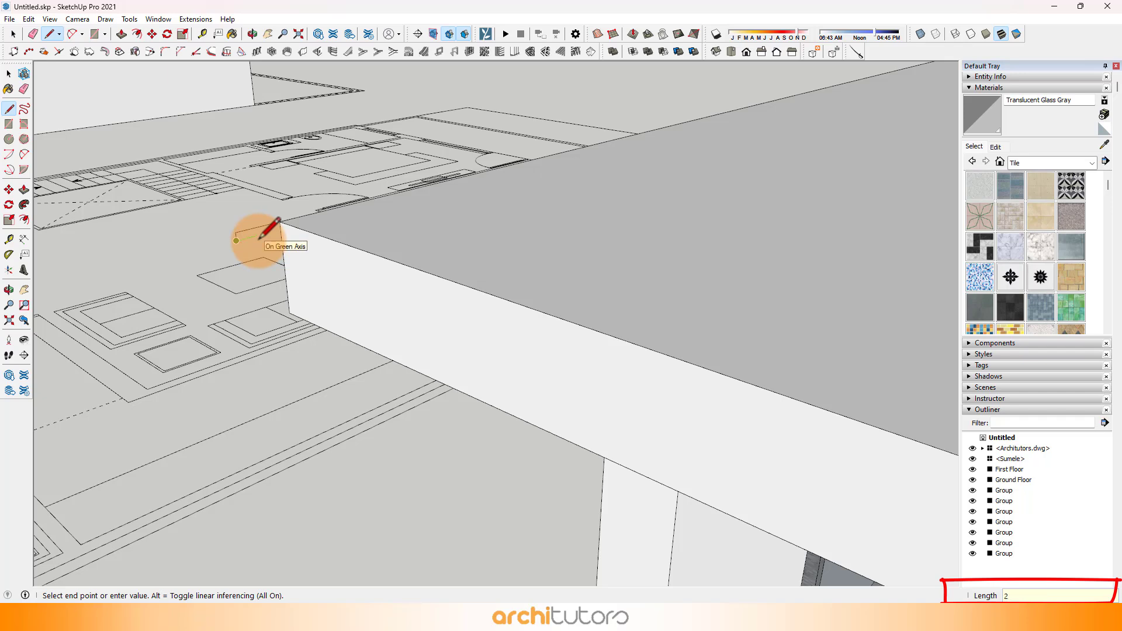
{"action": "key", "text": "Return"}
{"action": "key", "text": "Escape"}
Step: Draw the profile's 3" bottom flange from the slab's lower corner and connect it to the top flange with the inner web line
{"action": "middle_click_drag", "start_coordinate": [293, 318], "coordinate": [291, 315]}
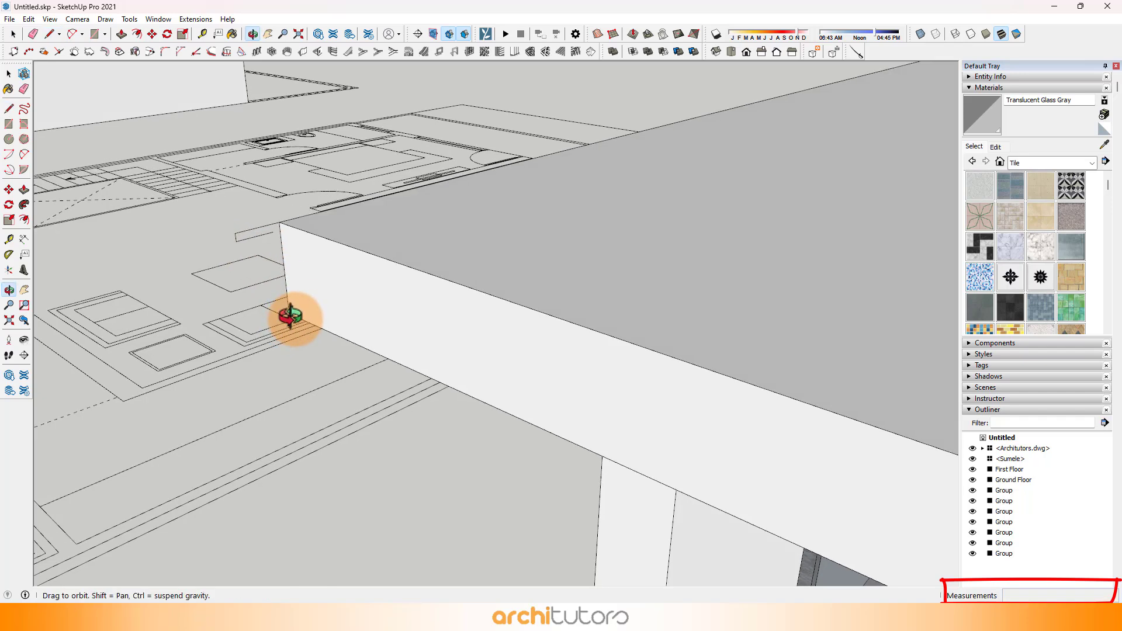
{"action": "left_click", "coordinate": [289, 314]}
{"action": "scroll", "coordinate": [261, 323], "scroll_direction": "up", "scroll_amount": 3}
{"action": "type", "text": "32' 11 1/2\""}
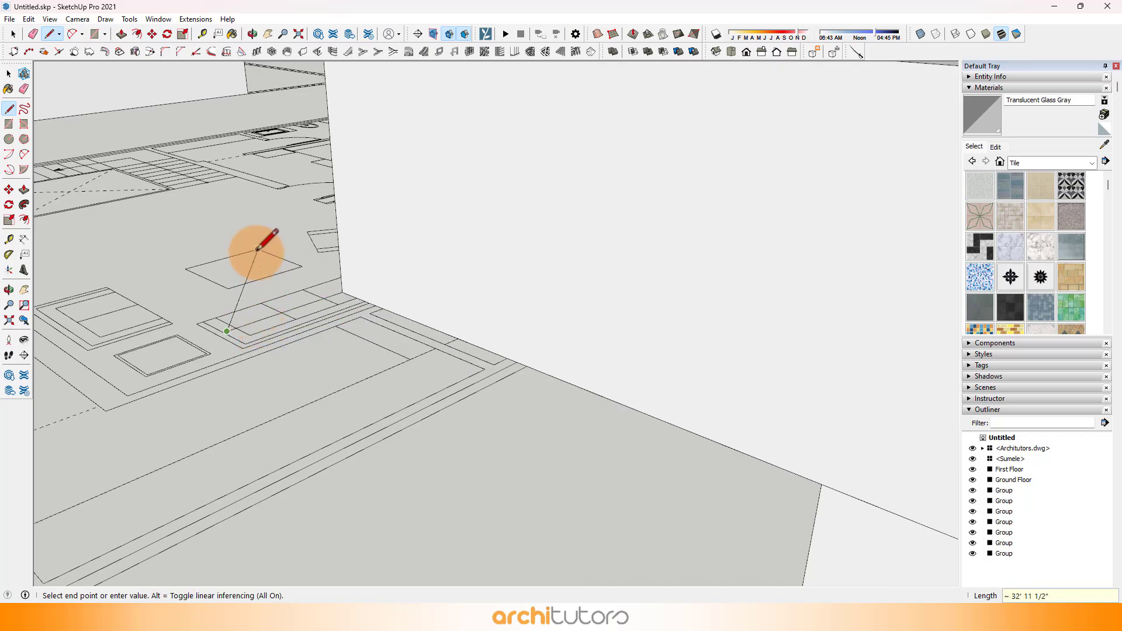
{"action": "scroll", "coordinate": [257, 251], "scroll_direction": "down", "scroll_amount": 2}
{"action": "scroll", "coordinate": [245, 244], "scroll_direction": "up", "scroll_amount": 1}
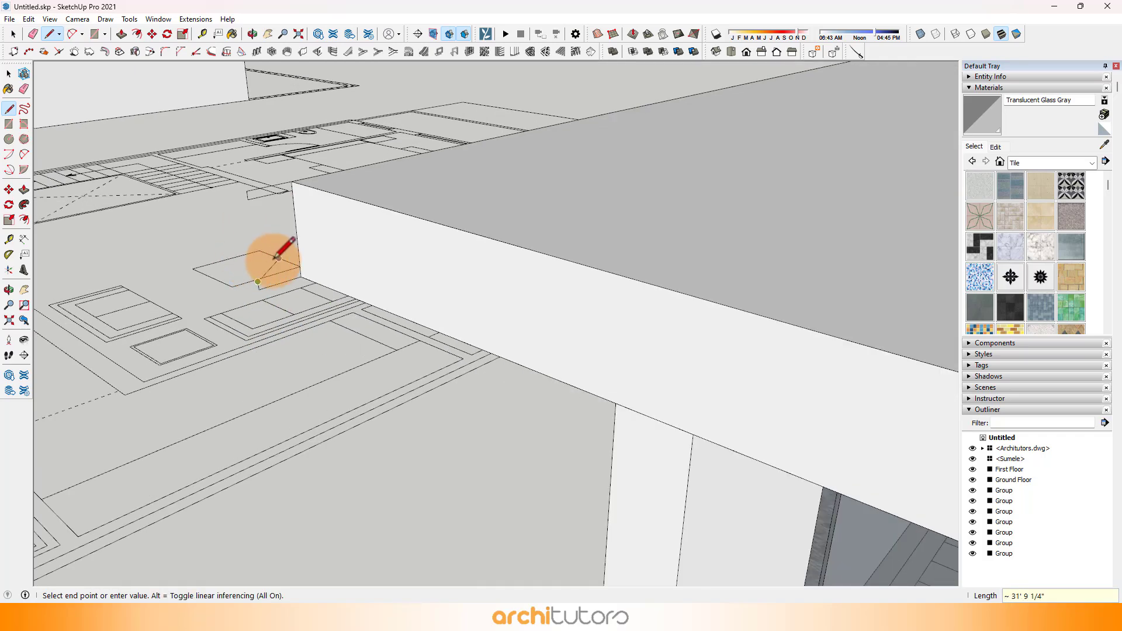
{"action": "scroll", "coordinate": [292, 263], "scroll_direction": "down", "scroll_amount": 2}
{"action": "scroll", "coordinate": [296, 260], "scroll_direction": "up", "scroll_amount": 2}
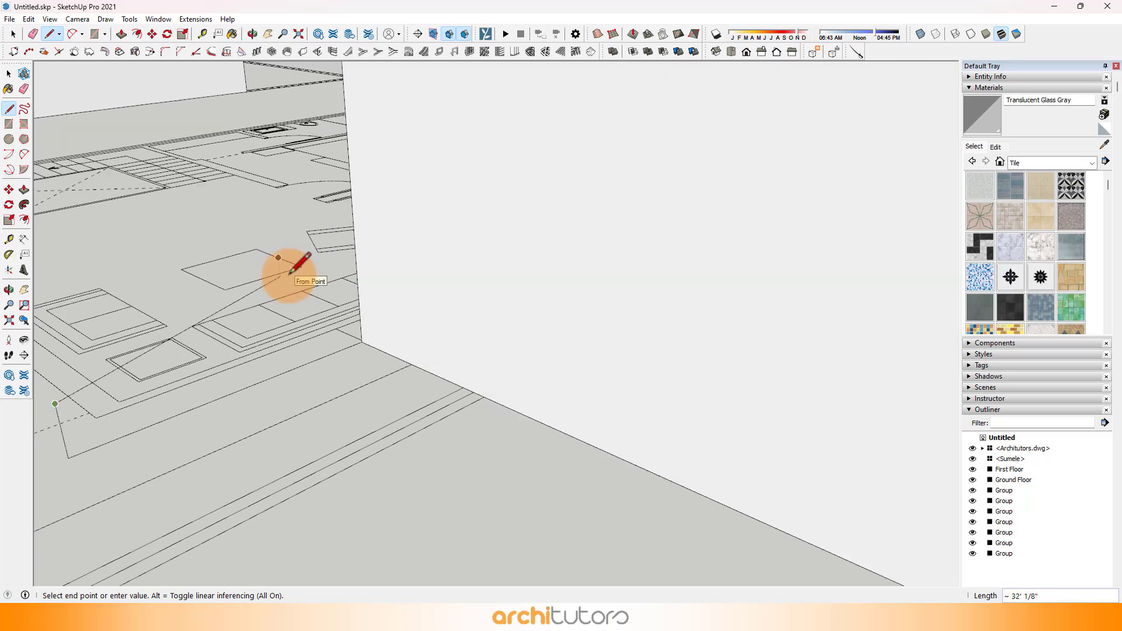
{"action": "scroll", "coordinate": [307, 278], "scroll_direction": "down", "scroll_amount": 1}
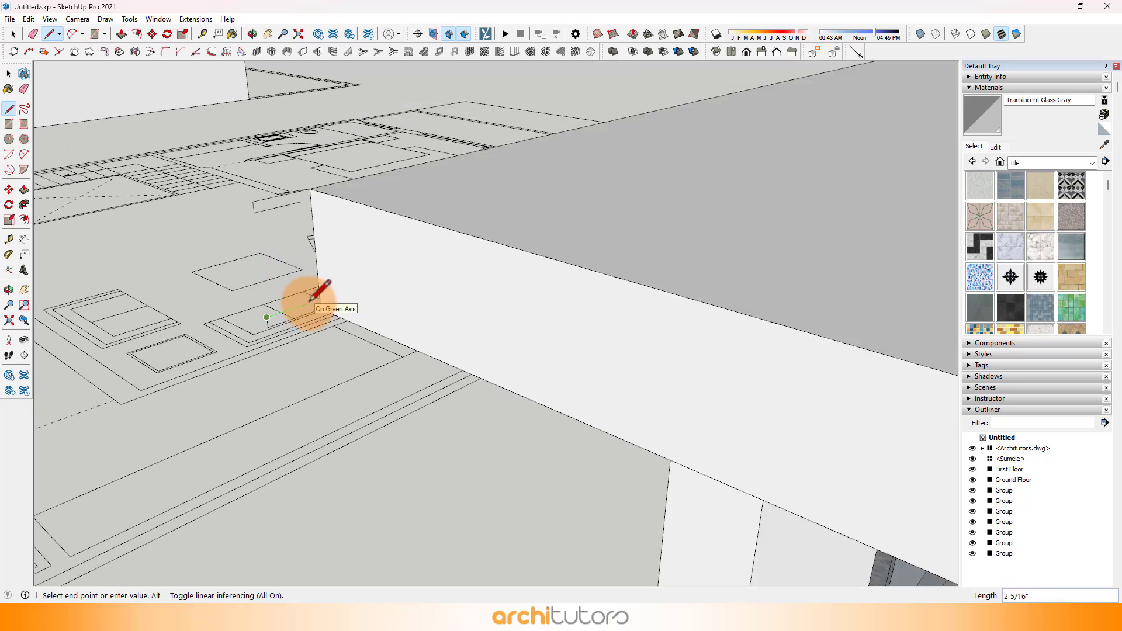
{"action": "key", "text": "Return"}
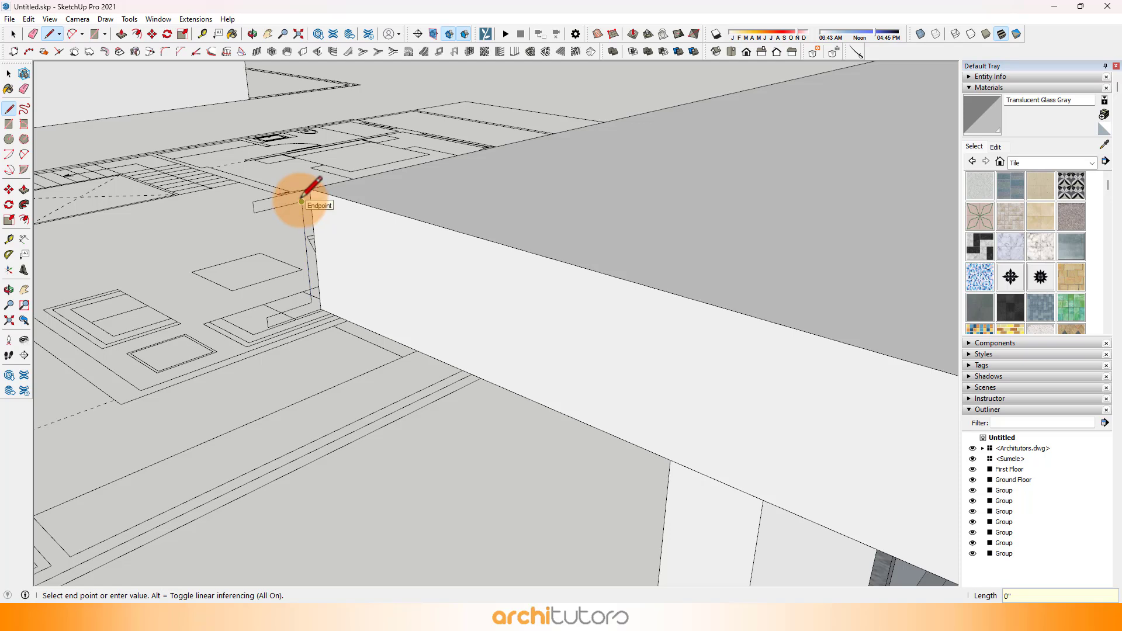
Step: Close the C-channel profile with a line down the slab's corner edge and make the resulting face a group
{"action": "middle_click_drag", "start_coordinate": [283, 208], "coordinate": [290, 207]}
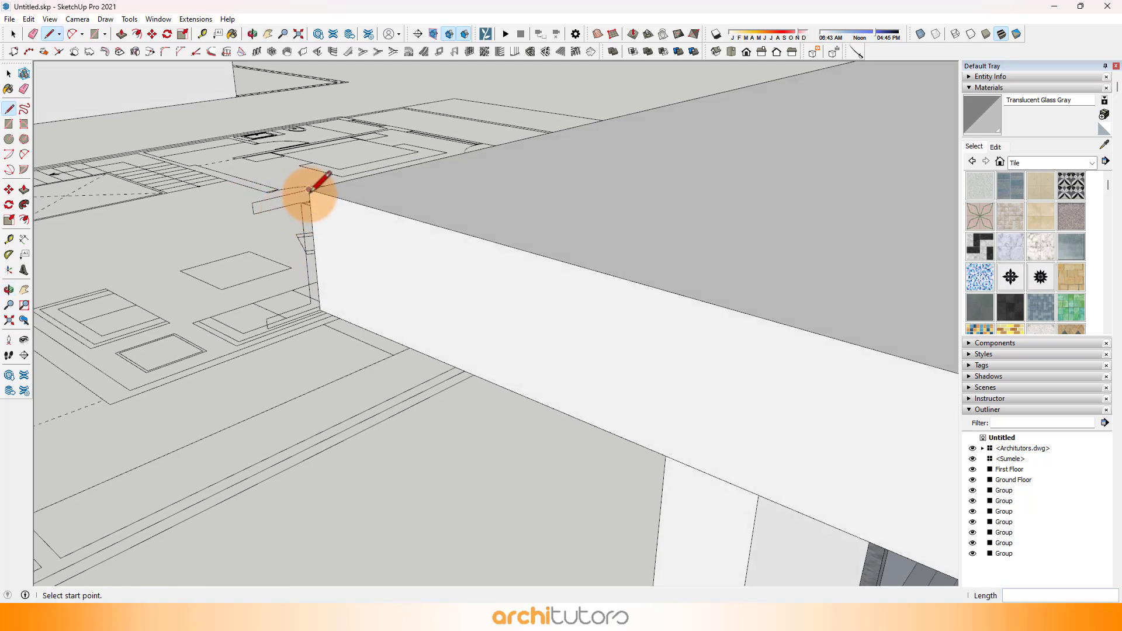
{"action": "left_click", "coordinate": [309, 189]}
{"action": "left_click", "coordinate": [320, 310]}
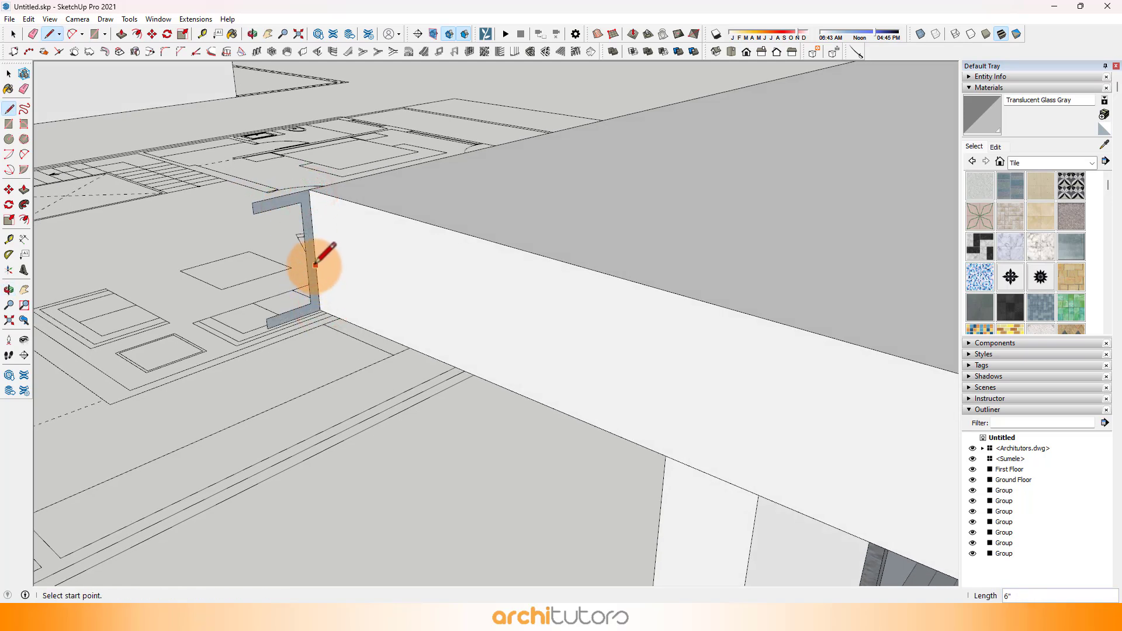
{"action": "key", "text": "space"}
{"action": "left_click", "coordinate": [311, 260]}
{"action": "right_click", "coordinate": [311, 262]}
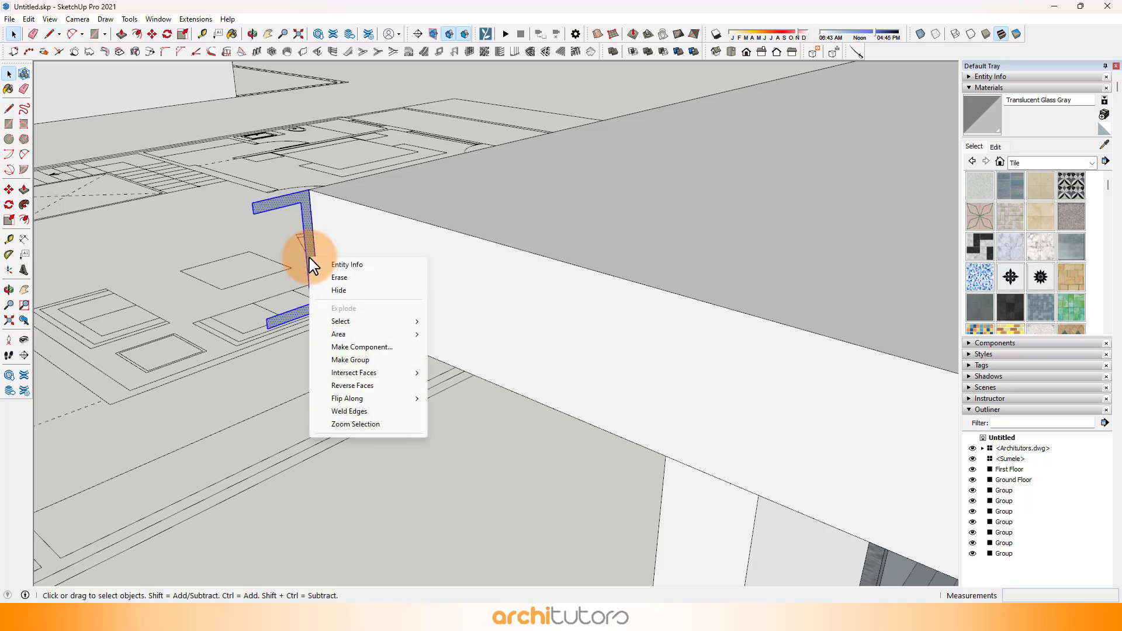
{"action": "left_click", "coordinate": [348, 360]}
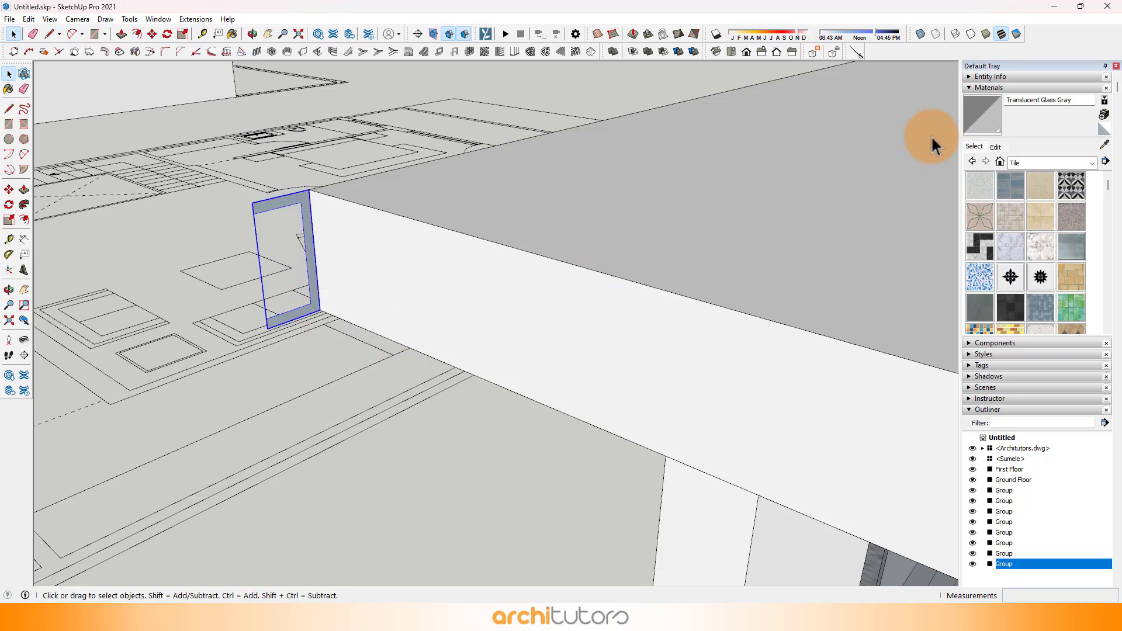
Step: Paint the C-channel profile group with Color M07 from the Colors collection
{"action": "left_click", "coordinate": [1063, 166]}
{"action": "left_click", "coordinate": [1019, 195]}
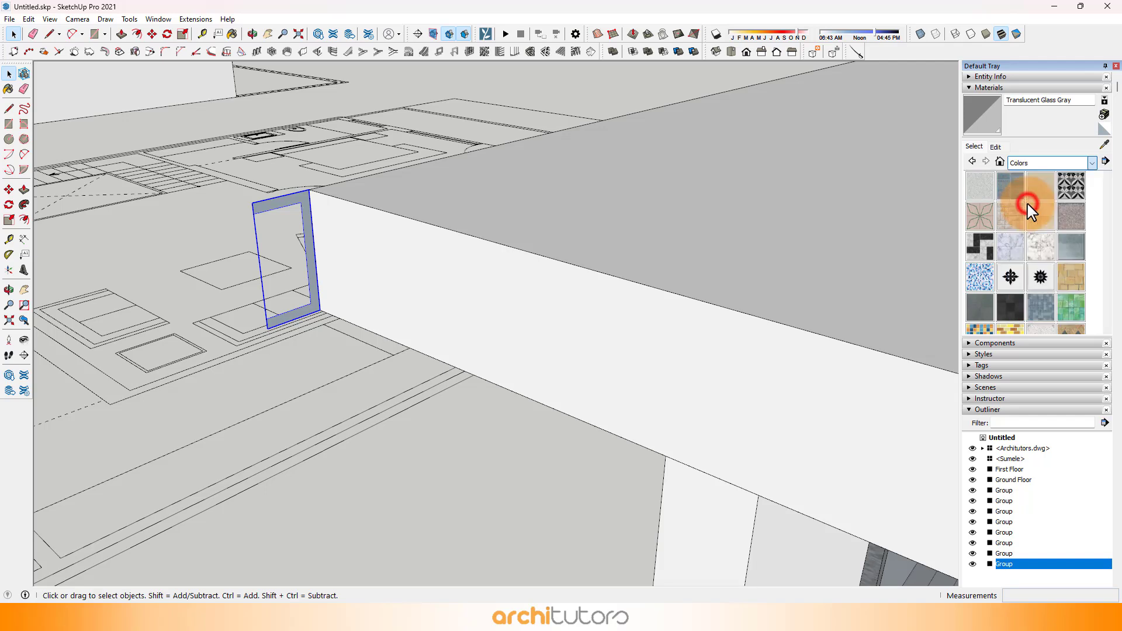
{"action": "scroll", "coordinate": [1033, 228], "scroll_direction": "down", "scroll_amount": 15}
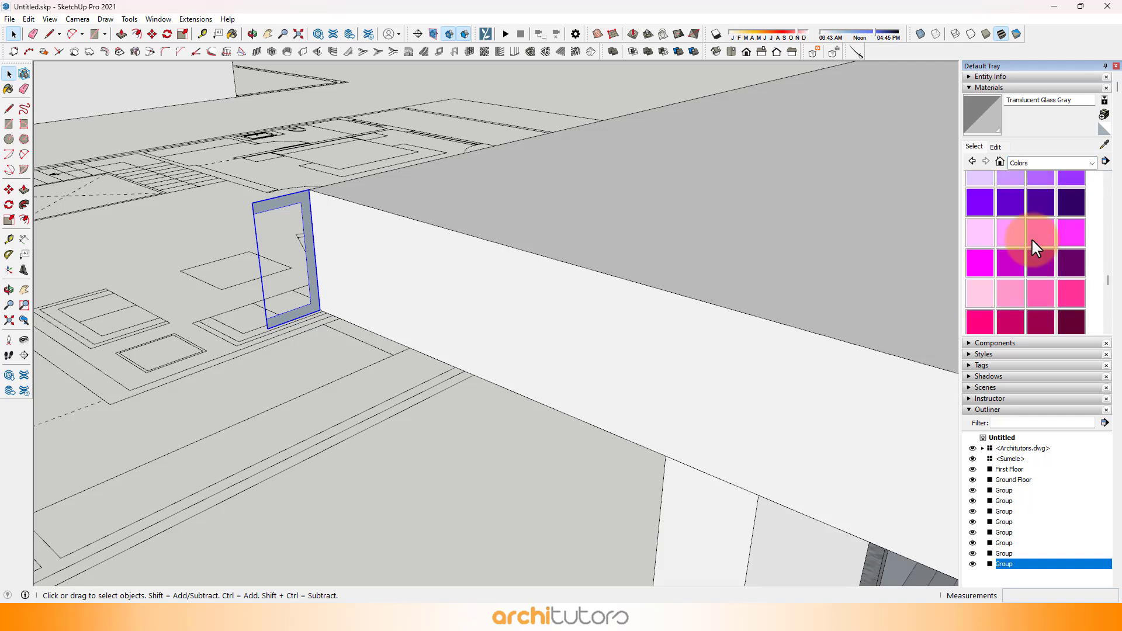
{"action": "scroll", "coordinate": [1032, 238], "scroll_direction": "up", "scroll_amount": 2}
{"action": "left_click", "coordinate": [1071, 226]}
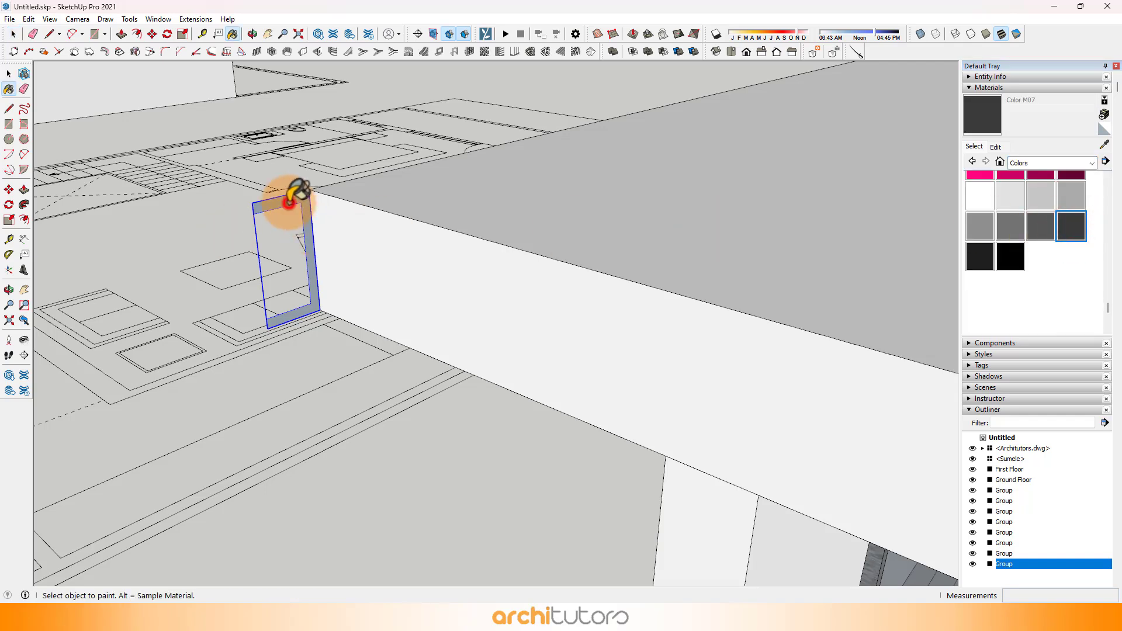
{"action": "left_click", "coordinate": [304, 190]}
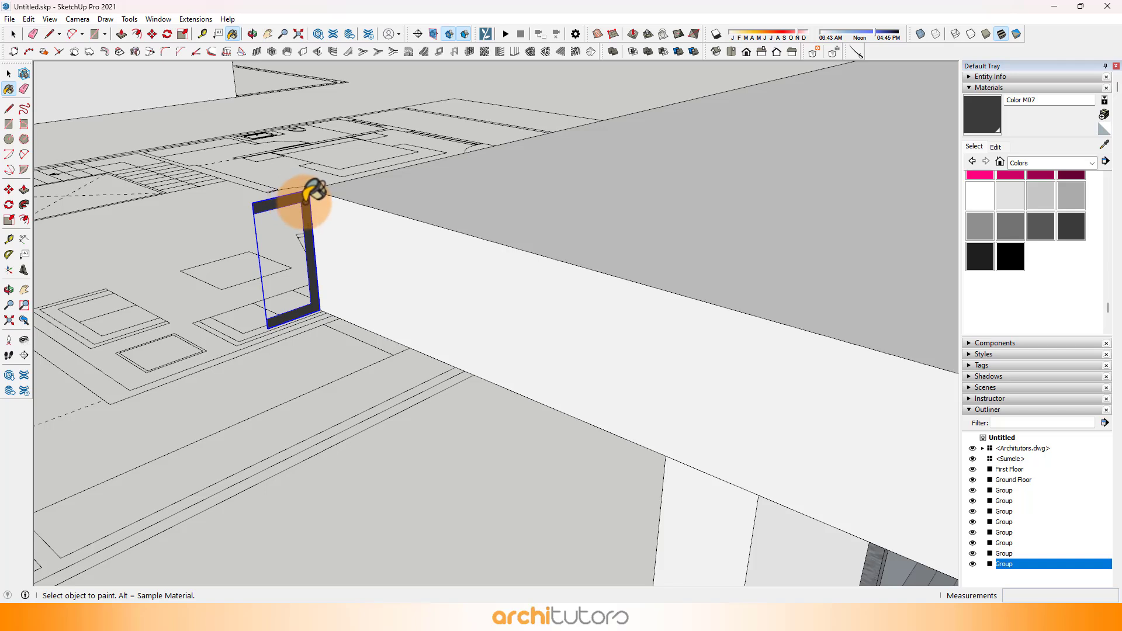
Step: Open the C-channel group and trace the roof slab's outer top edge with lines, starting at the profile's corner along the front
{"action": "key", "text": "space"}
{"action": "double_click", "coordinate": [305, 205]}
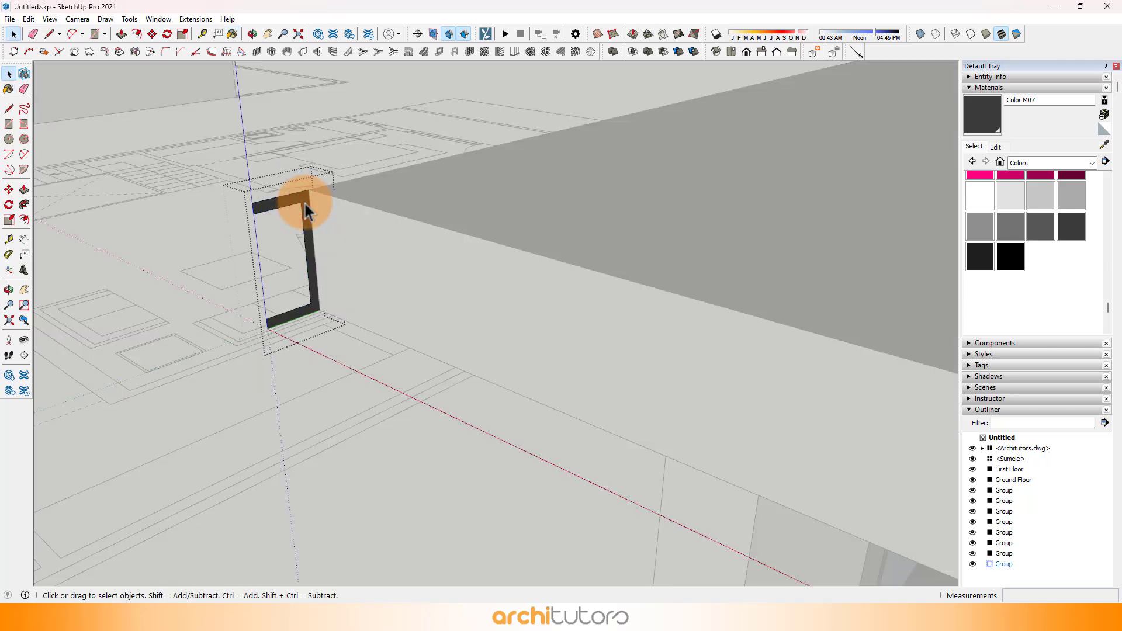
{"action": "key", "text": "l"}
{"action": "left_click", "coordinate": [304, 190]}
{"action": "scroll", "coordinate": [301, 188], "scroll_direction": "down", "scroll_amount": 3}
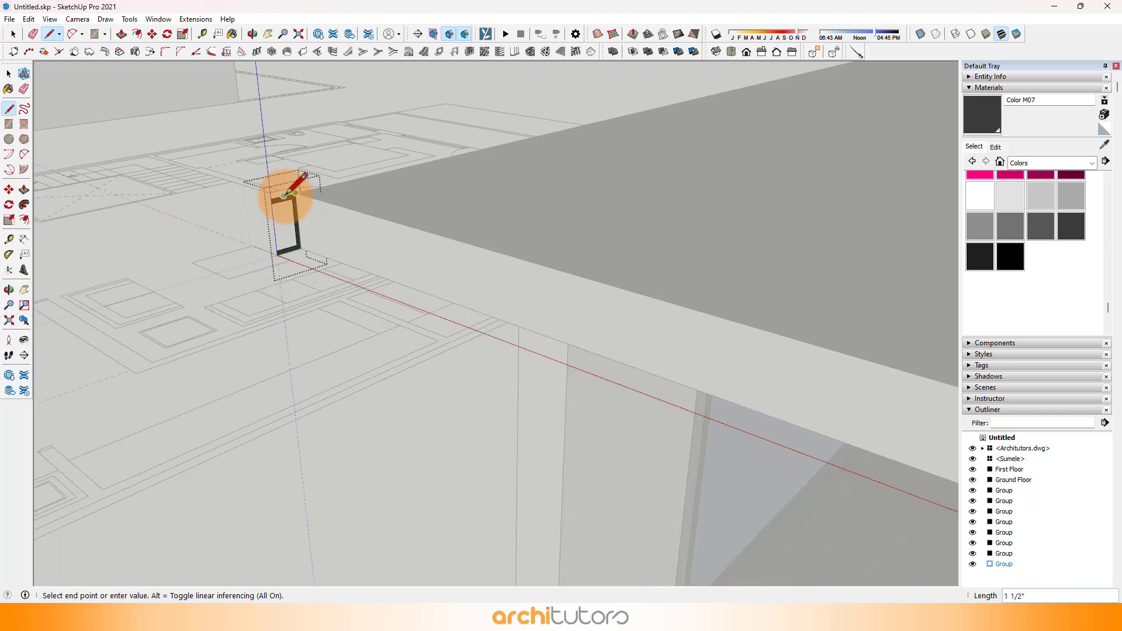
{"action": "scroll", "coordinate": [285, 196], "scroll_direction": "down", "scroll_amount": 5}
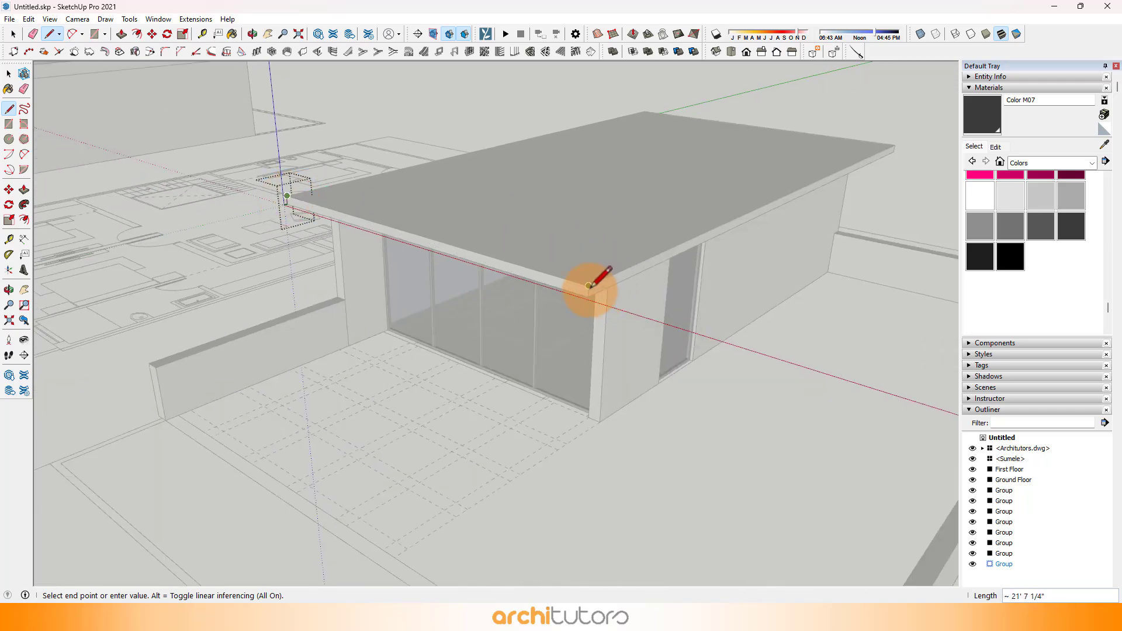
{"action": "left_click", "coordinate": [589, 285]}
{"action": "key", "text": "space"}
{"action": "scroll", "coordinate": [280, 187], "scroll_direction": "up", "scroll_amount": 4}
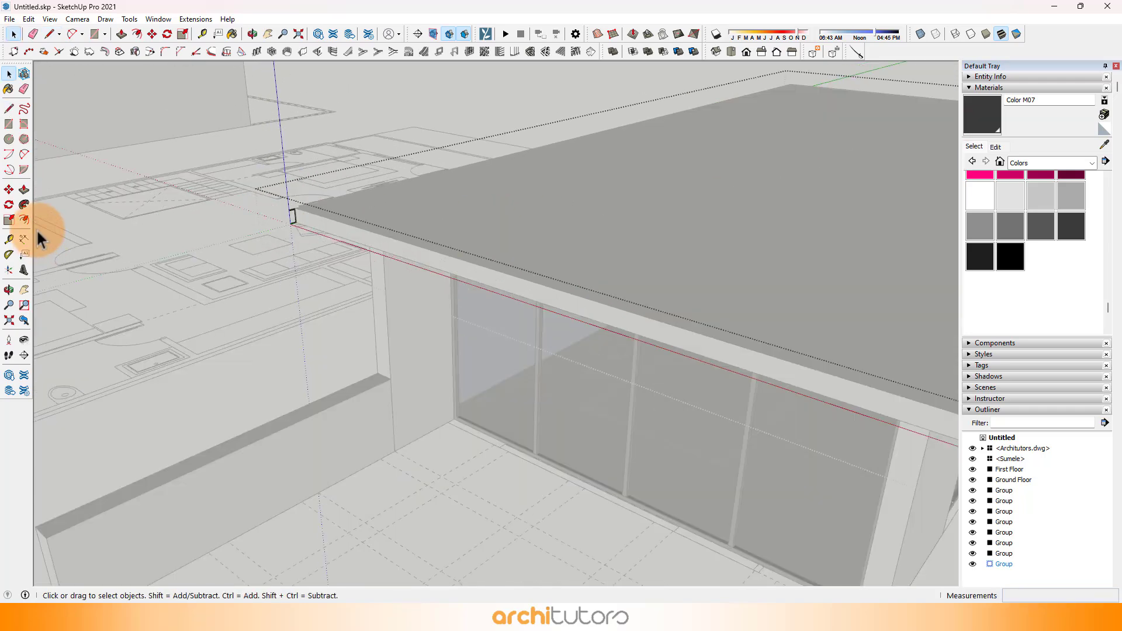
Step: Sweep the C-channel profile along the roof slab's two traced outer edges with Follow Me, with the rest of the model hidden
{"action": "scroll", "coordinate": [359, 238], "scroll_direction": "down", "scroll_amount": 5}
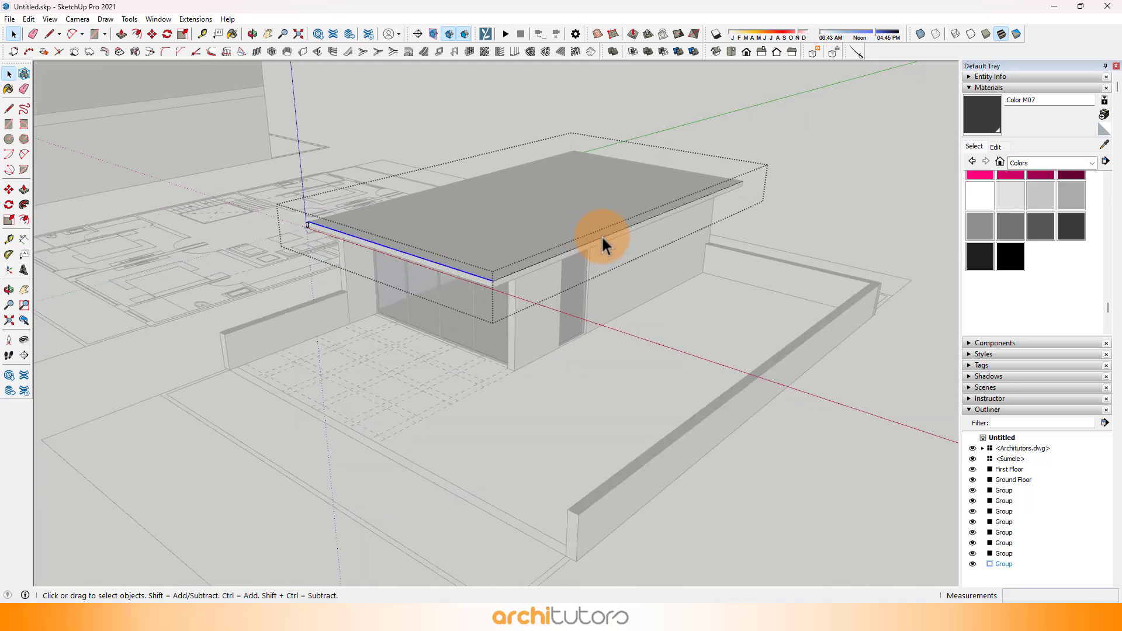
{"action": "scroll", "coordinate": [380, 240], "scroll_direction": "up", "scroll_amount": 3}
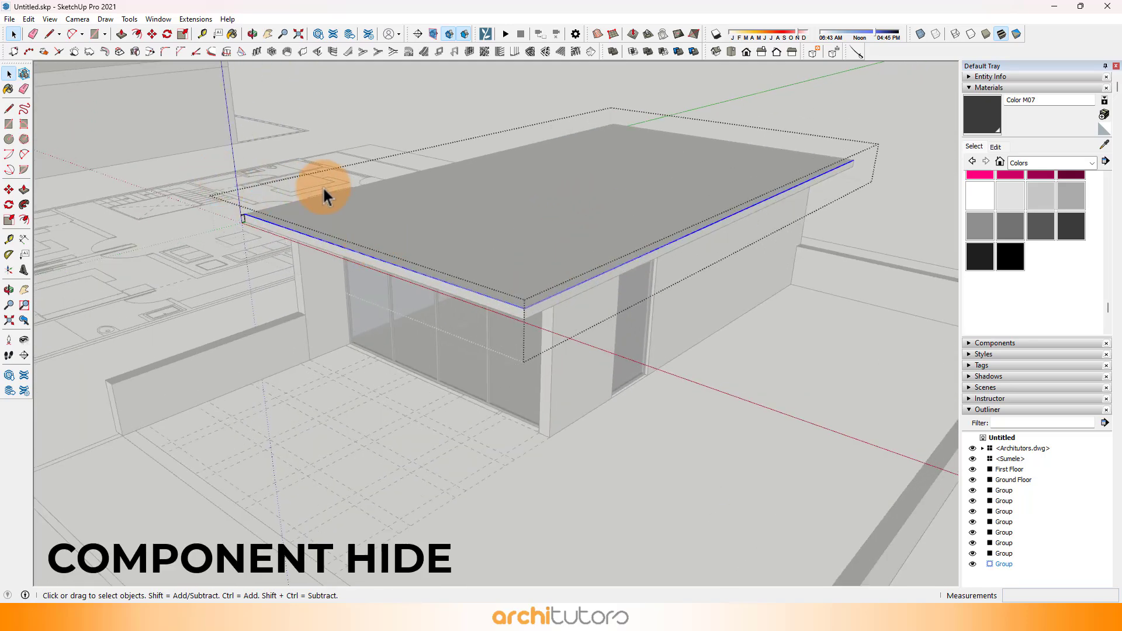
{"action": "key", "text": "i"}
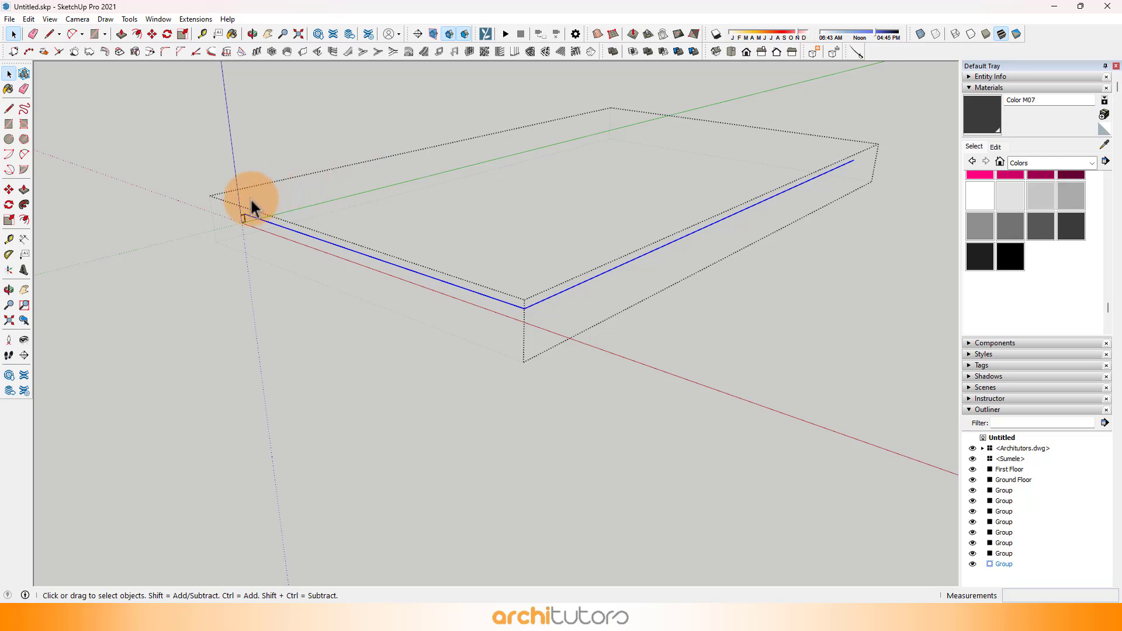
{"action": "scroll", "coordinate": [235, 217], "scroll_direction": "up", "scroll_amount": 6}
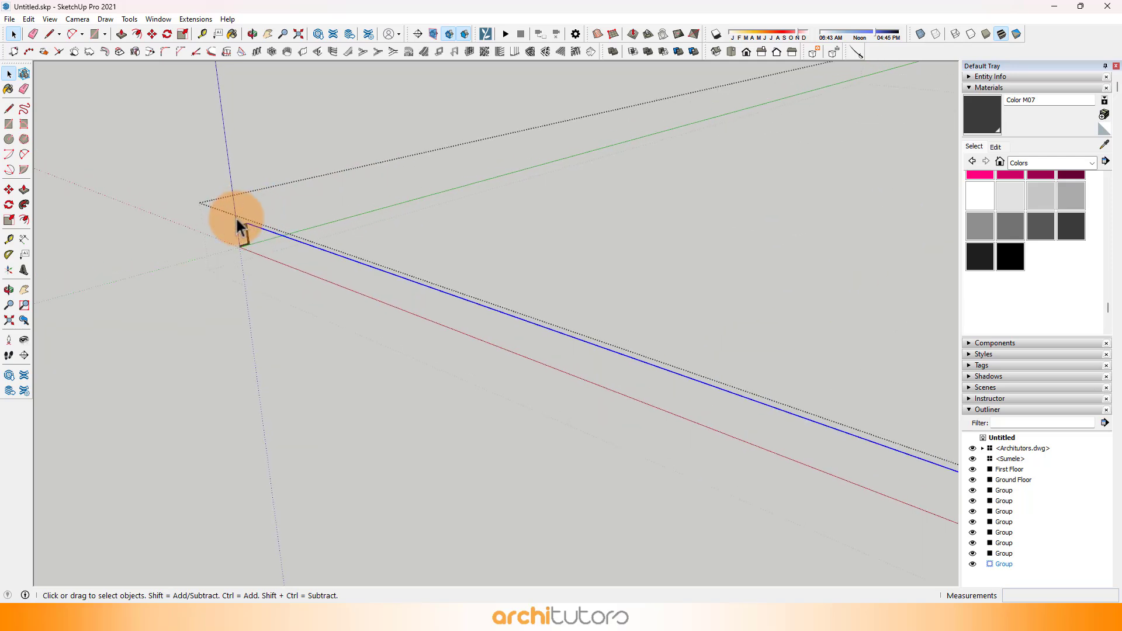
{"action": "left_click", "coordinate": [24, 207]}
{"action": "left_click", "coordinate": [314, 244]}
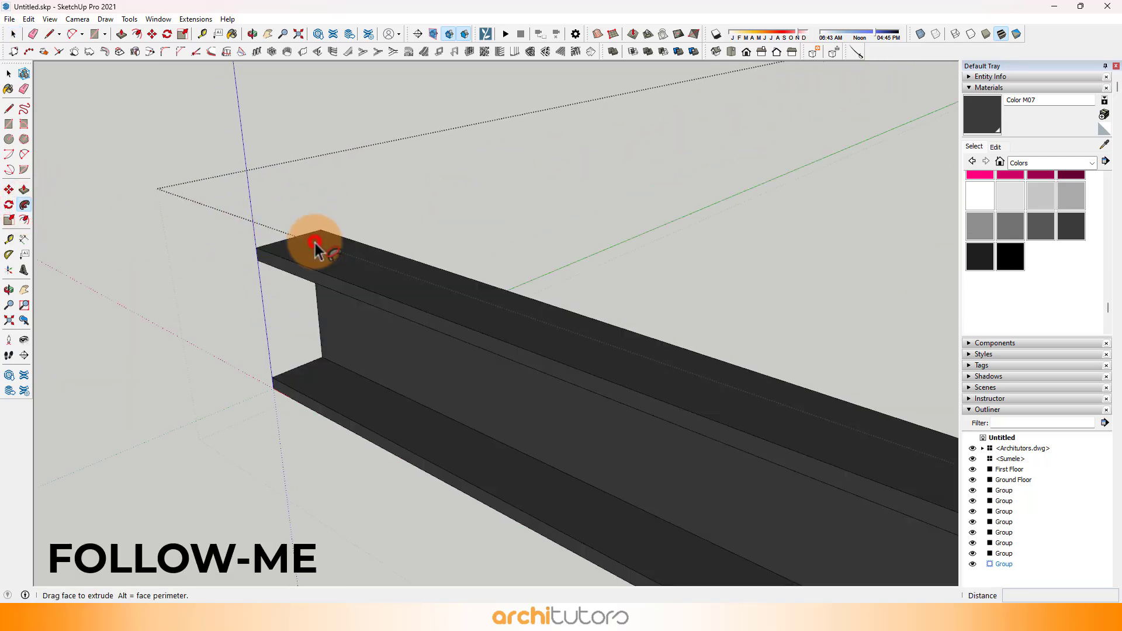
{"action": "scroll", "coordinate": [314, 245], "scroll_direction": "down", "scroll_amount": 3}
{"action": "scroll", "coordinate": [313, 245], "scroll_direction": "down", "scroll_amount": 5}
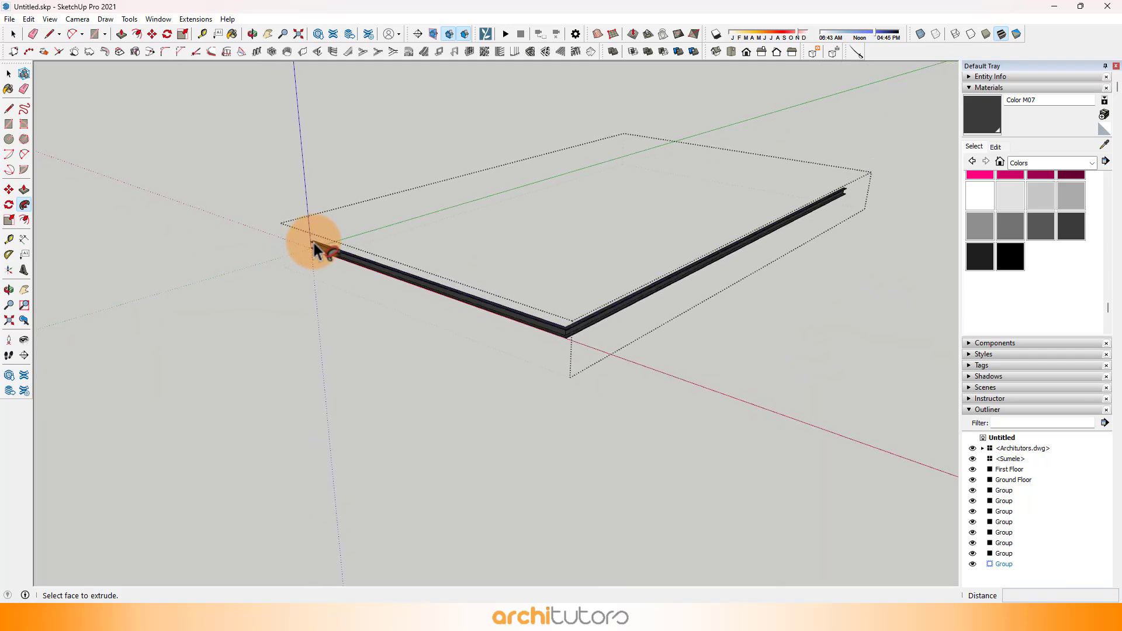
Step: Open the terrace block's wall group and paint the pier beside the front glazing with Wood Floor from the Wood collection
{"action": "middle_click_drag", "start_coordinate": [314, 244], "coordinate": [726, 232]}
{"action": "mouse_move", "coordinate": [555, 226]}
{"action": "middle_mouse_down"}
{"action": "mouse_move", "coordinate": [509, 226]}
{"action": "mouse_move", "coordinate": [592, 273]}
{"action": "mouse_move", "coordinate": [656, 285]}
{"action": "mouse_move", "coordinate": [585, 302]}
{"action": "middle_mouse_up"}
{"action": "scroll", "coordinate": [534, 230], "scroll_direction": "down", "scroll_amount": 2}
{"action": "scroll", "coordinate": [592, 273], "scroll_direction": "up", "scroll_amount": 4}
{"action": "scroll", "coordinate": [656, 285], "scroll_direction": "up", "scroll_amount": 2}
{"action": "double_click", "coordinate": [628, 301]}
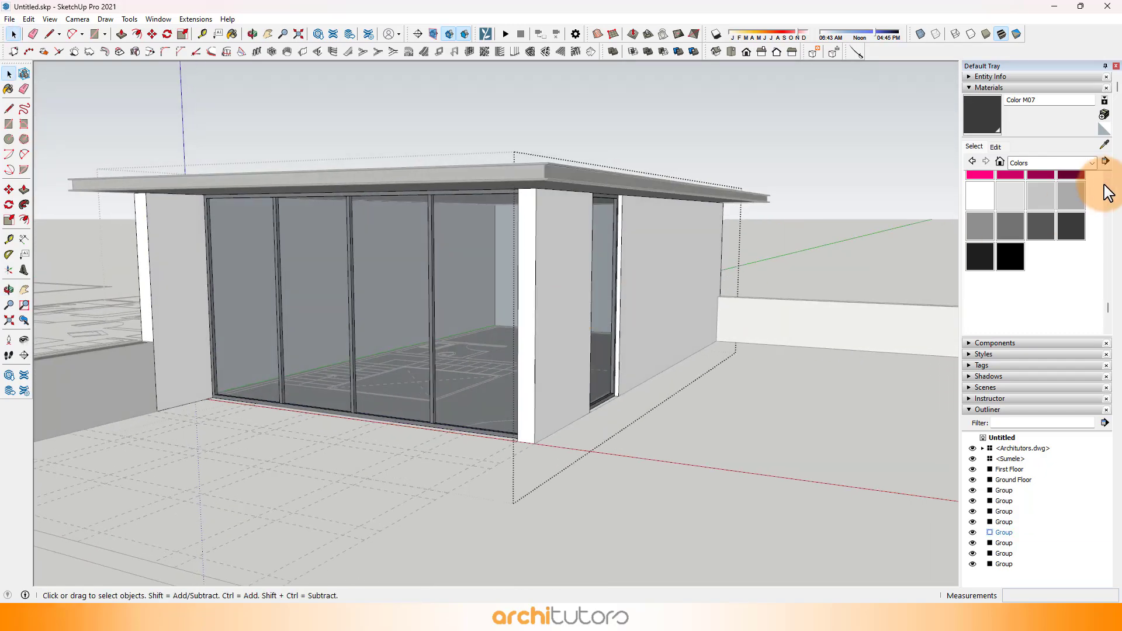
{"action": "left_click", "coordinate": [1060, 166]}
{"action": "left_click", "coordinate": [1092, 310]}
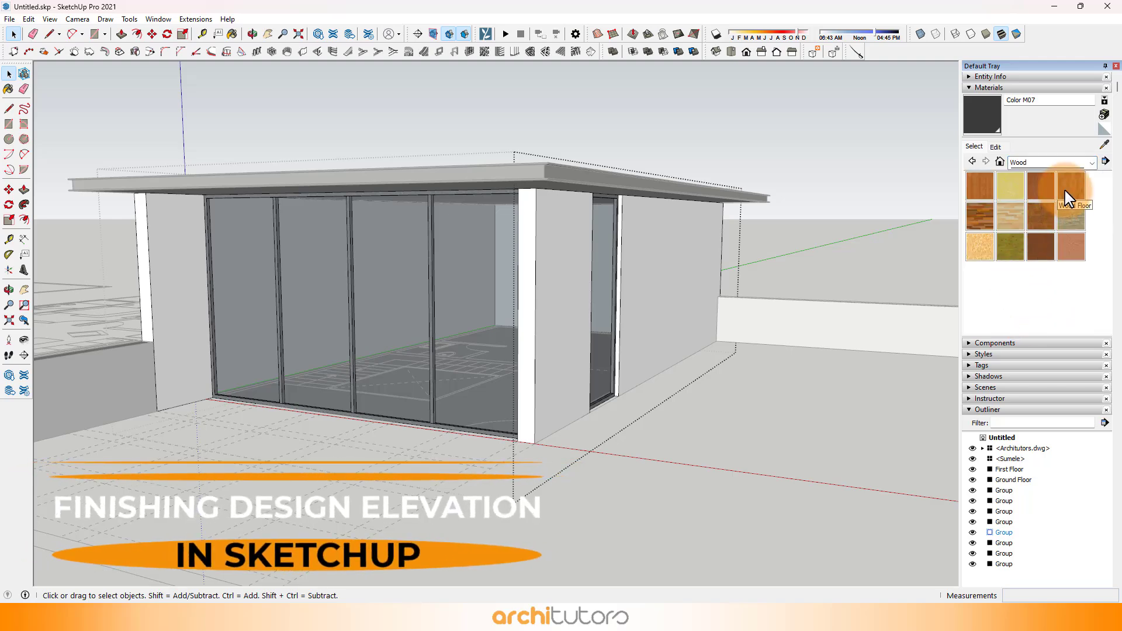
{"action": "left_click", "coordinate": [1065, 196]}
{"action": "left_click", "coordinate": [561, 333]}
{"action": "mouse_move", "coordinate": [541, 341]}
{"action": "middle_mouse_down"}
{"action": "mouse_move", "coordinate": [535, 359]}
{"action": "mouse_move", "coordinate": [698, 339]}
{"action": "middle_mouse_up"}
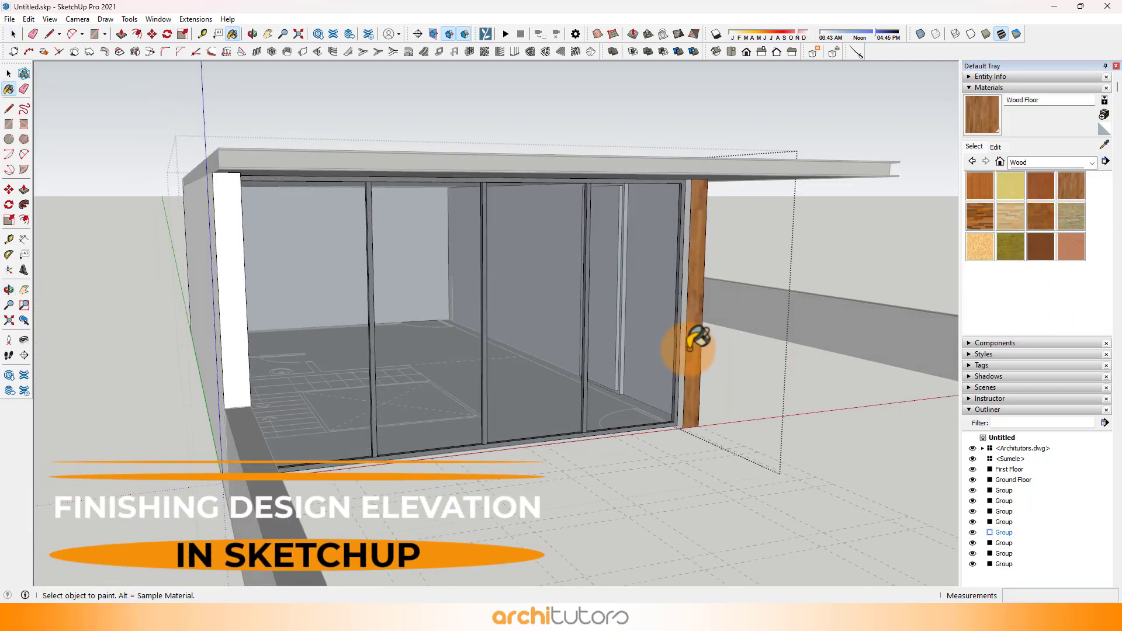
Step: Finish painting the pier's remaining sides with Wood Floor and close the wall group
{"action": "scroll", "coordinate": [693, 339], "scroll_direction": "up", "scroll_amount": 2}
{"action": "middle_click_drag", "start_coordinate": [769, 307], "coordinate": [11, 339]}
{"action": "scroll", "coordinate": [253, 263], "scroll_direction": "up", "scroll_amount": 5}
{"action": "mouse_move", "coordinate": [253, 263]}
{"action": "middle_mouse_down"}
{"action": "mouse_move", "coordinate": [221, 313]}
{"action": "mouse_move", "coordinate": [286, 334]}
{"action": "mouse_move", "coordinate": [411, 292]}
{"action": "mouse_move", "coordinate": [476, 217]}
{"action": "mouse_move", "coordinate": [852, 164]}
{"action": "middle_mouse_up"}
{"action": "left_click", "coordinate": [219, 314]}
{"action": "scroll", "coordinate": [411, 292], "scroll_direction": "down", "scroll_amount": 4}
{"action": "scroll", "coordinate": [420, 284], "scroll_direction": "down", "scroll_amount": 4}
{"action": "scroll", "coordinate": [830, 204], "scroll_direction": "up", "scroll_amount": 3}
{"action": "scroll", "coordinate": [830, 202], "scroll_direction": "up", "scroll_amount": 2}
{"action": "key", "text": "space"}
{"action": "left_click", "coordinate": [734, 236]}
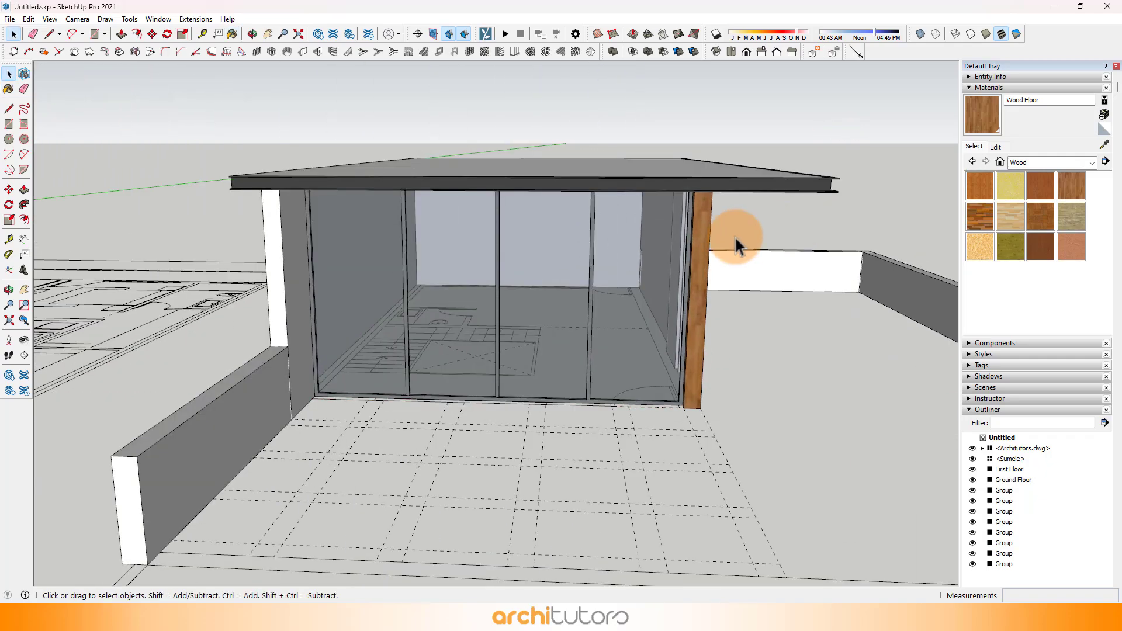
Step: Move the terrace block's groups, including its roof and parapets, by the parapet's rear bottom corner onto the matching top corner of the first floor
{"action": "middle_click_drag", "start_coordinate": [623, 236], "coordinate": [552, 192]}
{"action": "scroll", "coordinate": [552, 192], "scroll_direction": "down", "scroll_amount": 3}
{"action": "middle_click_drag", "start_coordinate": [614, 257], "coordinate": [579, 311]}
{"action": "scroll", "coordinate": [594, 203], "scroll_direction": "down", "scroll_amount": 2}
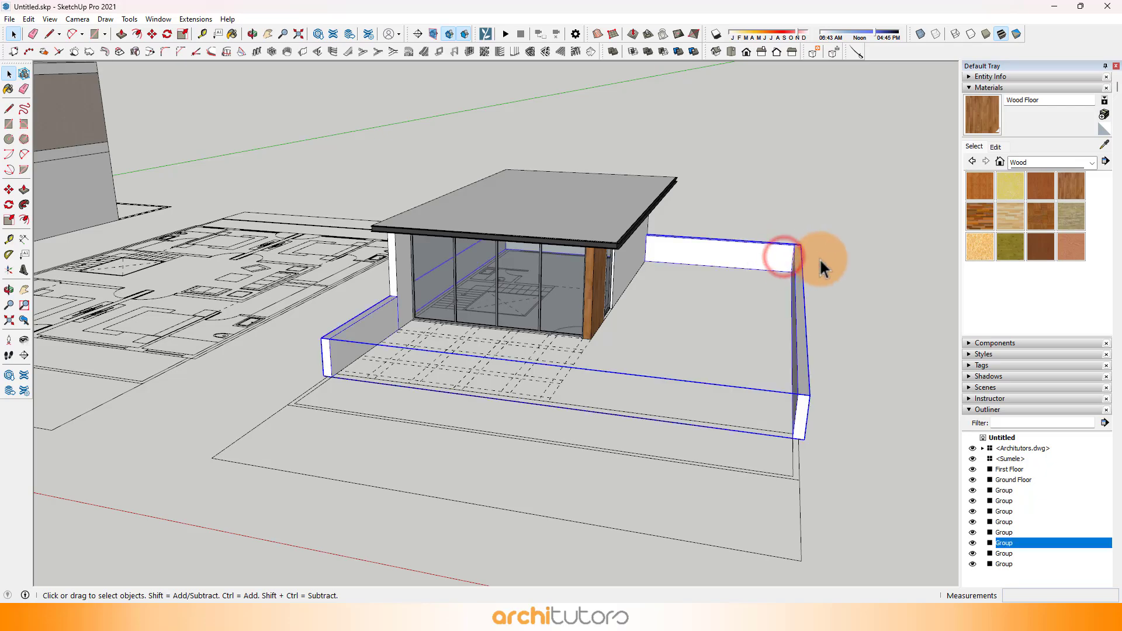
{"action": "middle_click_drag", "start_coordinate": [820, 258], "coordinate": [376, 300]}
{"action": "scroll", "coordinate": [508, 286], "scroll_direction": "down", "scroll_amount": 5}
{"action": "scroll", "coordinate": [526, 377], "scroll_direction": "up", "scroll_amount": 6}
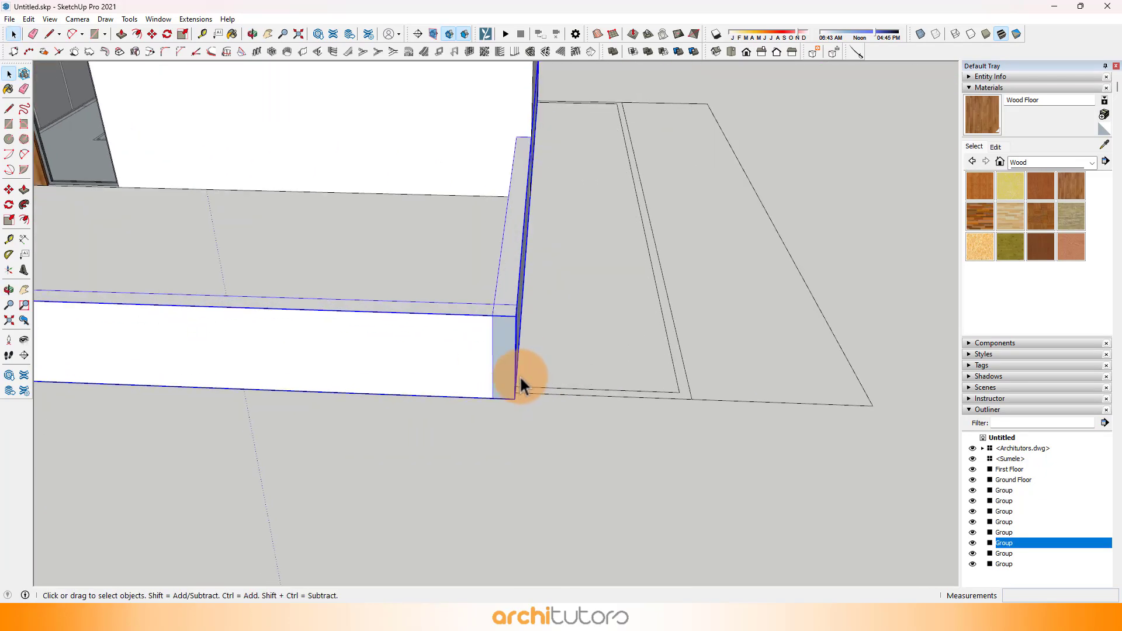
{"action": "scroll", "coordinate": [515, 399], "scroll_direction": "down", "scroll_amount": 10}
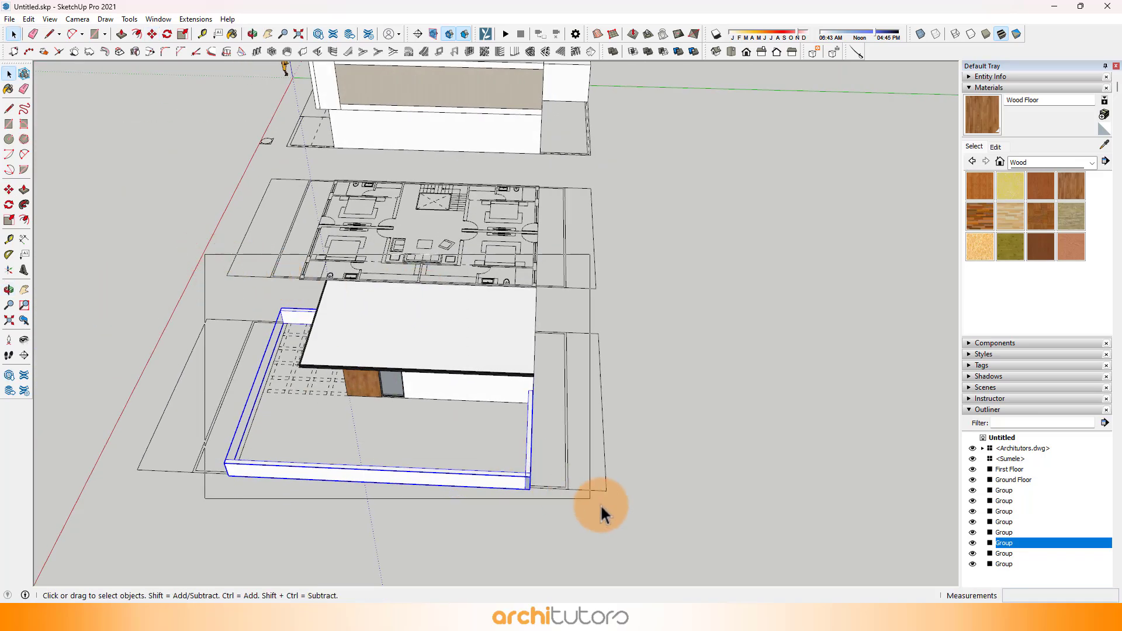
{"action": "left_click_drag", "start_coordinate": [602, 508], "coordinate": [601, 506]}
{"action": "middle_click_drag", "start_coordinate": [430, 376], "coordinate": [556, 468]}
{"action": "scroll", "coordinate": [458, 401], "scroll_direction": "up", "scroll_amount": 8}
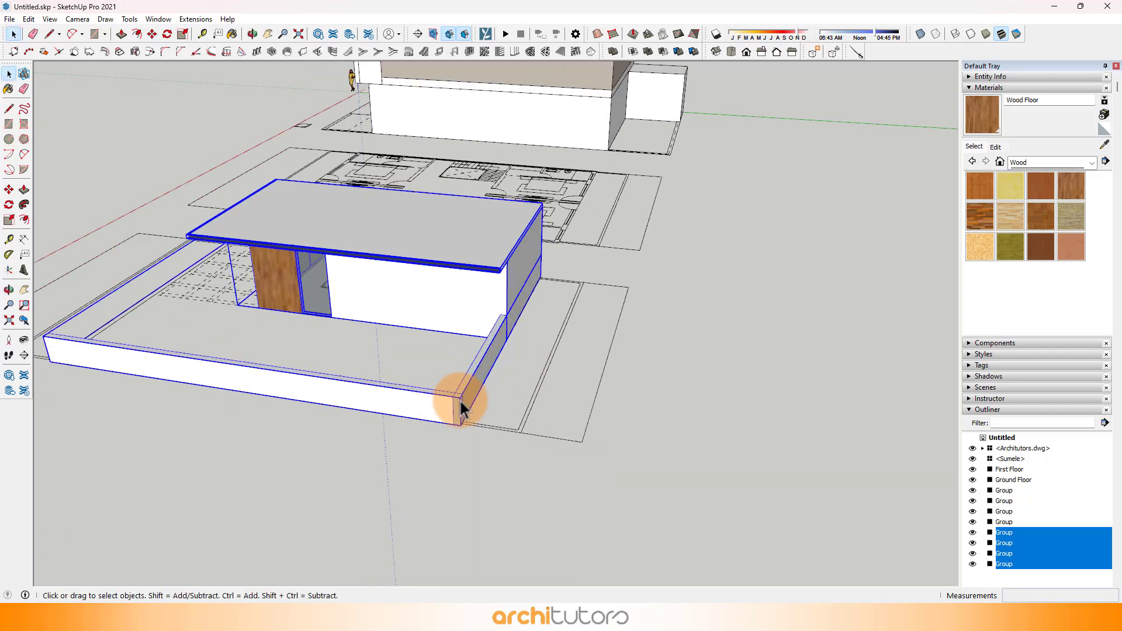
{"action": "key", "text": "m"}
{"action": "left_click", "coordinate": [467, 424]}
{"action": "scroll", "coordinate": [546, 501], "scroll_direction": "down", "scroll_amount": 10}
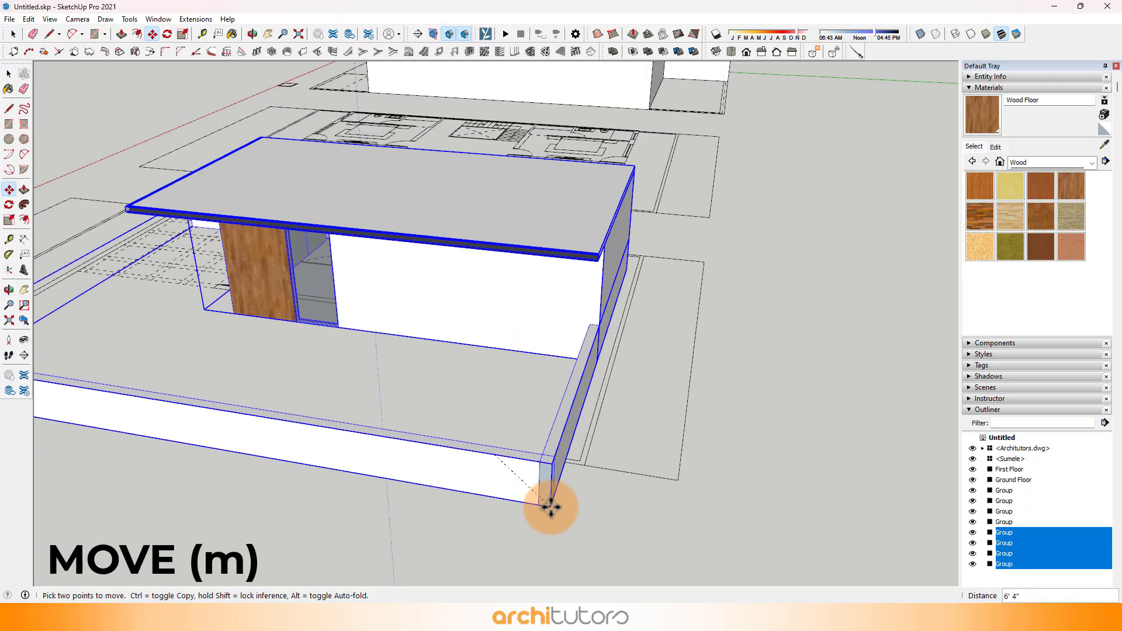
{"action": "scroll", "coordinate": [608, 190], "scroll_direction": "up", "scroll_amount": 4}
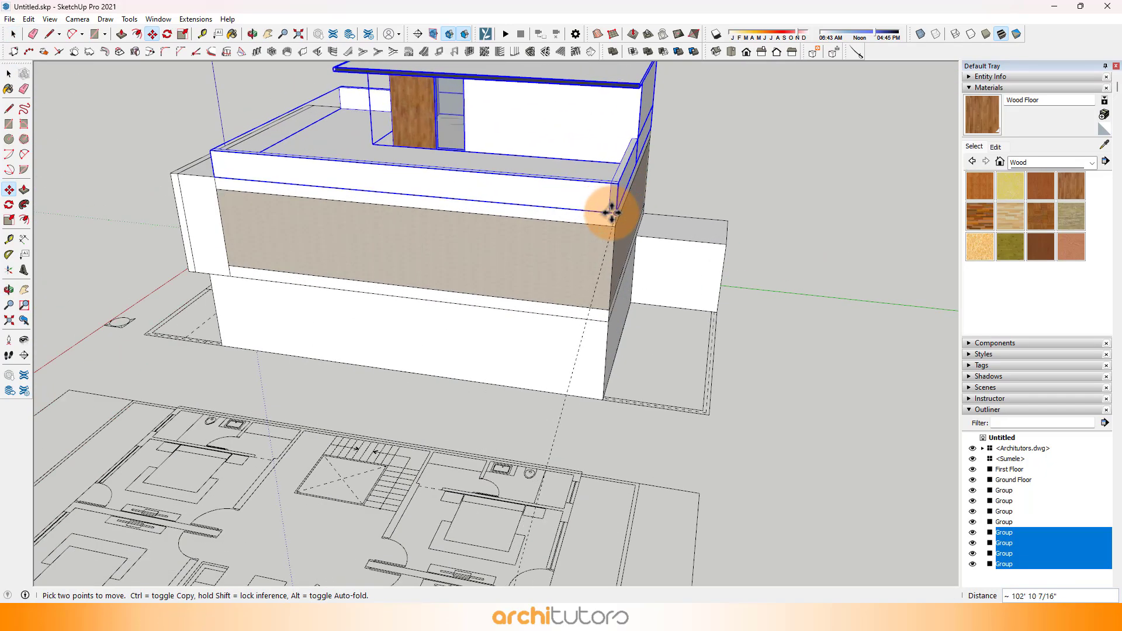
Step: Inspect the terrace block's placement on top of the house from several sides and clear the selection
{"action": "middle_click_drag", "start_coordinate": [295, 228], "coordinate": [765, 214]}
{"action": "middle_click_drag", "start_coordinate": [305, 193], "coordinate": [736, 158]}
{"action": "scroll", "coordinate": [603, 275], "scroll_direction": "down", "scroll_amount": 2}
{"action": "middle_click_drag", "start_coordinate": [603, 275], "coordinate": [363, 158]}
{"action": "scroll", "coordinate": [556, 183], "scroll_direction": "up", "scroll_amount": 2}
{"action": "scroll", "coordinate": [628, 171], "scroll_direction": "up", "scroll_amount": 5}
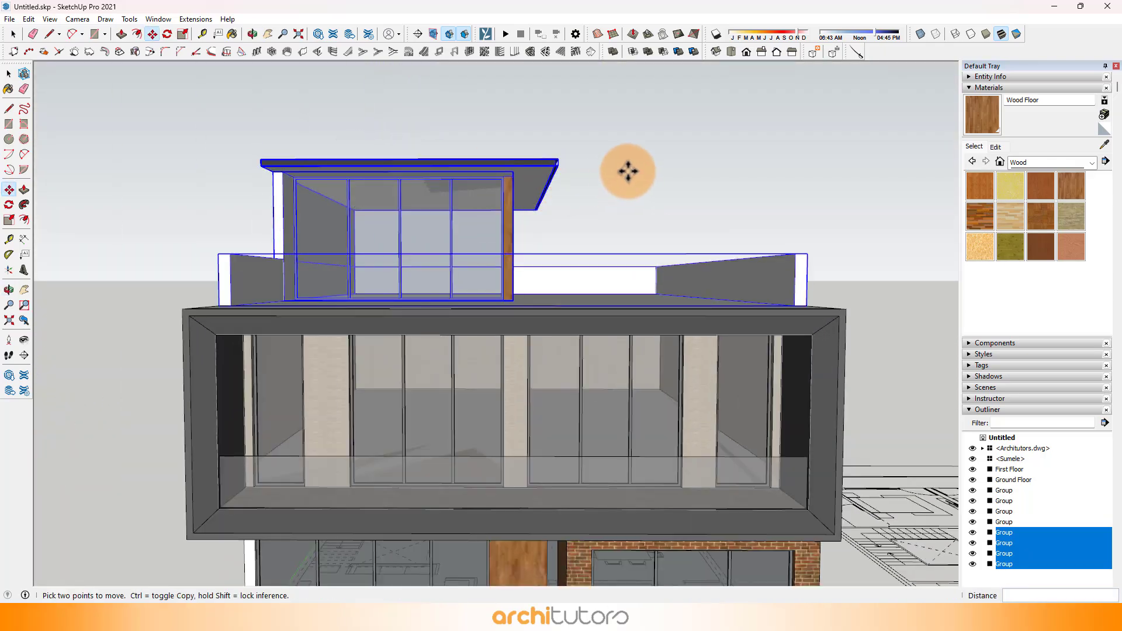
{"action": "middle_click_drag", "start_coordinate": [619, 170], "coordinate": [582, 188]}
{"action": "scroll", "coordinate": [587, 187], "scroll_direction": "down", "scroll_amount": 3}
{"action": "key", "text": "space"}
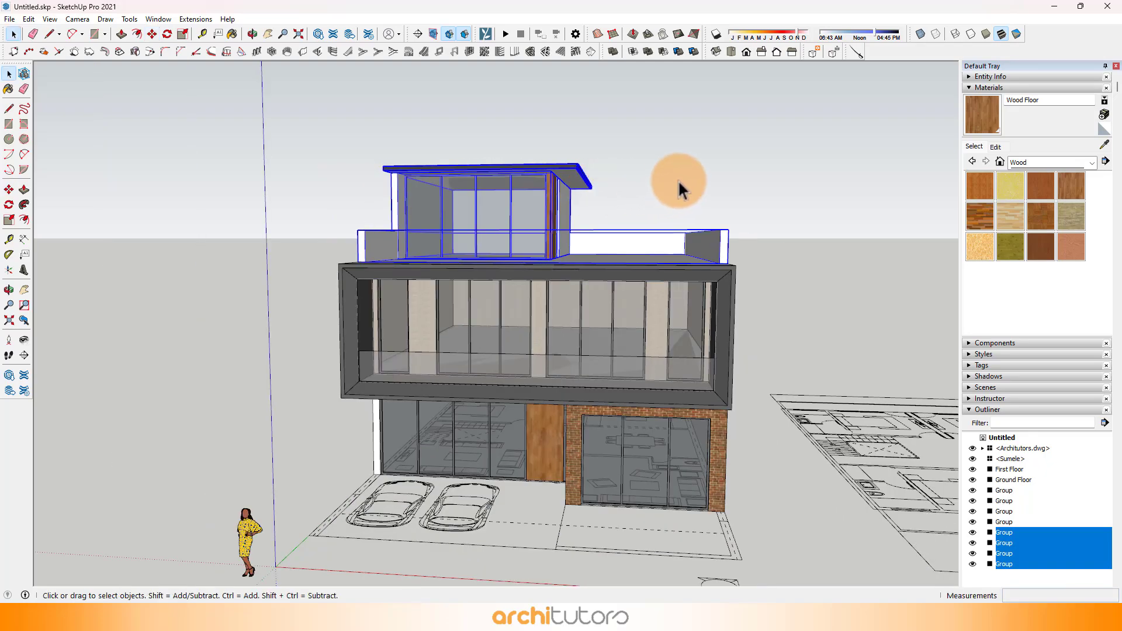
{"action": "left_click", "coordinate": [856, 499]}
Step: Place a guide 3' in front of the roof edge that joins the two side parapets' front ends
{"action": "scroll", "coordinate": [637, 228], "scroll_direction": "down", "scroll_amount": 1}
{"action": "middle_click_drag", "start_coordinate": [613, 272], "coordinate": [595, 345]}
{"action": "scroll", "coordinate": [703, 297], "scroll_direction": "up", "scroll_amount": 3}
{"action": "middle_click_drag", "start_coordinate": [703, 296], "coordinate": [388, 412]}
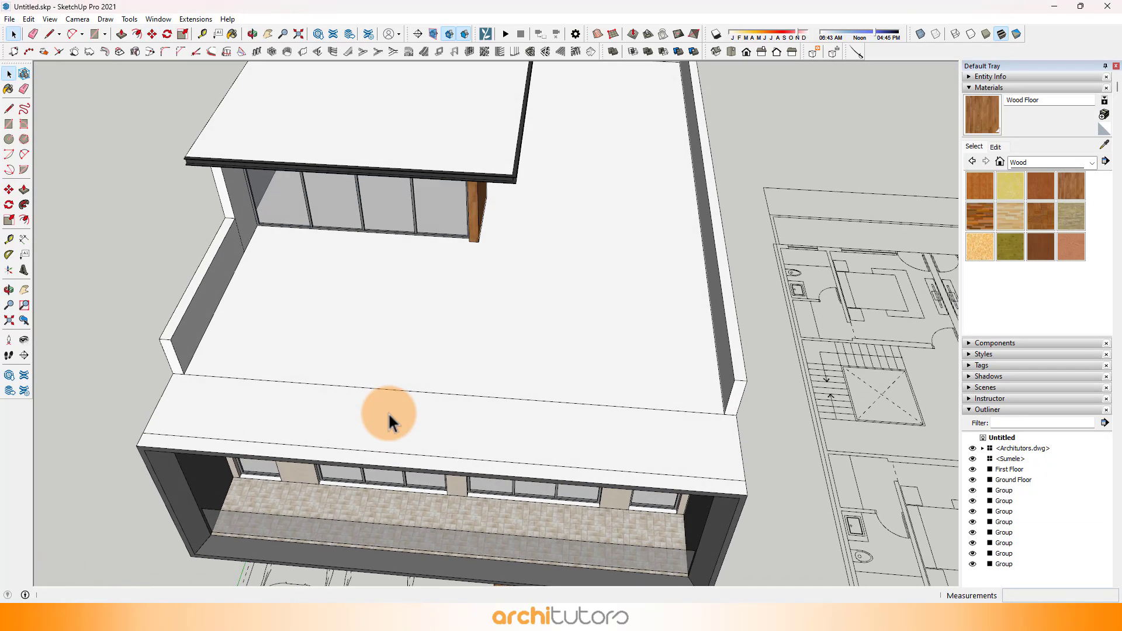
{"action": "scroll", "coordinate": [194, 447], "scroll_direction": "up", "scroll_amount": 6}
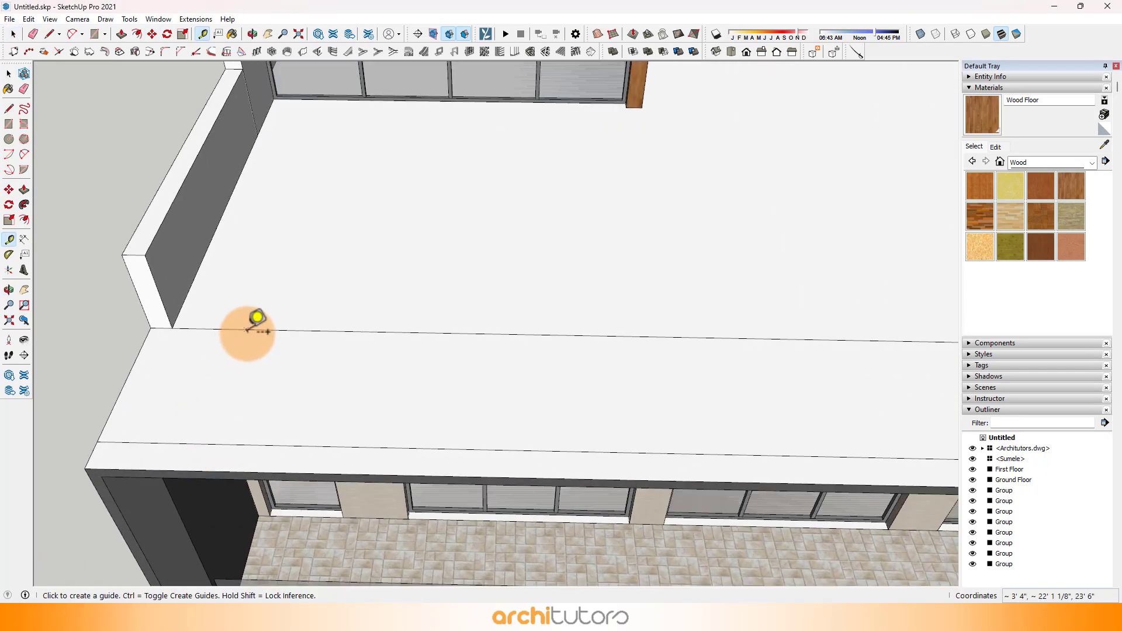
{"action": "left_click", "coordinate": [249, 331]}
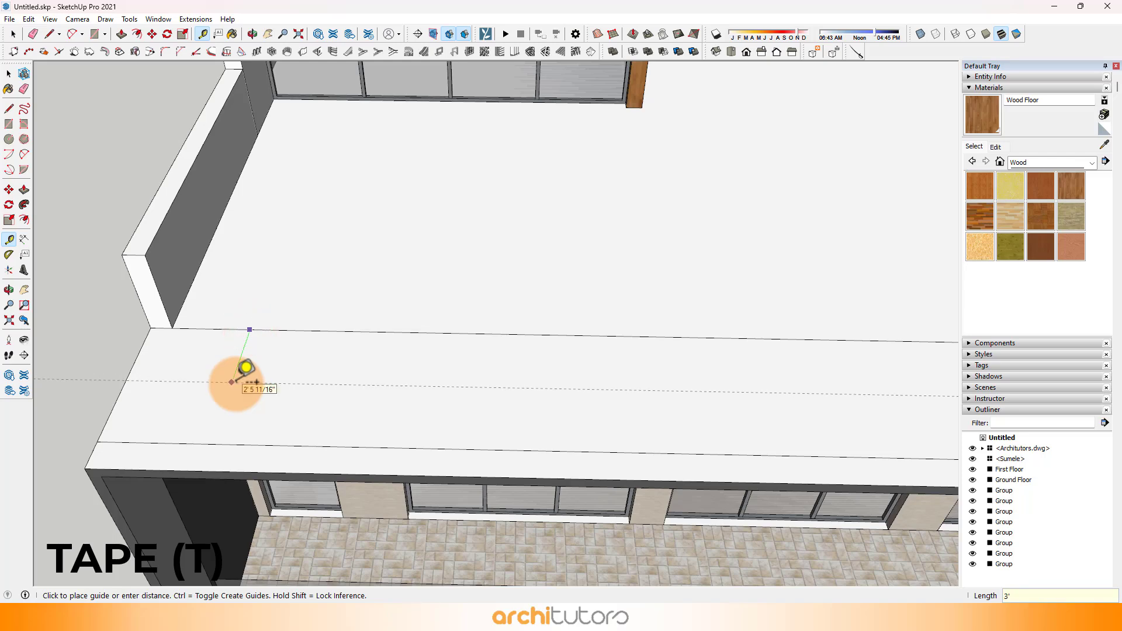
{"action": "scroll", "coordinate": [256, 382], "scroll_direction": "down", "scroll_amount": 4}
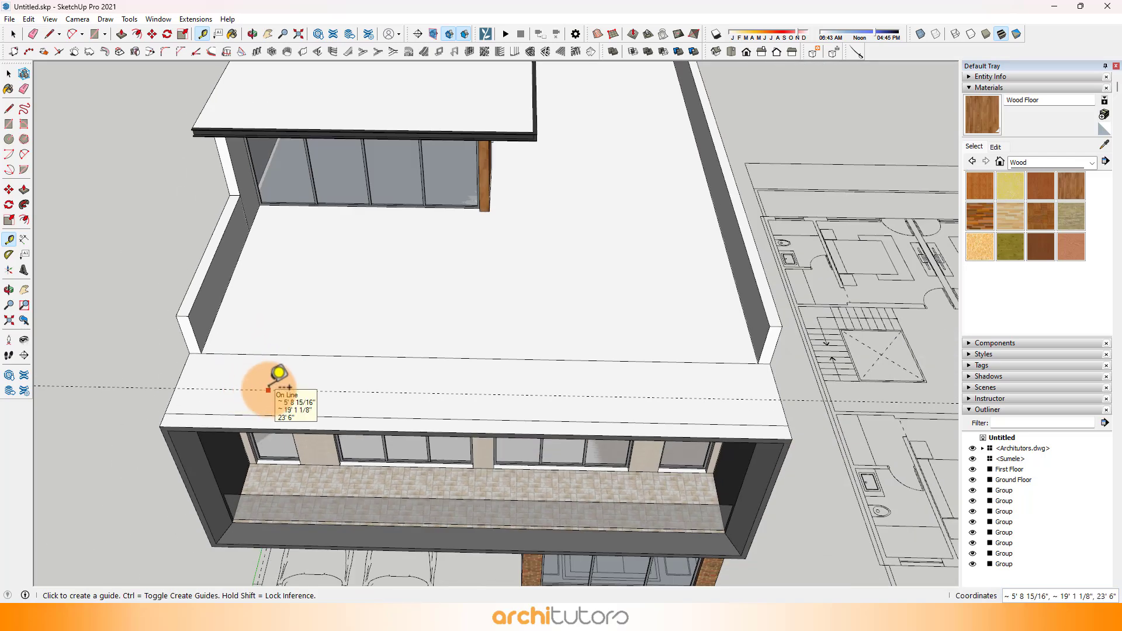
Step: Place a second parallel guide from the first one, nearer the roof's front edge
{"action": "scroll", "coordinate": [270, 387], "scroll_direction": "down", "scroll_amount": 3}
{"action": "scroll", "coordinate": [268, 389], "scroll_direction": "up", "scroll_amount": 2}
{"action": "left_click", "coordinate": [266, 389]}
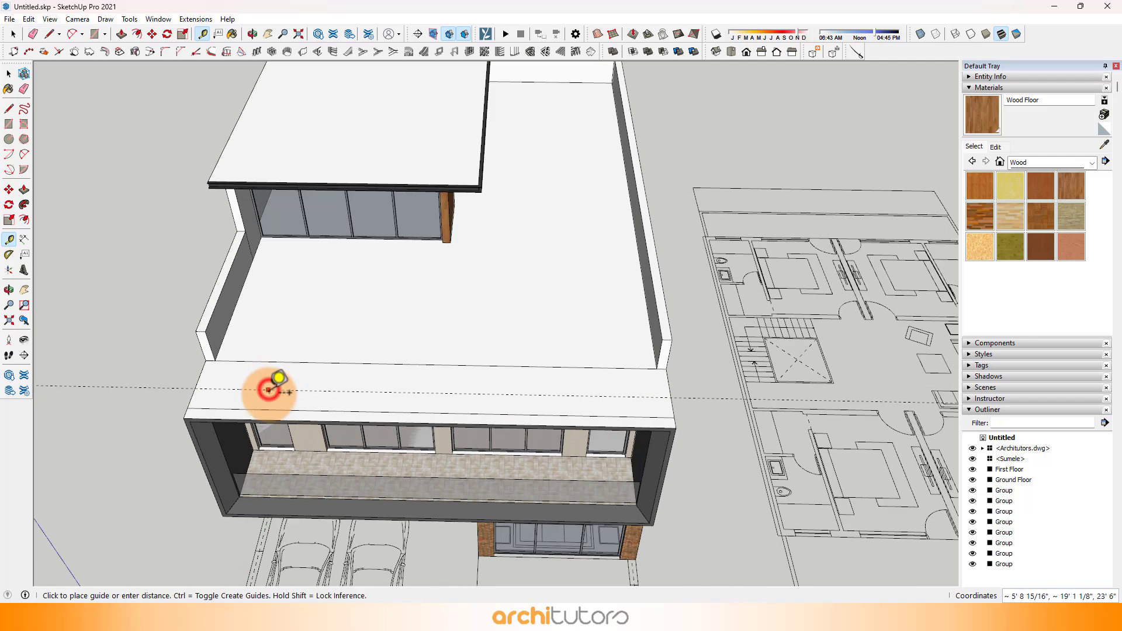
{"action": "scroll", "coordinate": [266, 392], "scroll_direction": "up", "scroll_amount": 3}
Step: Draw a line from one parapet's end midpoint to the second guide and a vertical 3' 3" by 4' rectangle standing on it
{"action": "scroll", "coordinate": [268, 388], "scroll_direction": "up", "scroll_amount": 2}
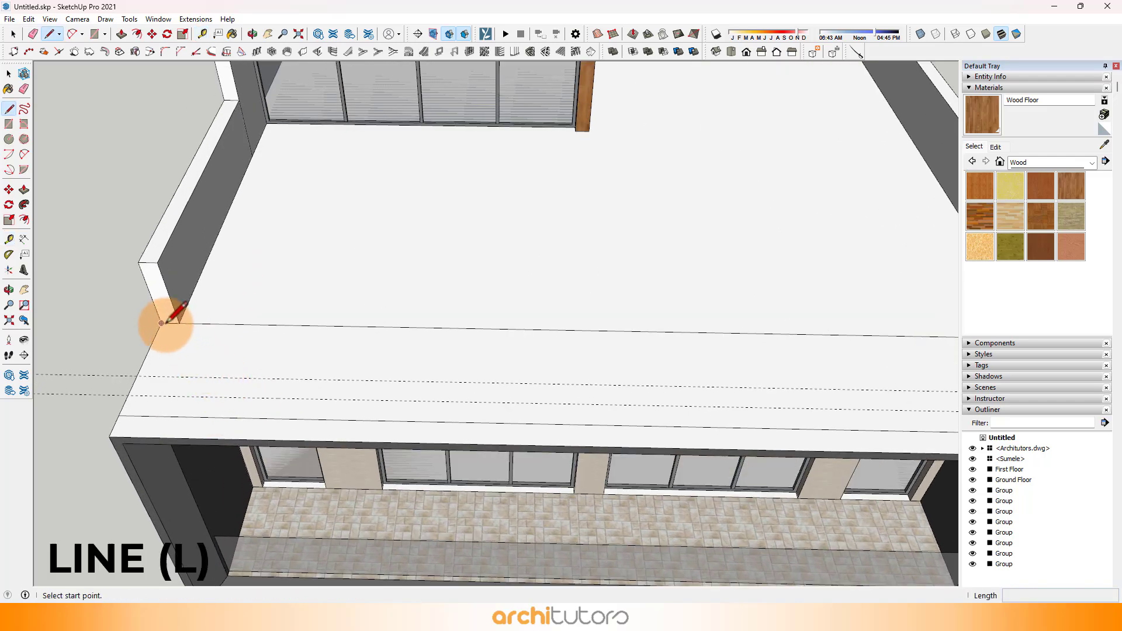
{"action": "scroll", "coordinate": [163, 321], "scroll_direction": "up", "scroll_amount": 3}
{"action": "left_click", "coordinate": [175, 323]}
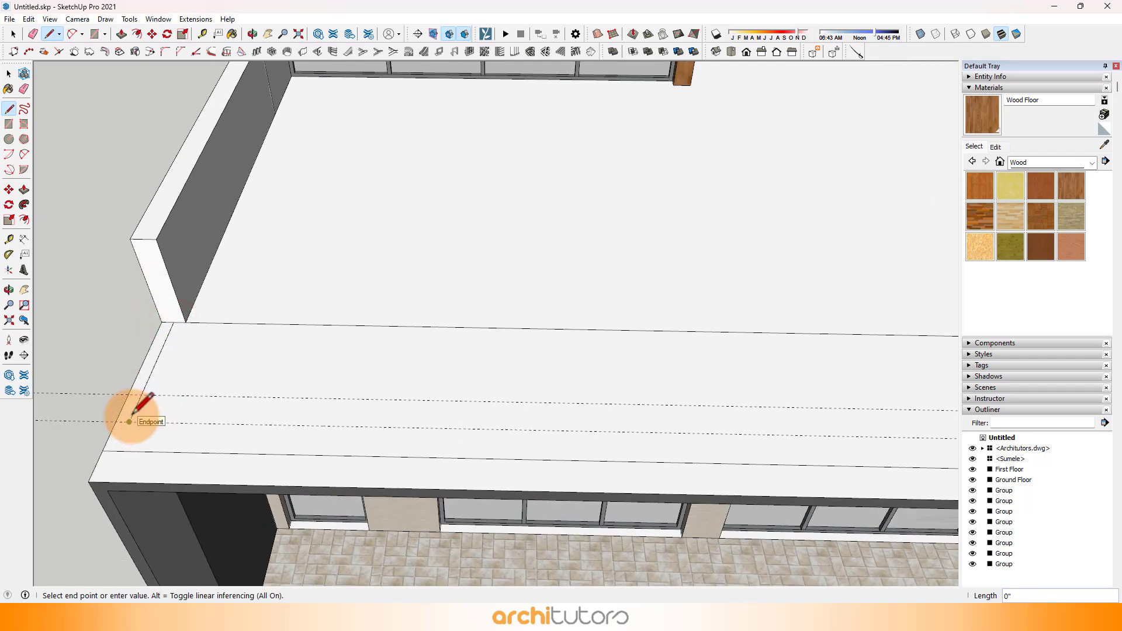
{"action": "left_click", "coordinate": [129, 421]}
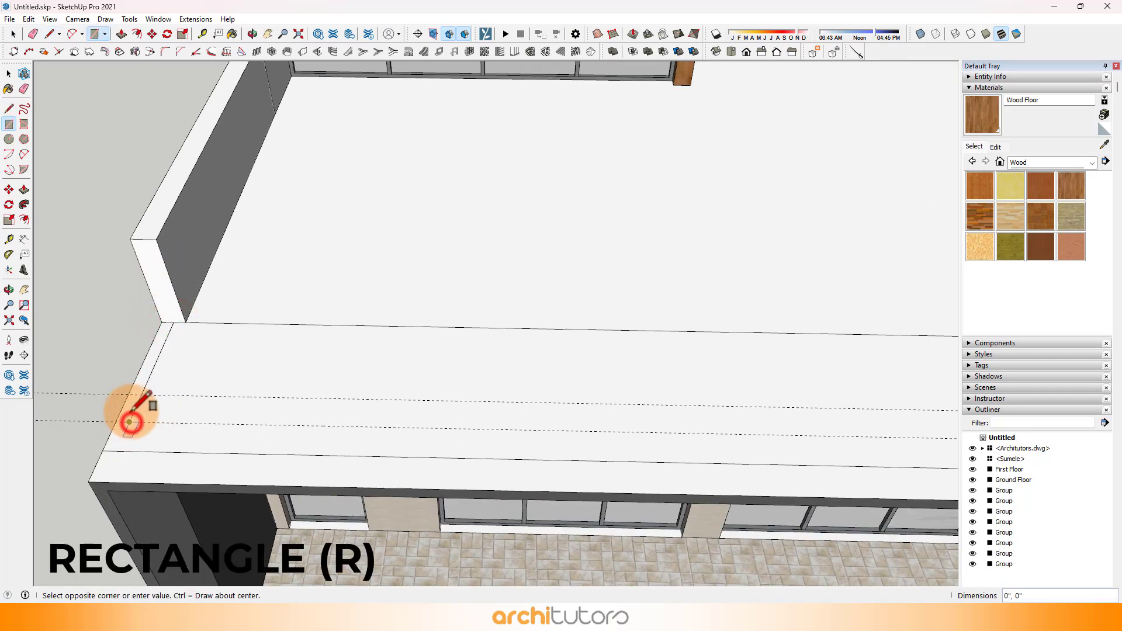
{"action": "left_click", "coordinate": [143, 239]}
{"action": "scroll", "coordinate": [143, 306], "scroll_direction": "down", "scroll_amount": 4}
{"action": "scroll", "coordinate": [144, 310], "scroll_direction": "up", "scroll_amount": 3}
Step: Copy the vertical railing rectangle 36' across to the end of the opposite side parapet
{"action": "key", "text": "space"}
{"action": "left_click", "coordinate": [144, 312]}
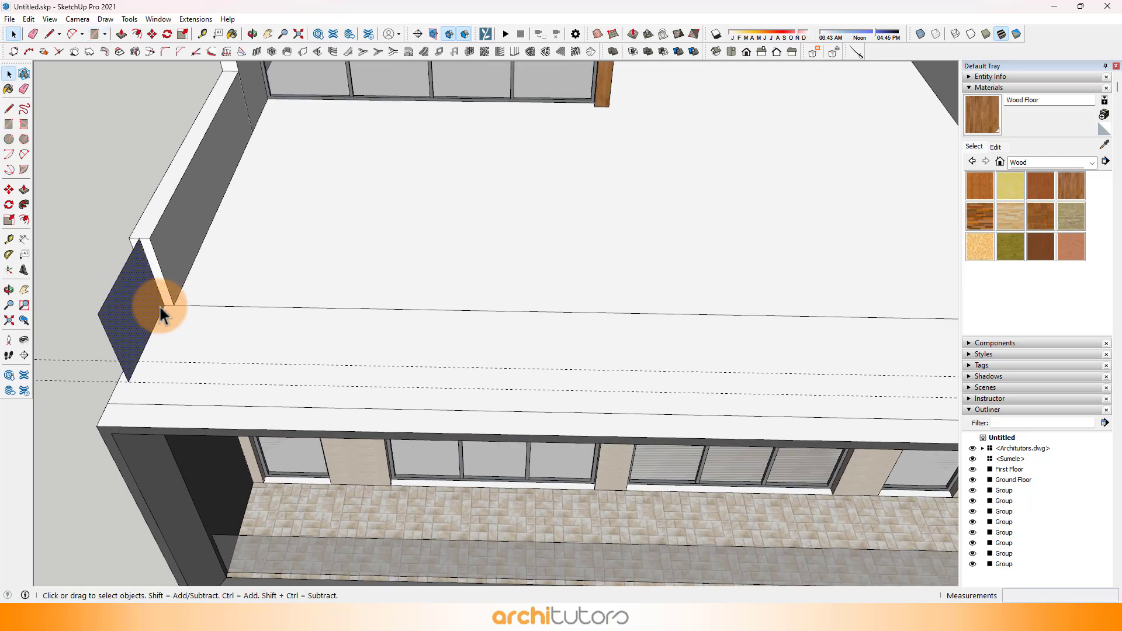
{"action": "key", "text": "ctrl"}
{"action": "left_click", "coordinate": [163, 305]}
{"action": "scroll", "coordinate": [162, 301], "scroll_direction": "down", "scroll_amount": 4}
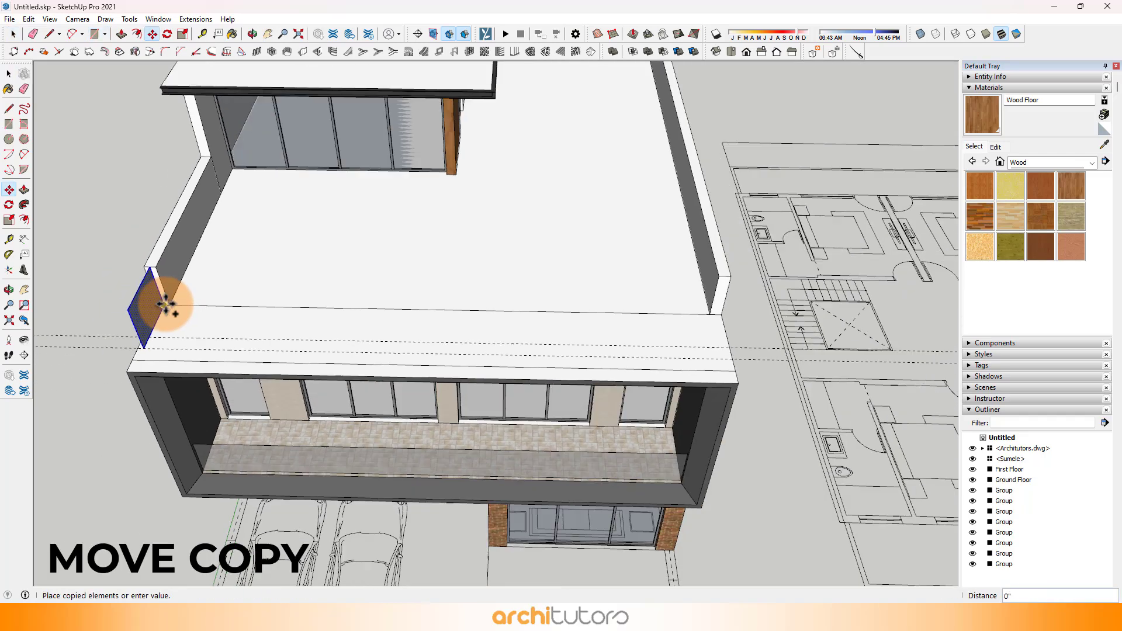
{"action": "scroll", "coordinate": [801, 333], "scroll_direction": "up", "scroll_amount": 5}
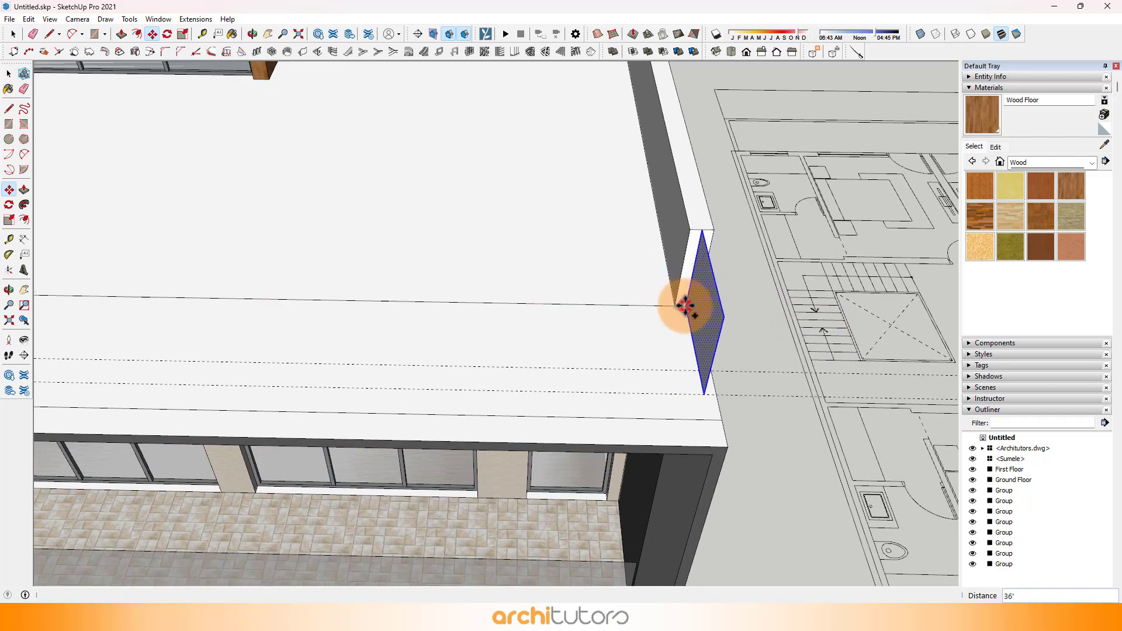
Step: Draw a vertical 36' by 3' 3" rectangle along the terrace front connecting the two side railing panels
{"action": "key", "text": "r"}
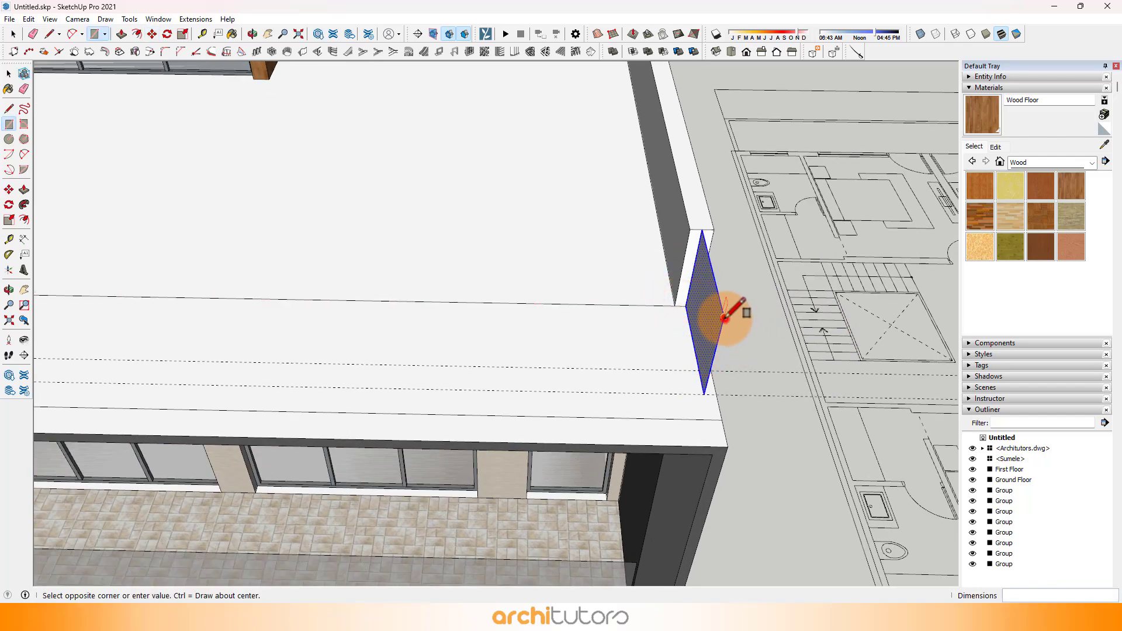
{"action": "scroll", "coordinate": [725, 318], "scroll_direction": "down", "scroll_amount": 4}
{"action": "scroll", "coordinate": [292, 326], "scroll_direction": "up", "scroll_amount": 4}
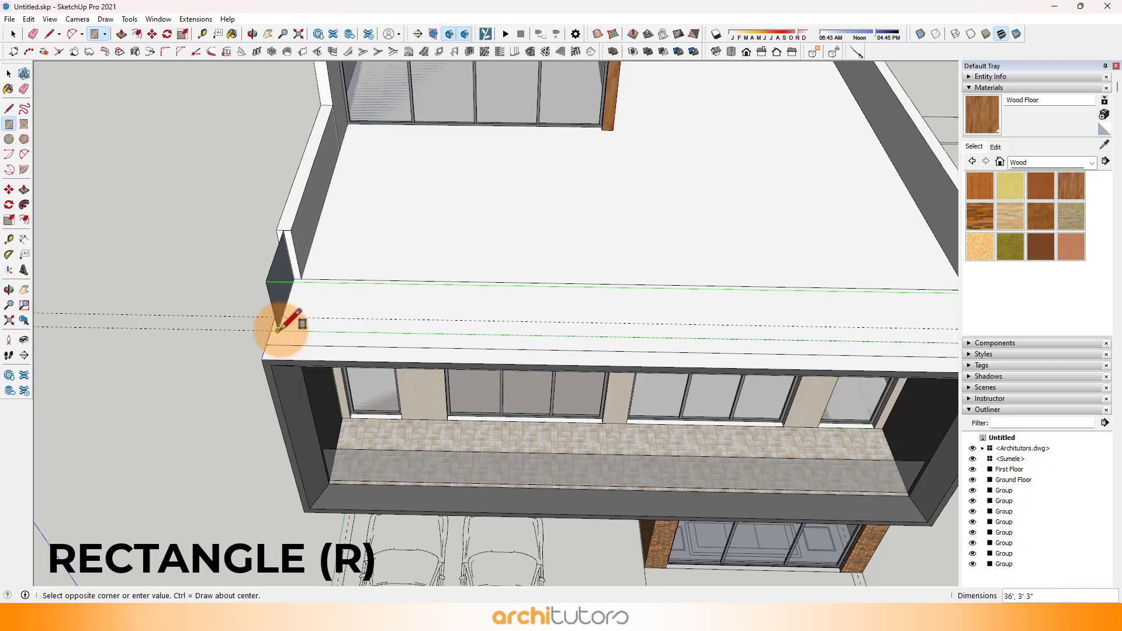
{"action": "left_click", "coordinate": [279, 327]}
{"action": "scroll", "coordinate": [287, 318], "scroll_direction": "down", "scroll_amount": 3}
Step: Sample Translucent Glass Gray from the model and paint the terrace railing's side and front panels with it
{"action": "middle_click_drag", "start_coordinate": [300, 313], "coordinate": [882, 189]}
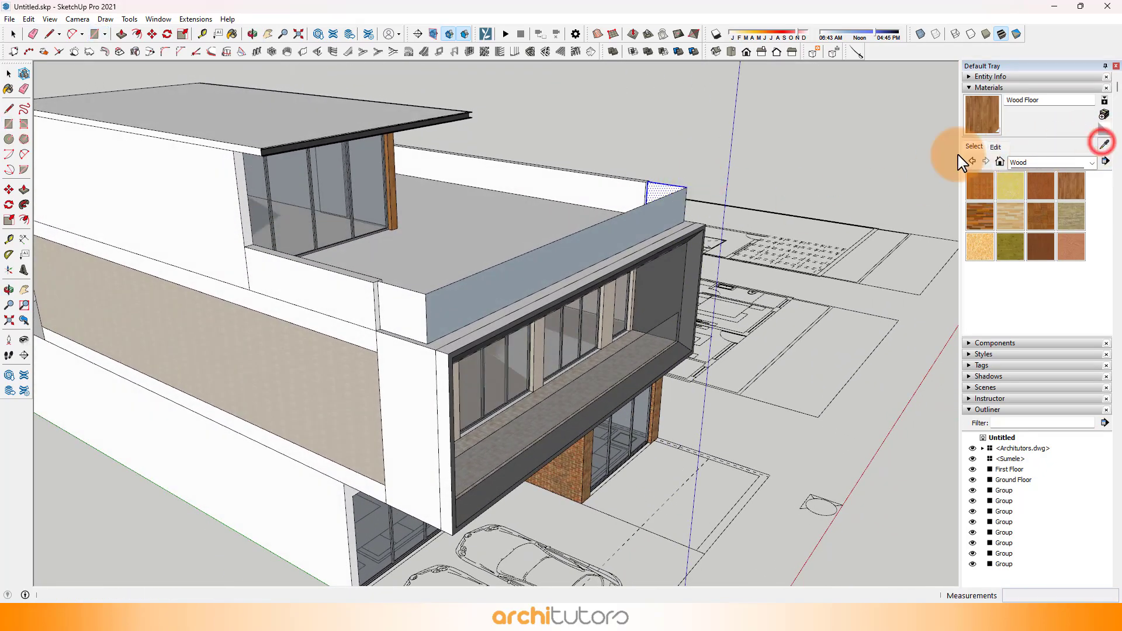
{"action": "scroll", "coordinate": [259, 159], "scroll_direction": "up", "scroll_amount": 2}
{"action": "scroll", "coordinate": [450, 349], "scroll_direction": "up", "scroll_amount": 2}
{"action": "left_click", "coordinate": [454, 350]}
{"action": "left_click", "coordinate": [474, 343]}
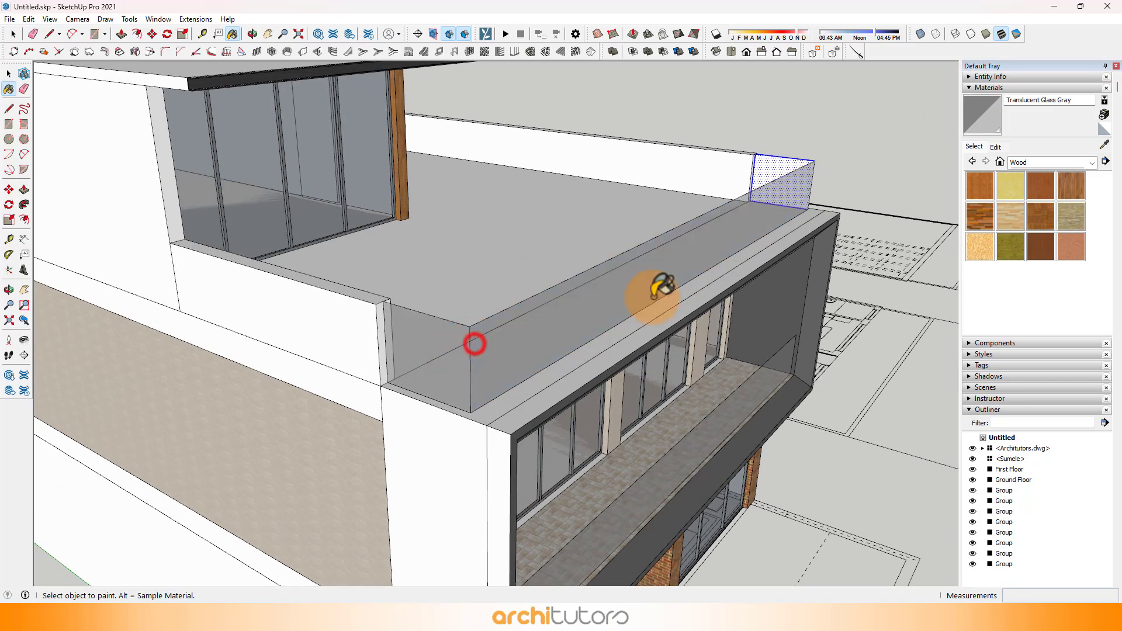
{"action": "middle_click_drag", "start_coordinate": [652, 298], "coordinate": [48, 247]}
{"action": "mouse_move", "coordinate": [544, 349]}
{"action": "middle_mouse_down"}
{"action": "mouse_move", "coordinate": [563, 315]}
{"action": "mouse_move", "coordinate": [538, 315]}
{"action": "middle_mouse_up"}
Step: Select all of the connected glass railing panels and make them a group
{"action": "key", "text": "space"}
{"action": "left_click", "coordinate": [529, 326]}
{"action": "right_click", "coordinate": [528, 326]}
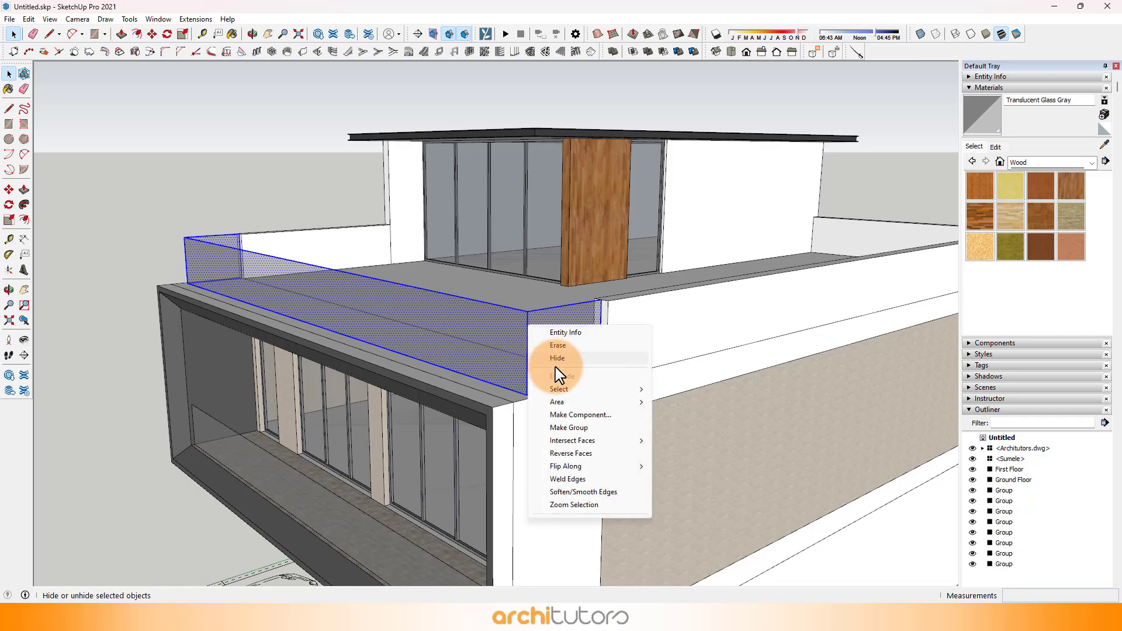
{"action": "left_click", "coordinate": [570, 427]}
Step: Draw a floor rectangle on the underside of the projecting brick wing, from the rear outer wall corner to the wing's front corner
{"action": "middle_click_drag", "start_coordinate": [577, 414], "coordinate": [499, 343]}
{"action": "scroll", "coordinate": [500, 346], "scroll_direction": "down", "scroll_amount": 4}
{"action": "scroll", "coordinate": [497, 514], "scroll_direction": "up", "scroll_amount": 5}
{"action": "key", "text": "l"}
{"action": "scroll", "coordinate": [711, 470], "scroll_direction": "up", "scroll_amount": 1}
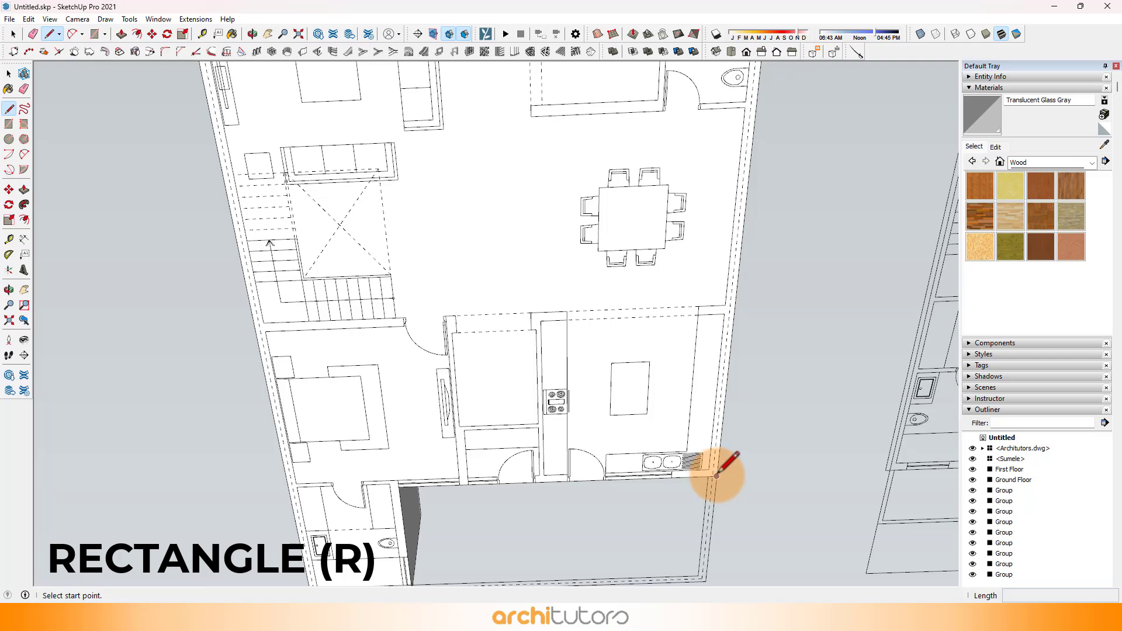
{"action": "left_click", "coordinate": [715, 476]}
{"action": "scroll", "coordinate": [730, 474], "scroll_direction": "down", "scroll_amount": 5}
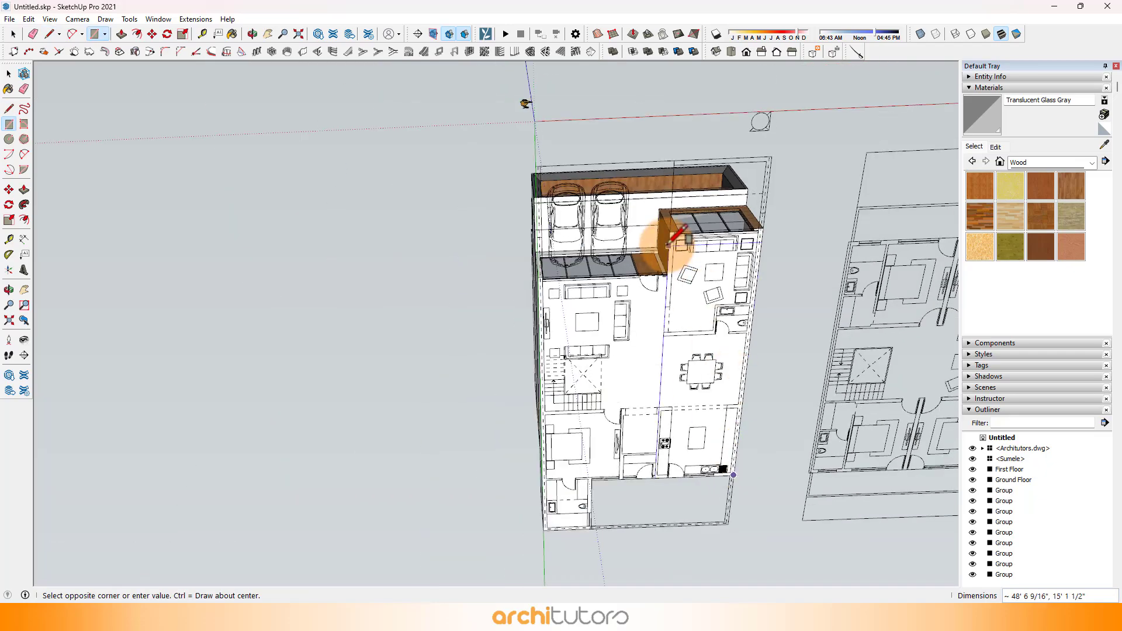
{"action": "scroll", "coordinate": [702, 234], "scroll_direction": "up", "scroll_amount": 3}
{"action": "scroll", "coordinate": [701, 231], "scroll_direction": "up", "scroll_amount": 5}
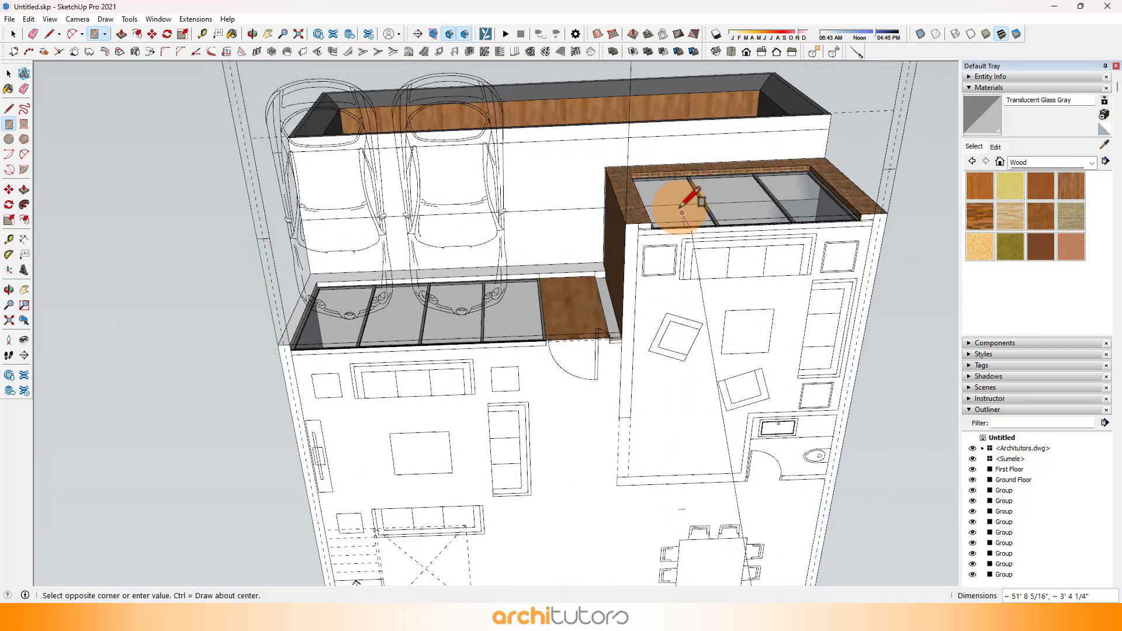
{"action": "scroll", "coordinate": [605, 225], "scroll_direction": "down", "scroll_amount": 4}
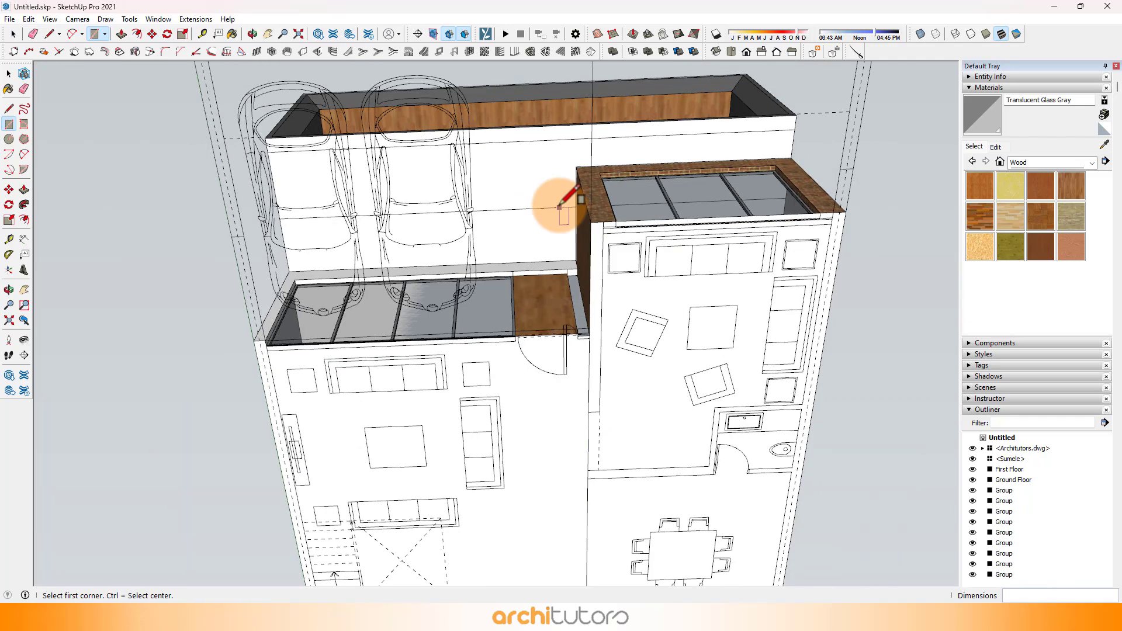
Step: Draw a second floor rectangle, 43' 9" by 21' 7 1/2", from the front corner beside the parking glazing to the rear wall endpoint
{"action": "scroll", "coordinate": [283, 326], "scroll_direction": "up", "scroll_amount": 5}
{"action": "left_click", "coordinate": [283, 325]}
{"action": "scroll", "coordinate": [313, 195], "scroll_direction": "down", "scroll_amount": 5}
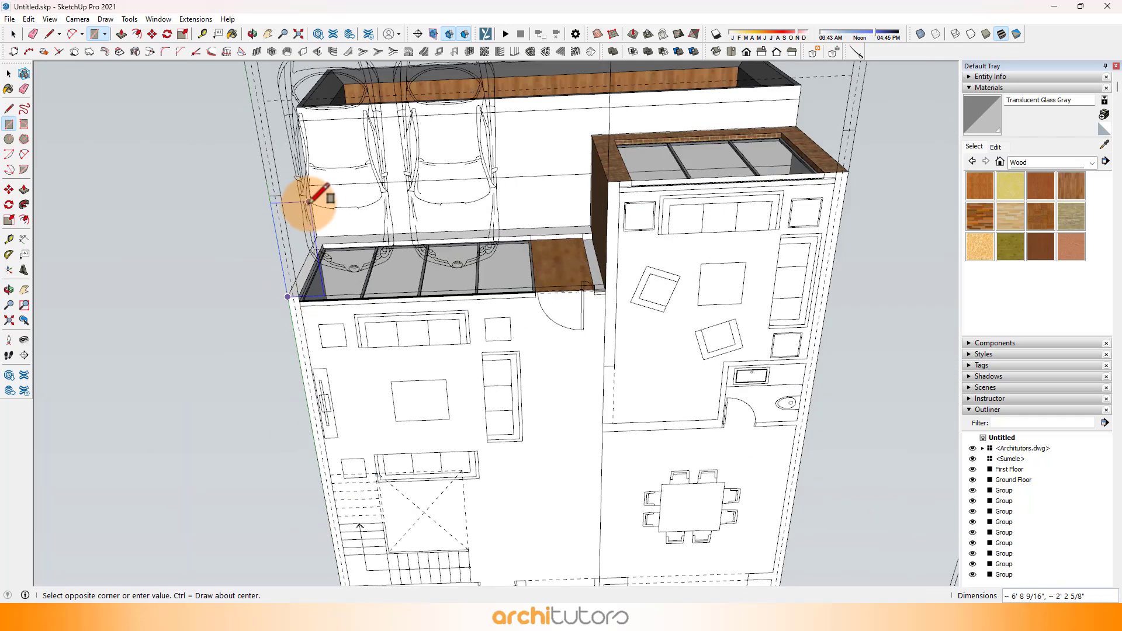
{"action": "scroll", "coordinate": [467, 497], "scroll_direction": "up", "scroll_amount": 5}
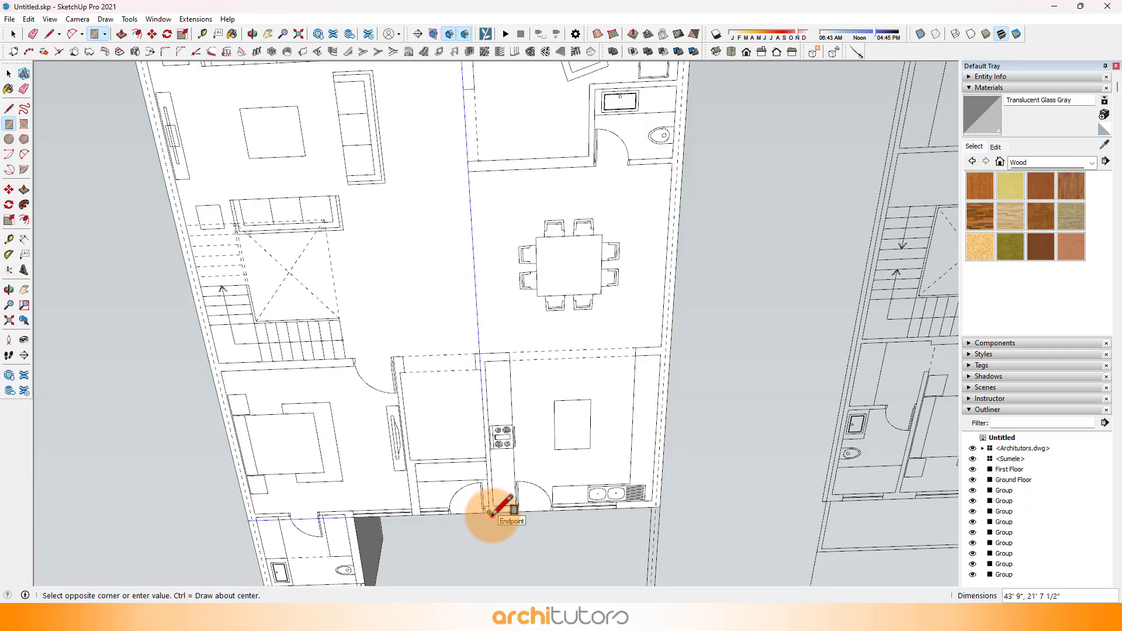
{"action": "left_click", "coordinate": [490, 513]}
Step: Push/Pull both new floor faces down 1' 6" to form a plinth beneath the ground floor
{"action": "scroll", "coordinate": [508, 350], "scroll_direction": "down", "scroll_amount": 4}
{"action": "key", "text": "space"}
{"action": "middle_click_drag", "start_coordinate": [488, 218], "coordinate": [590, 328]}
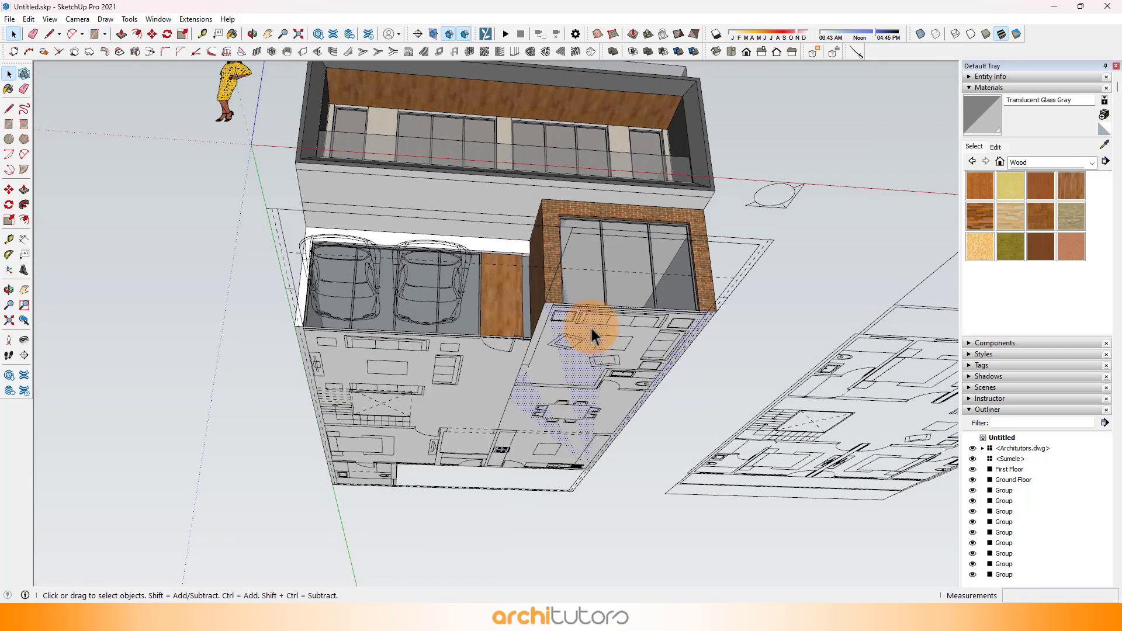
{"action": "scroll", "coordinate": [592, 334], "scroll_direction": "up", "scroll_amount": 5}
{"action": "key", "text": "p"}
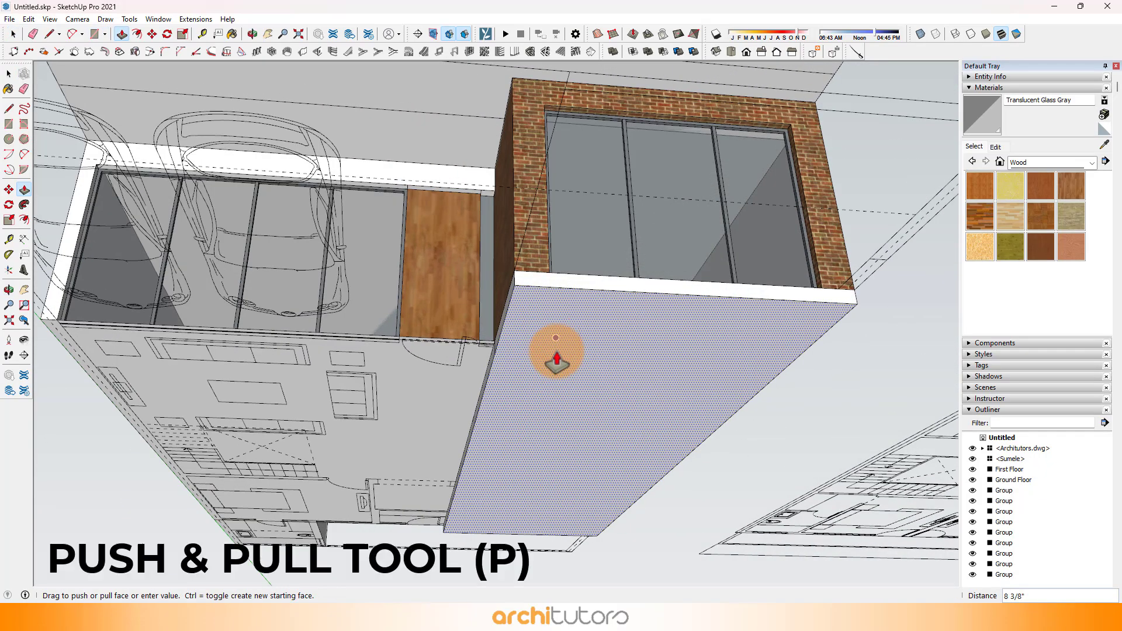
{"action": "left_click_drag", "start_coordinate": [556, 351], "coordinate": [472, 377]}
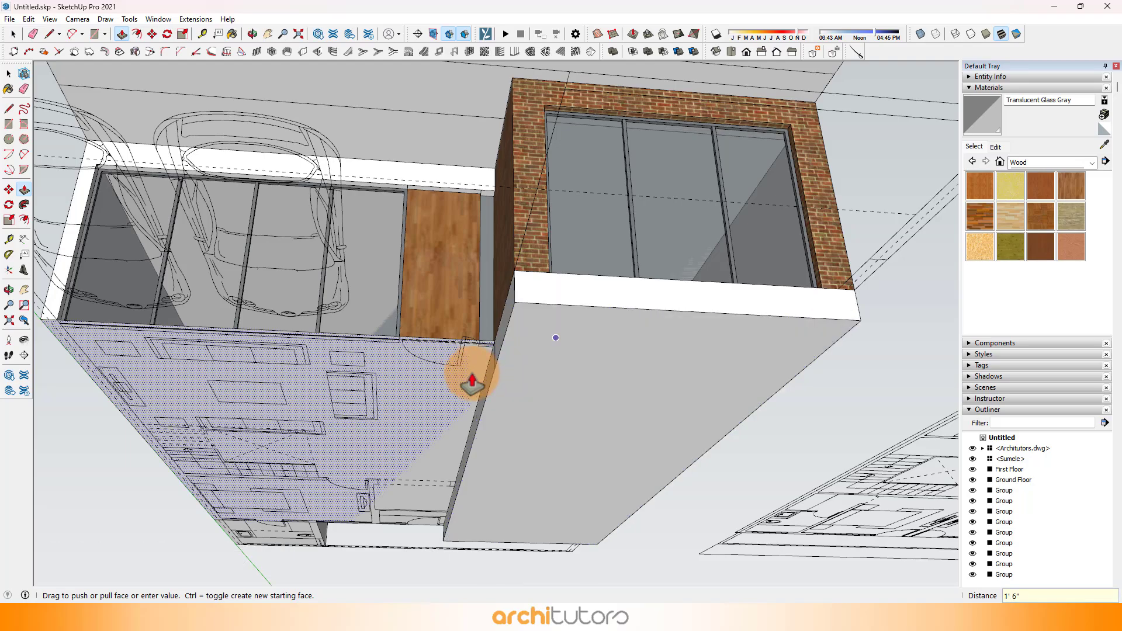
{"action": "mouse_move", "coordinate": [494, 296]}
{"action": "middle_mouse_down"}
{"action": "mouse_move", "coordinate": [475, 458]}
{"action": "mouse_move", "coordinate": [463, 306]}
{"action": "mouse_move", "coordinate": [490, 309]}
{"action": "middle_mouse_up"}
Step: Sample Brick Antique 01 from the brick wing and paint the front and side faces of the plinth below it
{"action": "scroll", "coordinate": [497, 310], "scroll_direction": "down", "scroll_amount": 4}
{"action": "middle_click_drag", "start_coordinate": [667, 351], "coordinate": [709, 362]}
{"action": "scroll", "coordinate": [616, 313], "scroll_direction": "down", "scroll_amount": 4}
{"action": "scroll", "coordinate": [667, 383], "scroll_direction": "up", "scroll_amount": 5}
{"action": "scroll", "coordinate": [295, 357], "scroll_direction": "up", "scroll_amount": 3}
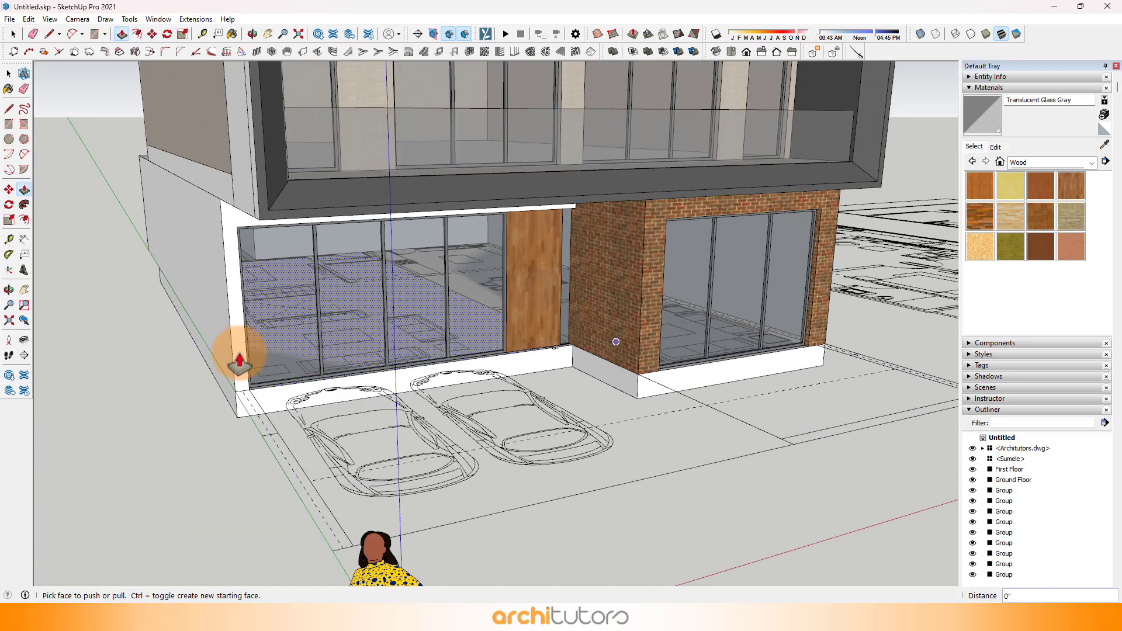
{"action": "key", "text": "space"}
{"action": "left_click", "coordinate": [678, 305]}
{"action": "left_click", "coordinate": [1105, 145]}
{"action": "scroll", "coordinate": [744, 225], "scroll_direction": "up", "scroll_amount": 2}
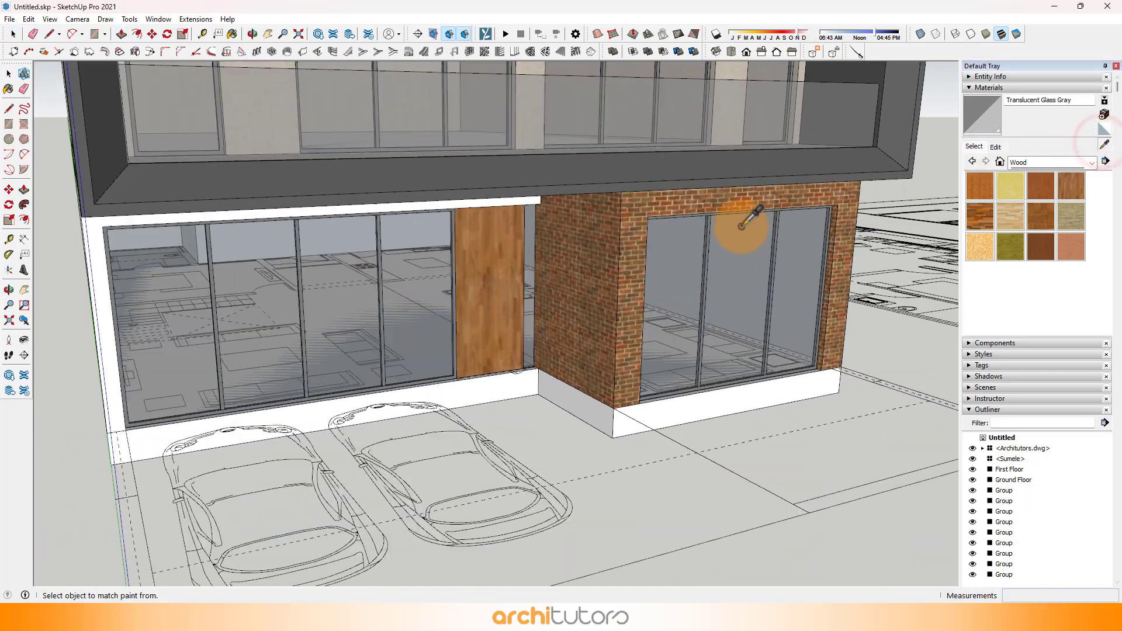
{"action": "left_click", "coordinate": [737, 198]}
{"action": "scroll", "coordinate": [764, 409], "scroll_direction": "up", "scroll_amount": 1}
{"action": "left_click", "coordinate": [768, 412]}
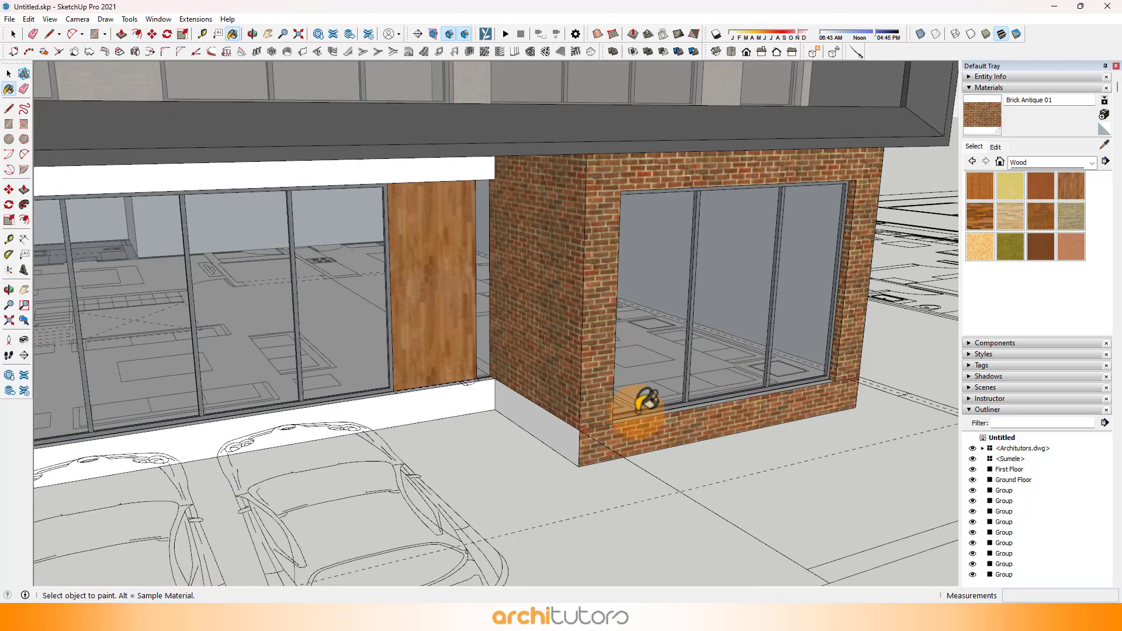
{"action": "left_click", "coordinate": [555, 423]}
Step: Select all of the plinth's connected geometry and make it a group
{"action": "scroll", "coordinate": [699, 381], "scroll_direction": "down", "scroll_amount": 2}
{"action": "middle_click_drag", "start_coordinate": [689, 378], "coordinate": [447, 380]}
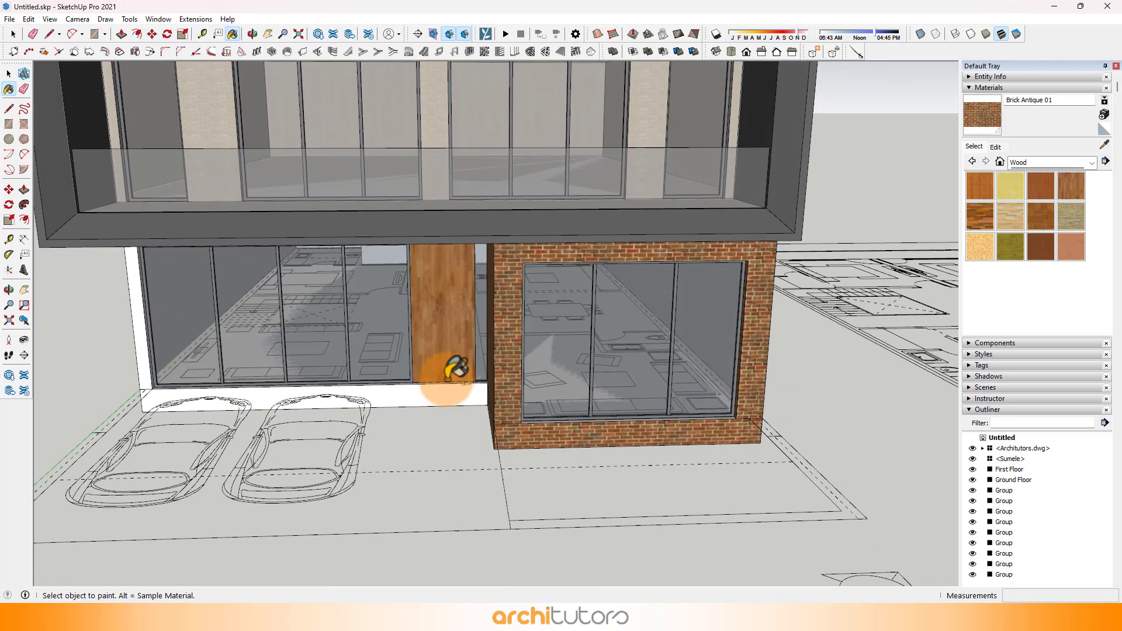
{"action": "key", "text": "space"}
{"action": "triple_click", "coordinate": [398, 391]}
{"action": "right_click", "coordinate": [398, 392]}
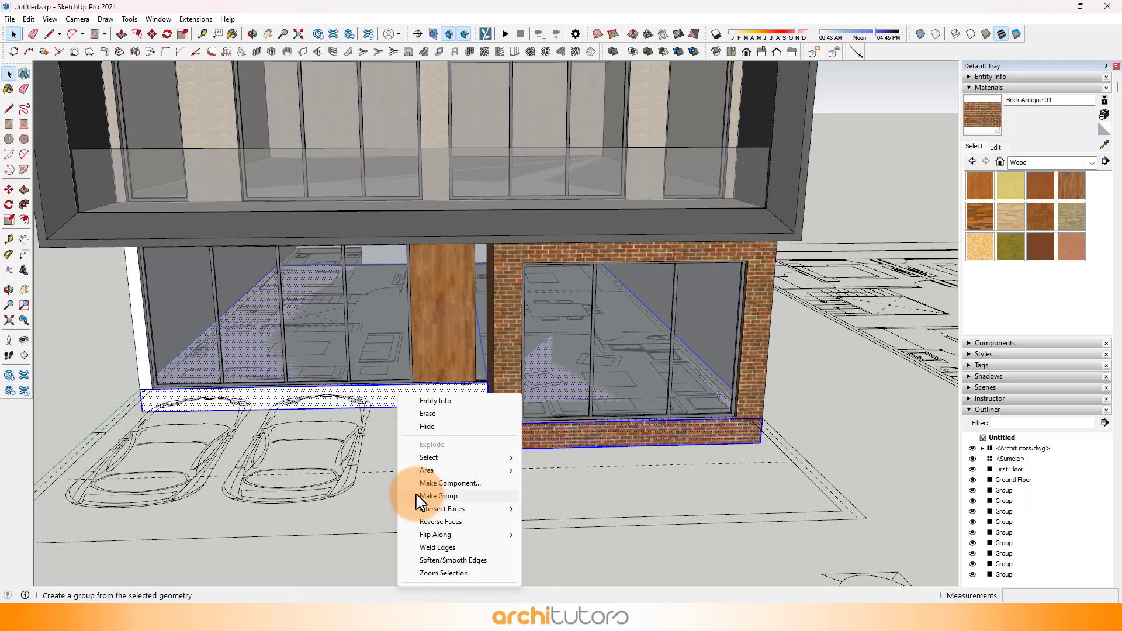
{"action": "left_click", "coordinate": [442, 497]}
Step: Measure the wall strip beside the parking-side glazing and, inside the Ground Floor group, draw a vertical line from the frame's upper corner to the wall top
{"action": "scroll", "coordinate": [409, 300], "scroll_direction": "up", "scroll_amount": 2}
{"action": "scroll", "coordinate": [210, 304], "scroll_direction": "up", "scroll_amount": 5}
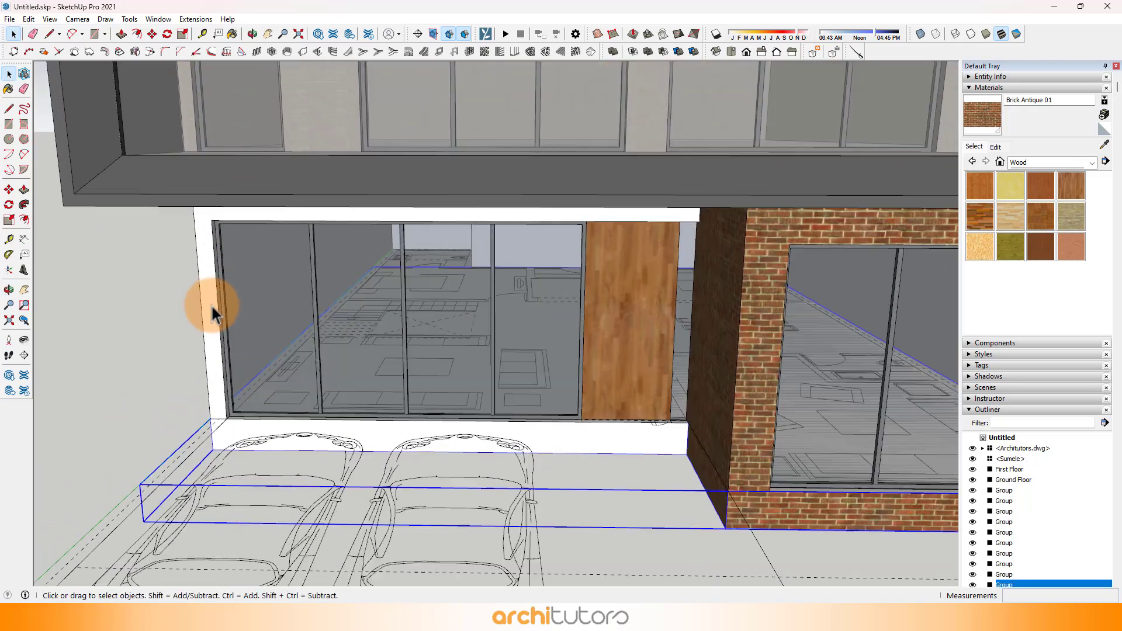
{"action": "middle_click_drag", "start_coordinate": [216, 307], "coordinate": [295, 298]}
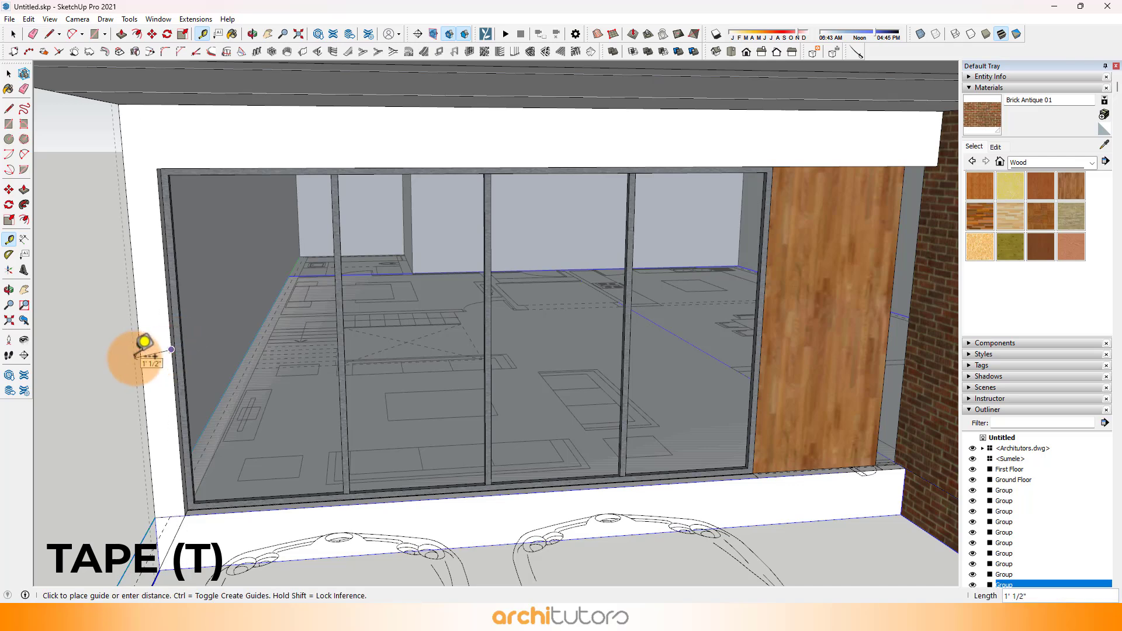
{"action": "key", "text": "space"}
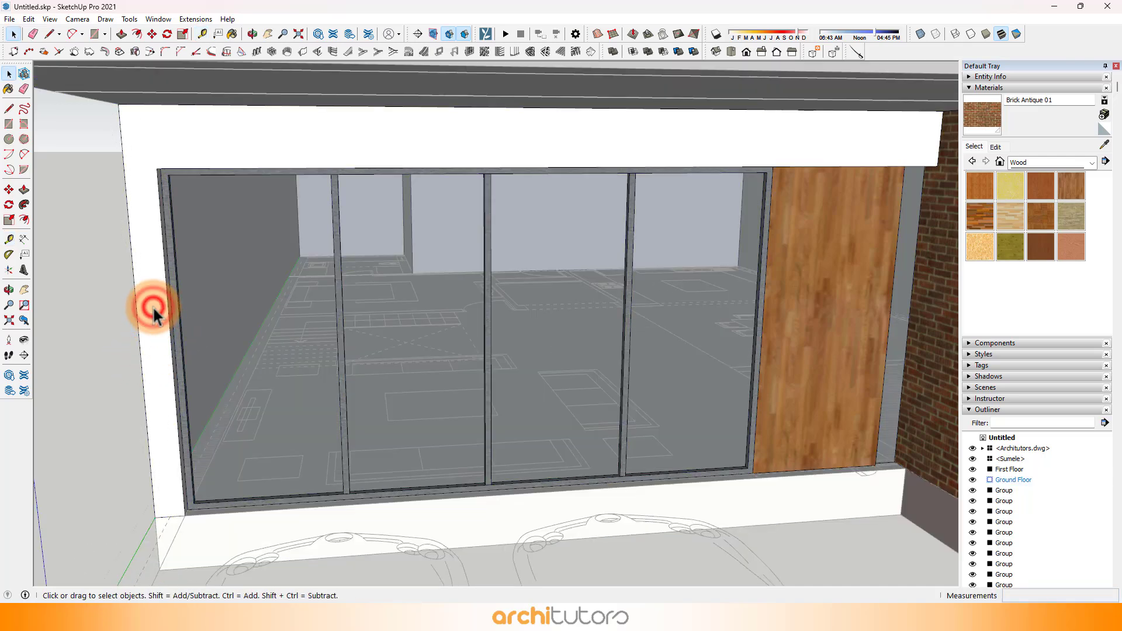
{"action": "scroll", "coordinate": [418, 289], "scroll_direction": "down", "scroll_amount": 8}
{"action": "scroll", "coordinate": [282, 237], "scroll_direction": "up", "scroll_amount": 5}
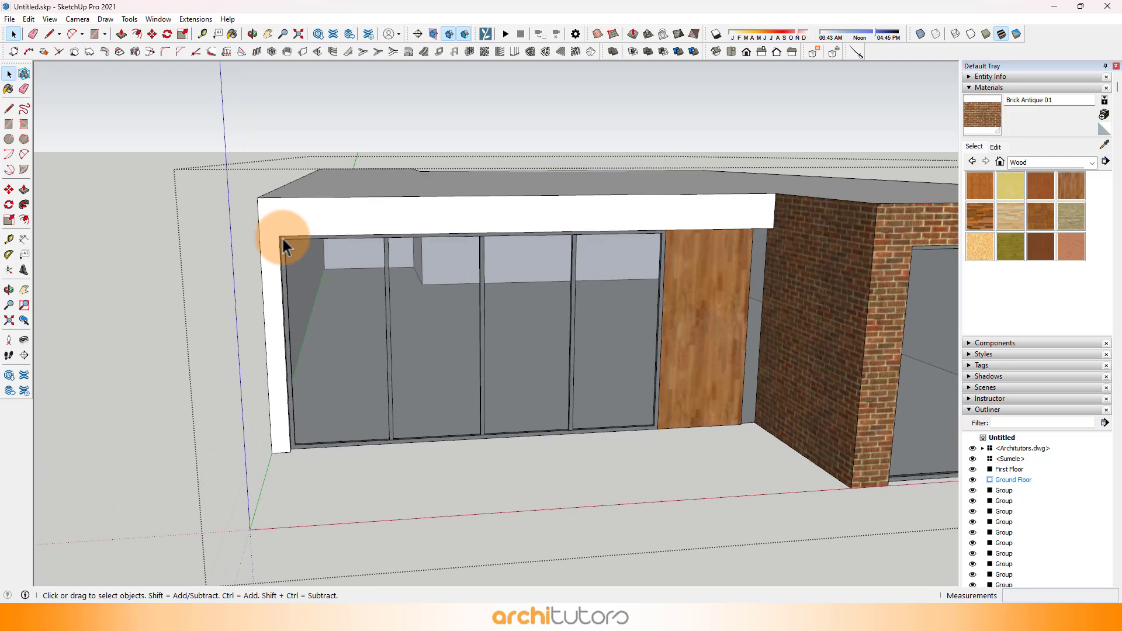
{"action": "key", "text": "l"}
{"action": "left_click", "coordinate": [276, 236]}
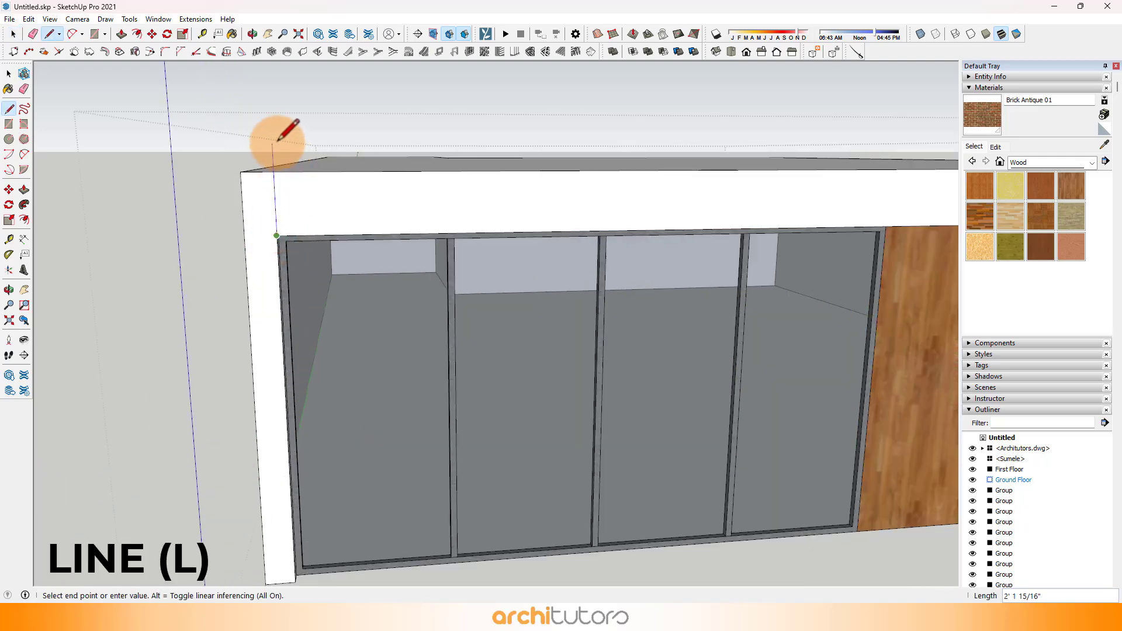
{"action": "scroll", "coordinate": [274, 148], "scroll_direction": "down", "scroll_amount": 5}
{"action": "scroll", "coordinate": [313, 275], "scroll_direction": "down", "scroll_amount": 3}
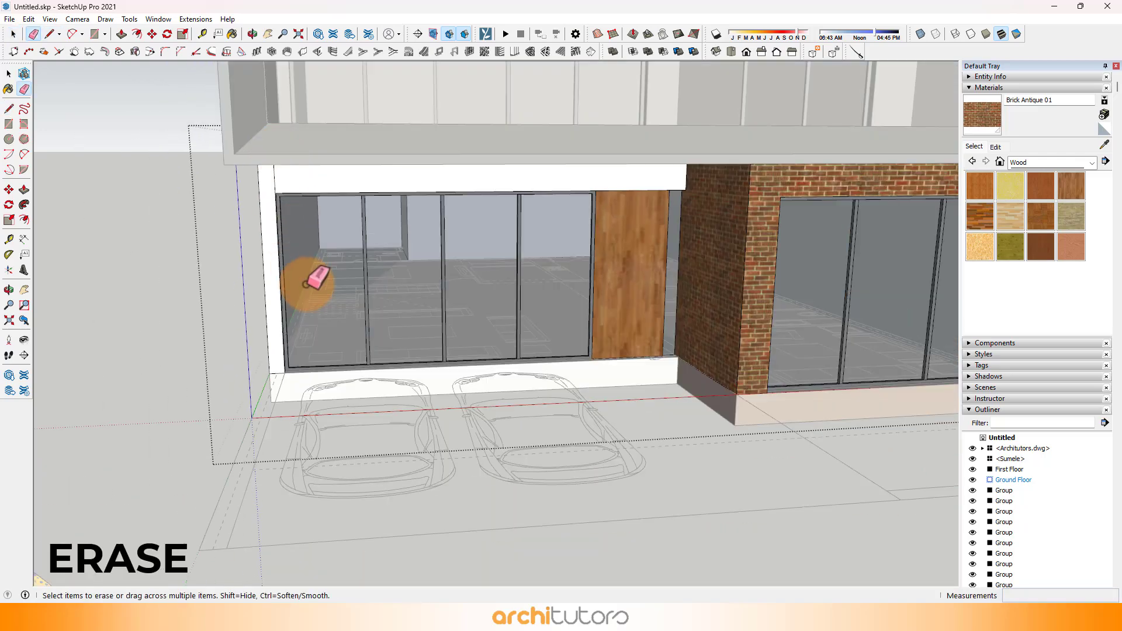
Step: Erase the stray edges around the end wall strip and Push/Pull the strip forward 7' 3", flush with the brick wing
{"action": "middle_click_drag", "start_coordinate": [313, 275], "coordinate": [386, 307]}
{"action": "scroll", "coordinate": [276, 368], "scroll_direction": "up", "scroll_amount": 3}
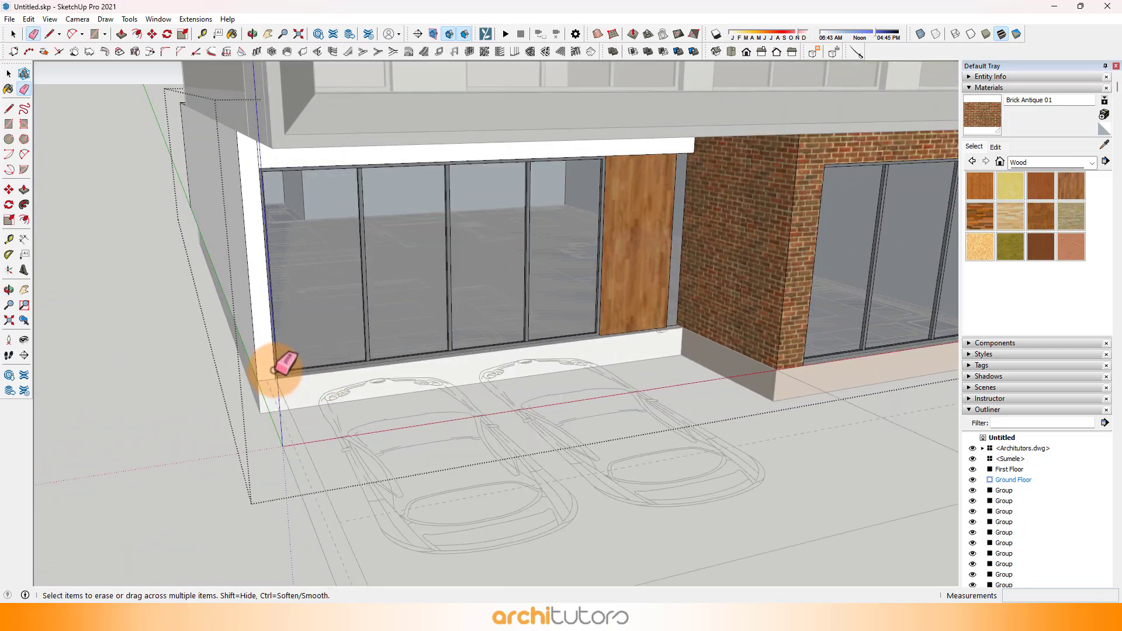
{"action": "left_click", "coordinate": [272, 371]}
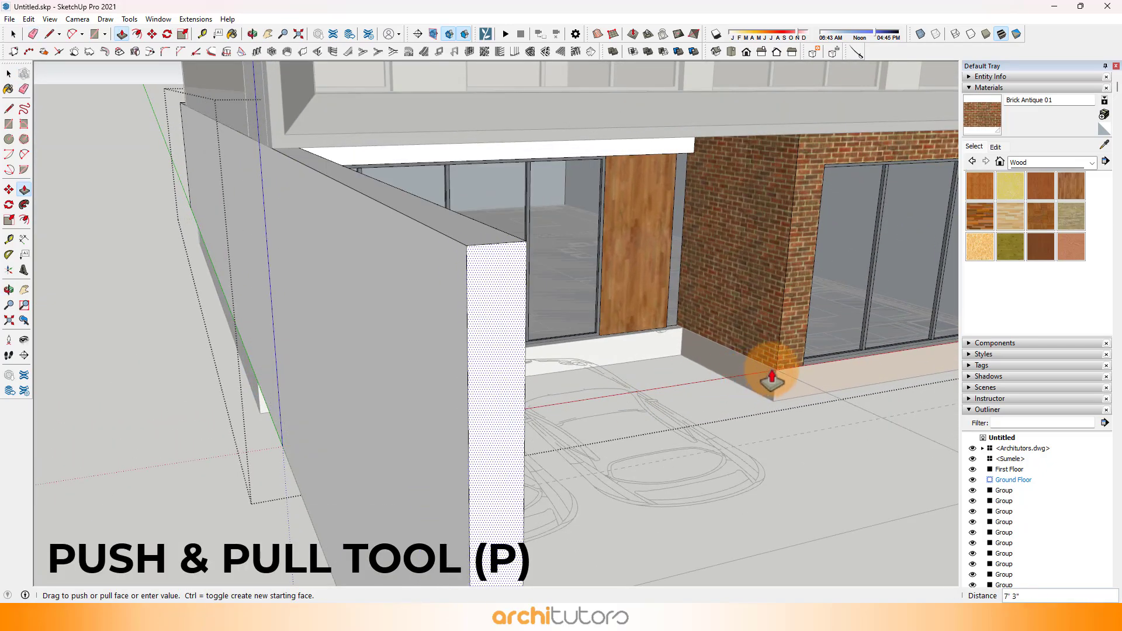
{"action": "left_click", "coordinate": [782, 360]}
Step: Try to extend the whole underside of the parking-side end wall down 1' 6"
{"action": "middle_click_drag", "start_coordinate": [281, 388], "coordinate": [288, 195]}
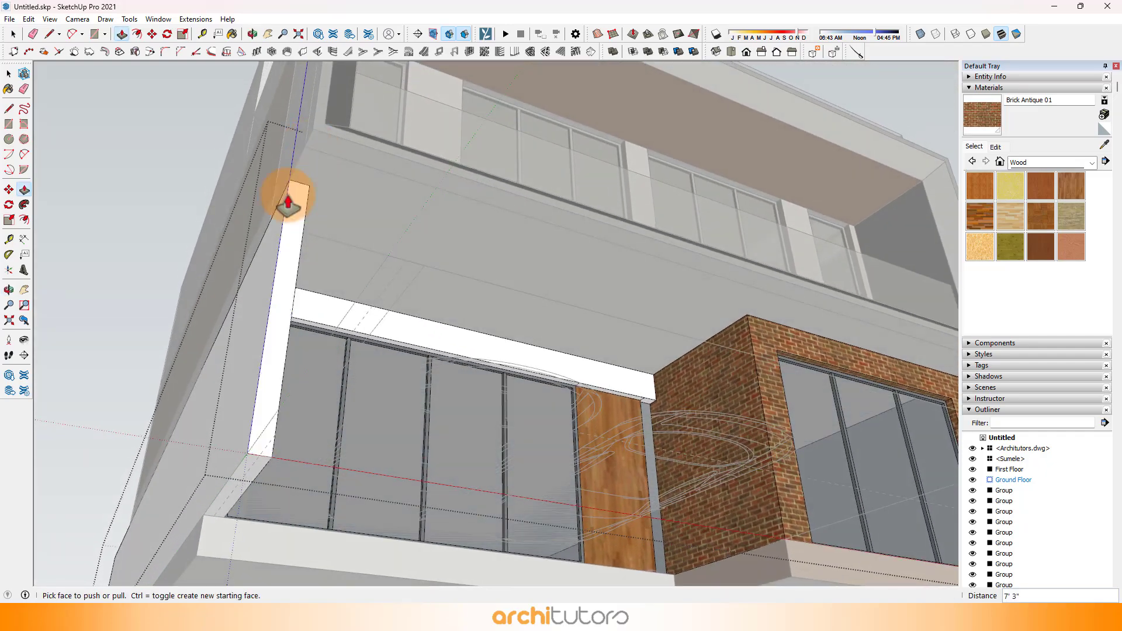
{"action": "left_click_drag", "start_coordinate": [257, 476], "coordinate": [277, 568]}
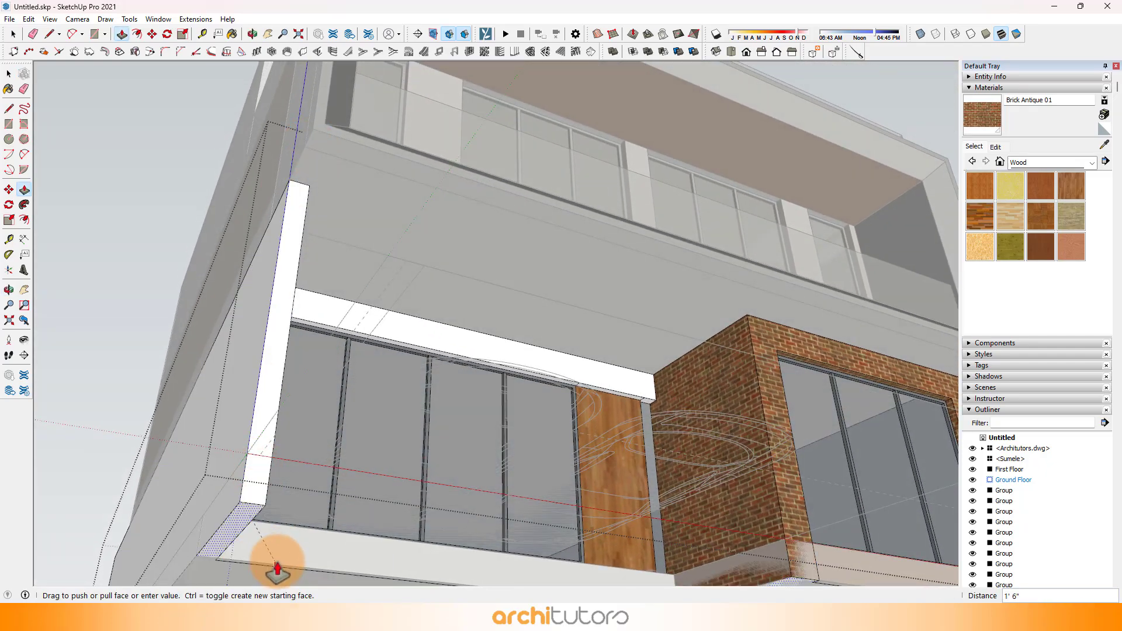
{"action": "left_click", "coordinate": [275, 562]}
{"action": "middle_click_drag", "start_coordinate": [353, 414], "coordinate": [353, 432]}
{"action": "key", "text": "ctrl+z"}
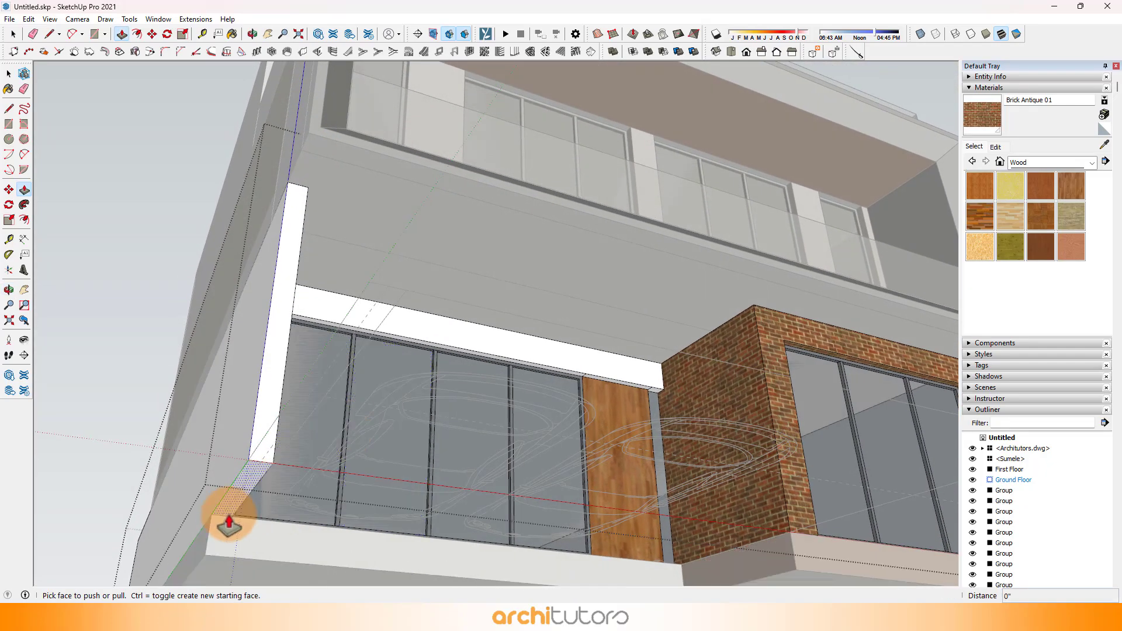
Step: Draw a line across the underside of the end wall at the plinth's front face to separate the projecting part
{"action": "scroll", "coordinate": [228, 519], "scroll_direction": "up", "scroll_amount": 3}
{"action": "scroll", "coordinate": [227, 551], "scroll_direction": "up", "scroll_amount": 2}
{"action": "key", "text": "l"}
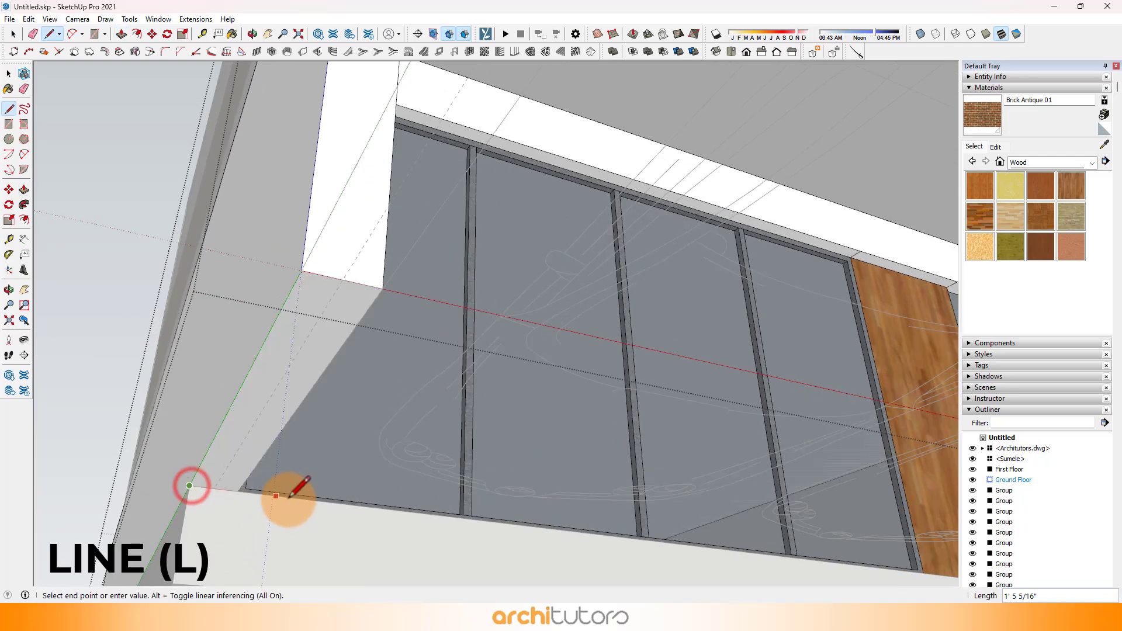
{"action": "scroll", "coordinate": [269, 395], "scroll_direction": "down", "scroll_amount": 5}
{"action": "left_click", "coordinate": [269, 395]}
Step: Push/Pull the underside of the projecting end wall down 1' 6" and close the Ground Floor group
{"action": "key", "text": "p"}
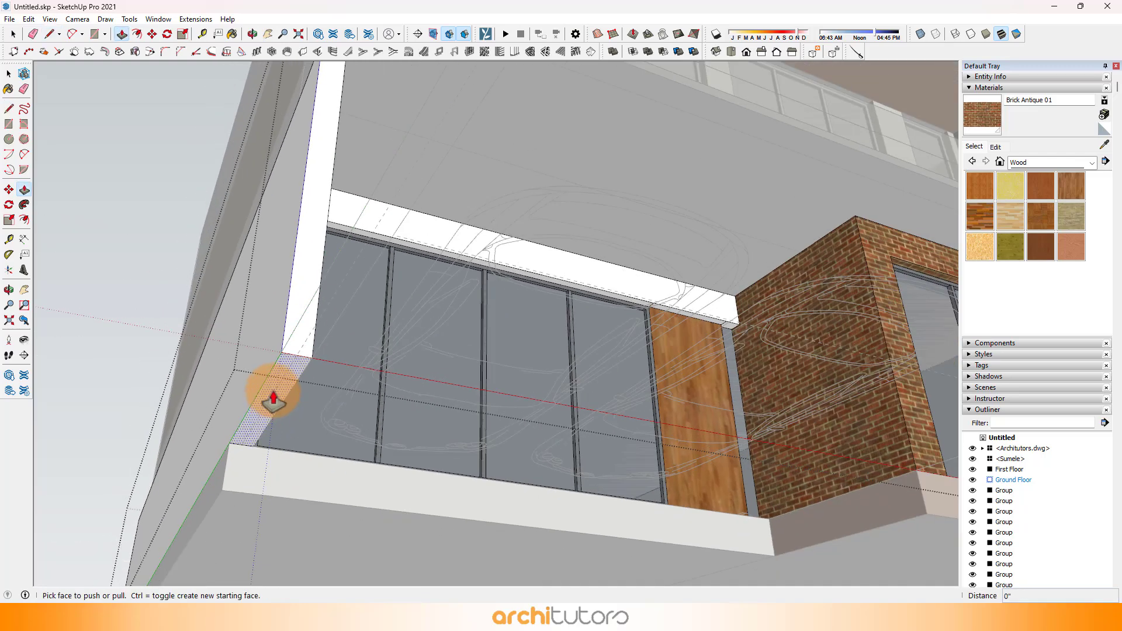
{"action": "left_click", "coordinate": [272, 395]}
{"action": "left_click", "coordinate": [334, 504]}
{"action": "middle_click_drag", "start_coordinate": [406, 301], "coordinate": [331, 544]}
{"action": "scroll", "coordinate": [303, 347], "scroll_direction": "down", "scroll_amount": 6}
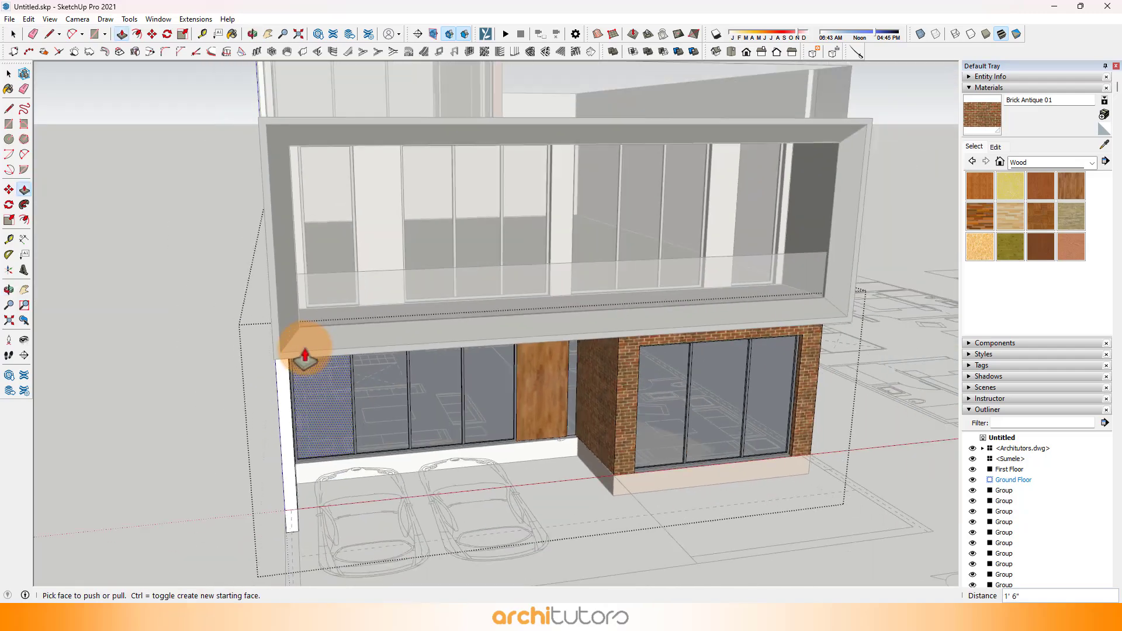
{"action": "middle_click_drag", "start_coordinate": [418, 453], "coordinate": [380, 343]}
{"action": "key", "text": "space"}
{"action": "key", "text": "Escape"}
Step: Move the imported Architutors.dwg plan straight down to the base of the plinth and deselect it
{"action": "scroll", "coordinate": [279, 381], "scroll_direction": "up", "scroll_amount": 3}
{"action": "scroll", "coordinate": [468, 408], "scroll_direction": "down", "scroll_amount": 2}
{"action": "middle_click_drag", "start_coordinate": [468, 386], "coordinate": [496, 407]}
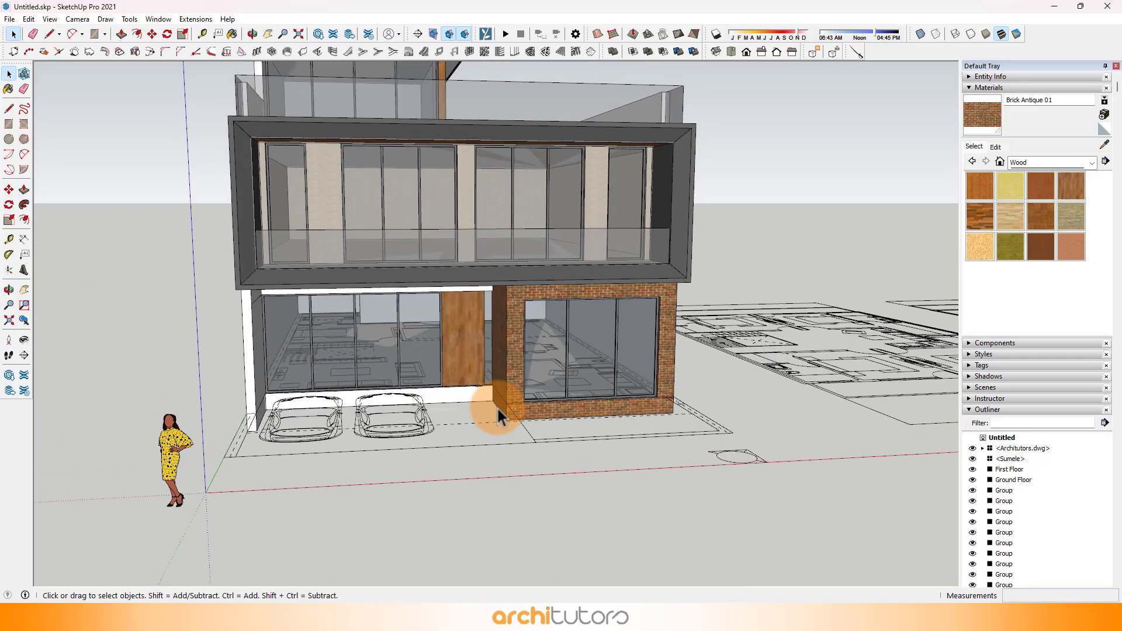
{"action": "scroll", "coordinate": [520, 431], "scroll_direction": "up", "scroll_amount": 3}
{"action": "left_click", "coordinate": [531, 444]}
{"action": "scroll", "coordinate": [535, 440], "scroll_direction": "up", "scroll_amount": 3}
{"action": "scroll", "coordinate": [550, 430], "scroll_direction": "up", "scroll_amount": 6}
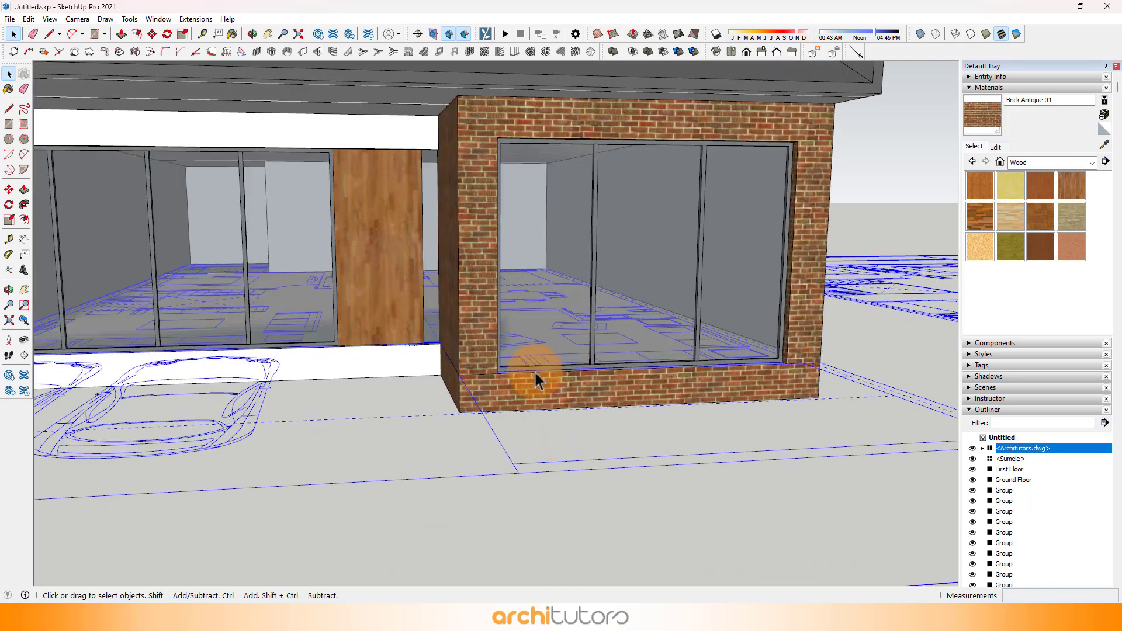
{"action": "key", "text": "m"}
{"action": "left_click_drag", "start_coordinate": [461, 267], "coordinate": [461, 281]}
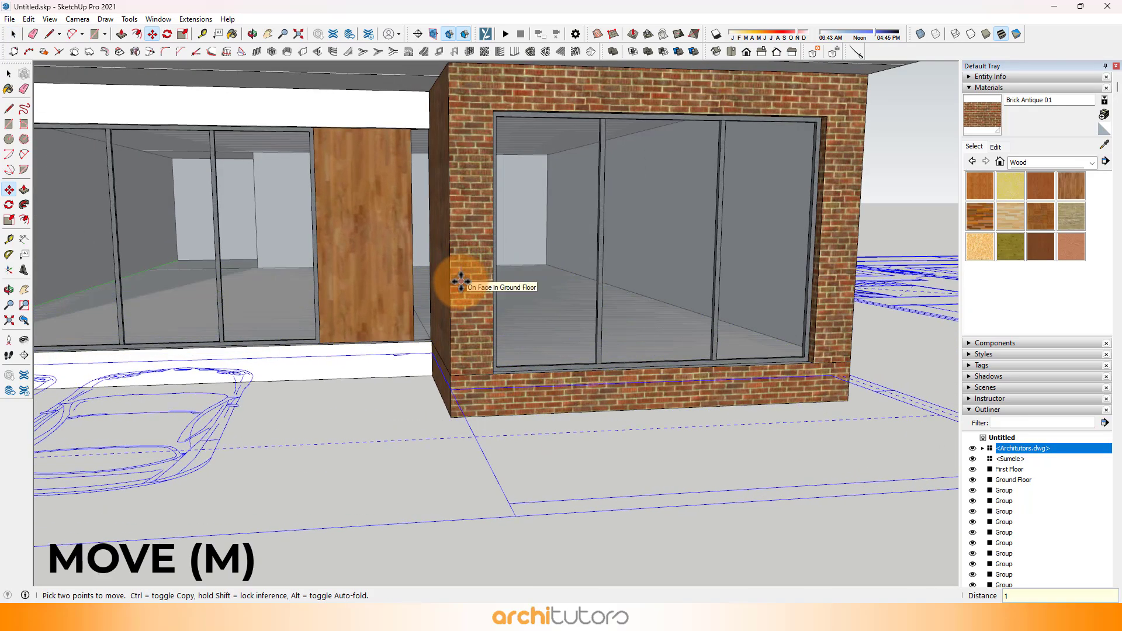
{"action": "key", "text": "Return"}
{"action": "scroll", "coordinate": [468, 363], "scroll_direction": "down", "scroll_amount": 6}
{"action": "key", "text": "space"}
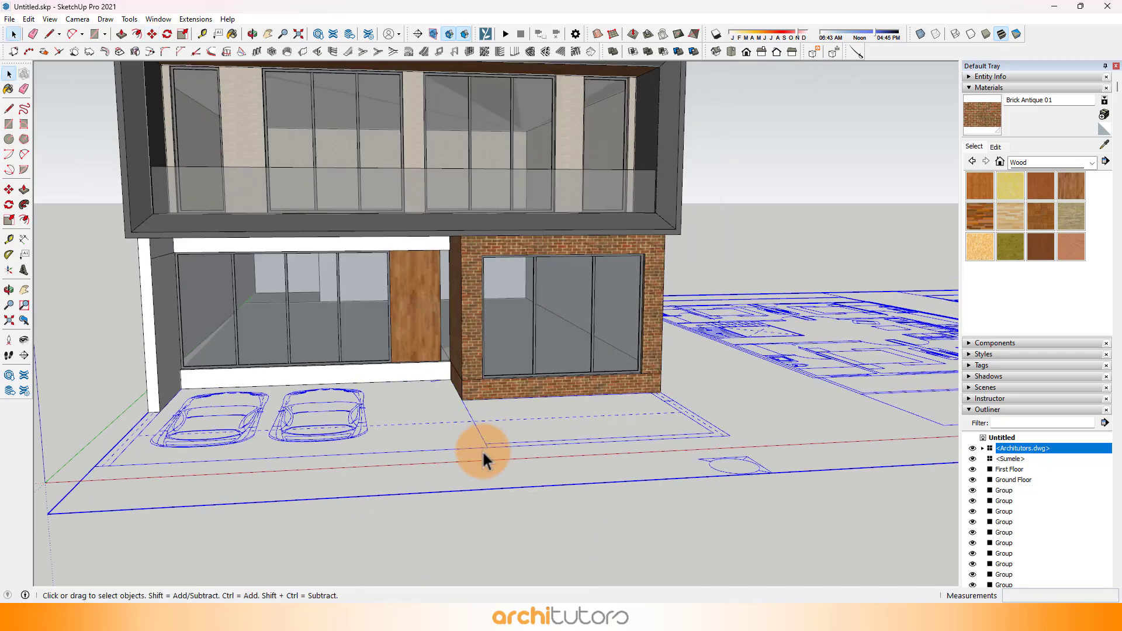
{"action": "left_click", "coordinate": [487, 521]}
Step: Draw a rectangle over the imported plan's full plot outline, from the front parking-side corner to the opposite rear corner
{"action": "scroll", "coordinate": [511, 433], "scroll_direction": "down", "scroll_amount": 5}
{"action": "middle_click_drag", "start_coordinate": [511, 432], "coordinate": [452, 293]}
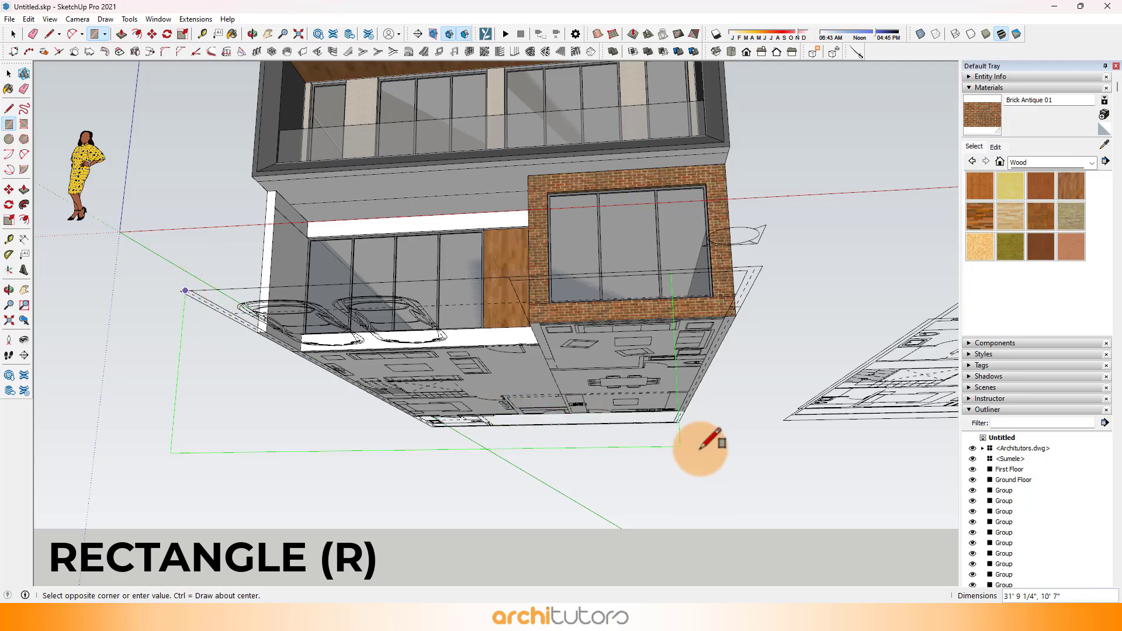
{"action": "key", "text": "Escape"}
{"action": "scroll", "coordinate": [177, 285], "scroll_direction": "up", "scroll_amount": 3}
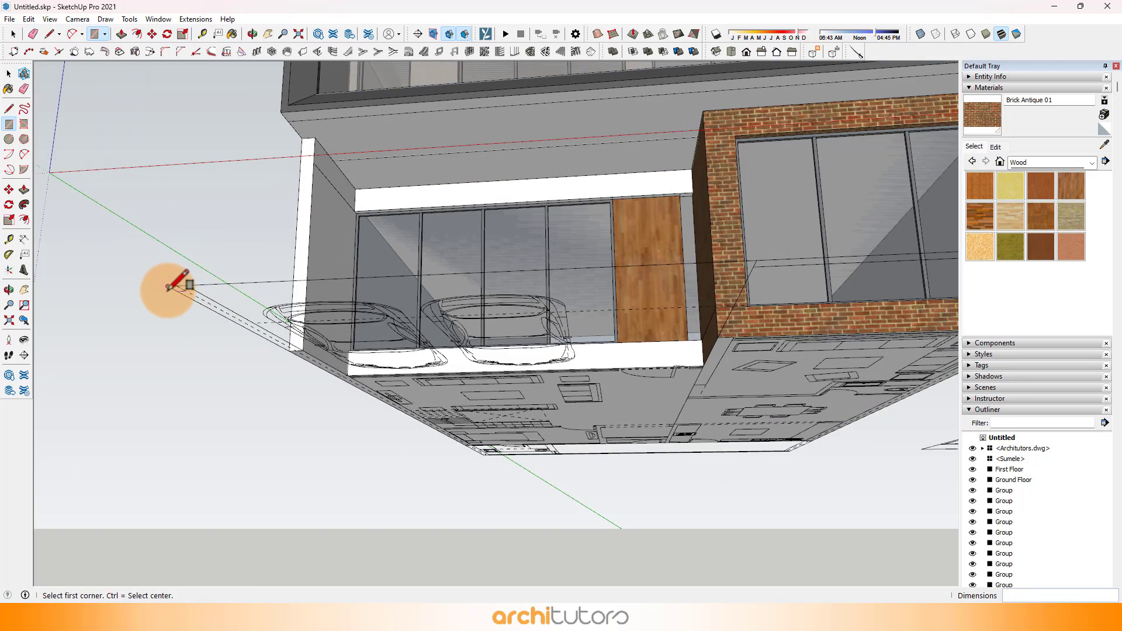
{"action": "left_click", "coordinate": [169, 286]}
{"action": "scroll", "coordinate": [138, 225], "scroll_direction": "down", "scroll_amount": 3}
{"action": "middle_click_drag", "start_coordinate": [138, 226], "coordinate": [727, 368]}
{"action": "scroll", "coordinate": [796, 392], "scroll_direction": "up", "scroll_amount": 3}
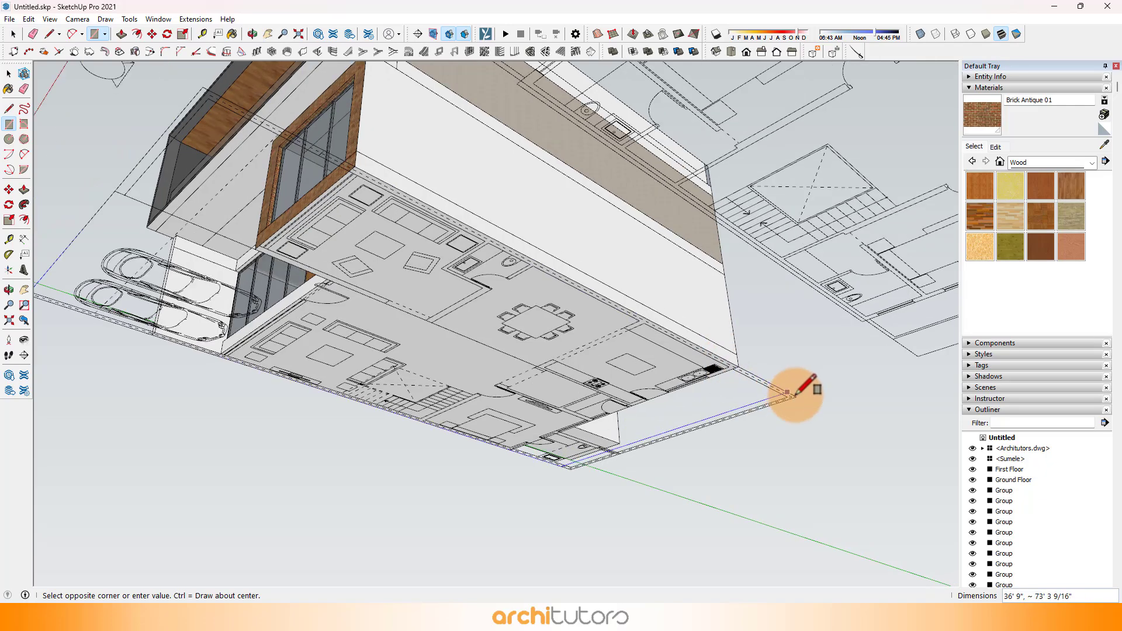
{"action": "left_click", "coordinate": [801, 397]}
Step: Push/Pull the underside of the plot rectangle downward to form a thin ground slab beneath the house
{"action": "mouse_move", "coordinate": [803, 388]}
{"action": "middle_mouse_down"}
{"action": "mouse_move", "coordinate": [527, 359]}
{"action": "mouse_move", "coordinate": [551, 381]}
{"action": "middle_mouse_up"}
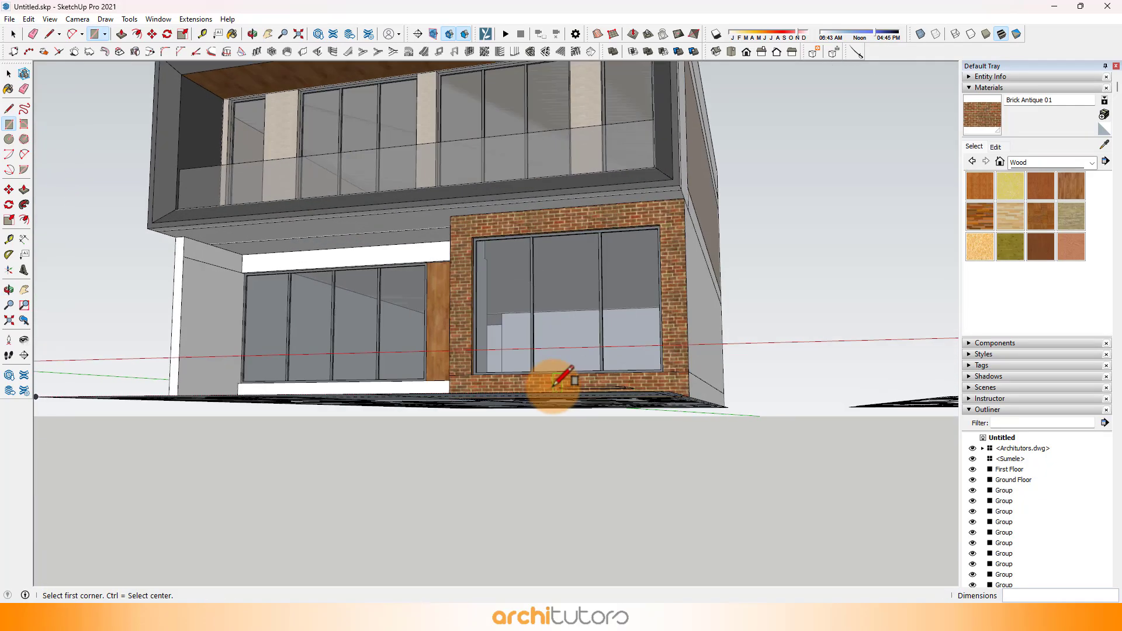
{"action": "scroll", "coordinate": [571, 313], "scroll_direction": "up", "scroll_amount": 3}
{"action": "scroll", "coordinate": [536, 253], "scroll_direction": "up", "scroll_amount": 4}
{"action": "type", "text": "p"}
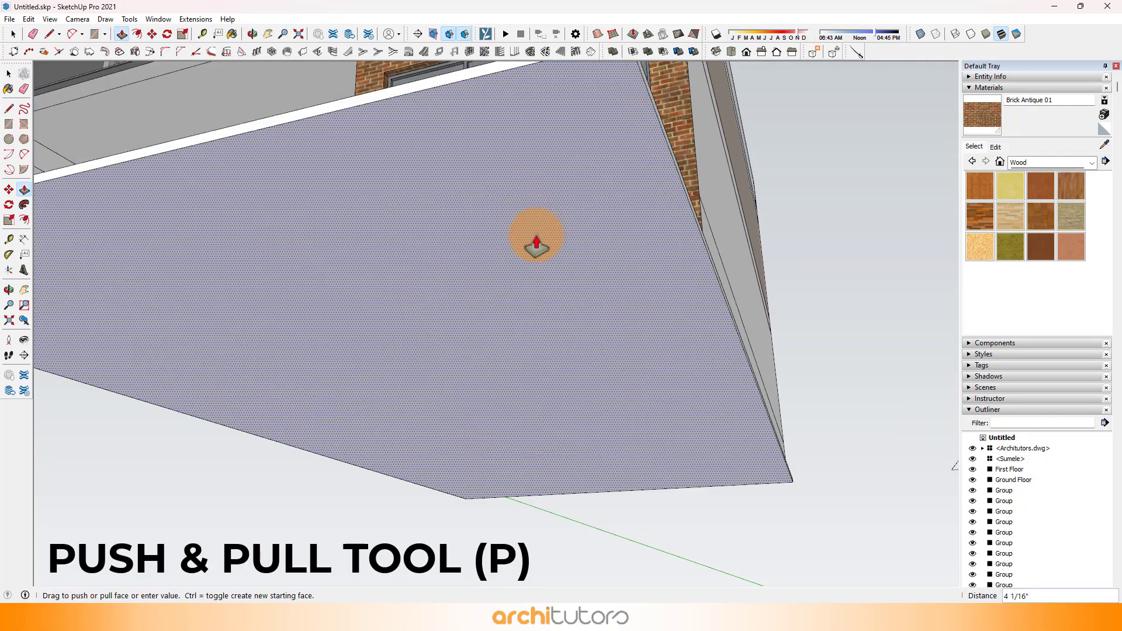
{"action": "type", "text": "4"}
{"action": "key", "text": "Return"}
{"action": "middle_click_drag", "start_coordinate": [537, 236], "coordinate": [552, 485]}
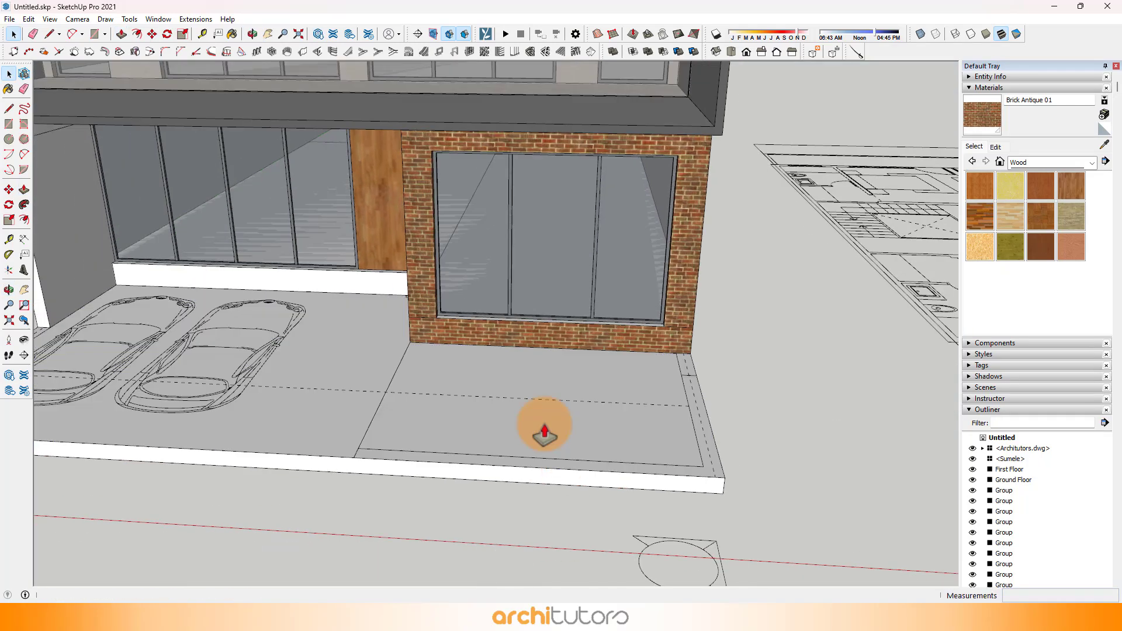
Step: Select the whole ground slab, make it a group and deselect it
{"action": "key", "text": "space"}
{"action": "double_click", "coordinate": [543, 422]}
{"action": "left_click", "coordinate": [543, 422]}
{"action": "right_click", "coordinate": [542, 421]}
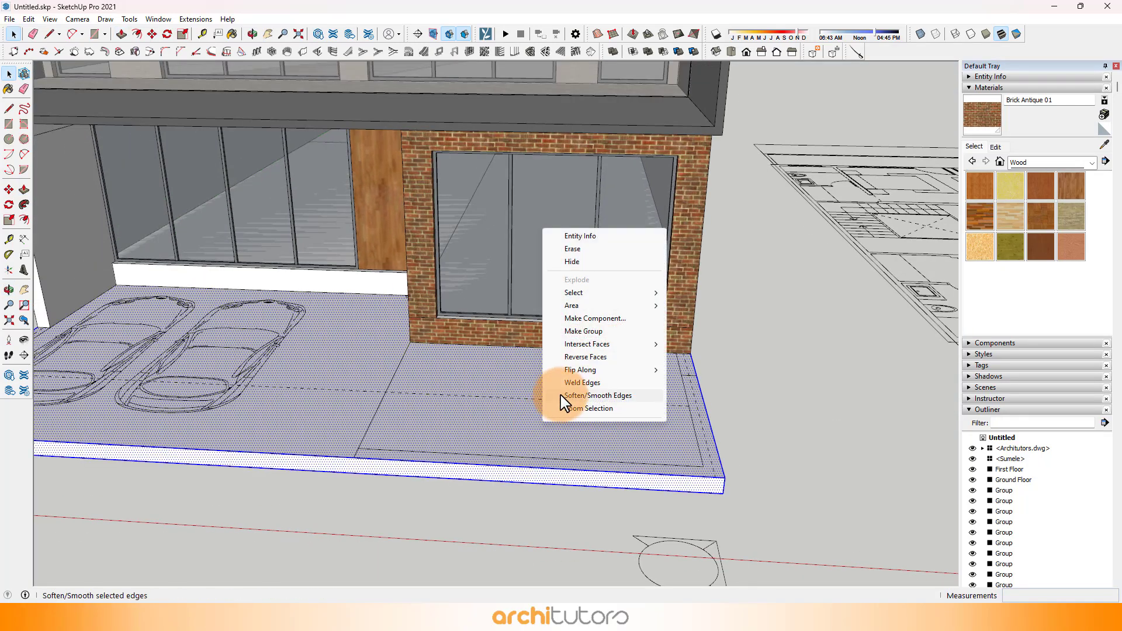
{"action": "left_click", "coordinate": [583, 335]}
{"action": "scroll", "coordinate": [580, 384], "scroll_direction": "down", "scroll_amount": 3}
{"action": "left_click", "coordinate": [746, 405]}
Step: Draw 9" wide rectangles over the plan's boundary wall strips along both front sides and the front edge before the brick room
{"action": "scroll", "coordinate": [714, 440], "scroll_direction": "down", "scroll_amount": 2}
{"action": "middle_click_drag", "start_coordinate": [503, 378], "coordinate": [748, 506]}
{"action": "scroll", "coordinate": [373, 412], "scroll_direction": "up", "scroll_amount": 5}
{"action": "key", "text": "r"}
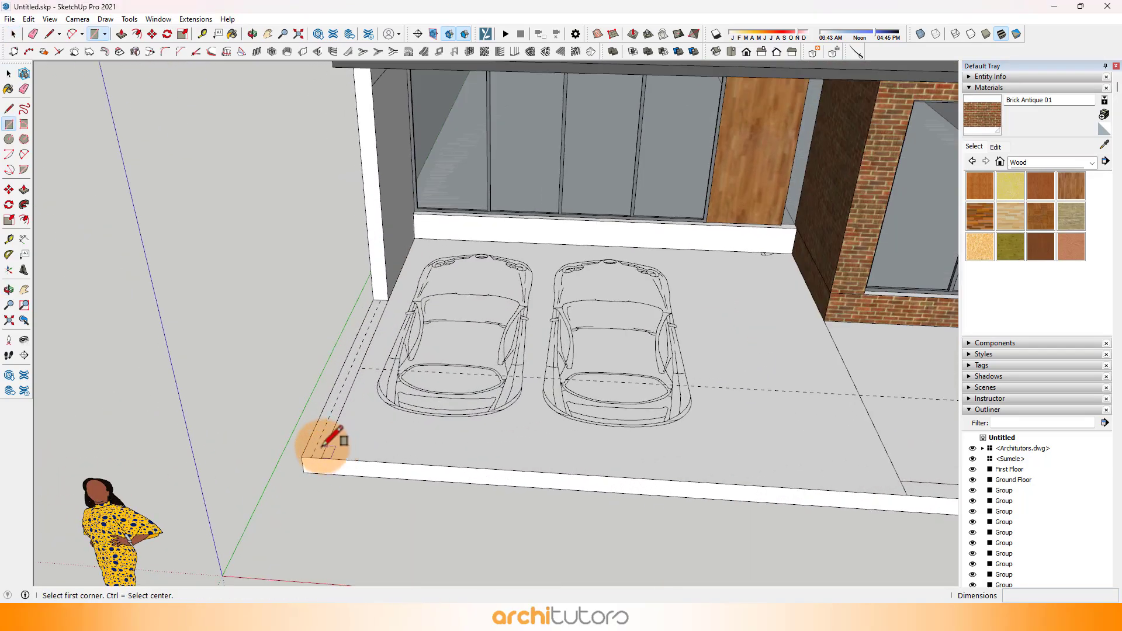
{"action": "left_click", "coordinate": [303, 462]}
{"action": "scroll", "coordinate": [390, 299], "scroll_direction": "down", "scroll_amount": 5}
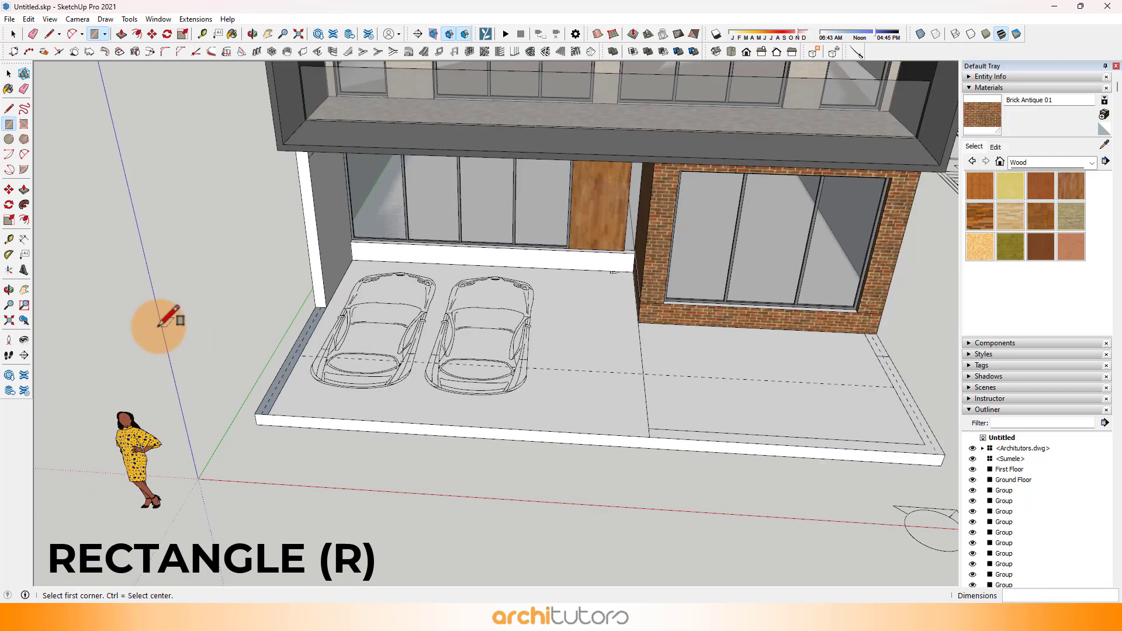
{"action": "scroll", "coordinate": [731, 404], "scroll_direction": "up", "scroll_amount": 5}
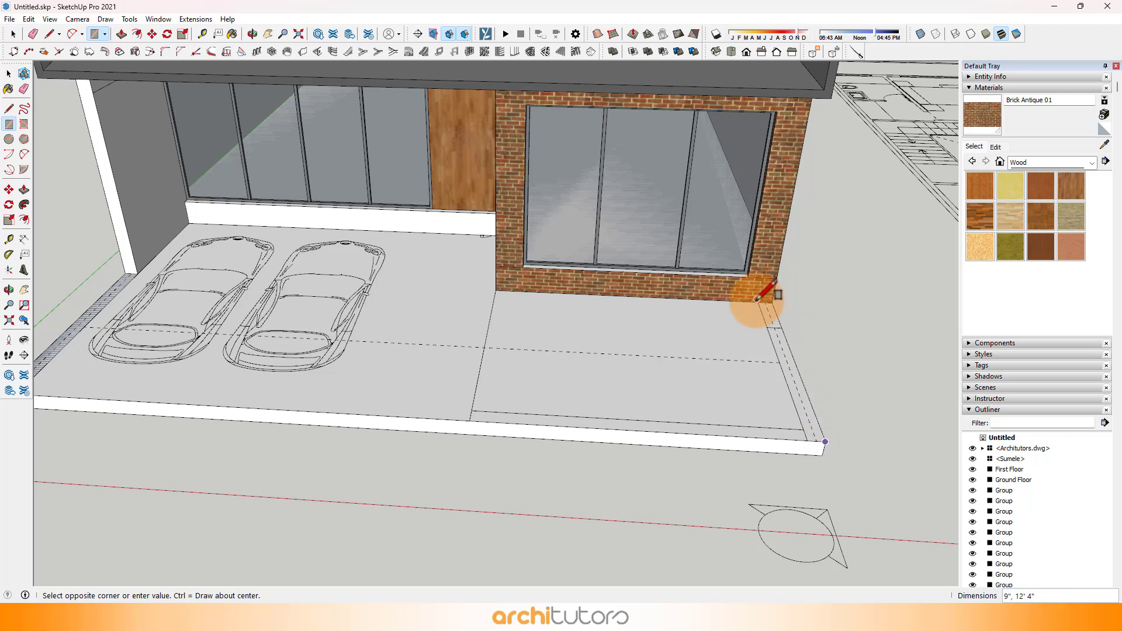
Step: Push/Pull the two side strips and the front strip up 7' to form the boundary walls
{"action": "left_click", "coordinate": [769, 337]}
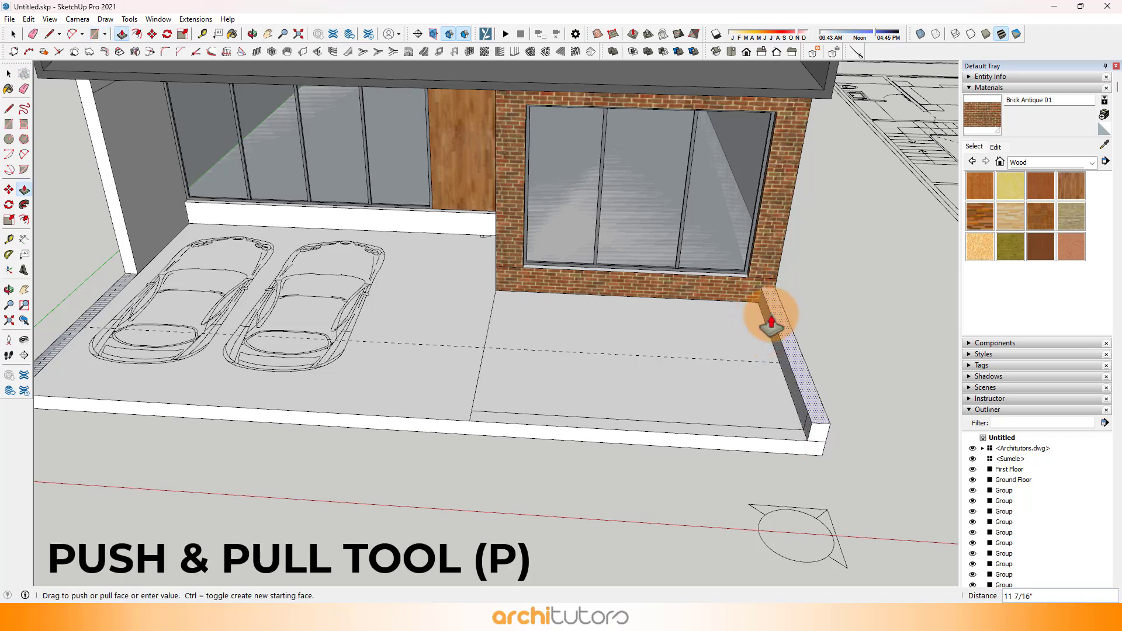
{"action": "type", "text": "7'"}
{"action": "key", "text": "Return"}
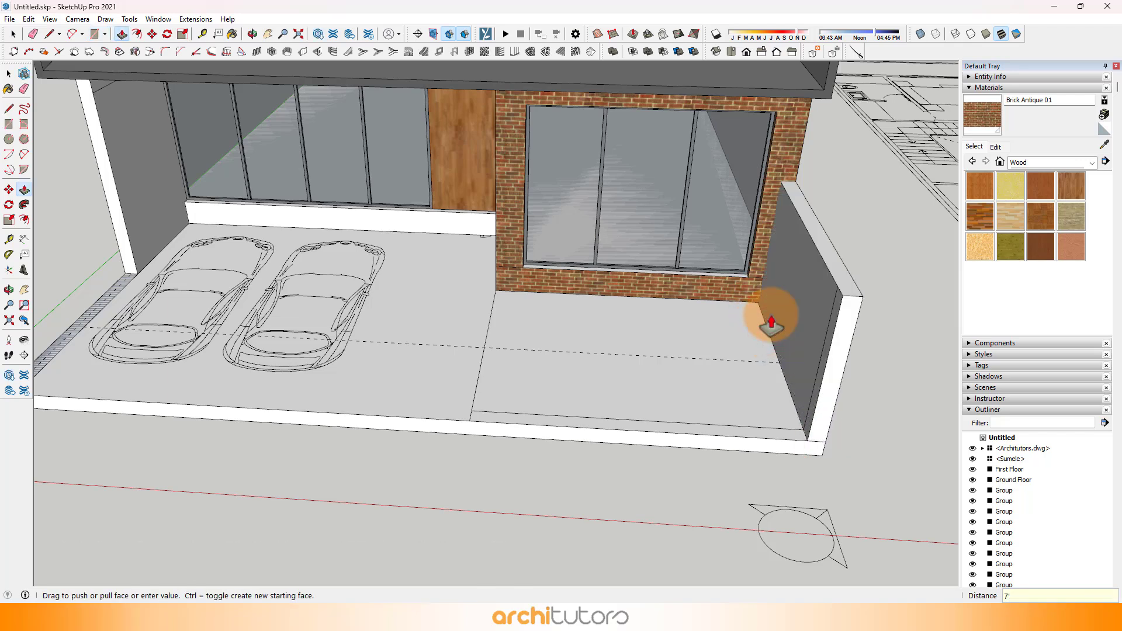
{"action": "double_click", "coordinate": [764, 443]}
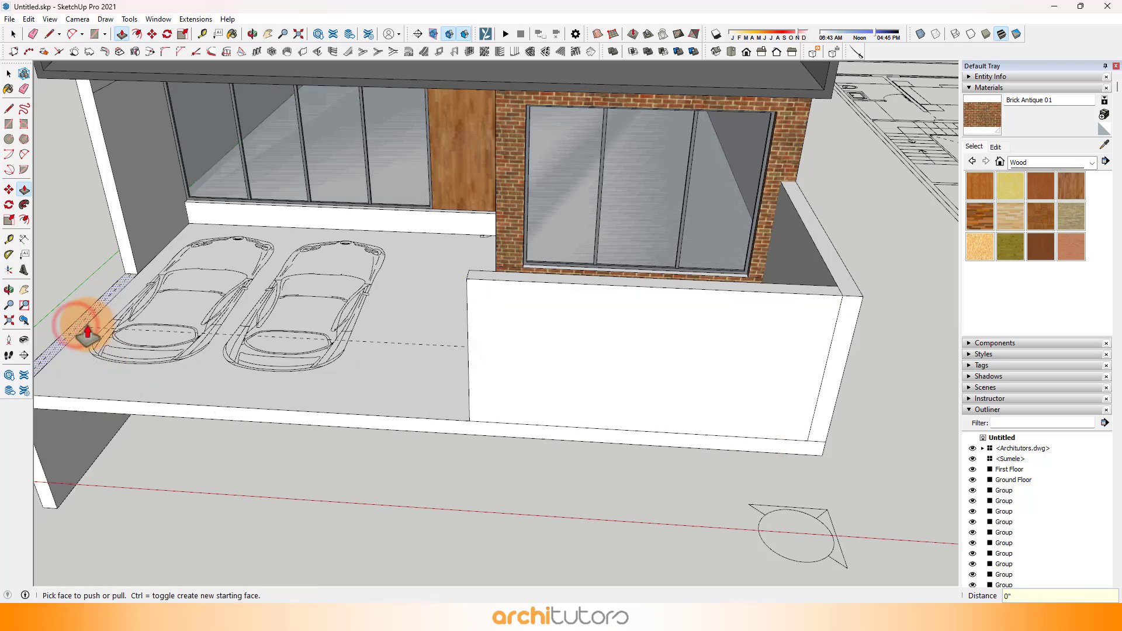
{"action": "left_click", "coordinate": [480, 277]}
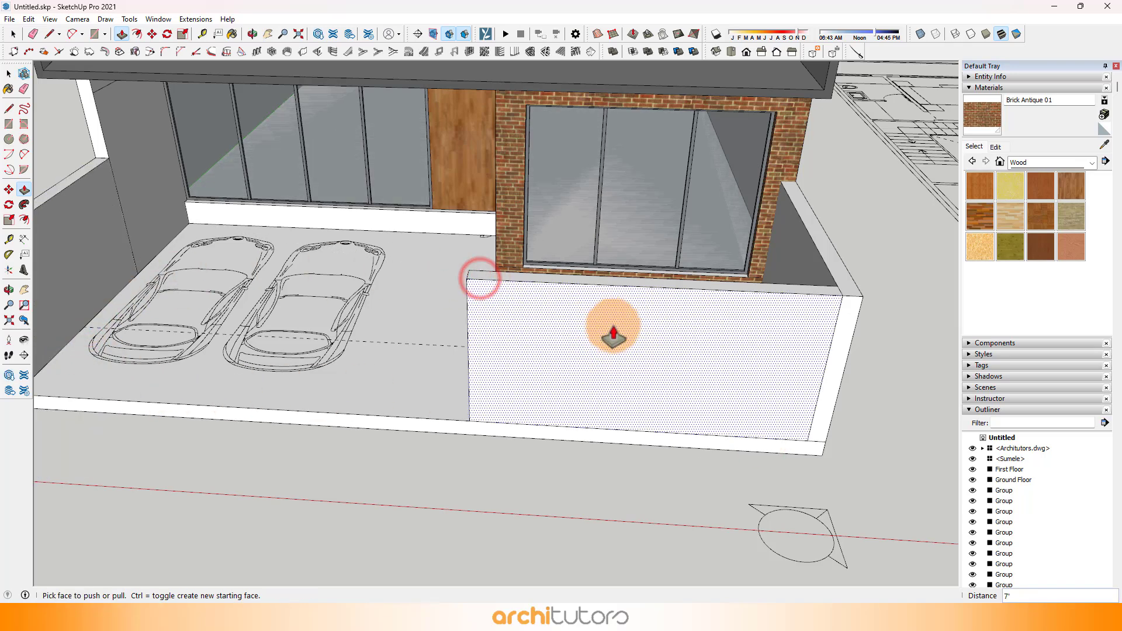
Step: Select all the boundary walls together and make them one group
{"action": "scroll", "coordinate": [614, 323], "scroll_direction": "down", "scroll_amount": 3}
{"action": "key", "text": "space"}
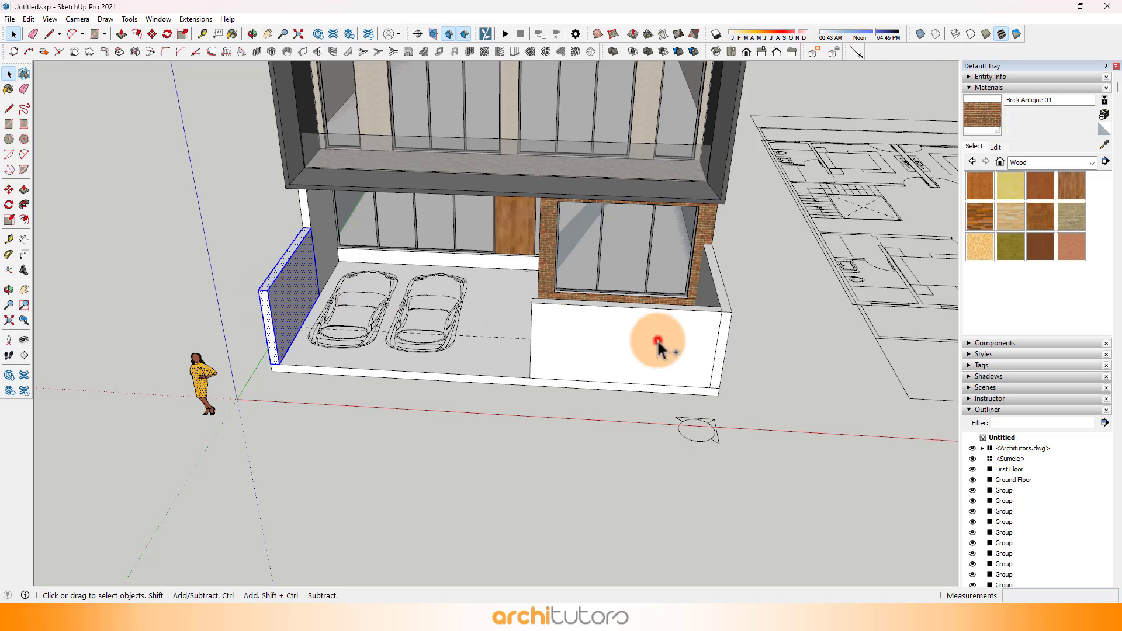
{"action": "right_click", "coordinate": [659, 344]}
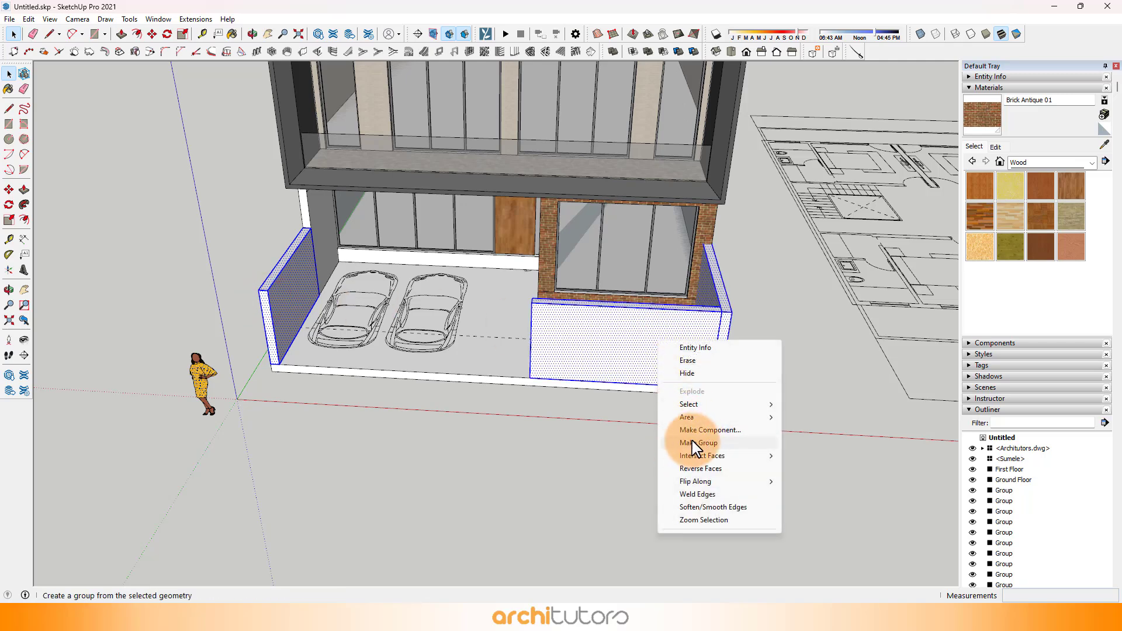
{"action": "left_click", "coordinate": [714, 444]}
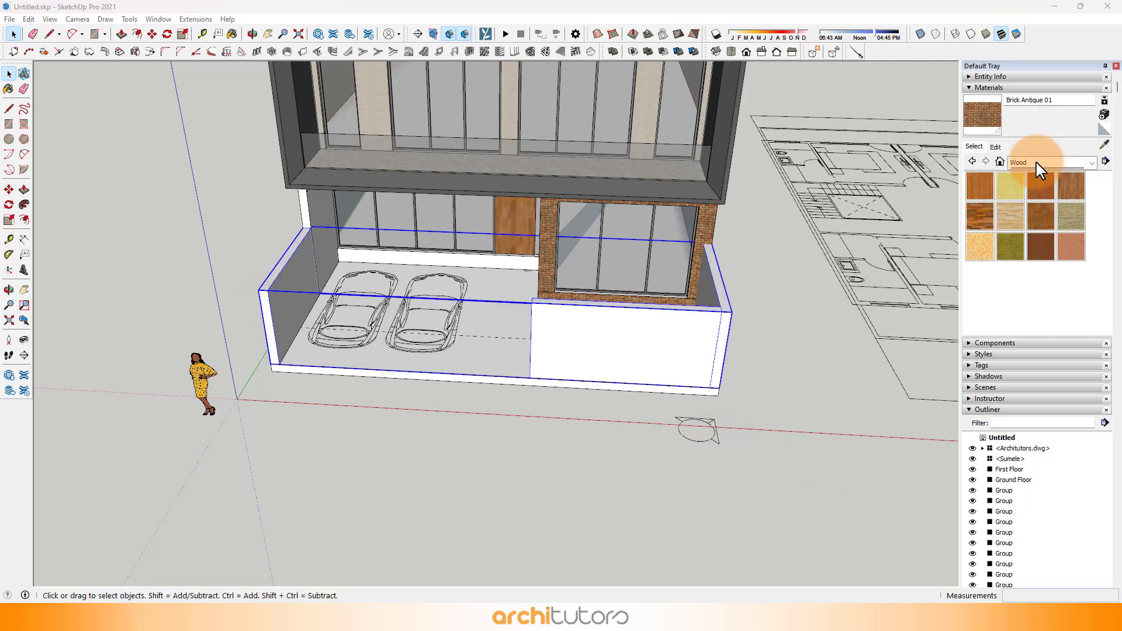
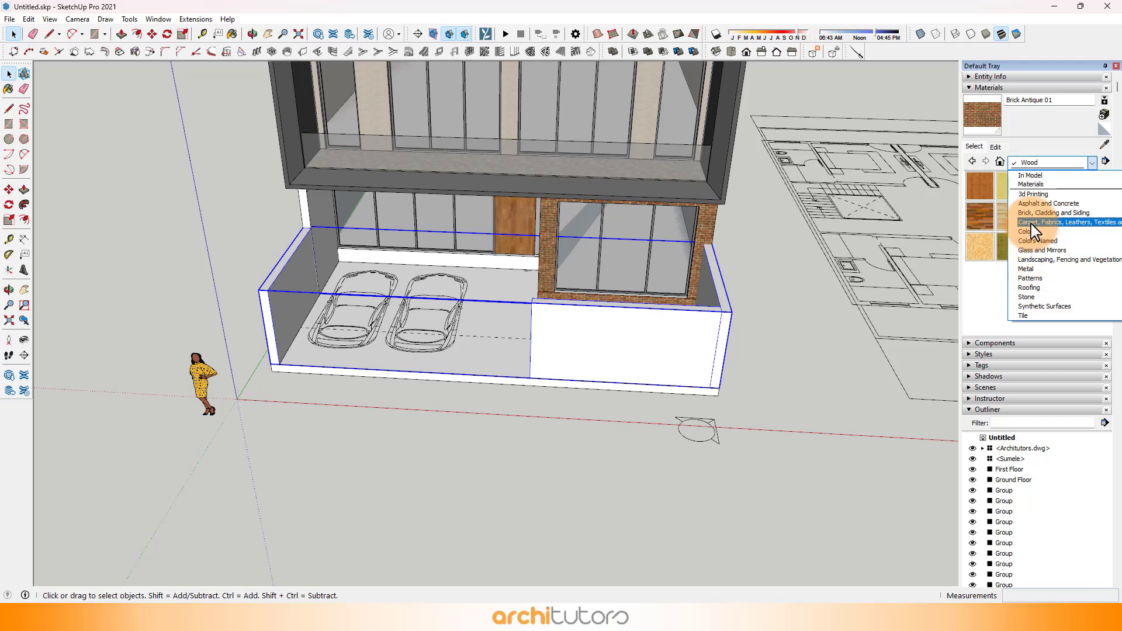
Step: Paint the boundary wall group with Cladding Stucco White from the Brick, Cladding and Siding materials
{"action": "left_click", "coordinate": [1038, 214]}
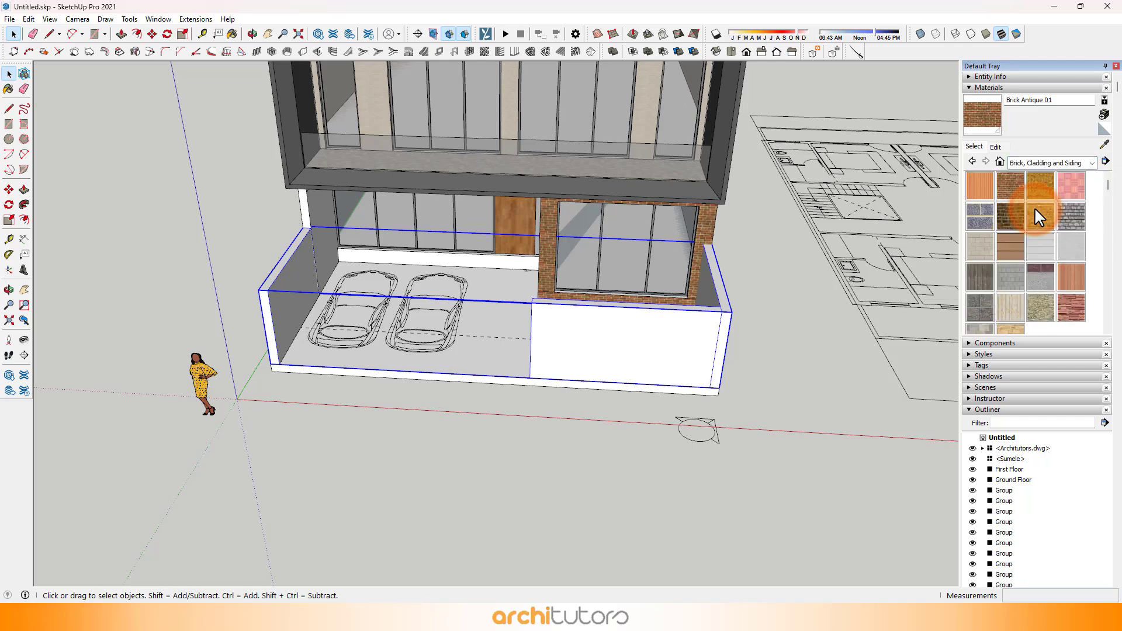
{"action": "left_click", "coordinate": [655, 338]}
{"action": "mouse_move", "coordinate": [562, 336]}
{"action": "middle_mouse_down"}
{"action": "mouse_move", "coordinate": [524, 268]}
{"action": "mouse_move", "coordinate": [517, 293]}
{"action": "middle_mouse_up"}
{"action": "scroll", "coordinate": [523, 299], "scroll_direction": "up", "scroll_amount": 3}
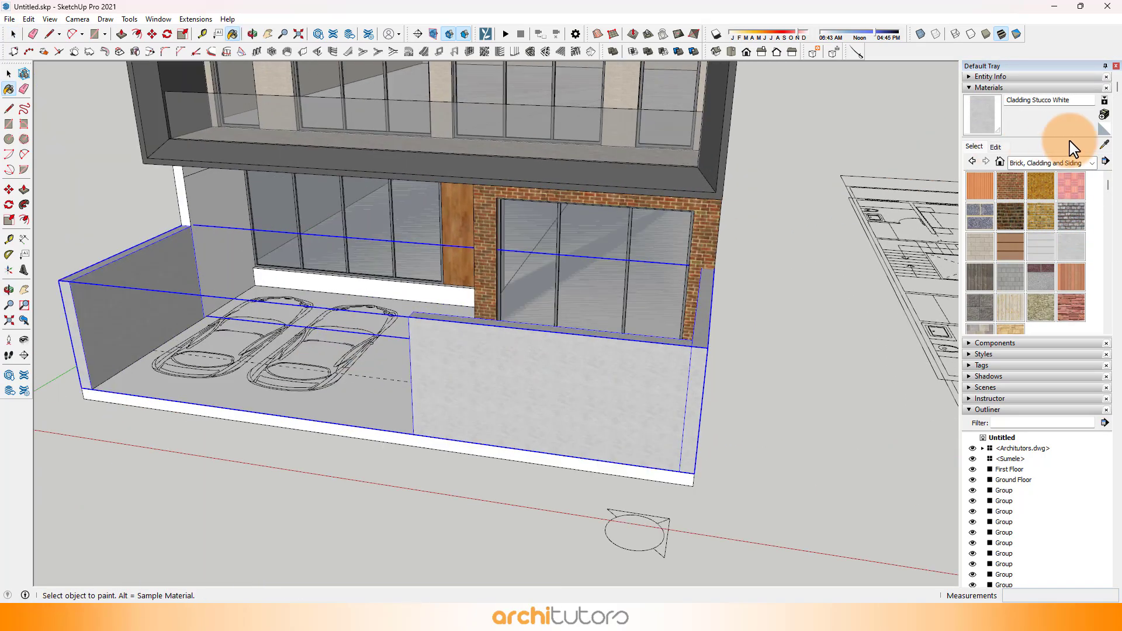
Step: Sample the Field Rectangle Tile material from the first-floor balcony floor
{"action": "left_click", "coordinate": [1103, 146]}
{"action": "scroll", "coordinate": [611, 257], "scroll_direction": "down", "scroll_amount": 3}
{"action": "scroll", "coordinate": [505, 187], "scroll_direction": "up", "scroll_amount": 6}
{"action": "left_click", "coordinate": [505, 183]}
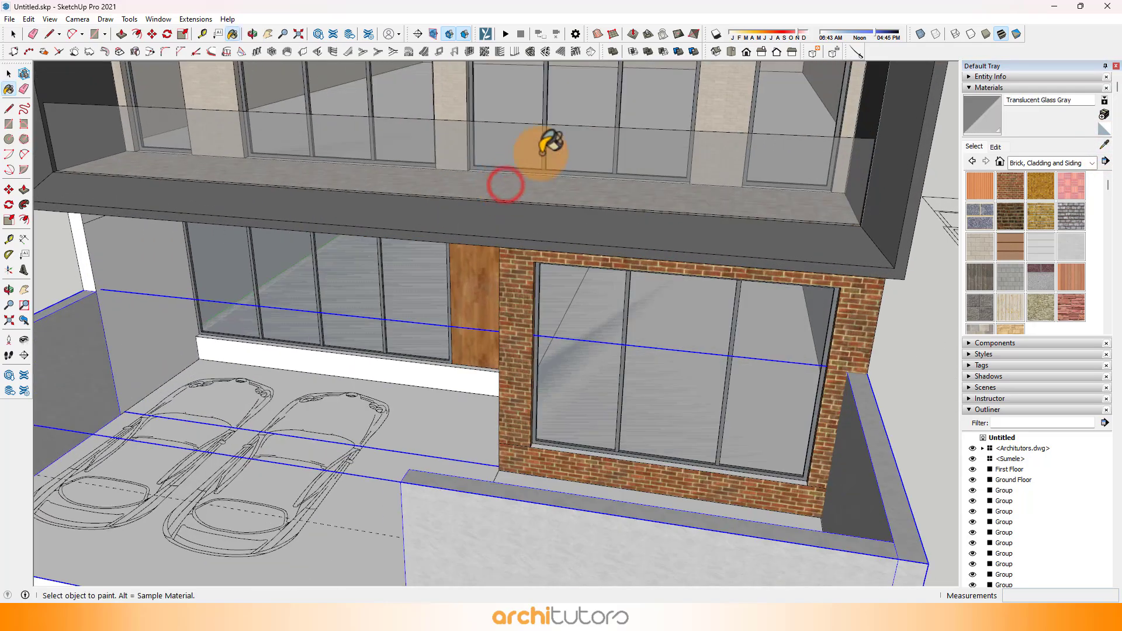
{"action": "middle_click_drag", "start_coordinate": [544, 155], "coordinate": [494, 287]}
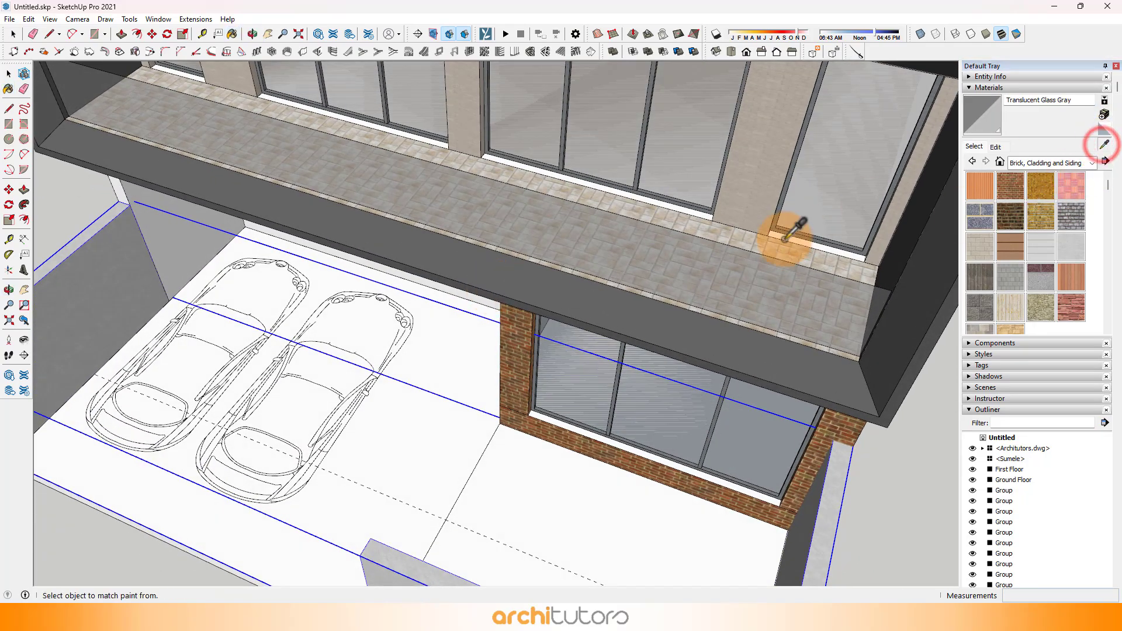
{"action": "scroll", "coordinate": [760, 210], "scroll_direction": "down", "scroll_amount": 5}
Step: Open the ground slab group and paint its top face with the sampled Field Rectangle Tile
{"action": "key", "text": "space"}
{"action": "scroll", "coordinate": [535, 341], "scroll_direction": "up", "scroll_amount": 3}
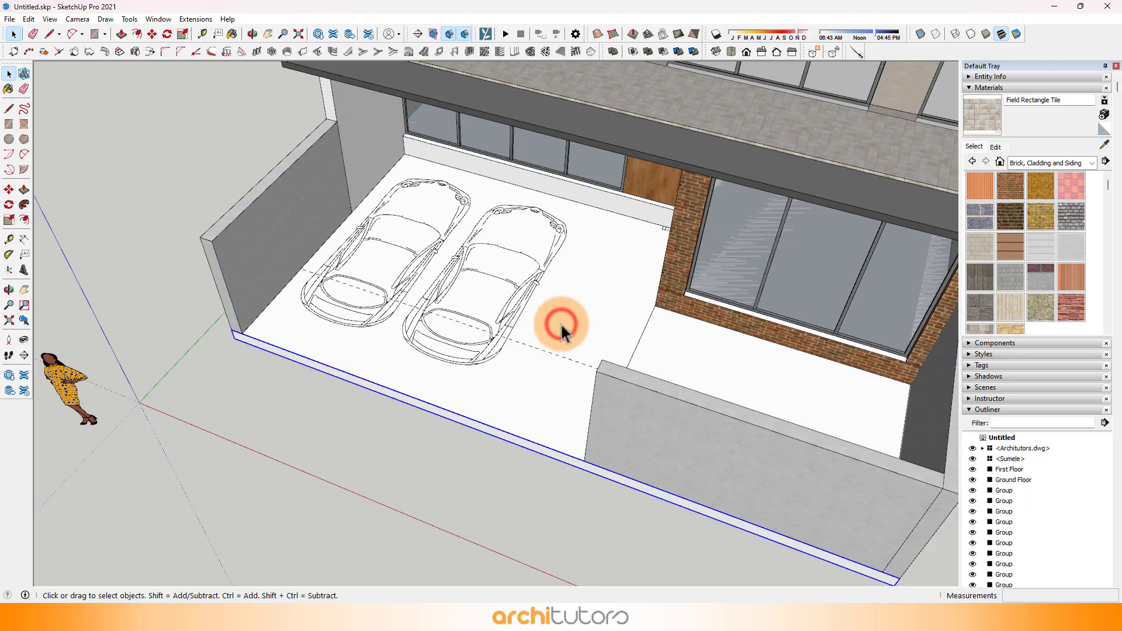
{"action": "double_click", "coordinate": [560, 323]}
{"action": "left_click", "coordinate": [556, 324]}
{"action": "key", "text": "b"}
{"action": "left_click", "coordinate": [556, 324]}
{"action": "scroll", "coordinate": [511, 331], "scroll_direction": "down", "scroll_amount": 4}
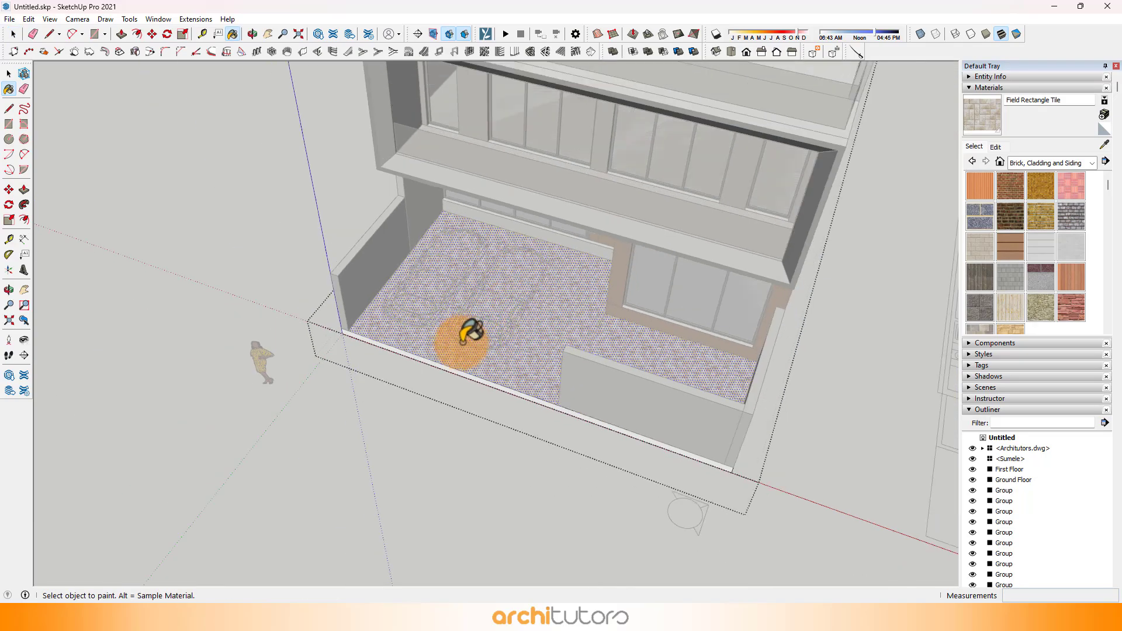
{"action": "left_click", "coordinate": [440, 452]}
Step: Inside the boundary wall group, copy the front wall's free vertical edge 2' along the face, then copy that line by .5 to outline a narrow groove
{"action": "mouse_move", "coordinate": [527, 404]}
{"action": "middle_mouse_down"}
{"action": "mouse_move", "coordinate": [752, 318]}
{"action": "mouse_move", "coordinate": [679, 310]}
{"action": "mouse_move", "coordinate": [516, 401]}
{"action": "middle_mouse_up"}
{"action": "scroll", "coordinate": [712, 321], "scroll_direction": "up", "scroll_amount": 4}
{"action": "scroll", "coordinate": [516, 401], "scroll_direction": "down", "scroll_amount": 2}
{"action": "double_click", "coordinate": [496, 378]}
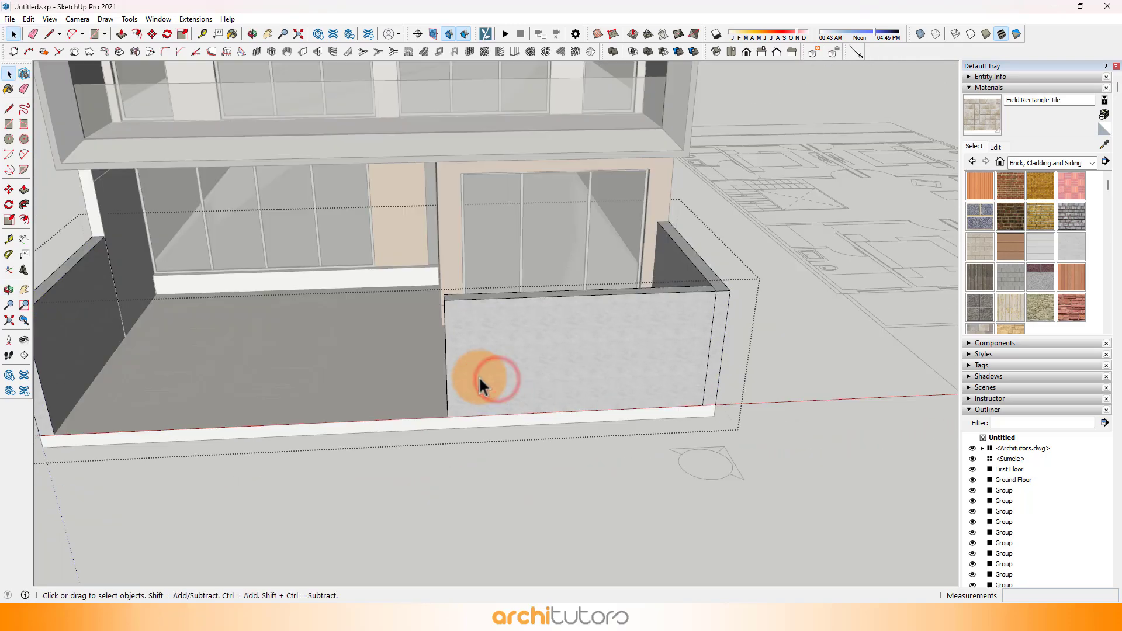
{"action": "scroll", "coordinate": [475, 377], "scroll_direction": "up", "scroll_amount": 2}
{"action": "left_click", "coordinate": [469, 339]}
{"action": "scroll", "coordinate": [444, 354], "scroll_direction": "up", "scroll_amount": 3}
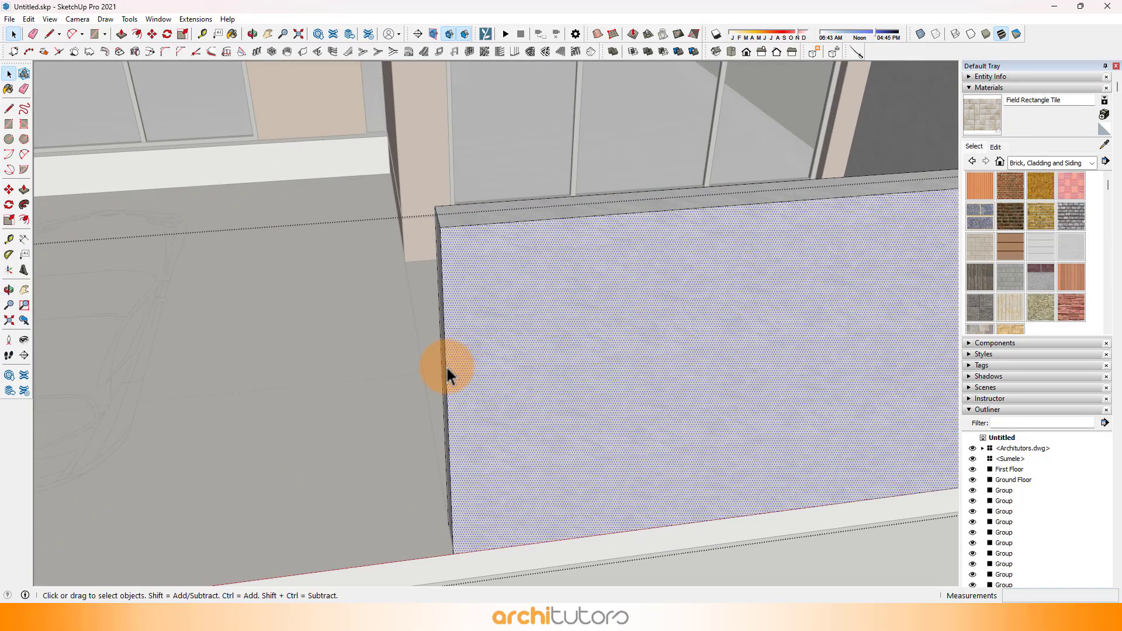
{"action": "left_click", "coordinate": [447, 369]}
{"action": "scroll", "coordinate": [474, 237], "scroll_direction": "up", "scroll_amount": 1}
{"action": "key", "text": "m"}
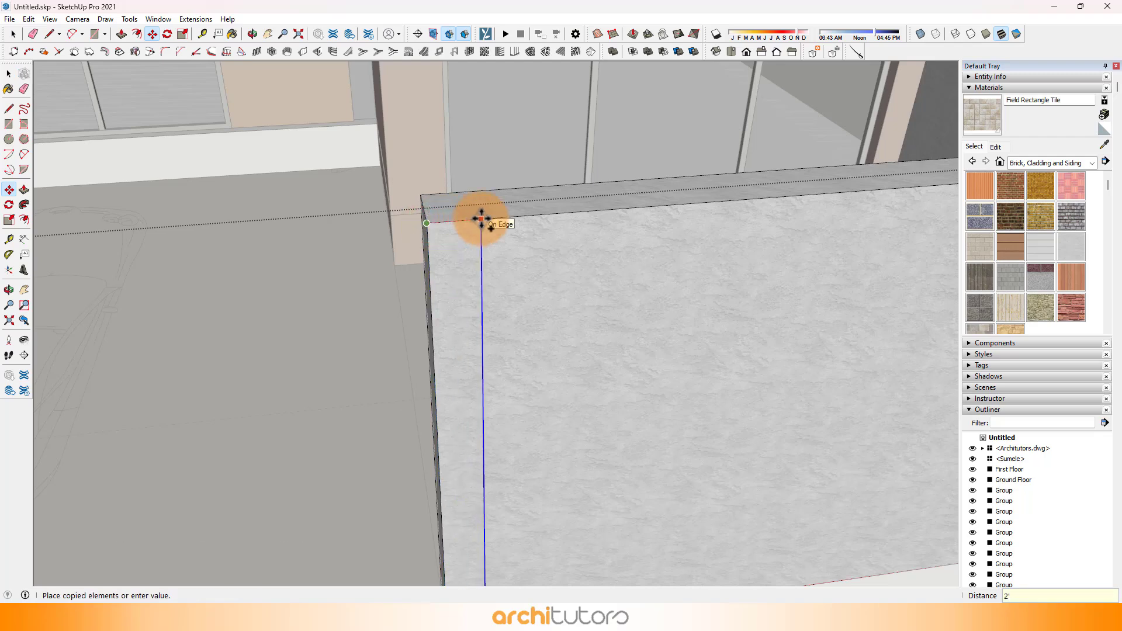
{"action": "scroll", "coordinate": [666, 216], "scroll_direction": "up", "scroll_amount": 2}
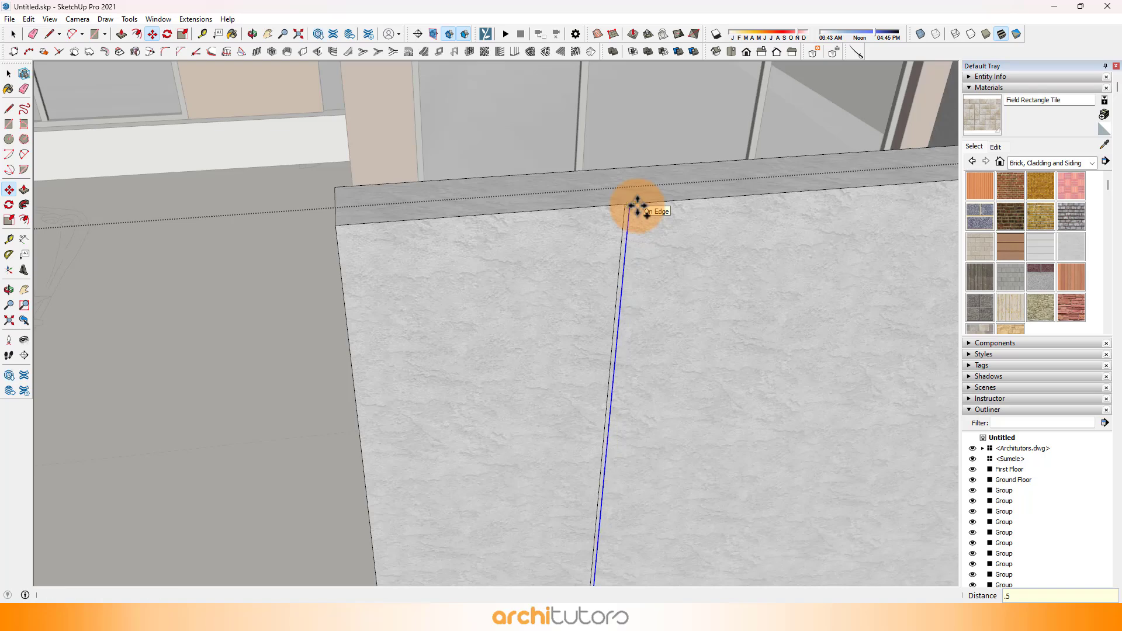
Step: Copy the pair of groove lines along the front wall face and array the copy with *5
{"action": "left_click", "coordinate": [272, 209]}
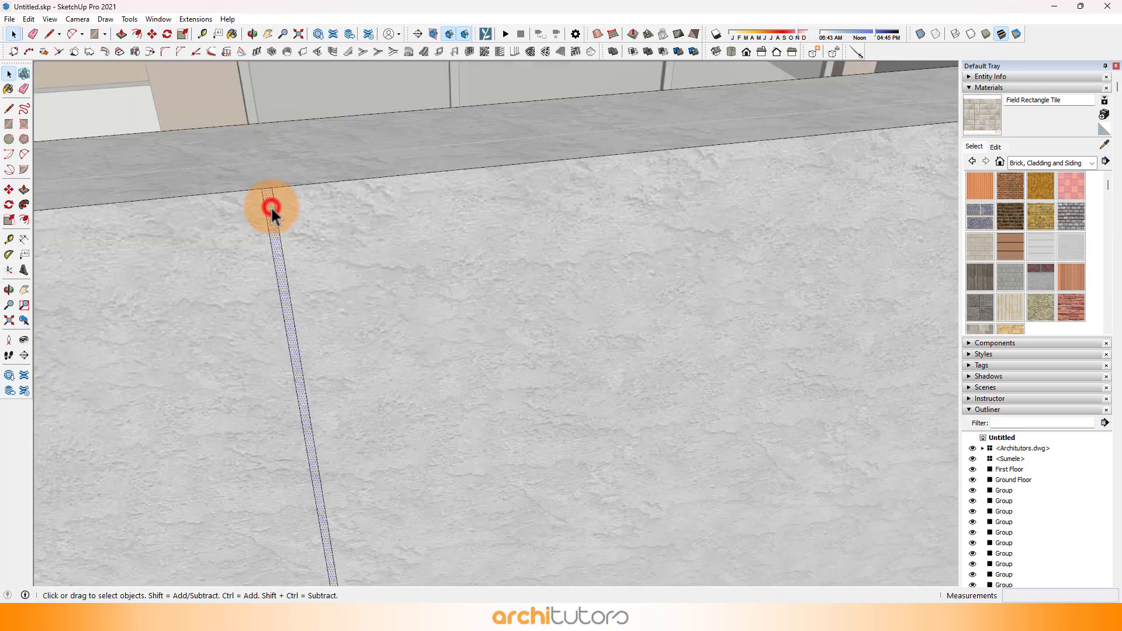
{"action": "key", "text": "m"}
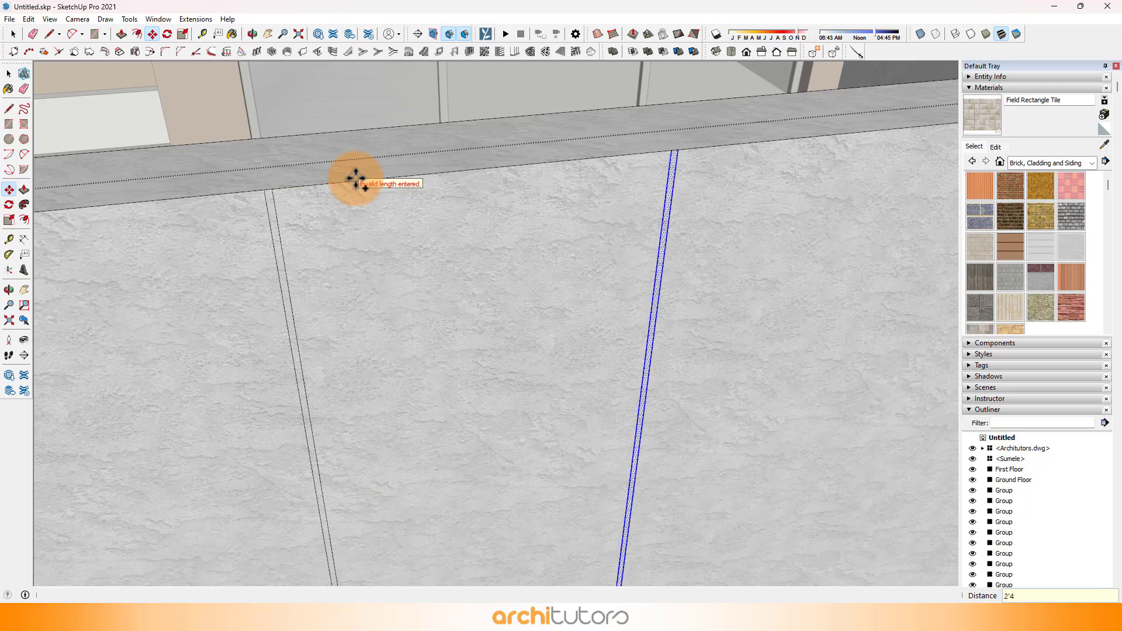
{"action": "scroll", "coordinate": [351, 199], "scroll_direction": "down", "scroll_amount": 5}
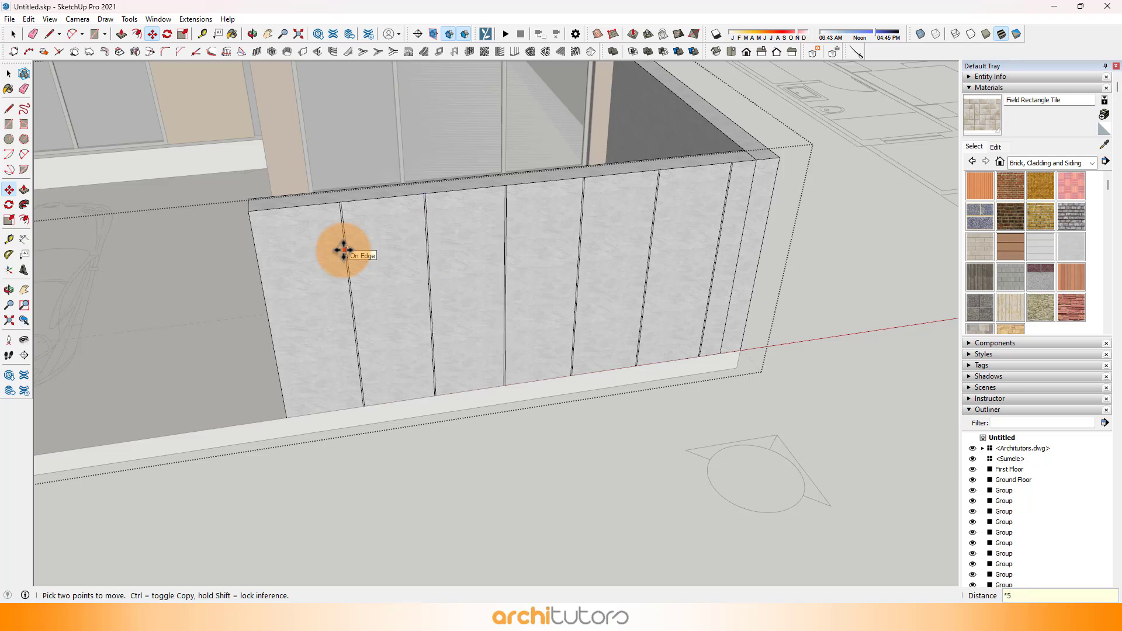
Step: Paint the second, fourth and sixth panels of the front wall with 0045_Goldenrod from Colors-Named
{"action": "middle_click_drag", "start_coordinate": [344, 250], "coordinate": [573, 295]}
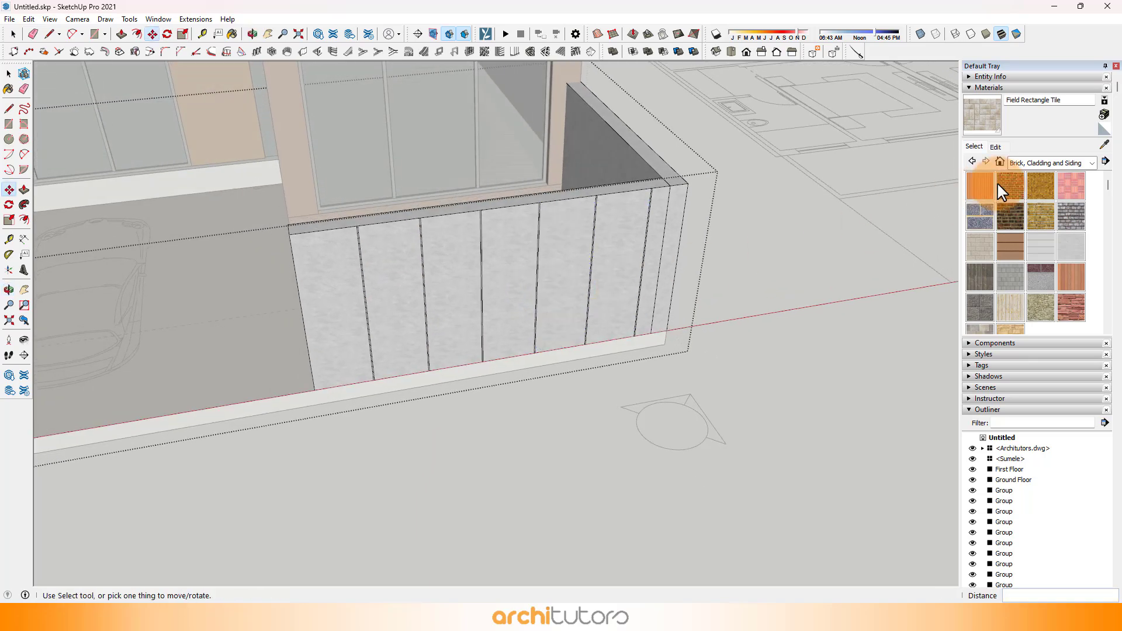
{"action": "left_click", "coordinate": [1026, 212]}
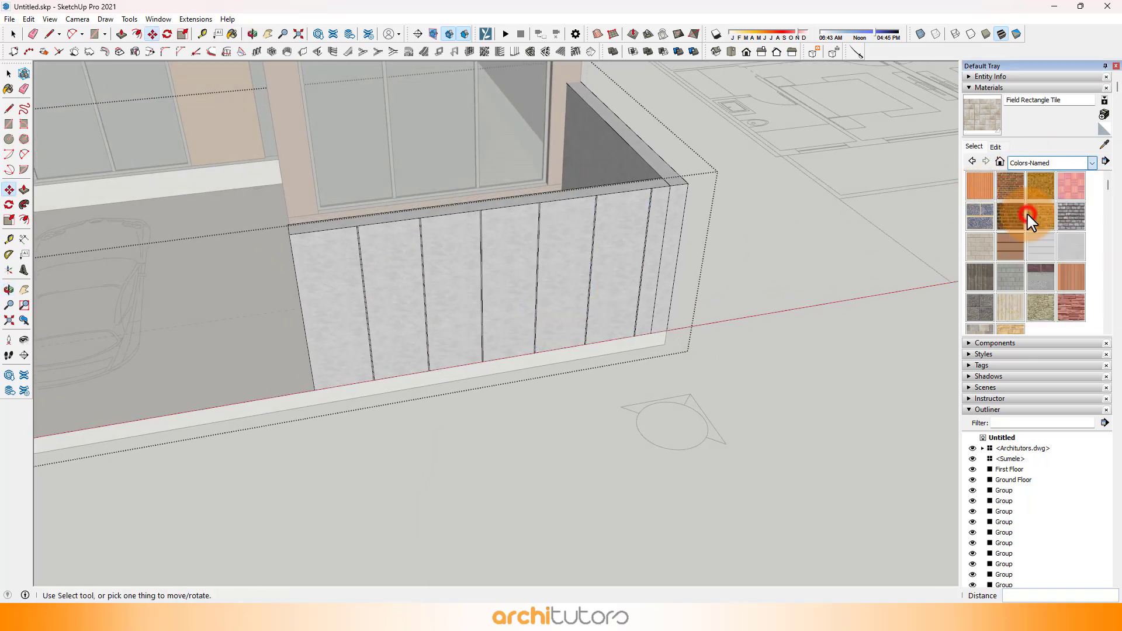
{"action": "scroll", "coordinate": [1026, 226], "scroll_direction": "down", "scroll_amount": 3}
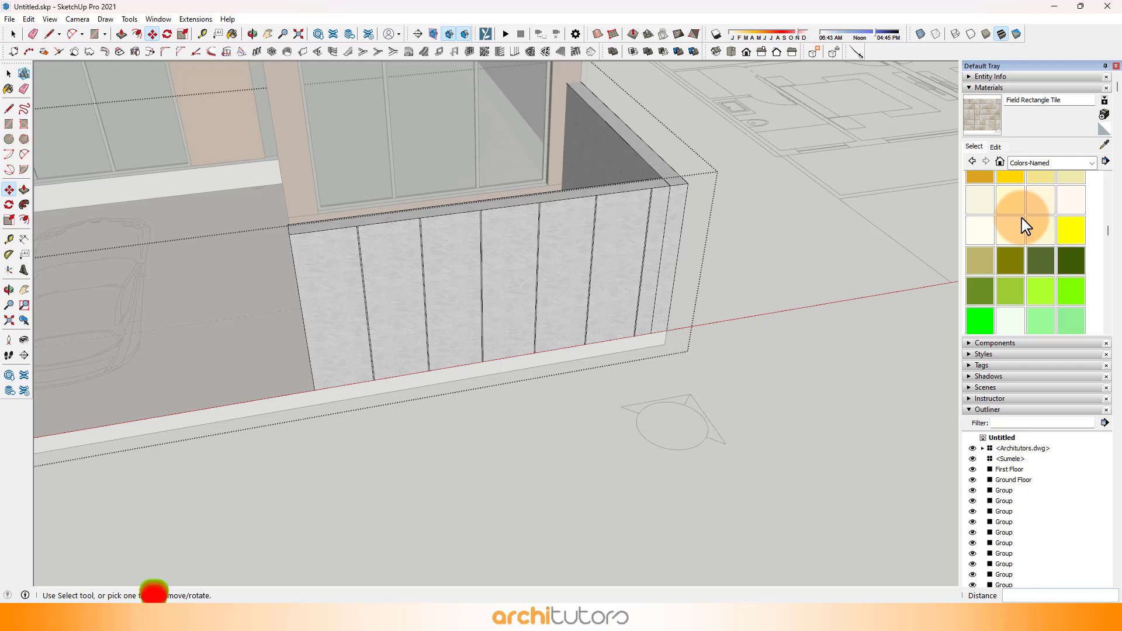
{"action": "scroll", "coordinate": [1002, 229], "scroll_direction": "up", "scroll_amount": 3}
{"action": "left_click", "coordinate": [977, 300]}
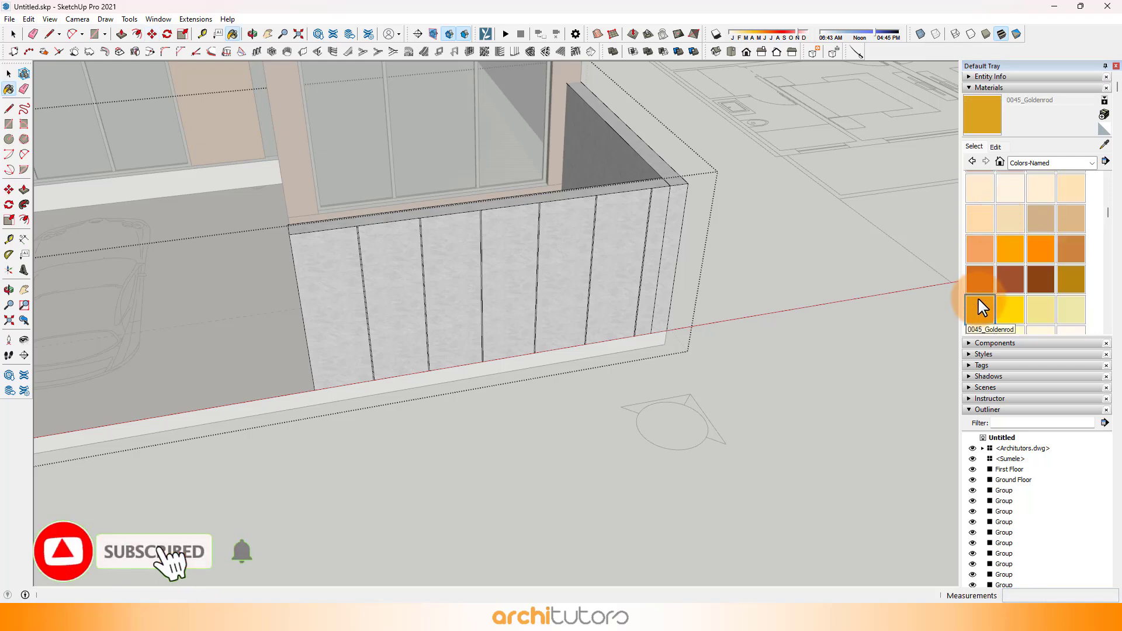
{"action": "left_click", "coordinate": [377, 293]}
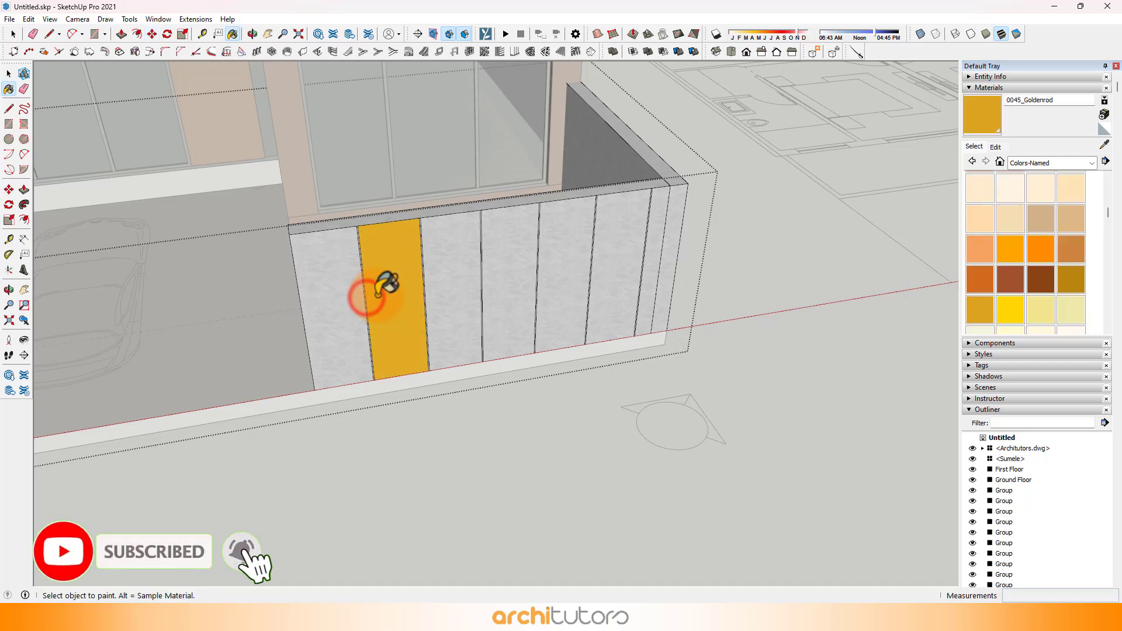
{"action": "left_click", "coordinate": [611, 276]}
Step: Erase the leftover vertical edge on the last panel at the front wall's outer corner and leave the group
{"action": "middle_click_drag", "start_coordinate": [615, 276], "coordinate": [681, 221]}
{"action": "scroll", "coordinate": [680, 195], "scroll_direction": "up", "scroll_amount": 4}
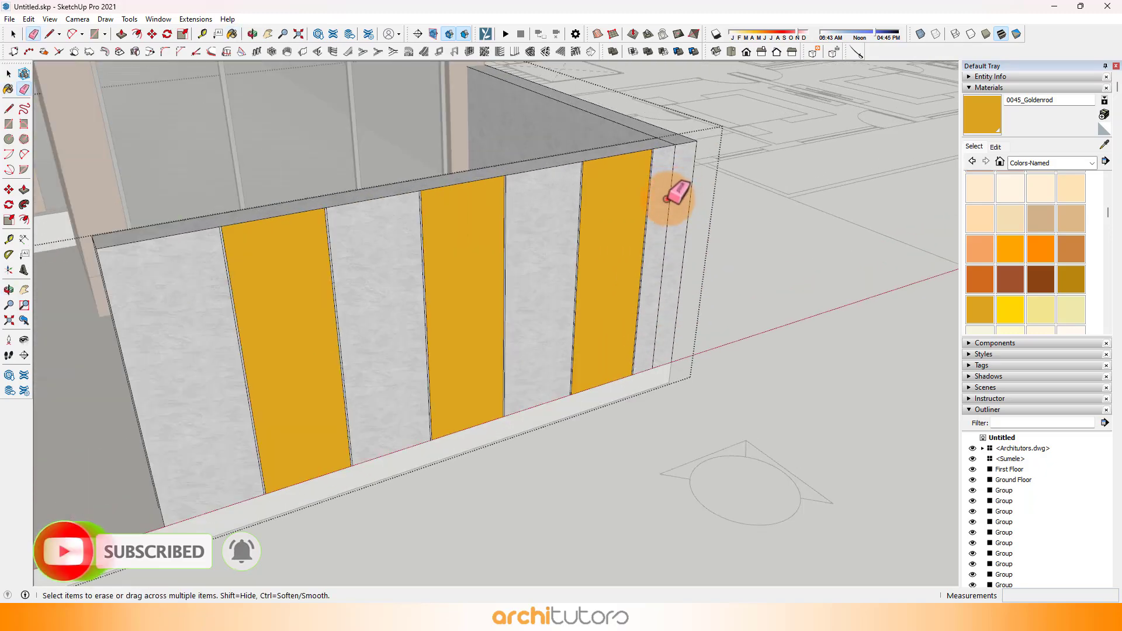
{"action": "left_click", "coordinate": [668, 199]}
{"action": "scroll", "coordinate": [678, 230], "scroll_direction": "down", "scroll_amount": 3}
{"action": "mouse_move", "coordinate": [701, 265]}
{"action": "middle_mouse_down"}
{"action": "mouse_move", "coordinate": [688, 284]}
{"action": "mouse_move", "coordinate": [648, 228]}
{"action": "middle_mouse_up"}
{"action": "scroll", "coordinate": [341, 181], "scroll_direction": "up", "scroll_amount": 2}
{"action": "key", "text": "space"}
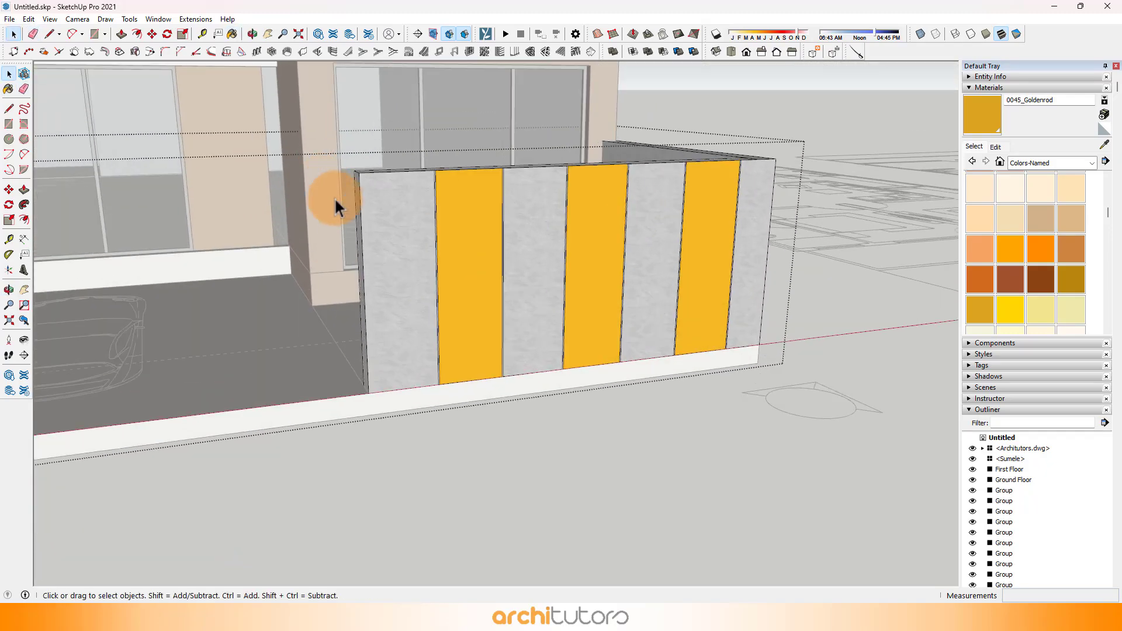
{"action": "left_click", "coordinate": [336, 201]}
Step: Turn on shadows for the model and adjust the sun's date toward the end of the year and its time of day
{"action": "scroll", "coordinate": [650, 292], "scroll_direction": "down", "scroll_amount": 3}
{"action": "middle_click_drag", "start_coordinate": [572, 296], "coordinate": [398, 342], "text": "shift"}
{"action": "scroll", "coordinate": [522, 285], "scroll_direction": "down", "scroll_amount": 2}
{"action": "scroll", "coordinate": [400, 344], "scroll_direction": "down", "scroll_amount": 2}
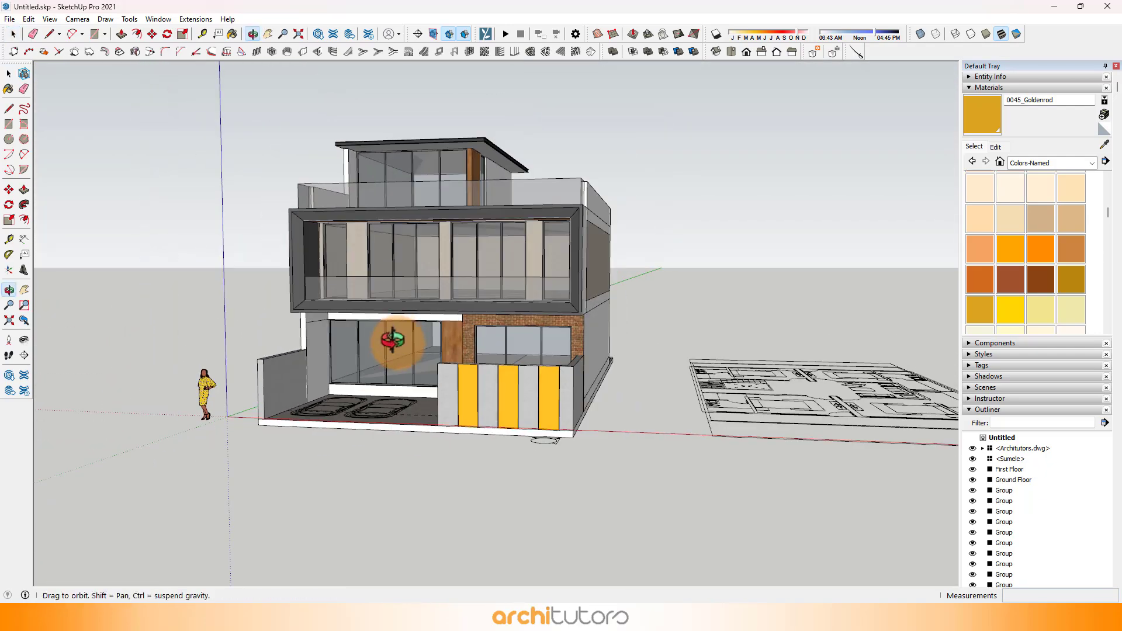
{"action": "scroll", "coordinate": [292, 328], "scroll_direction": "up", "scroll_amount": 3}
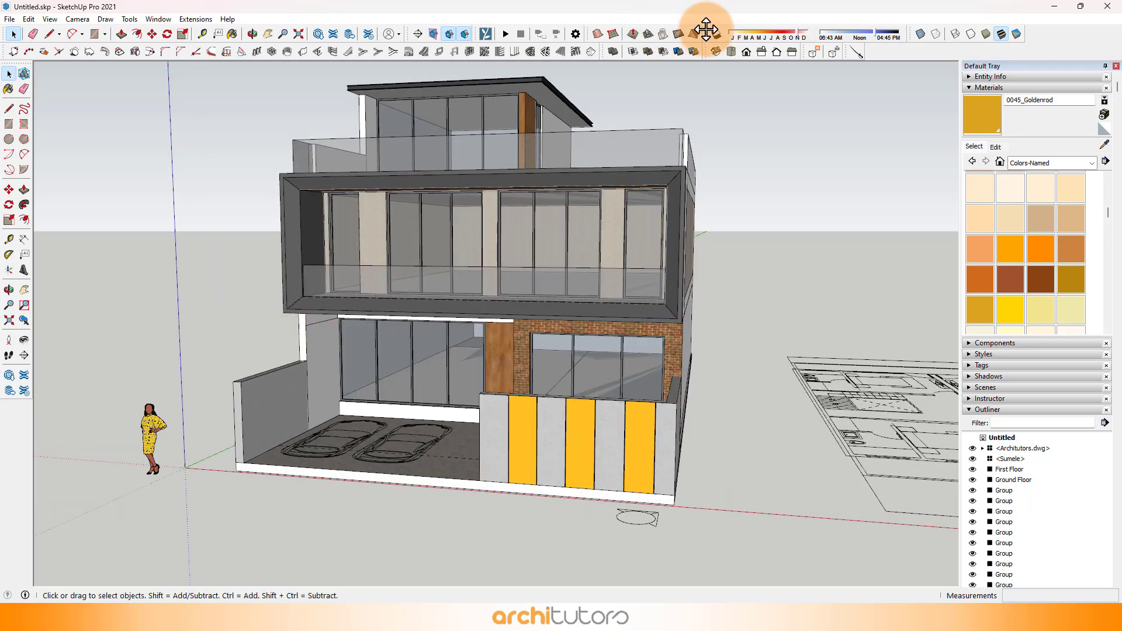
{"action": "left_click", "coordinate": [716, 34]}
{"action": "middle_click_drag", "start_coordinate": [536, 383], "coordinate": [563, 317]}
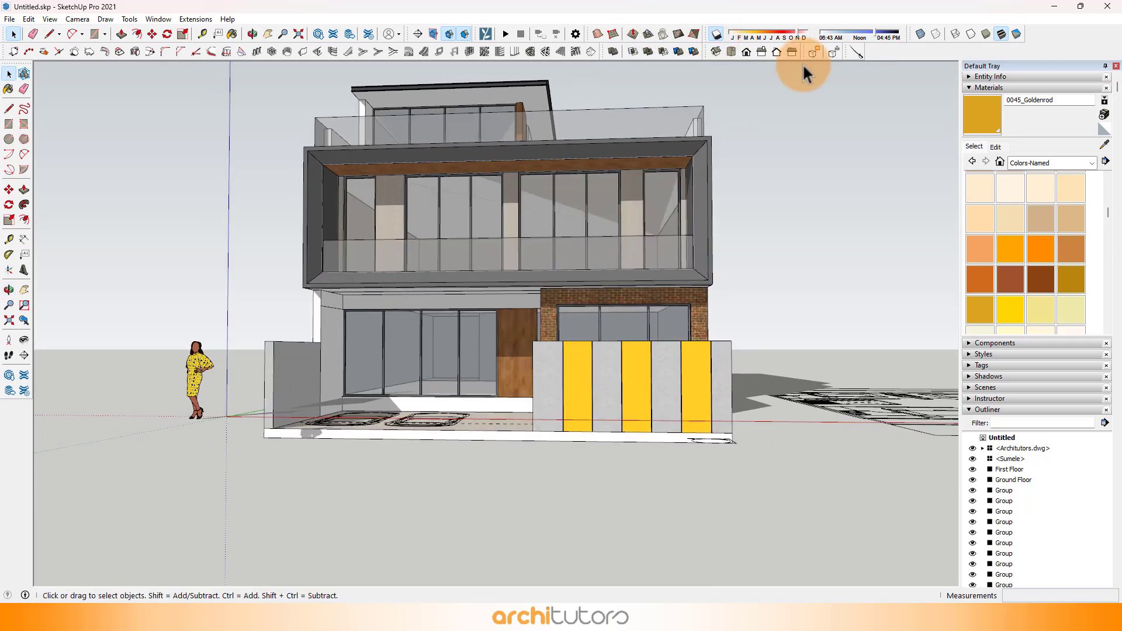
{"action": "left_click_drag", "start_coordinate": [802, 34], "coordinate": [787, 35]}
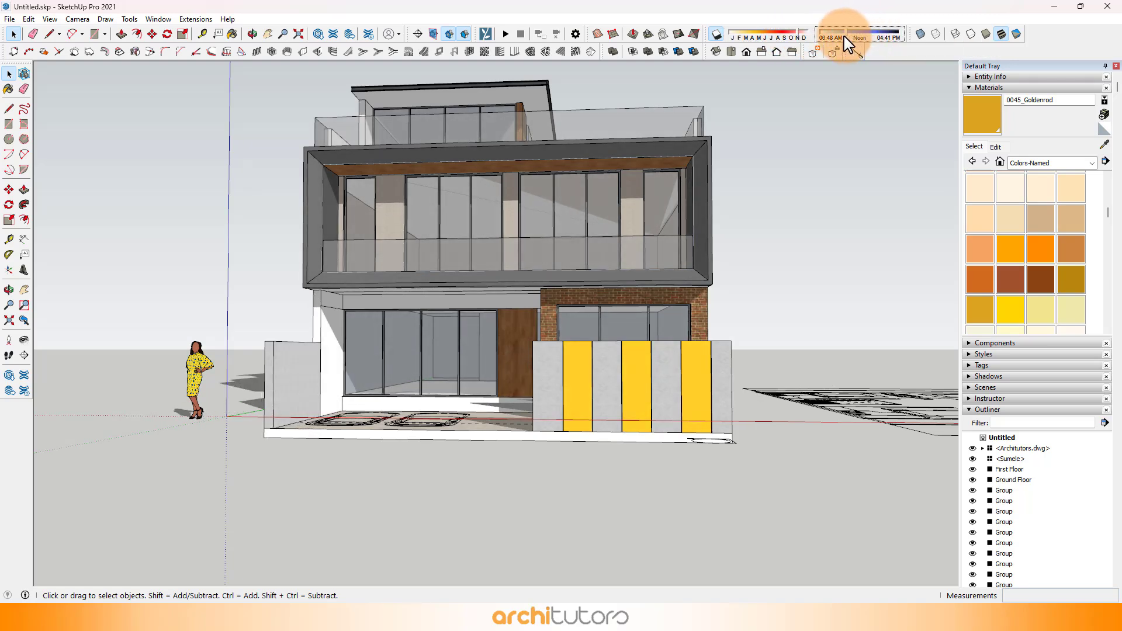
{"action": "mouse_move", "coordinate": [794, 36]}
{"action": "left_mouse_down"}
{"action": "mouse_move", "coordinate": [776, 35]}
{"action": "mouse_move", "coordinate": [806, 35]}
{"action": "left_mouse_up"}
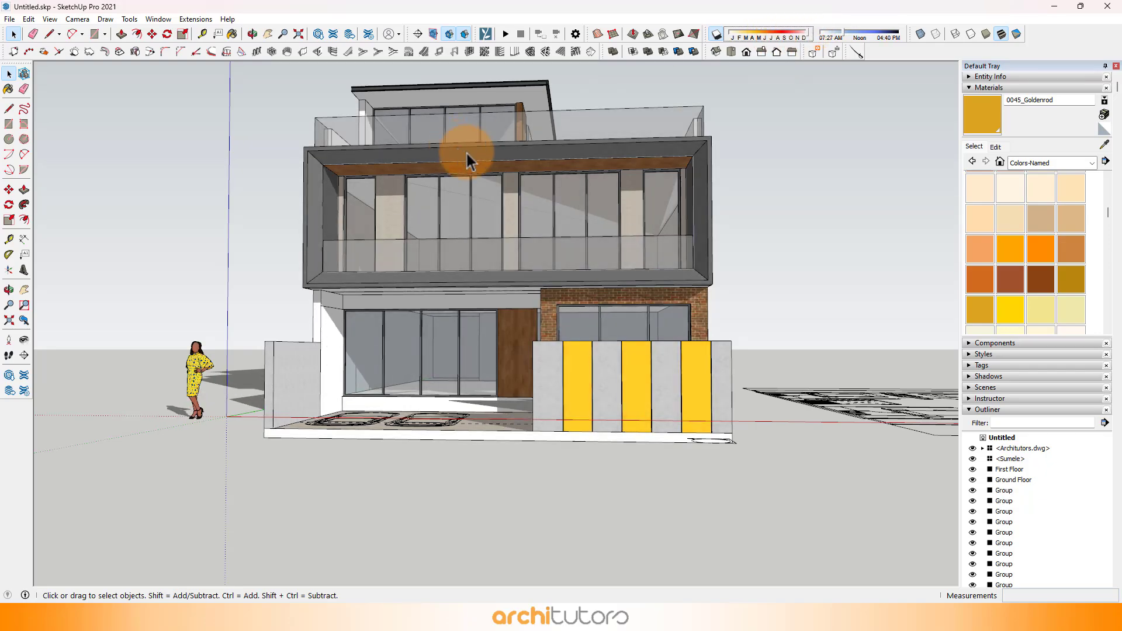
Step: Examine the shadows on the house's front elevation from different angles
{"action": "middle_click_drag", "start_coordinate": [468, 153], "coordinate": [380, 225]}
{"action": "middle_click_drag", "start_coordinate": [394, 270], "coordinate": [524, 295]}
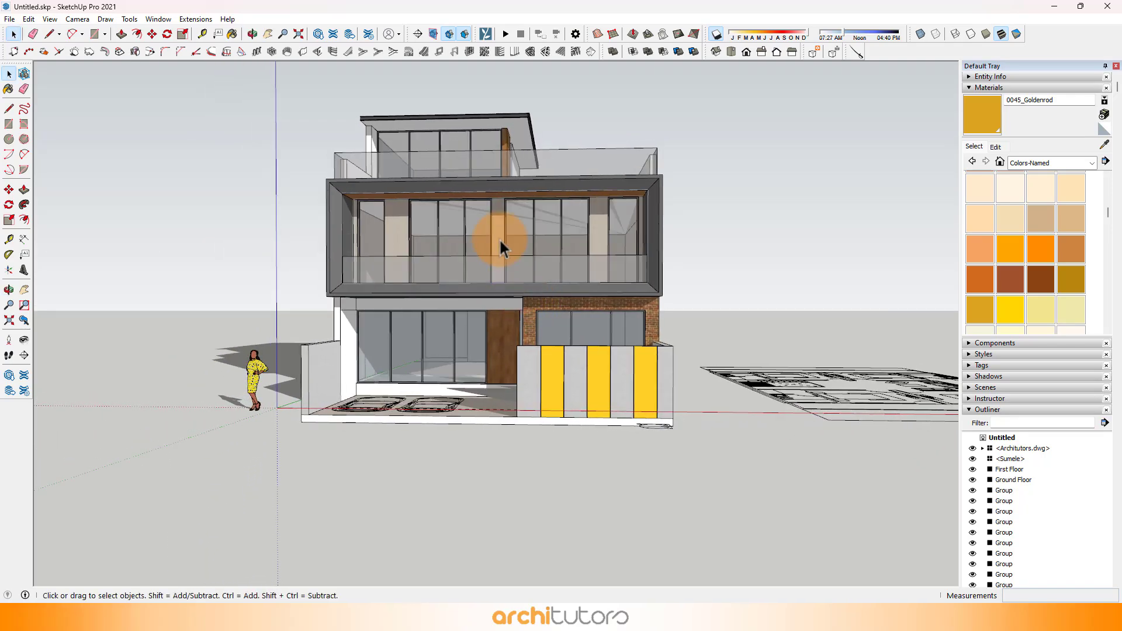
{"action": "scroll", "coordinate": [500, 240], "scroll_direction": "up", "scroll_amount": 3}
{"action": "scroll", "coordinate": [502, 274], "scroll_direction": "down", "scroll_amount": 3}
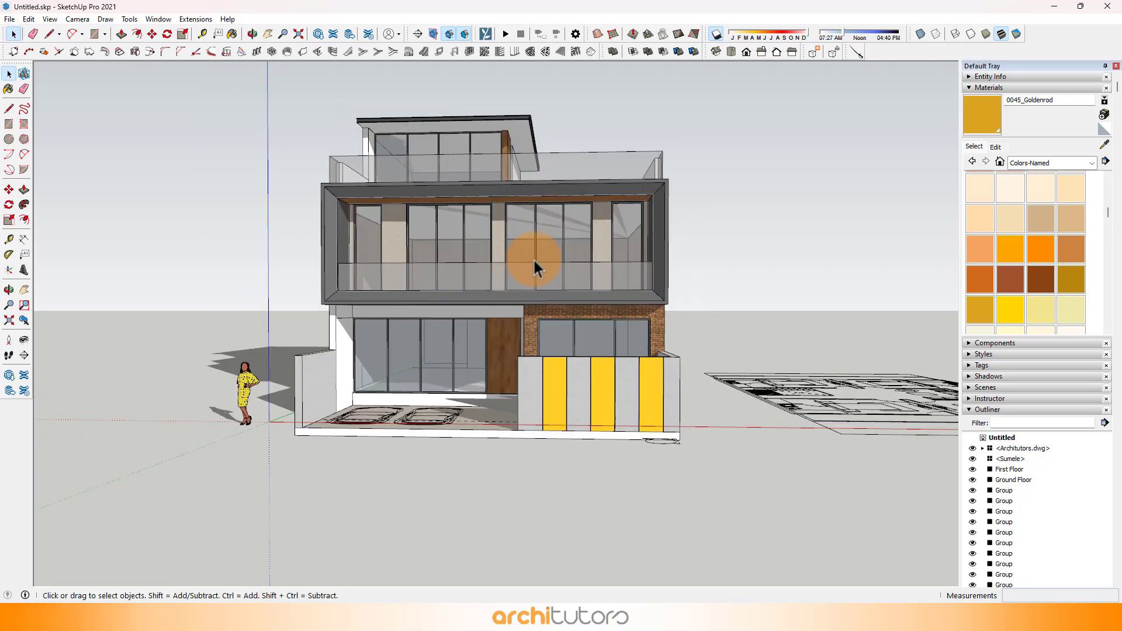
{"action": "middle_click_drag", "start_coordinate": [533, 258], "coordinate": [476, 243]}
{"action": "scroll", "coordinate": [478, 243], "scroll_direction": "up", "scroll_amount": 3}
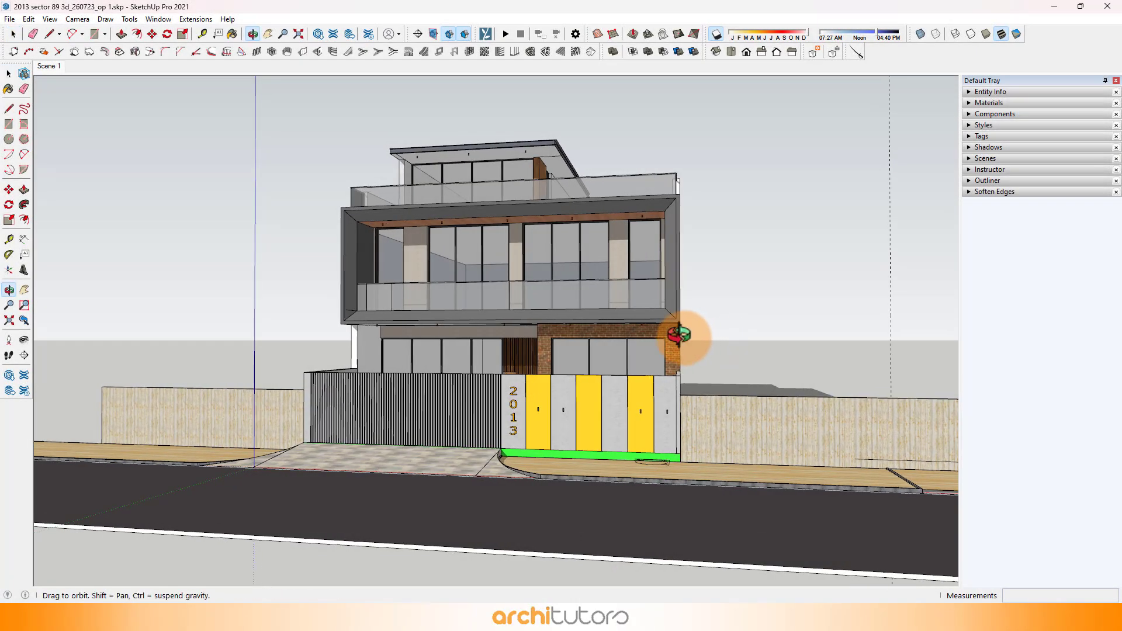
Step: In the detailed model file 2013 sector 89 3d_260723_op 1, hide the imported floor plan drawing
{"action": "middle_click_drag", "start_coordinate": [678, 335], "coordinate": [701, 380]}
{"action": "left_click", "coordinate": [860, 403]}
{"action": "right_click", "coordinate": [883, 358]}
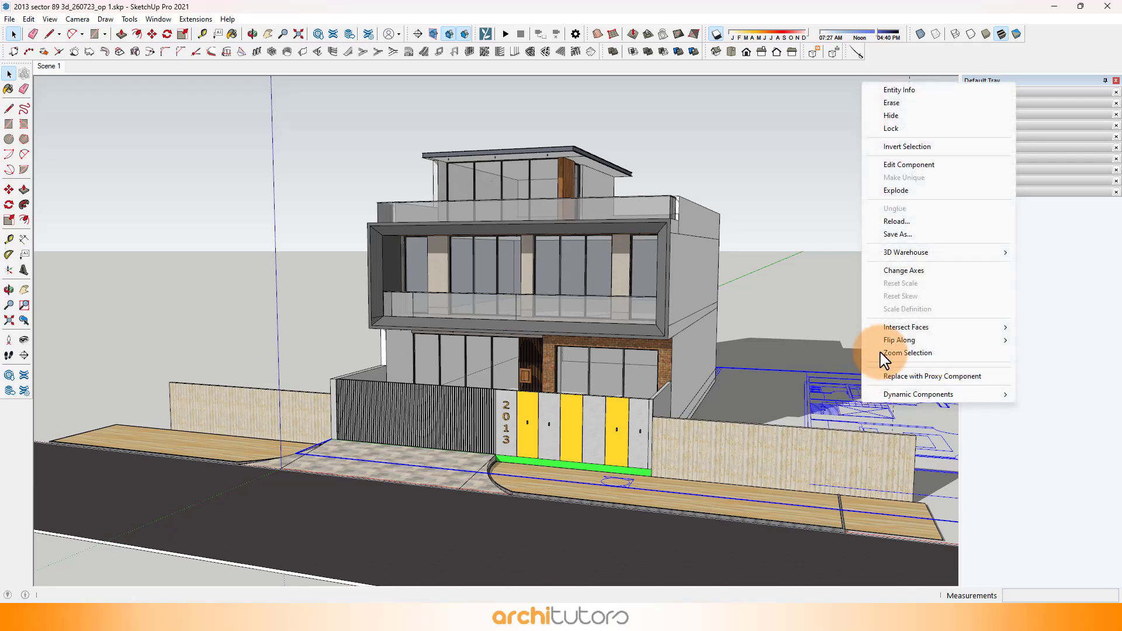
{"action": "left_click", "coordinate": [899, 116]}
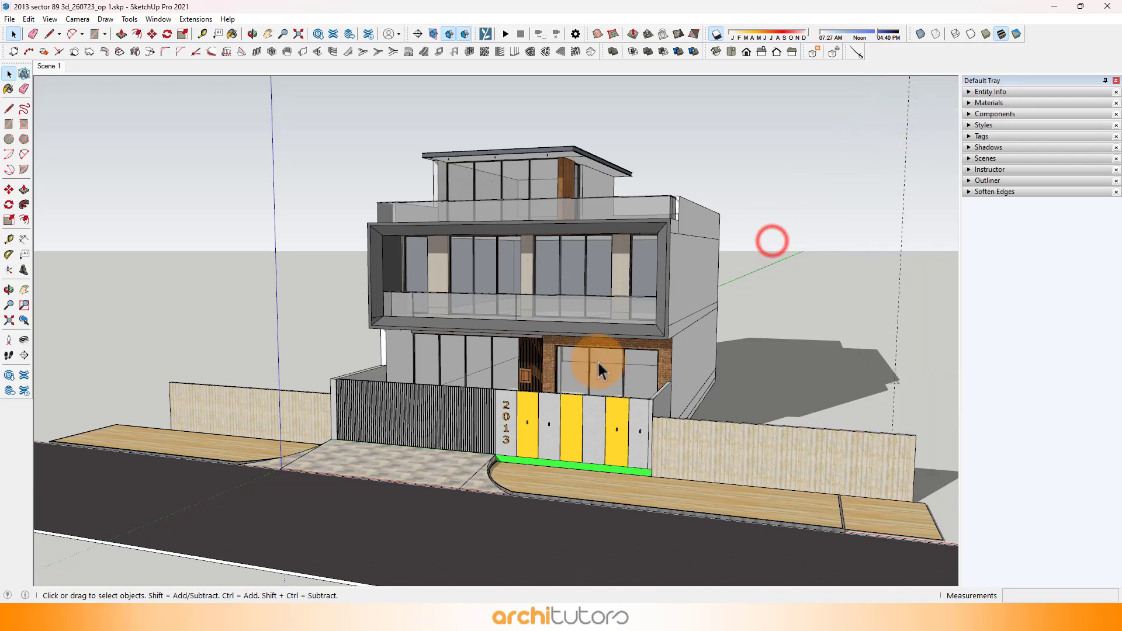
Step: Examine the slatted gate, the house number and the wall lights on the front boundary wall
{"action": "middle_click_drag", "start_coordinate": [598, 363], "coordinate": [578, 394]}
{"action": "scroll", "coordinate": [553, 411], "scroll_direction": "up", "scroll_amount": 3}
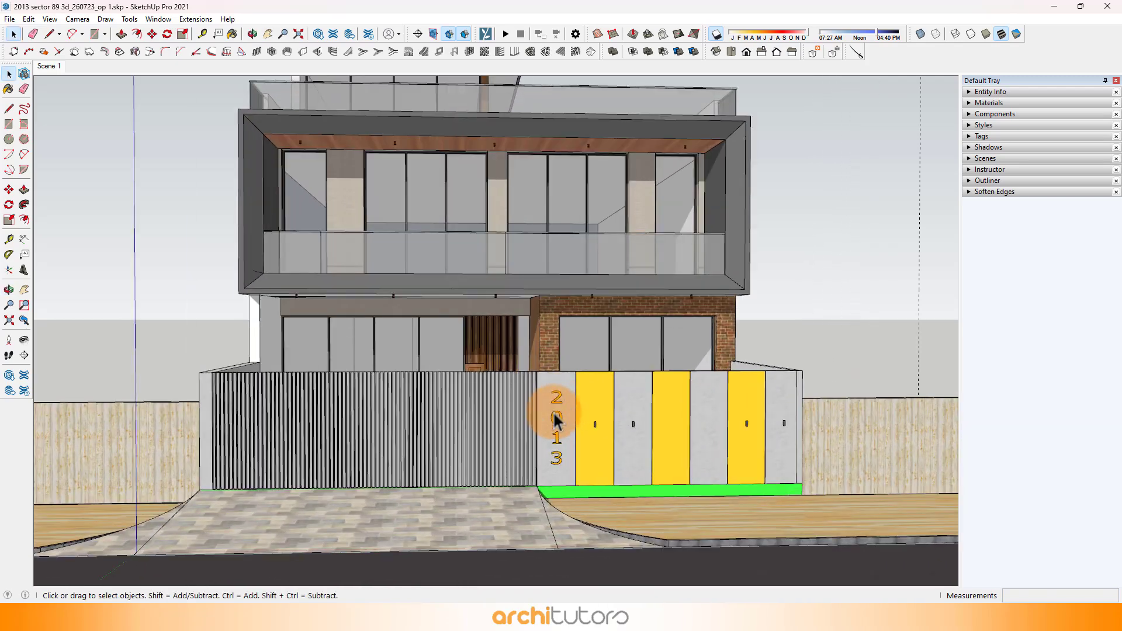
{"action": "scroll", "coordinate": [554, 412], "scroll_direction": "up", "scroll_amount": 3}
{"action": "left_click", "coordinate": [558, 422]}
{"action": "scroll", "coordinate": [558, 422], "scroll_direction": "up", "scroll_amount": 2}
{"action": "scroll", "coordinate": [425, 289], "scroll_direction": "down", "scroll_amount": 4}
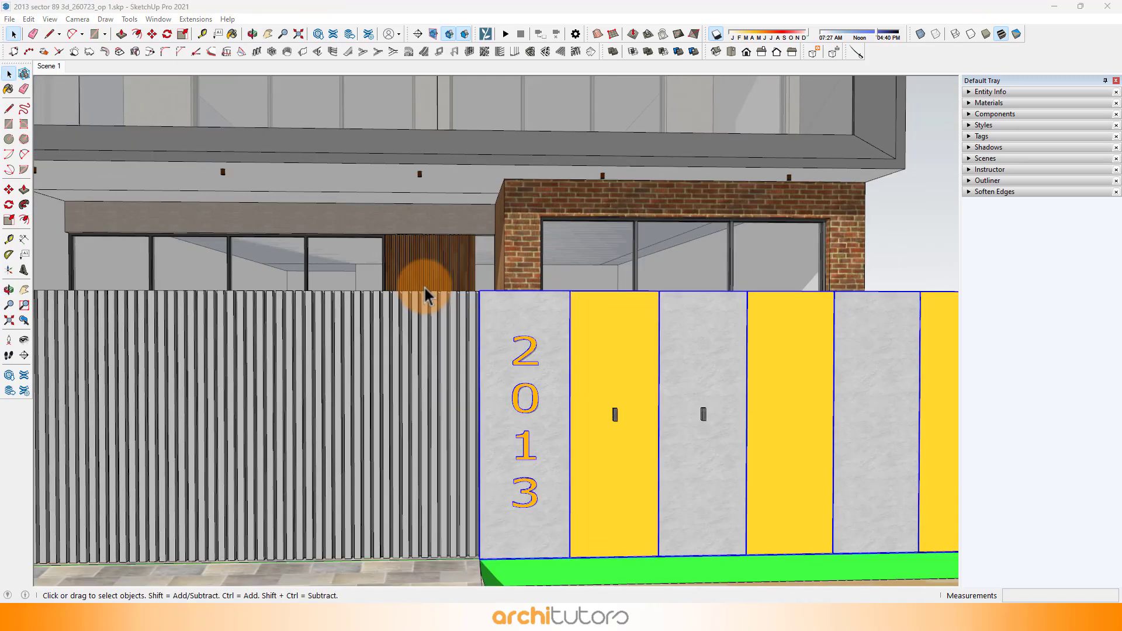
{"action": "scroll", "coordinate": [605, 379], "scroll_direction": "up", "scroll_amount": 2}
{"action": "scroll", "coordinate": [509, 353], "scroll_direction": "up", "scroll_amount": 4}
{"action": "left_click", "coordinate": [507, 354]}
{"action": "middle_click_drag", "start_coordinate": [518, 355], "coordinate": [424, 422]}
{"action": "scroll", "coordinate": [784, 424], "scroll_direction": "down", "scroll_amount": 8}
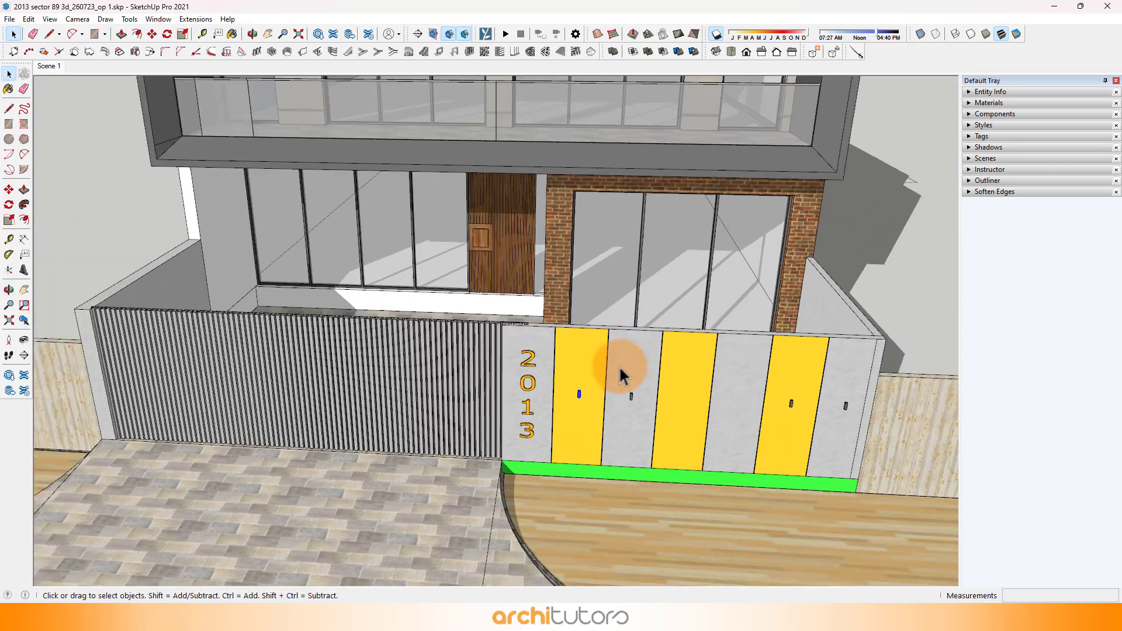
Step: Examine the slatted wooden main door and the ceiling detail of the first-floor balcony
{"action": "middle_click_drag", "start_coordinate": [626, 371], "coordinate": [587, 290], "text": "shift"}
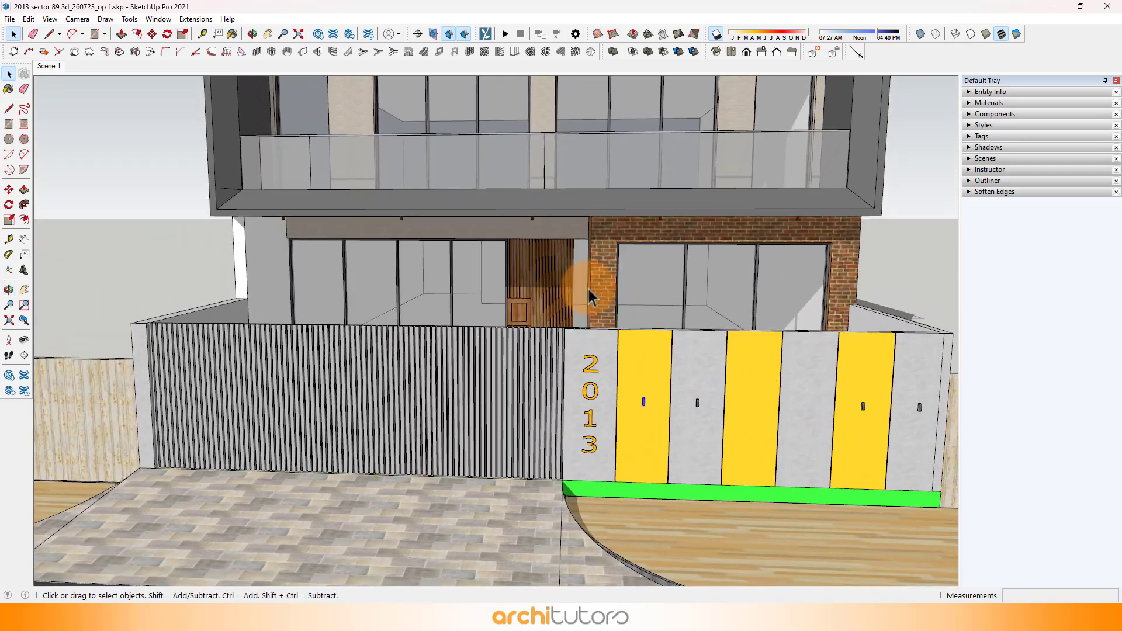
{"action": "scroll", "coordinate": [515, 304], "scroll_direction": "up", "scroll_amount": 6}
{"action": "middle_click_drag", "start_coordinate": [510, 308], "coordinate": [621, 368]}
{"action": "scroll", "coordinate": [621, 368], "scroll_direction": "down", "scroll_amount": 5}
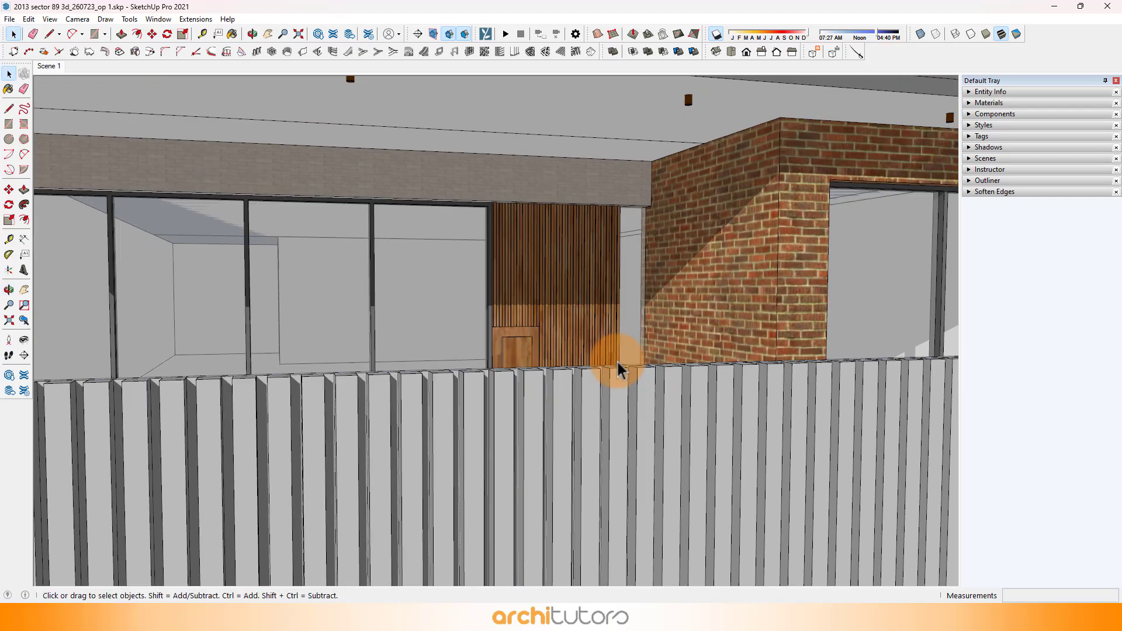
{"action": "middle_click_drag", "start_coordinate": [593, 303], "coordinate": [571, 426]}
{"action": "scroll", "coordinate": [555, 175], "scroll_direction": "up", "scroll_amount": 6}
{"action": "scroll", "coordinate": [560, 143], "scroll_direction": "up", "scroll_amount": 1}
{"action": "left_click", "coordinate": [576, 142]}
{"action": "scroll", "coordinate": [501, 265], "scroll_direction": "down", "scroll_amount": 4}
{"action": "scroll", "coordinate": [618, 228], "scroll_direction": "down", "scroll_amount": 3}
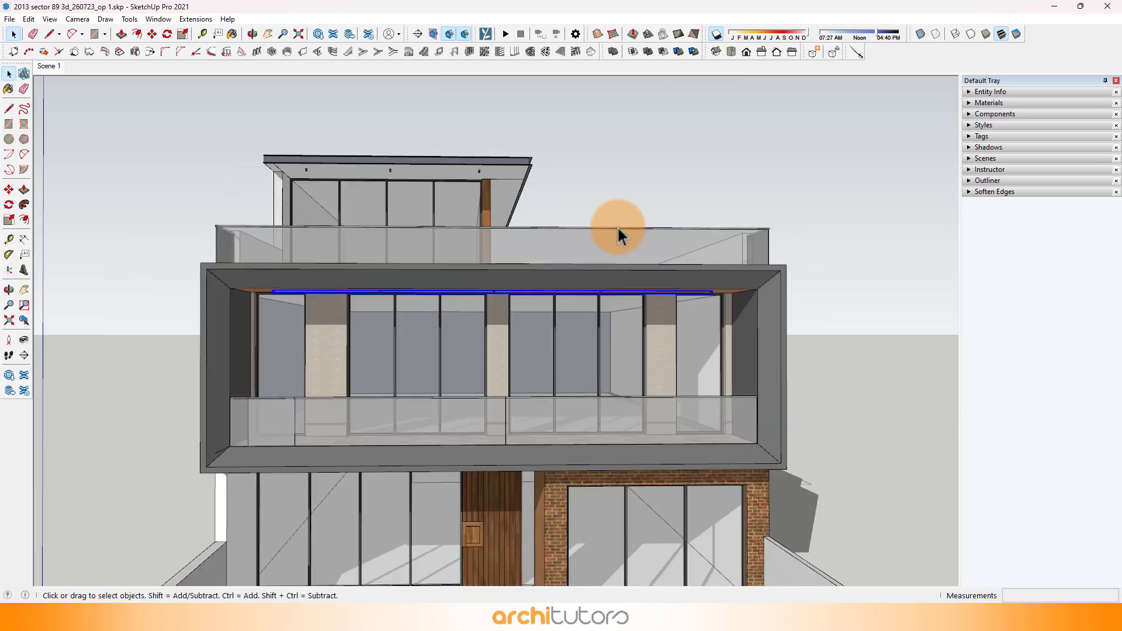
Step: Examine the house's full front elevation together with the slatted gate, boundary wall and driveway
{"action": "left_click", "coordinate": [658, 190]}
{"action": "middle_click_drag", "start_coordinate": [579, 371], "coordinate": [514, 350], "text": "shift"}
{"action": "scroll", "coordinate": [483, 374], "scroll_direction": "up", "scroll_amount": 5}
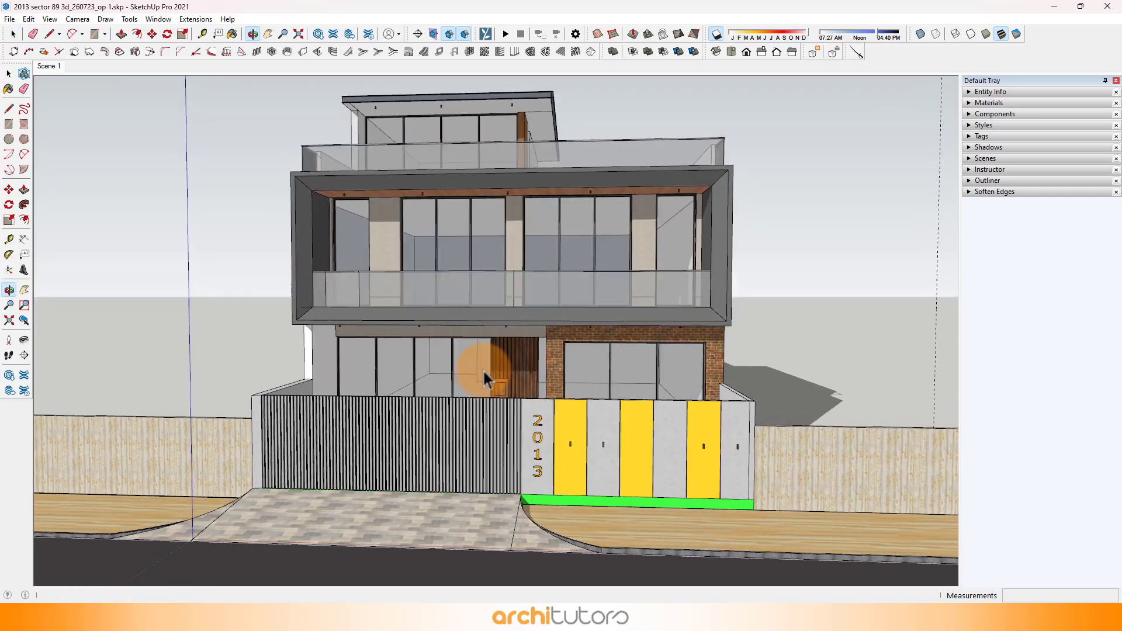
{"action": "left_click", "coordinate": [420, 422]}
{"action": "middle_click_drag", "start_coordinate": [419, 421], "coordinate": [395, 383]}
{"action": "scroll", "coordinate": [389, 396], "scroll_direction": "down", "scroll_amount": 5}
{"action": "scroll", "coordinate": [478, 328], "scroll_direction": "down", "scroll_amount": 8}
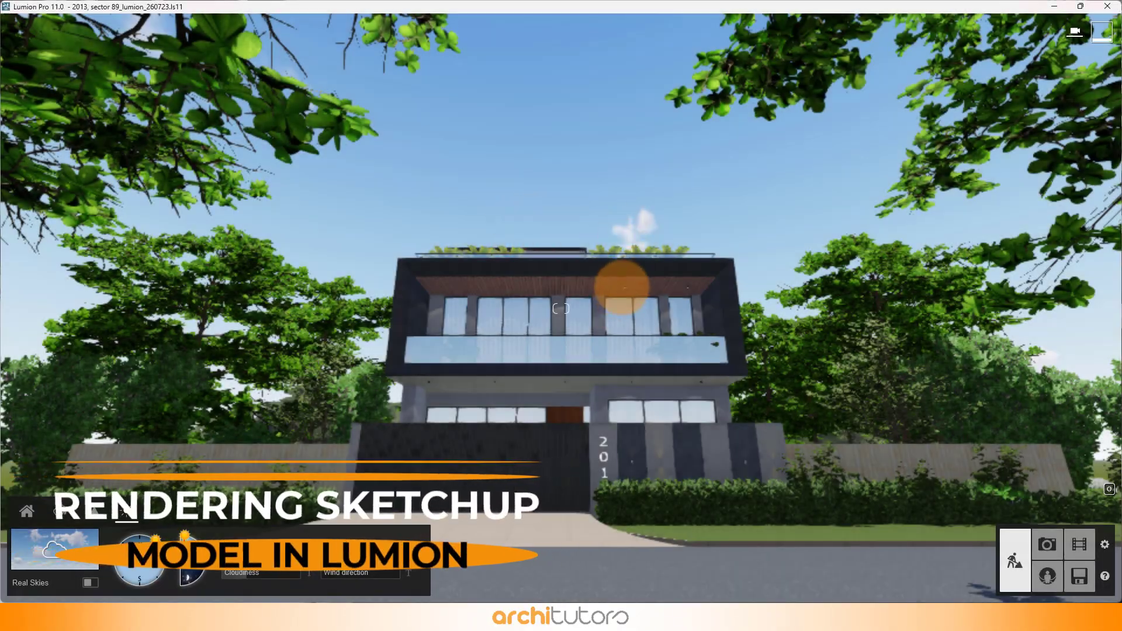
Step: Switch to the Lumion scene 2013, sector 89_lumion_260723 and examine the house's roof terrace from above
{"action": "key", "text": "q"}
{"action": "right_click_drag", "start_coordinate": [617, 186], "coordinate": [511, 229]}
{"action": "key", "text": "q"}
{"action": "key", "text": "q"}
{"action": "key", "text": "d"}
{"action": "key", "text": "q"}
Step: Show the placed nature objects and inspect the pine tree clusters in the background behind the house
{"action": "left_click", "coordinate": [22, 513]}
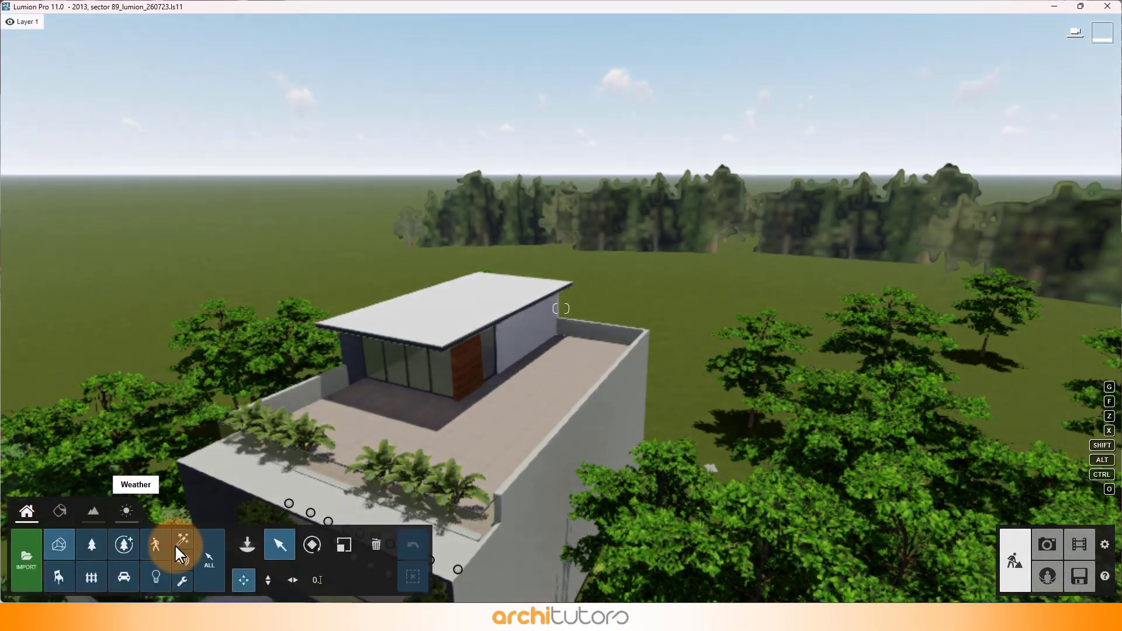
{"action": "left_click", "coordinate": [90, 550]}
{"action": "key", "text": "a"}
{"action": "right_click_drag", "start_coordinate": [426, 310], "coordinate": [429, 311]}
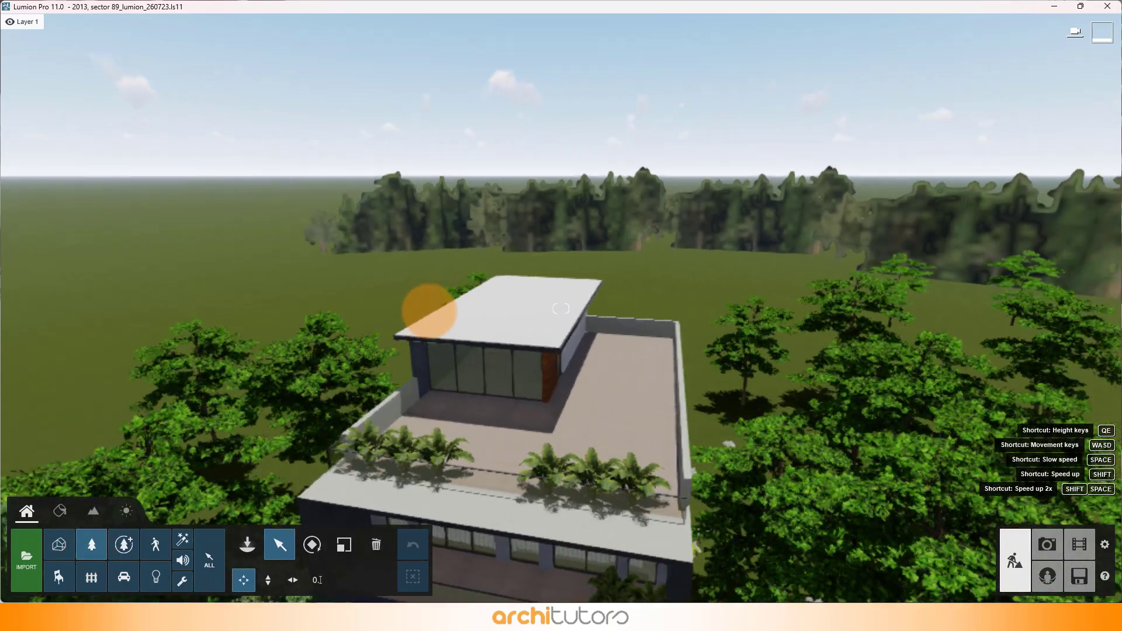
{"action": "left_click", "coordinate": [373, 244]}
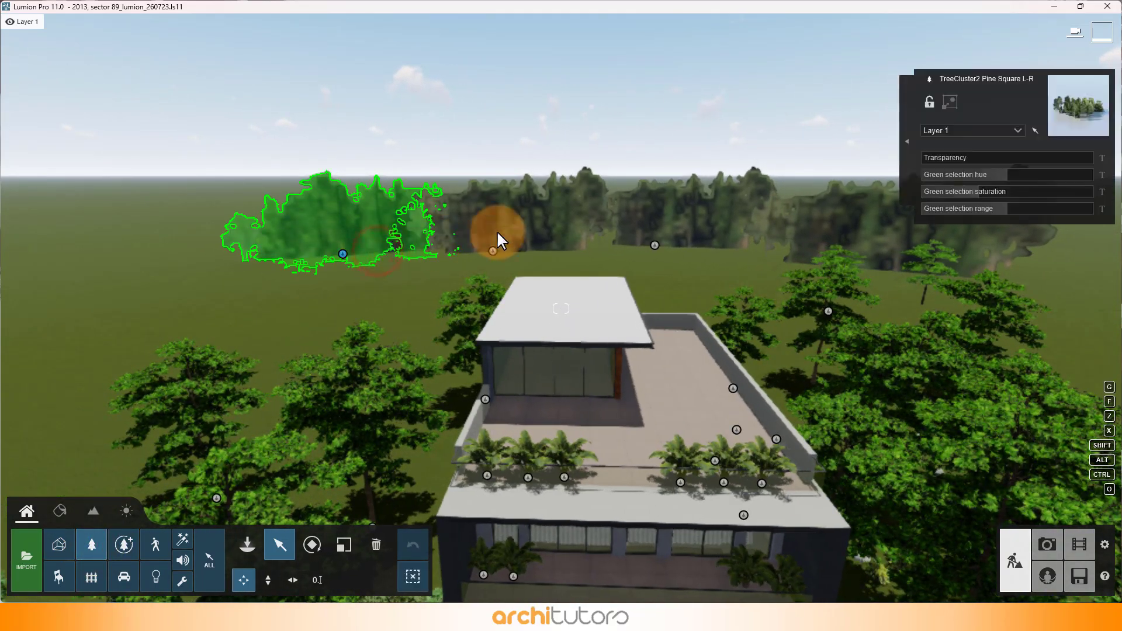
{"action": "left_click_drag", "start_coordinate": [497, 230], "coordinate": [860, 217]}
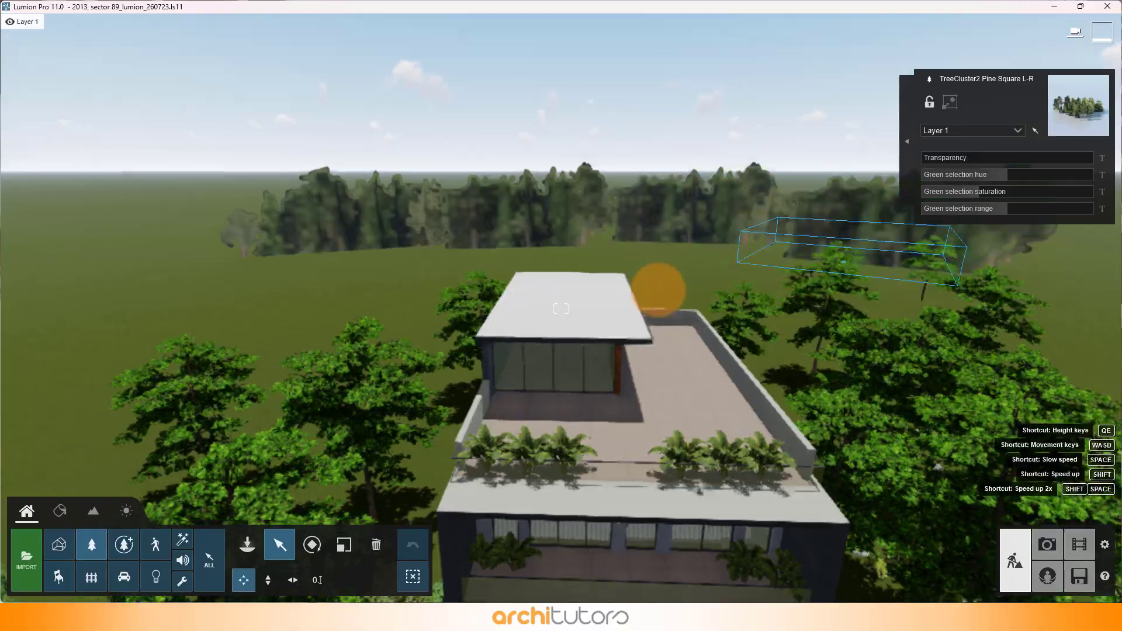
{"action": "right_click_drag", "start_coordinate": [659, 291], "coordinate": [272, 328]}
Step: Show the placed lights on the front facade and inspect the Lamp02 spotlights in the first-floor balcony ceiling
{"action": "key", "text": "s"}
{"action": "key", "text": "w"}
{"action": "key", "text": "e"}
{"action": "key", "text": "w"}
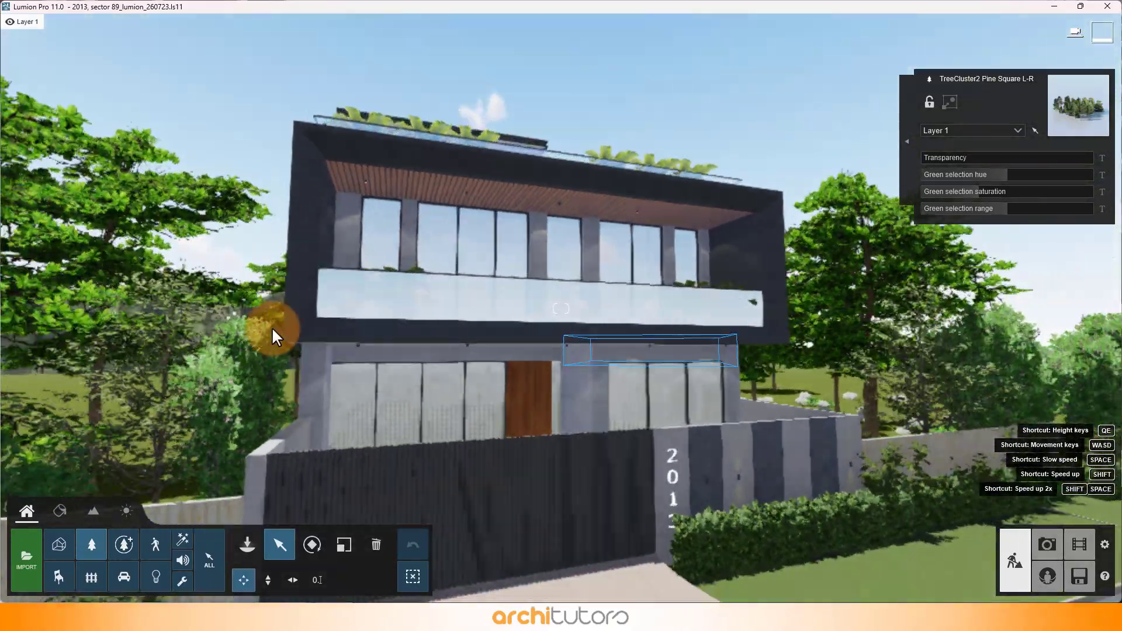
{"action": "left_click", "coordinate": [163, 567]}
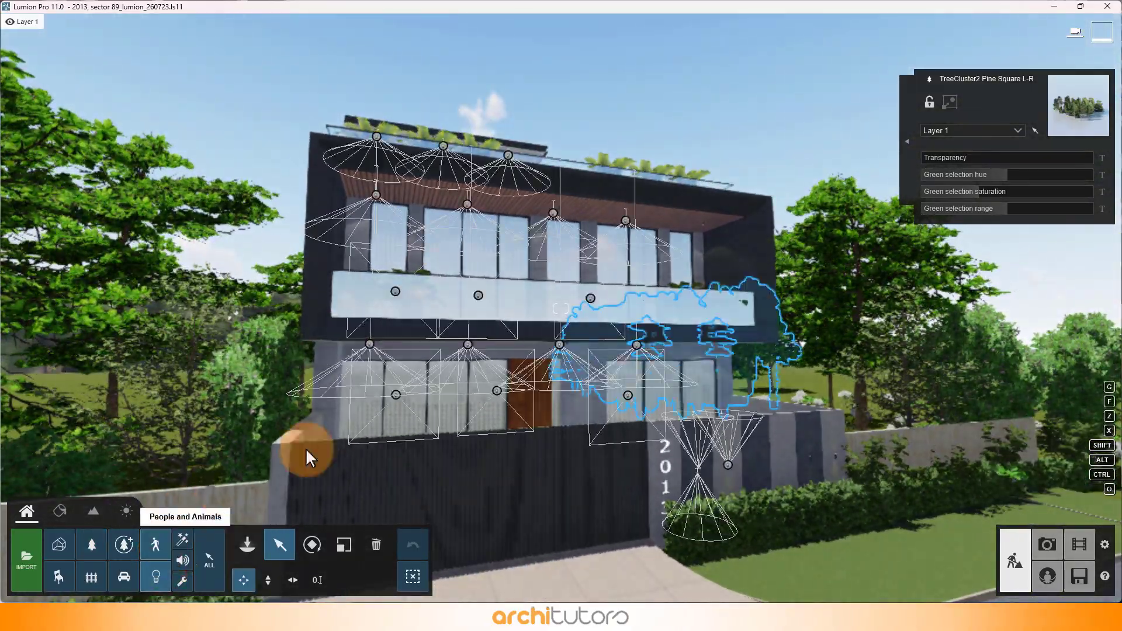
{"action": "right_click_drag", "start_coordinate": [307, 448], "coordinate": [698, 280]}
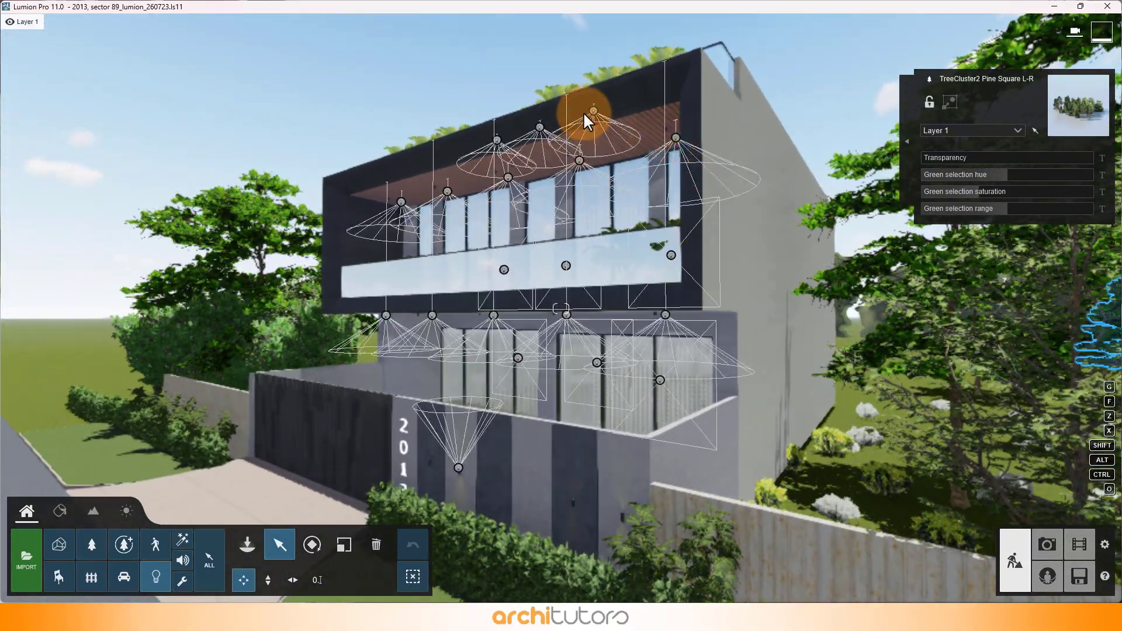
{"action": "left_click", "coordinate": [593, 110]}
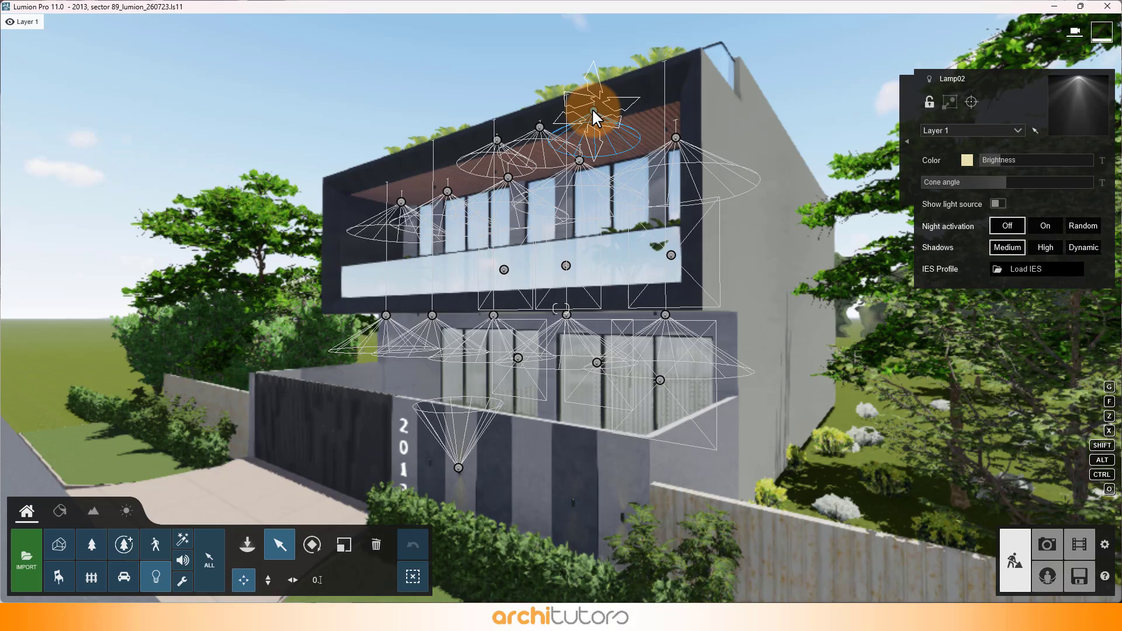
{"action": "left_click", "coordinate": [676, 138]}
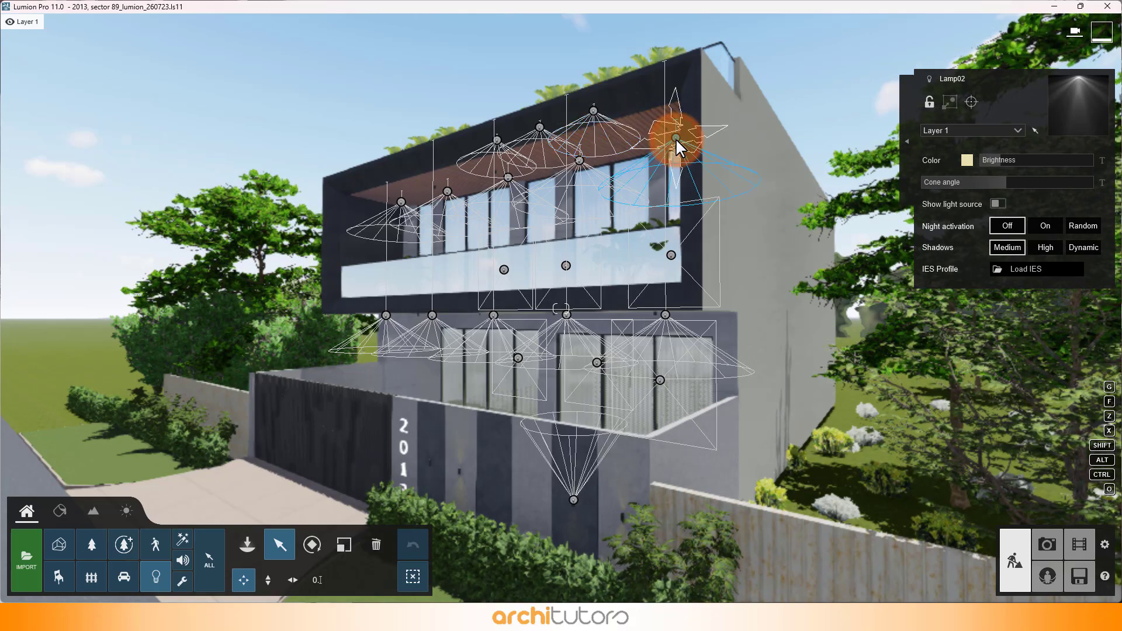
{"action": "left_click", "coordinate": [659, 257]}
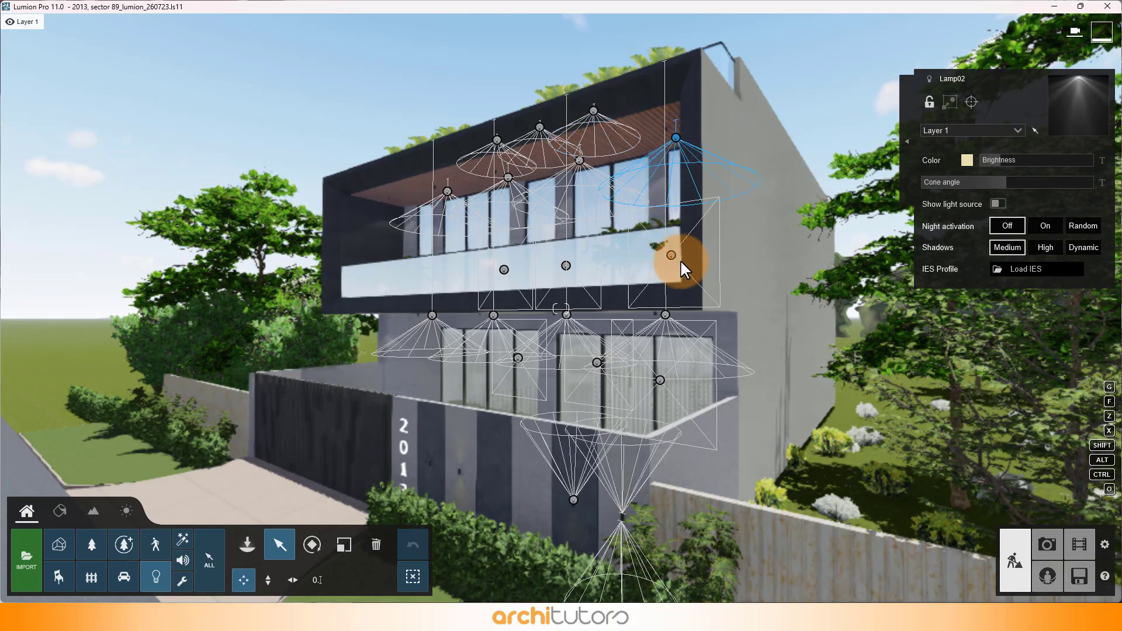
Step: Select the area light at the end of the first-floor balcony and examine its placement up close
{"action": "left_click", "coordinate": [670, 257]}
{"action": "right_click_drag", "start_coordinate": [671, 257], "coordinate": [700, 253]}
{"action": "key", "text": "d"}
{"action": "key", "text": "w"}
{"action": "key", "text": "d"}
{"action": "key", "text": "d"}
{"action": "key", "text": "a"}
{"action": "key", "text": "s"}
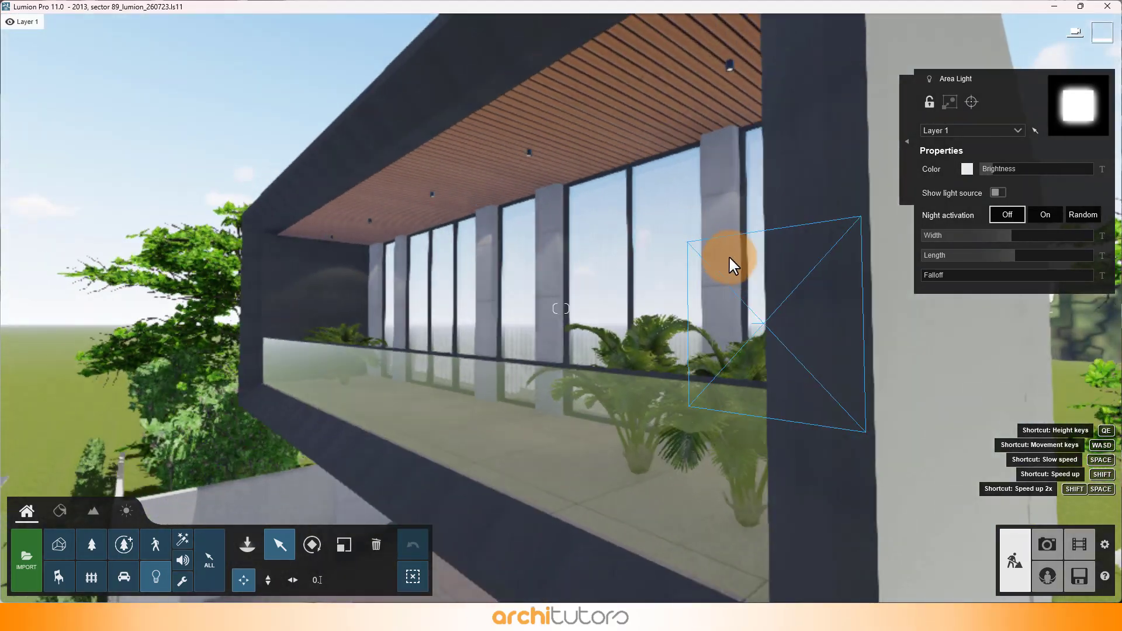
{"action": "right_click_drag", "start_coordinate": [777, 255], "coordinate": [777, 253]}
Step: Inspect the yellow Lamp02 spotlight on the front boundary wall and its placement within the whole facade
{"action": "key", "text": "e"}
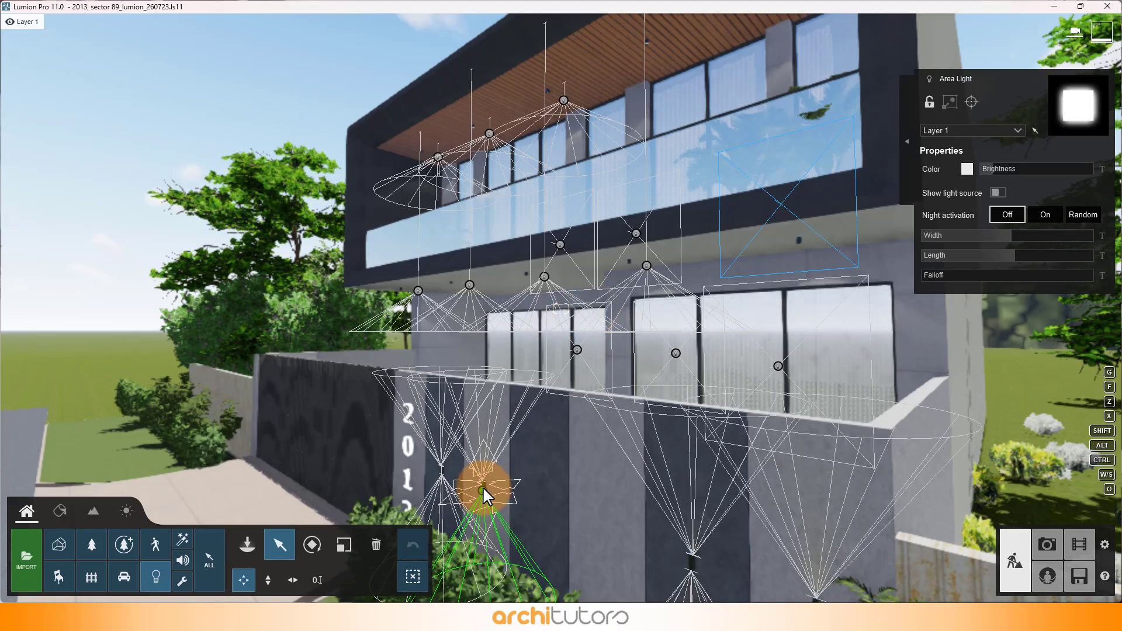
{"action": "key", "text": "a"}
{"action": "right_click_drag", "start_coordinate": [483, 488], "coordinate": [537, 486]}
{"action": "key", "text": "a"}
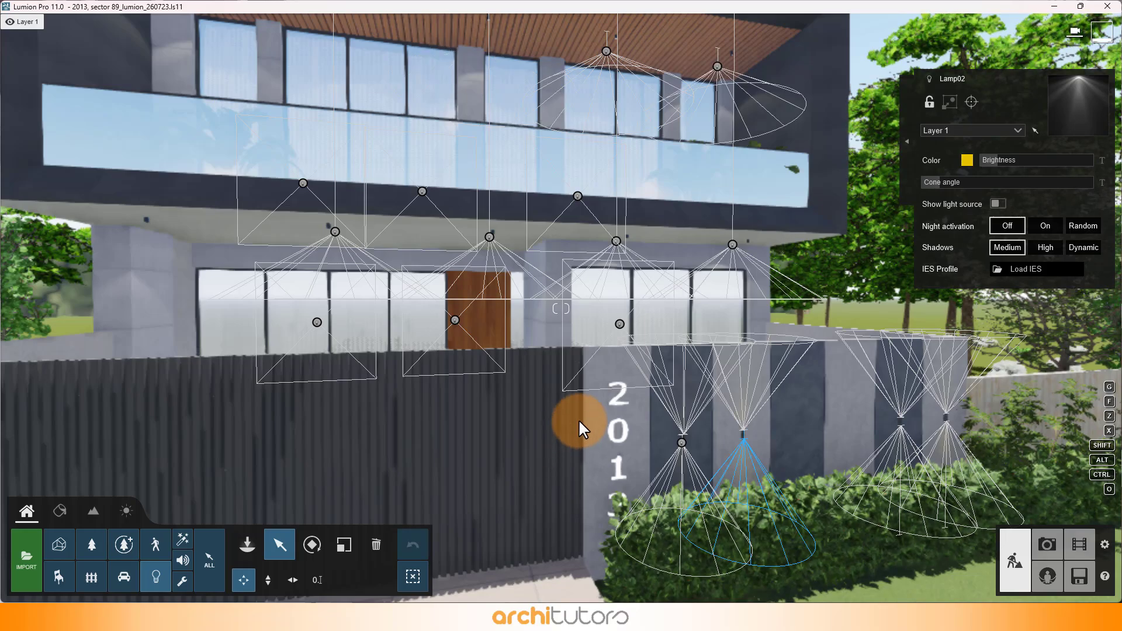
{"action": "key", "text": "s"}
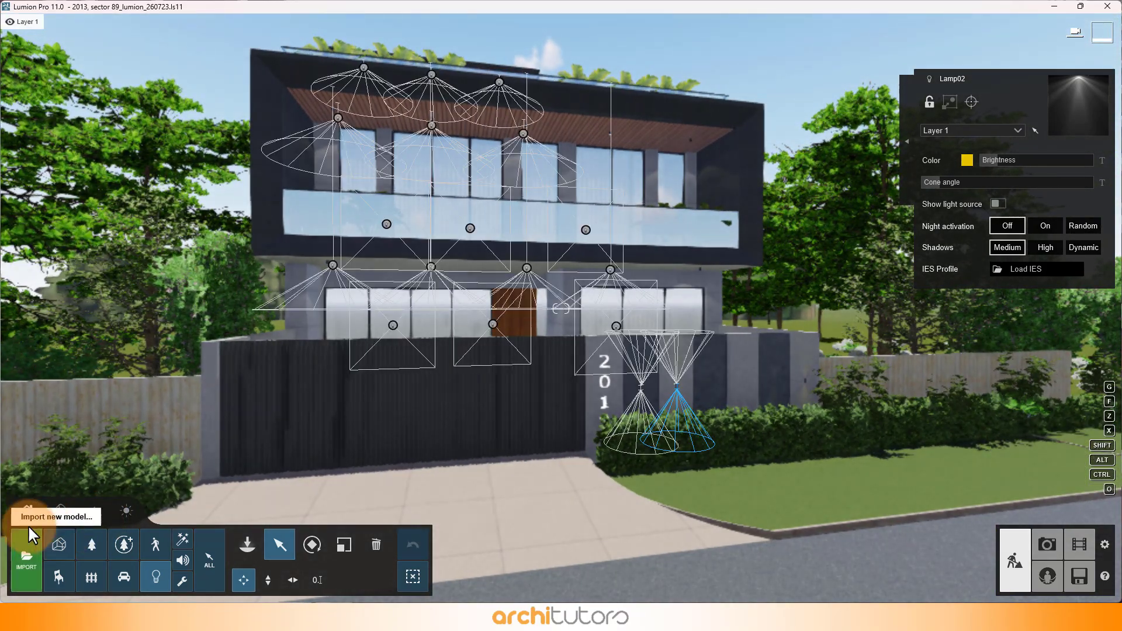
Step: Open the Material Editor and inspect the first-floor frame's painted metal material, including its advanced and weathering settings
{"action": "left_click", "coordinate": [54, 510]}
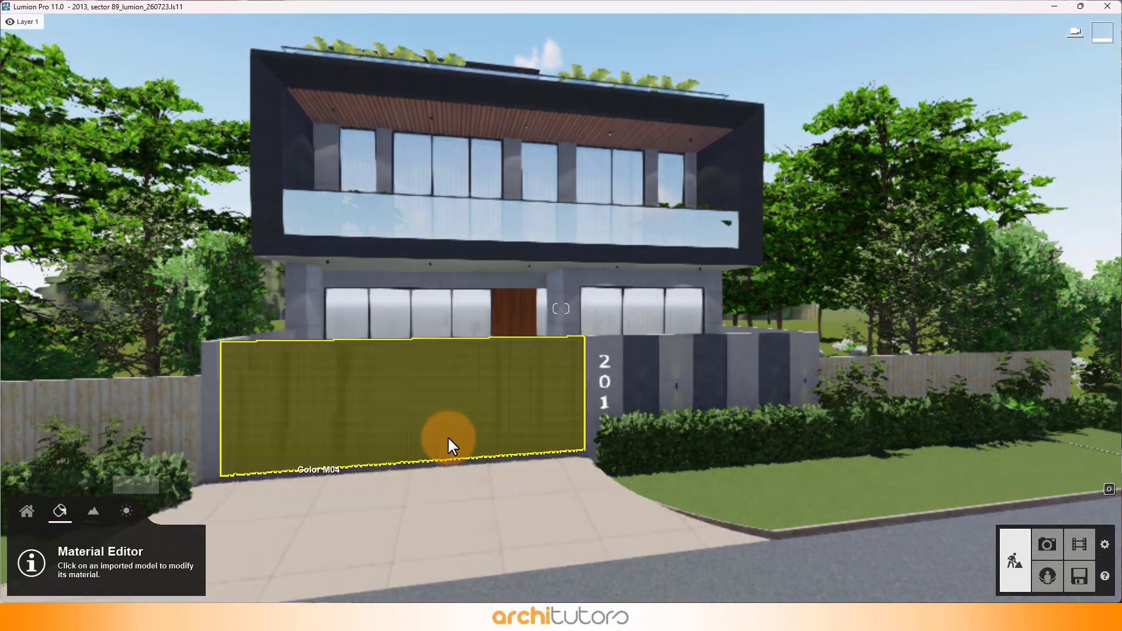
{"action": "key", "text": "w"}
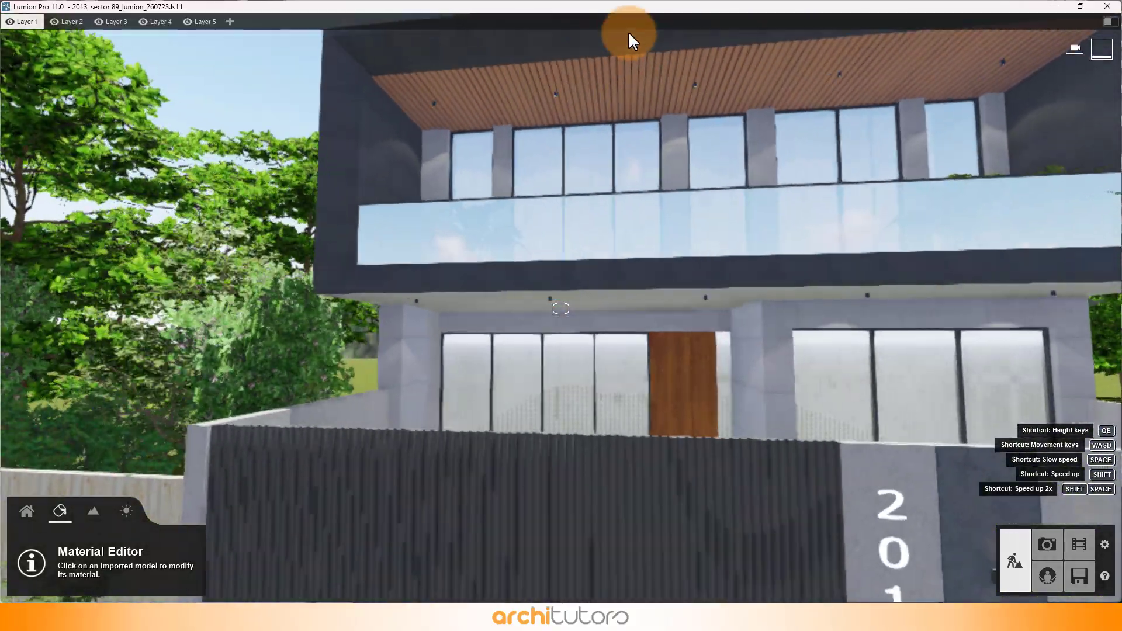
{"action": "right_click_drag", "start_coordinate": [549, 201], "coordinate": [556, 183]}
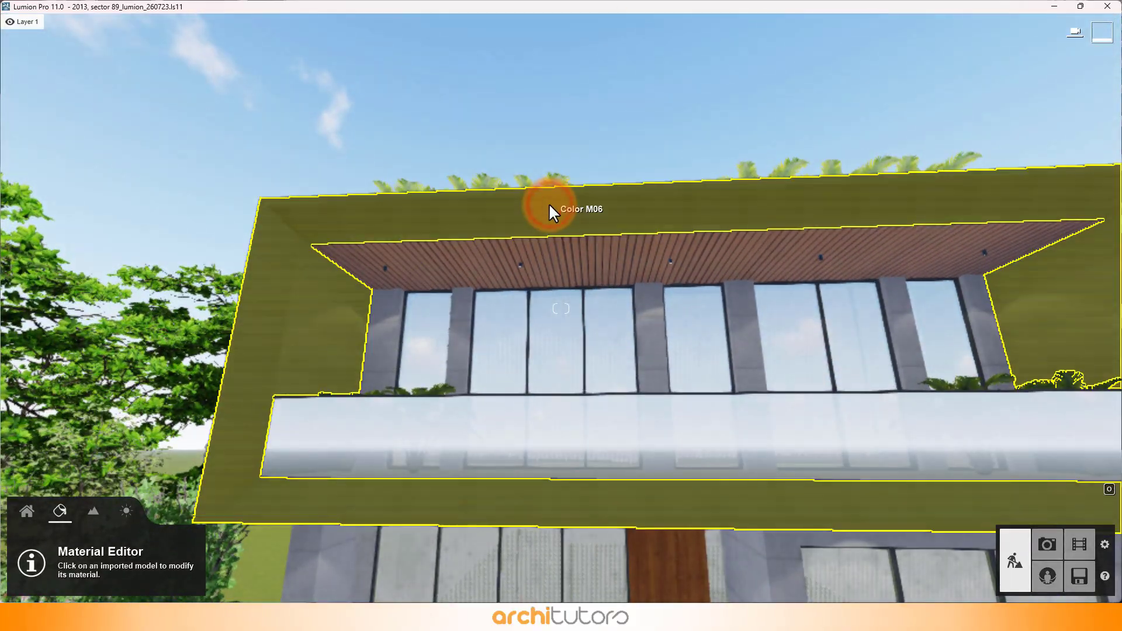
{"action": "left_click", "coordinate": [550, 207]}
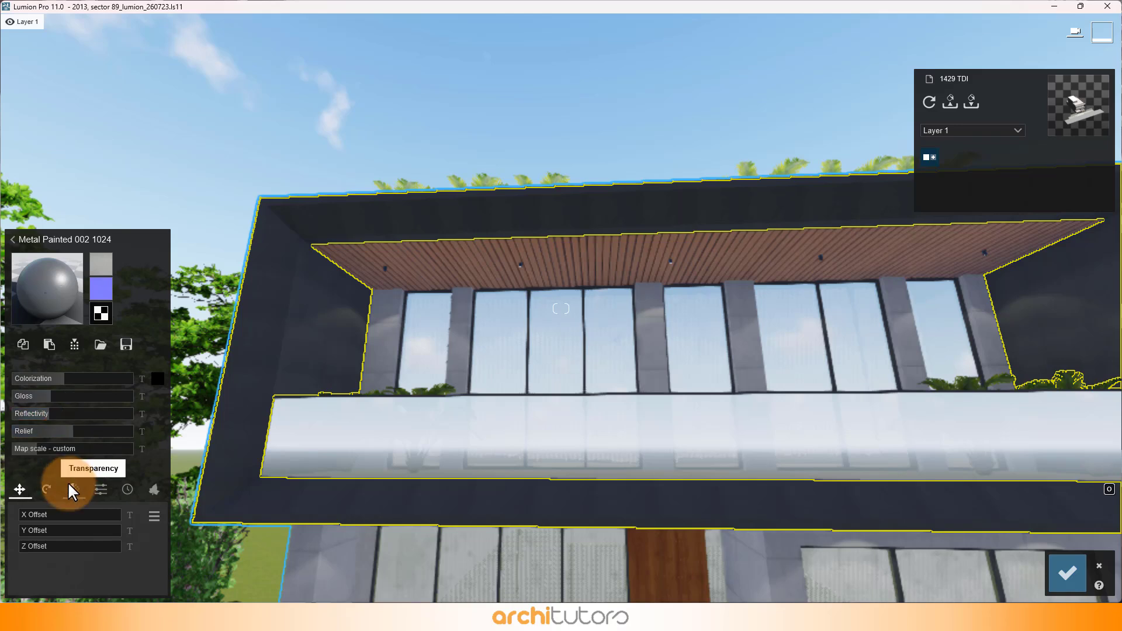
{"action": "left_click", "coordinate": [101, 489]}
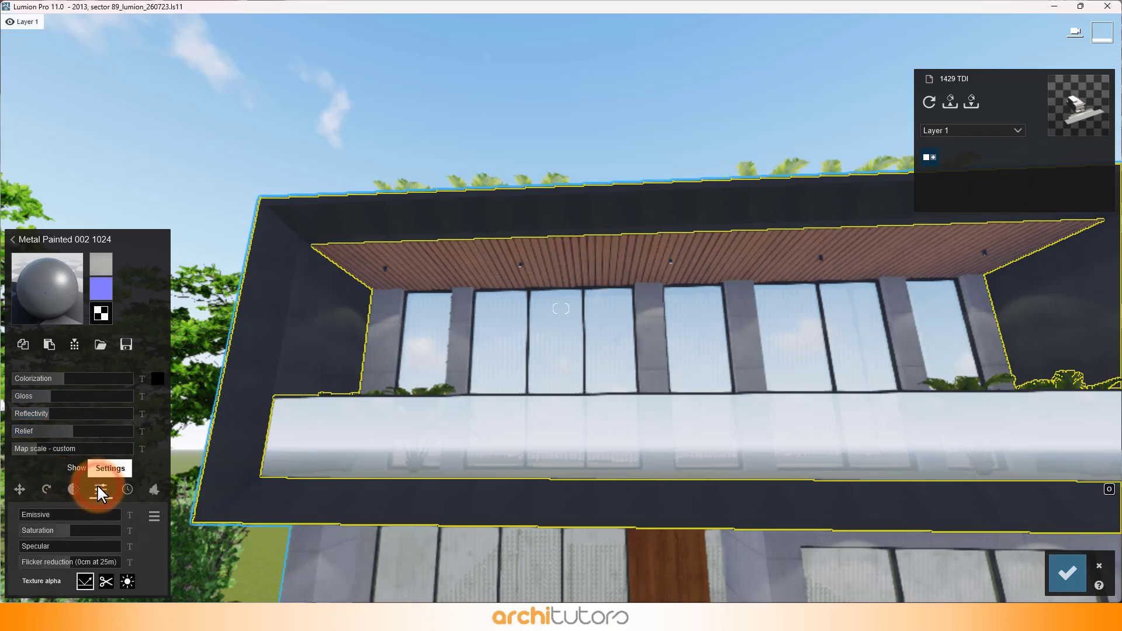
{"action": "left_click", "coordinate": [128, 489]}
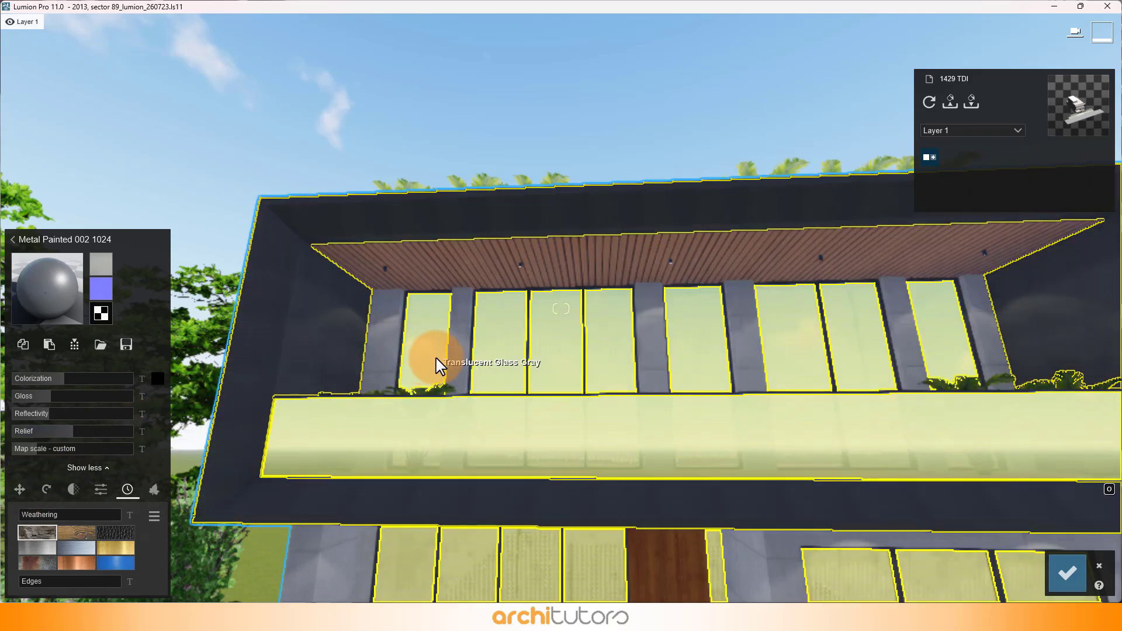
Step: Inspect the concrete material of the first-floor columns and the glass material of the windows and railing
{"action": "left_click", "coordinate": [457, 356]}
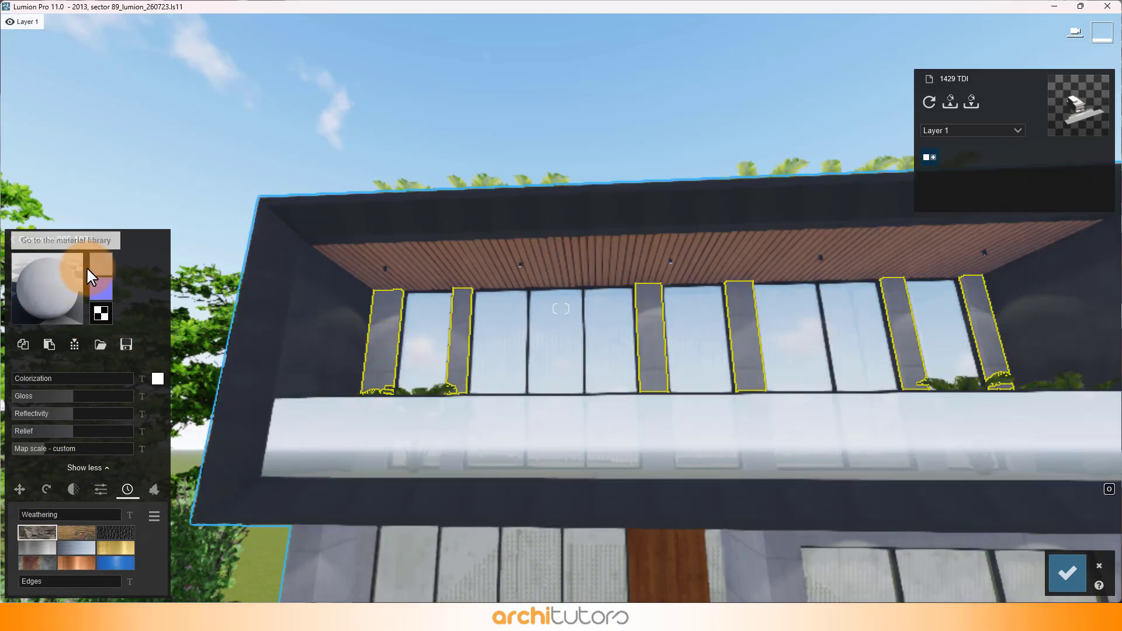
{"action": "mouse_move", "coordinate": [100, 274]}
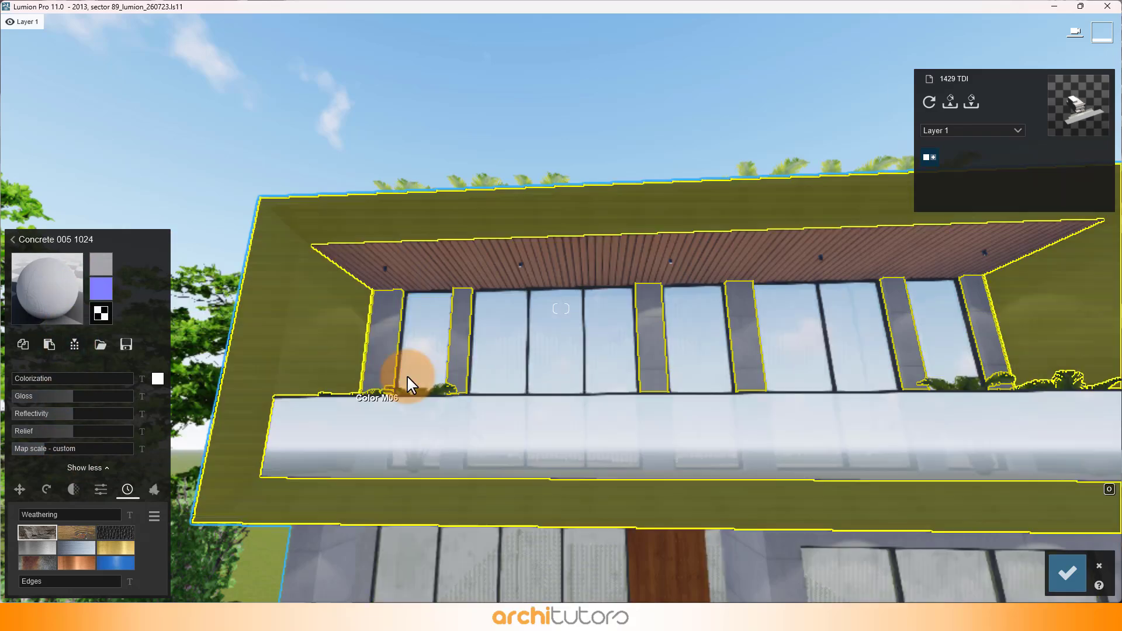
{"action": "left_click", "coordinate": [502, 358]}
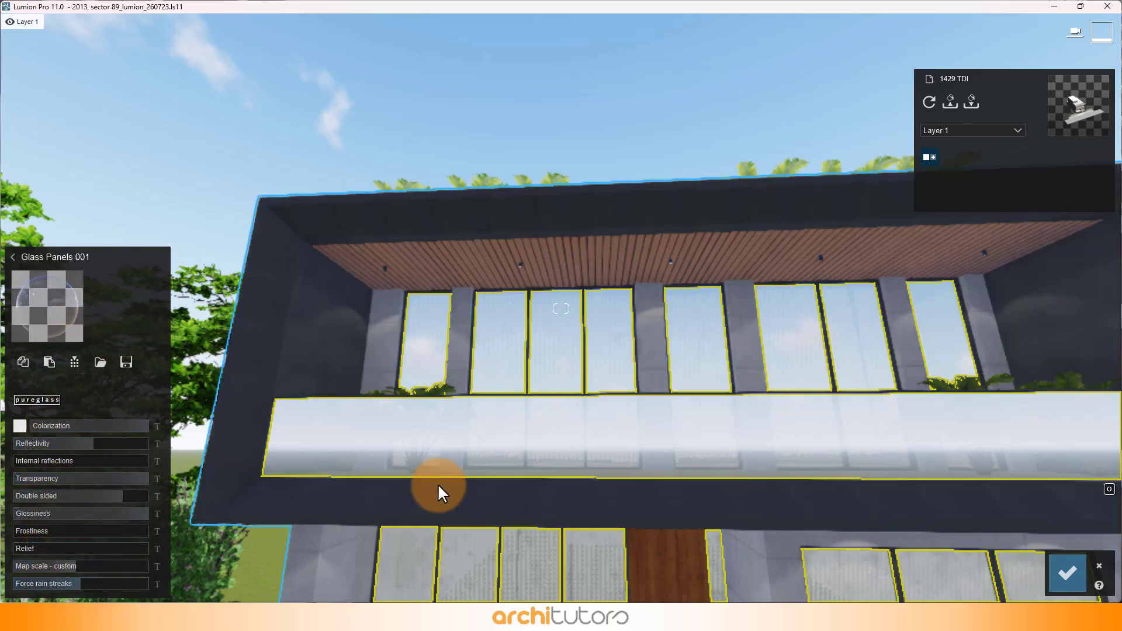
Step: Inspect the wood material applied to the main entrance door
{"action": "right_click_drag", "start_coordinate": [678, 292], "coordinate": [700, 267]}
{"action": "key", "text": "e"}
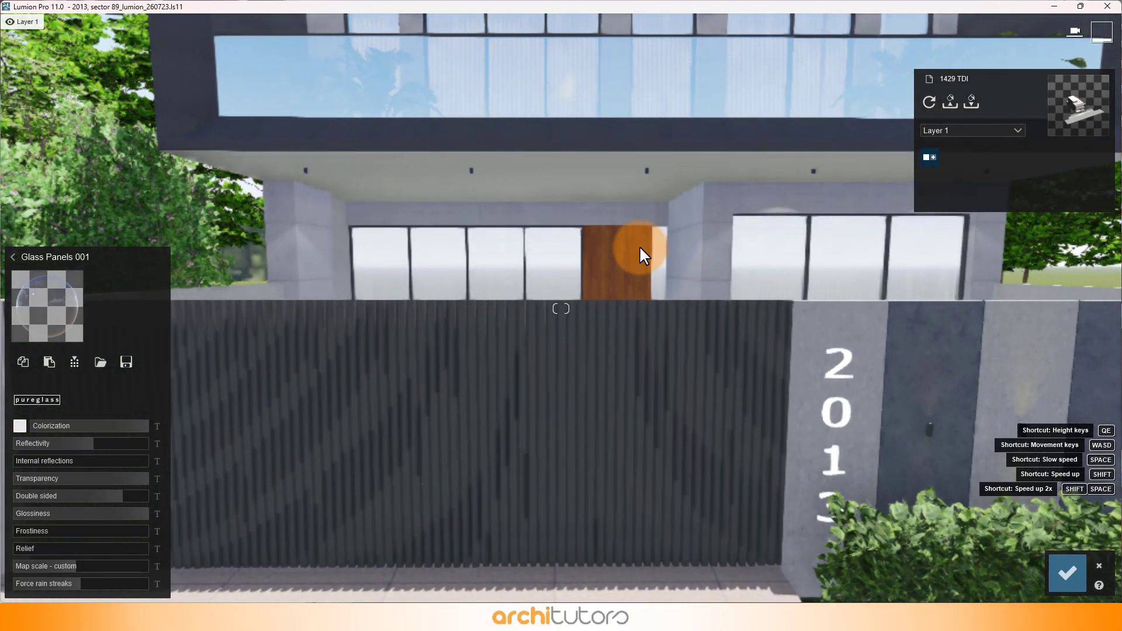
{"action": "left_click", "coordinate": [640, 245]}
{"action": "left_click", "coordinate": [101, 250]}
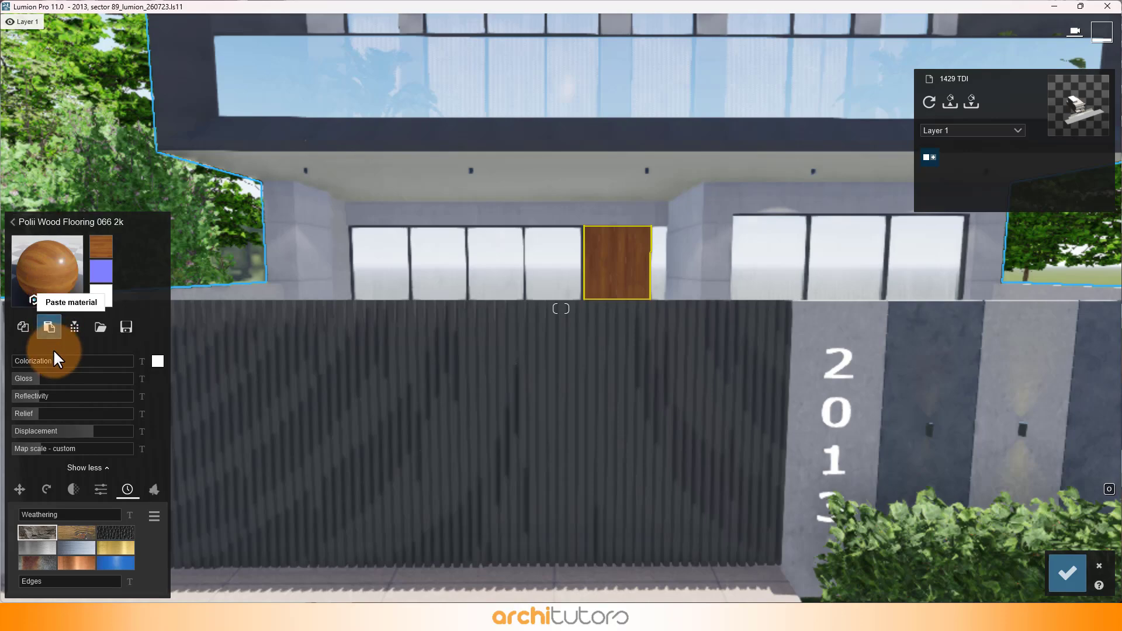
Step: Inspect the painted metal material of the slatted gate and the concrete material of the dark boundary wall panels
{"action": "mouse_move", "coordinate": [501, 508]}
{"action": "right_mouse_down"}
{"action": "mouse_move", "coordinate": [566, 491]}
{"action": "mouse_move", "coordinate": [543, 494]}
{"action": "right_mouse_up"}
{"action": "key", "text": "s"}
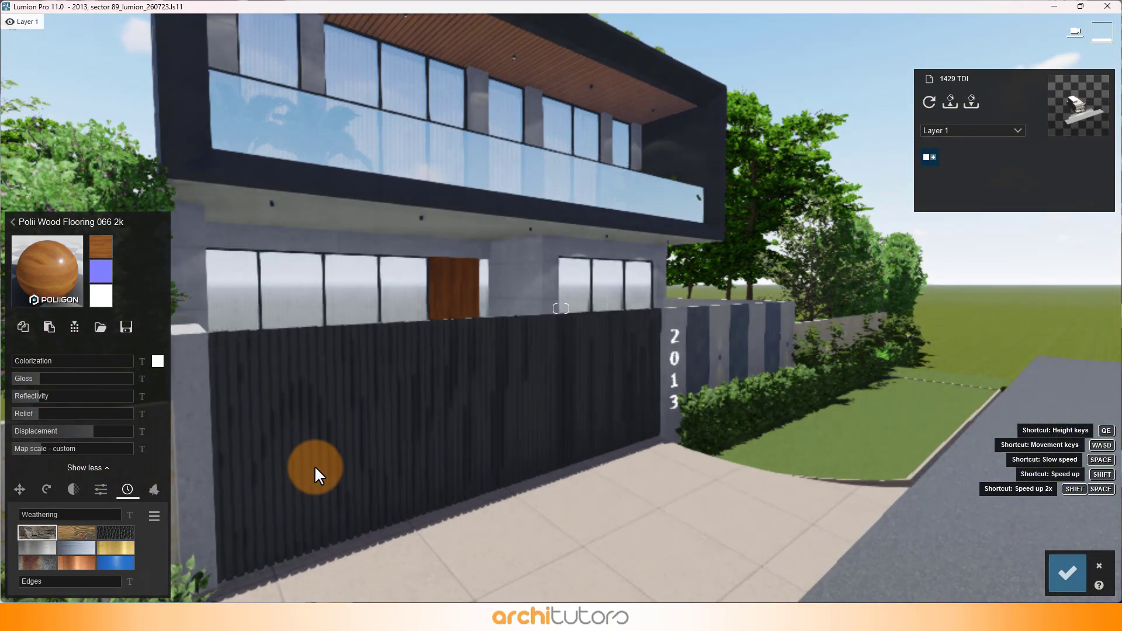
{"action": "left_click", "coordinate": [315, 467]}
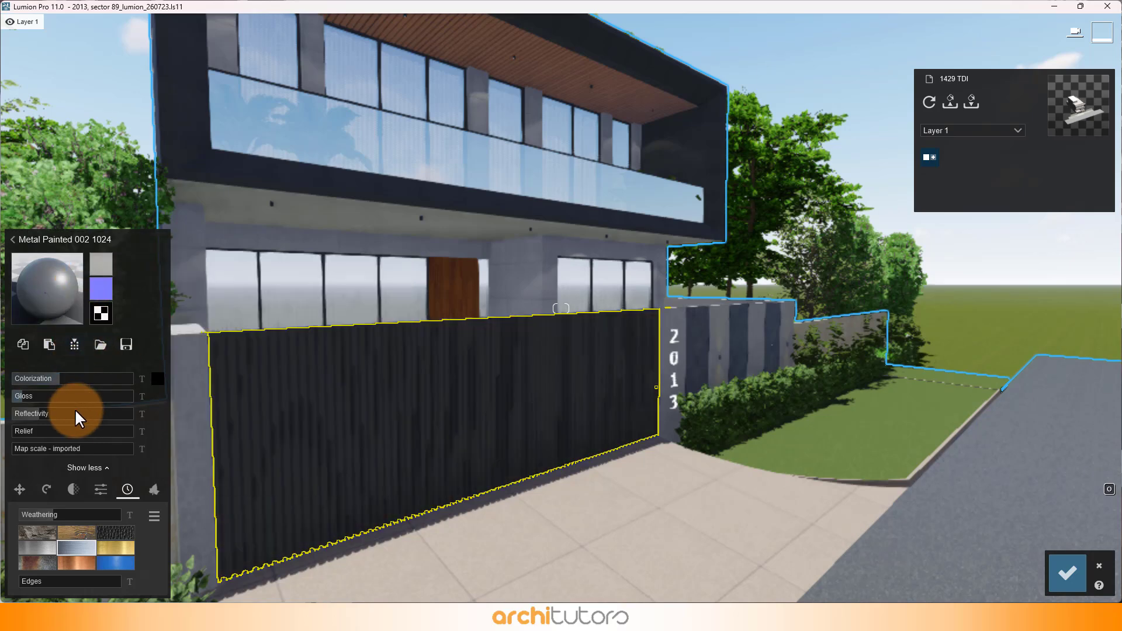
{"action": "key", "text": "w"}
{"action": "key", "text": "d"}
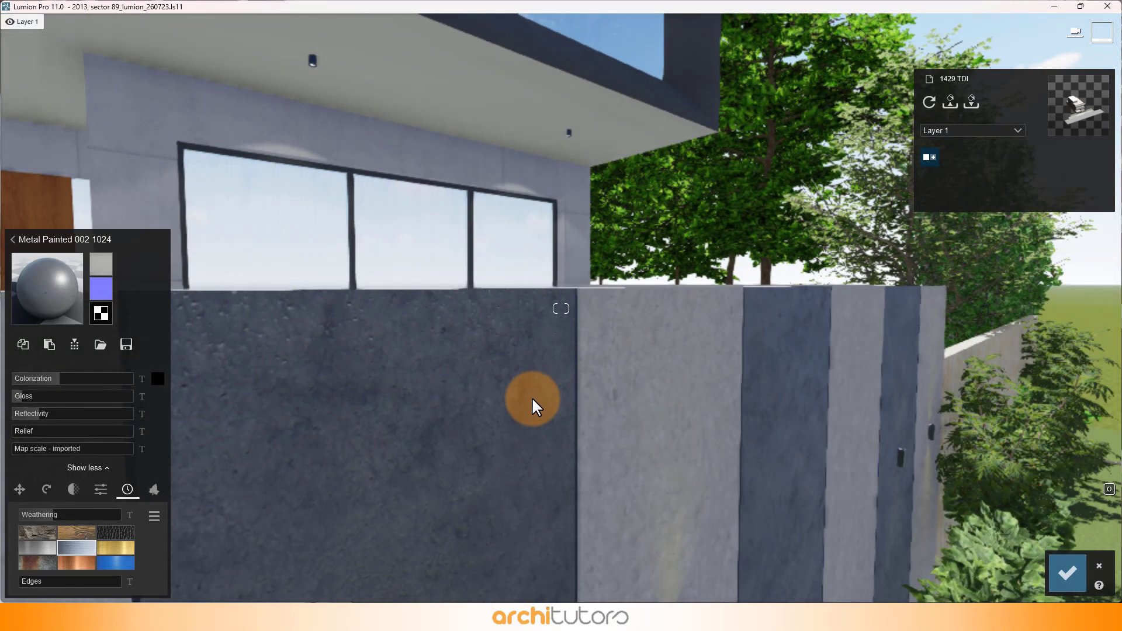
{"action": "left_click", "coordinate": [533, 405]}
{"action": "mouse_move", "coordinate": [94, 263]}
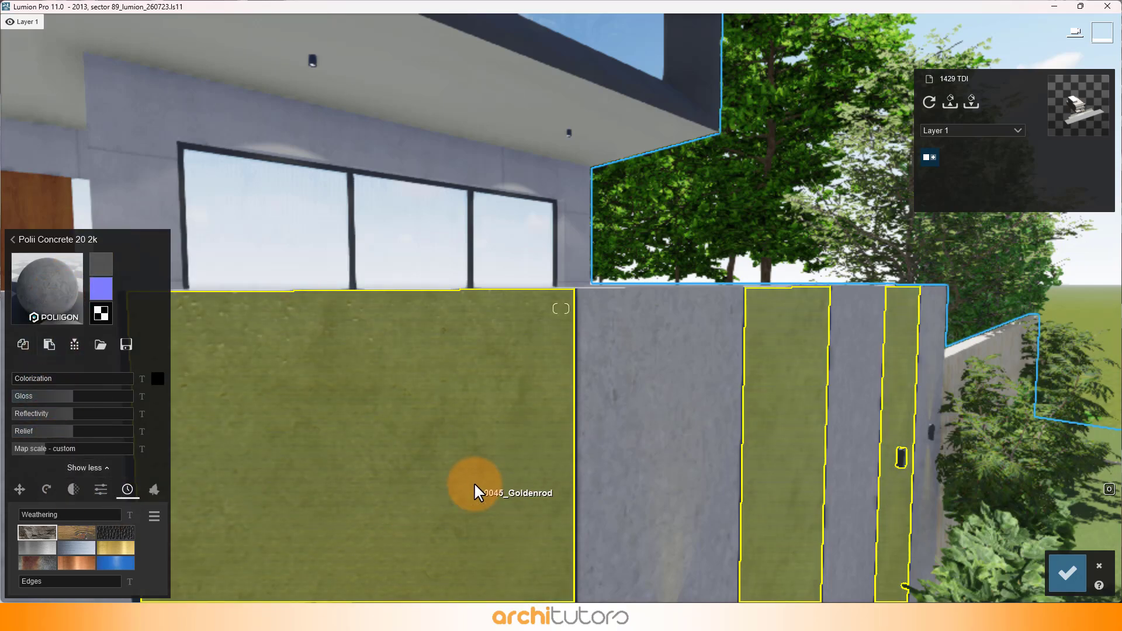
Step: Inspect the Standard material of the house number on the boundary wall and its emissive setting
{"action": "right_click_drag", "start_coordinate": [476, 483], "coordinate": [475, 483]}
{"action": "key", "text": "s"}
{"action": "left_click", "coordinate": [543, 182]}
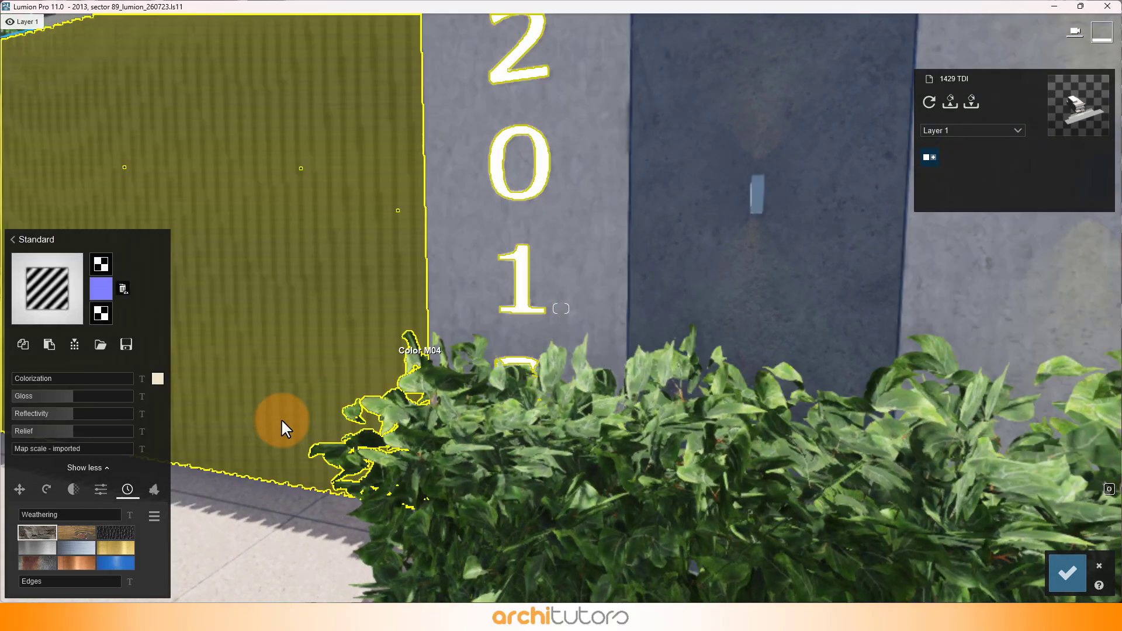
{"action": "left_click", "coordinate": [109, 489]}
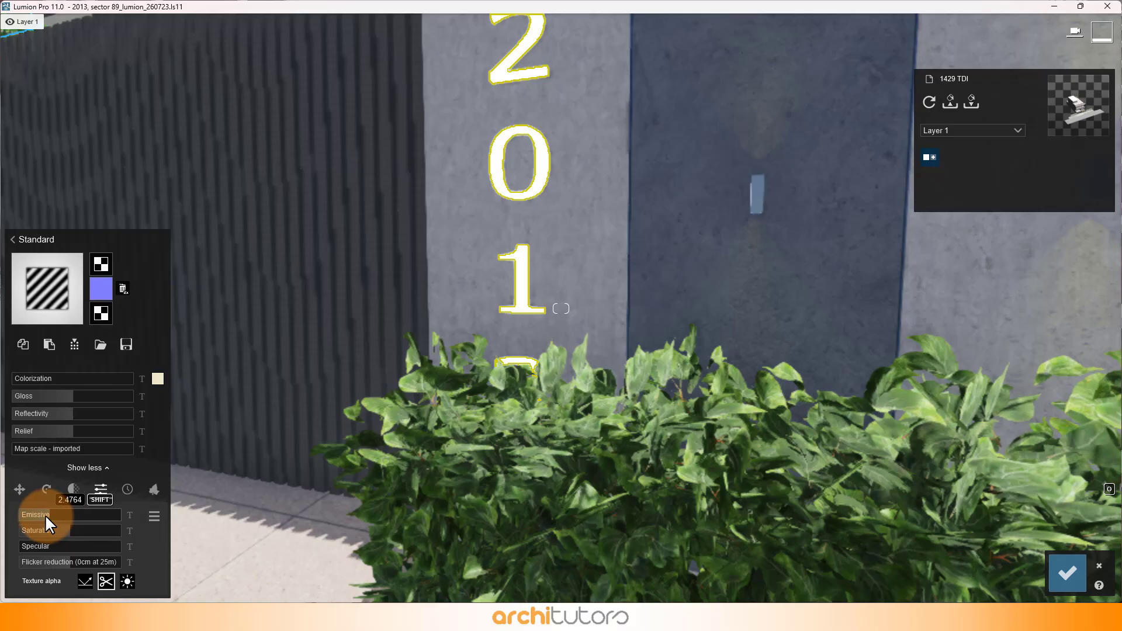
Step: Examine the upper-floor facade and its materials from a raised viewpoint and exit material editing without saving
{"action": "right_click_drag", "start_coordinate": [594, 358], "coordinate": [593, 293]}
{"action": "key", "text": "s"}
{"action": "key", "text": "w"}
{"action": "key", "text": "w"}
{"action": "key", "text": "q"}
{"action": "left_click", "coordinate": [536, 234]}
{"action": "key", "text": "s"}
{"action": "key", "text": "e"}
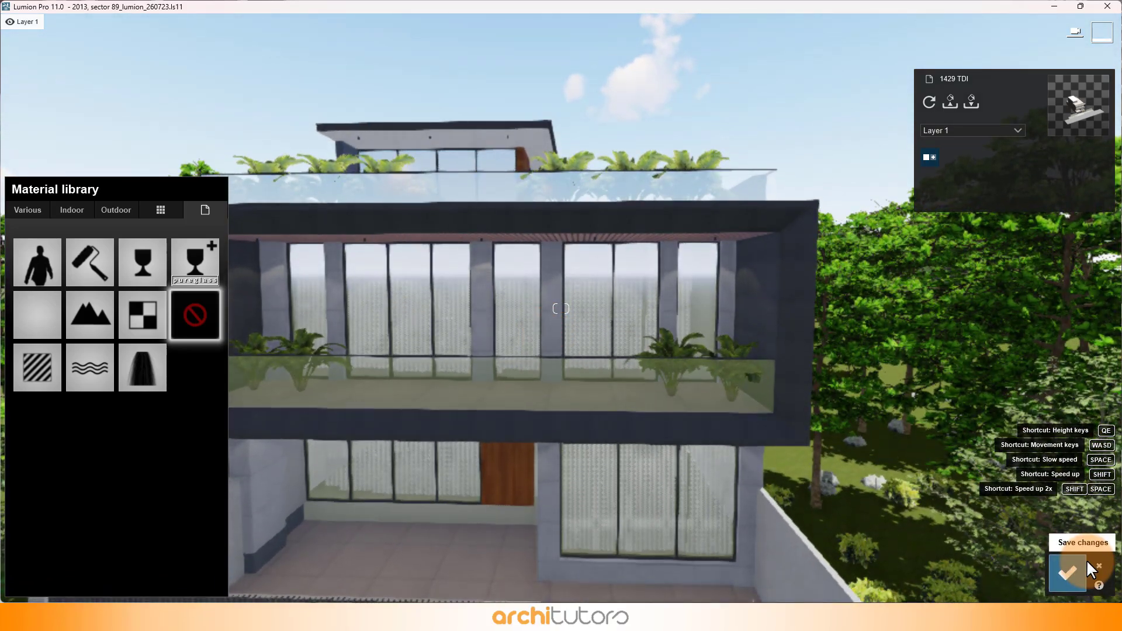
{"action": "left_click", "coordinate": [1097, 566]}
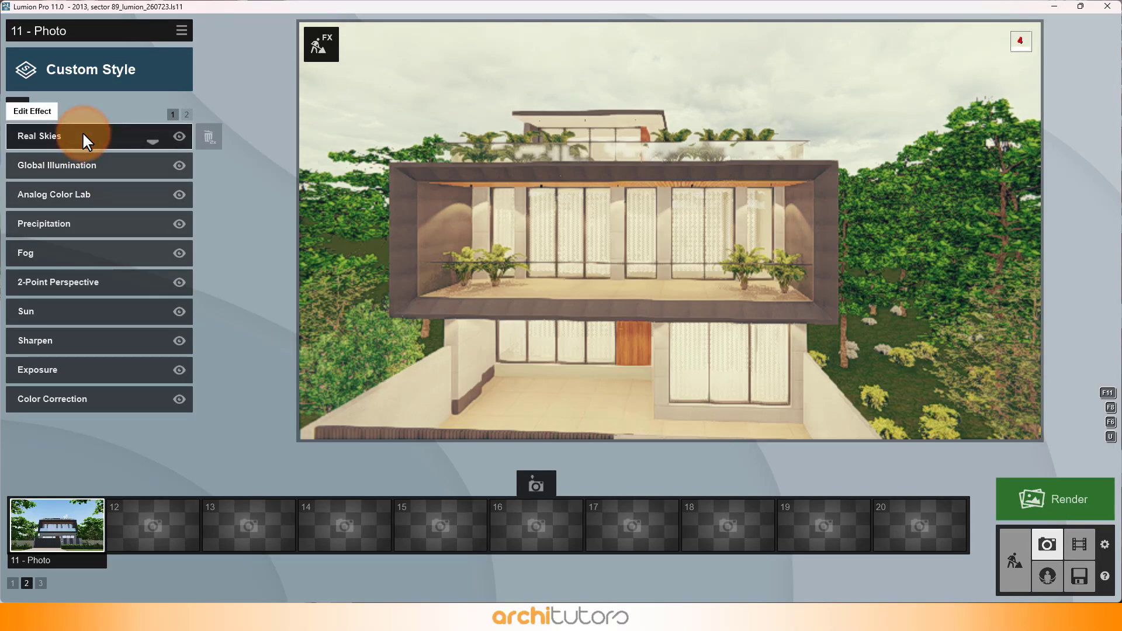
Step: Inspect the photo's Real Skies settings and the Overcast sky options, leaving the current sky selected
{"action": "left_click", "coordinate": [83, 134]}
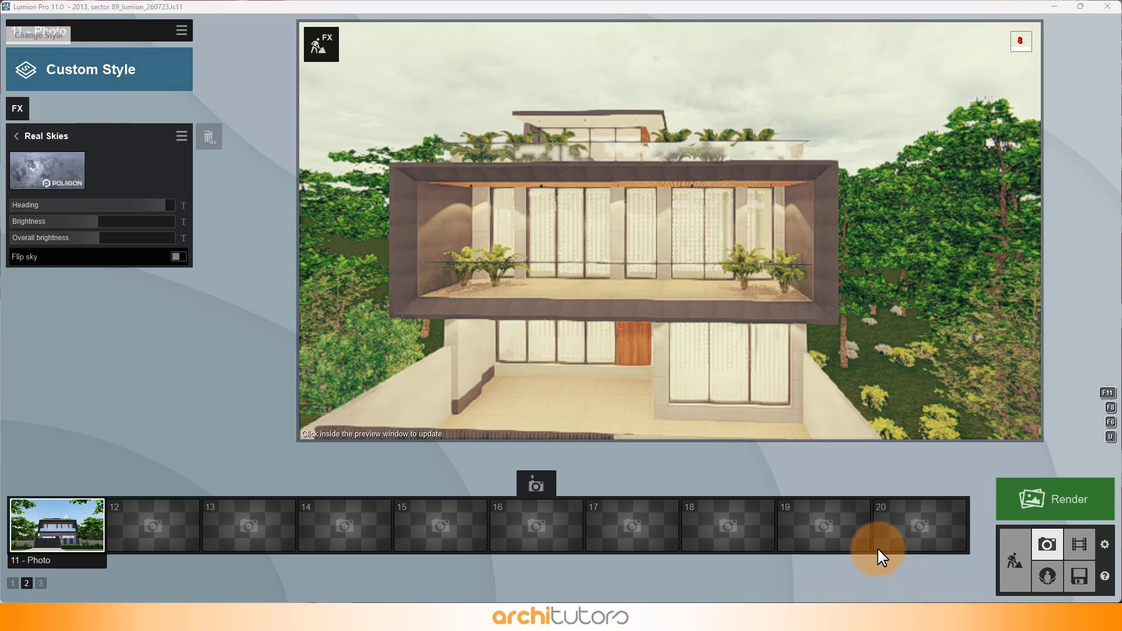
{"action": "left_click", "coordinate": [65, 174]}
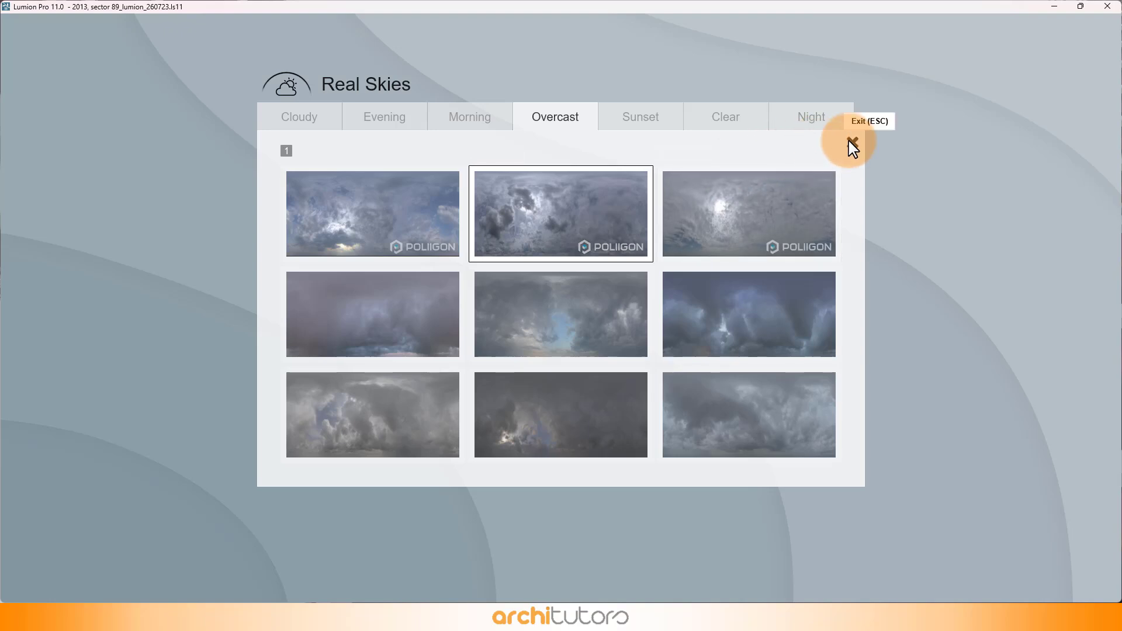
{"action": "left_click", "coordinate": [185, 198]}
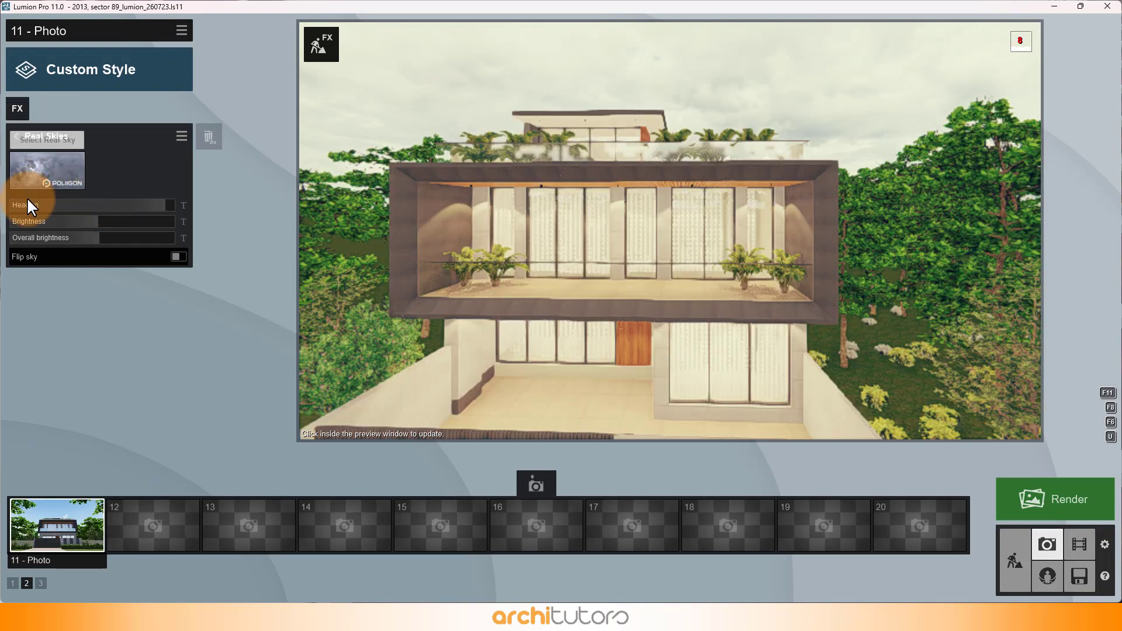
{"action": "left_click", "coordinate": [19, 133]}
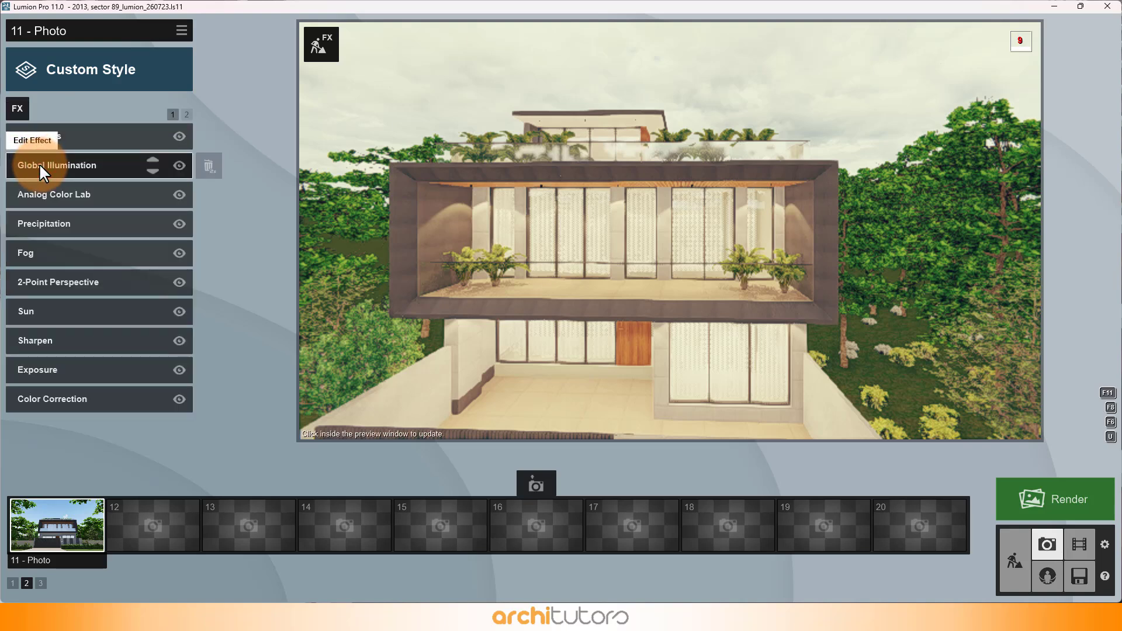
Step: Inspect the Global Illumination and Analog Color Lab effect settings of the photo
{"action": "left_click", "coordinate": [39, 163]}
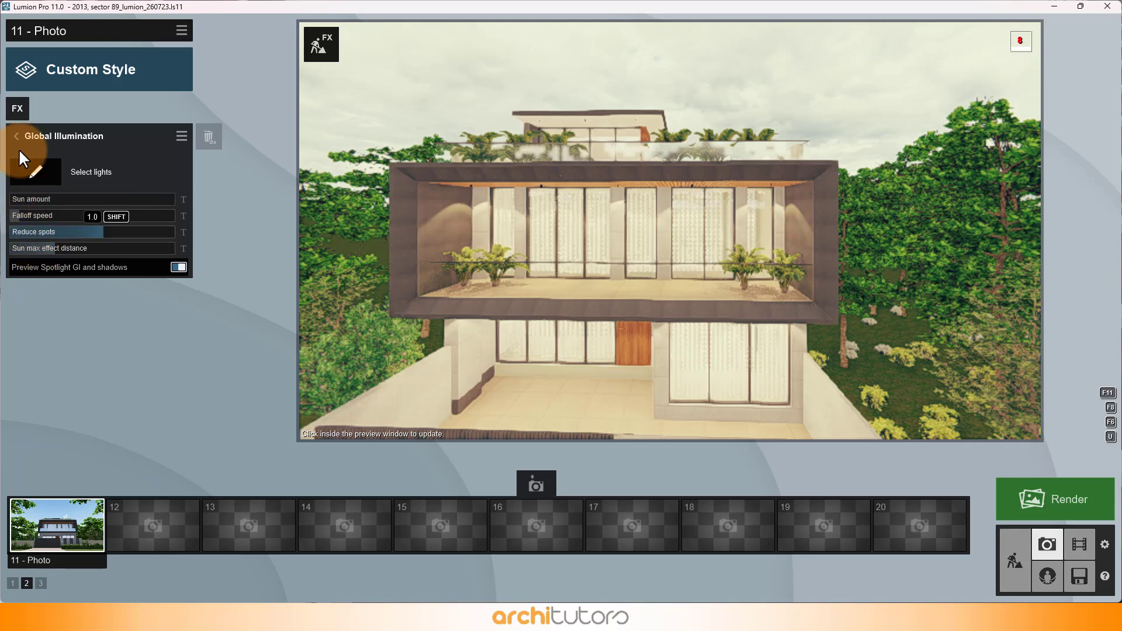
{"action": "left_click", "coordinate": [16, 140]}
{"action": "left_click", "coordinate": [43, 201]}
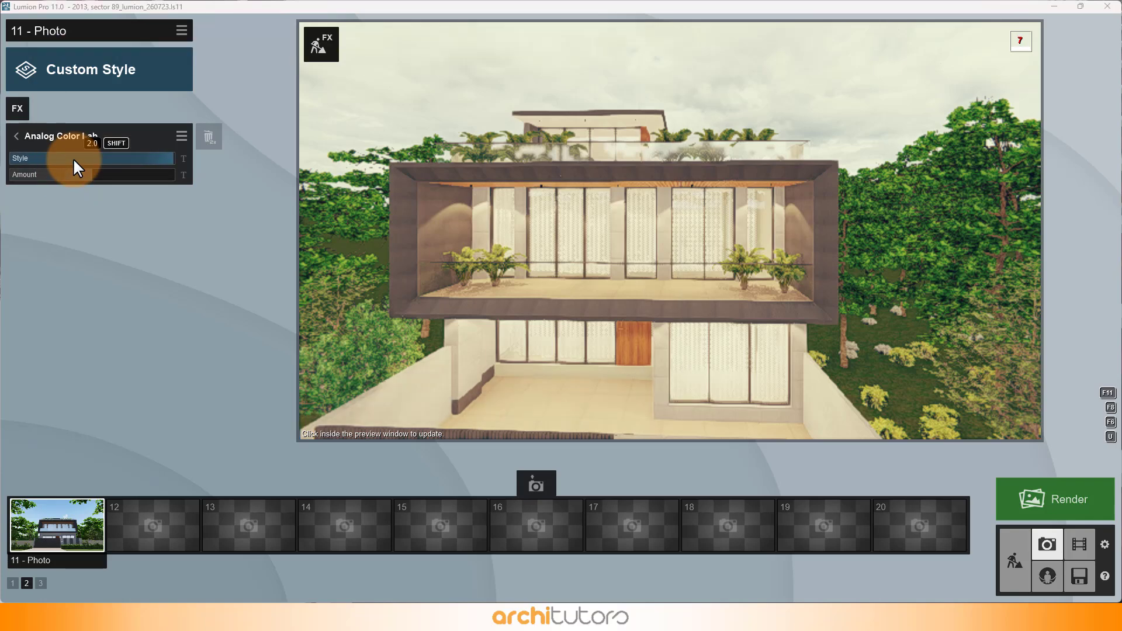
{"action": "left_click", "coordinate": [90, 200]}
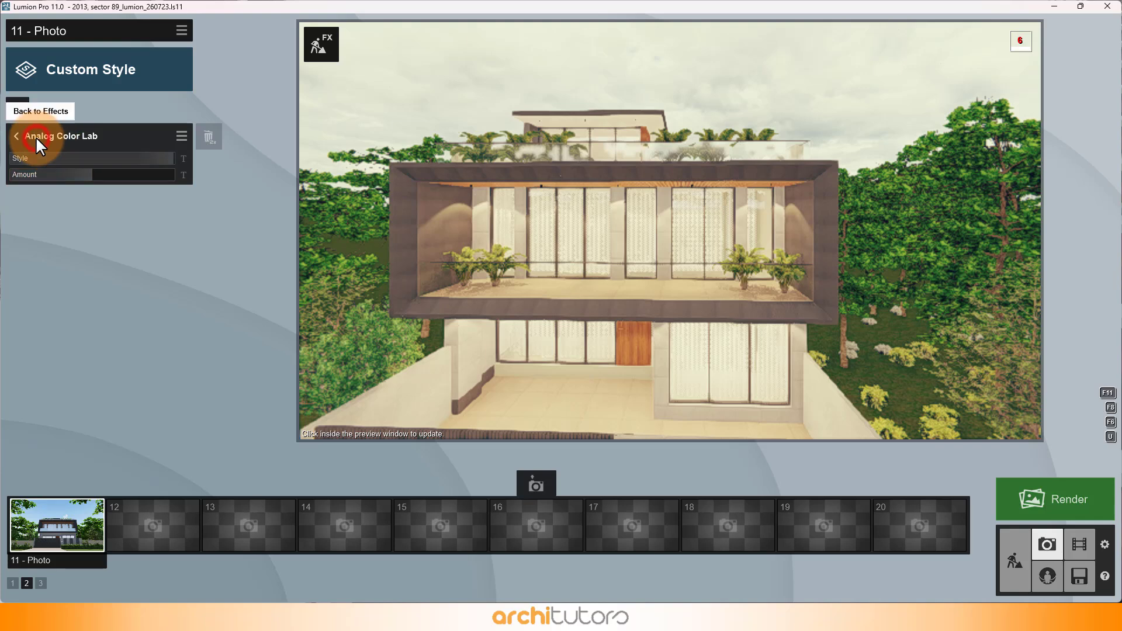
{"action": "left_click", "coordinate": [17, 135]}
Step: Inspect the Precipitation and Fog effect settings against the saved front view of photo 11
{"action": "left_click", "coordinate": [86, 223]}
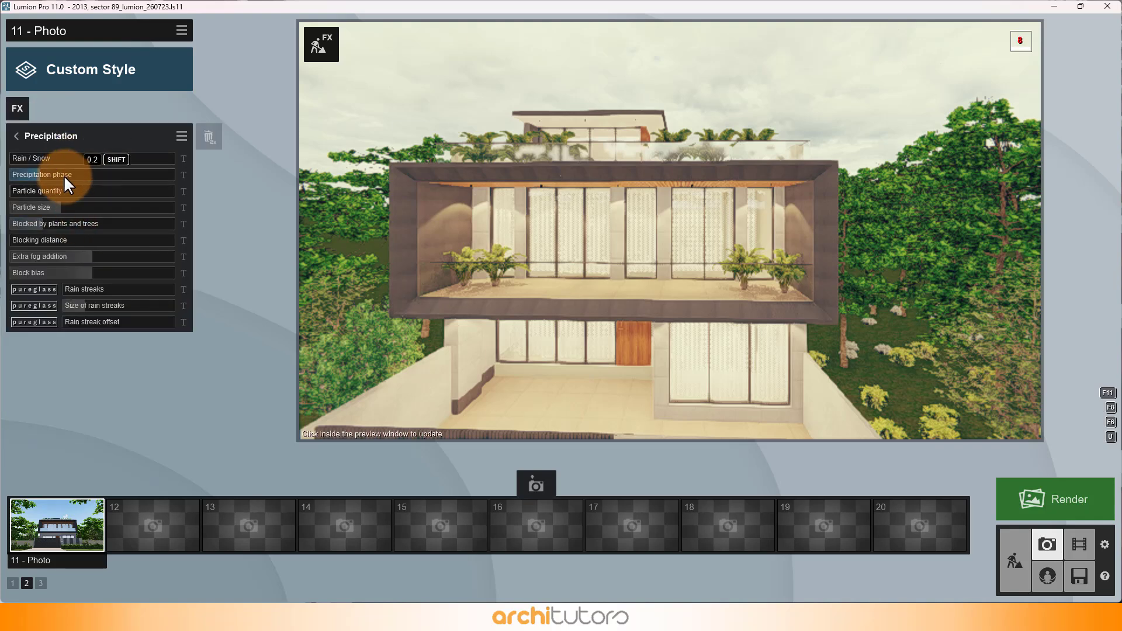
{"action": "left_click", "coordinate": [75, 524]}
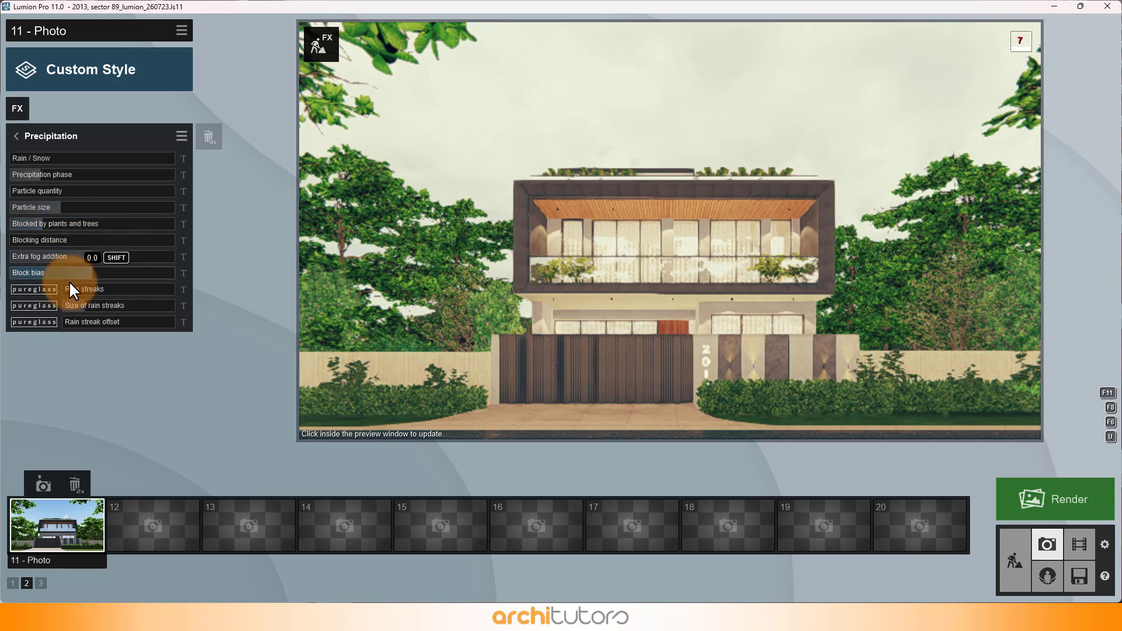
{"action": "left_click", "coordinate": [15, 138]}
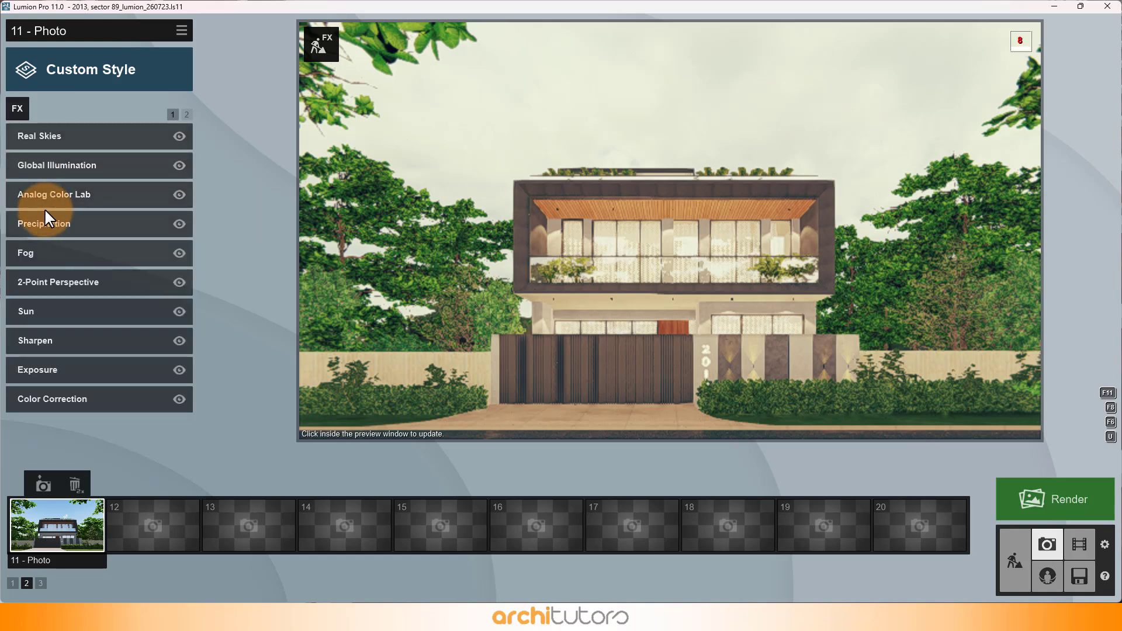
{"action": "left_click", "coordinate": [55, 254]}
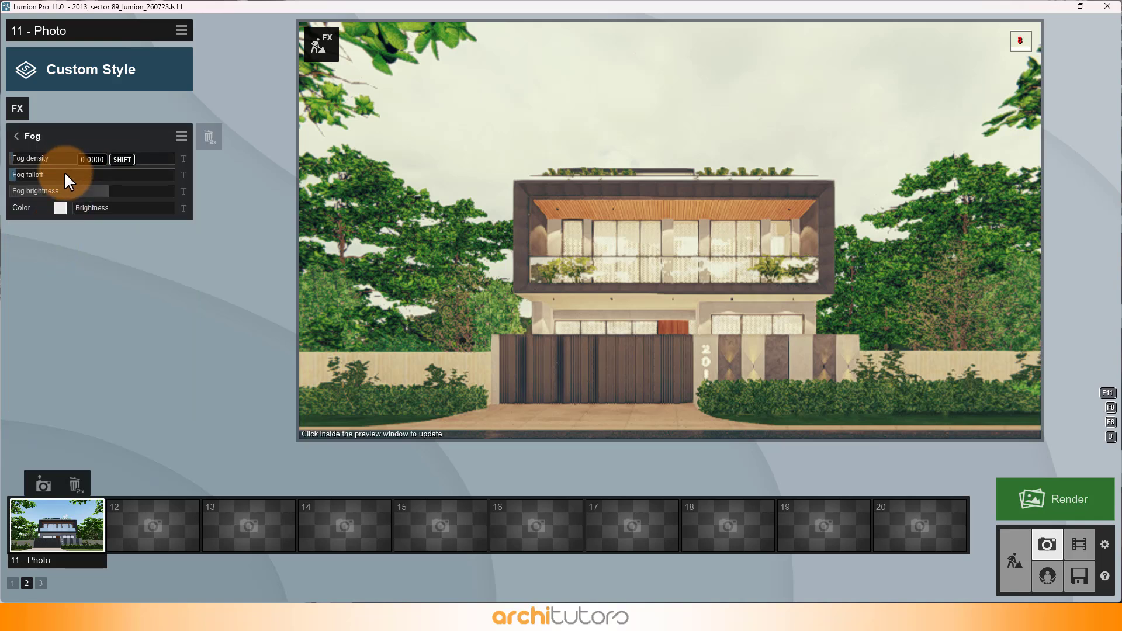
{"action": "left_click", "coordinate": [27, 135]}
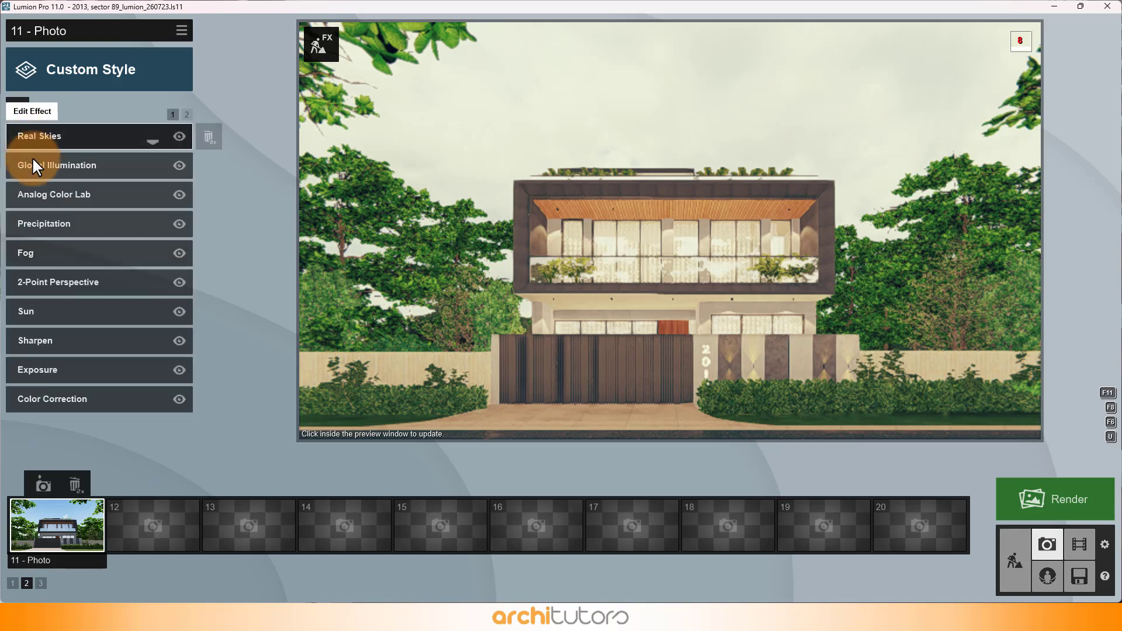
Step: Inspect the Sun, Exposure and Color Correction effect settings of the photo
{"action": "left_click", "coordinate": [52, 309]}
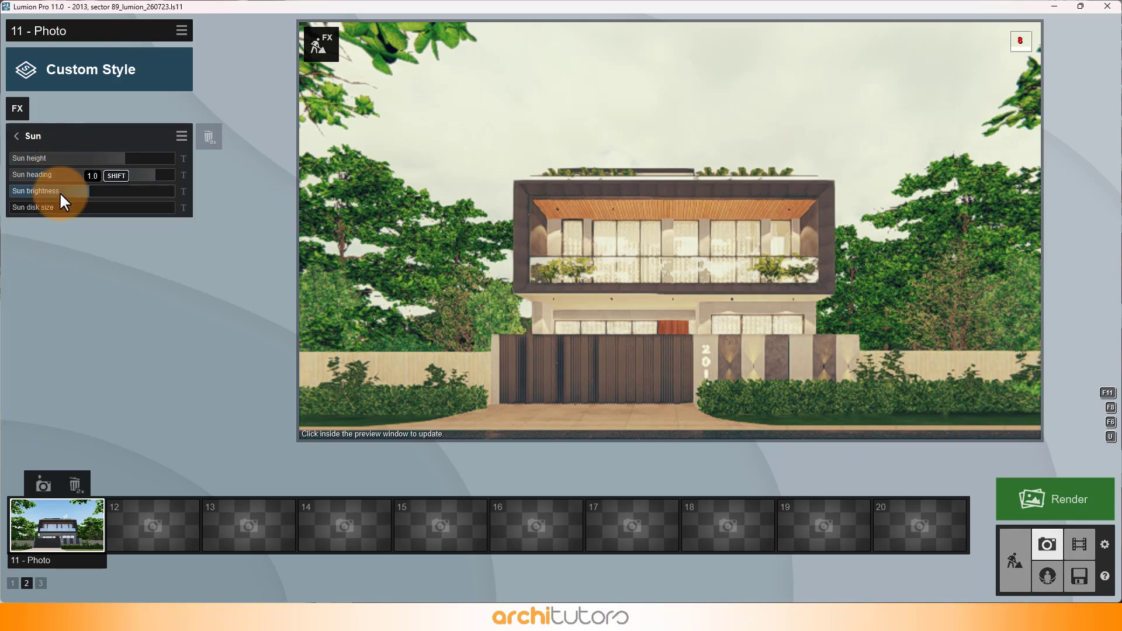
{"action": "left_click", "coordinate": [30, 134]}
{"action": "left_click", "coordinate": [79, 368]}
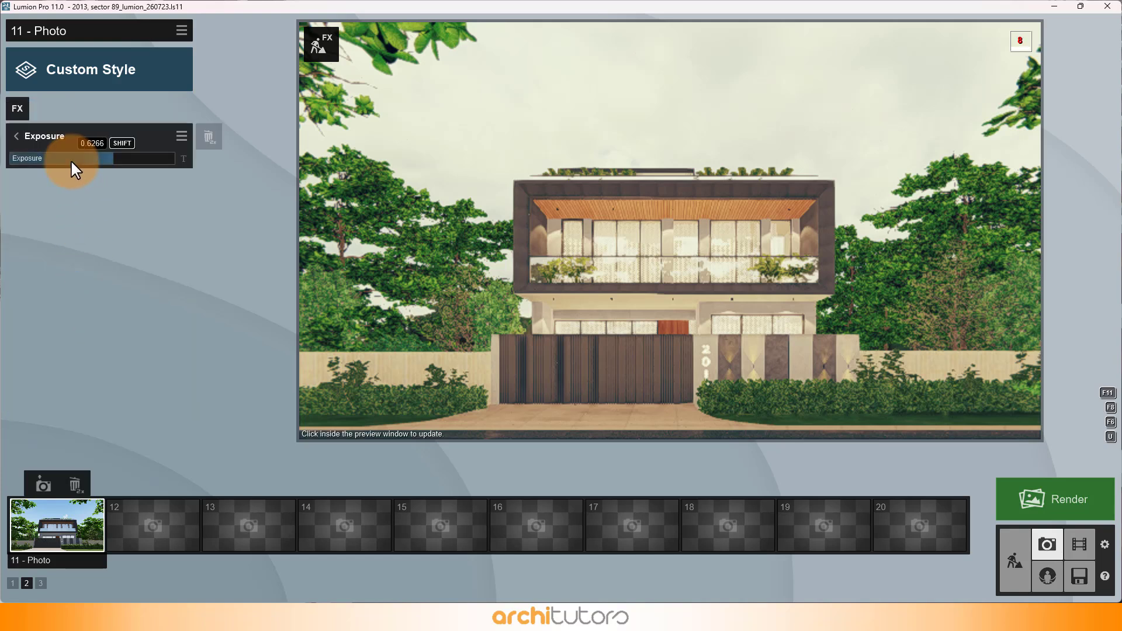
{"action": "left_click", "coordinate": [39, 135]}
{"action": "left_click", "coordinate": [107, 398]}
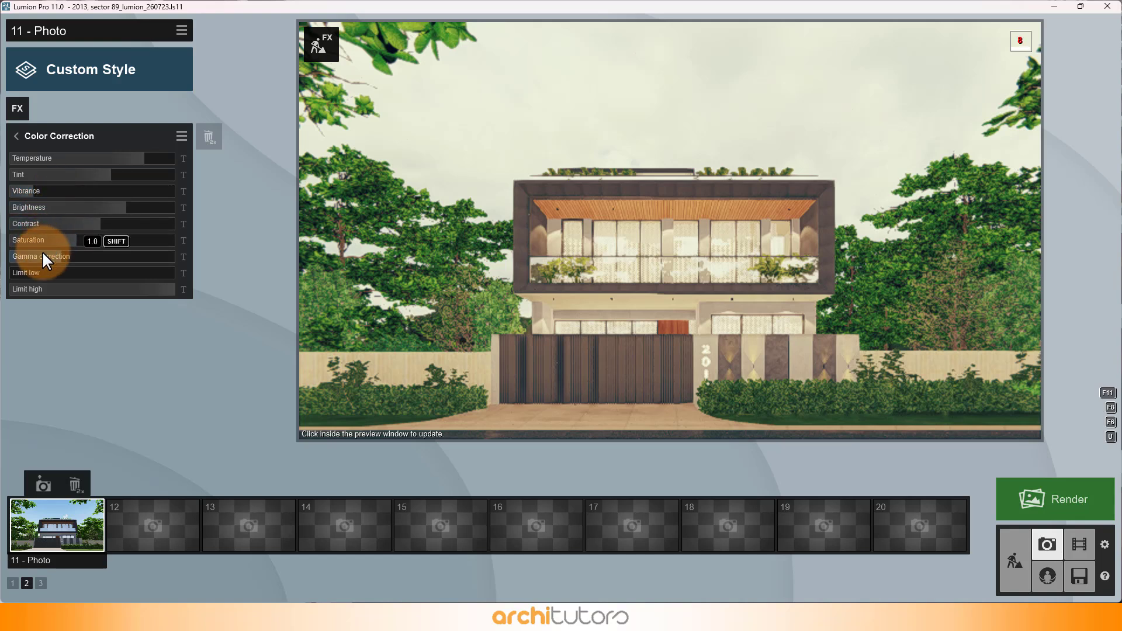
{"action": "left_click", "coordinate": [17, 136]}
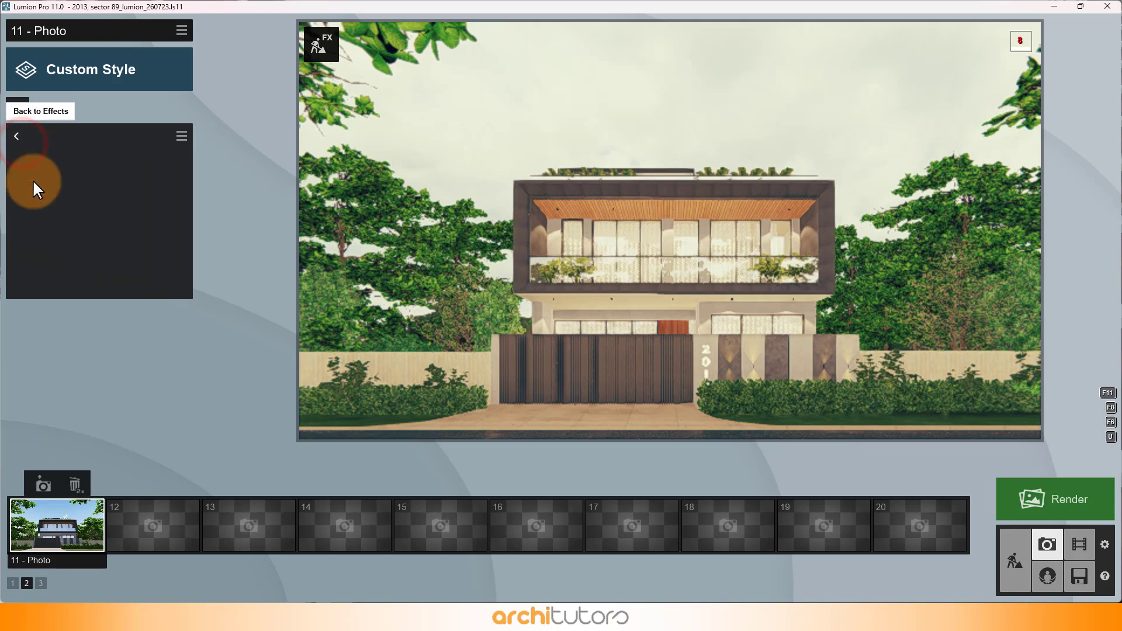
Step: Examine the Reflection effect and its reflection planes on the house glazing and the road, using a view that includes the road
{"action": "left_click", "coordinate": [184, 112]}
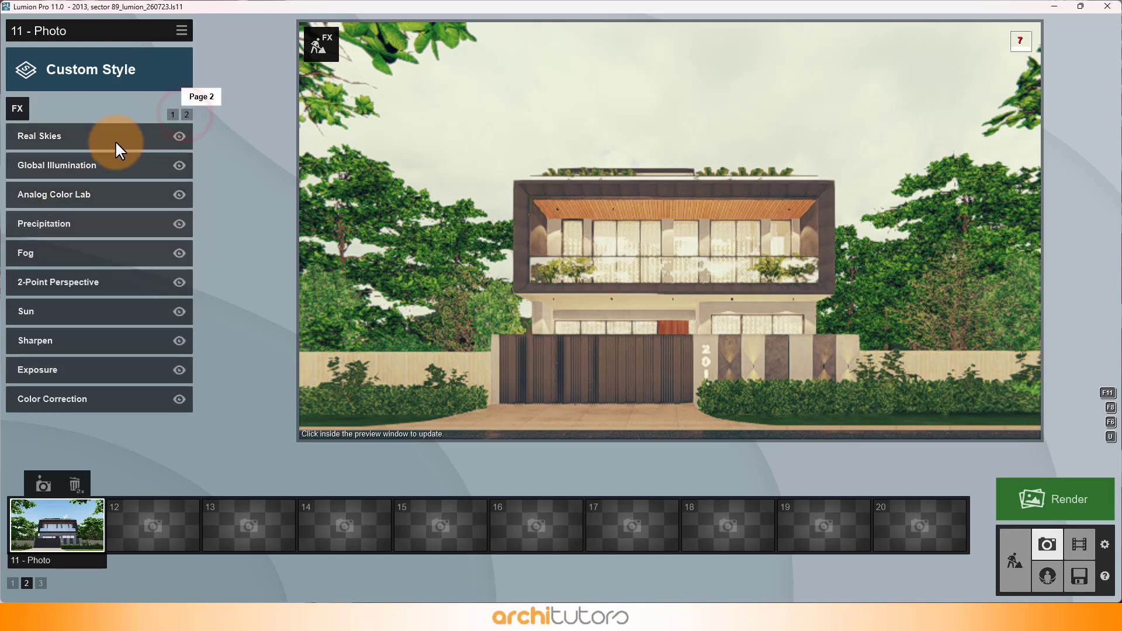
{"action": "left_click", "coordinate": [103, 138]}
{"action": "left_click", "coordinate": [188, 114]}
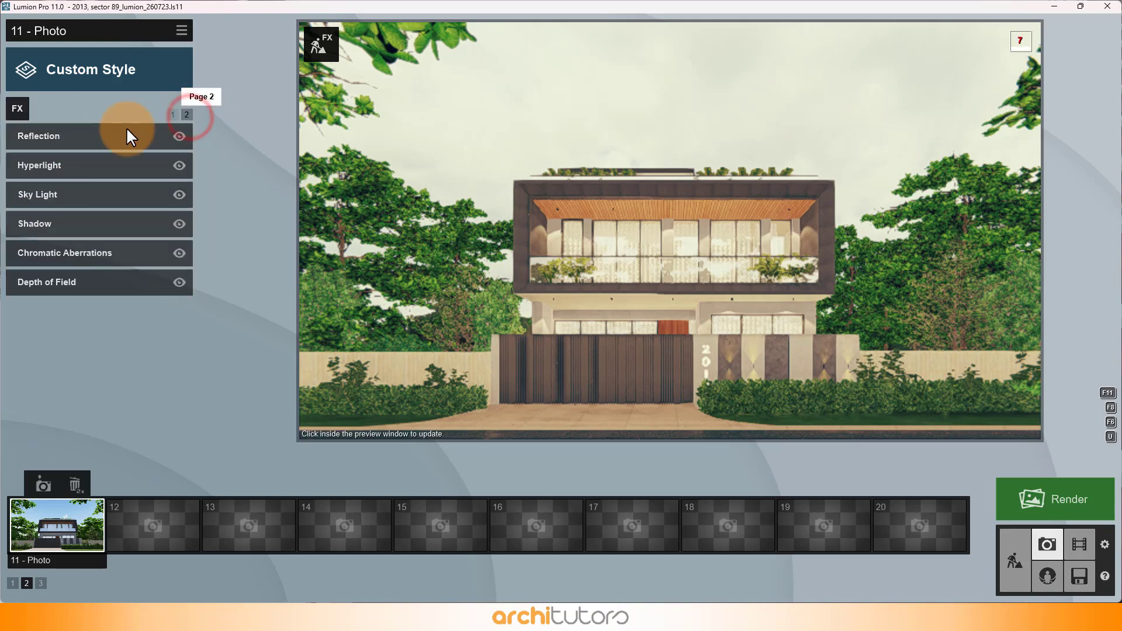
{"action": "left_click", "coordinate": [104, 131]}
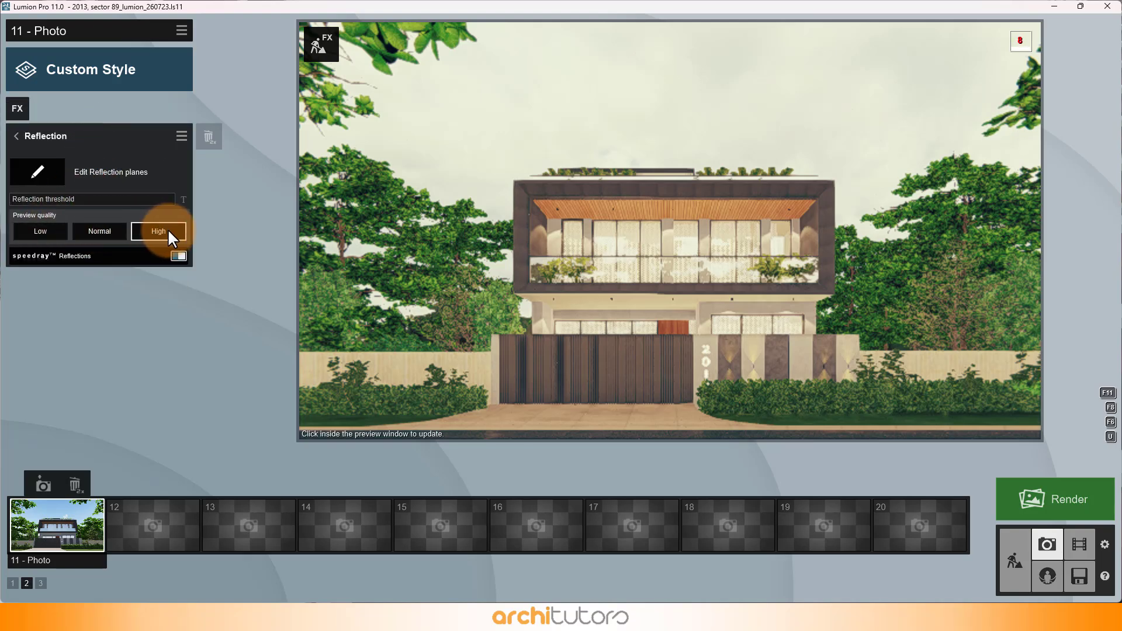
{"action": "left_click", "coordinate": [53, 170]}
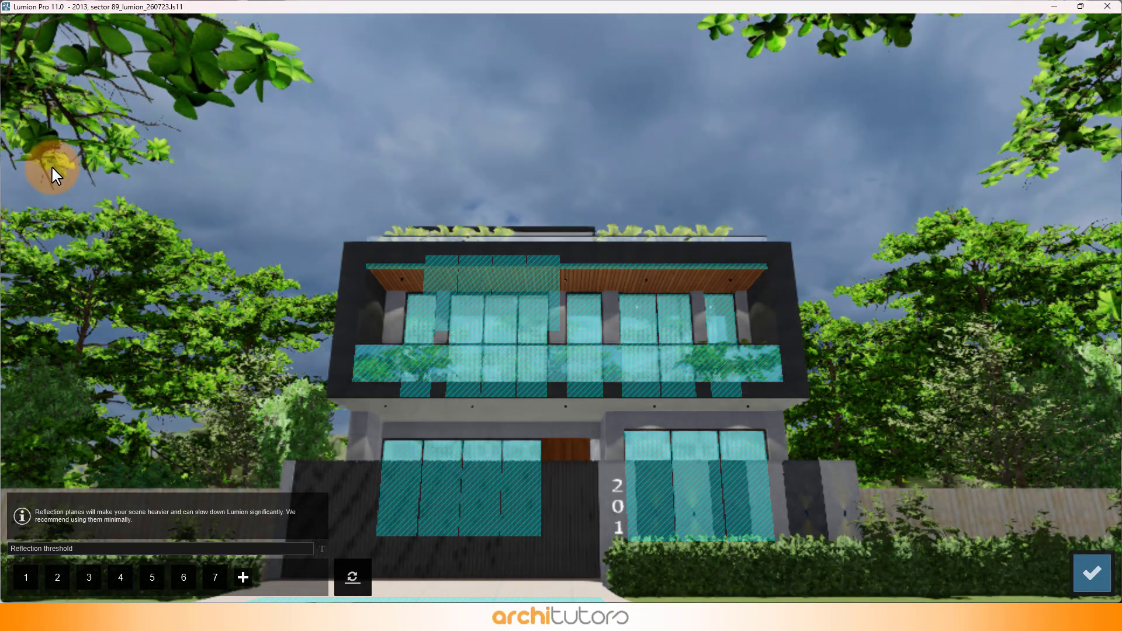
{"action": "right_click_drag", "start_coordinate": [393, 299], "coordinate": [276, 370]}
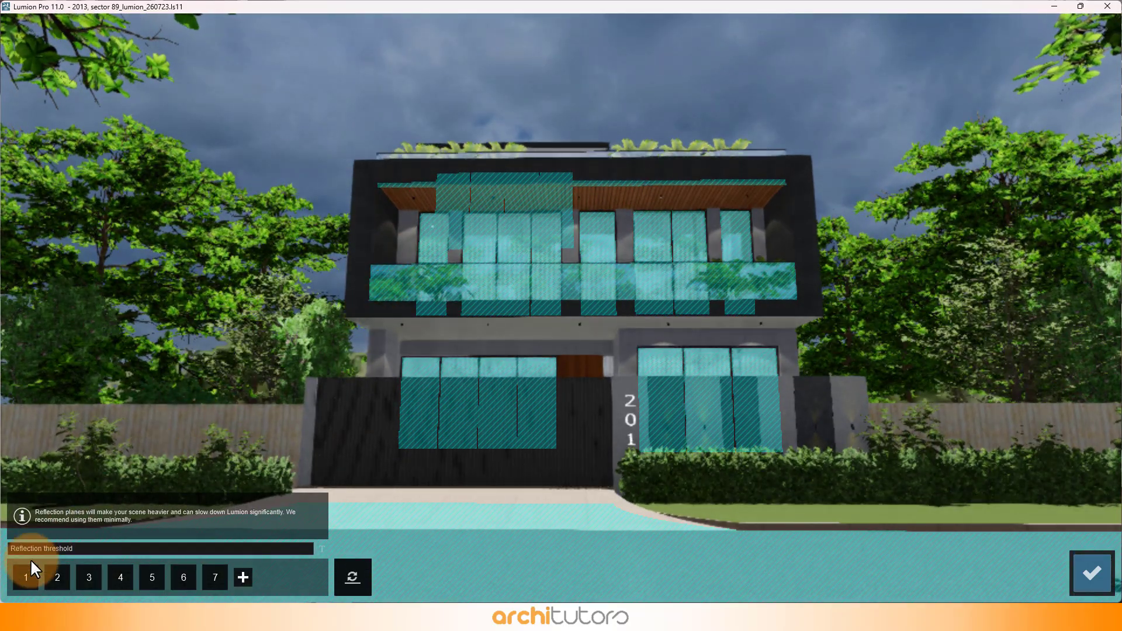
{"action": "left_click", "coordinate": [25, 580]}
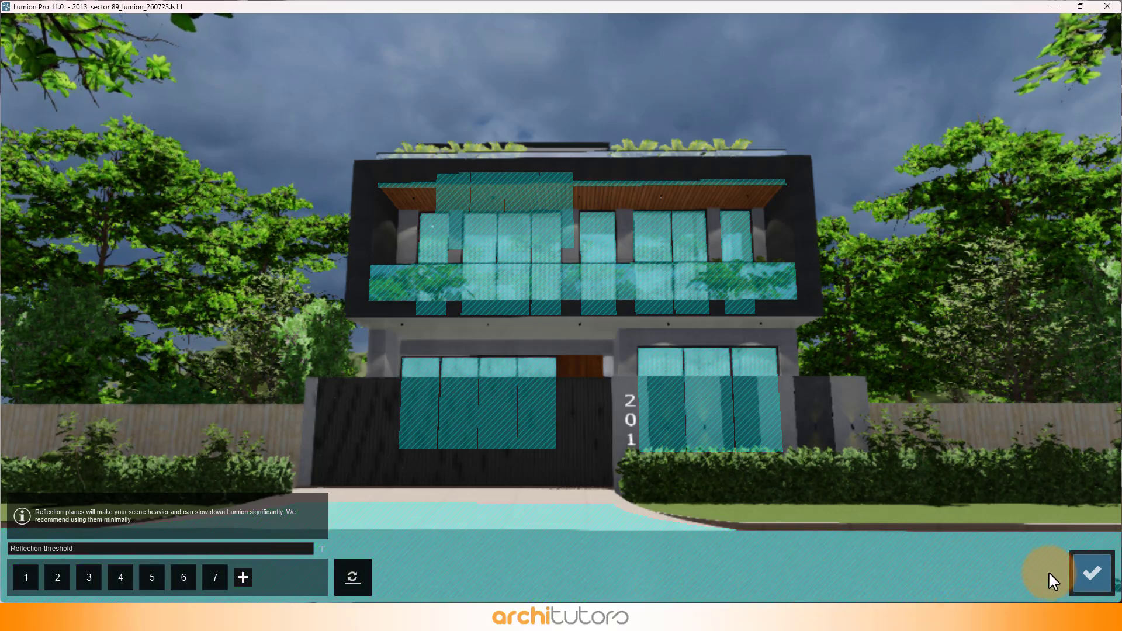
{"action": "left_click", "coordinate": [1081, 590]}
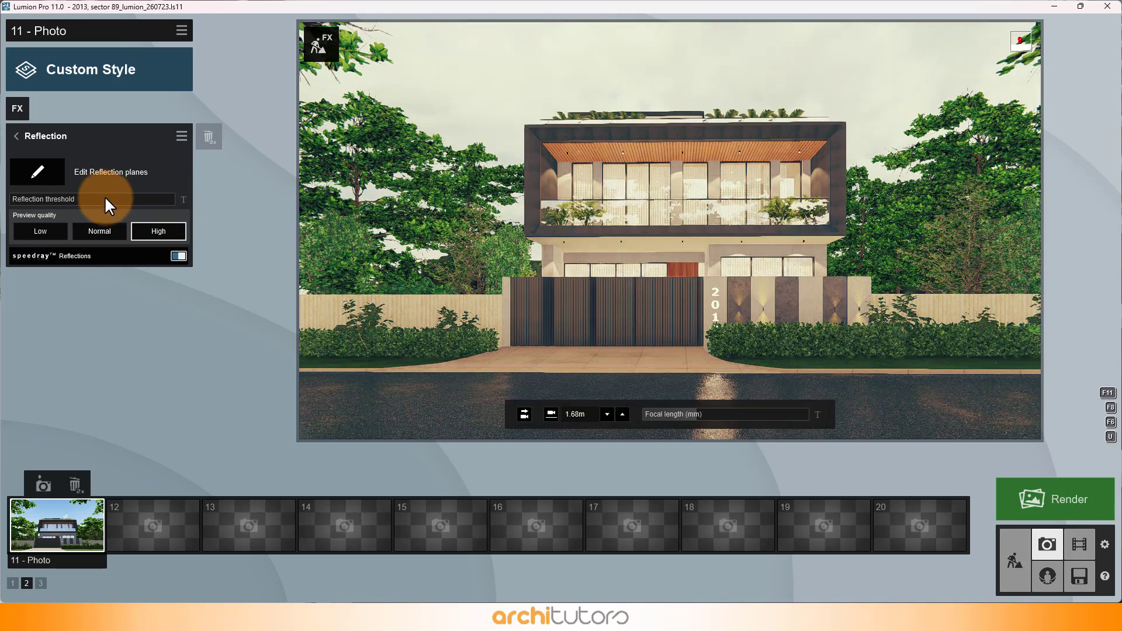
{"action": "left_click", "coordinate": [39, 164]}
{"action": "left_click", "coordinate": [23, 135]}
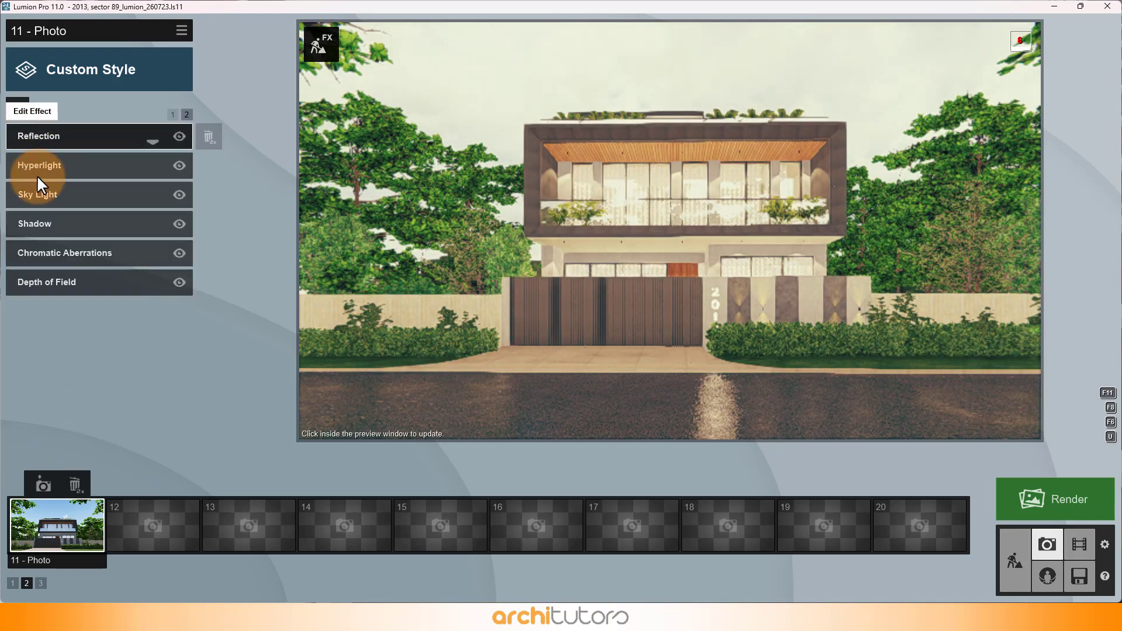
Step: Inspect the Hyperlight amount and the Sky Light settings, including its render quality
{"action": "left_click", "coordinate": [82, 171]}
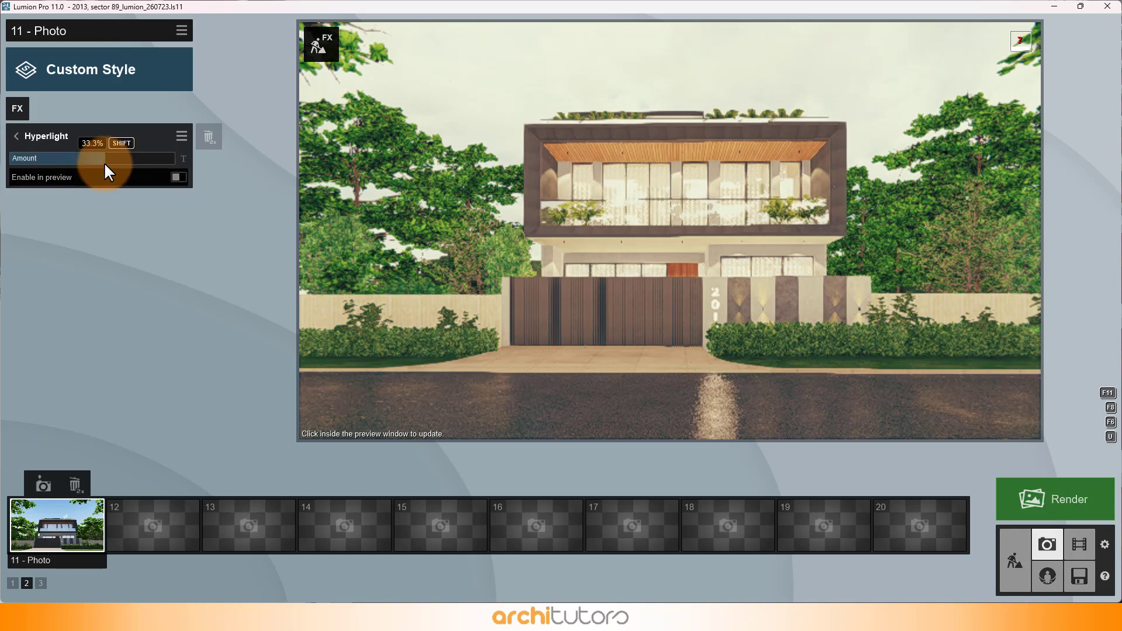
{"action": "left_click", "coordinate": [30, 140]}
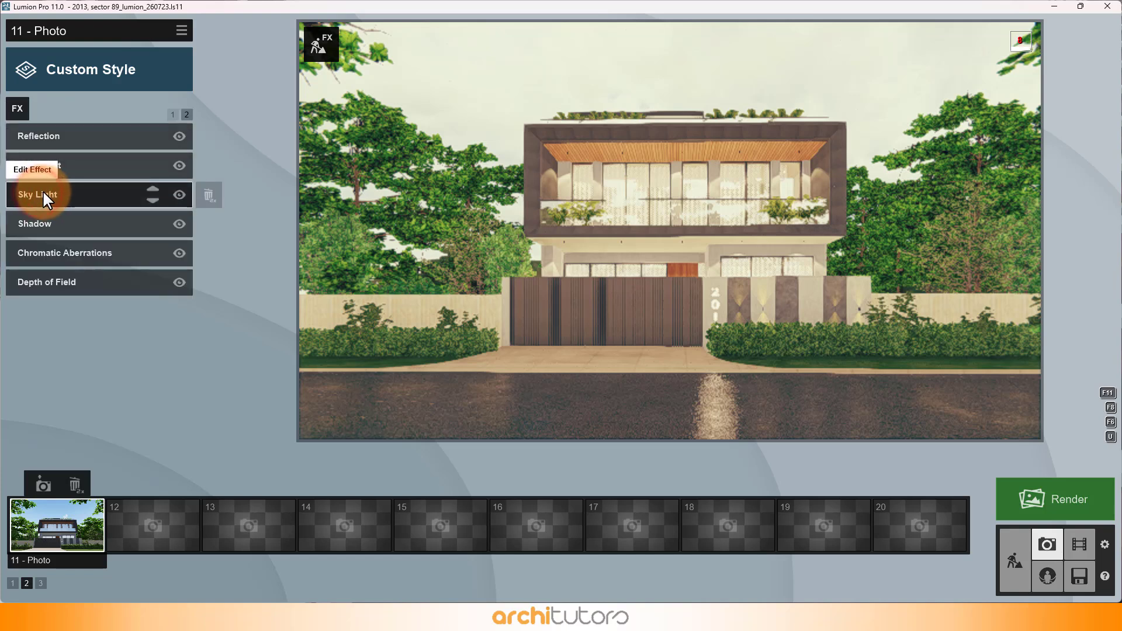
{"action": "left_click", "coordinate": [43, 191]}
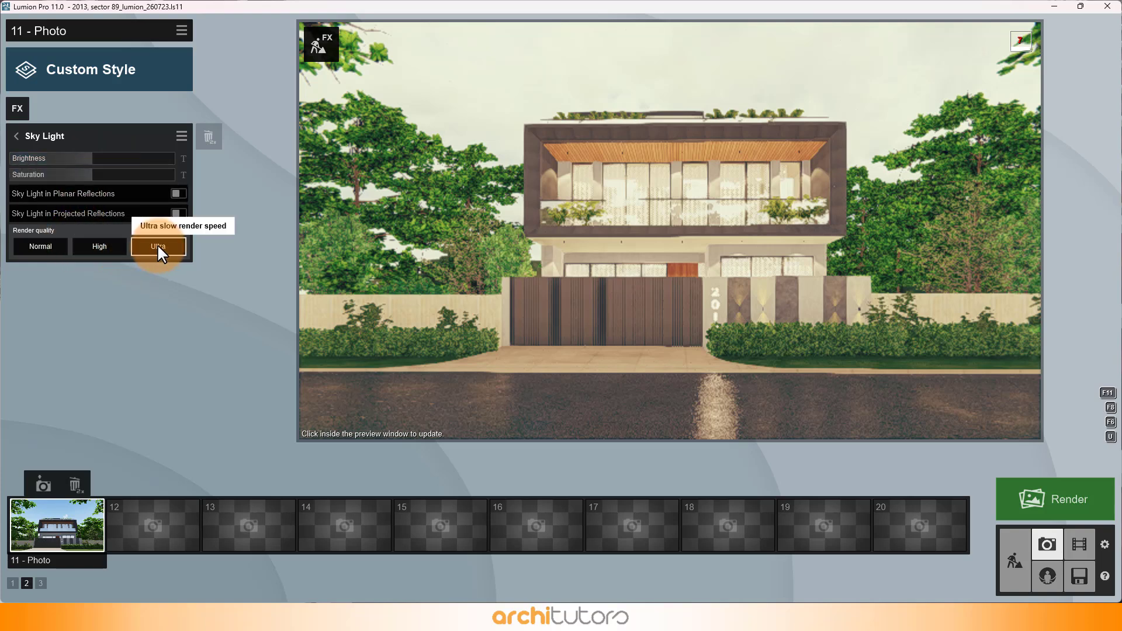
{"action": "left_click", "coordinate": [44, 128]}
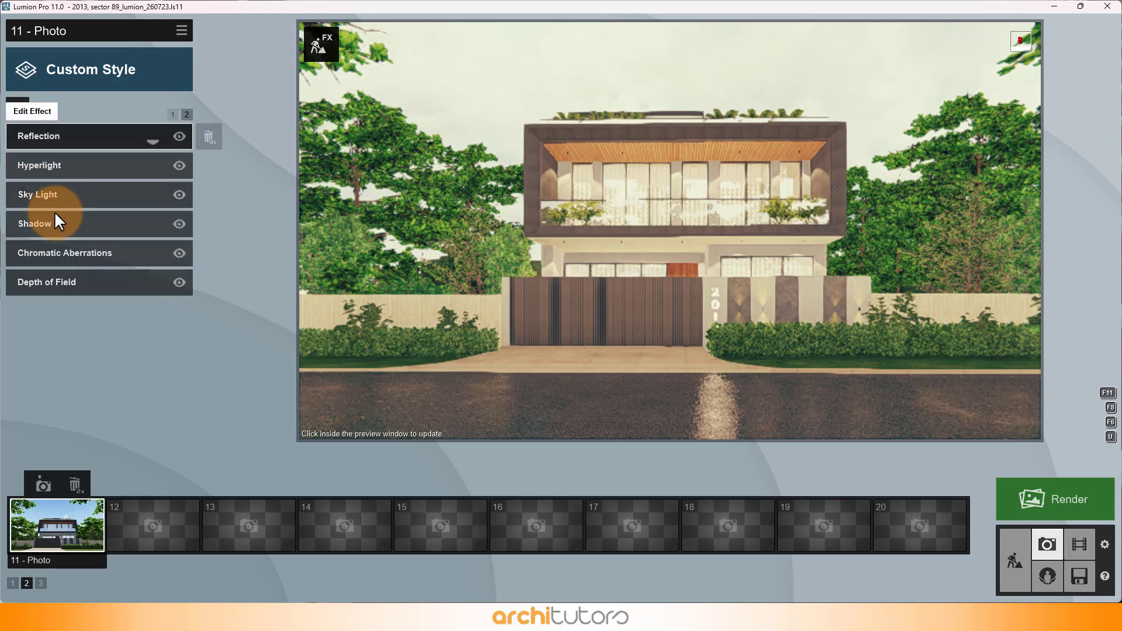
Step: Inspect the Shadow, Chromatic Aberrations and Depth of Field effect settings of the photo
{"action": "left_click", "coordinate": [54, 221]}
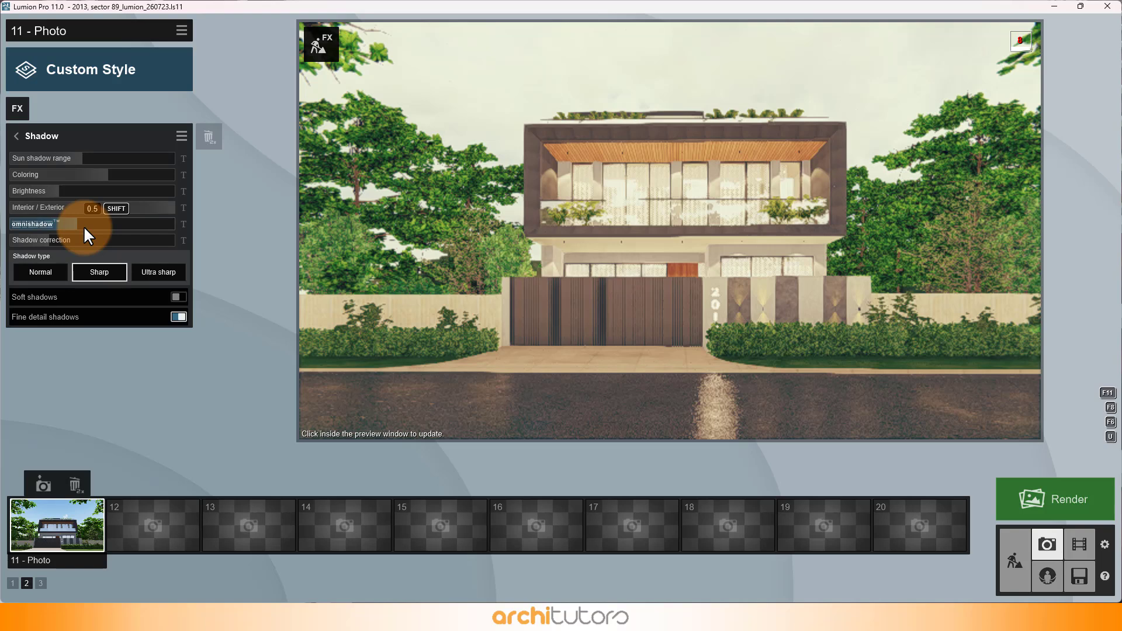
{"action": "left_click", "coordinate": [29, 138]}
{"action": "left_click", "coordinate": [48, 254]}
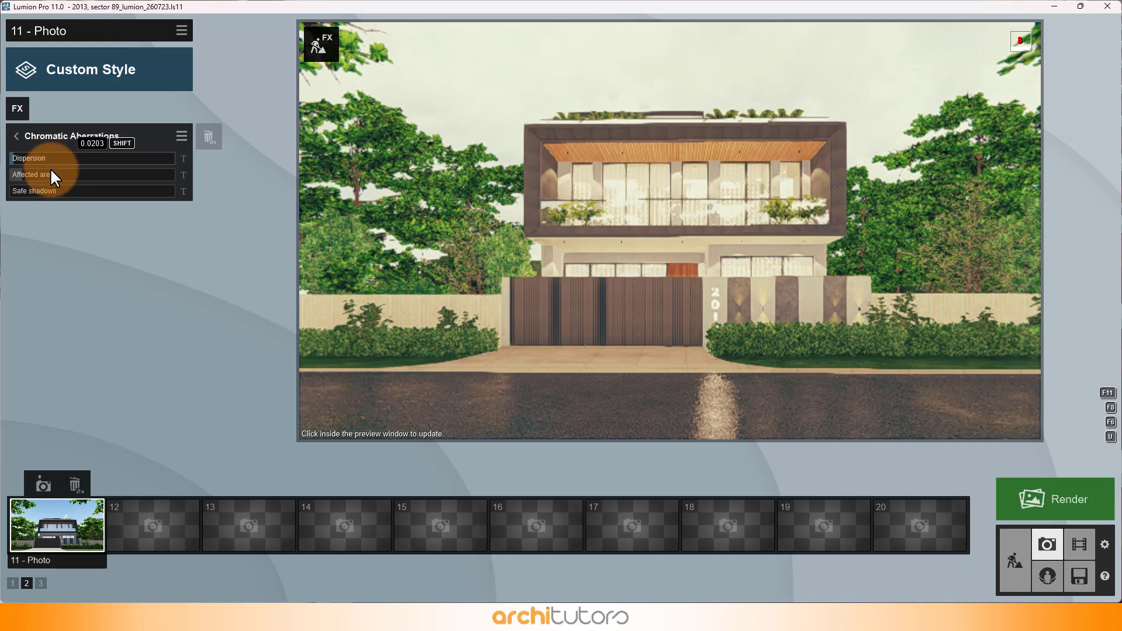
{"action": "left_click", "coordinate": [20, 136]}
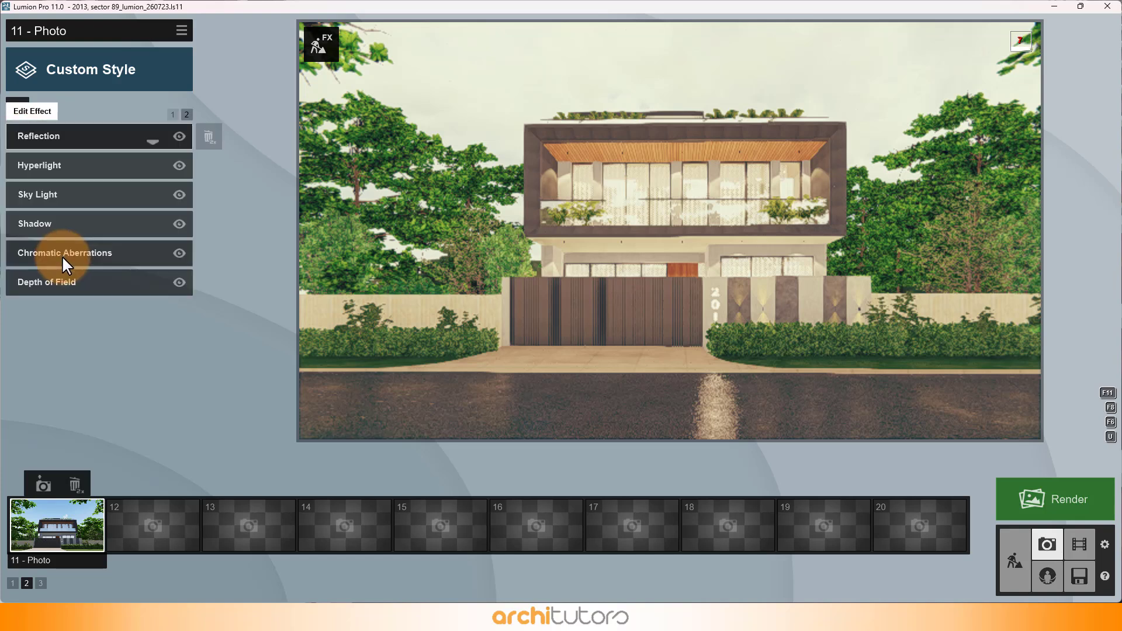
{"action": "left_click", "coordinate": [64, 277]}
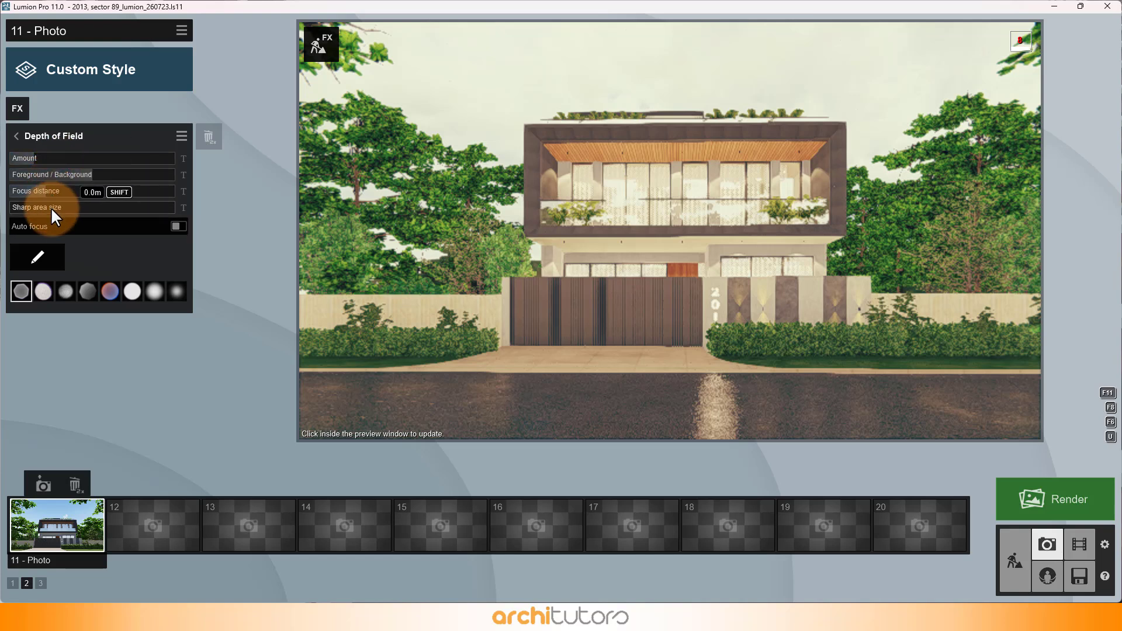
{"action": "left_click", "coordinate": [17, 137]}
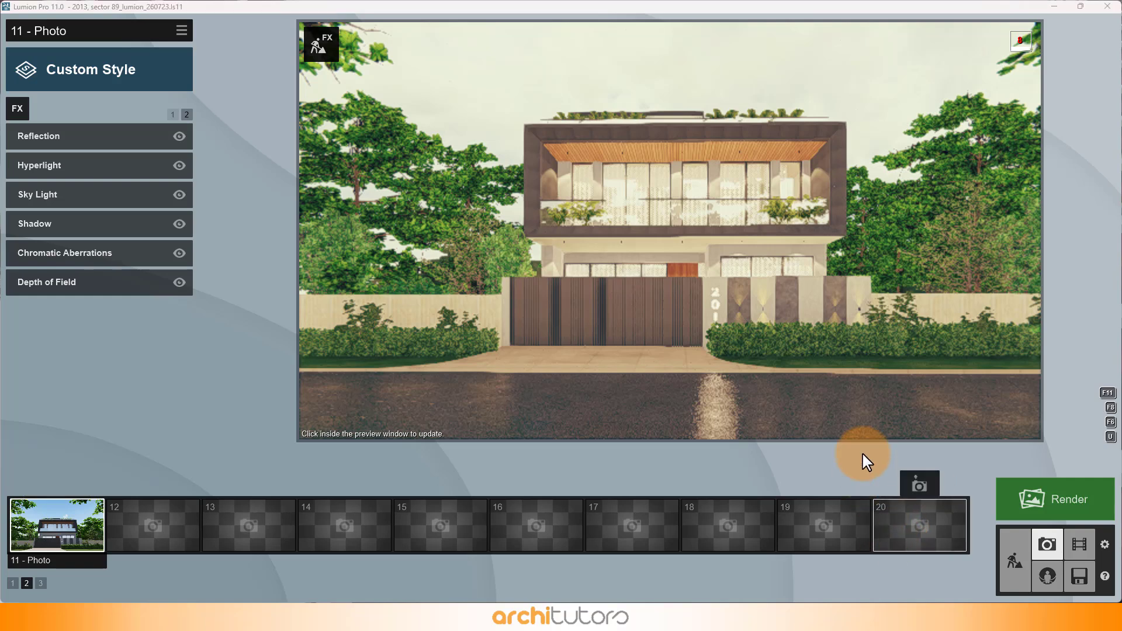
Step: Render the current shot at Desktop size, 1920x1080, and compare the rendered facade design options
{"action": "left_click", "coordinate": [1071, 508]}
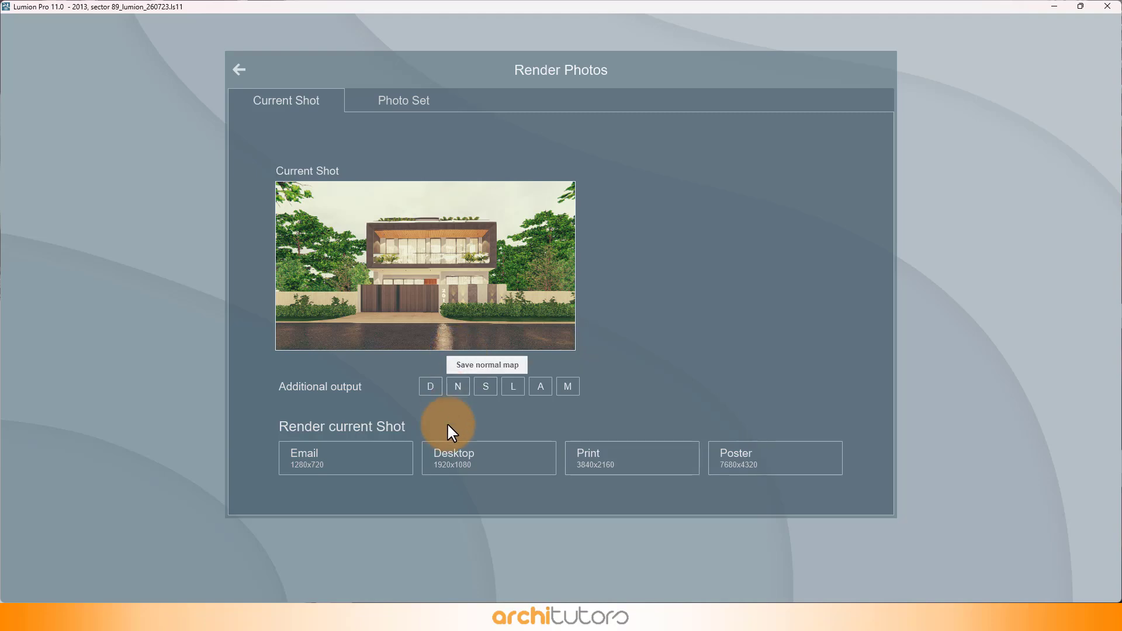
{"action": "left_click", "coordinate": [486, 451]}
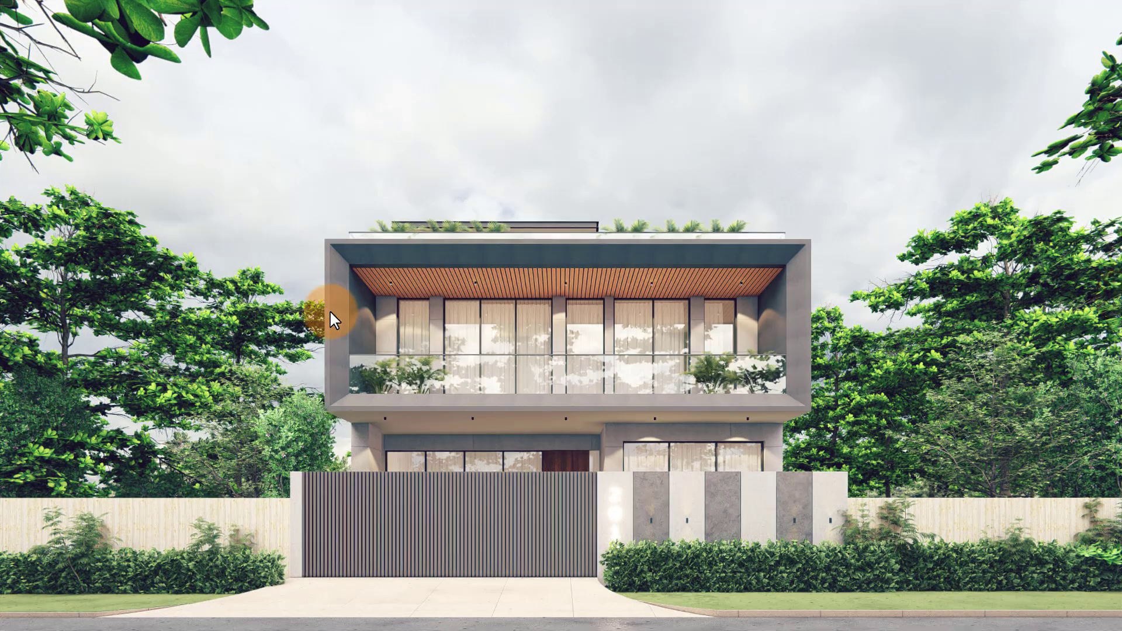
{"action": "left_click", "coordinate": [0, 331]}
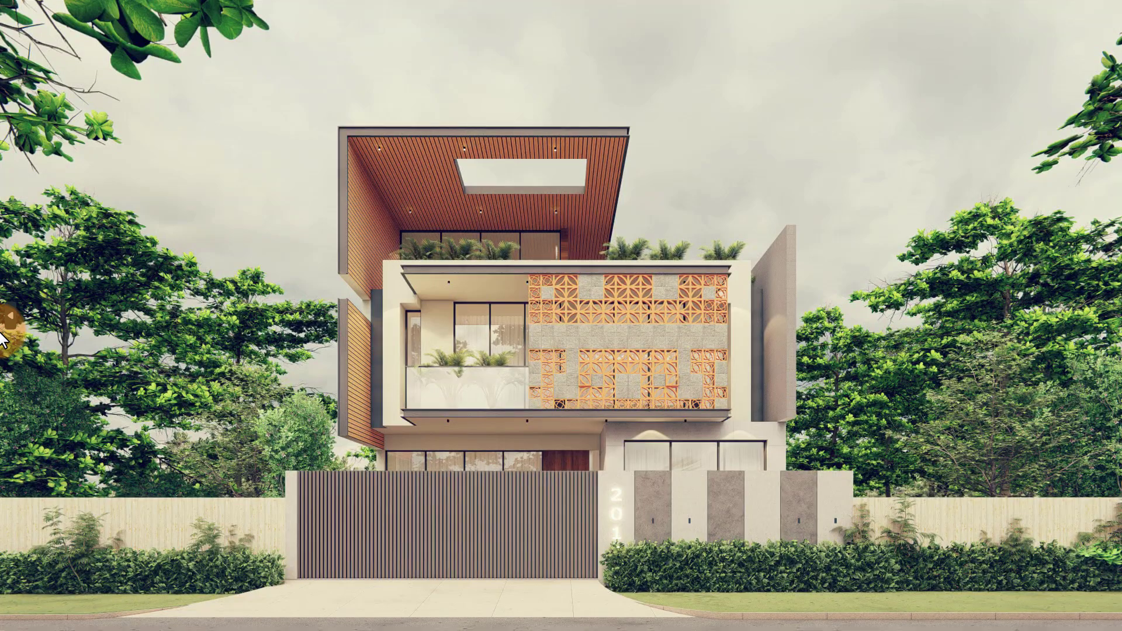
{"action": "left_click", "coordinate": [2, 338]}
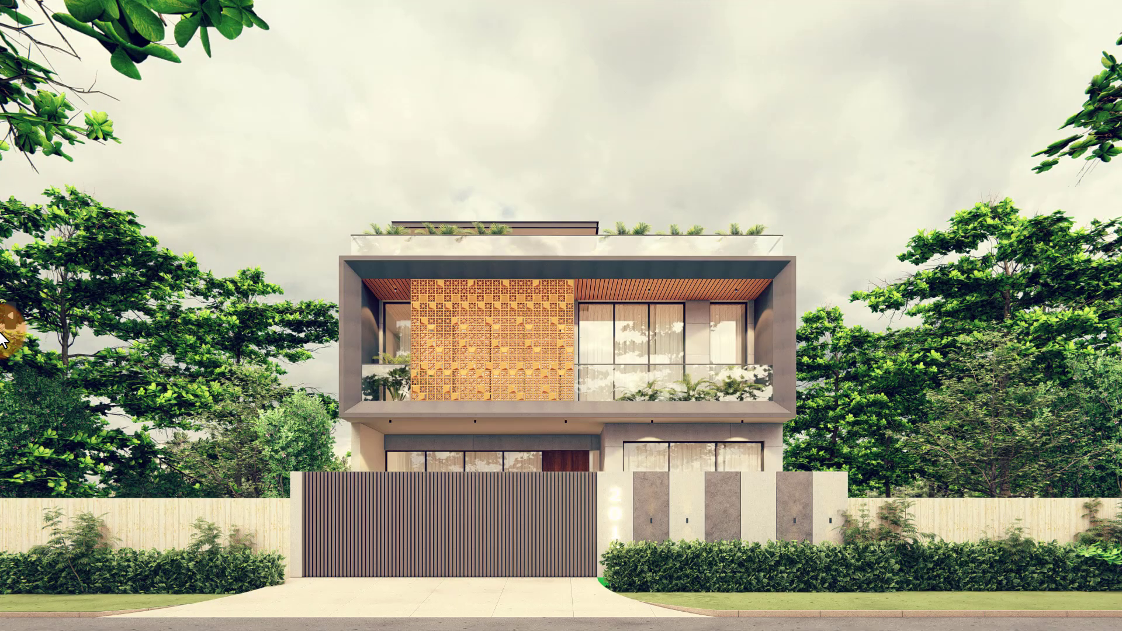